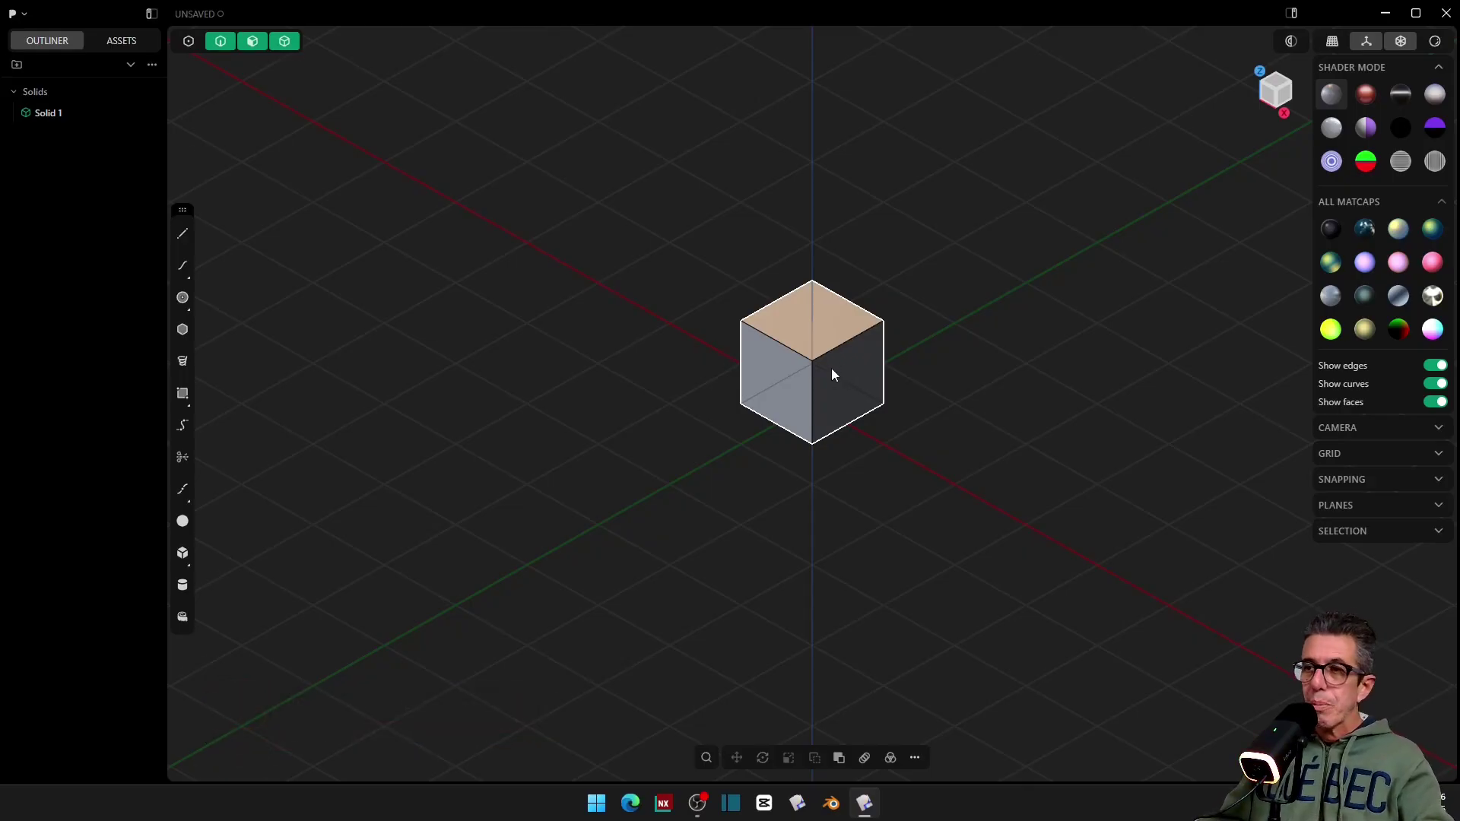
mouse_move(873, 482)
middle_mouse_down()
mouse_move(873, 427)
mouse_move(867, 475)
mouse_move(840, 484)
mouse_move(877, 509)
middle_mouse_up()
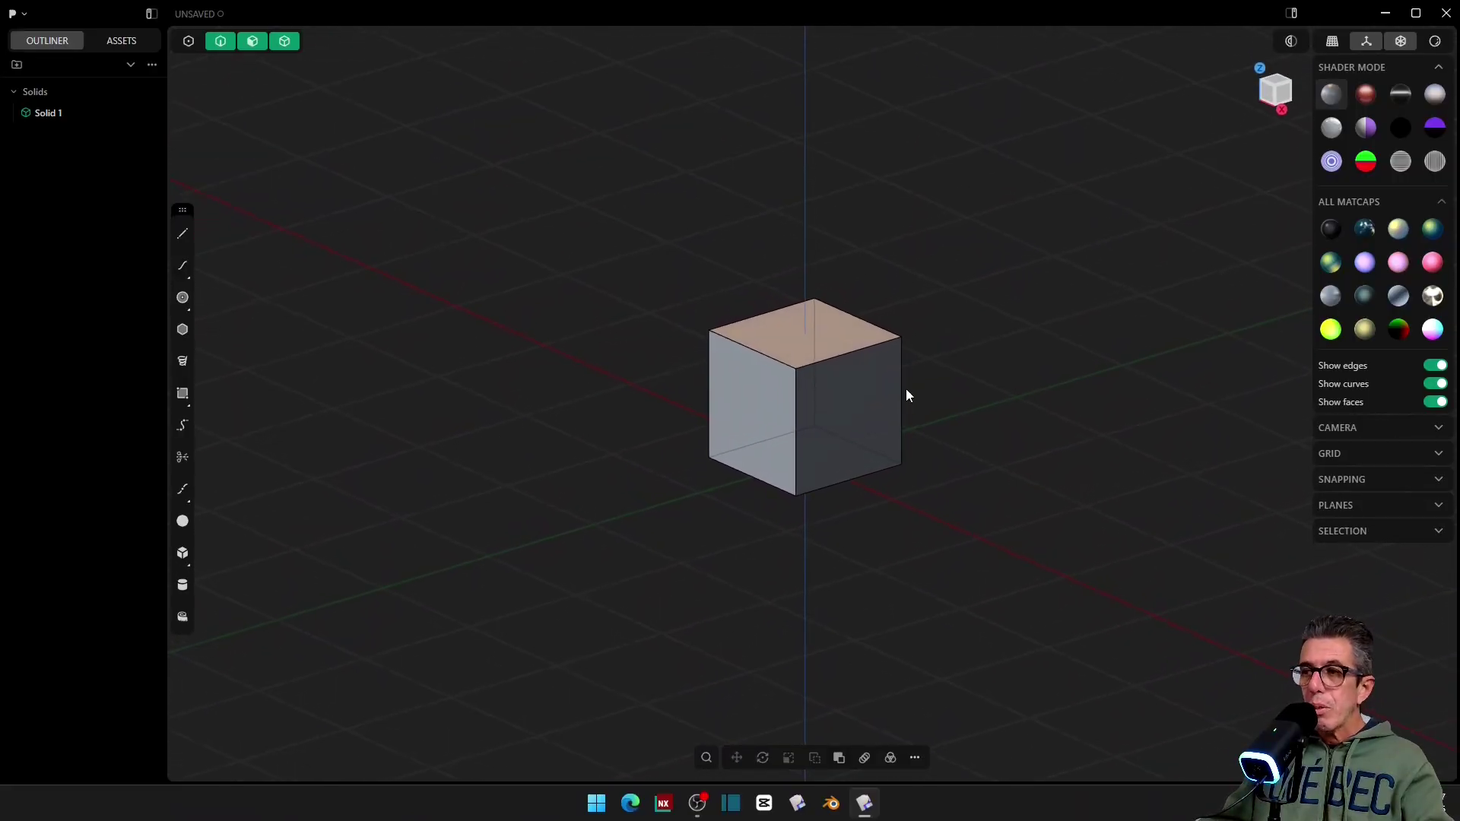
middle_click_drag(486, 496, 489, 498)
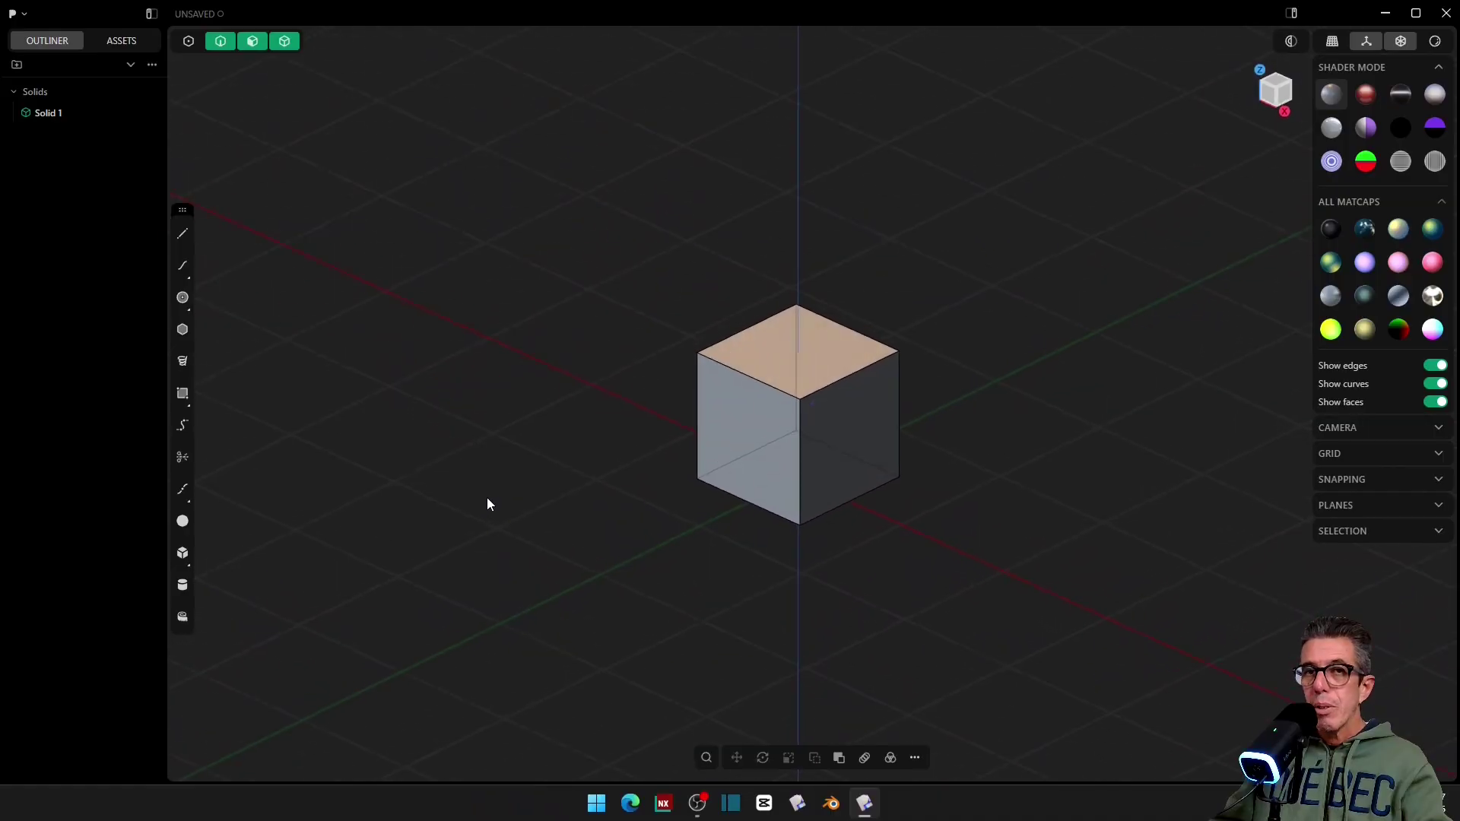
middle_click_drag(517, 465, 783, 426)
left_click(777, 432)
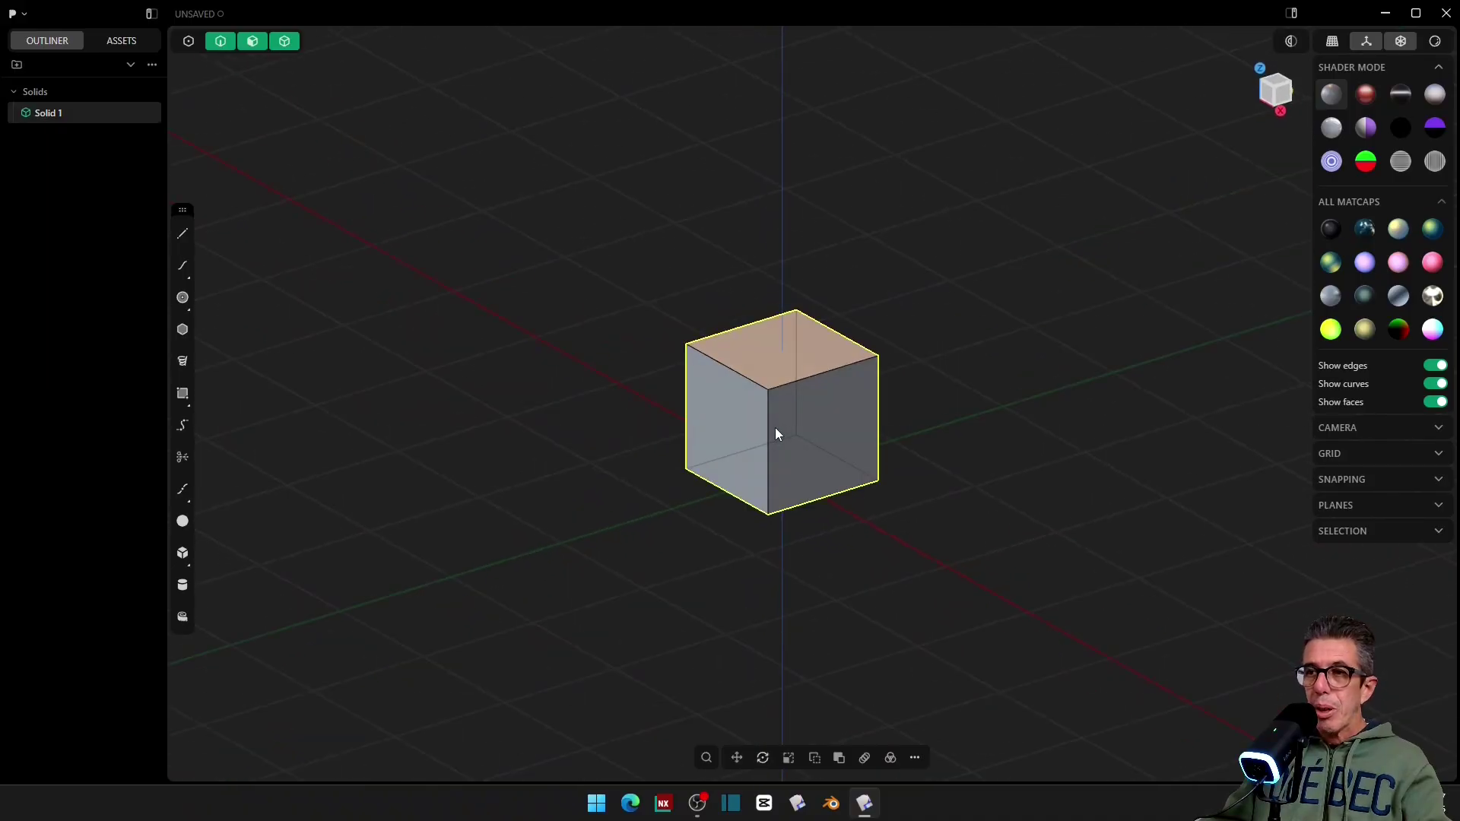
left_click(924, 346)
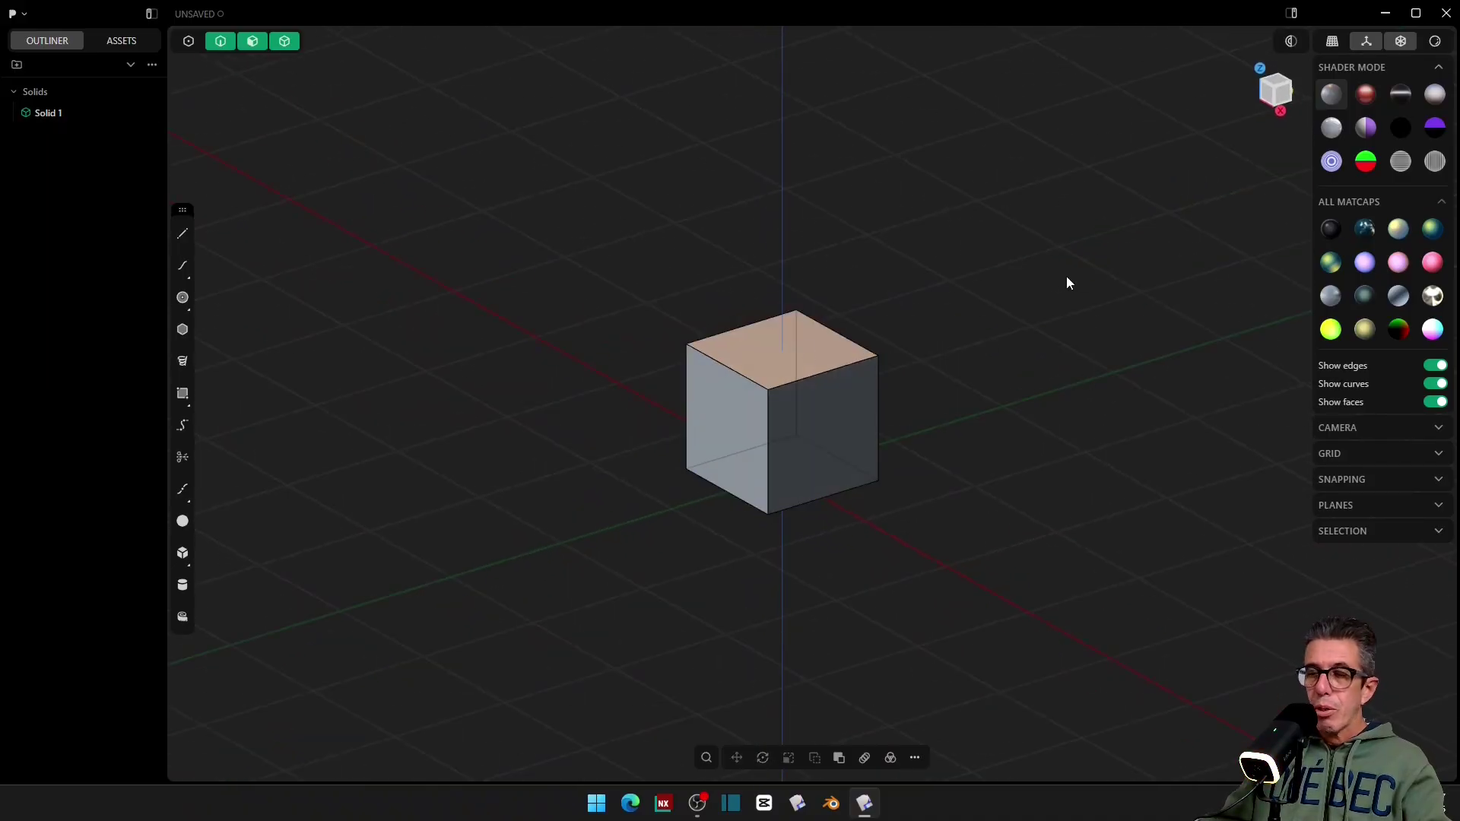
middle_click_drag(1066, 283, 1223, 531)
scroll(983, 417, "up", 3)
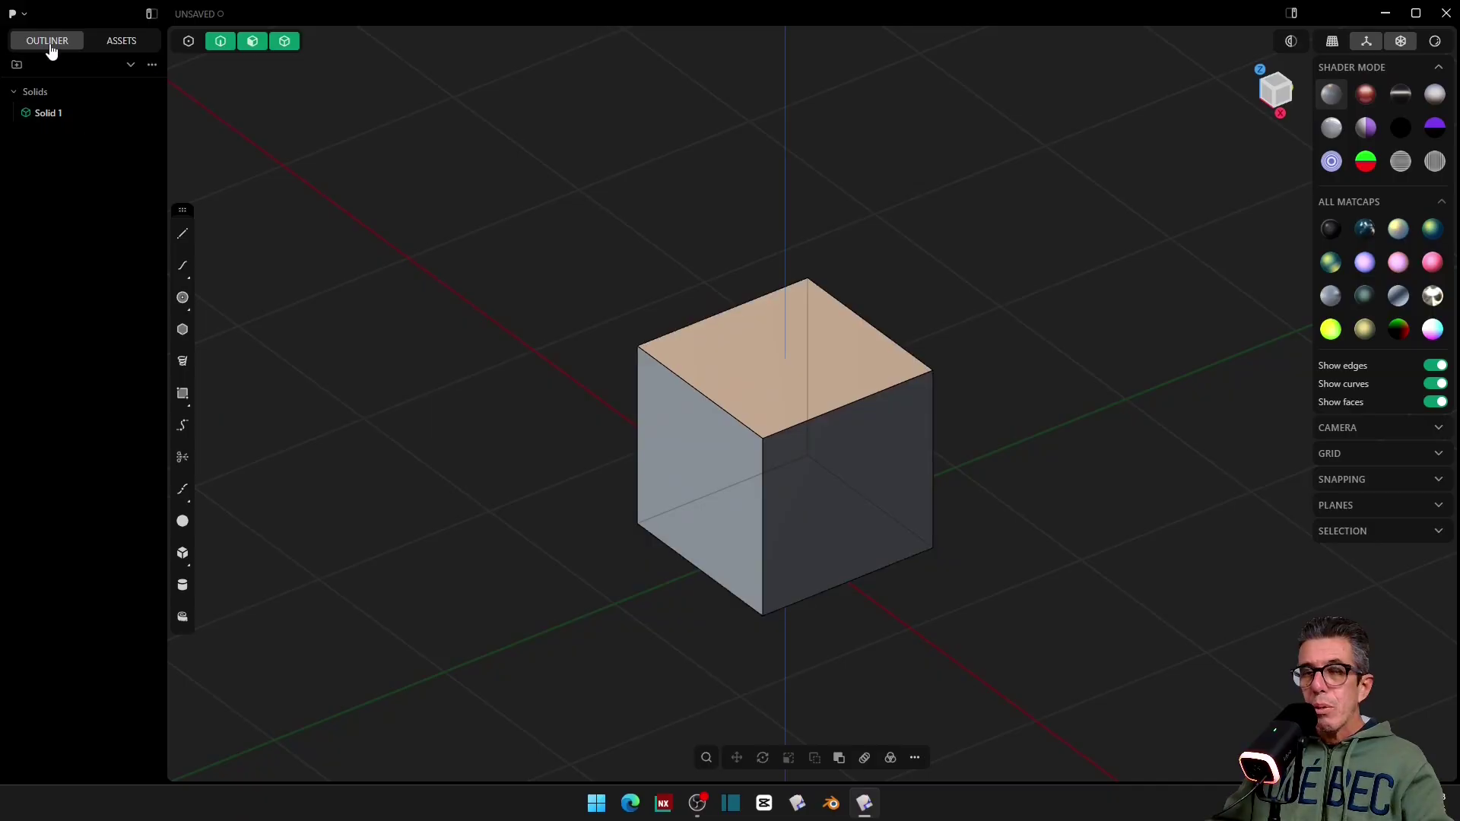
middle_click_drag(685, 304, 459, 330)
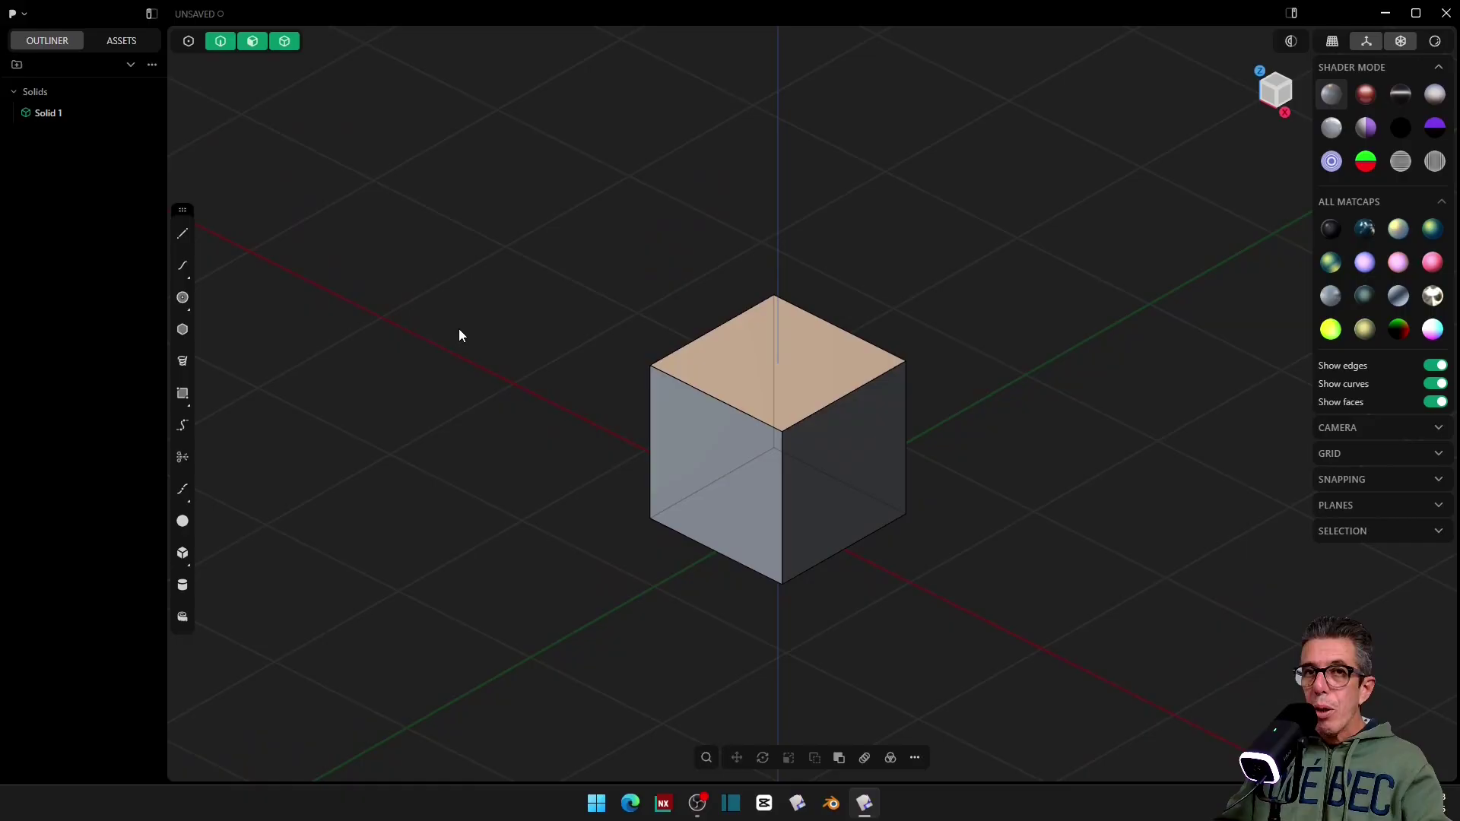
scroll(459, 329, "down", 2)
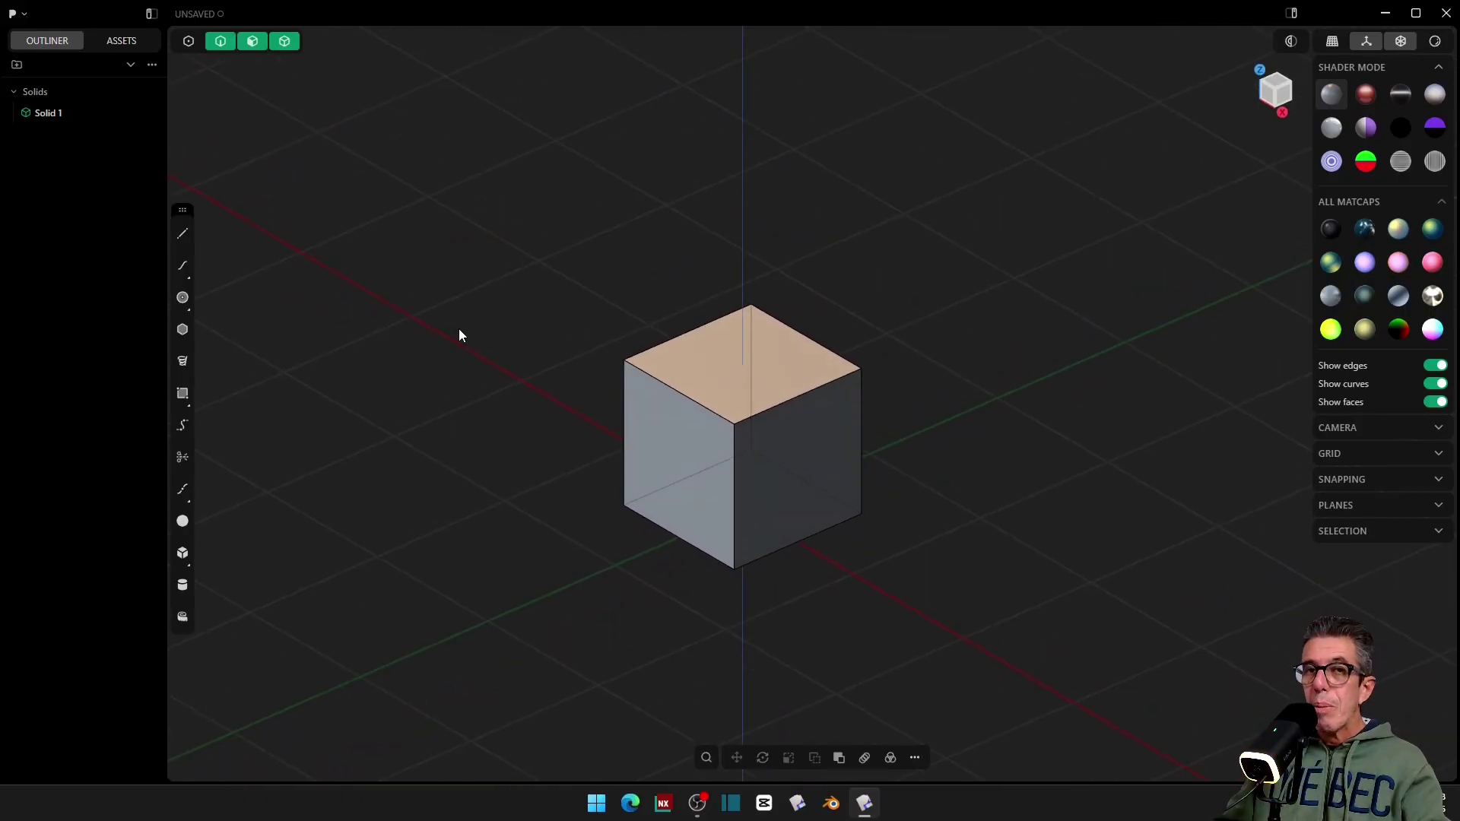
scroll(458, 328, "down", 2)
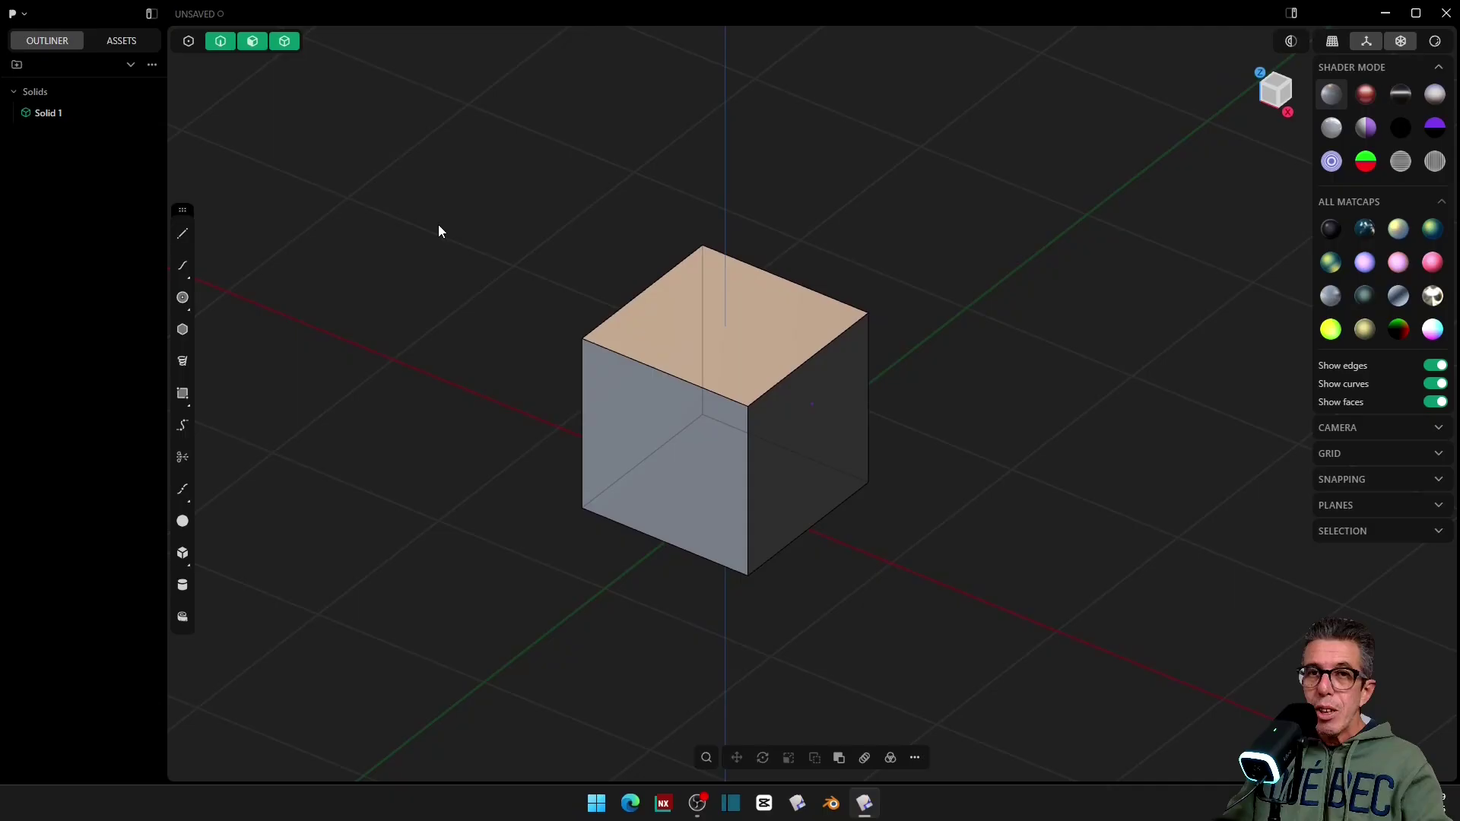
Step: Hide the outliner and display settings sidebars, and bring both back
mouse_move(86, 117)
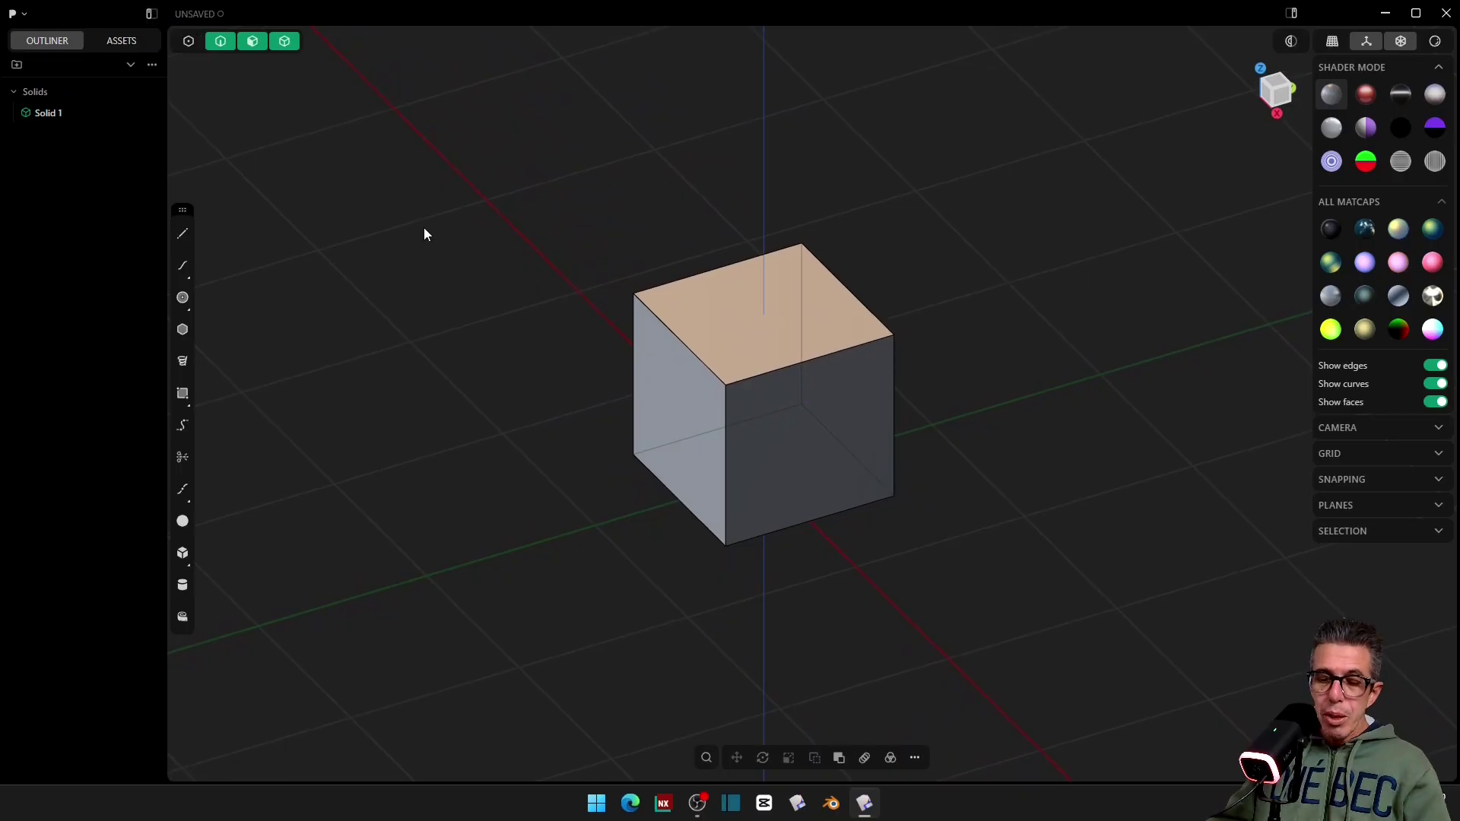
key("ctrl+b")
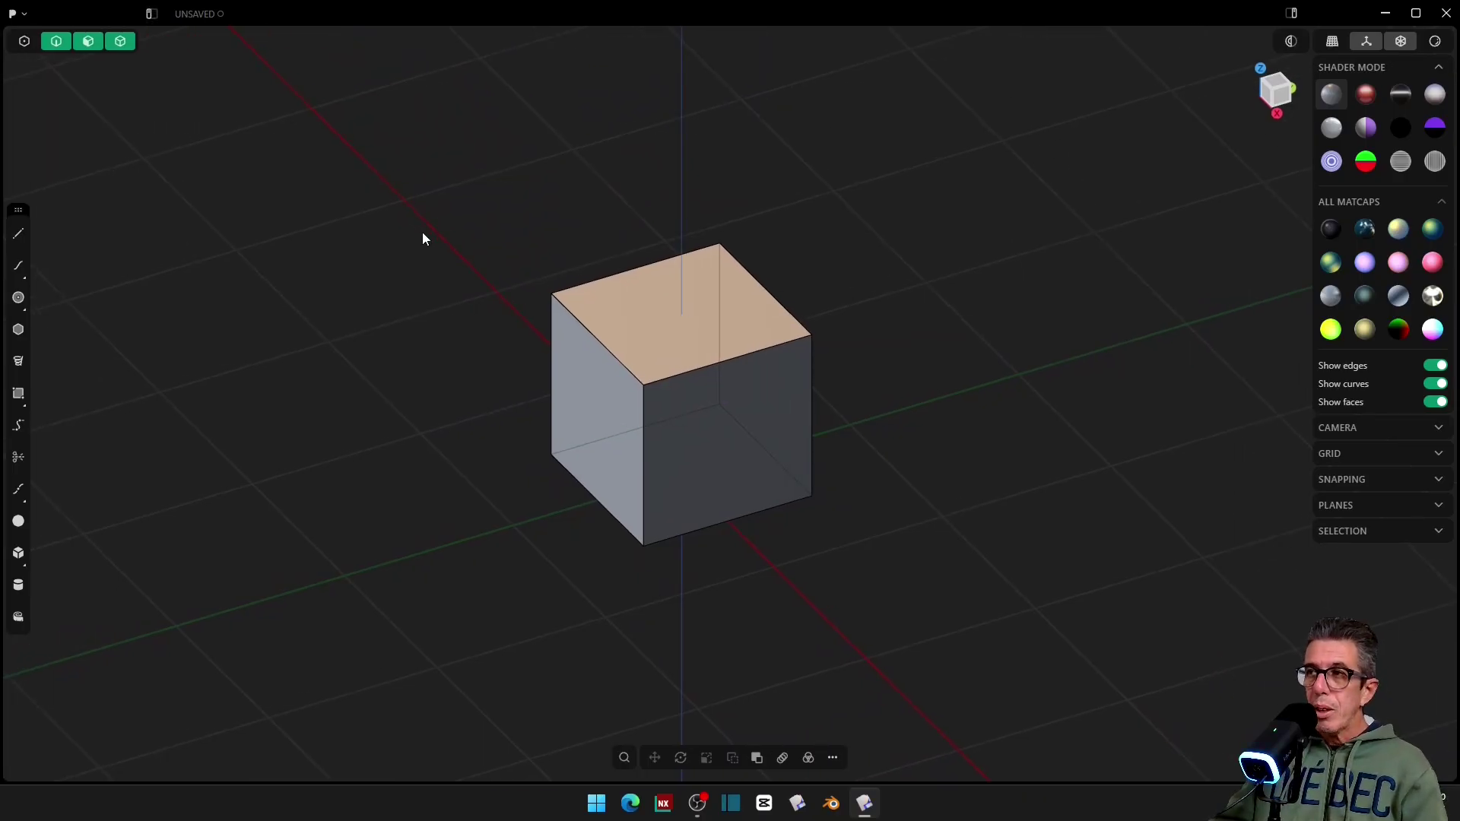
left_click(1293, 15)
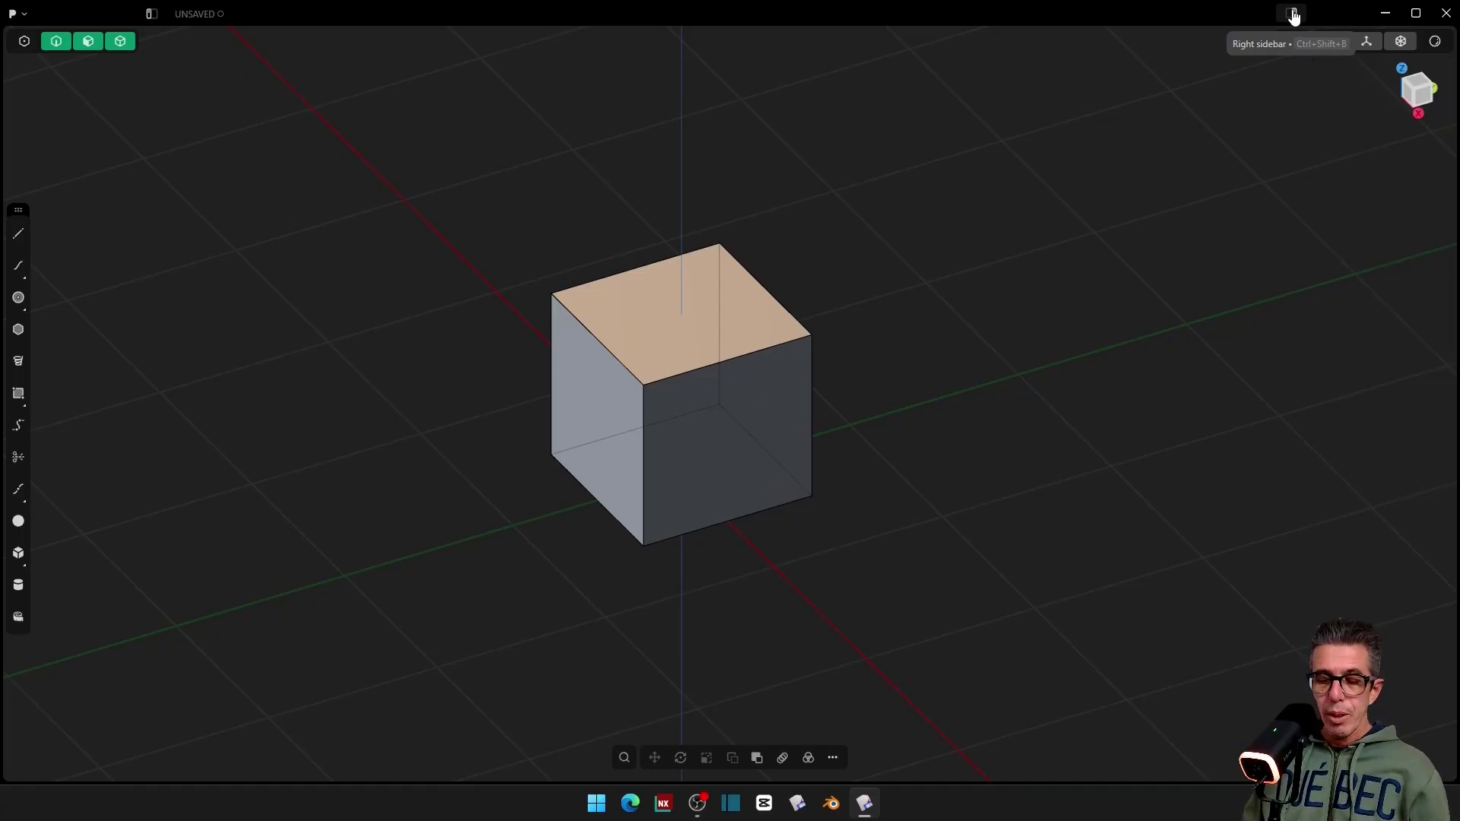
left_click(1293, 14)
key("ctrl+b")
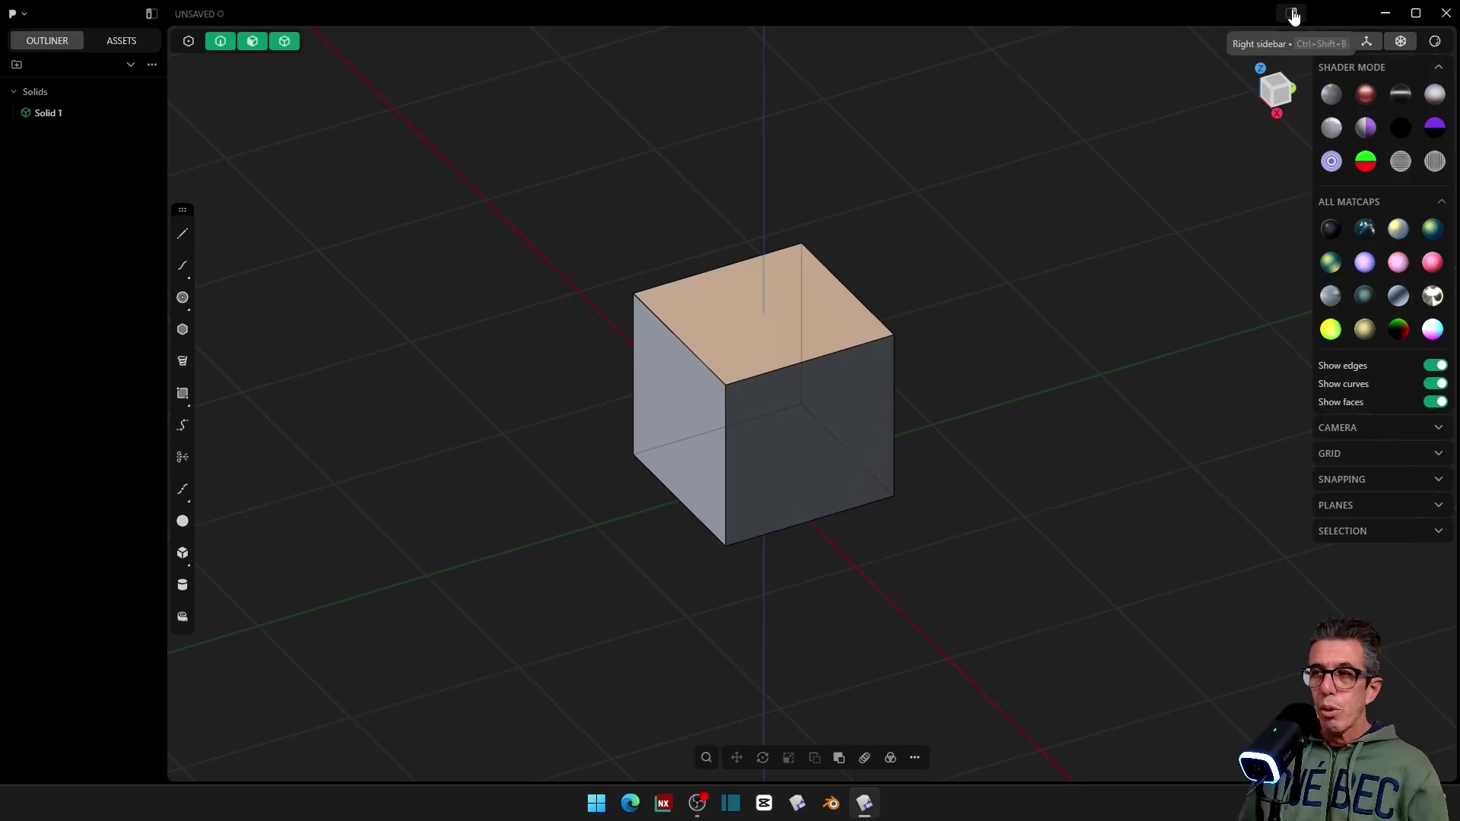
Step: Look at the used materials in the assets and at the outliner's additional options
left_click(122, 40)
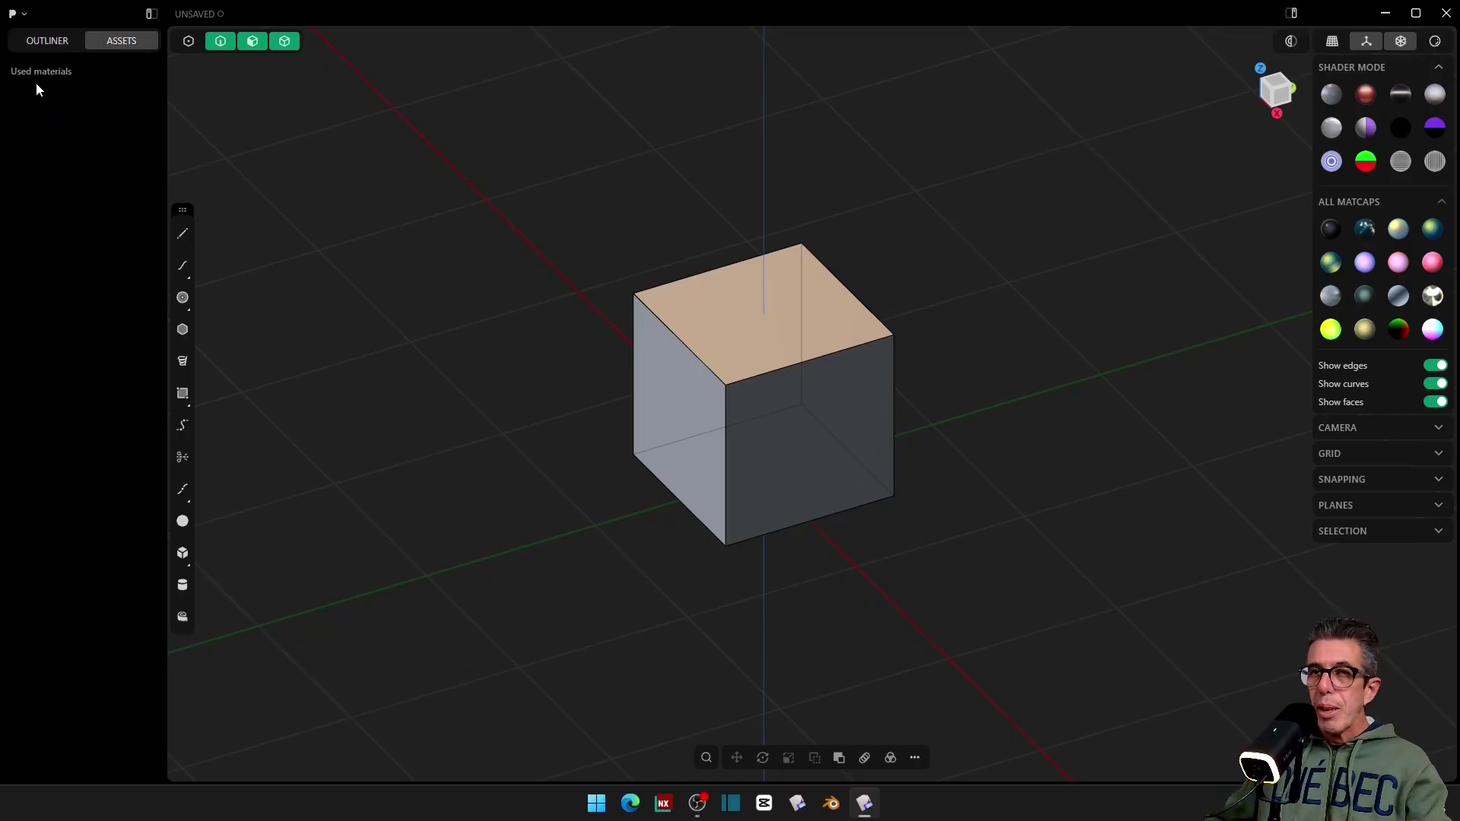
left_click(47, 42)
left_click(151, 66)
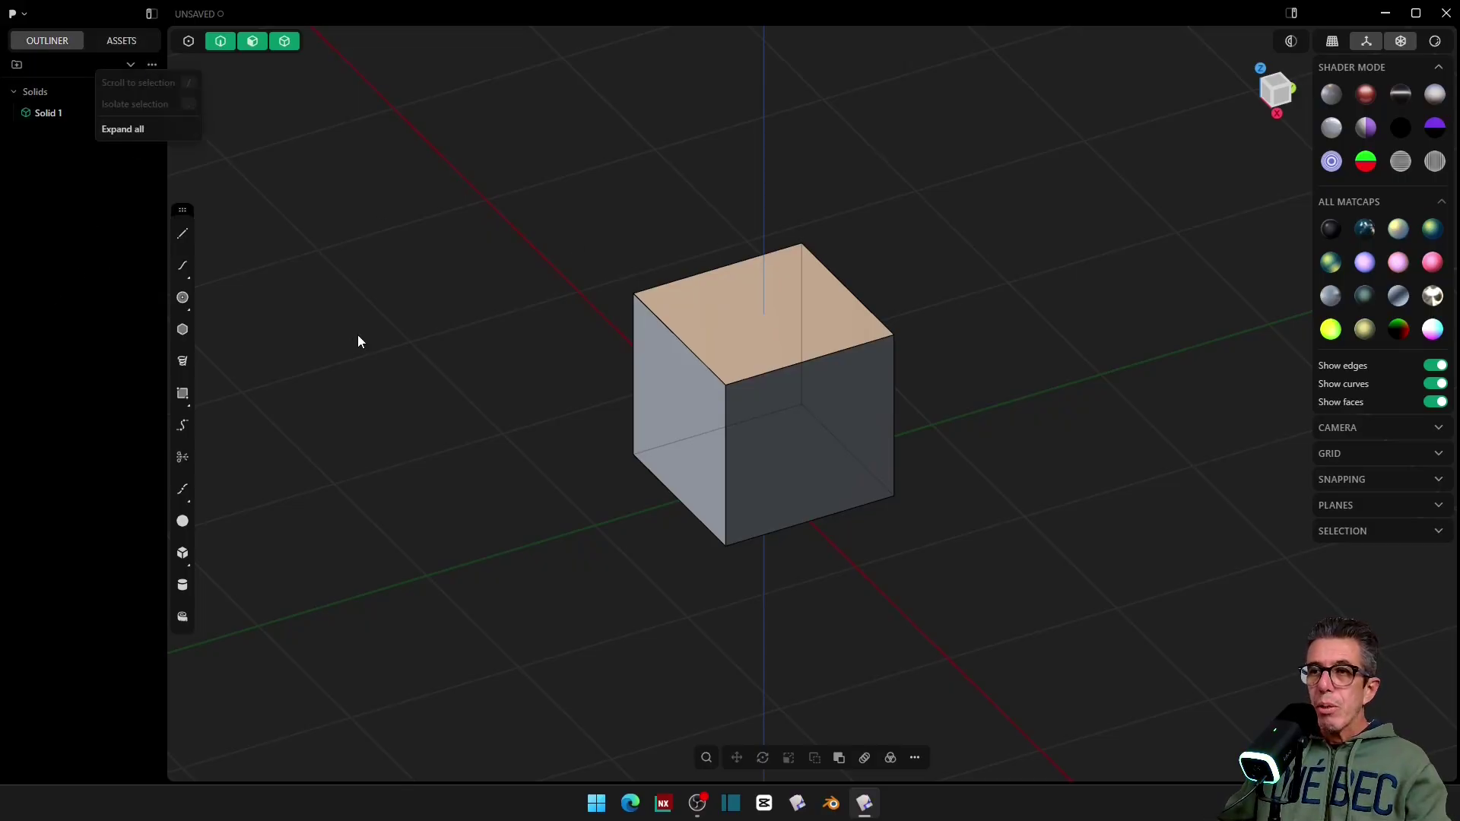
left_click(702, 335)
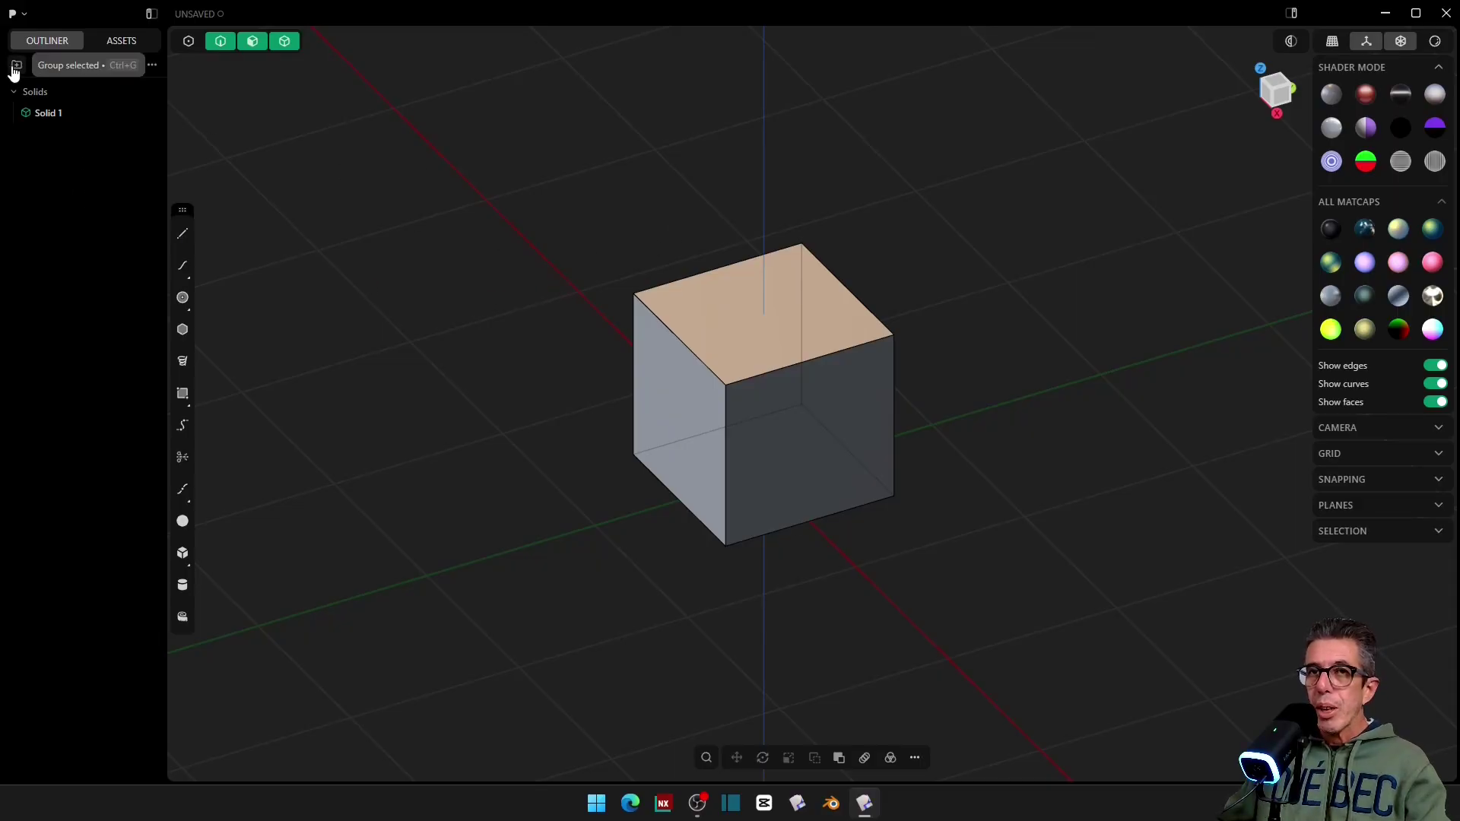
Step: Rename the cube solid in the outliner as Cubo and deselect it
double_click(46, 114)
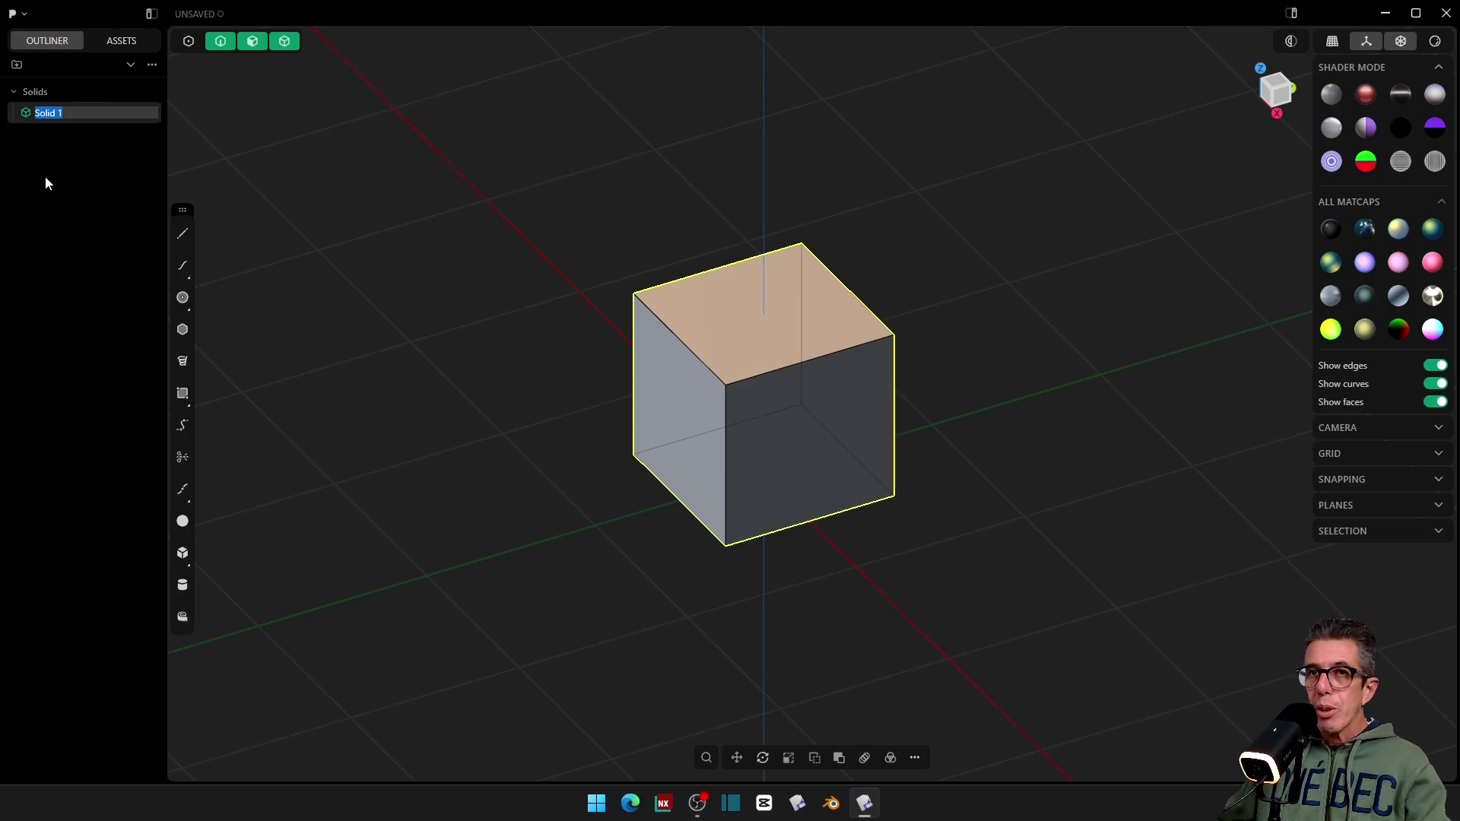
type("0001")
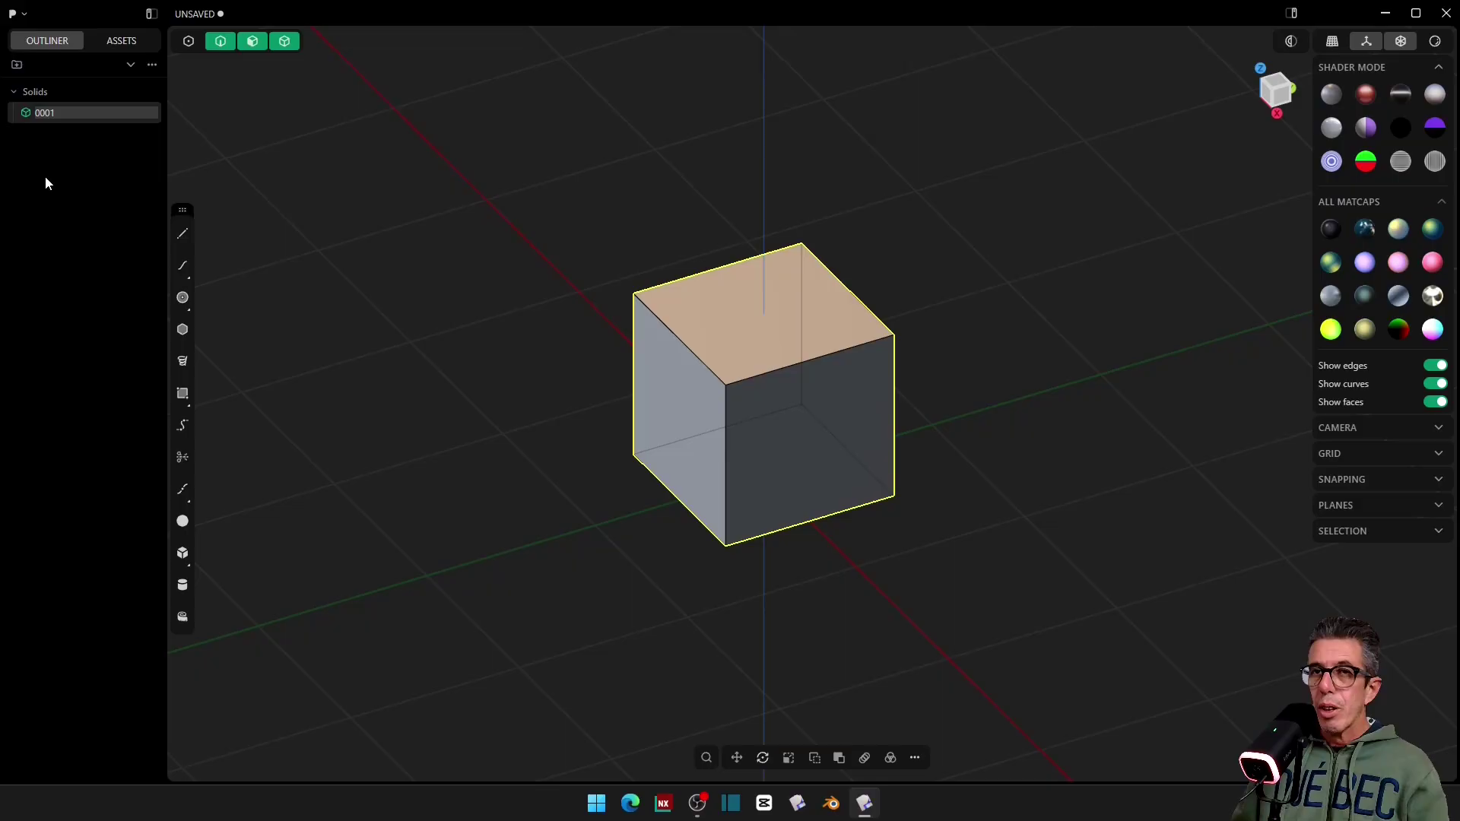
key("BackSpace")
key("BackSpace")
key("BackSpace")
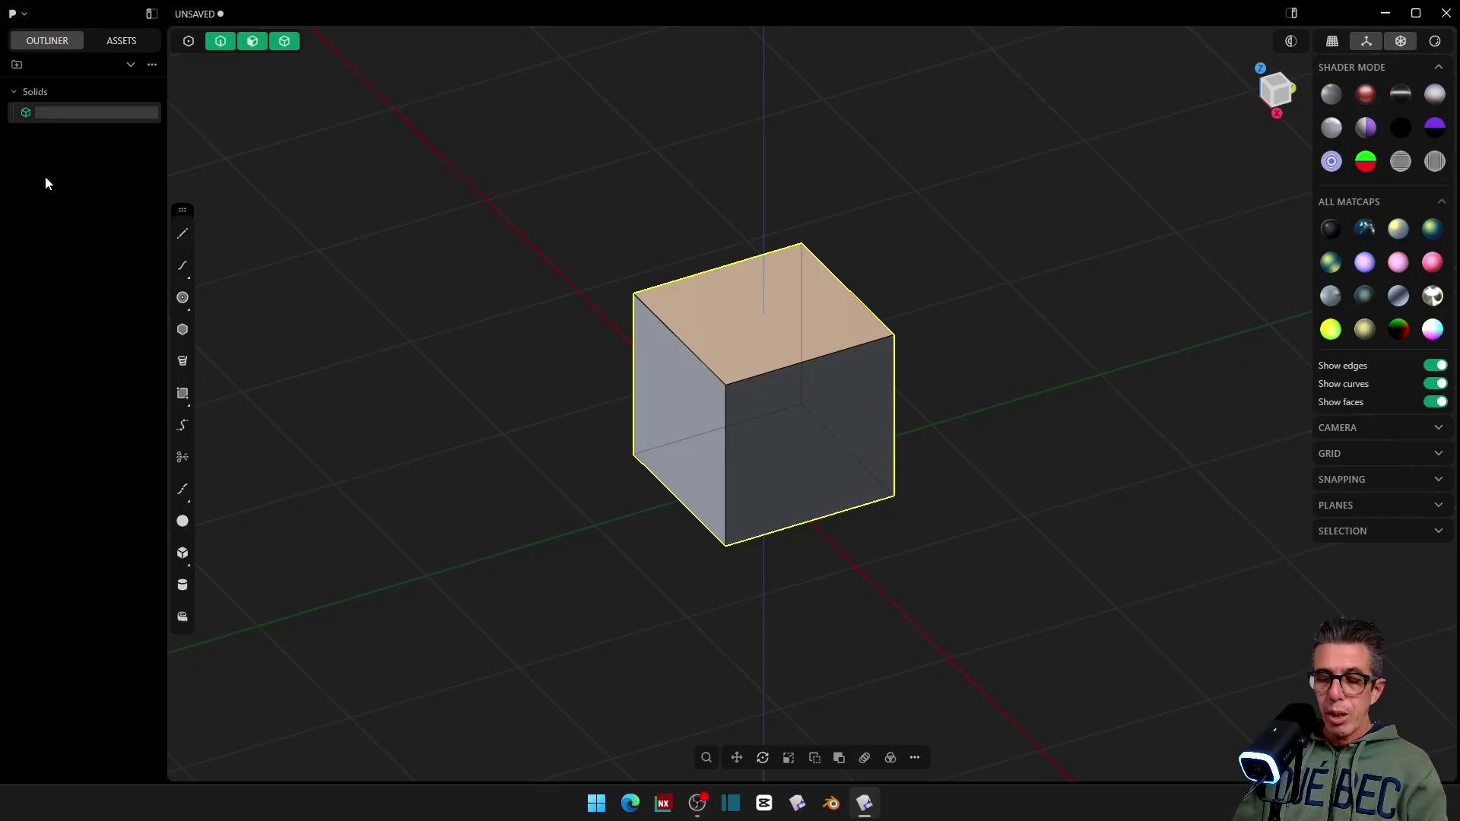
type("Cubo")
key("Return")
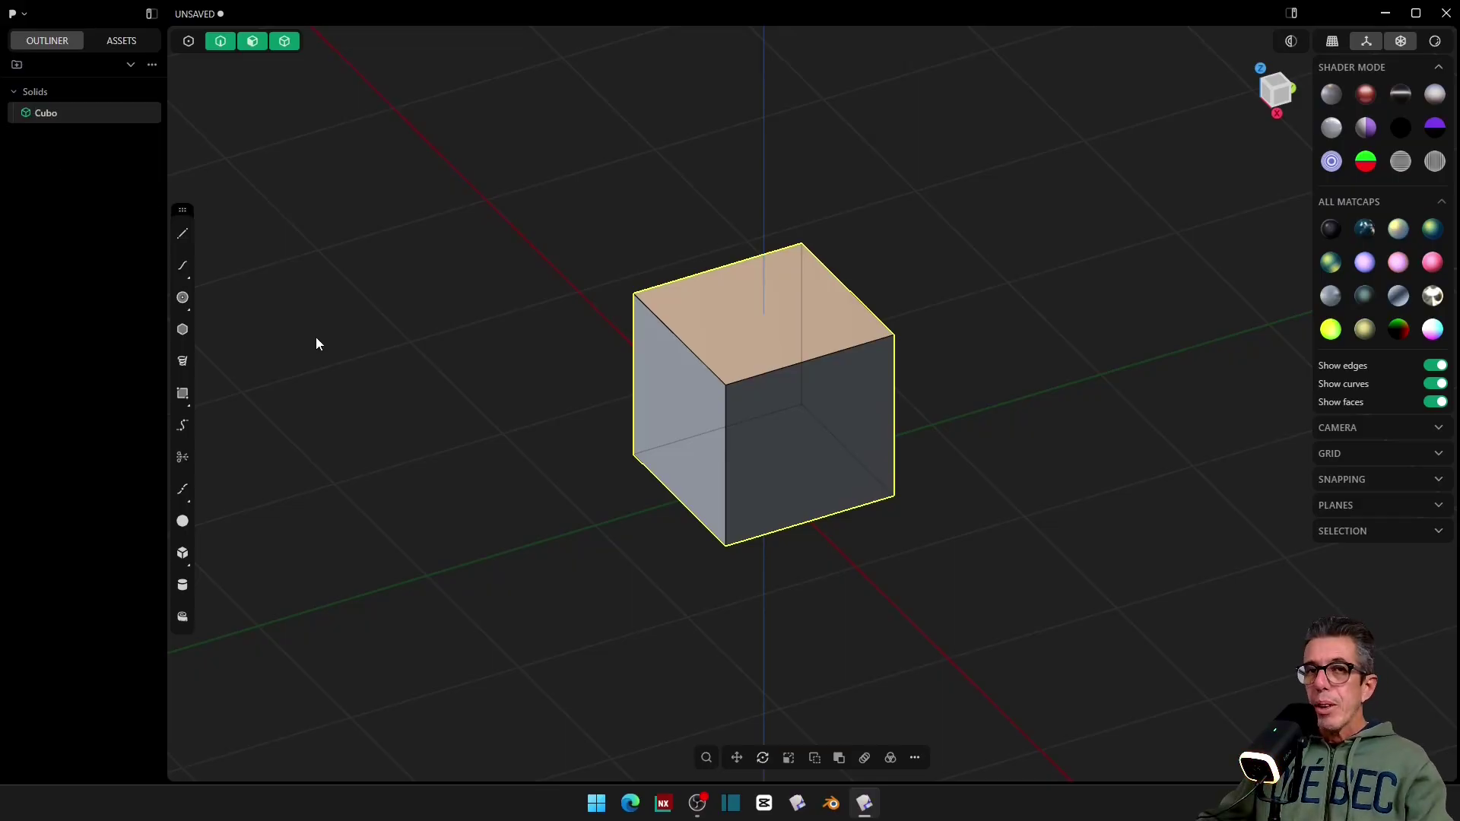
left_click(547, 364)
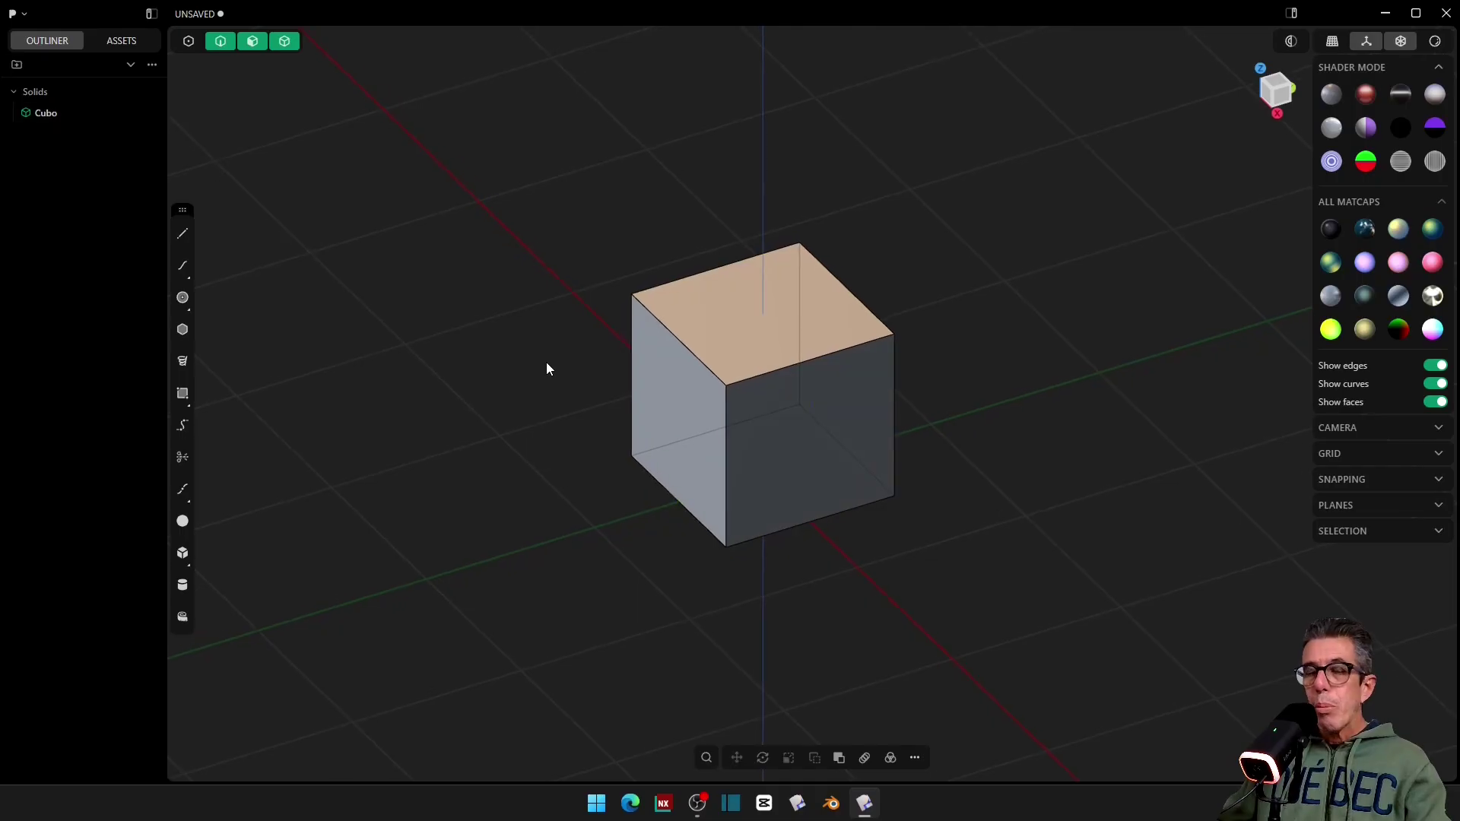
middle_click_drag(537, 364, 531, 425)
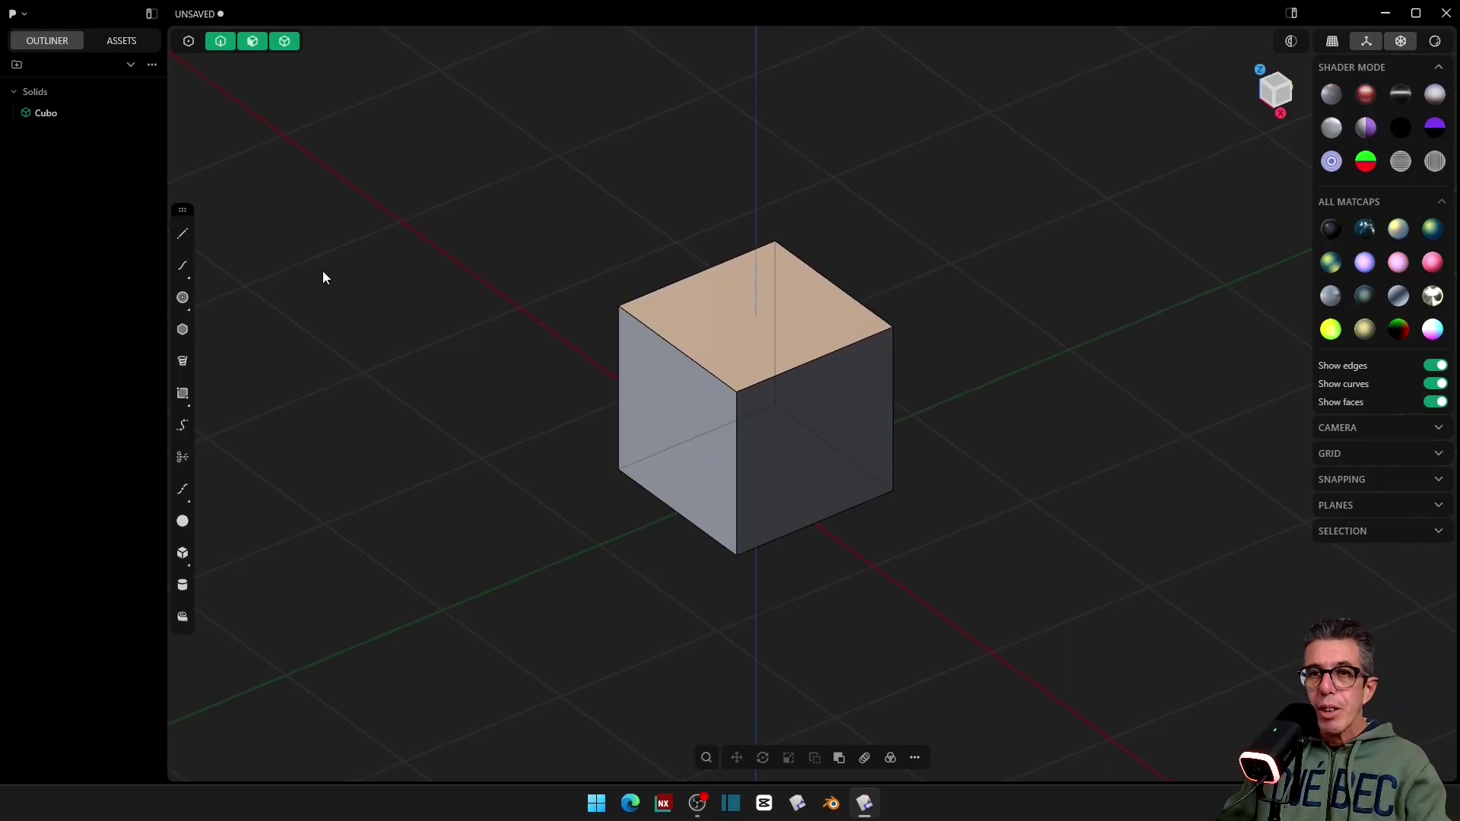
middle_click_drag(323, 271, 345, 342)
scroll(328, 273, "up", 1)
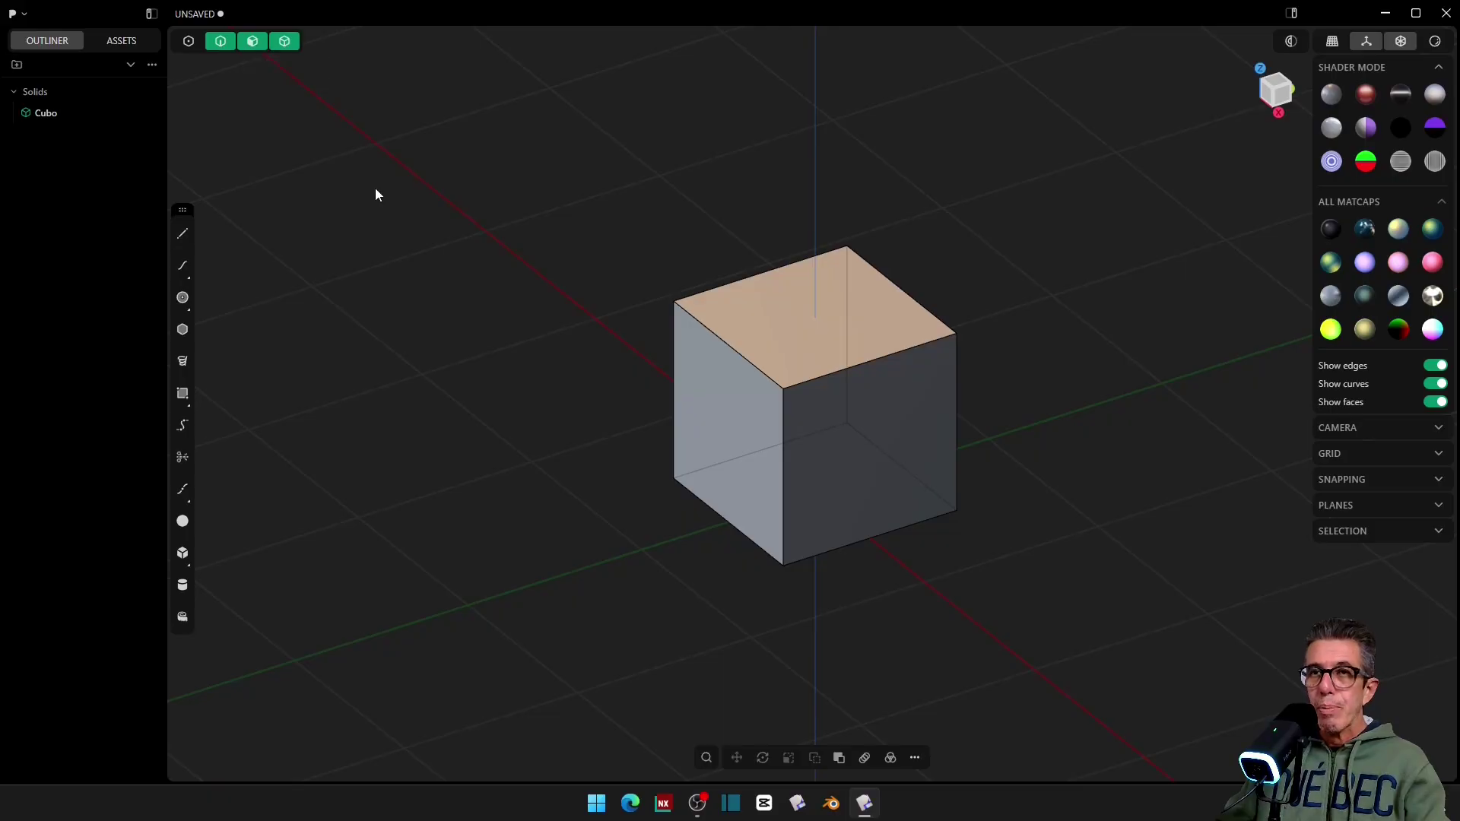
Step: Cycle the selection mode through points, edges, faces and solids, and enable all four together
key("1")
key("2")
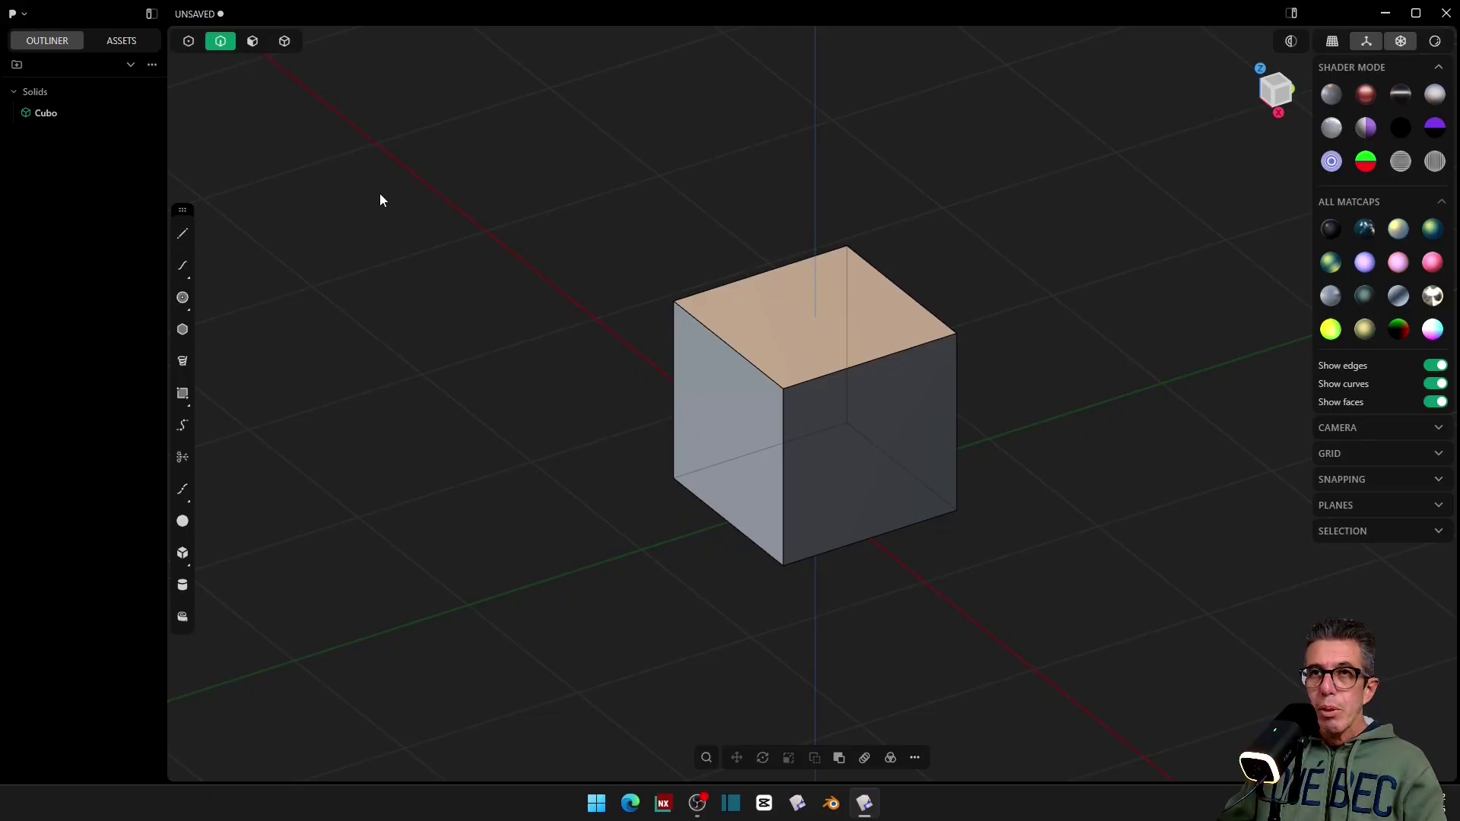
key("3")
key("4")
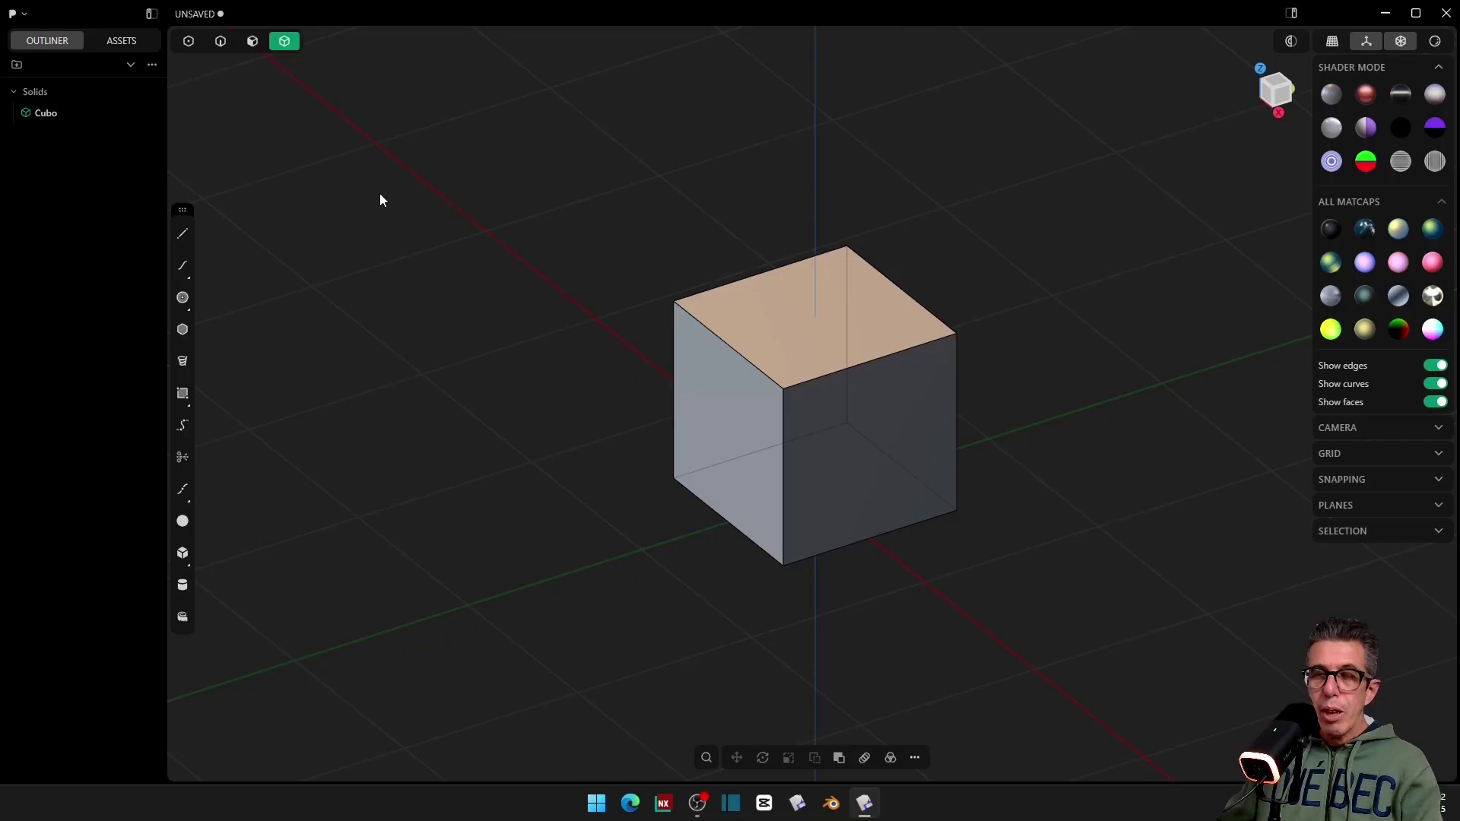
key("5")
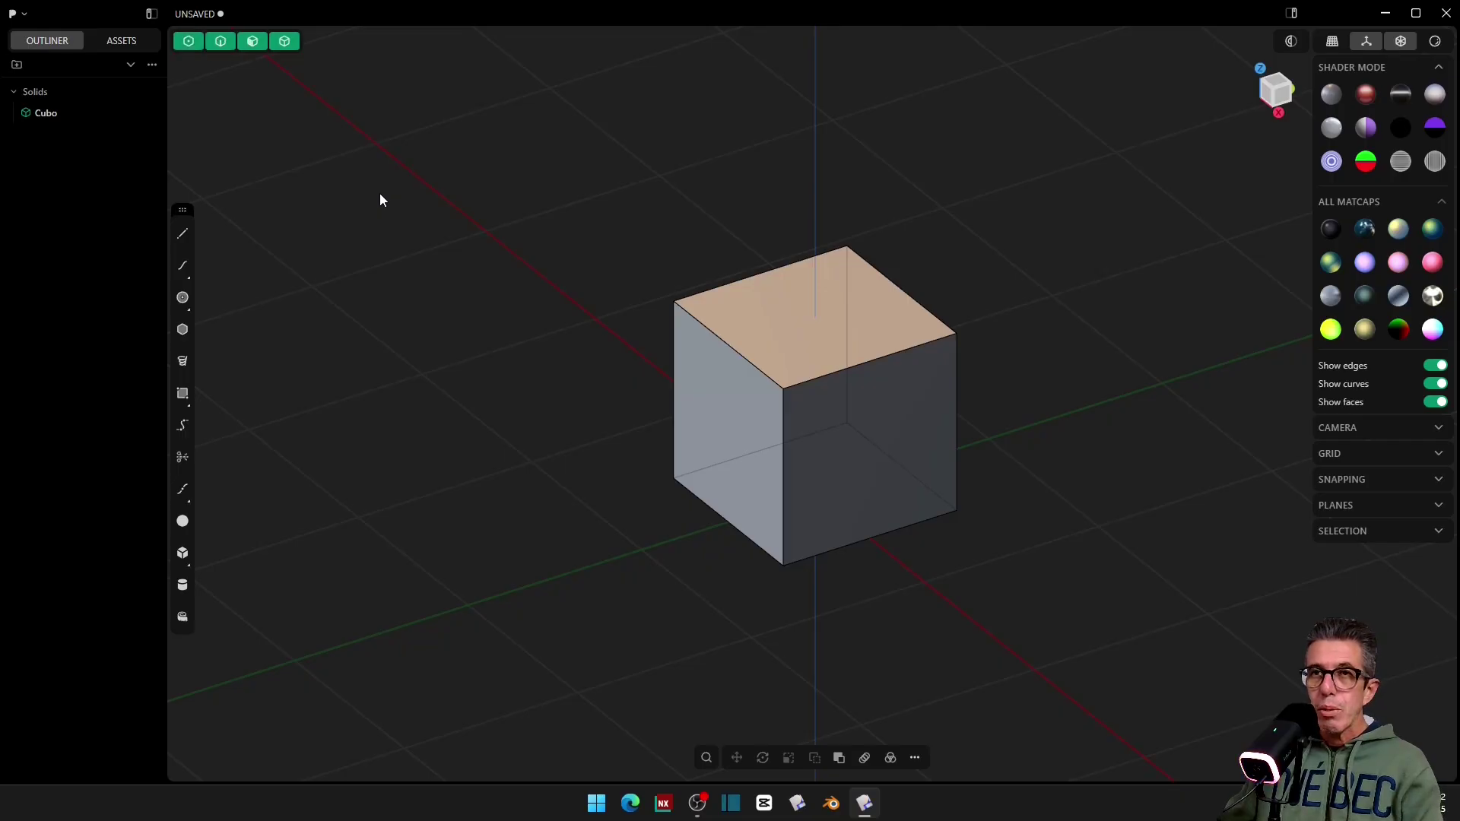
Step: Restrict selection to faces and add points, edges and solids back to the selection modes one by one
key("3")
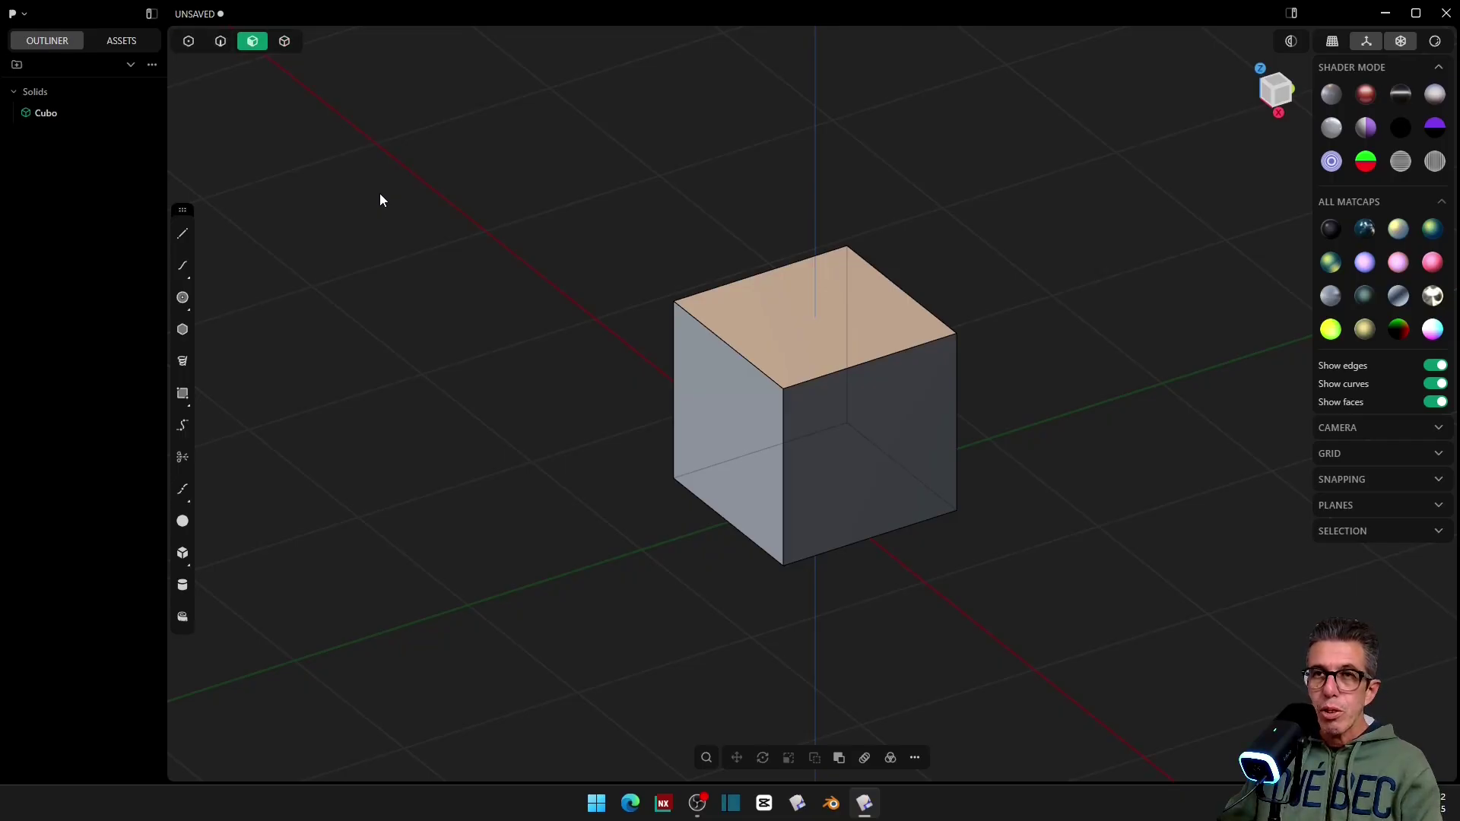
key("shift+1")
key("shift+2")
key("shift+4")
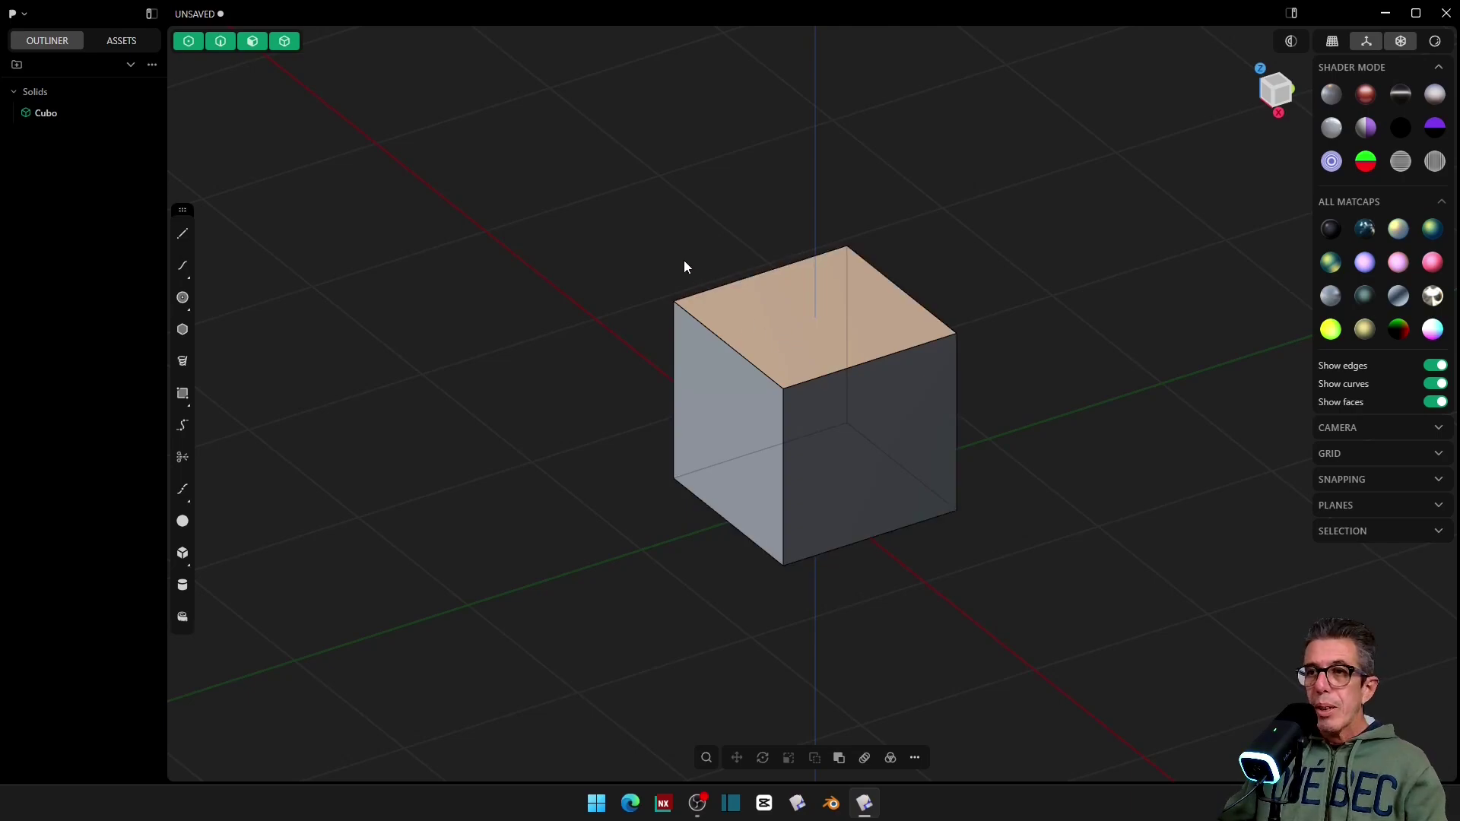
Step: Switch to edge-only selection and apply a freehand fillet to the cube's upper front edge
key("1")
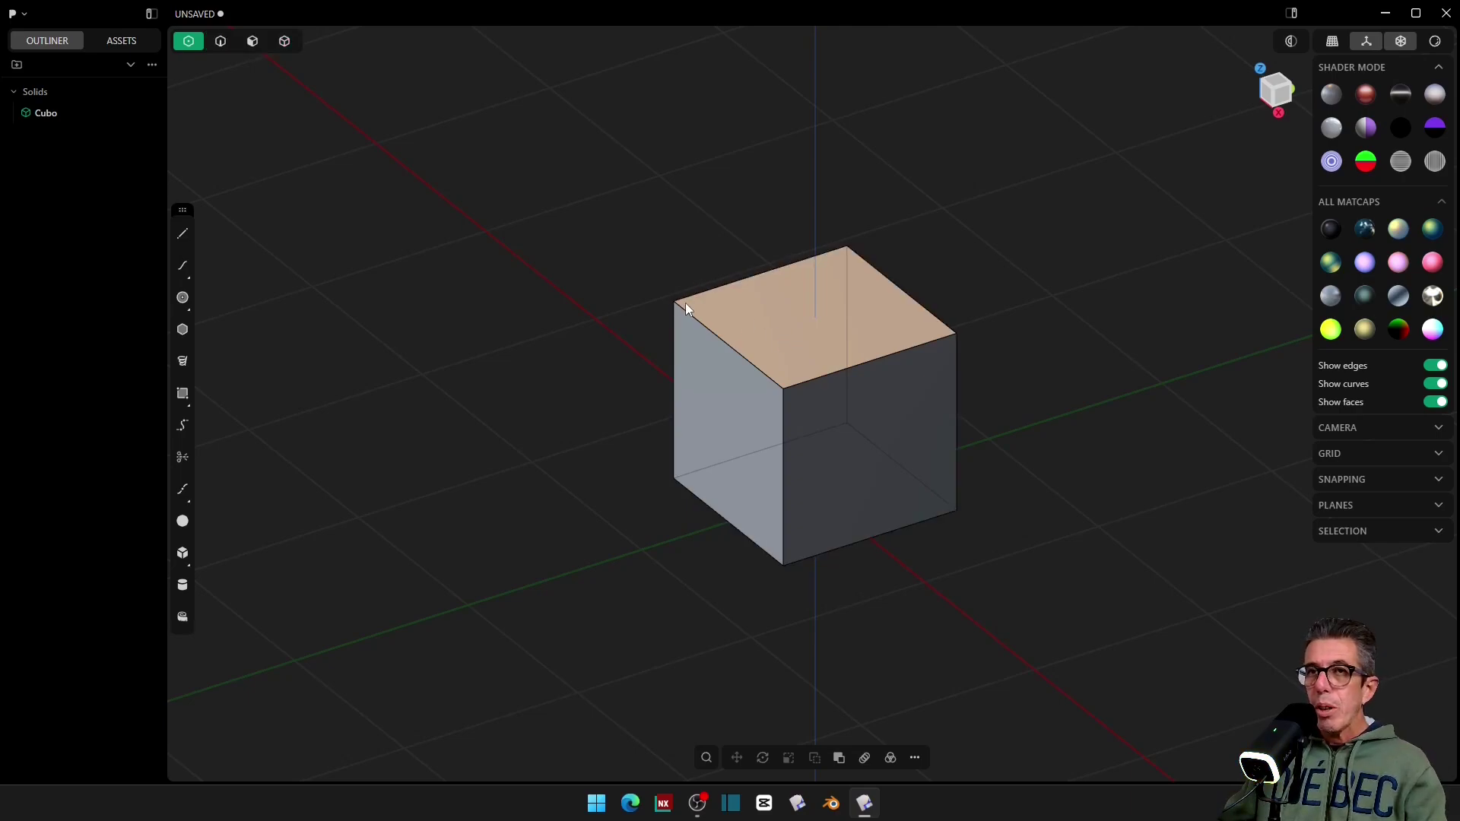
key("2")
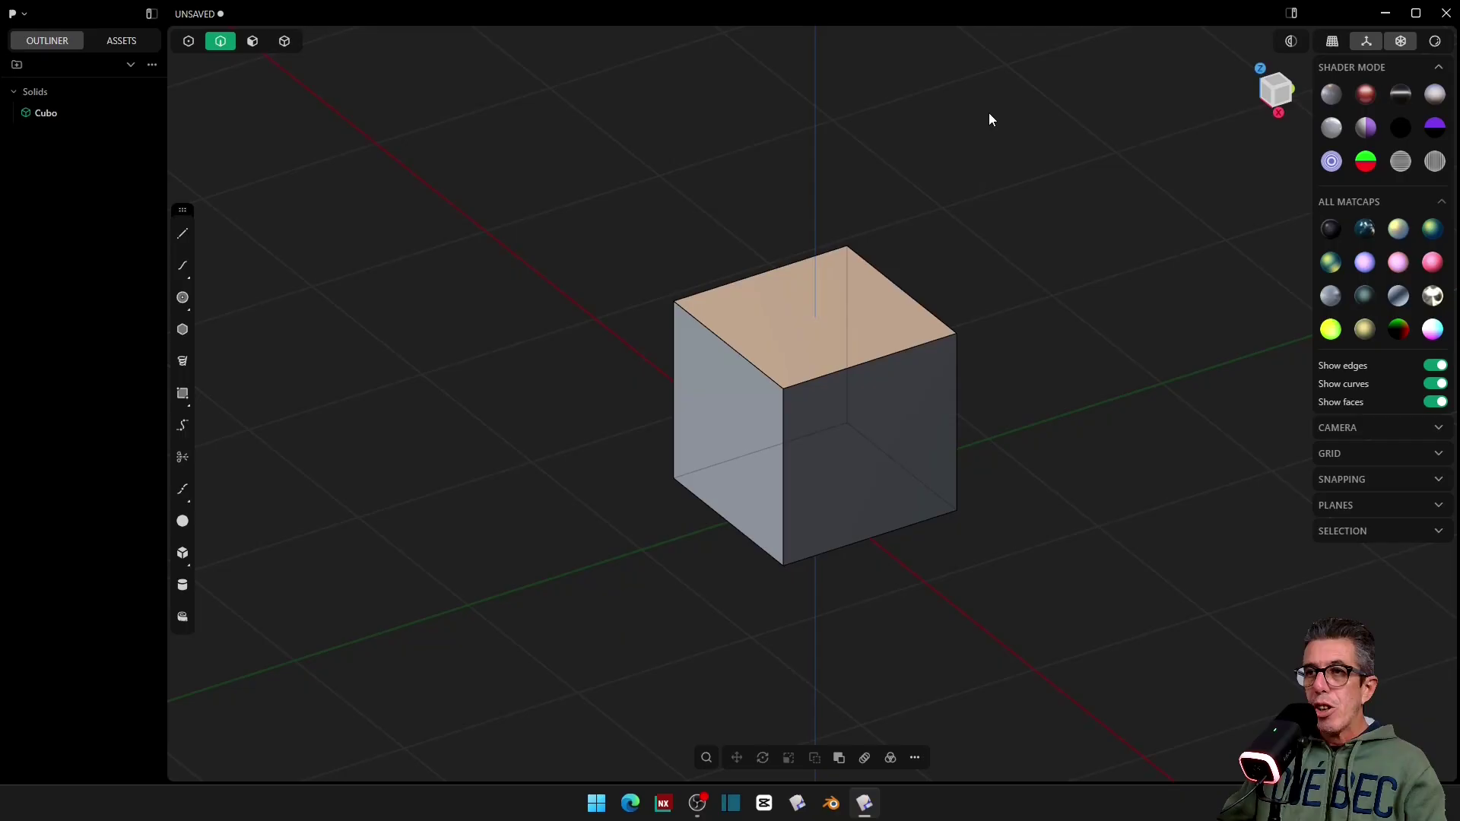
left_click(861, 359)
key("d")
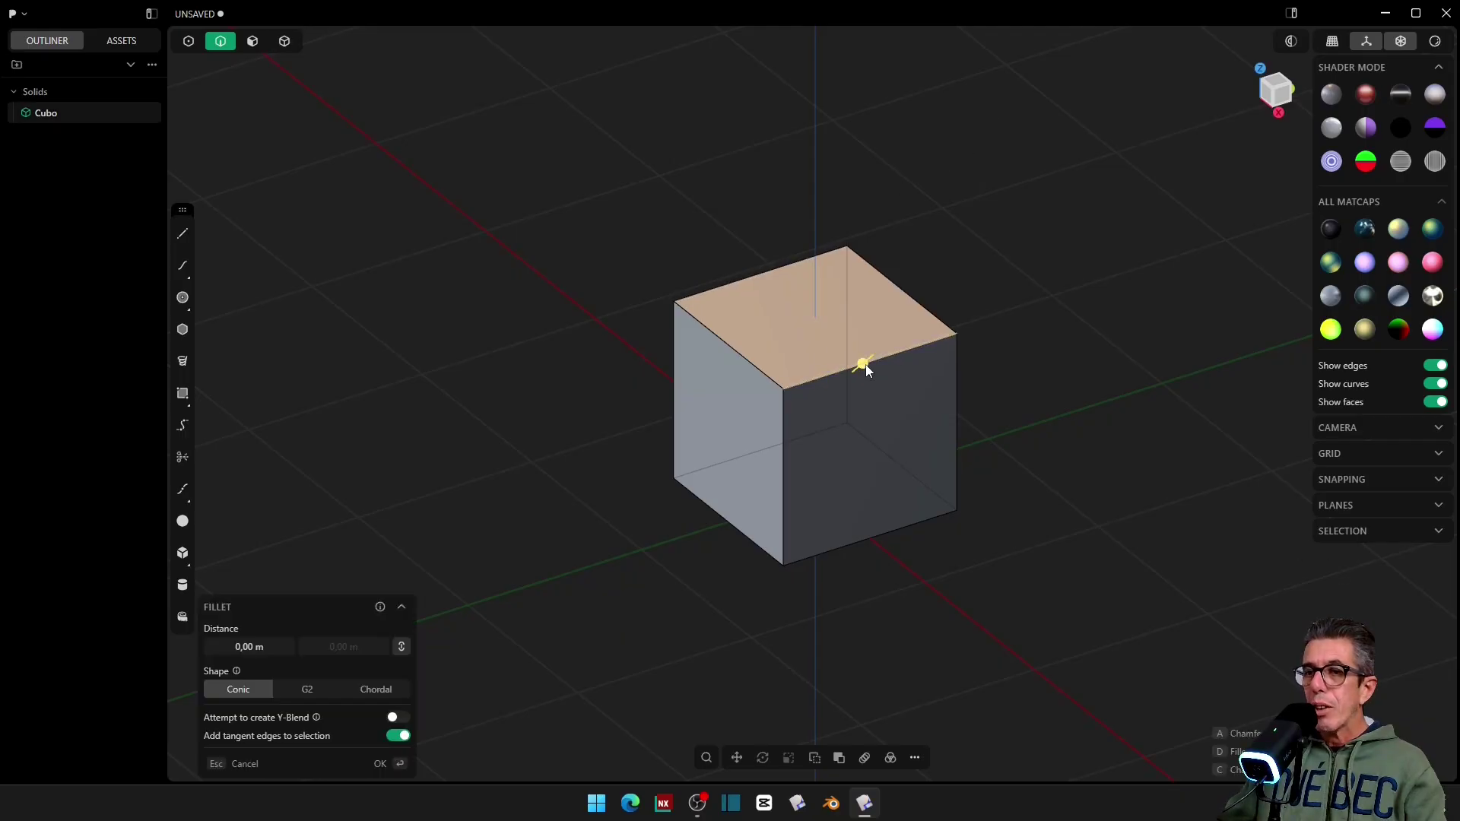
left_click_drag(865, 366, 848, 389)
Step: Try the edge as a chamfer of about 0.27 m and return it to a fillet of about 0.18 m
key("c")
key("d")
key("c")
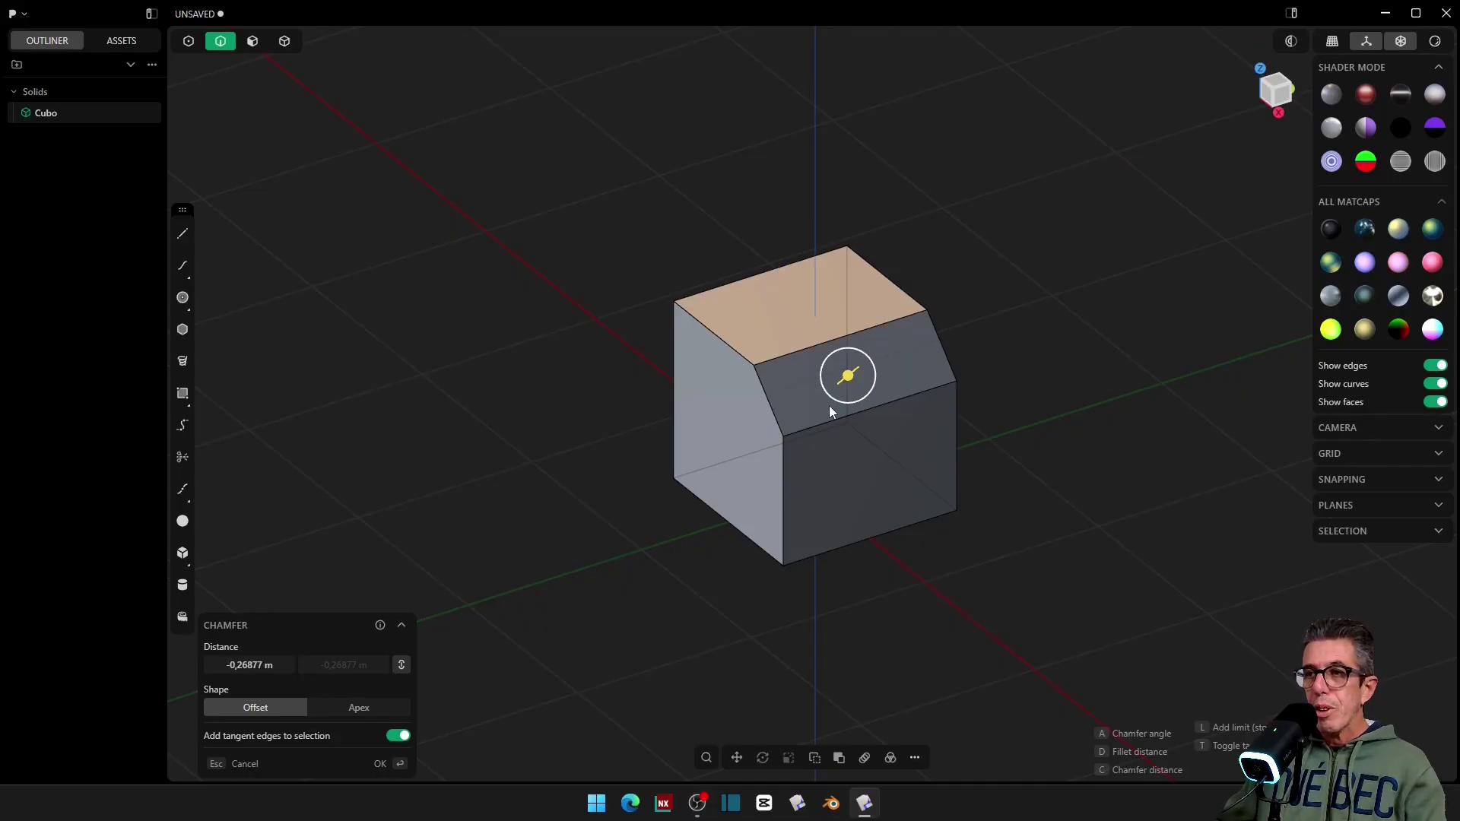
key("d")
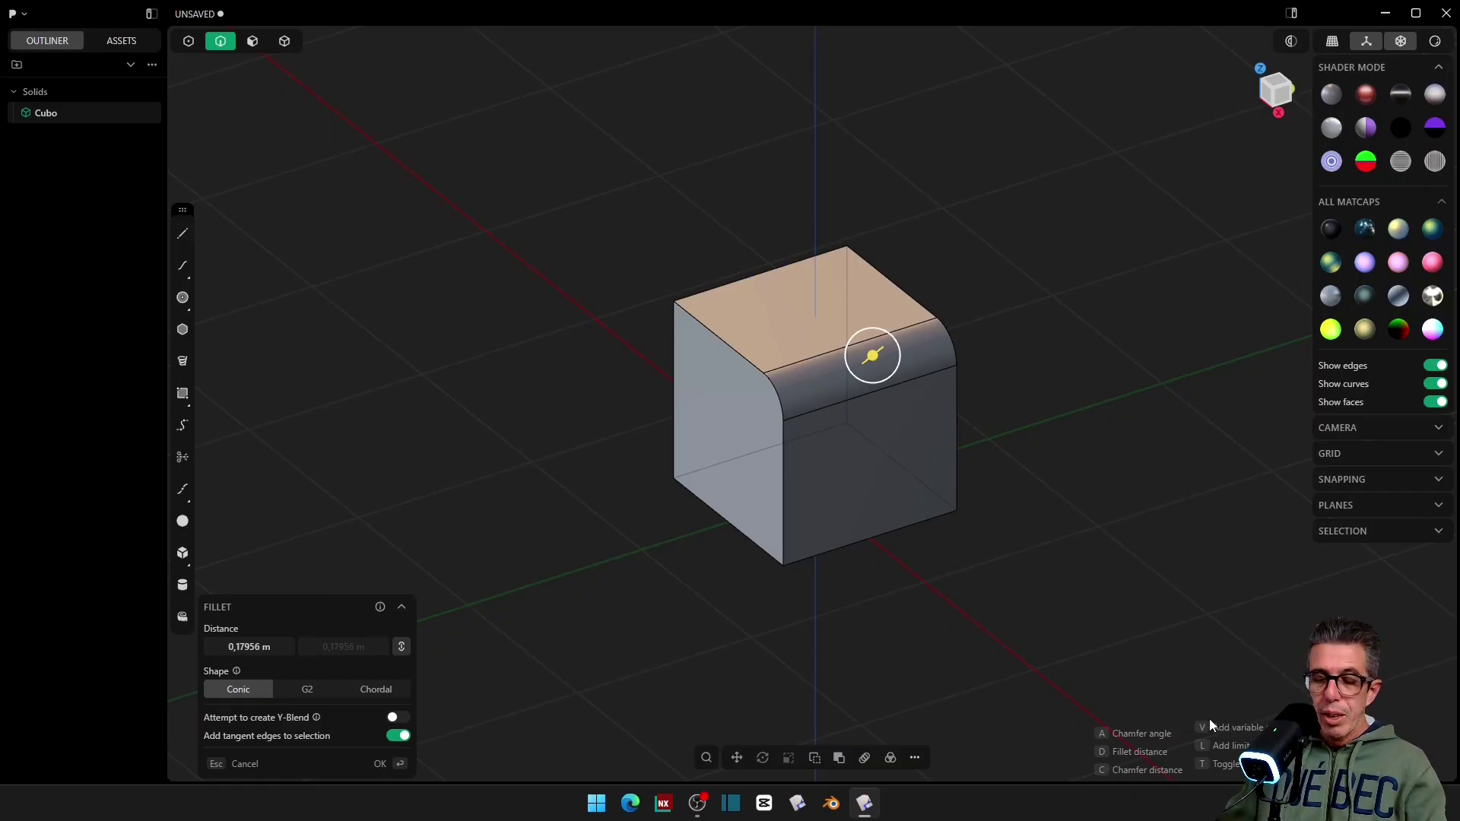
Step: Make the fillet variable, enlarge its radius at the right end of the edge, and confirm it
key("v")
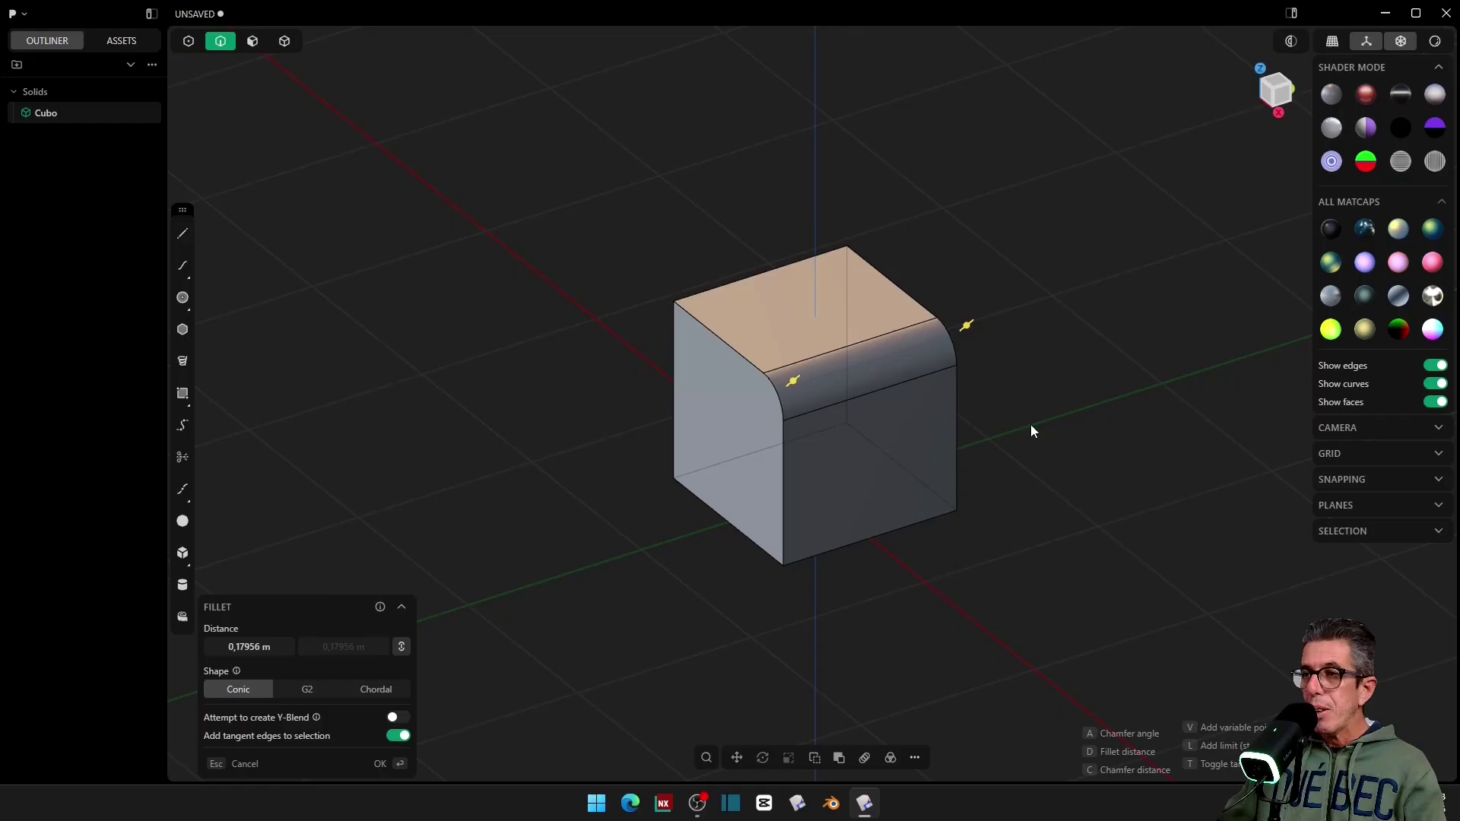
mouse_move(967, 325)
left_mouse_down()
mouse_move(979, 323)
mouse_move(962, 342)
mouse_move(981, 314)
left_mouse_up()
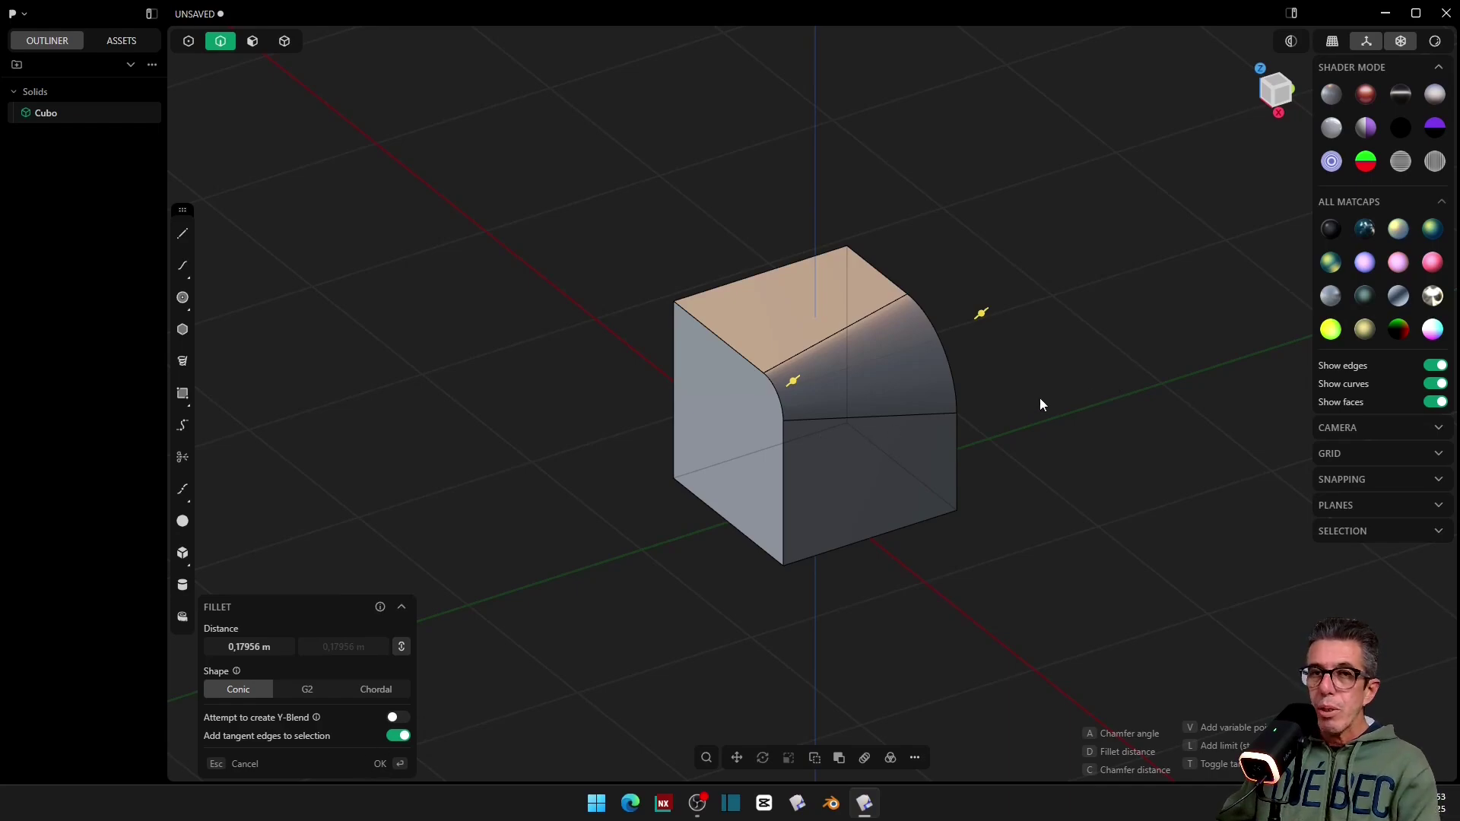
key("Return")
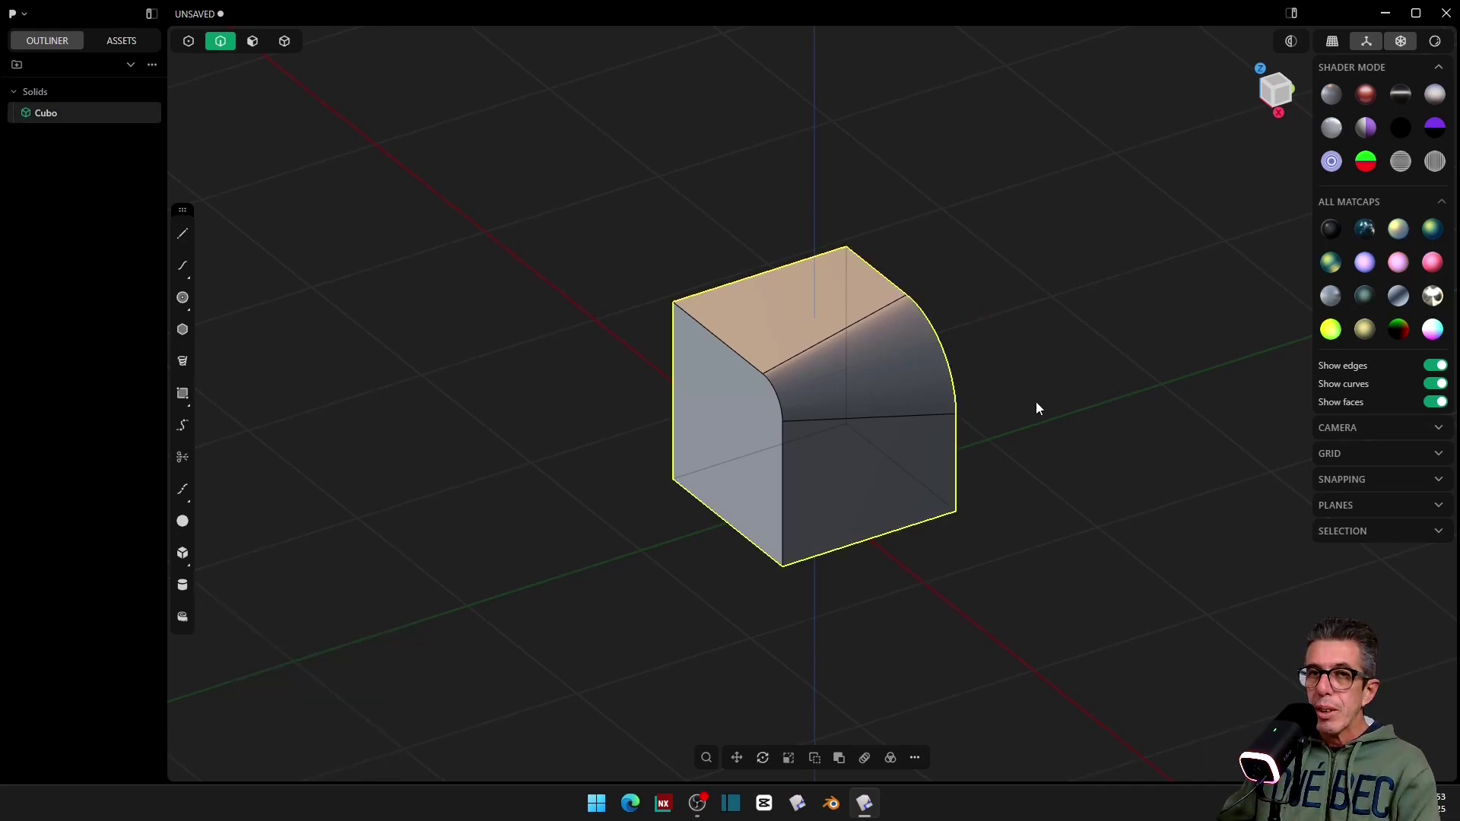
mouse_move(1020, 448)
middle_mouse_down()
mouse_move(1020, 417)
mouse_move(1021, 463)
middle_mouse_up()
left_click(953, 317)
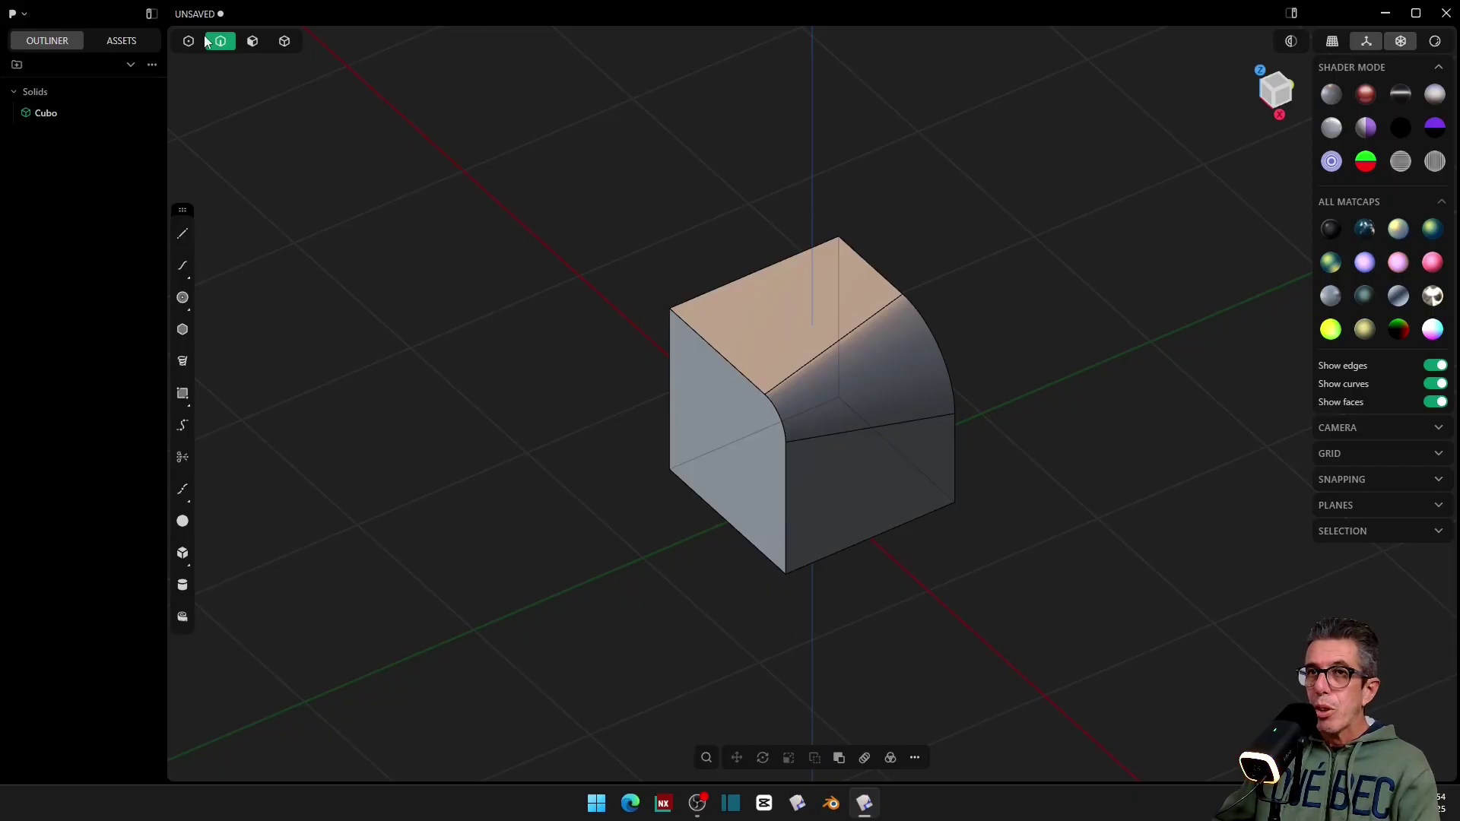
left_click(916, 759)
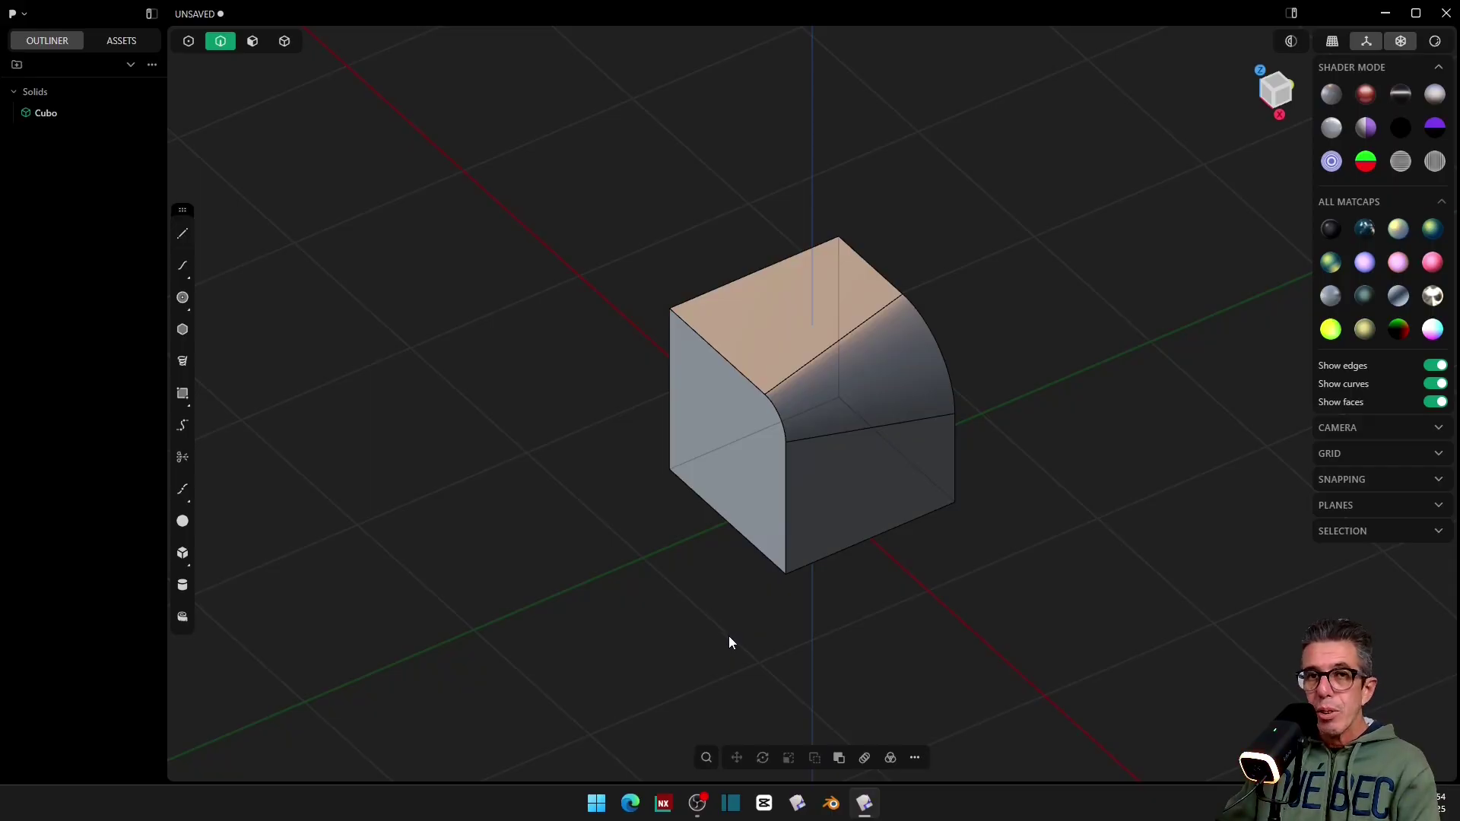
middle_click_drag(727, 639, 724, 652)
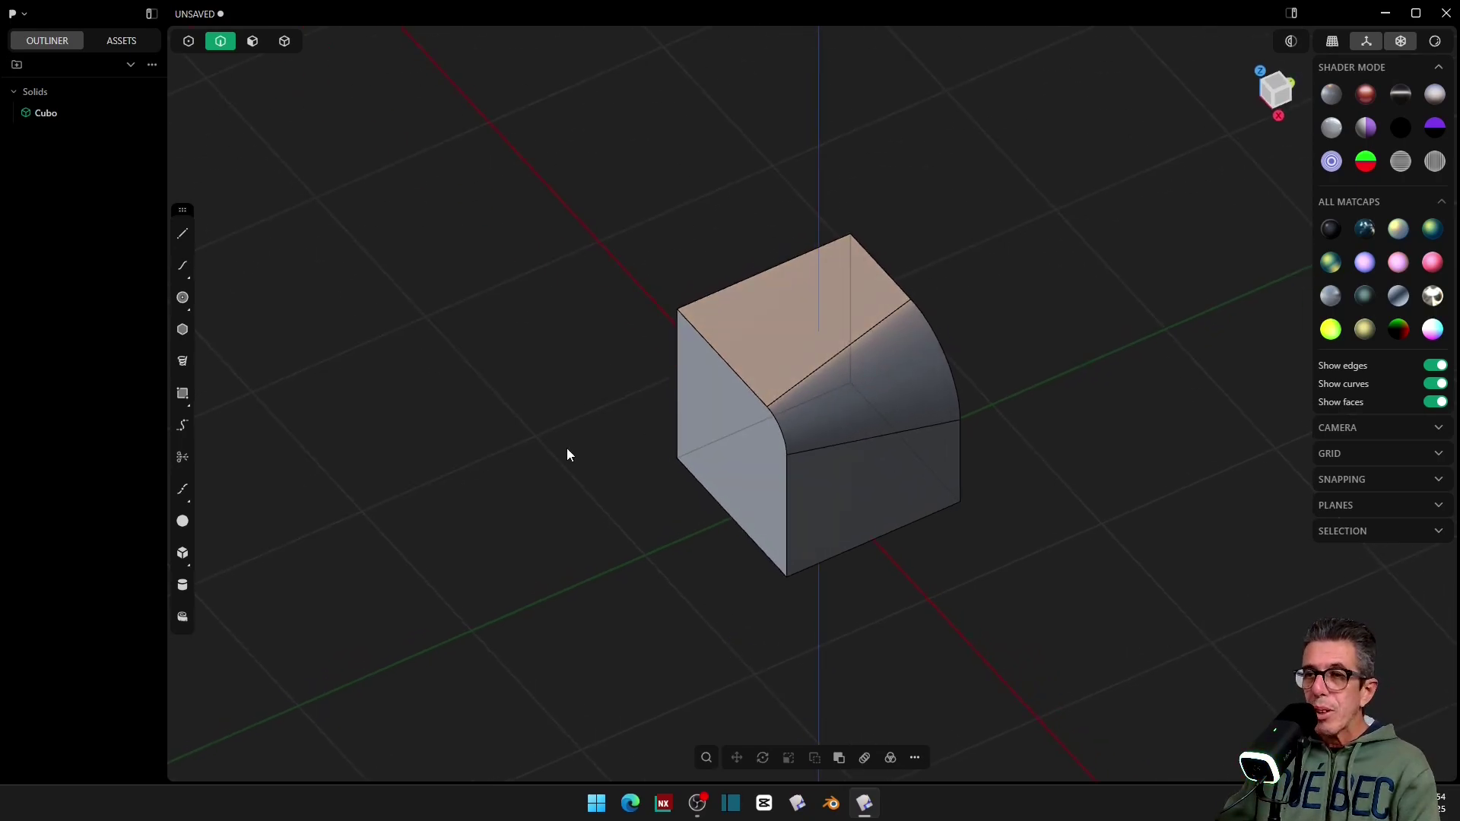
Step: Try a fillet of about 0.084 m on the top edge at the variable fillet's narrow end, adding the opposite top edge too
middle_click_drag(567, 454, 724, 335)
left_click(723, 337)
key("f")
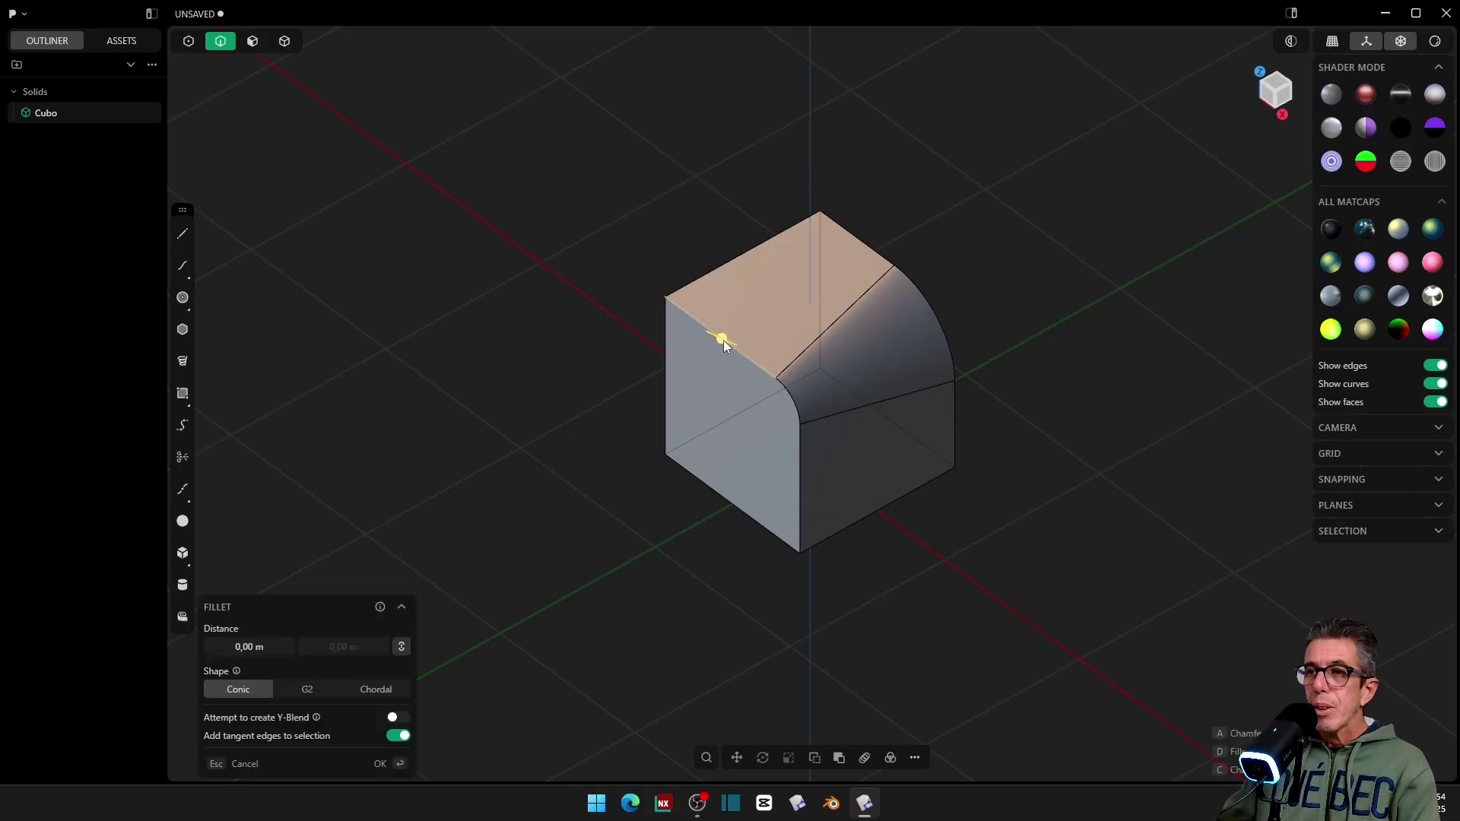
key("c")
mouse_move(723, 340)
left_mouse_down()
mouse_move(716, 362)
mouse_move(736, 341)
mouse_move(719, 322)
left_mouse_up()
key("d")
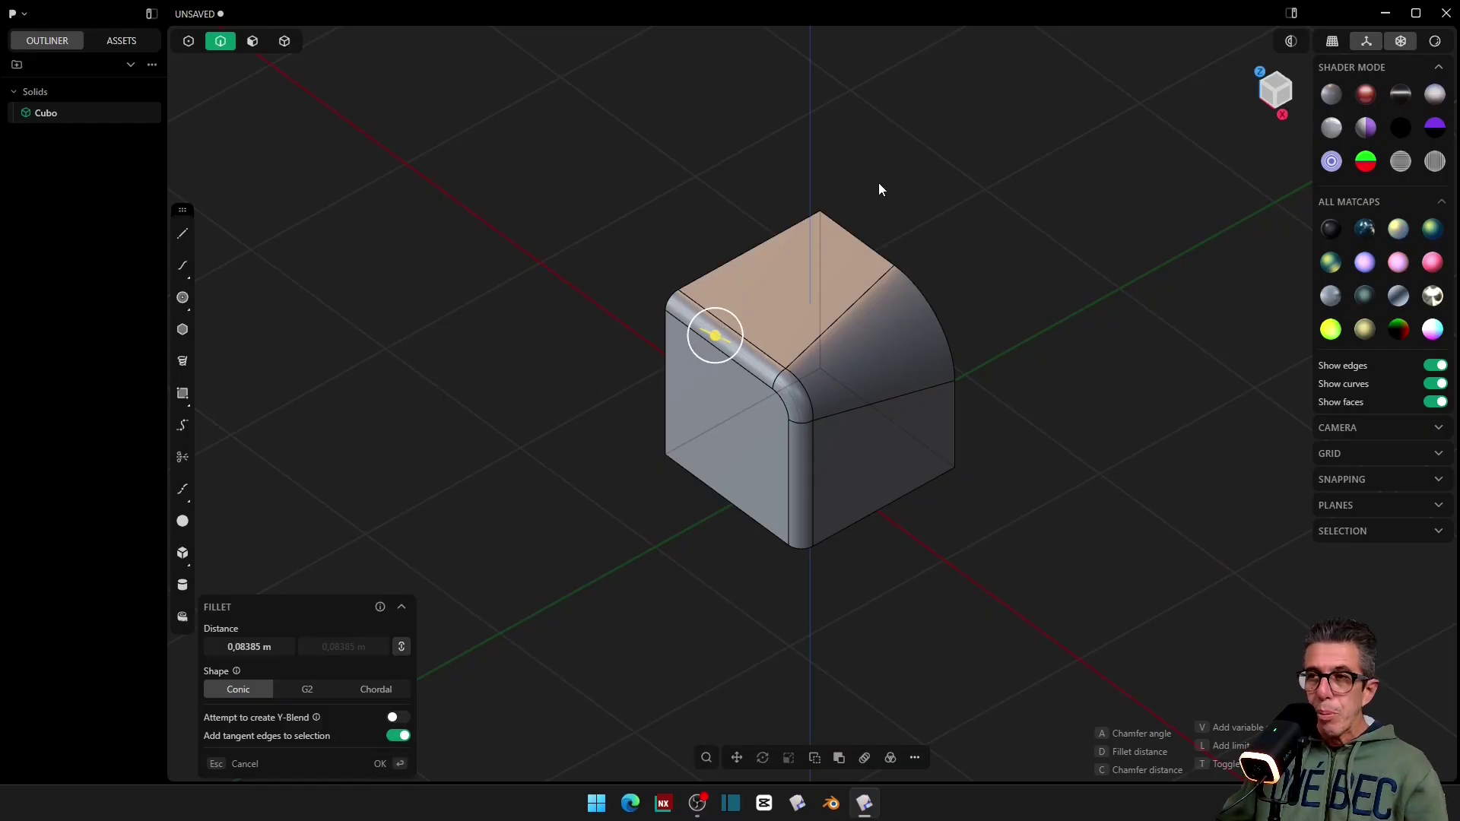
left_click(865, 245)
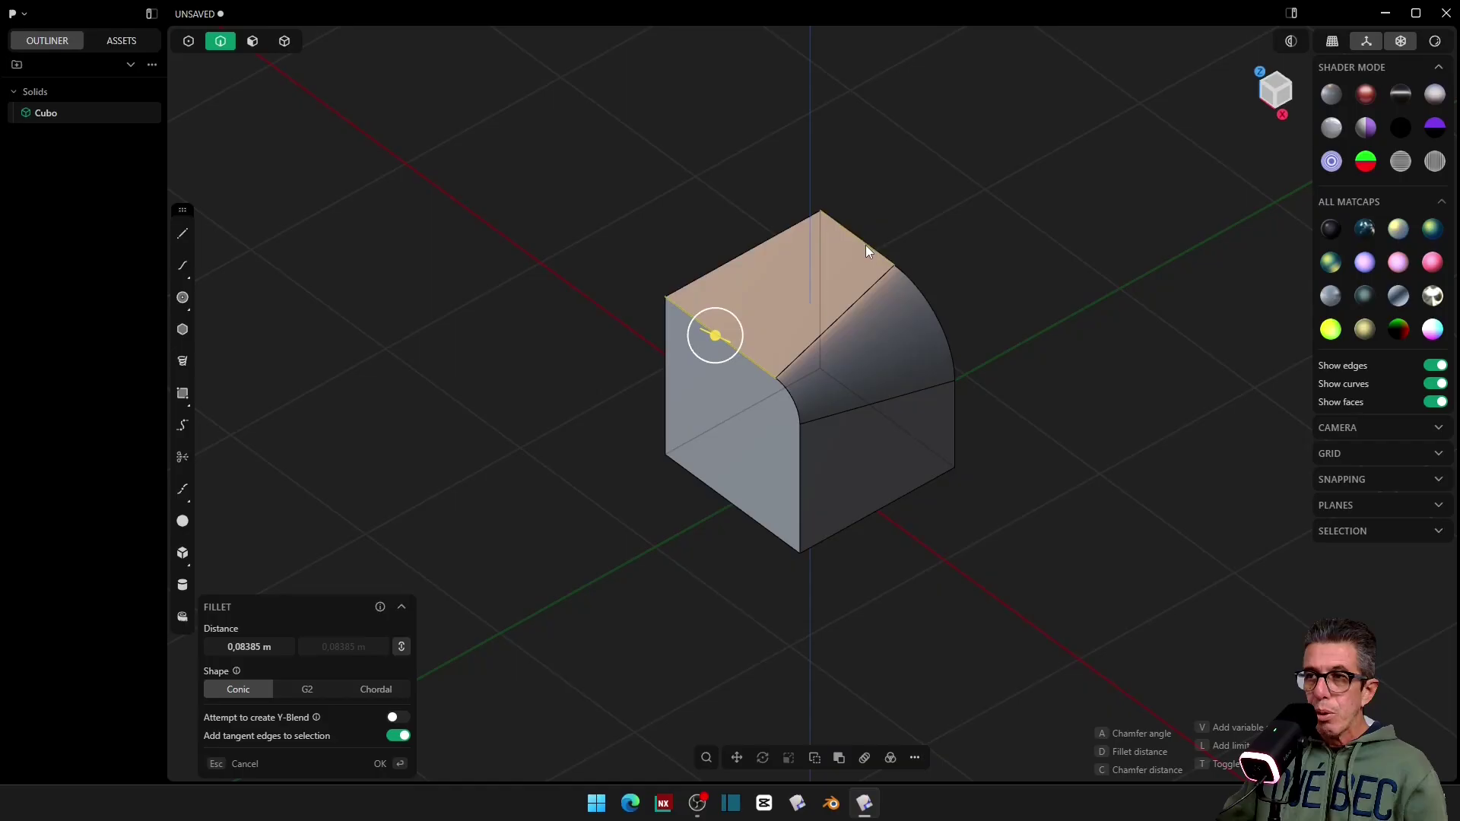
mouse_move(1004, 414)
middle_mouse_down()
mouse_move(873, 404)
mouse_move(1018, 393)
middle_mouse_up()
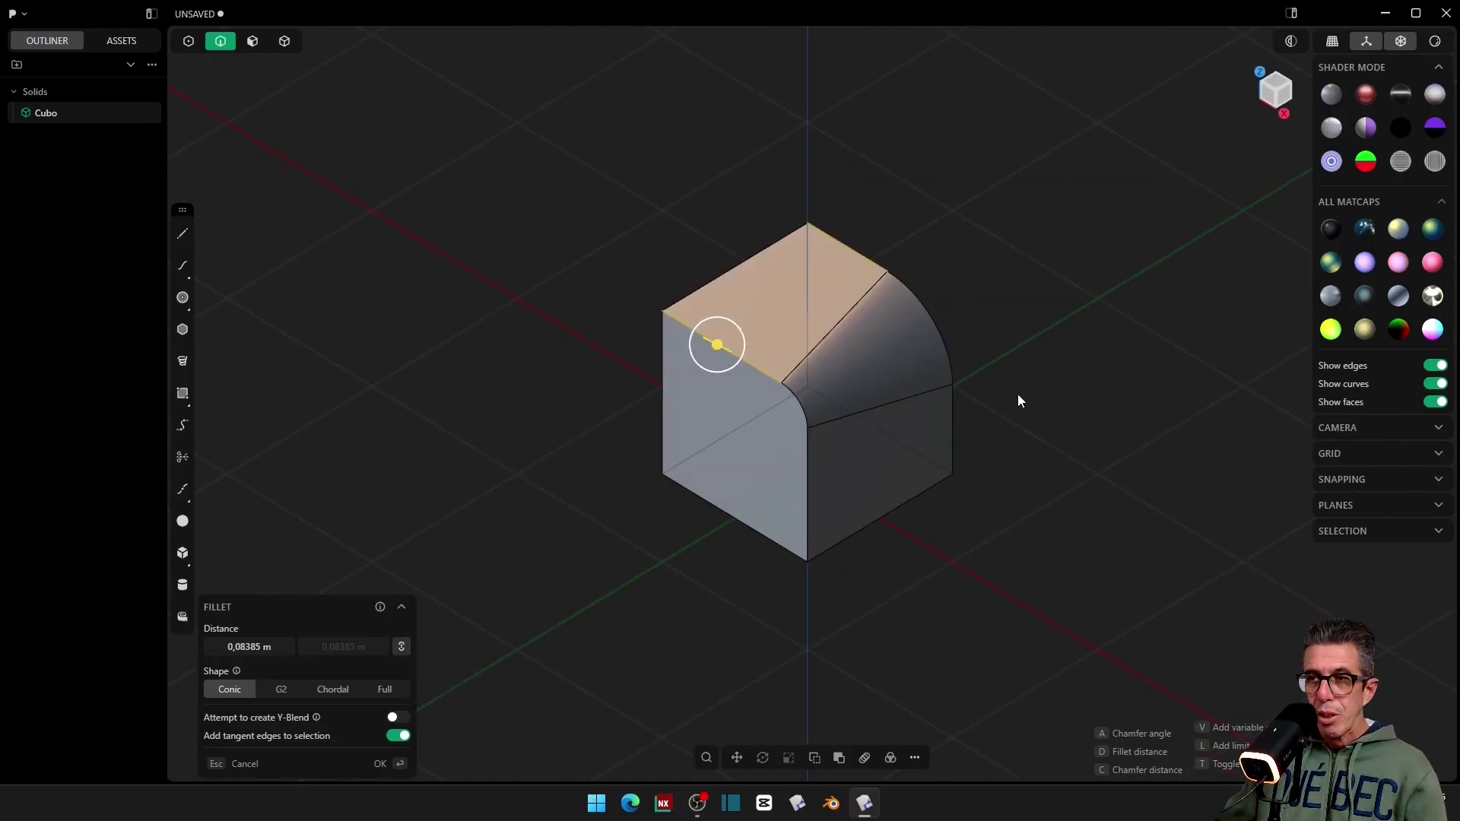
key("Return")
Step: Fillet the tangent edge chain at the variable fillet's narrow end with a radius of about 0.092 m
key("f")
key("c")
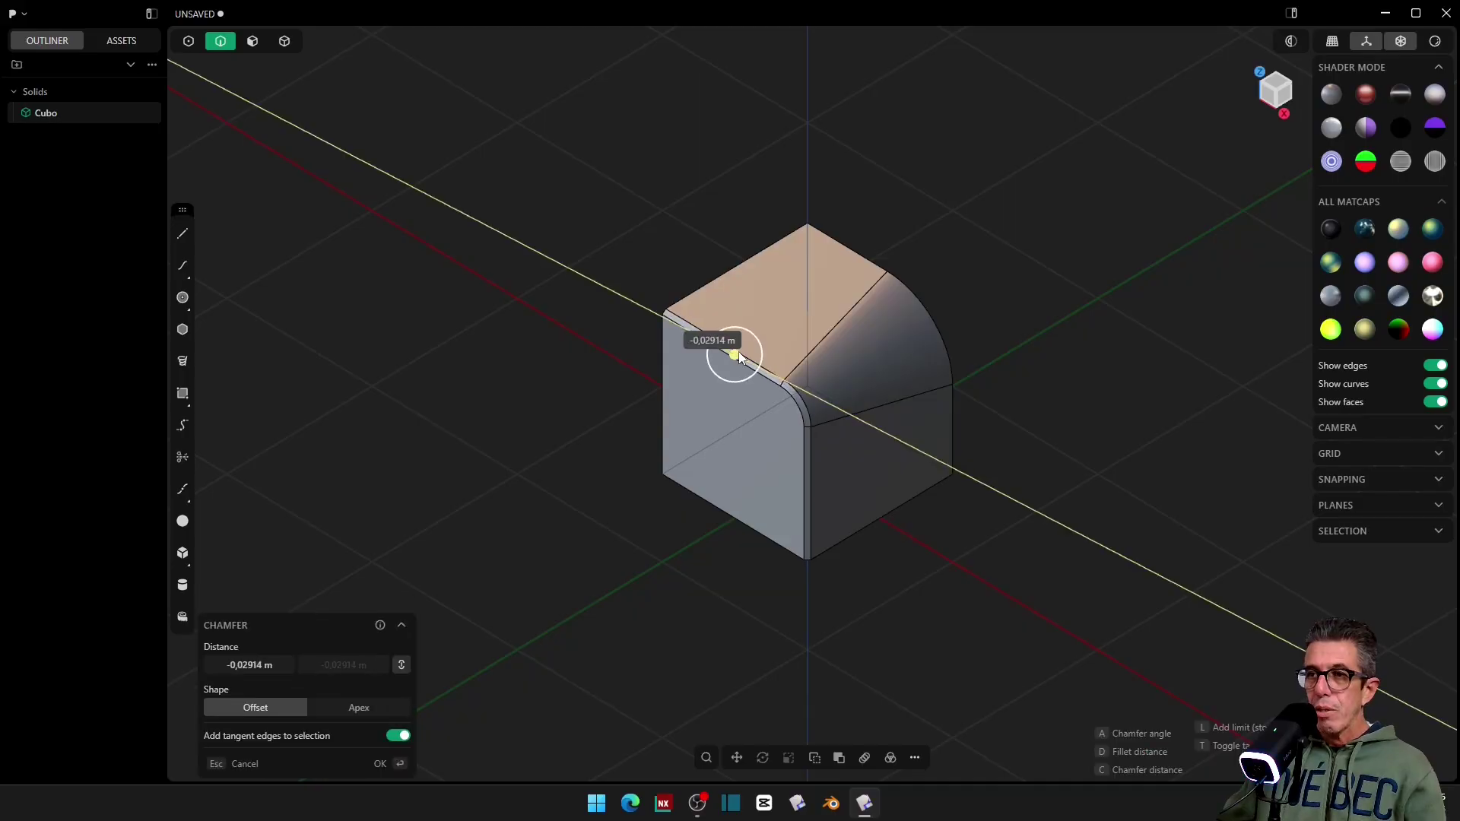
key("d")
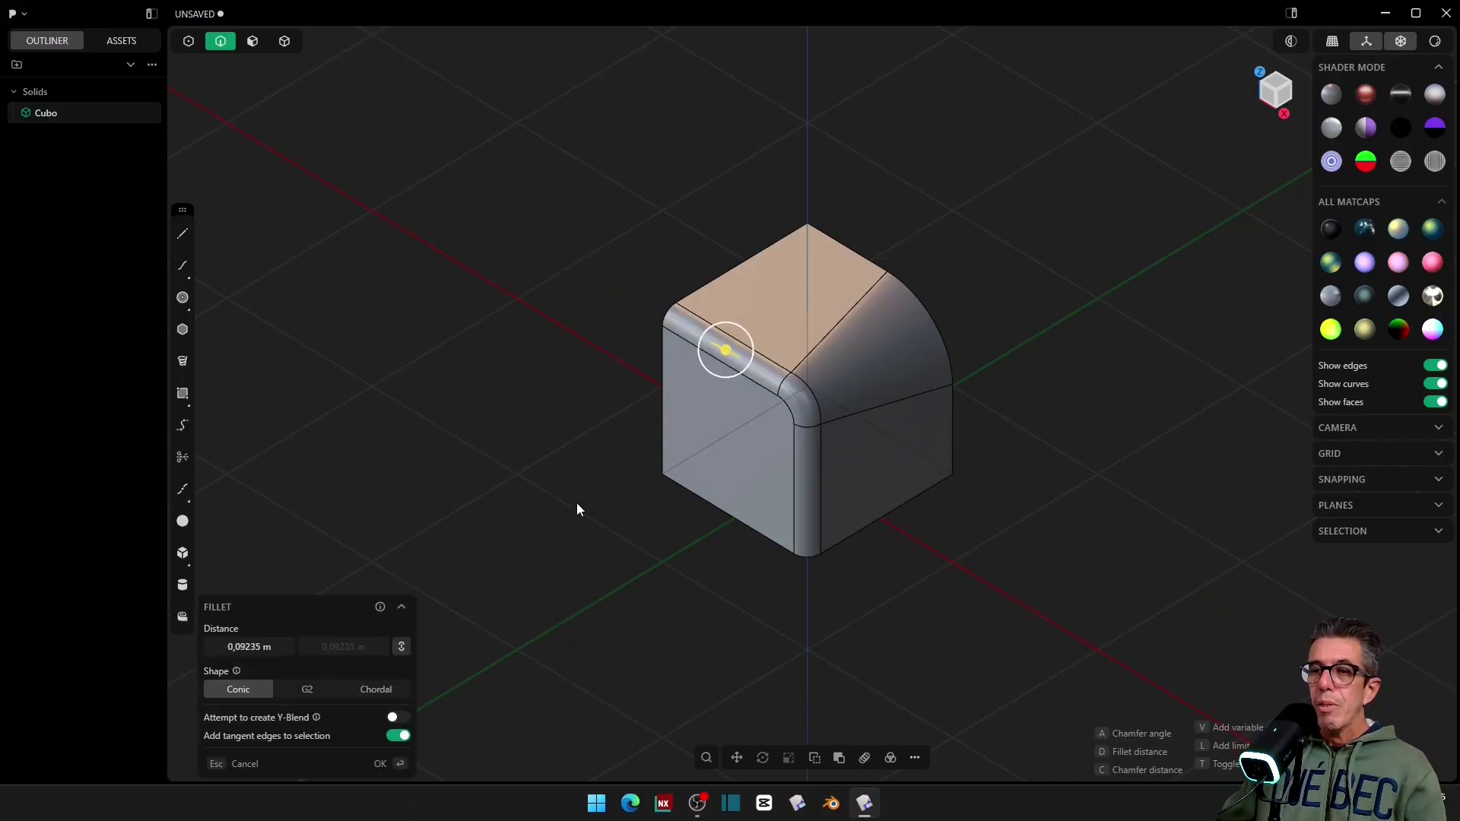
key("Return")
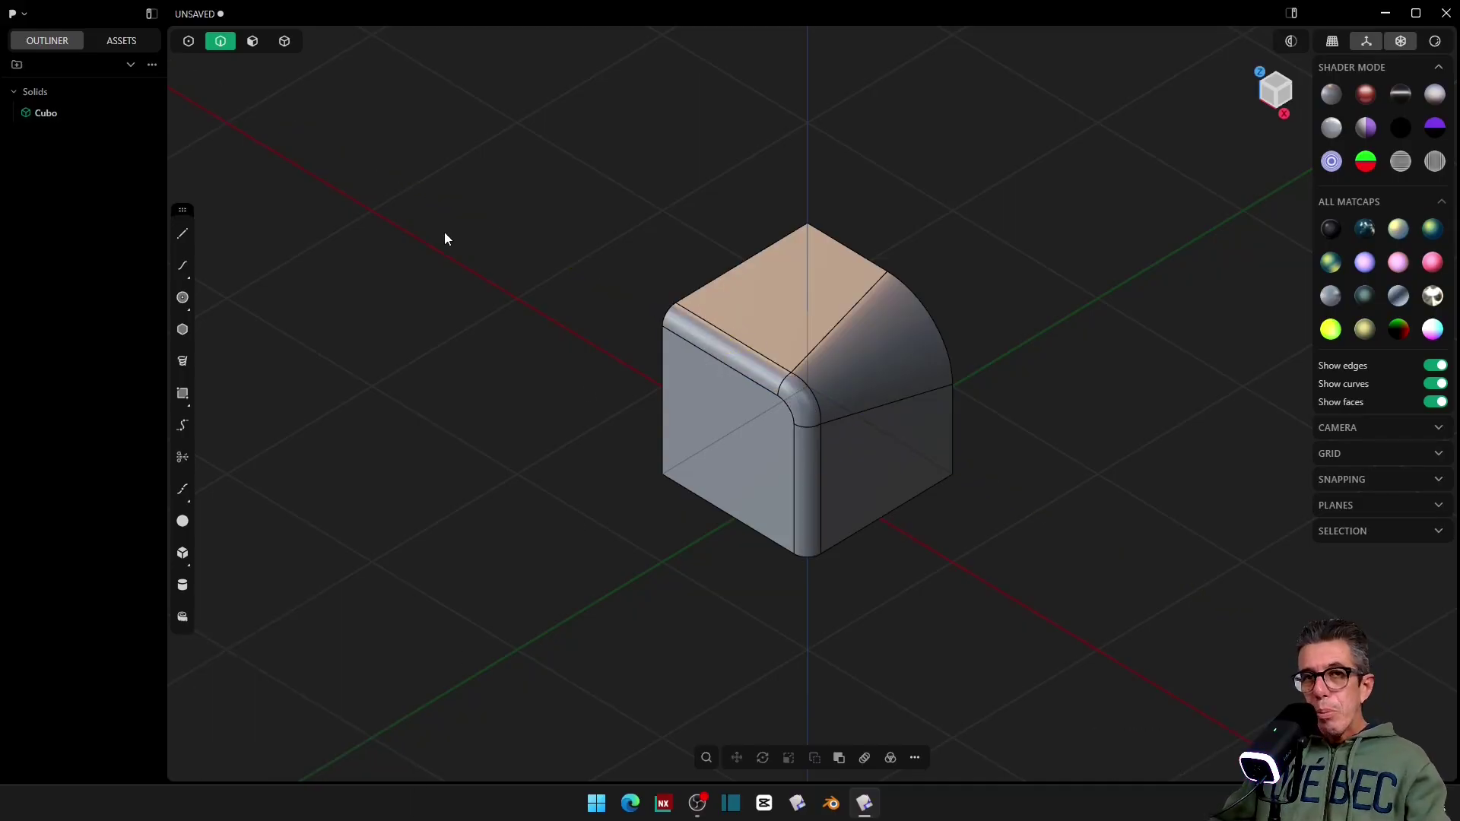
middle_click_drag(904, 260, 677, 286)
left_click(929, 249)
scroll(677, 286, "up", 3)
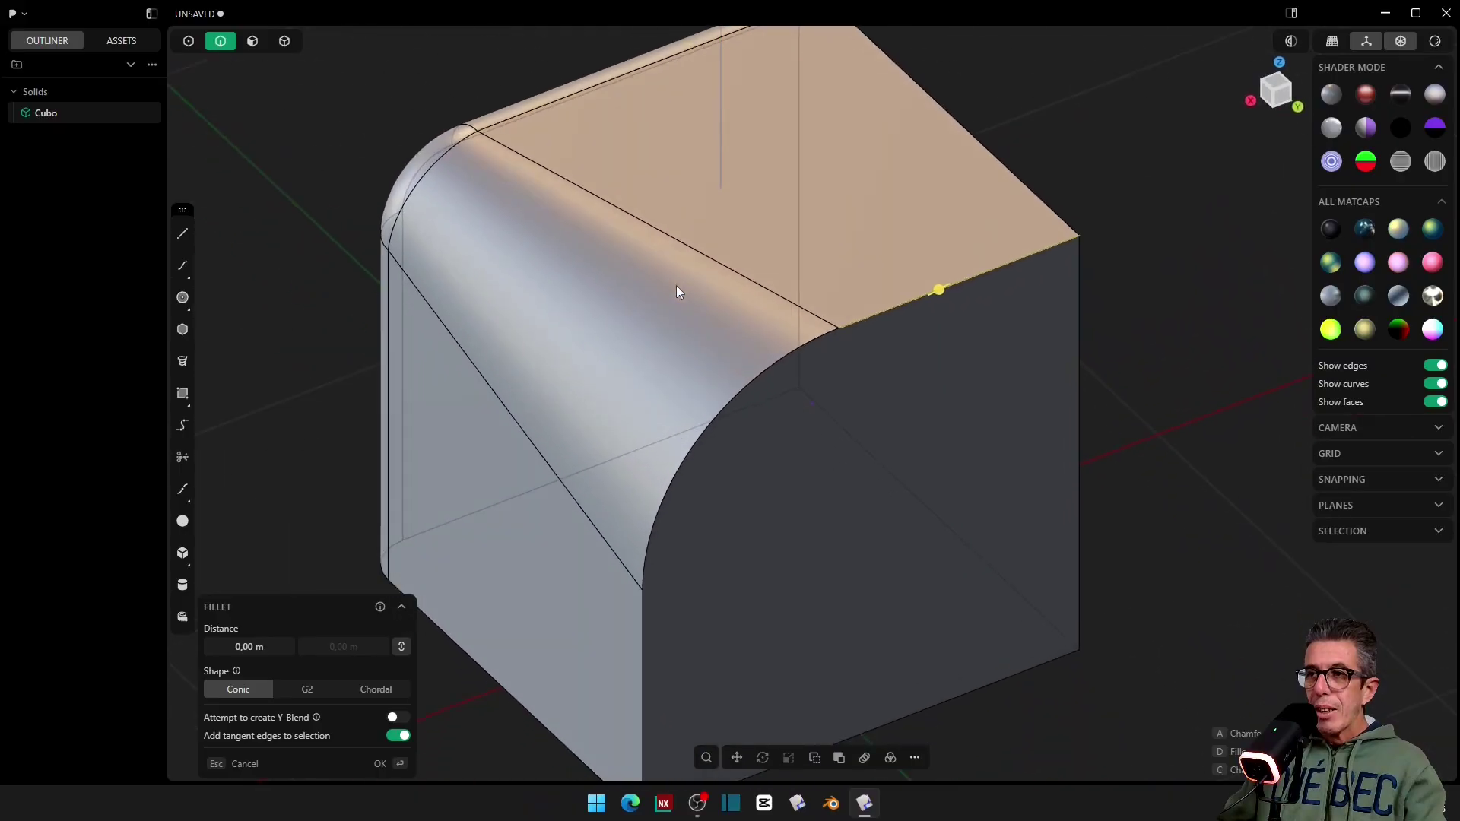
scroll(679, 291, "down", 1)
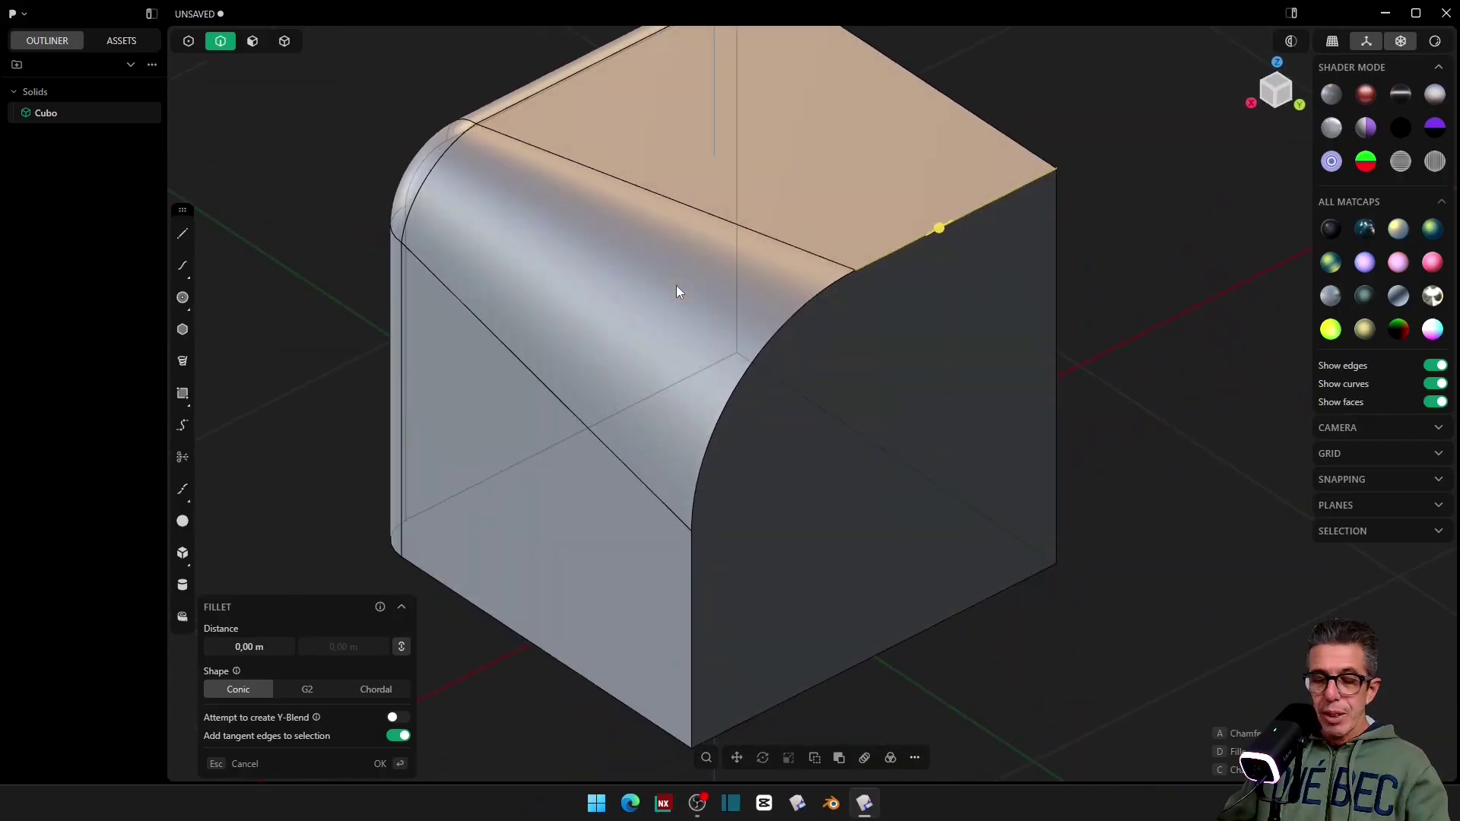
left_click(799, 313)
key("Escape")
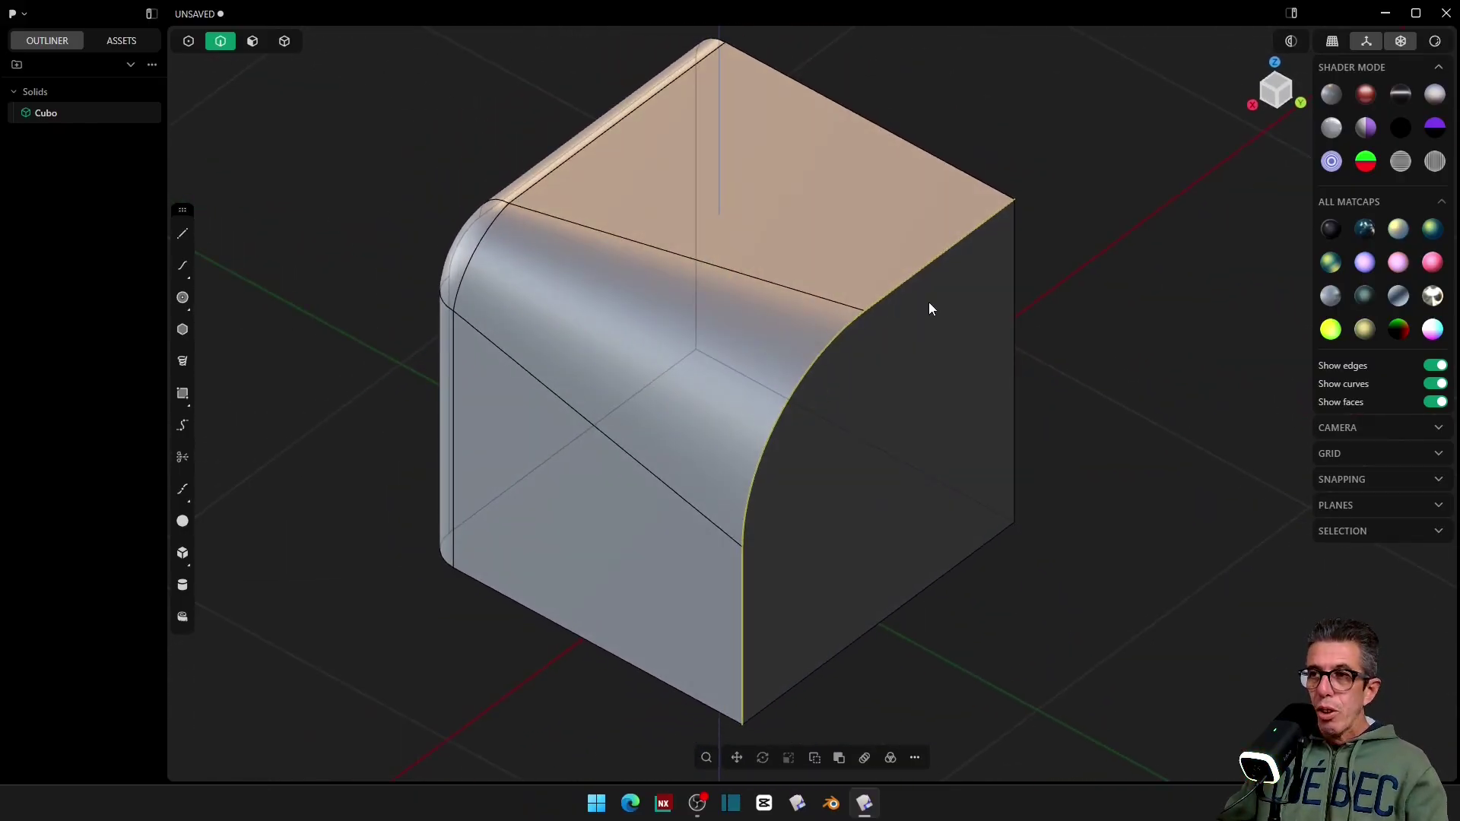
key("Escape")
Step: Try a fillet of about 0.019 m on the tangent edge chain at the variable fillet's wide end and inspect both sides
left_click(928, 258)
key("f")
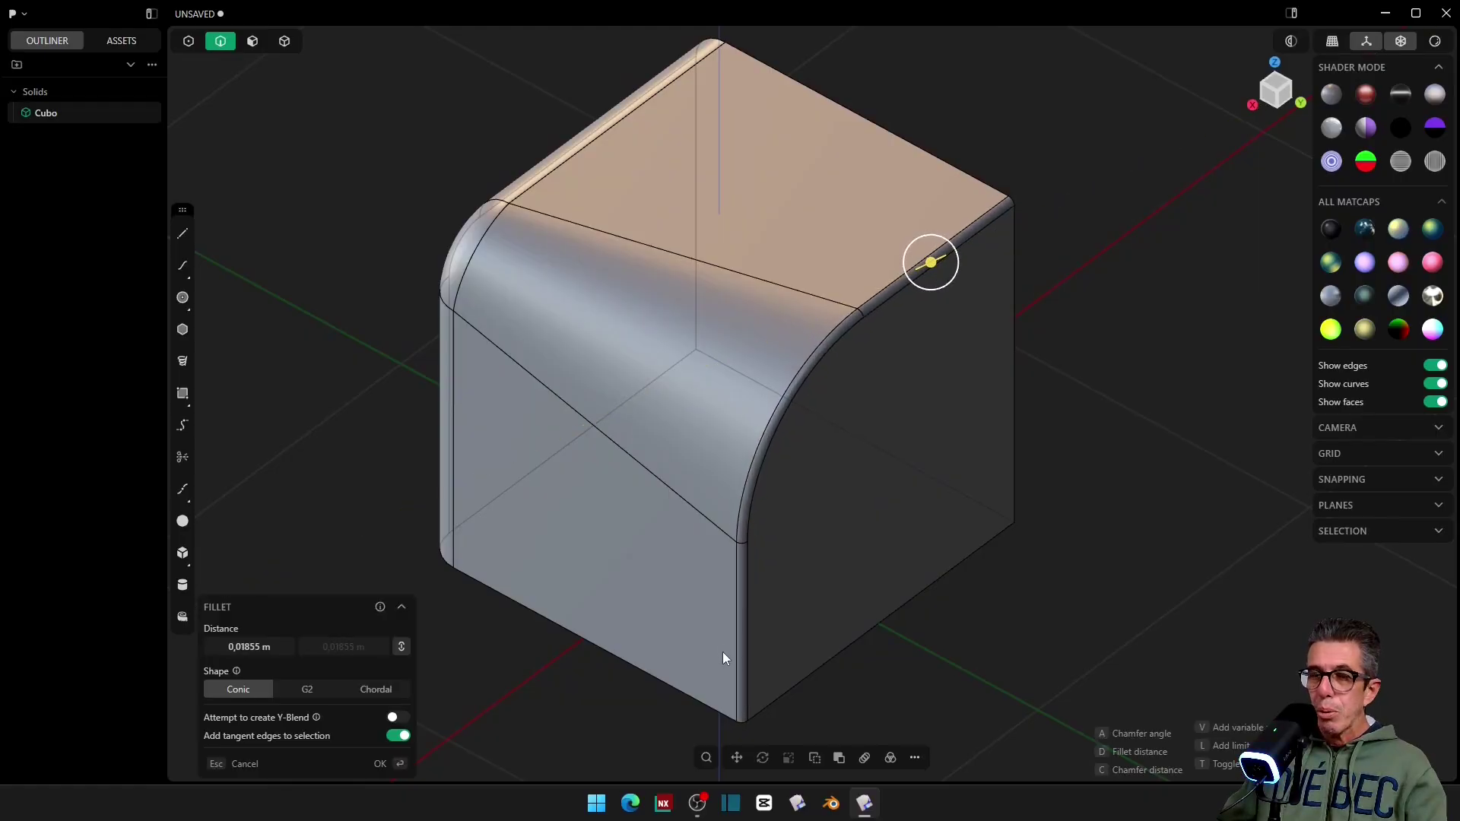
middle_click_drag(769, 642, 526, 246)
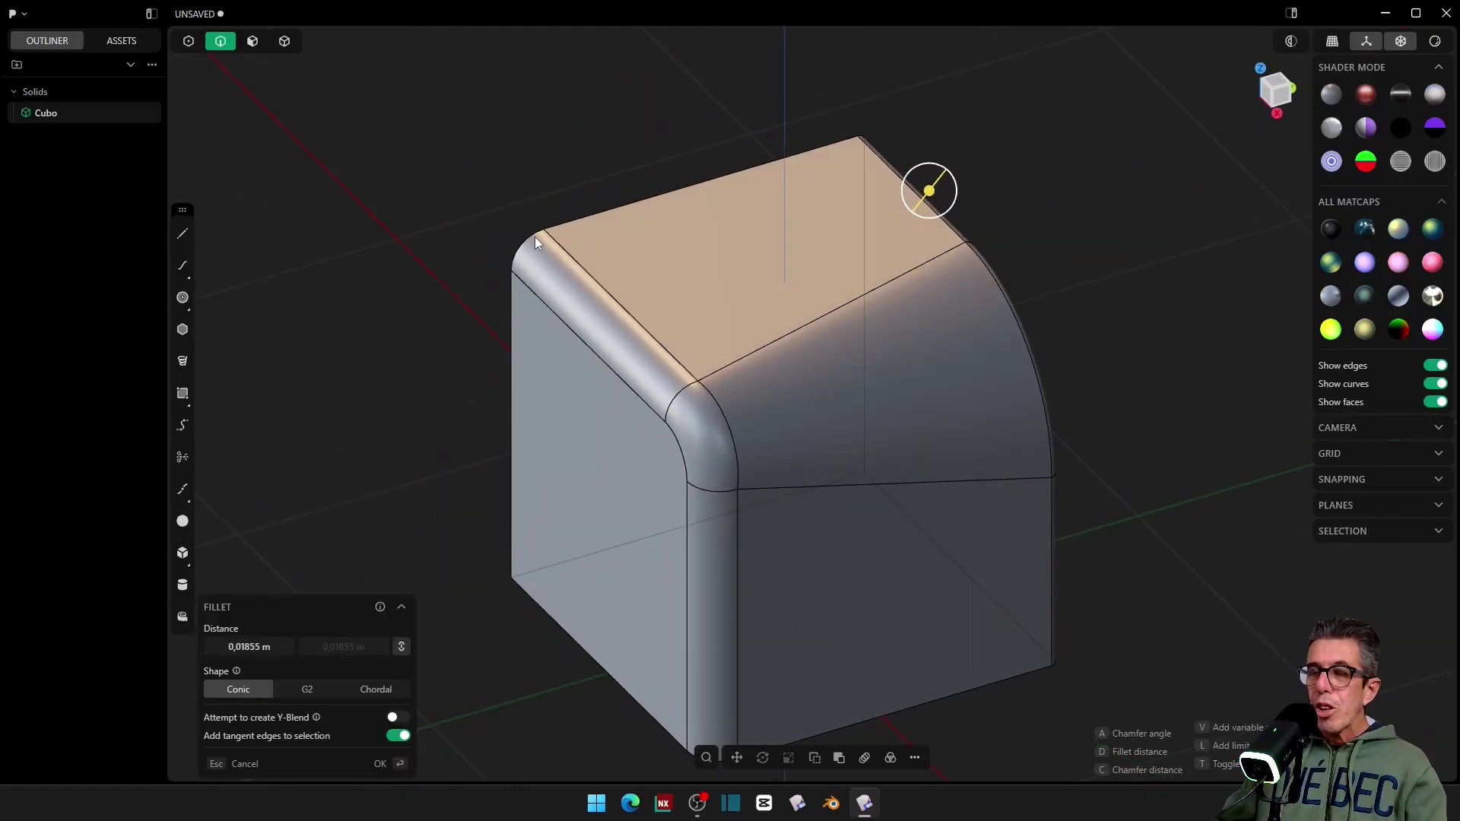
middle_click_drag(416, 236, 981, 280)
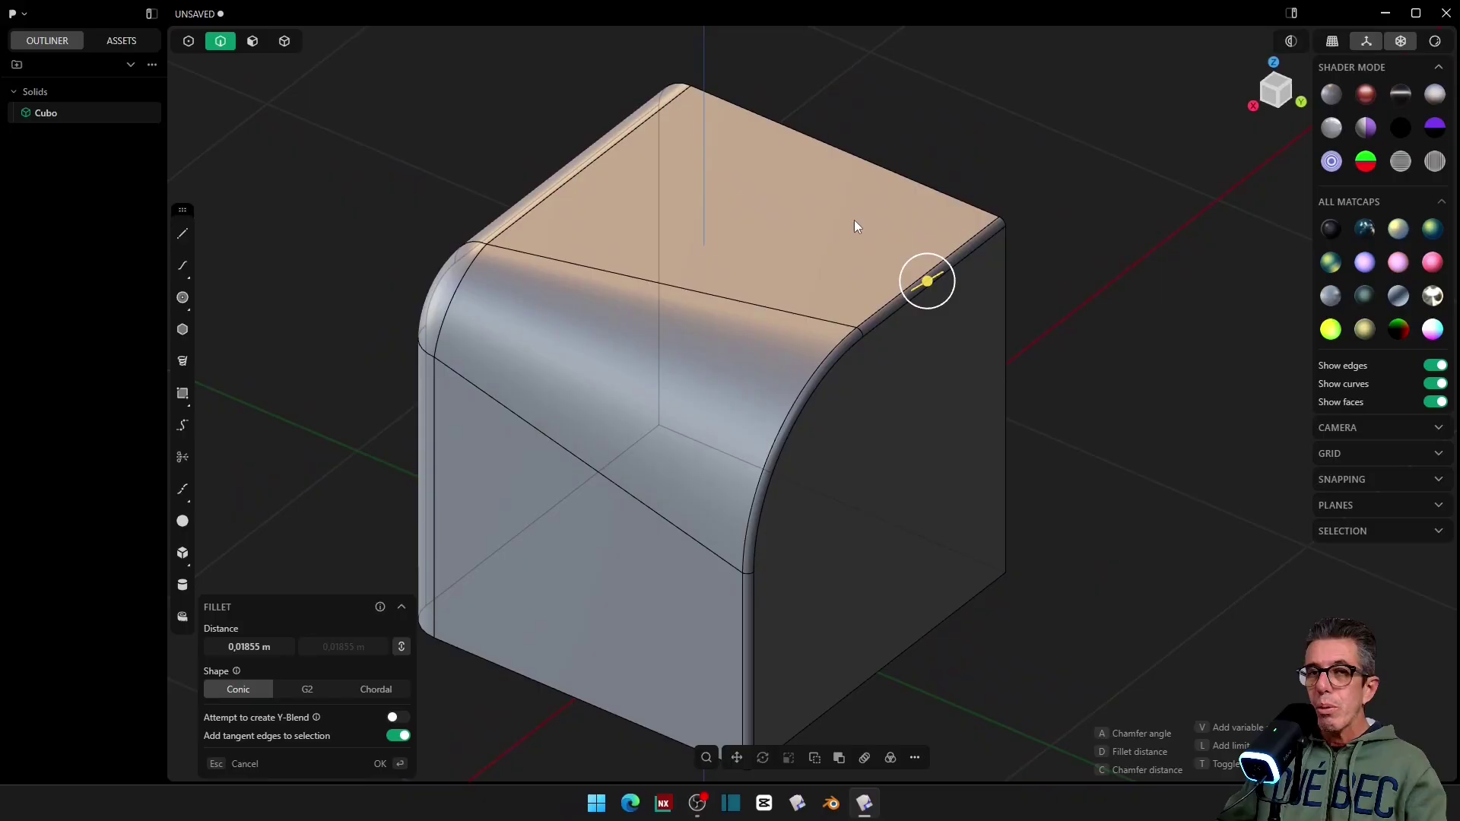
middle_click_drag(855, 220, 495, 138)
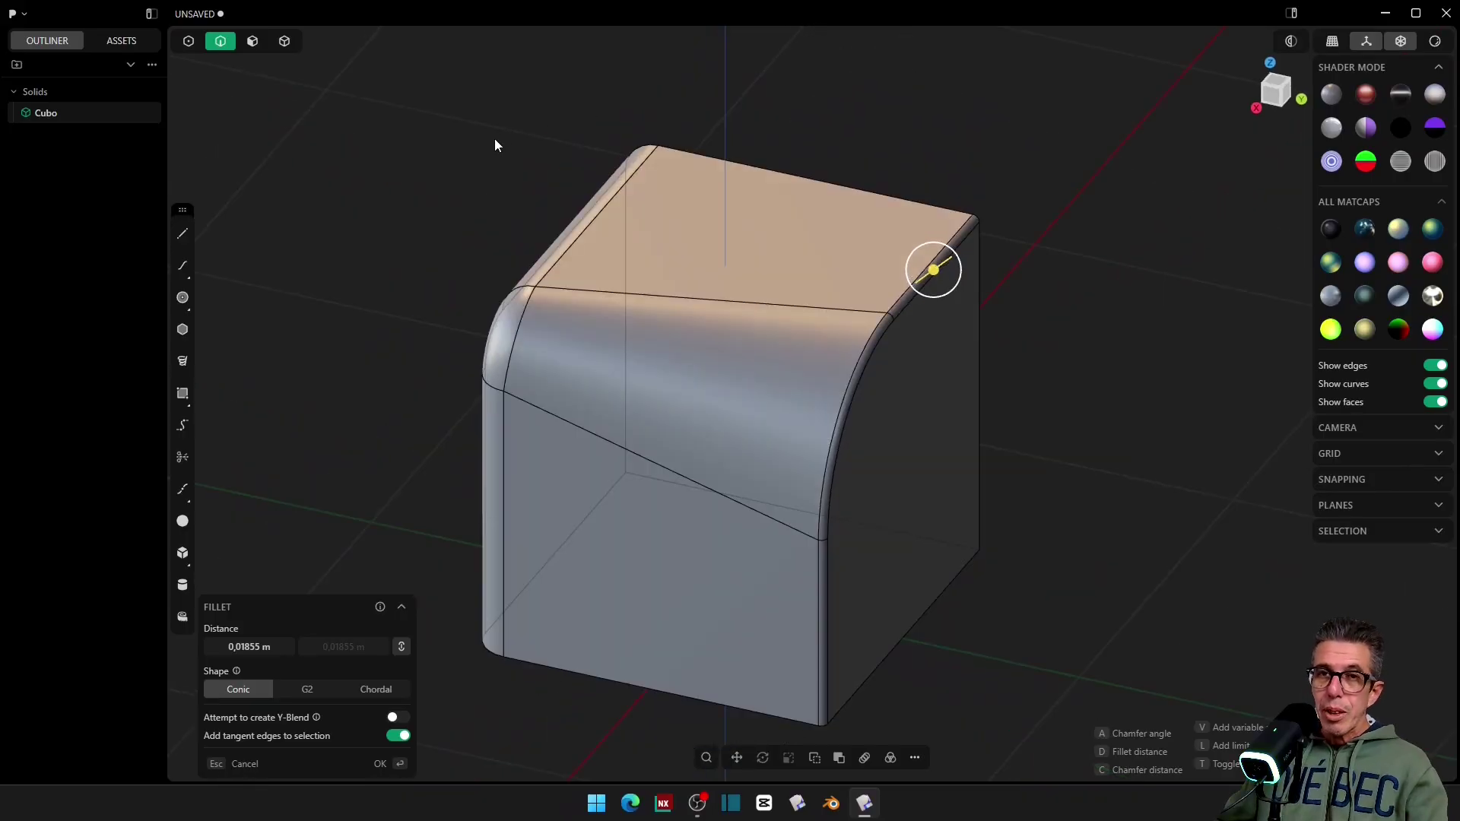
middle_click_drag(494, 143, 526, 146)
key("Return")
middle_click_drag(940, 151, 927, 273)
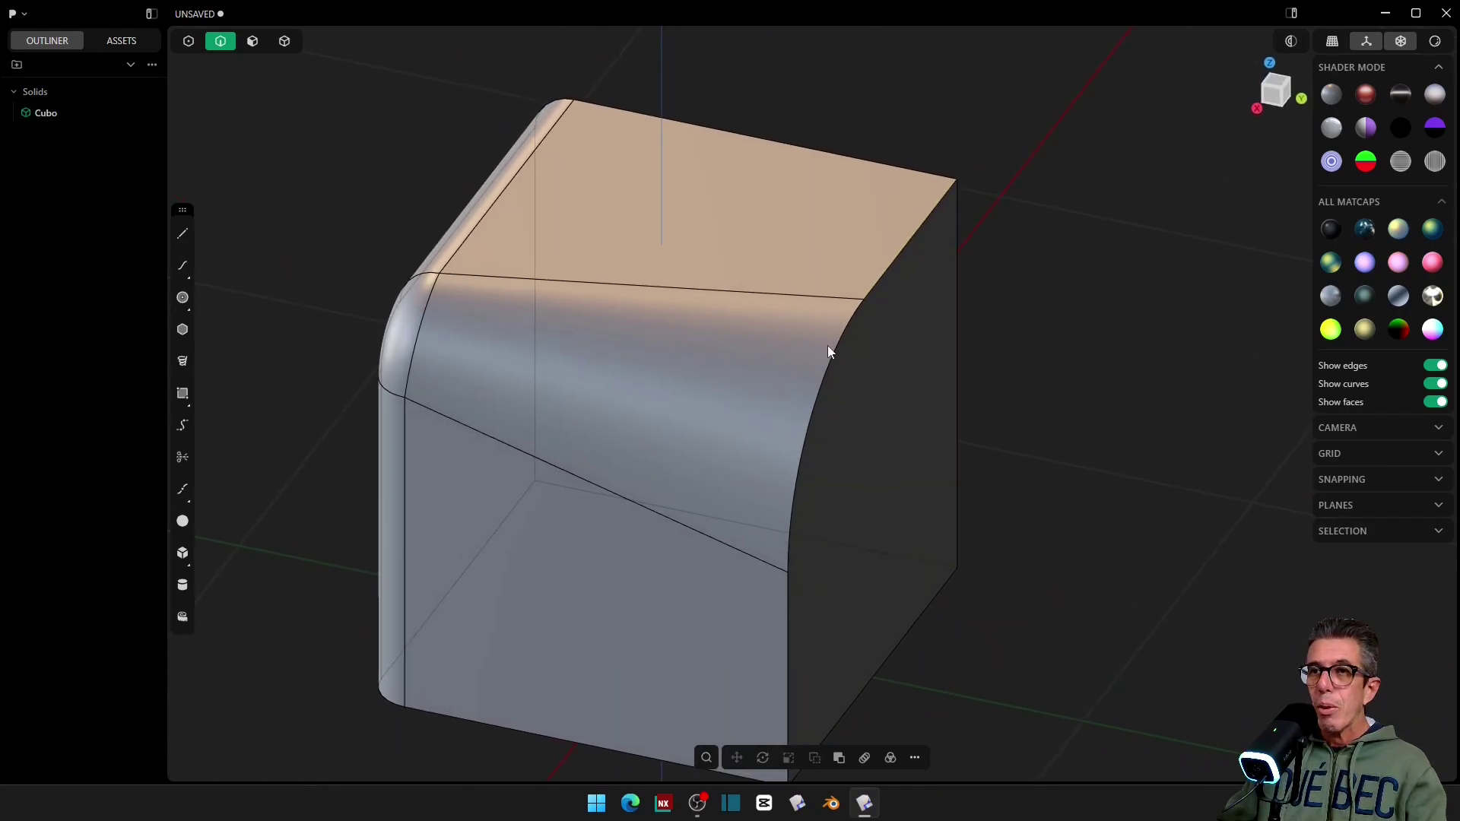
middle_click_drag(828, 346, 502, 244)
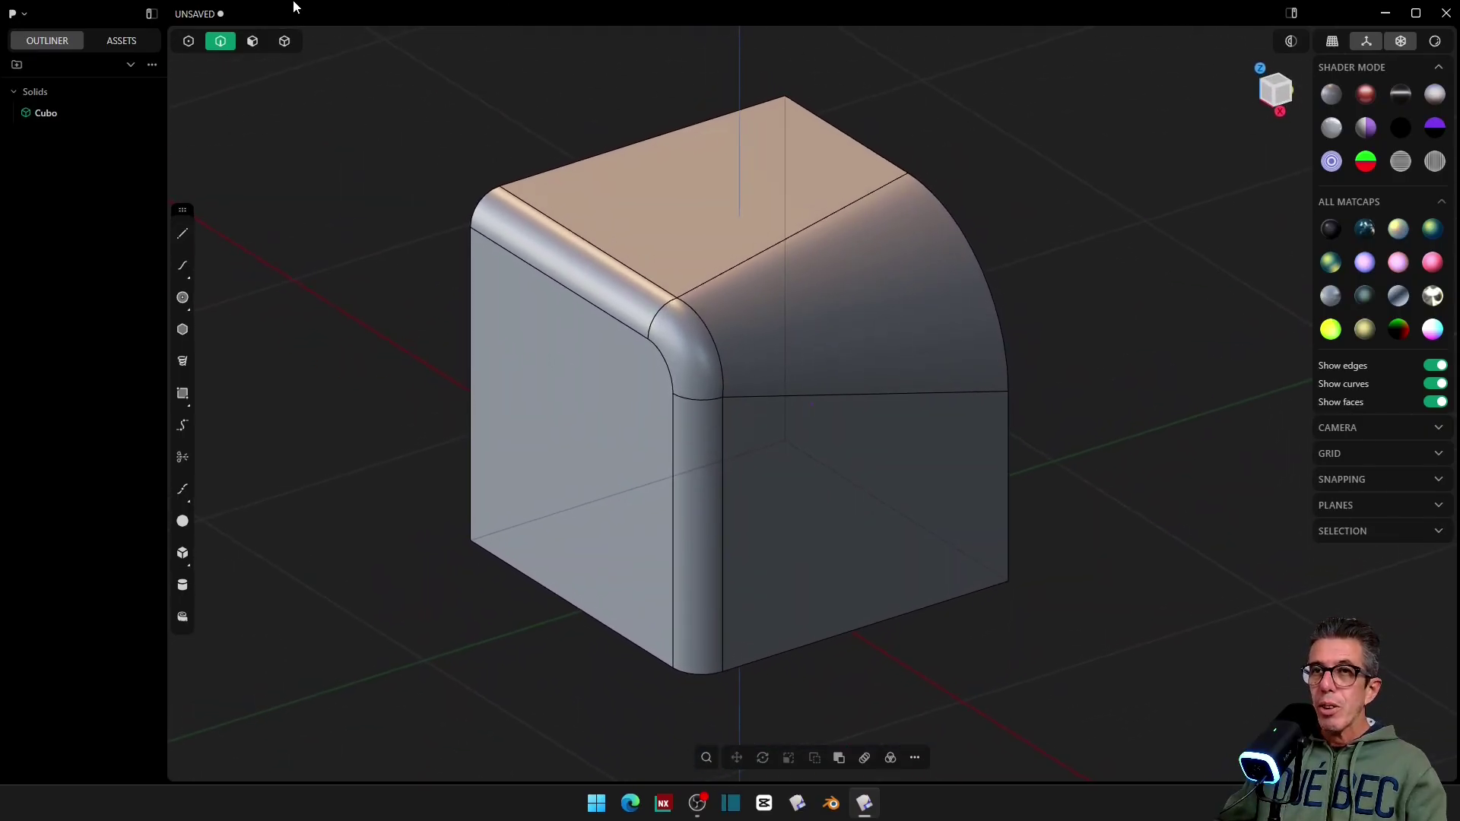
Step: In face selection mode, delete the constant-radius fillet face and undo the deletion, repeating it once, and clear the selection
left_click(254, 47)
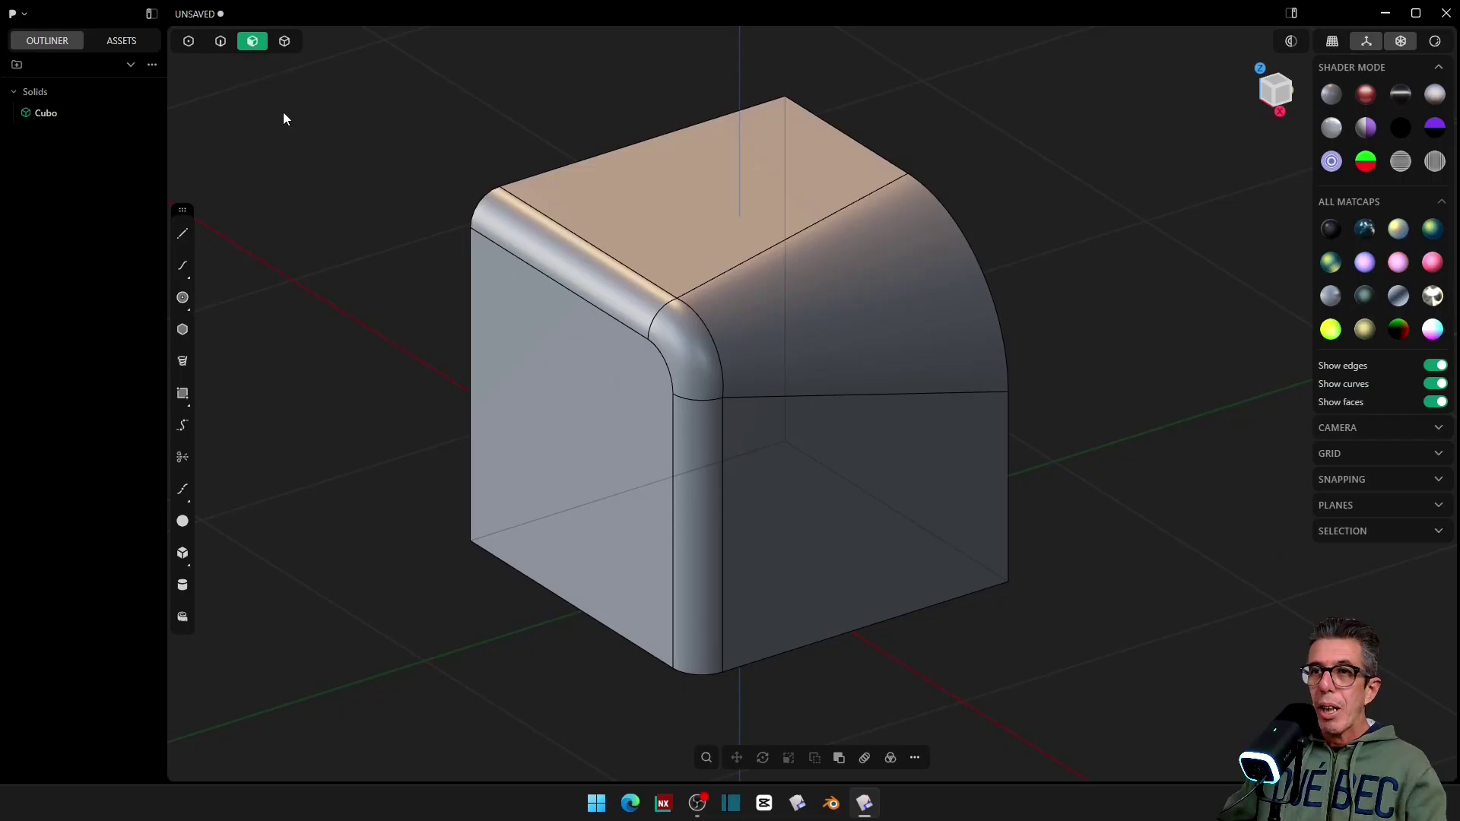
left_click(510, 244)
key("Delete")
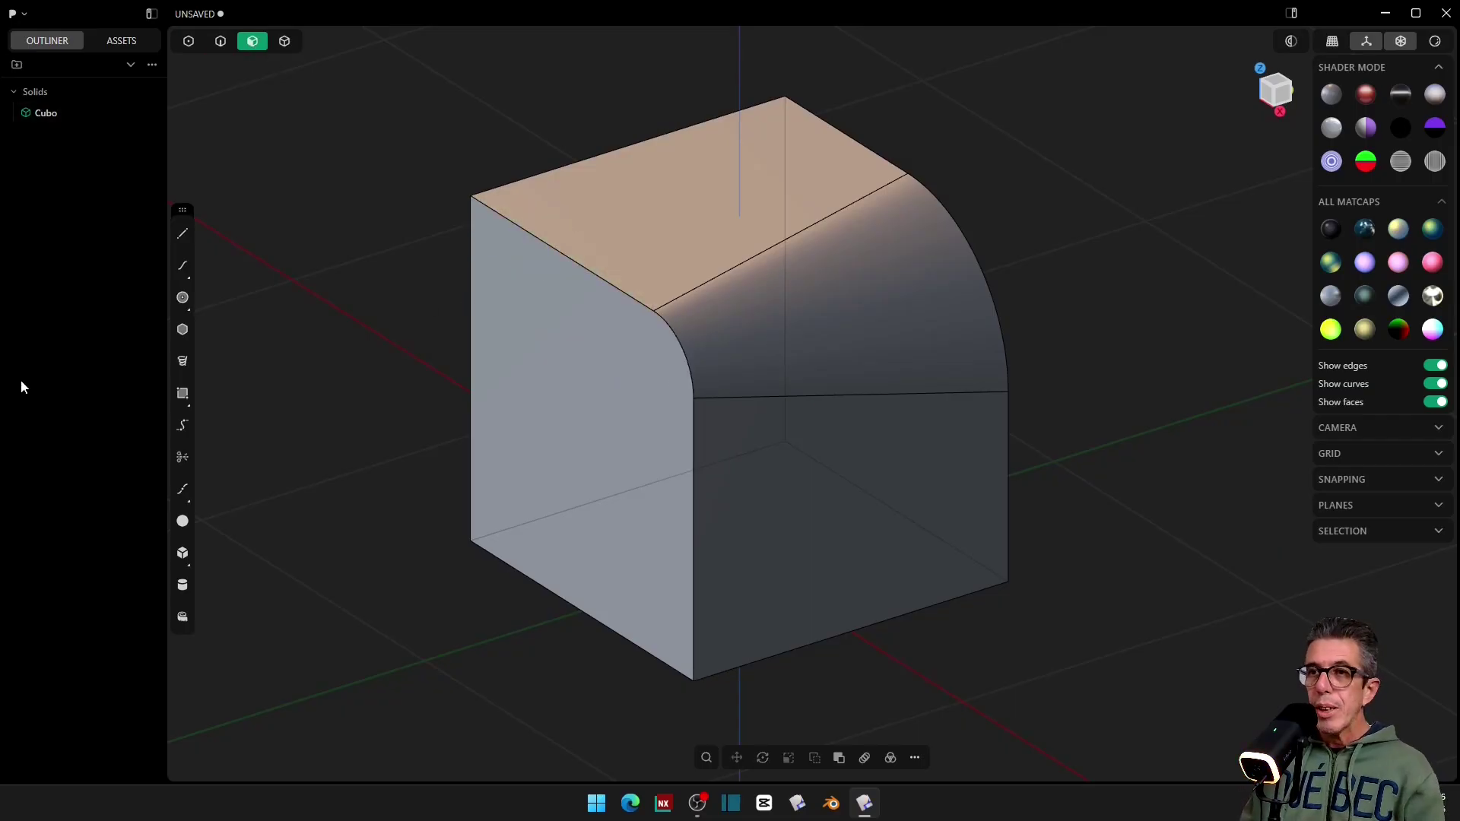
key("ctrl+z")
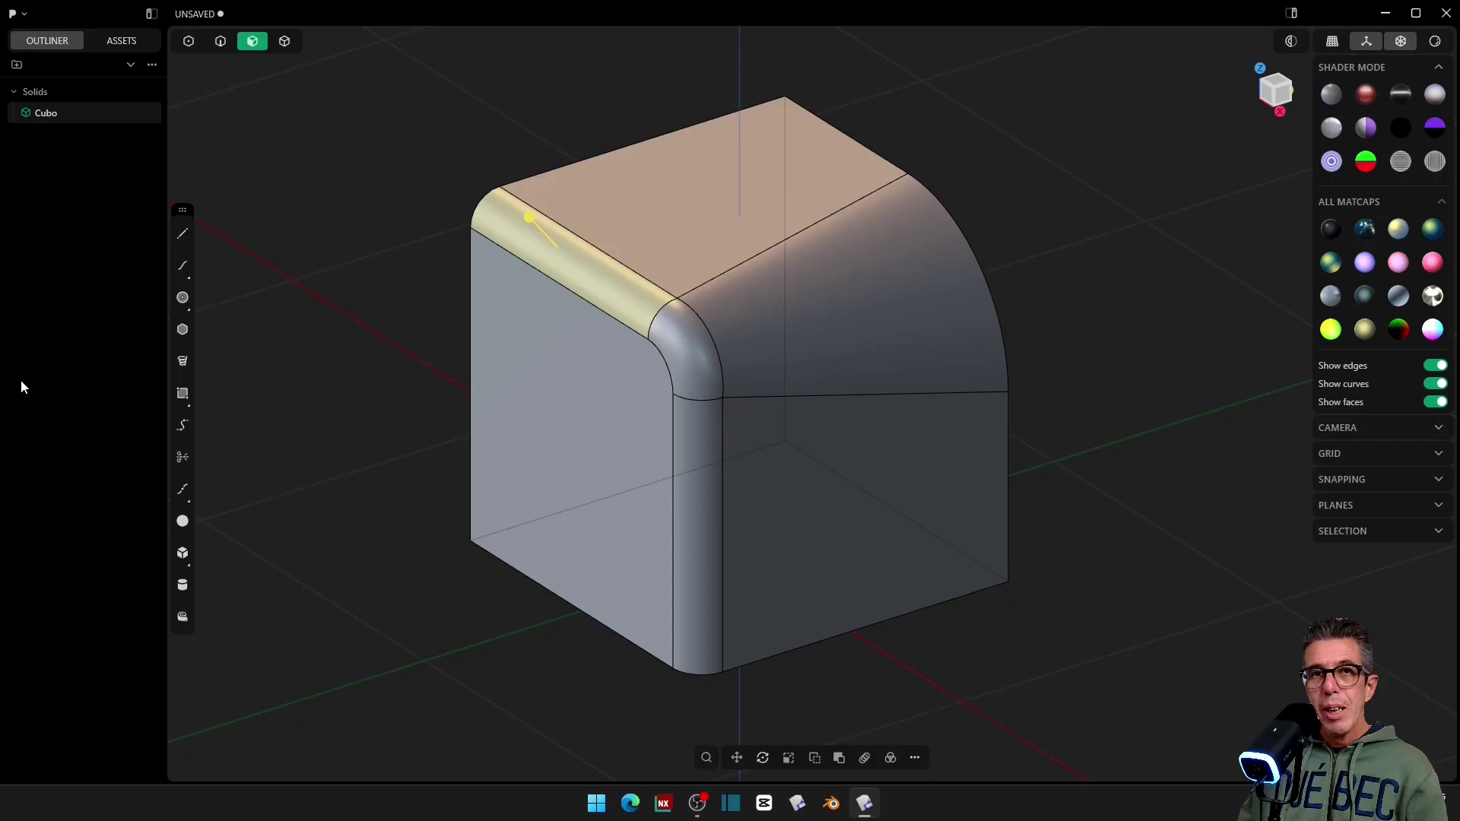
key("Delete")
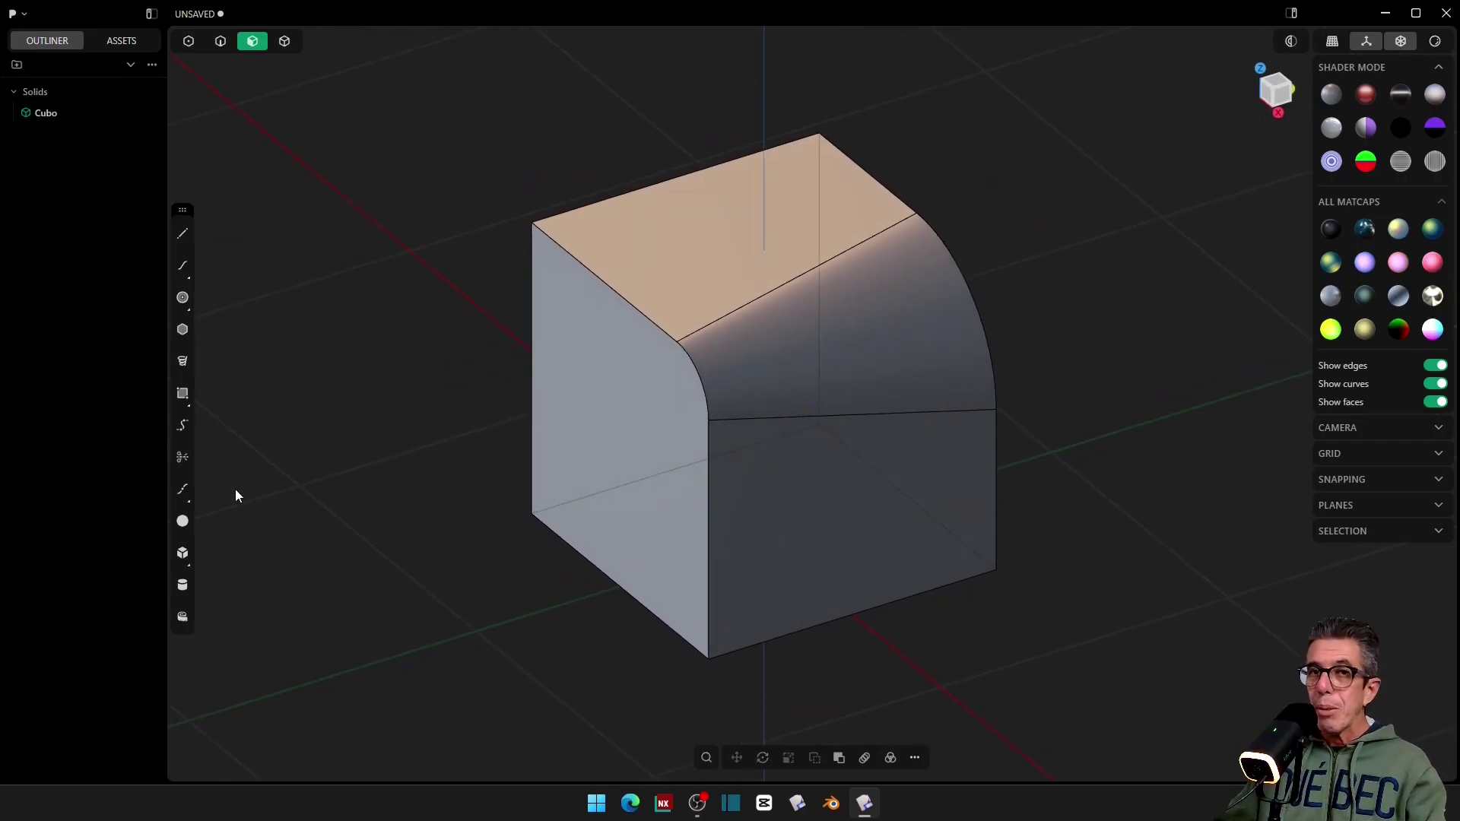
key("ctrl+z")
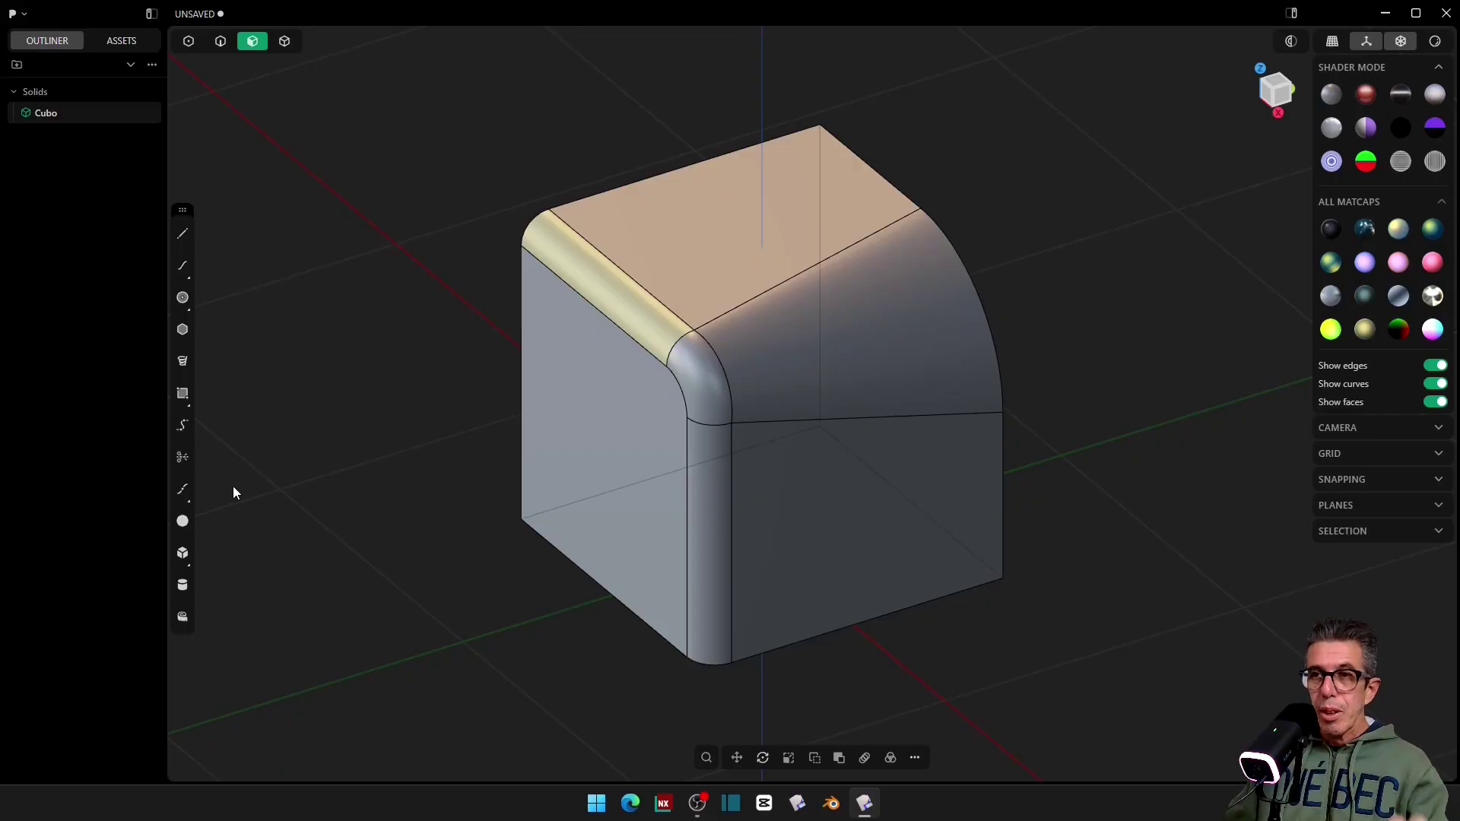
left_click(404, 313)
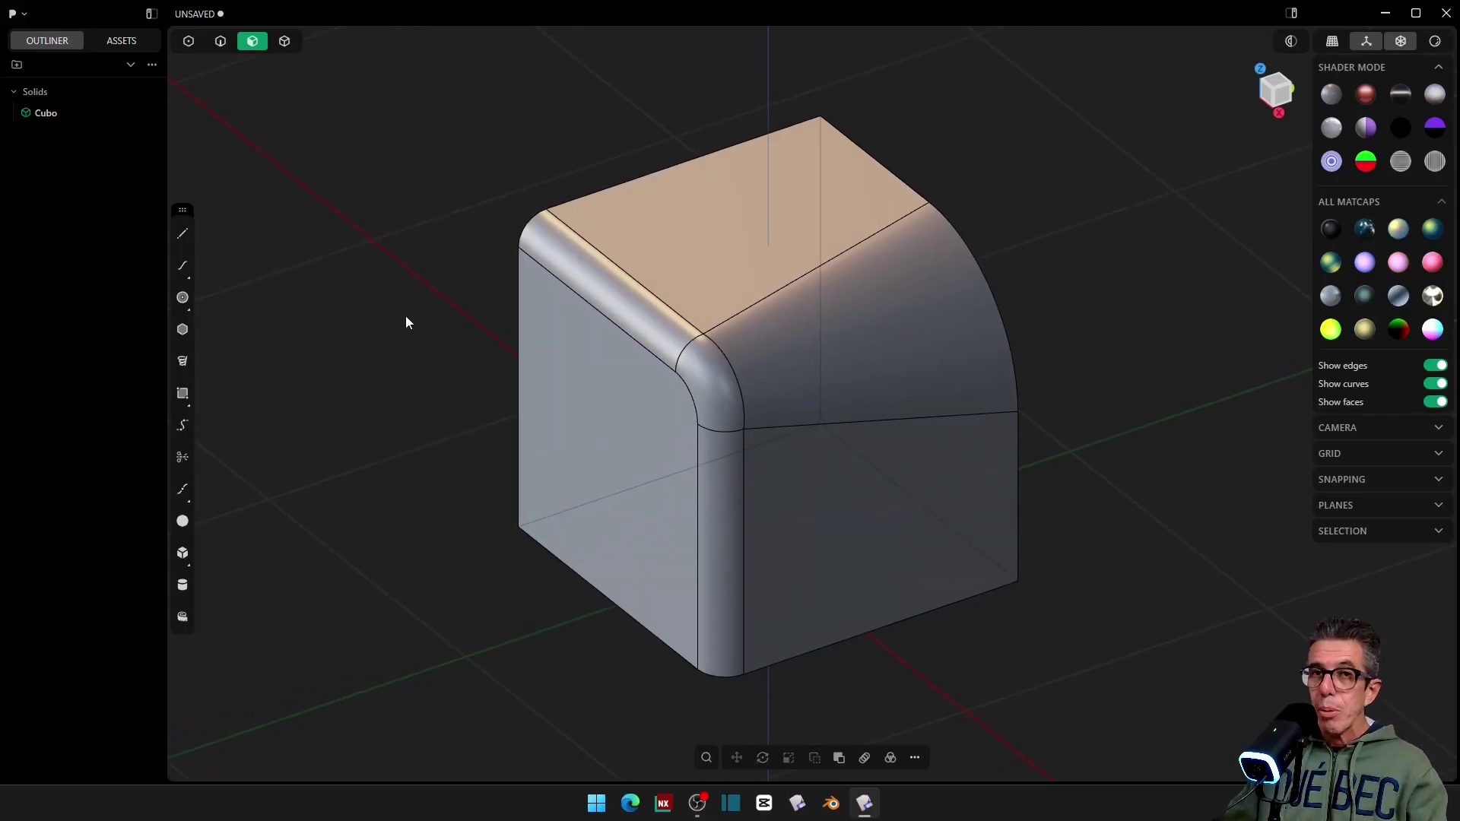
Step: Enable all selection modes together: points, edges, faces and solids
scroll(397, 329, "down", 2)
middle_click_drag(391, 331, 353, 315)
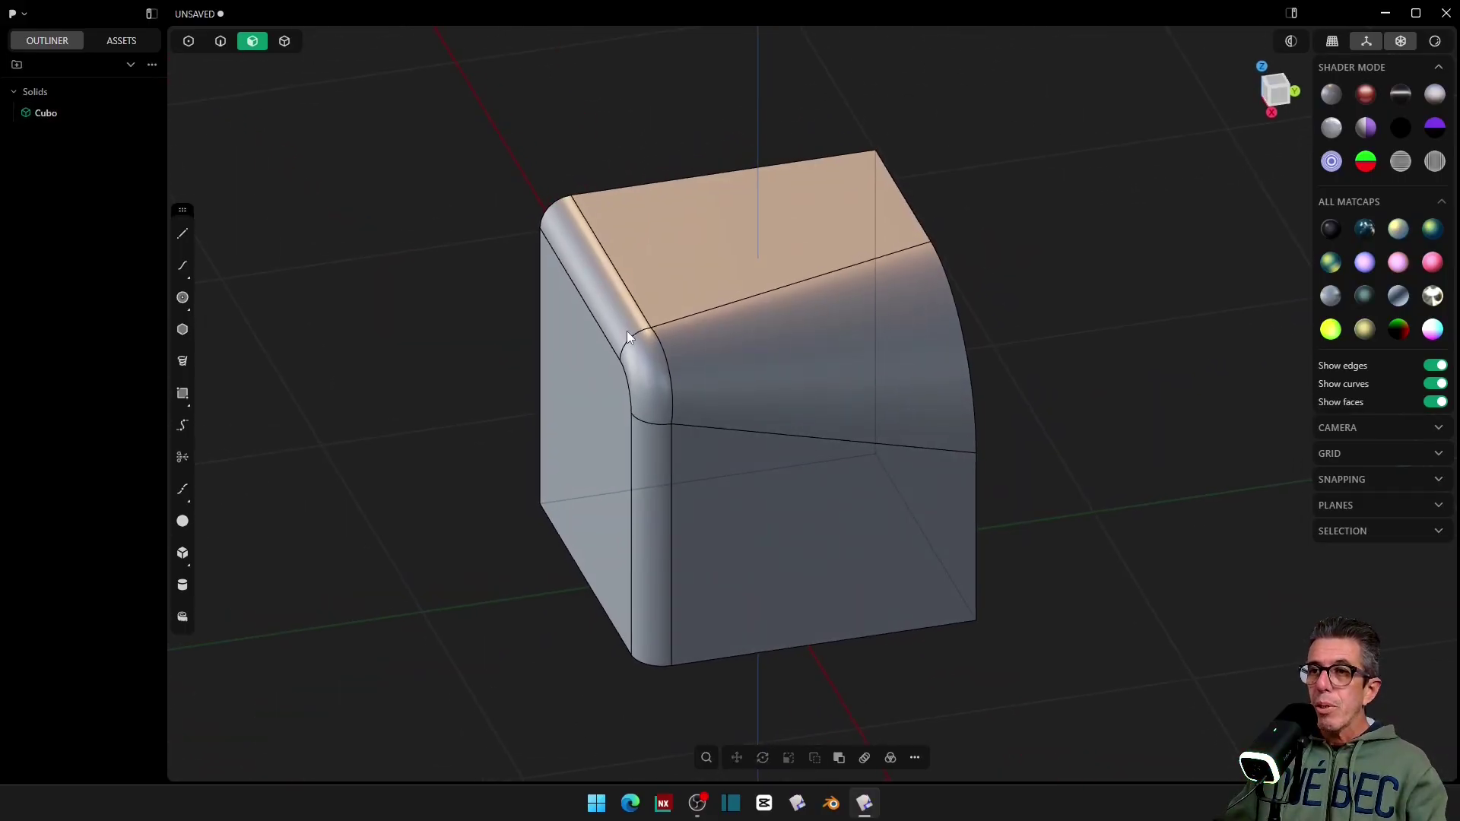
middle_click_drag(470, 365, 673, 384)
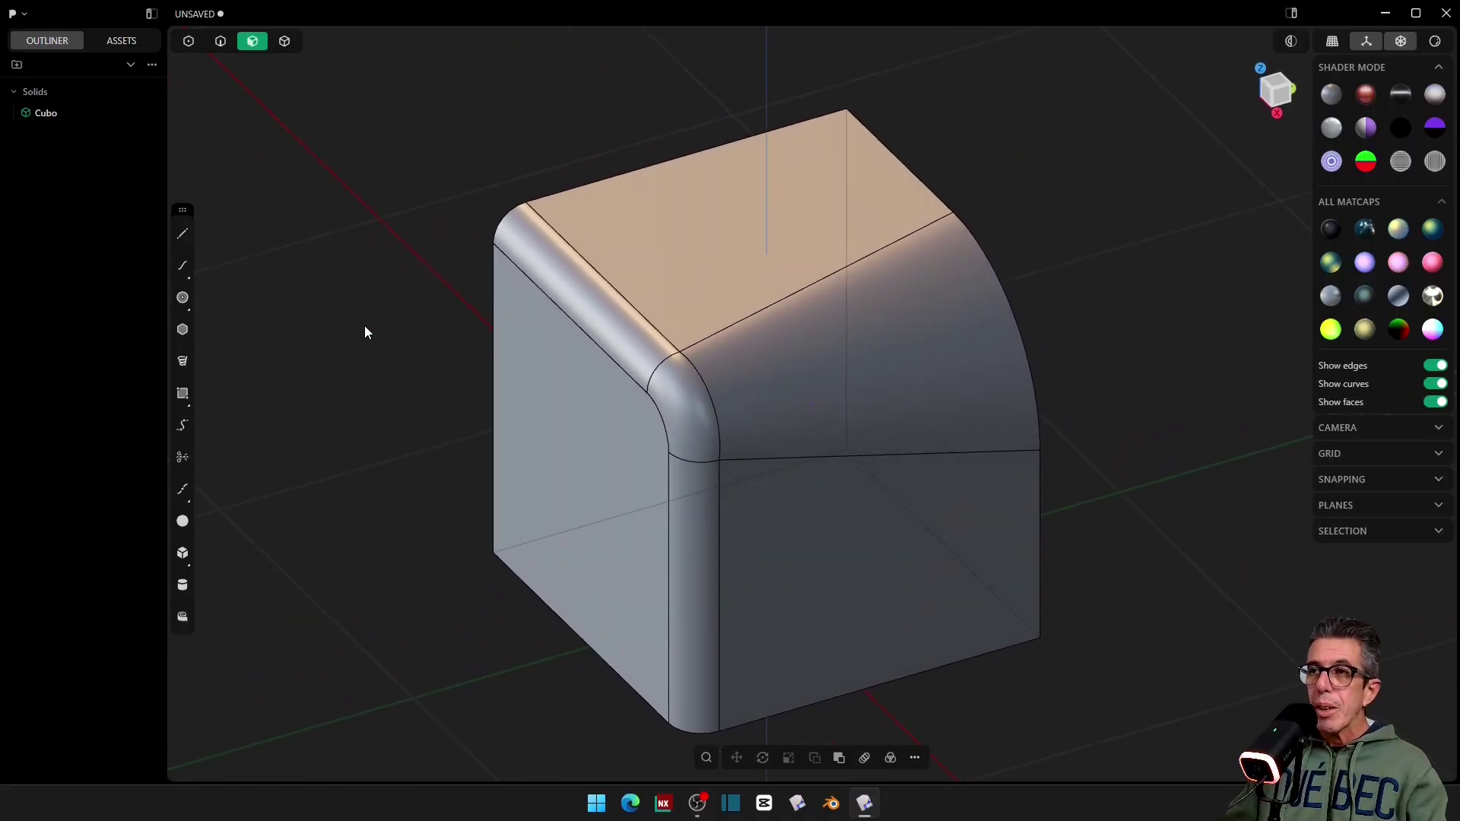
scroll(364, 327, "up", 1)
middle_click_drag(932, 172, 487, 84)
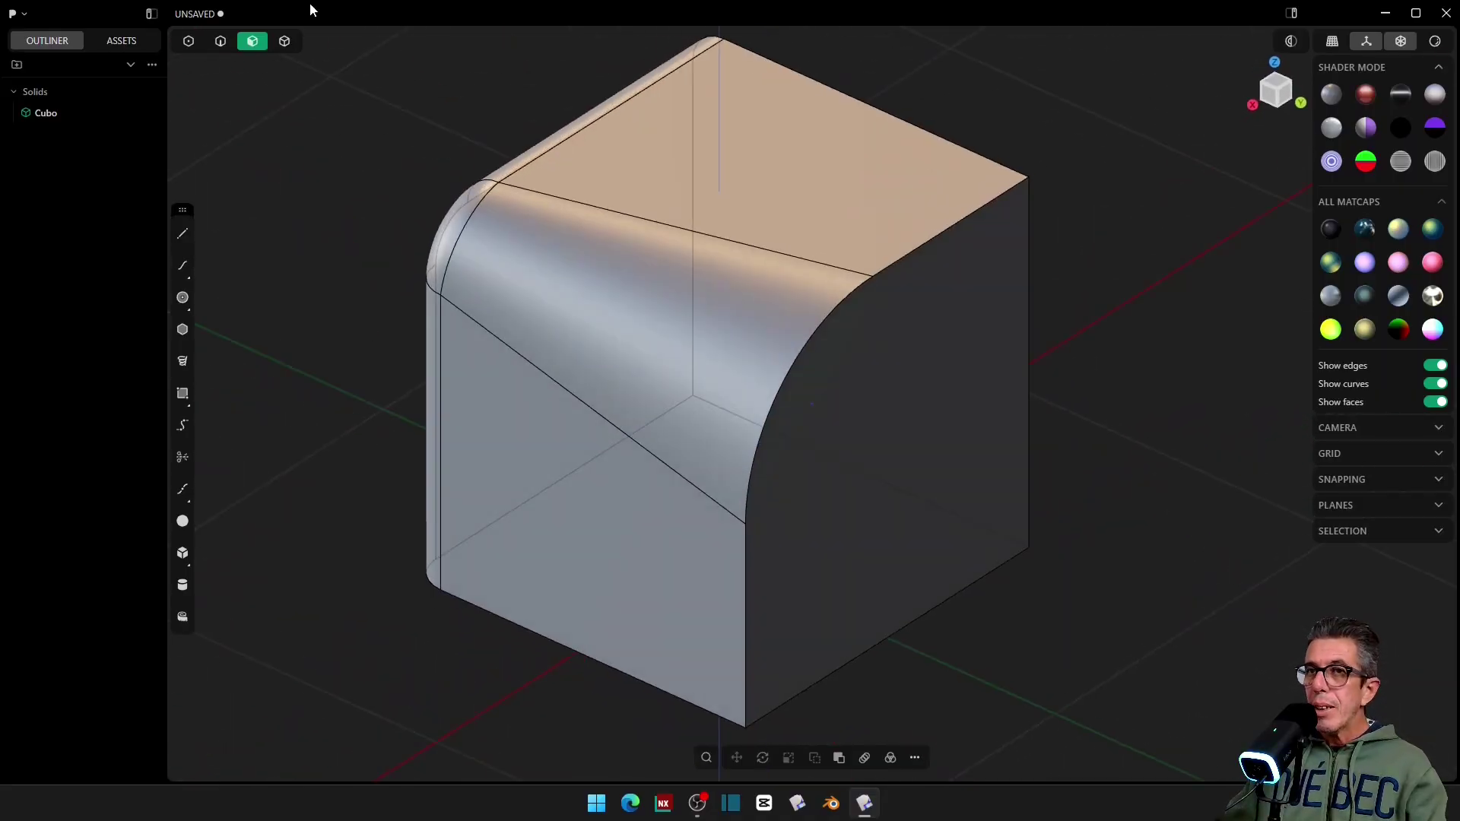
left_click(220, 41)
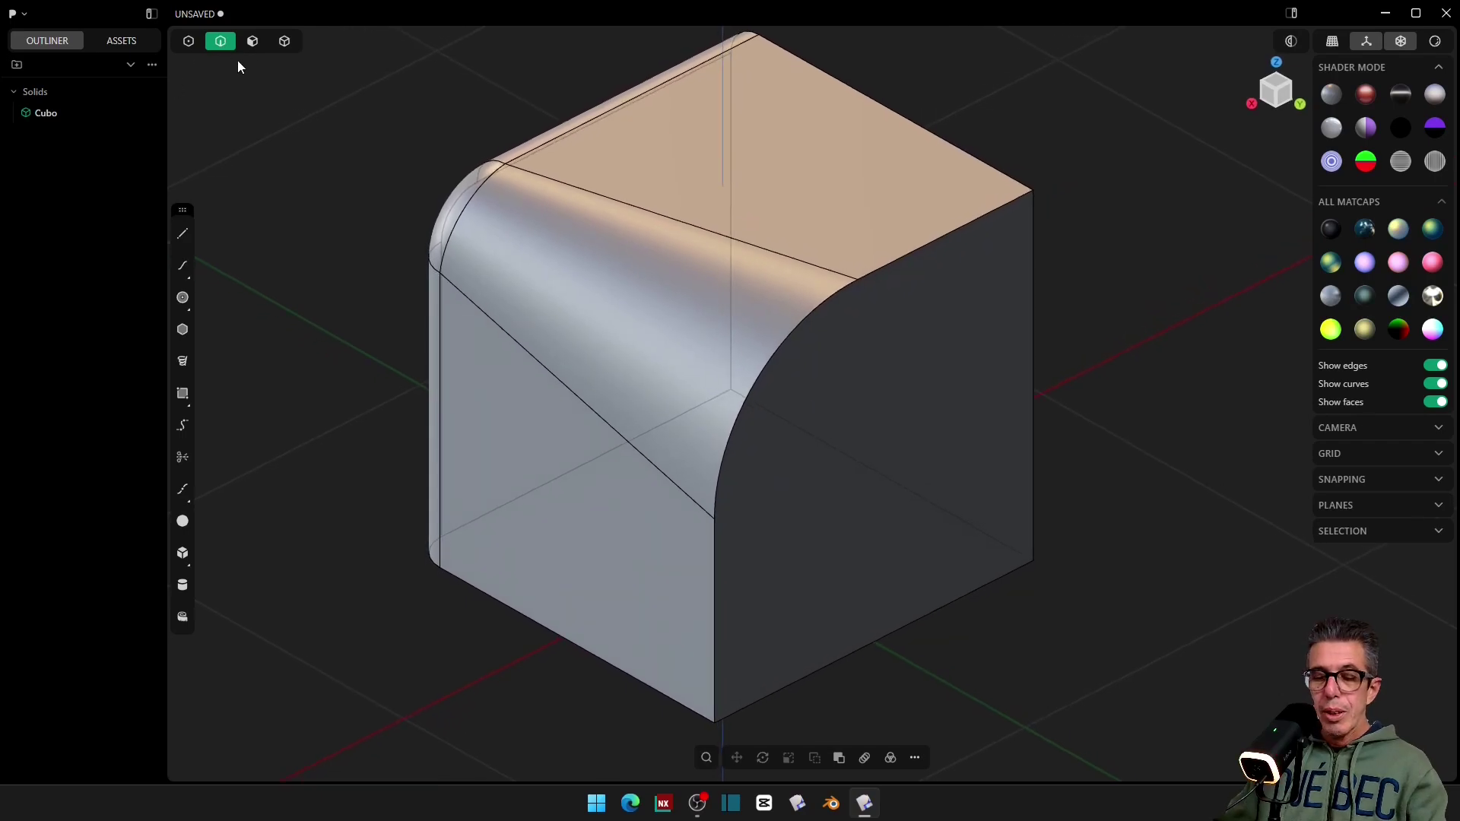
key("5")
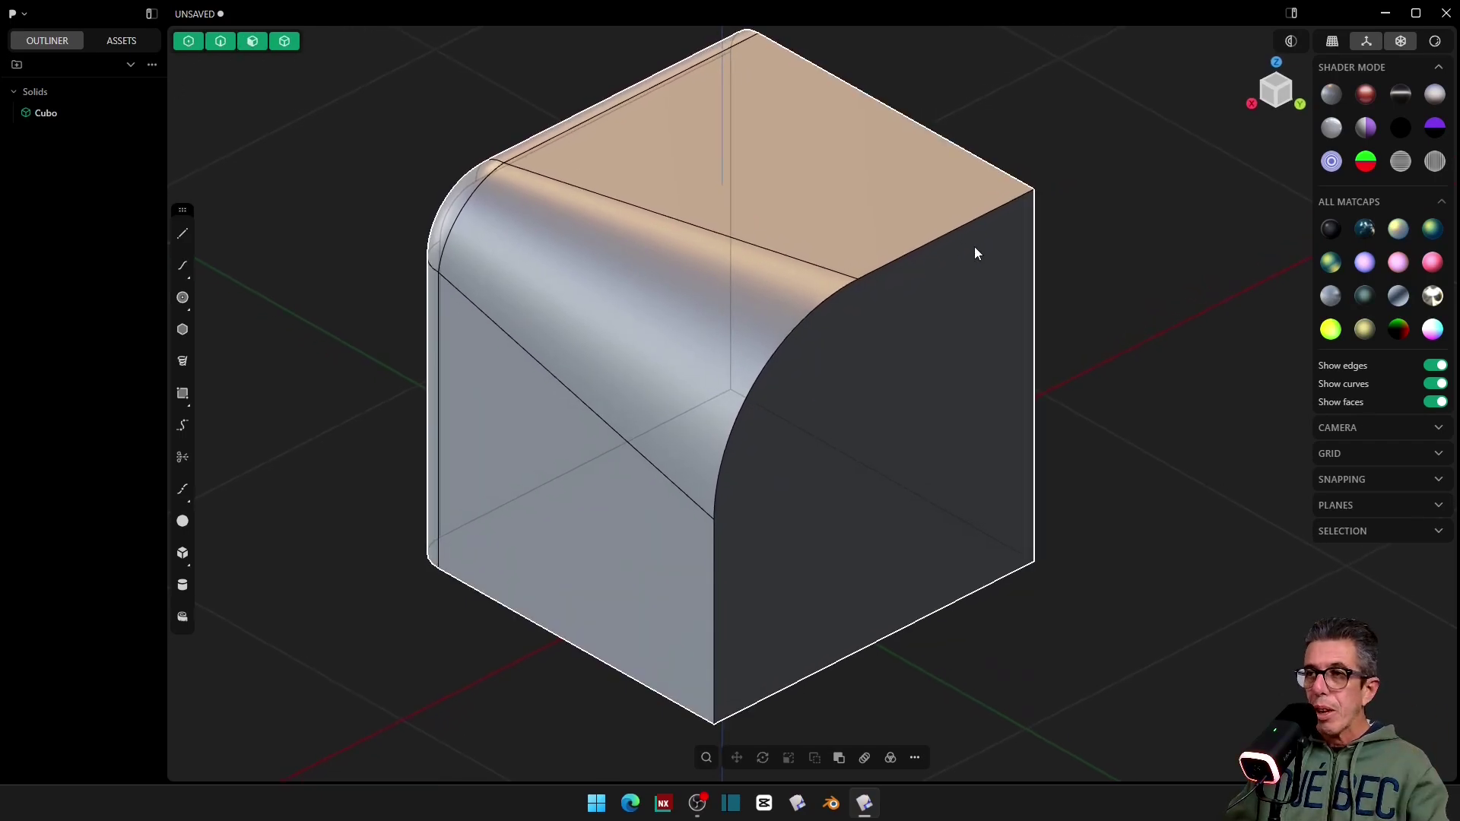
Step: Try a freehand fillet of about 0.092 m on the top edge at the variable fillet's wide end
scroll(934, 241, "up", 1)
left_click(933, 241)
left_click(933, 241)
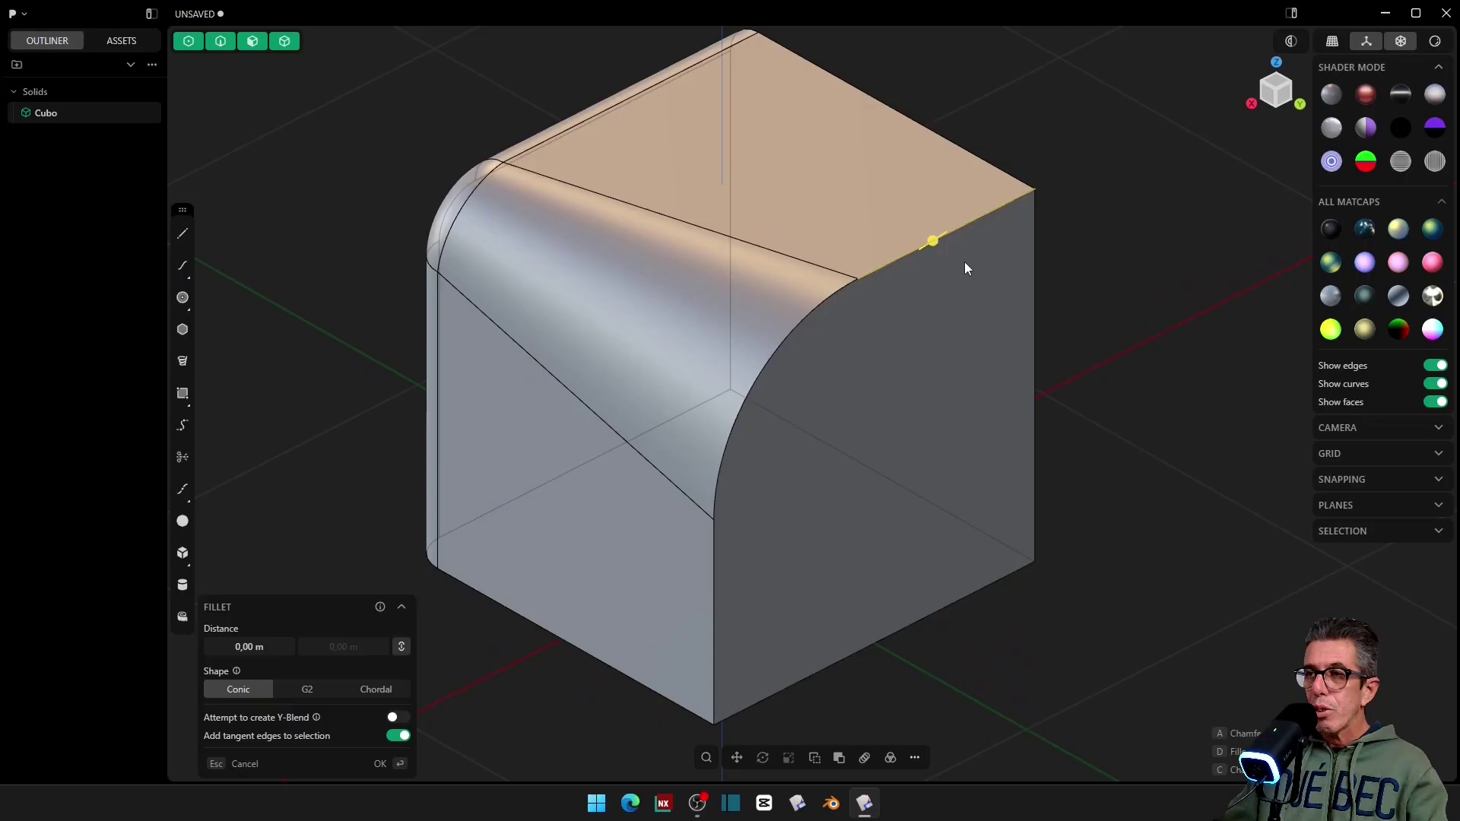
middle_click_drag(965, 262, 1049, 304)
left_click_drag(955, 217, 971, 239)
middle_click_drag(969, 242, 869, 305)
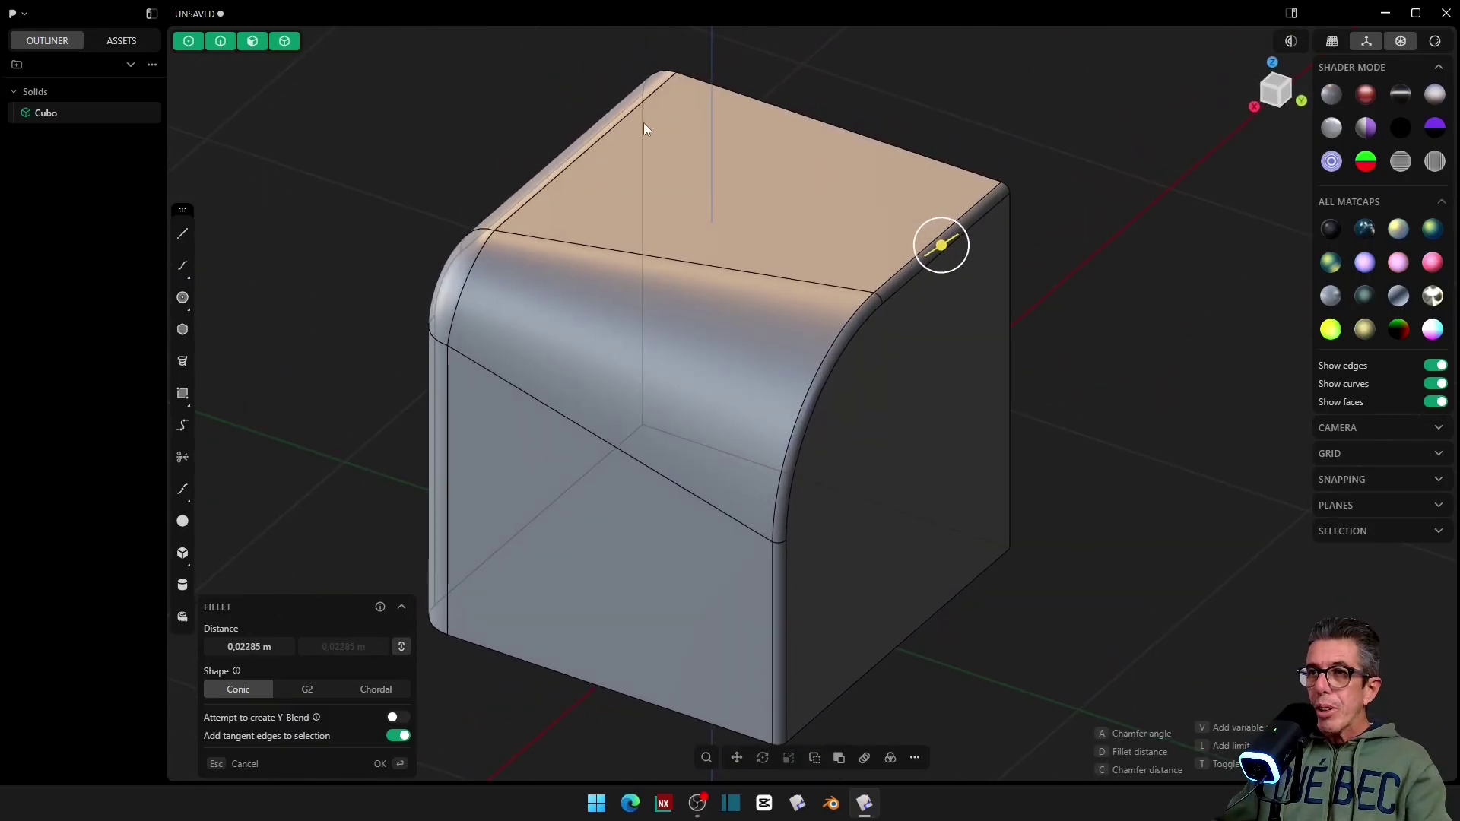
key("d")
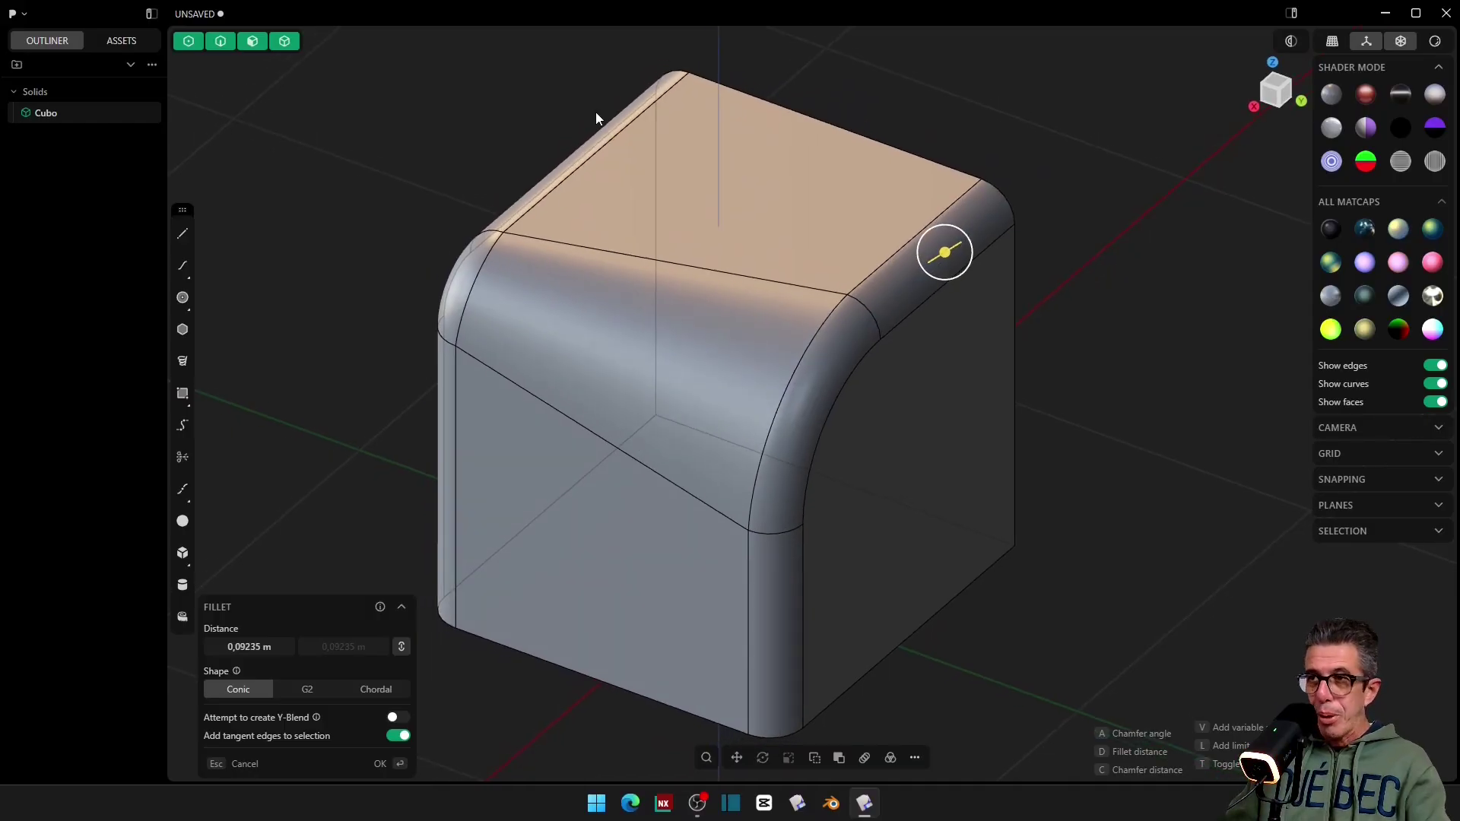
Step: Try the same wide-end edge chain as a chamfer of about 0.135 m and switch it back to a fillet
key("Escape")
key("b")
key("d")
key("c")
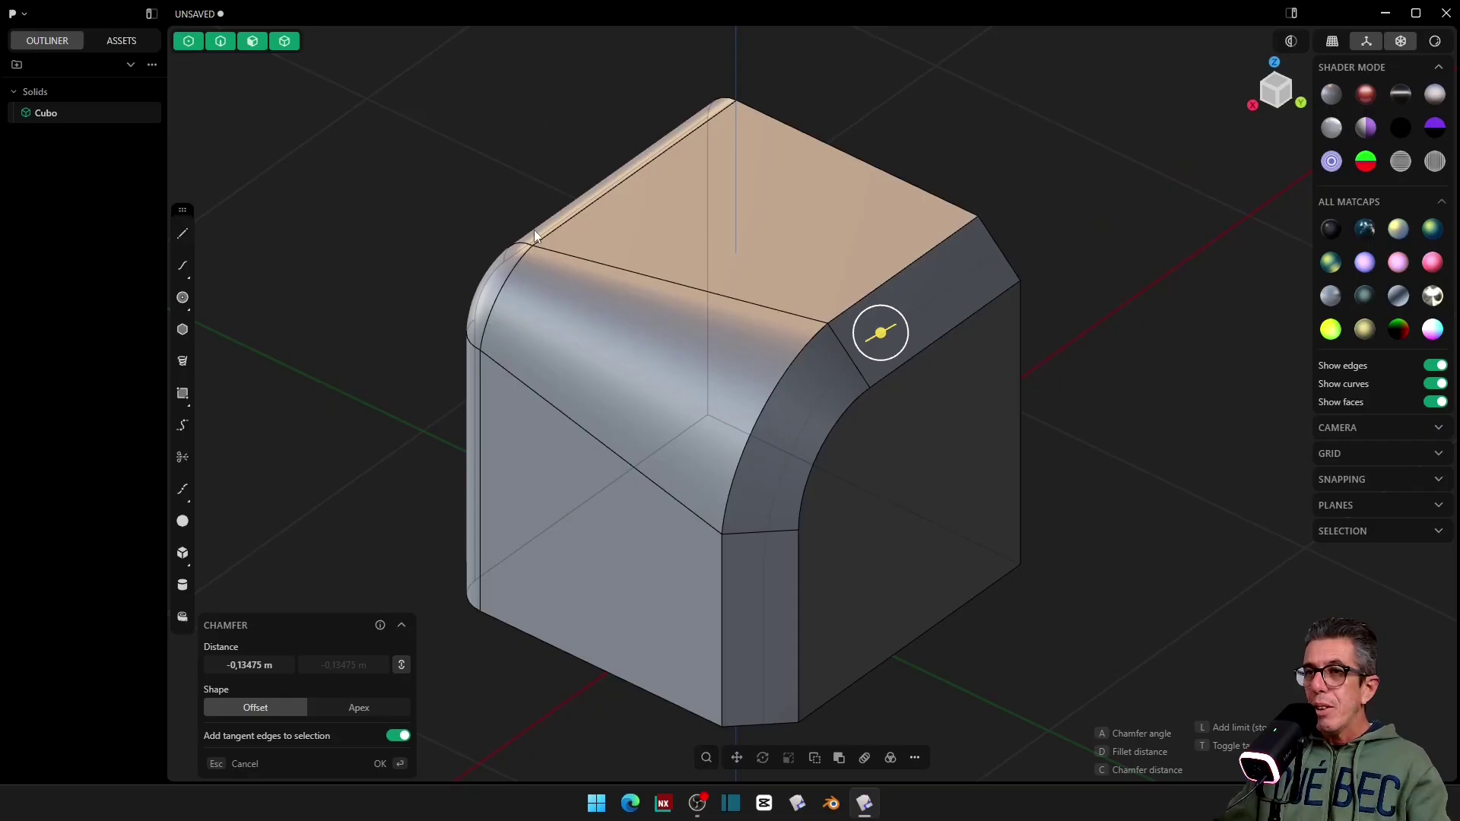
middle_click_drag(543, 225, 637, 197)
key("d")
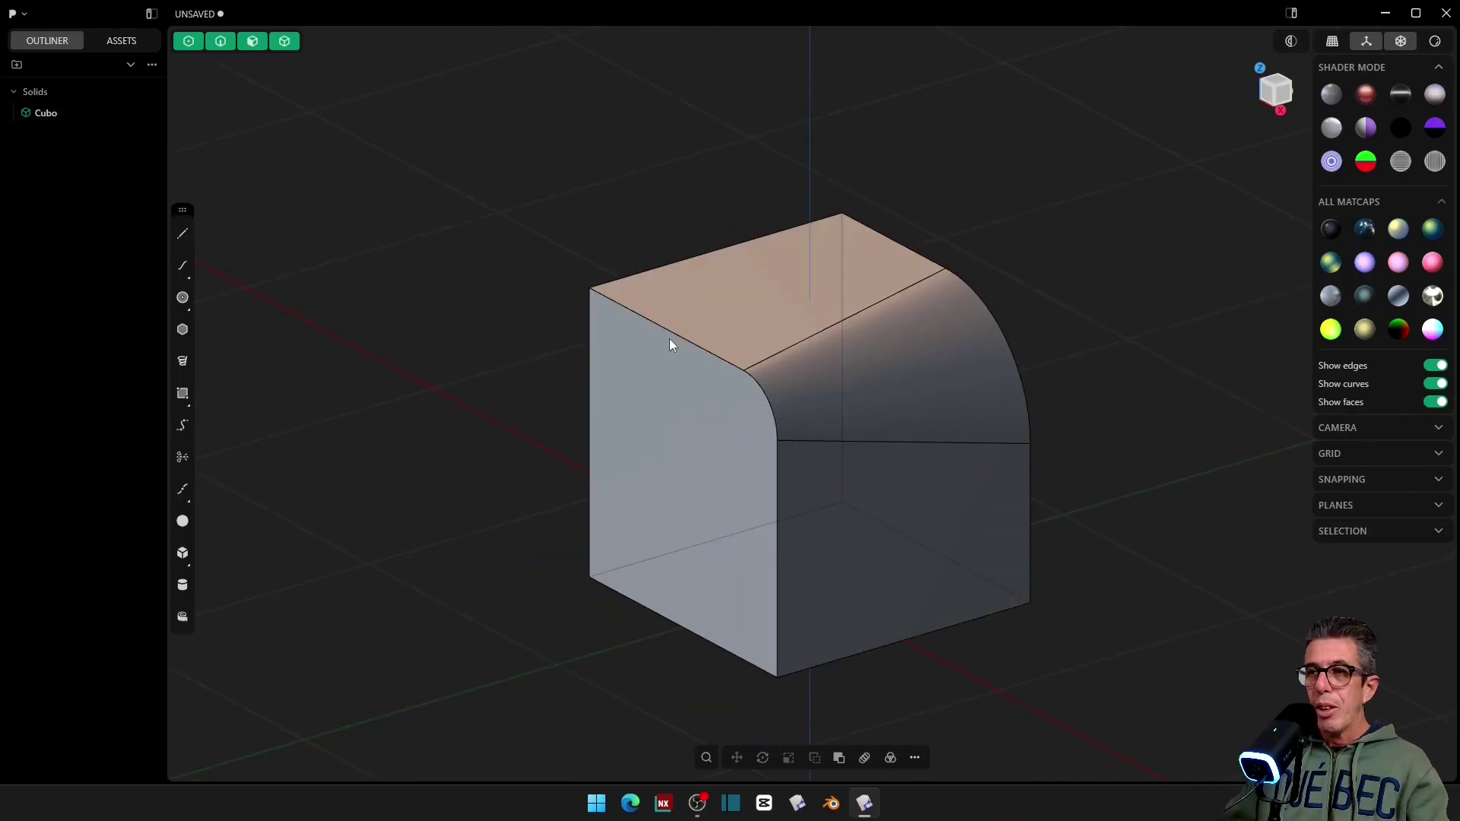
Step: Box-select the whole solid with selection boxes drawn in both directions and clear the selection
middle_click_drag(490, 286, 296, 300)
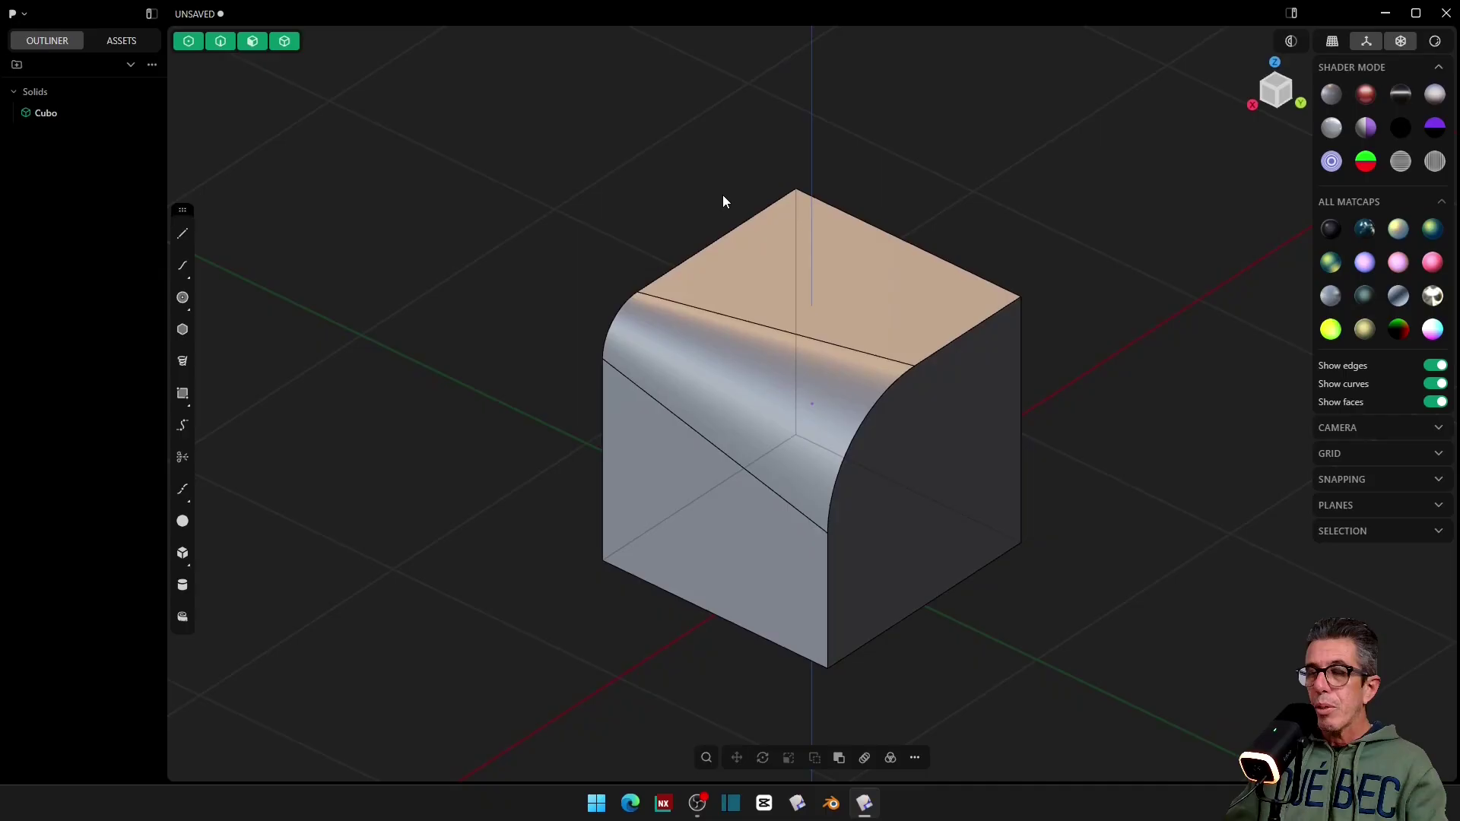
middle_click_drag(723, 194, 555, 124)
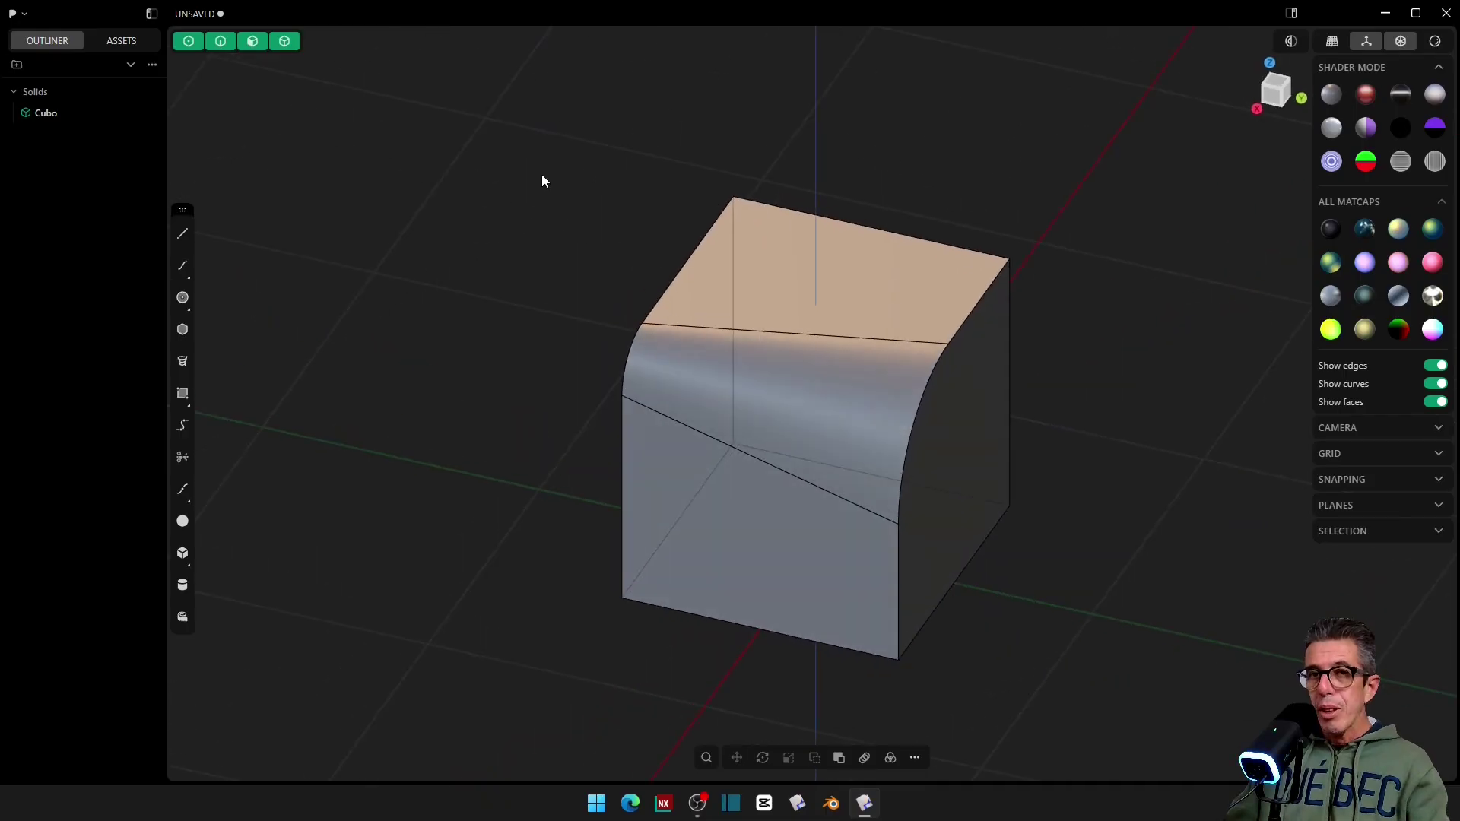
middle_click_drag(512, 195, 471, 185)
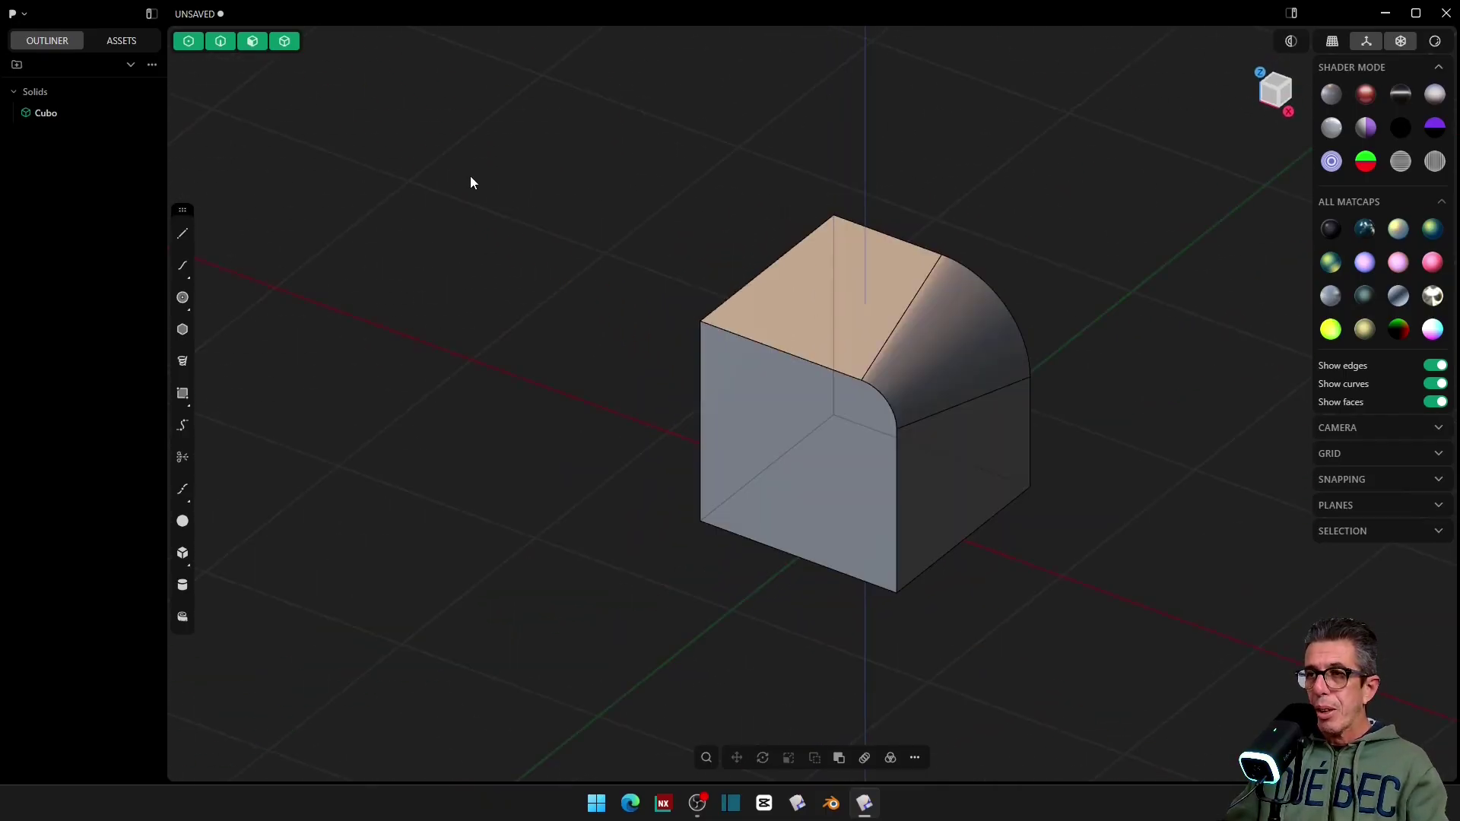
left_click_drag(405, 174, 732, 411)
left_click_drag(741, 70, 380, 309)
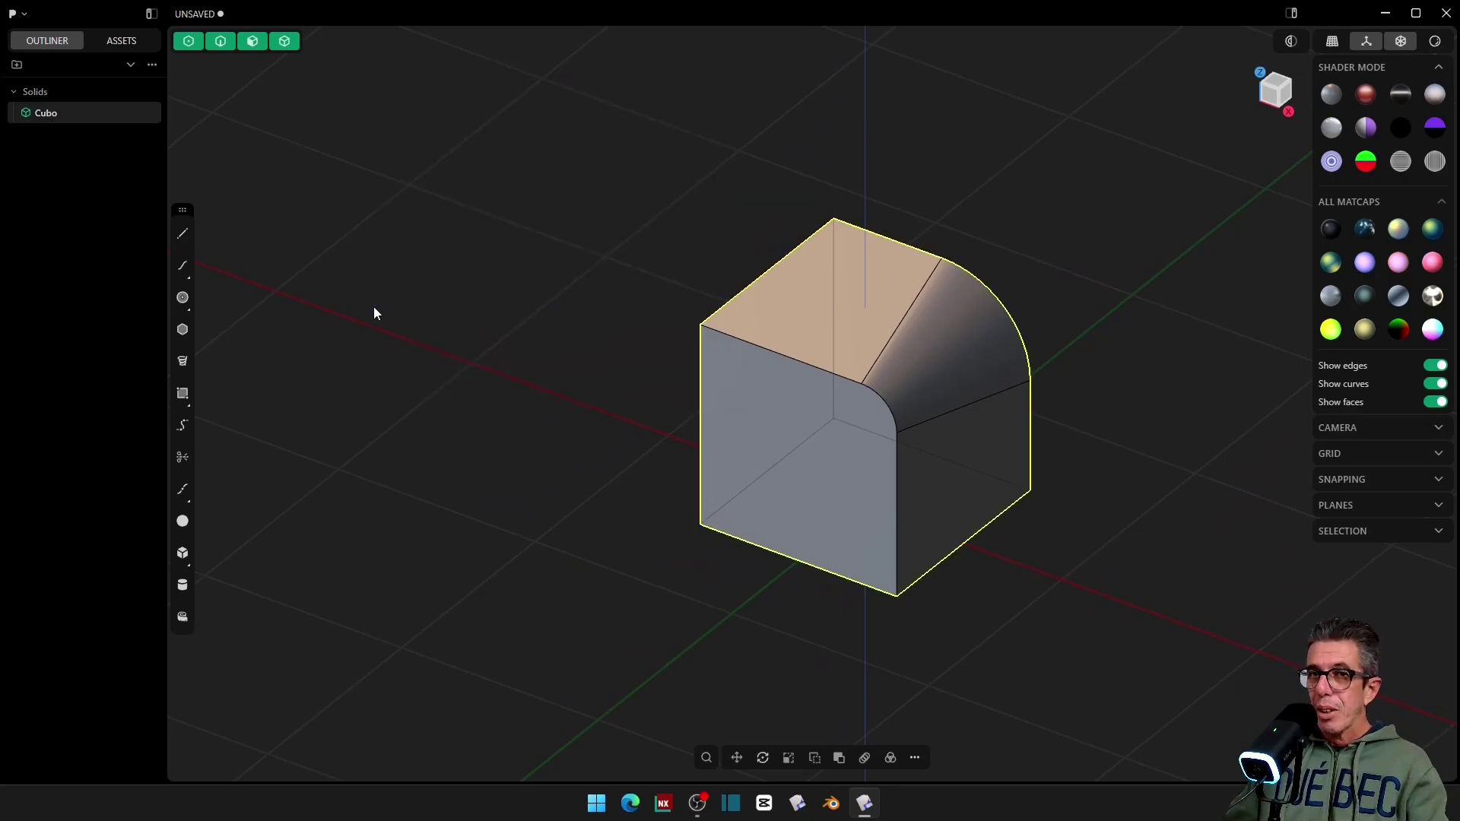
left_click(374, 284)
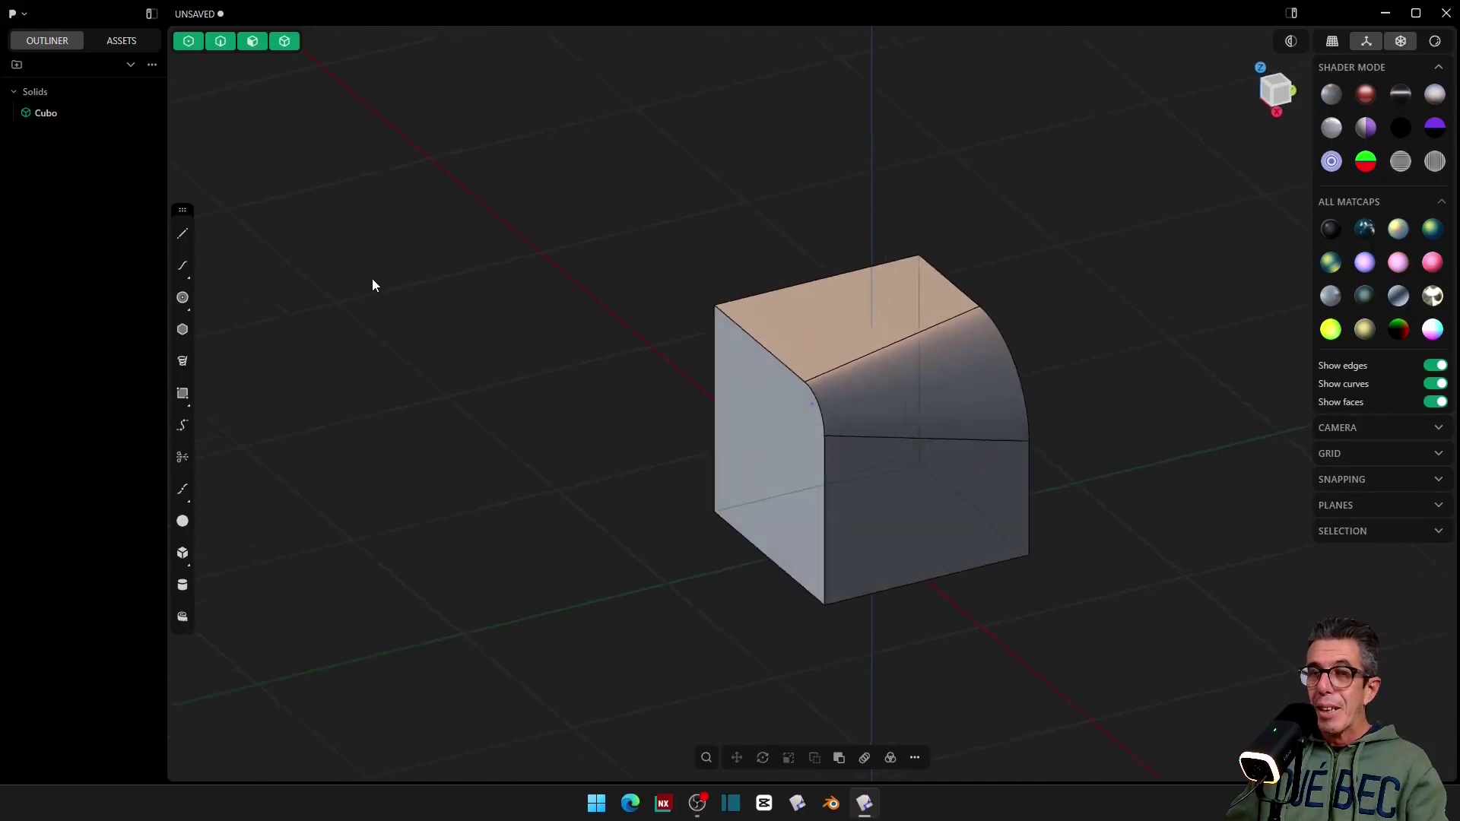
Step: Remove the variable fillet from the cube by selecting and deleting its curved face
left_click(741, 304)
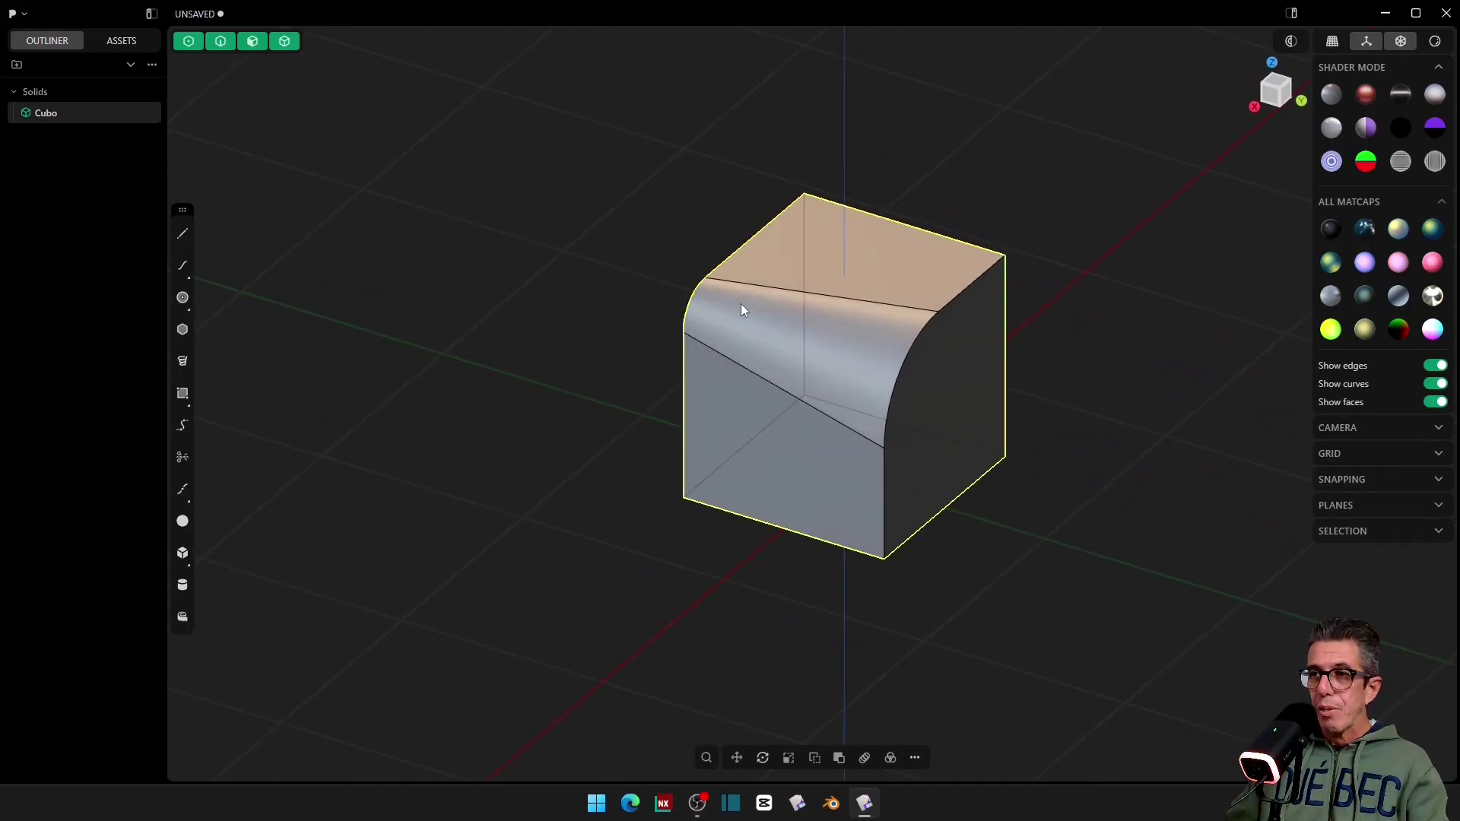
left_click(741, 304)
key("Delete")
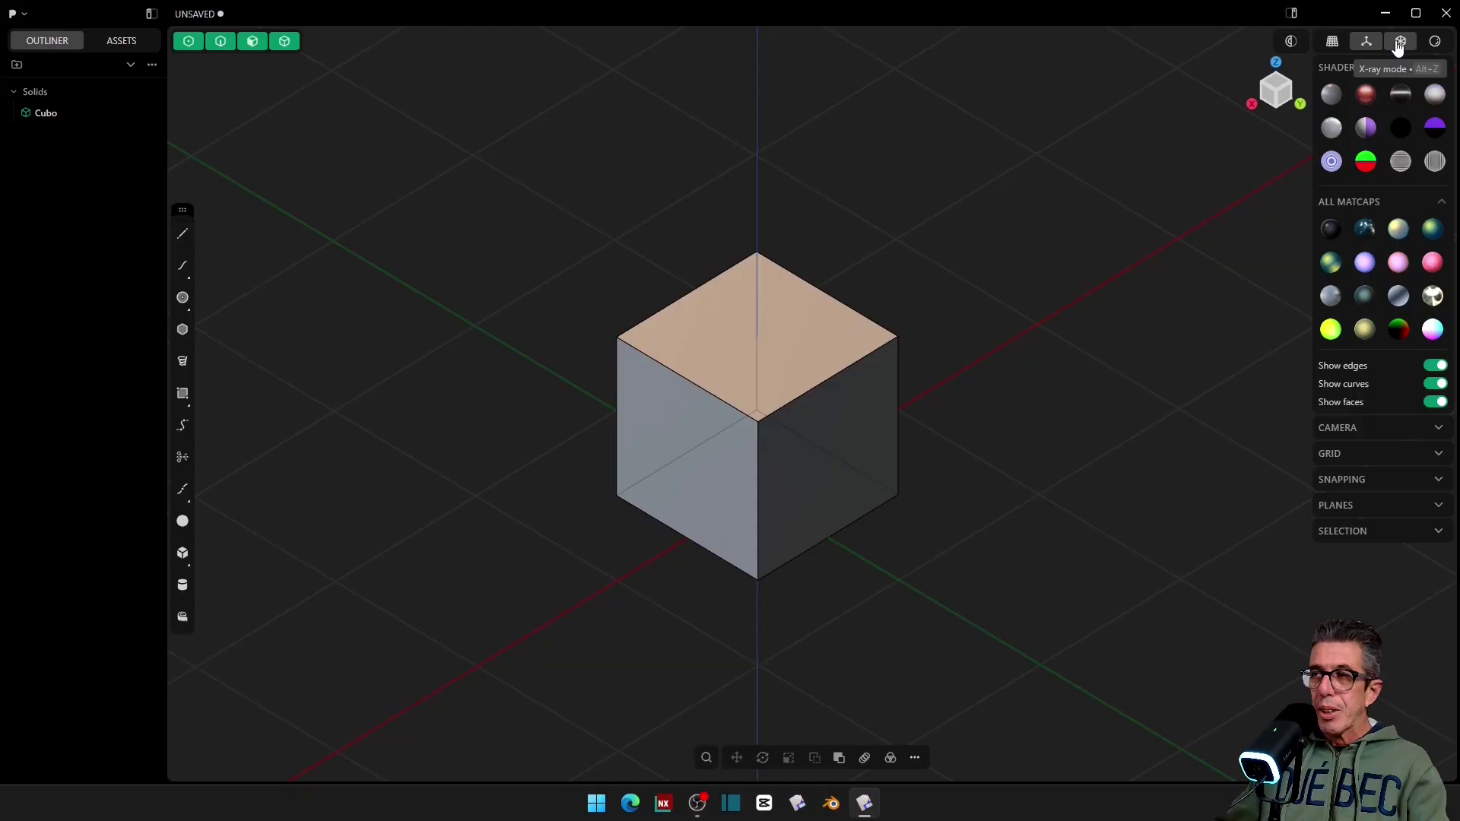
Step: In edge selection mode with X-ray off, try a fillet of about 0.228 m on the three edges meeting at the front top corner
key("alt+z")
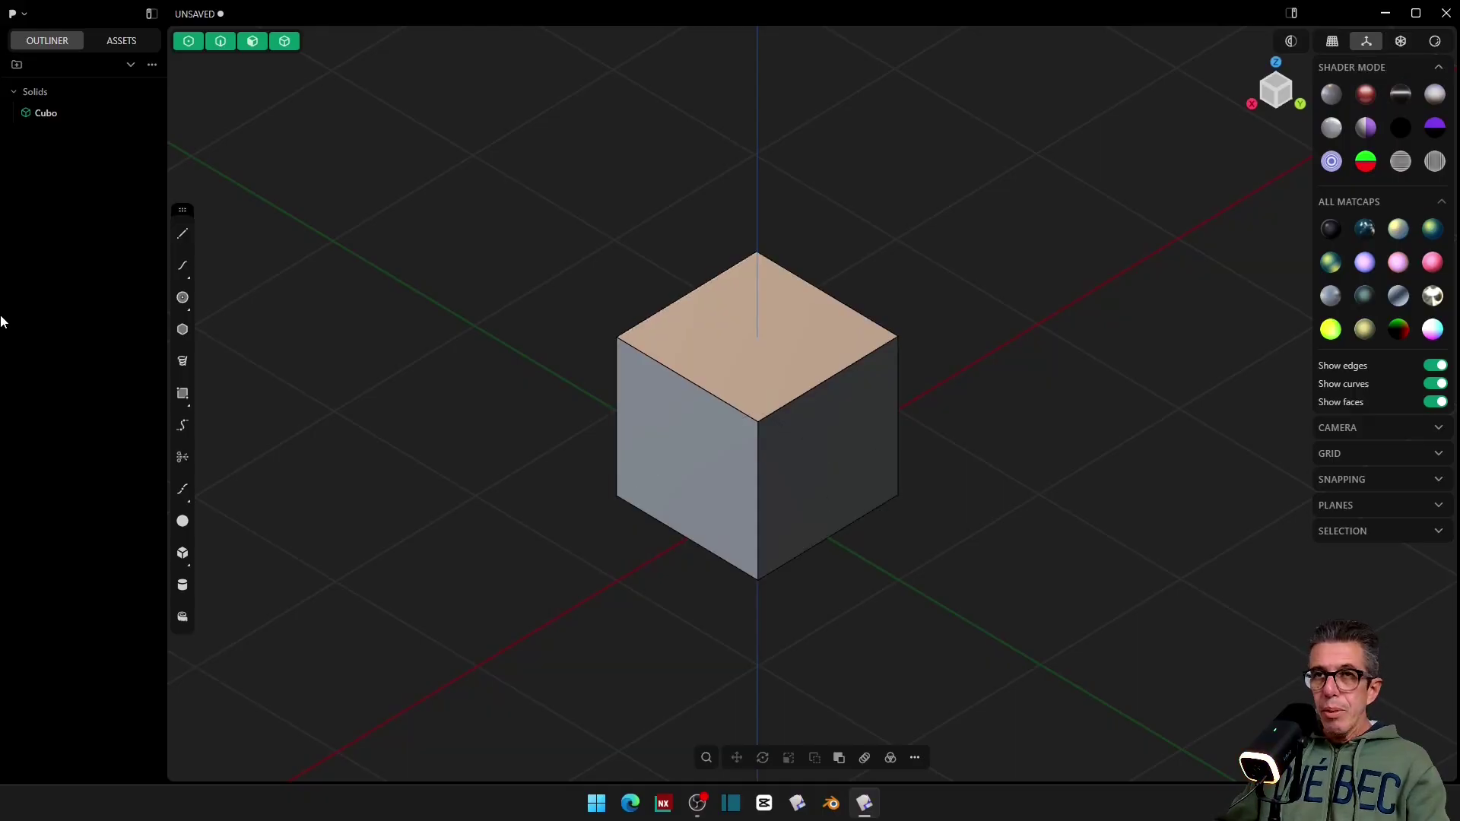
key("2")
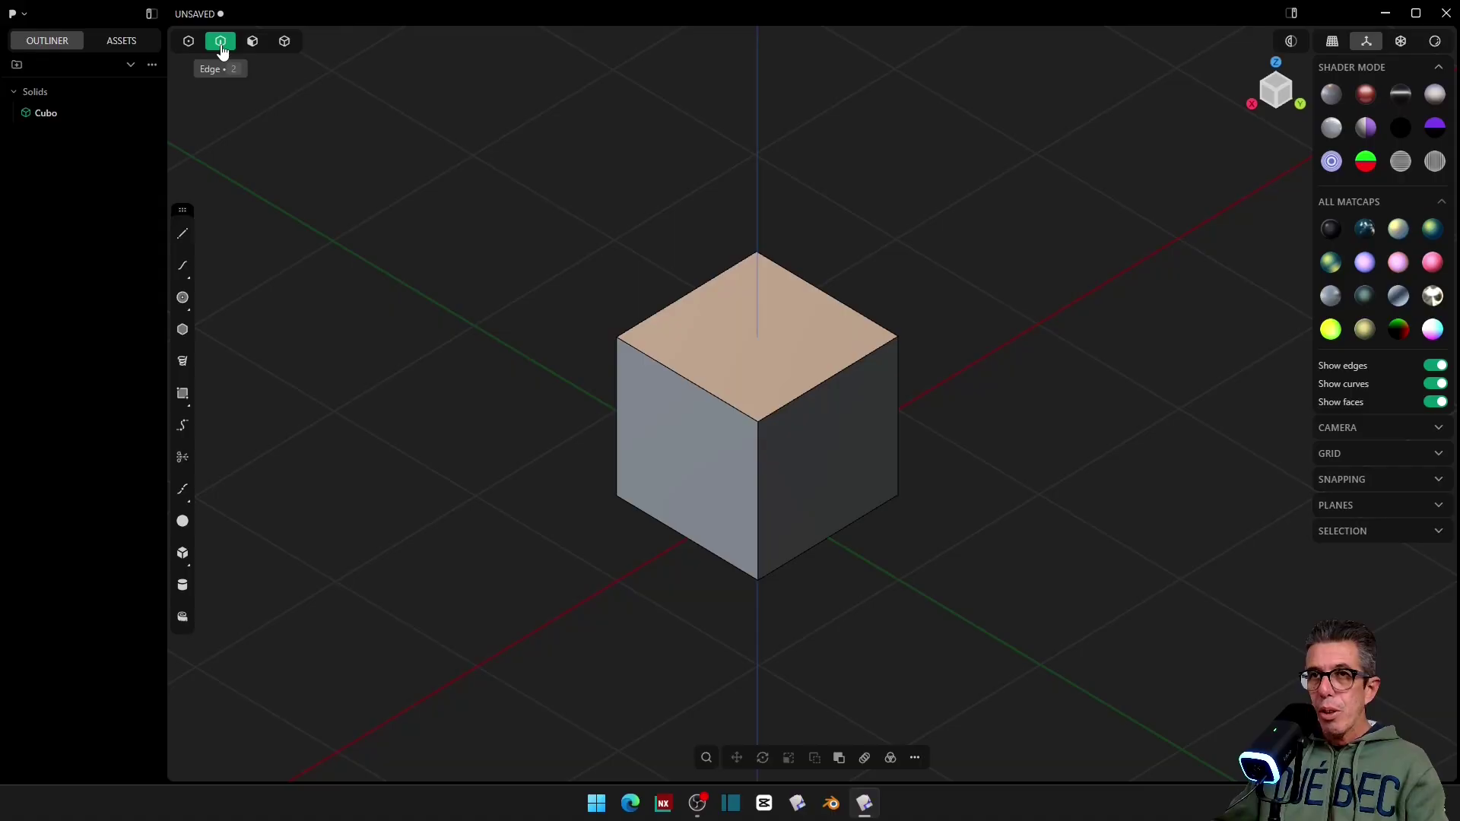
left_click(665, 363)
key("f")
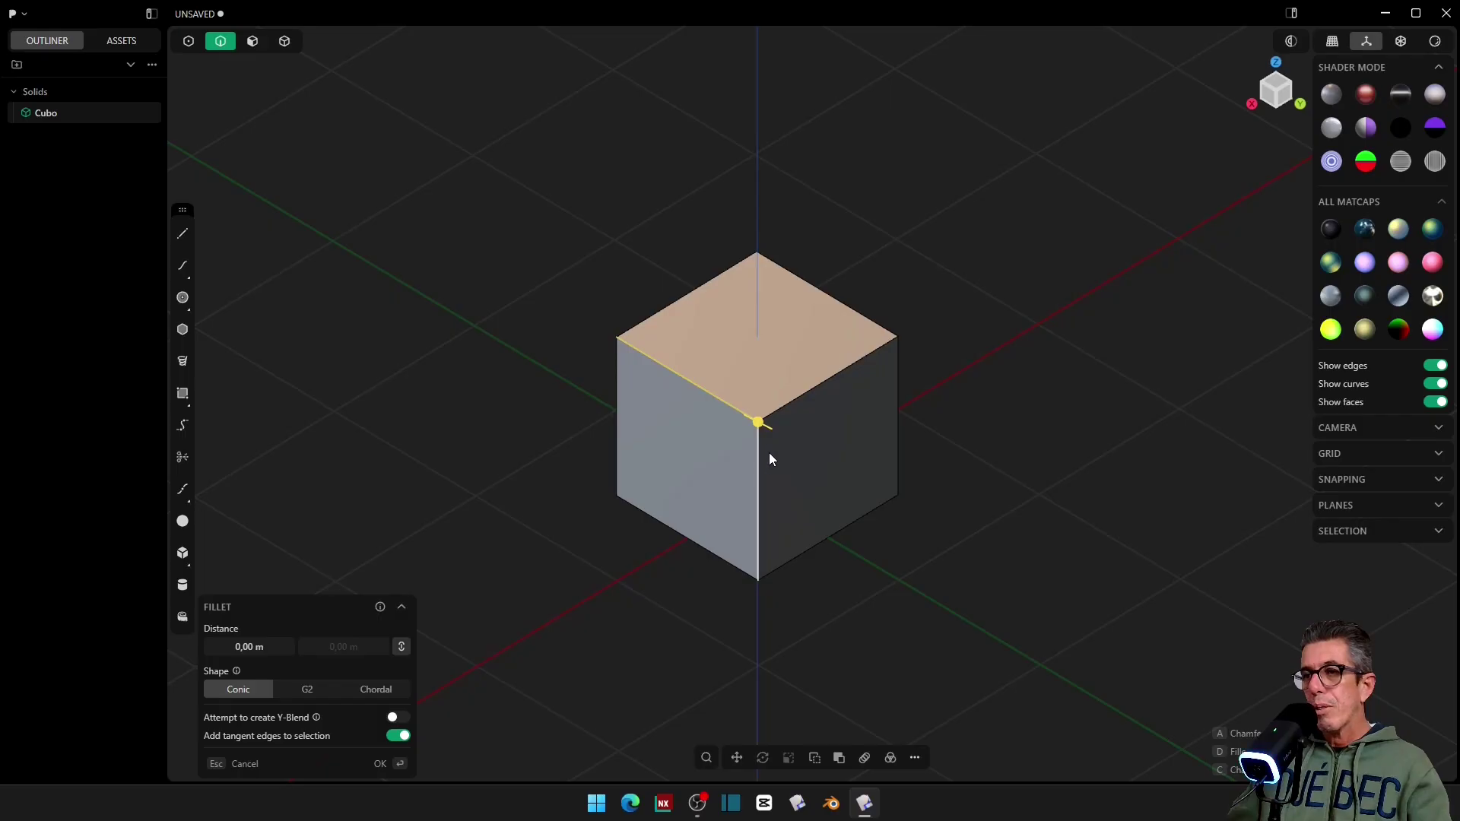
left_click_drag(769, 454, 824, 433)
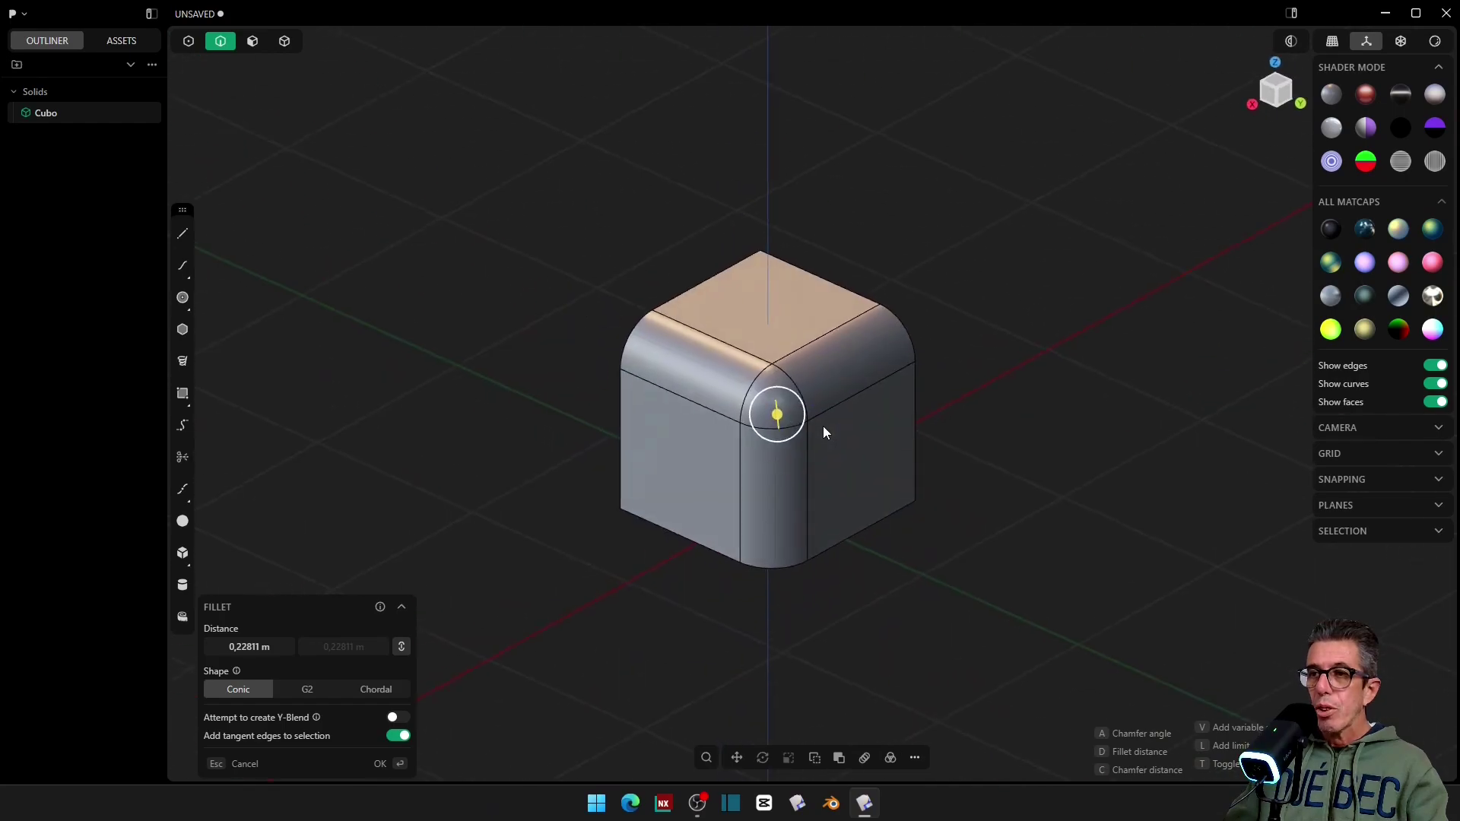
Step: Turn X-ray back on and try a chamfer of about 0.154 m on the three hidden edges meeting at the back bottom corner
left_click(1401, 45)
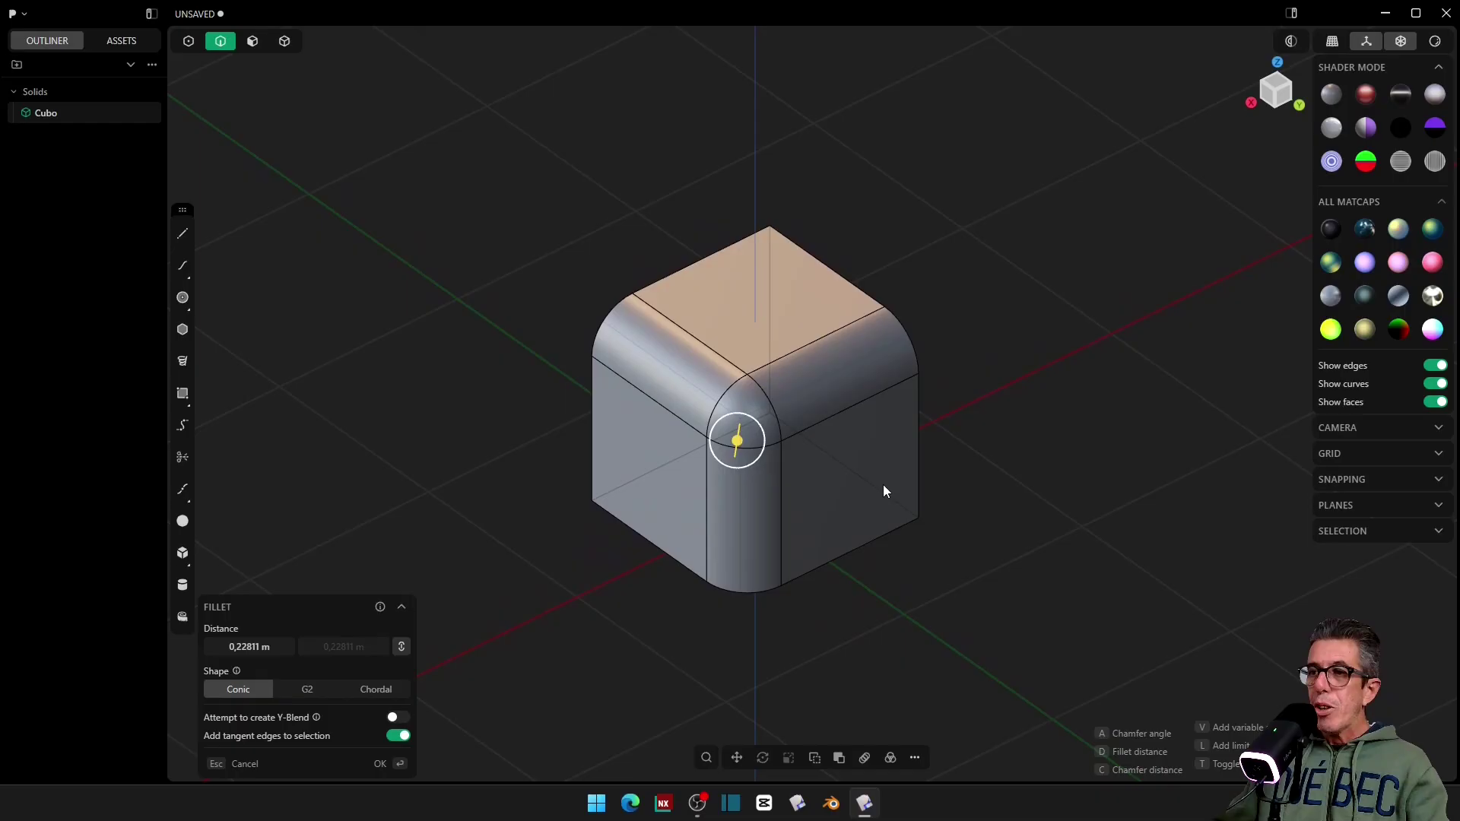
key("Escape")
left_click(649, 471)
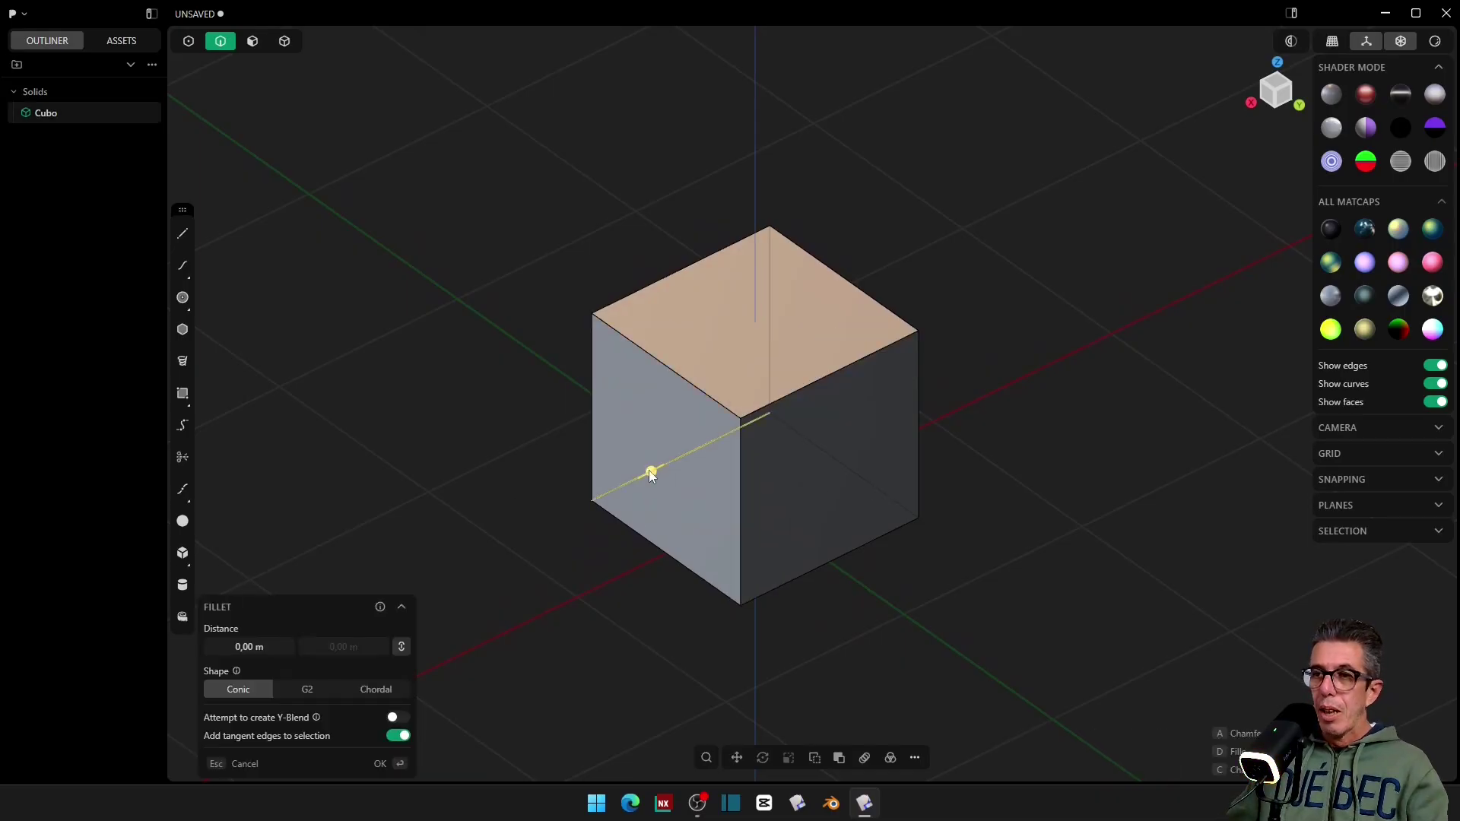
left_click(848, 468)
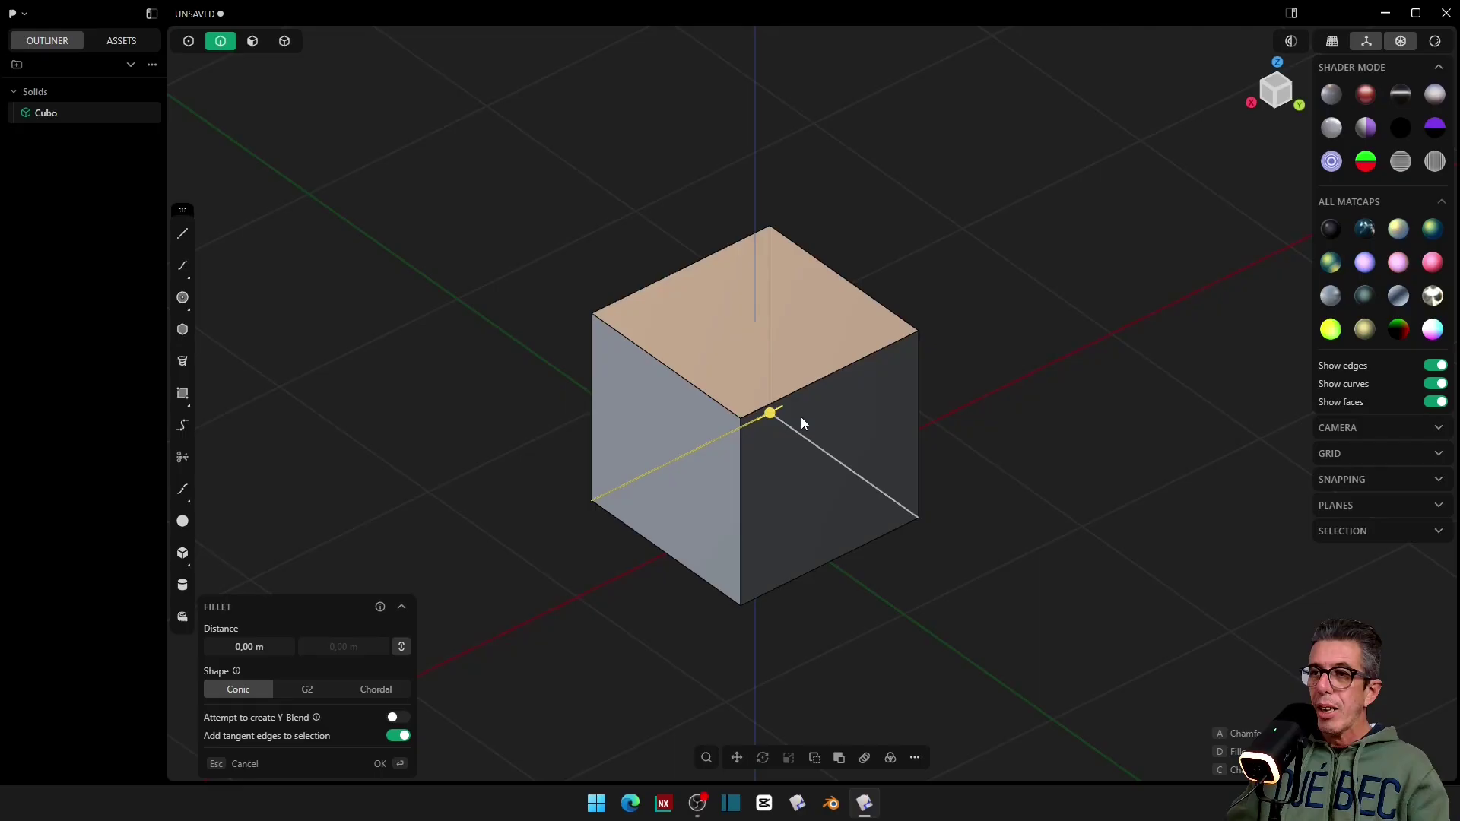
left_click(771, 350)
left_click_drag(771, 412, 799, 437)
left_click(838, 459)
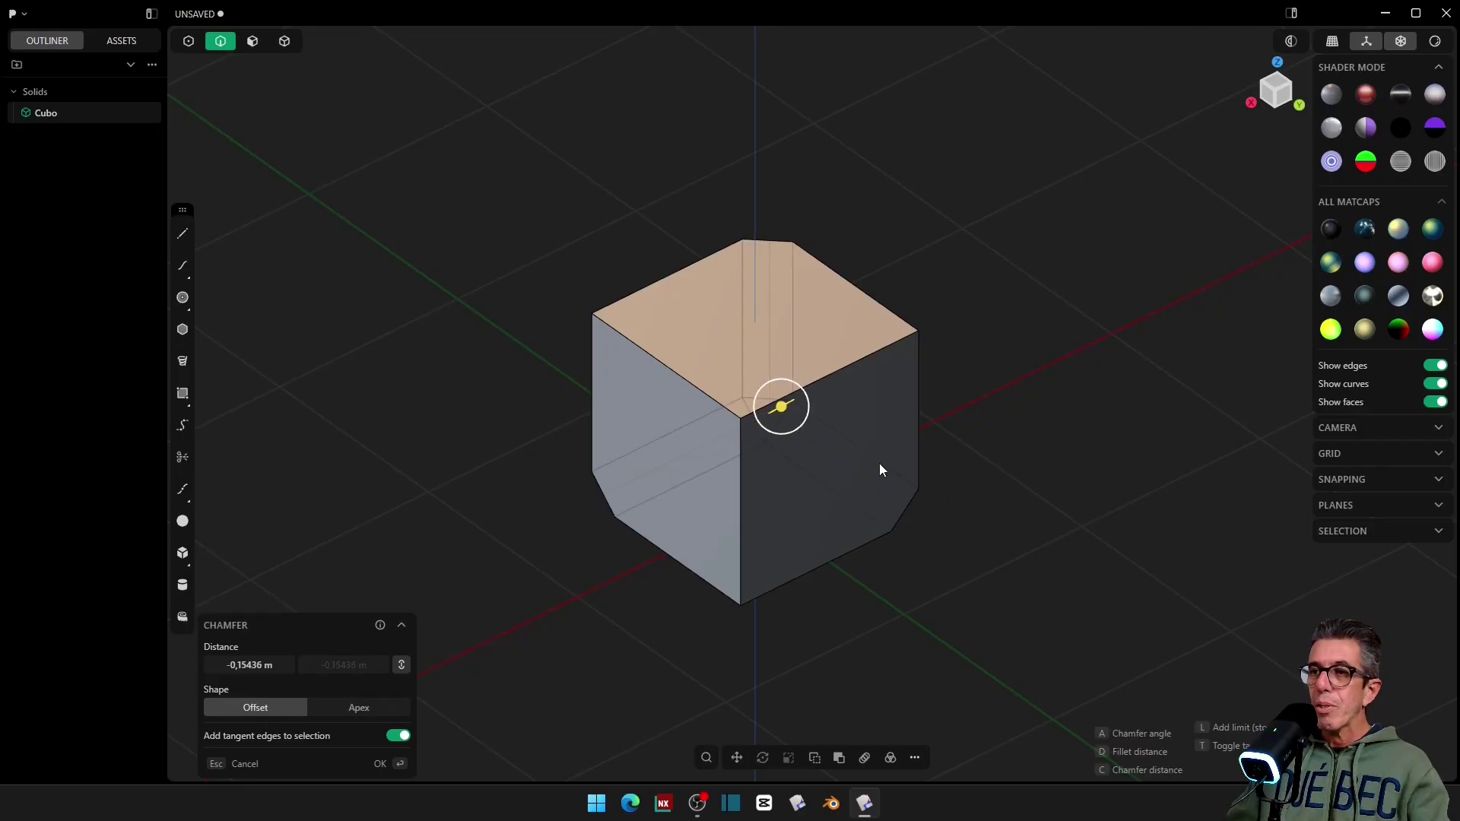
middle_click_drag(880, 464, 891, 473)
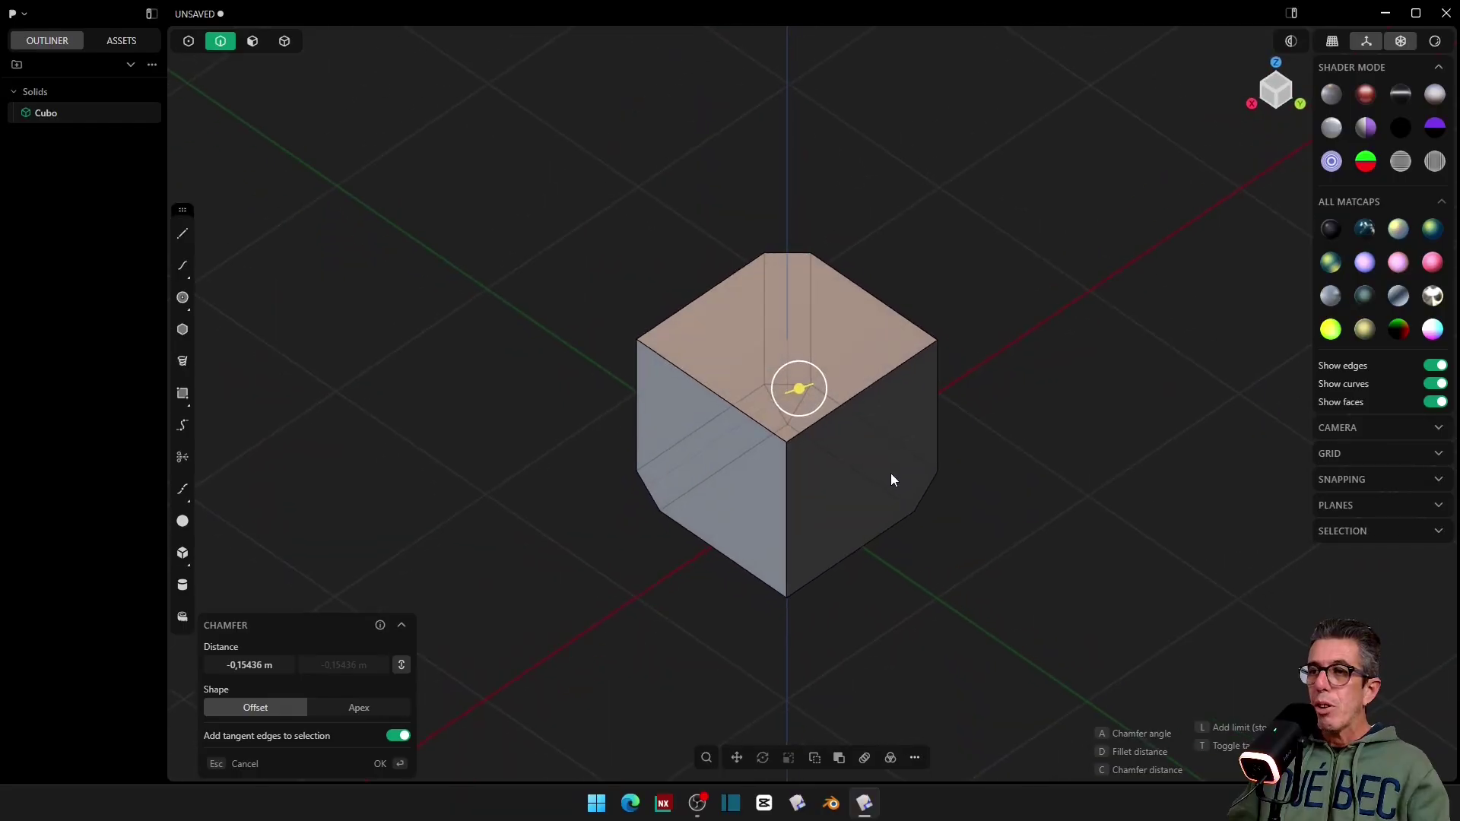
key("shift")
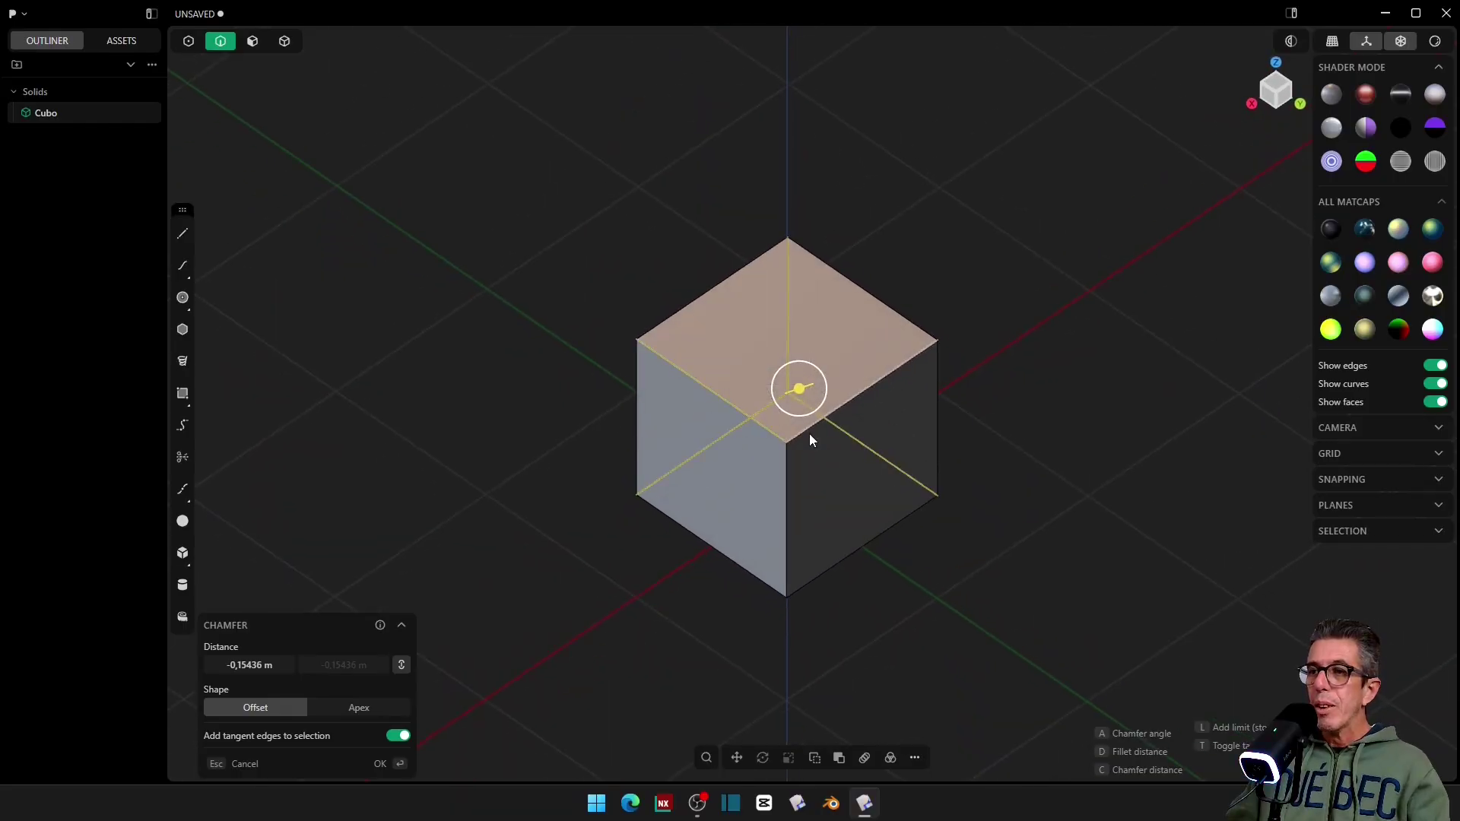
key("Escape")
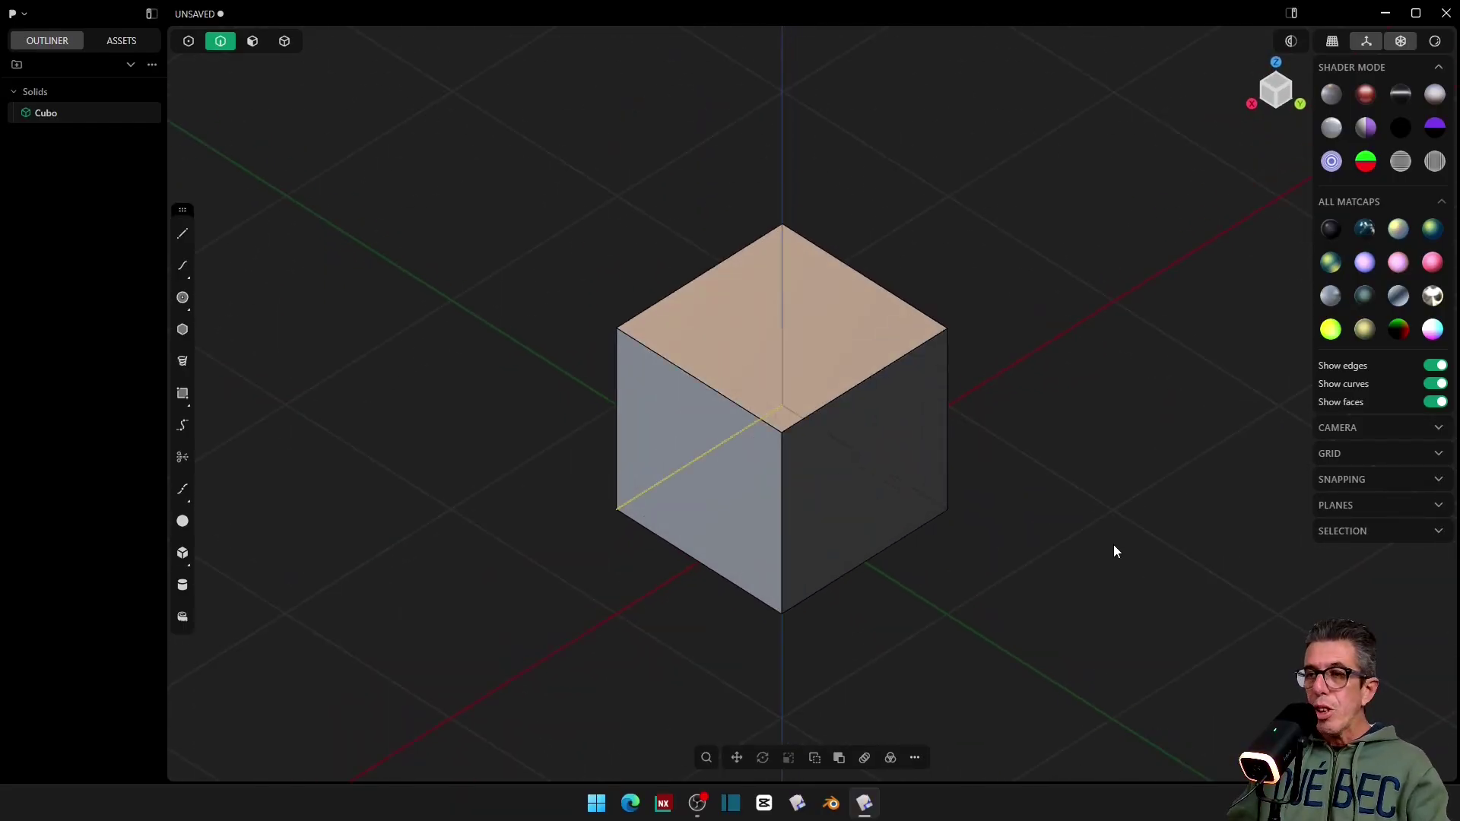
Step: Draw selection boxes in opposite directions over the empty space beside the cube
left_click_drag(468, 98, 617, 218)
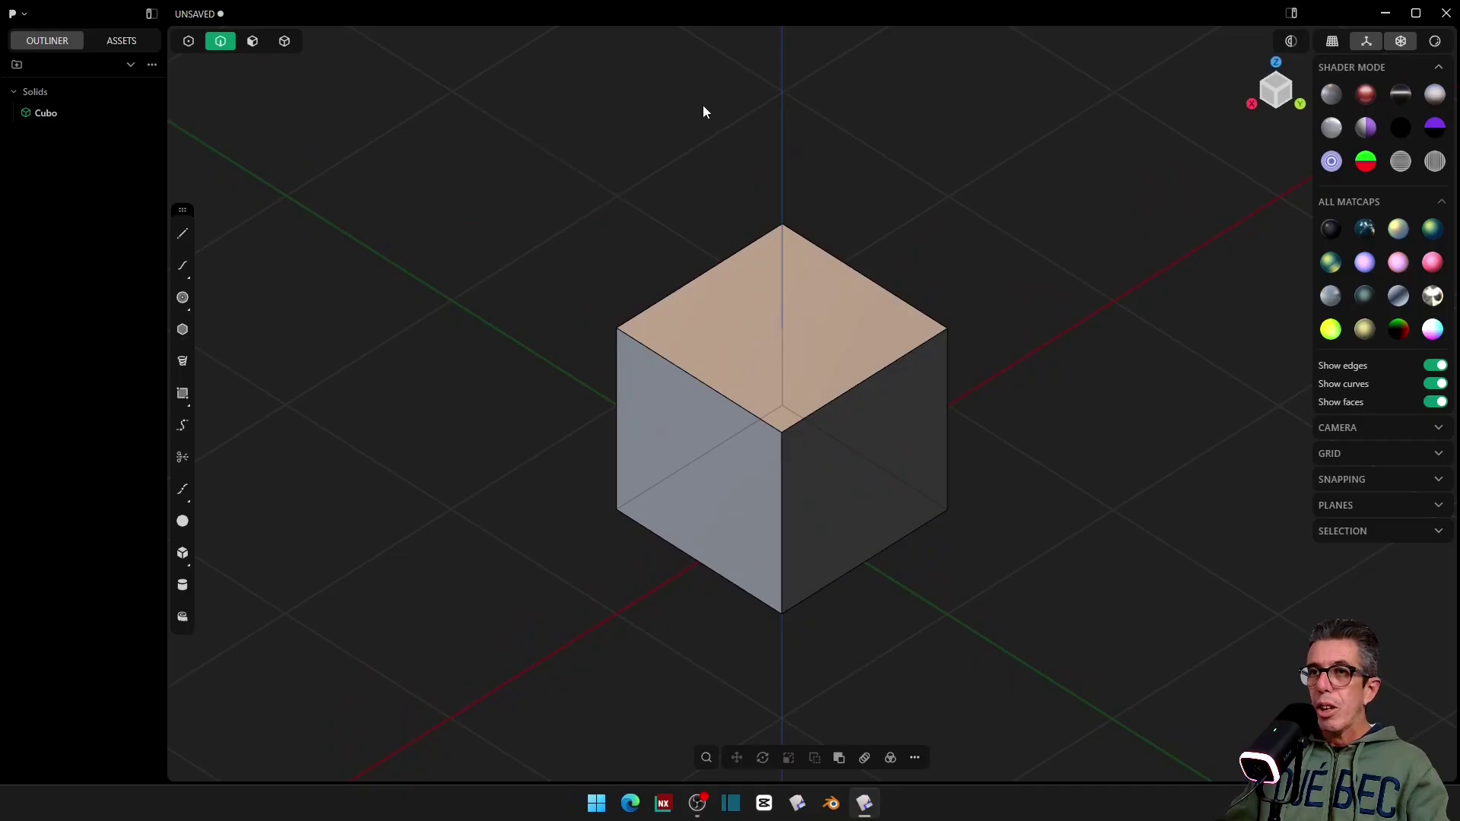
left_click_drag(703, 105, 410, 263)
scroll(413, 254, "down", 1)
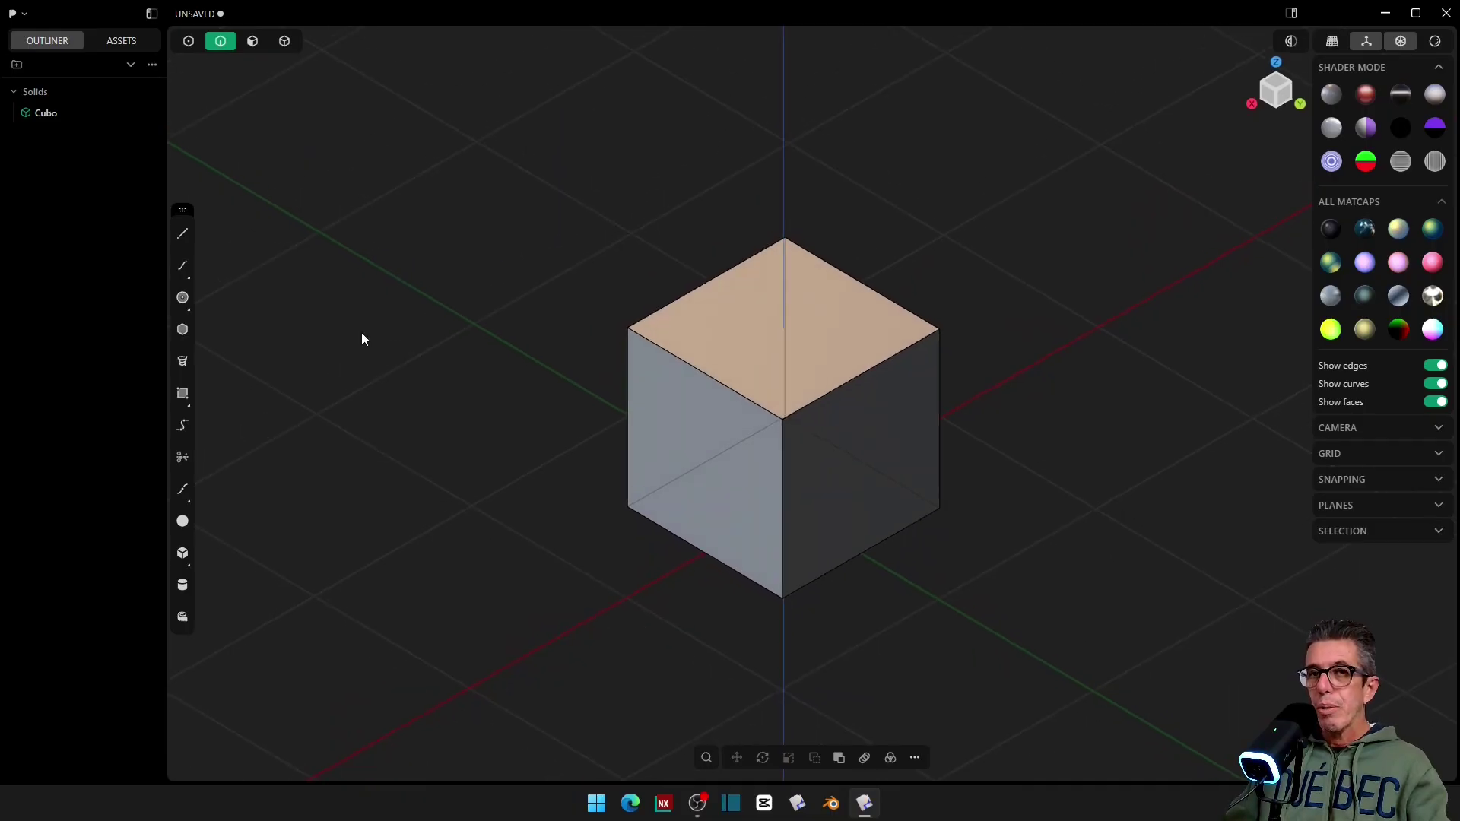
middle_click_drag(390, 328, 323, 310)
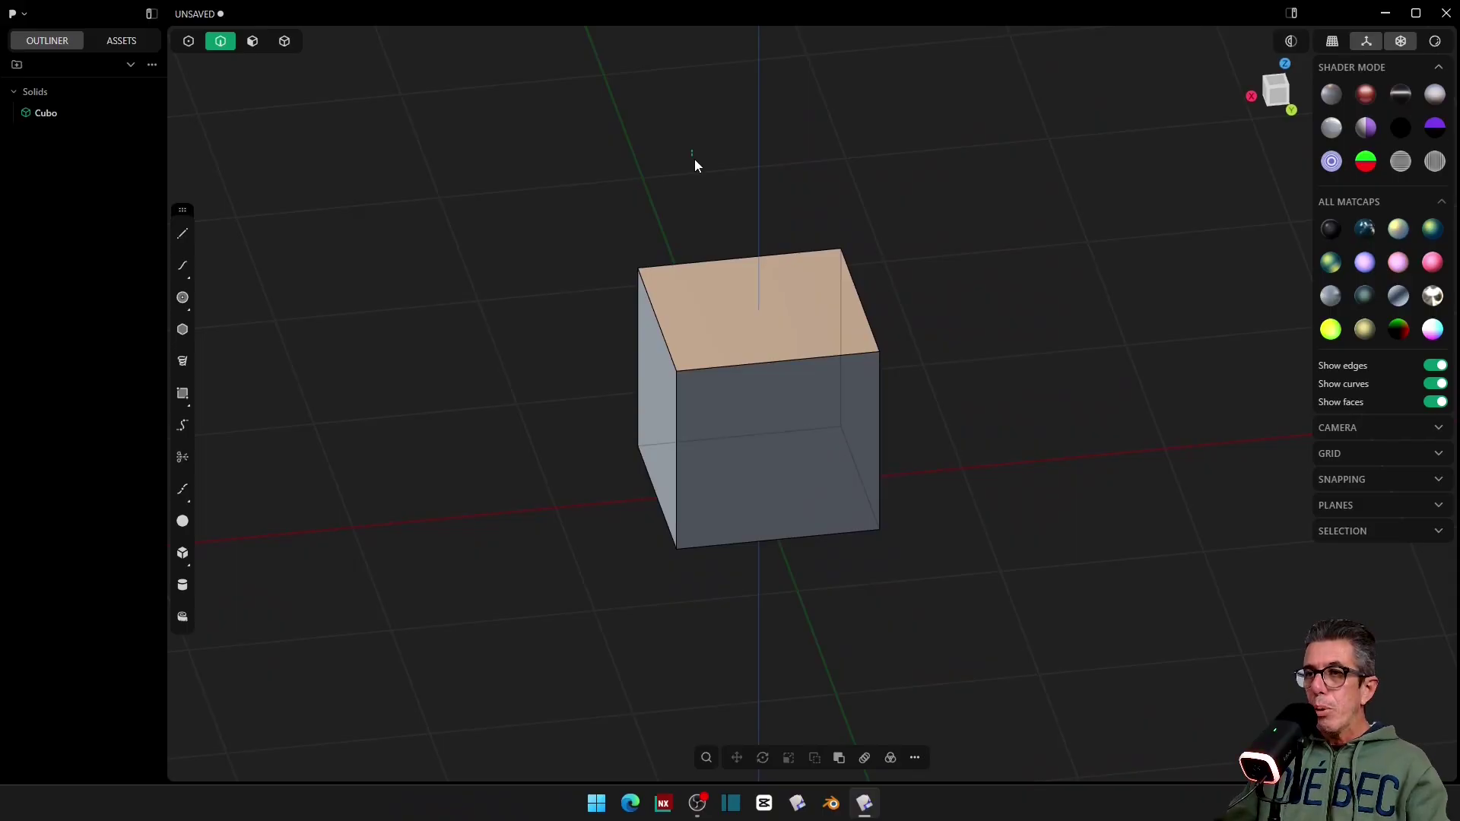
Step: Compare an enclosing and a crossing selection box over the cube's middle, and open a fillet on the four horizontal edges crossed
left_click_drag(727, 239, 829, 618)
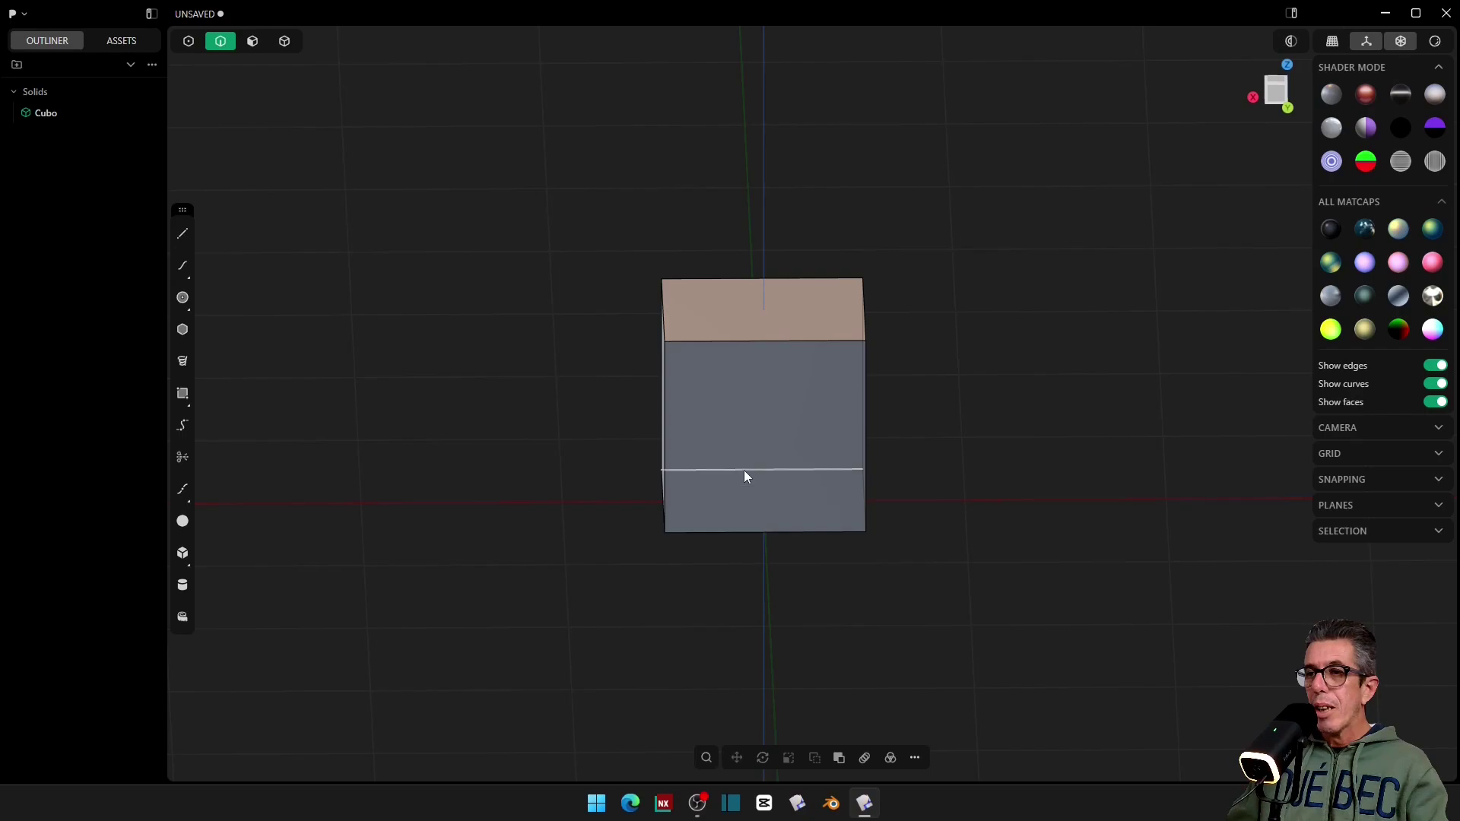
left_click_drag(819, 623, 688, 227)
key("f")
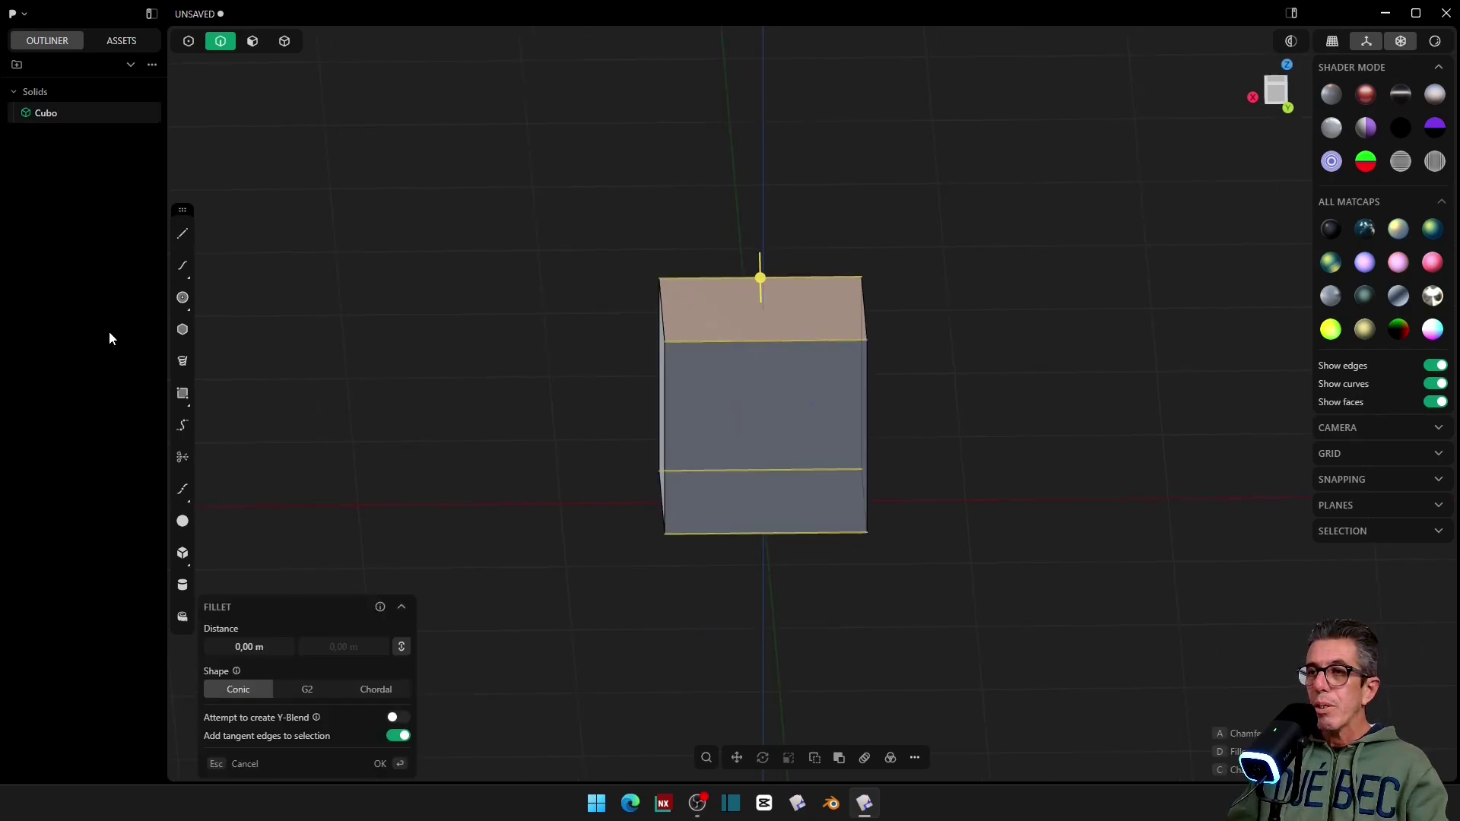
Step: Try enclosing boxes over the cube's middle, one side and whole body, plus a crossing box over its lower corner
left_click_drag(697, 226, 863, 667)
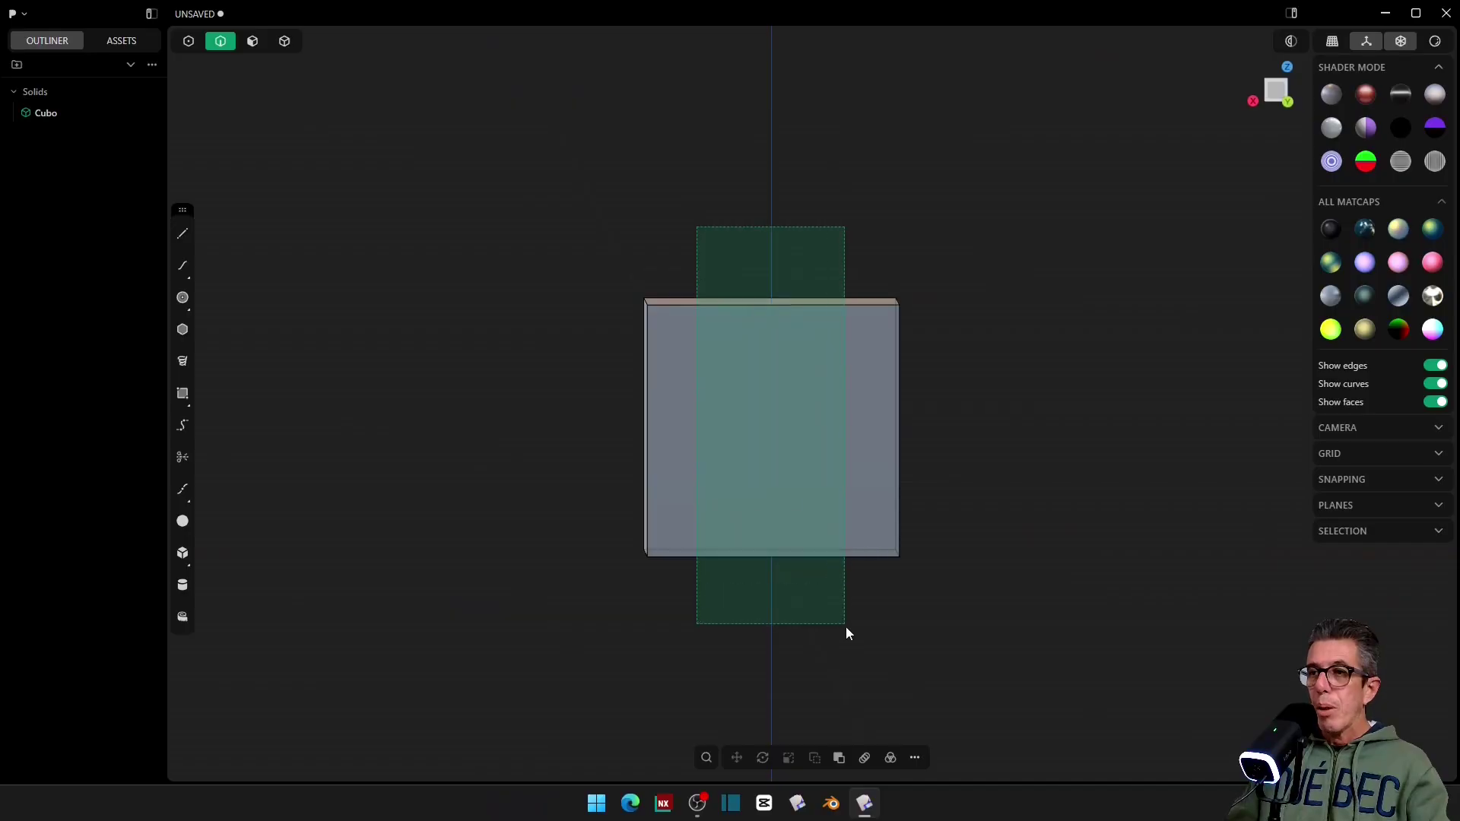
left_click_drag(823, 154, 997, 637)
middle_click_drag(1086, 499, 1020, 453)
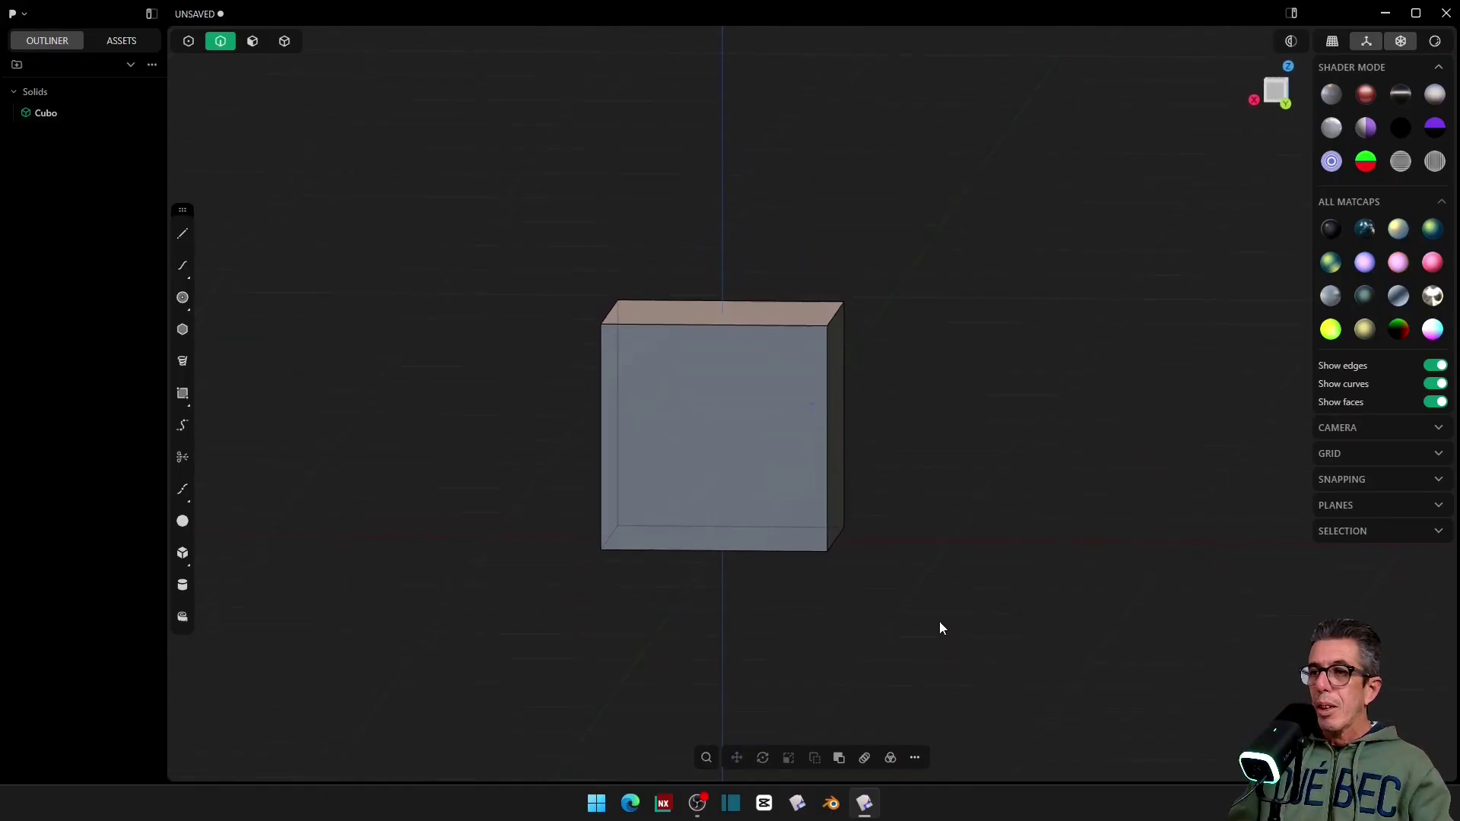
left_click_drag(1000, 732, 763, 368)
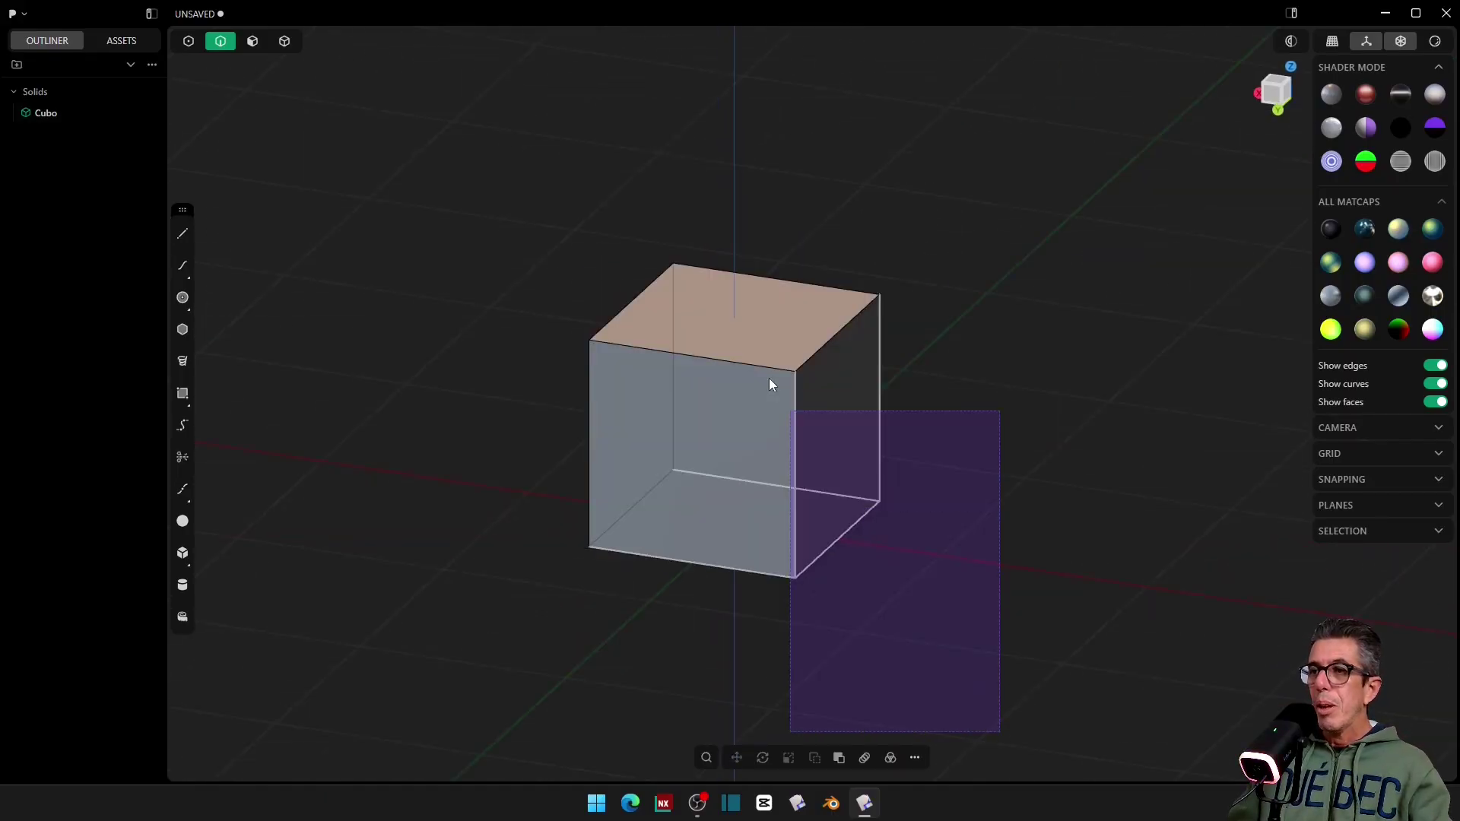
left_click_drag(437, 154, 970, 633)
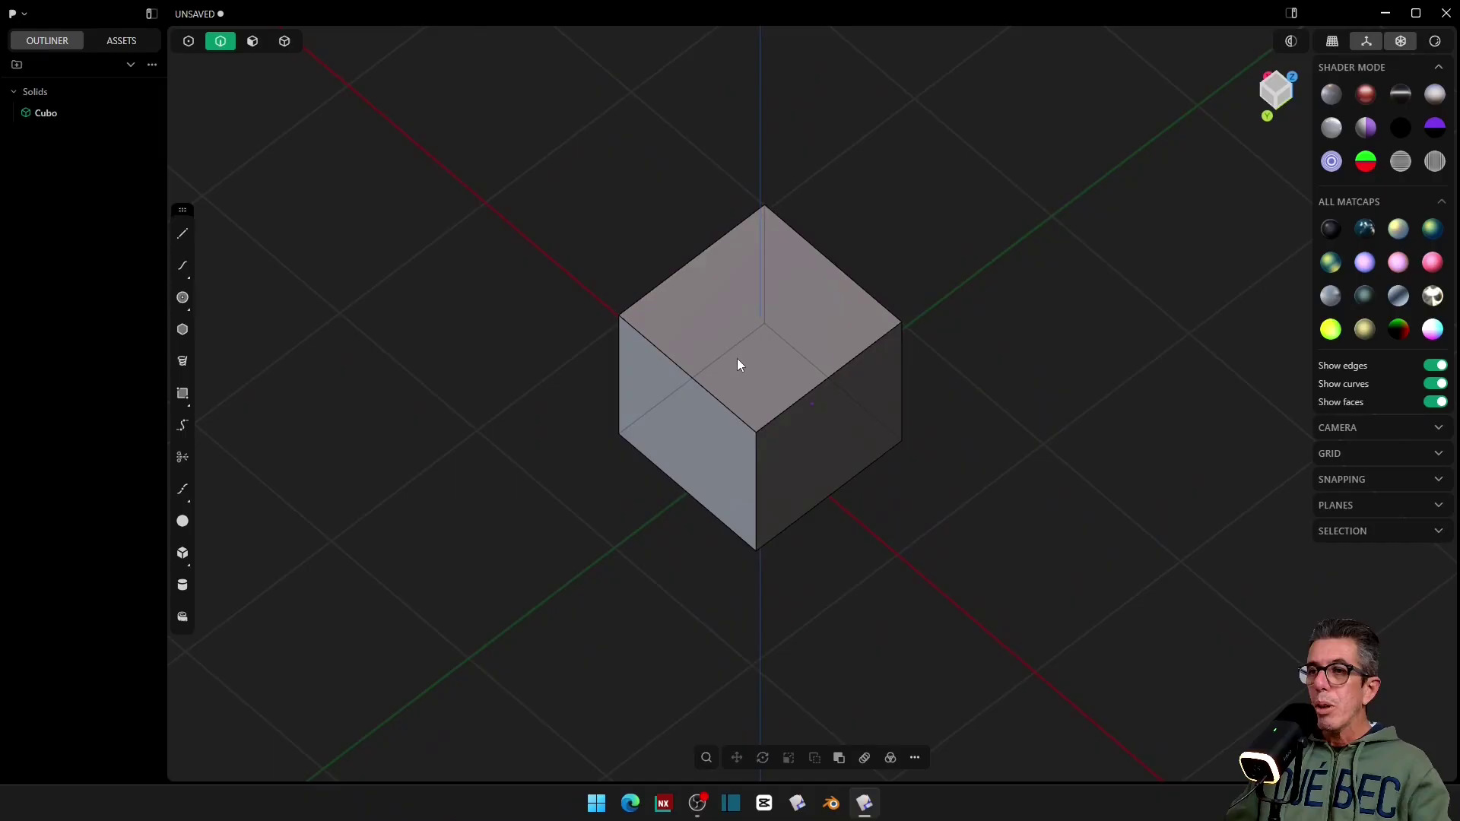
Step: Try picking individual edges of the cube with single picks and small selection boxes, clearing the selection between attempts
mouse_move(740, 366)
left_mouse_down()
mouse_move(801, 489)
mouse_move(727, 391)
left_mouse_up()
key("Escape")
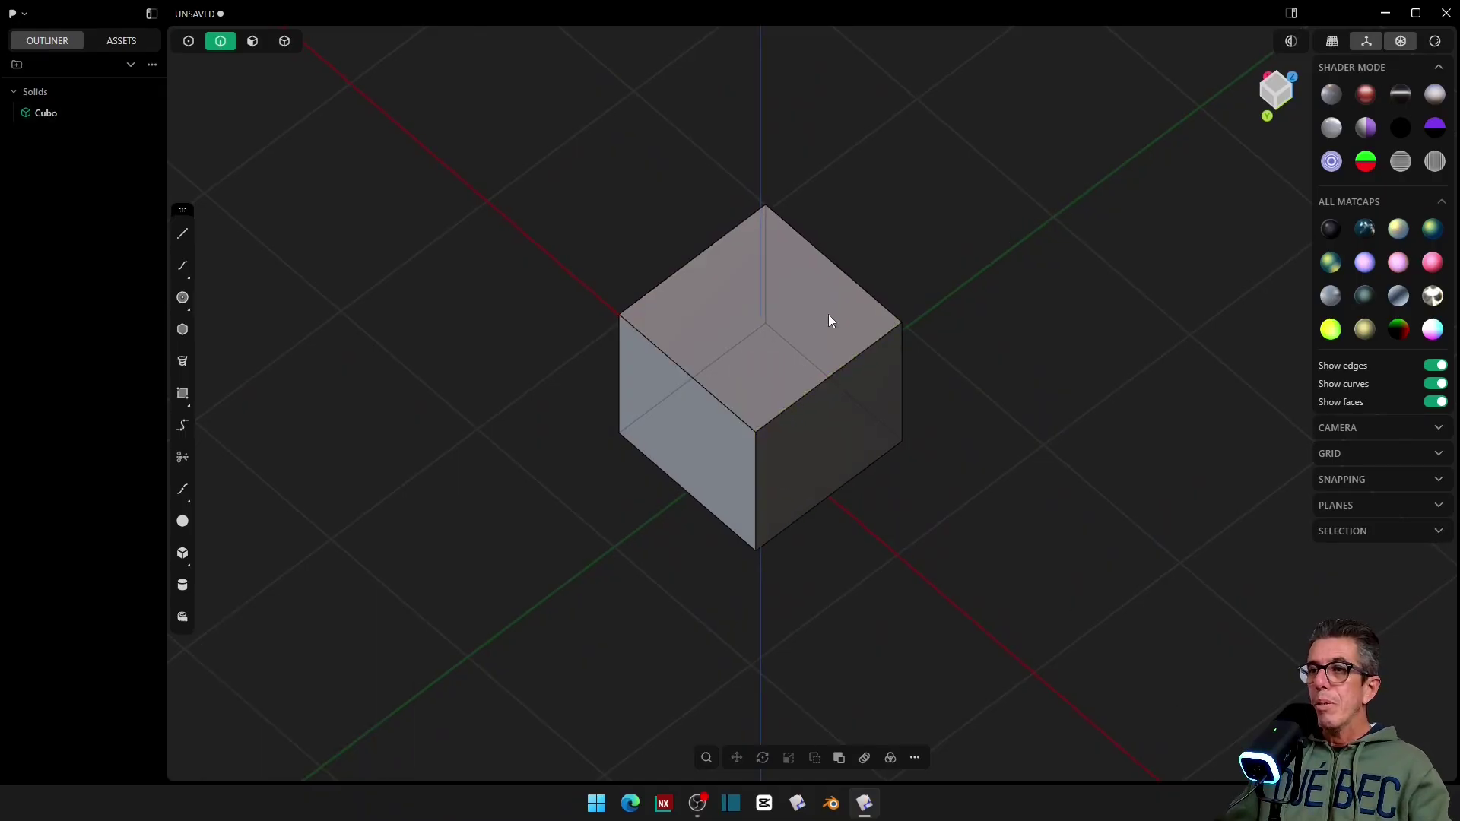
left_click(764, 316)
key("Escape")
left_click_drag(922, 249, 805, 295)
mouse_move(627, 236)
left_mouse_down()
mouse_move(747, 294)
mouse_move(611, 223)
left_mouse_up()
key("Escape")
left_click_drag(652, 518, 514, 315)
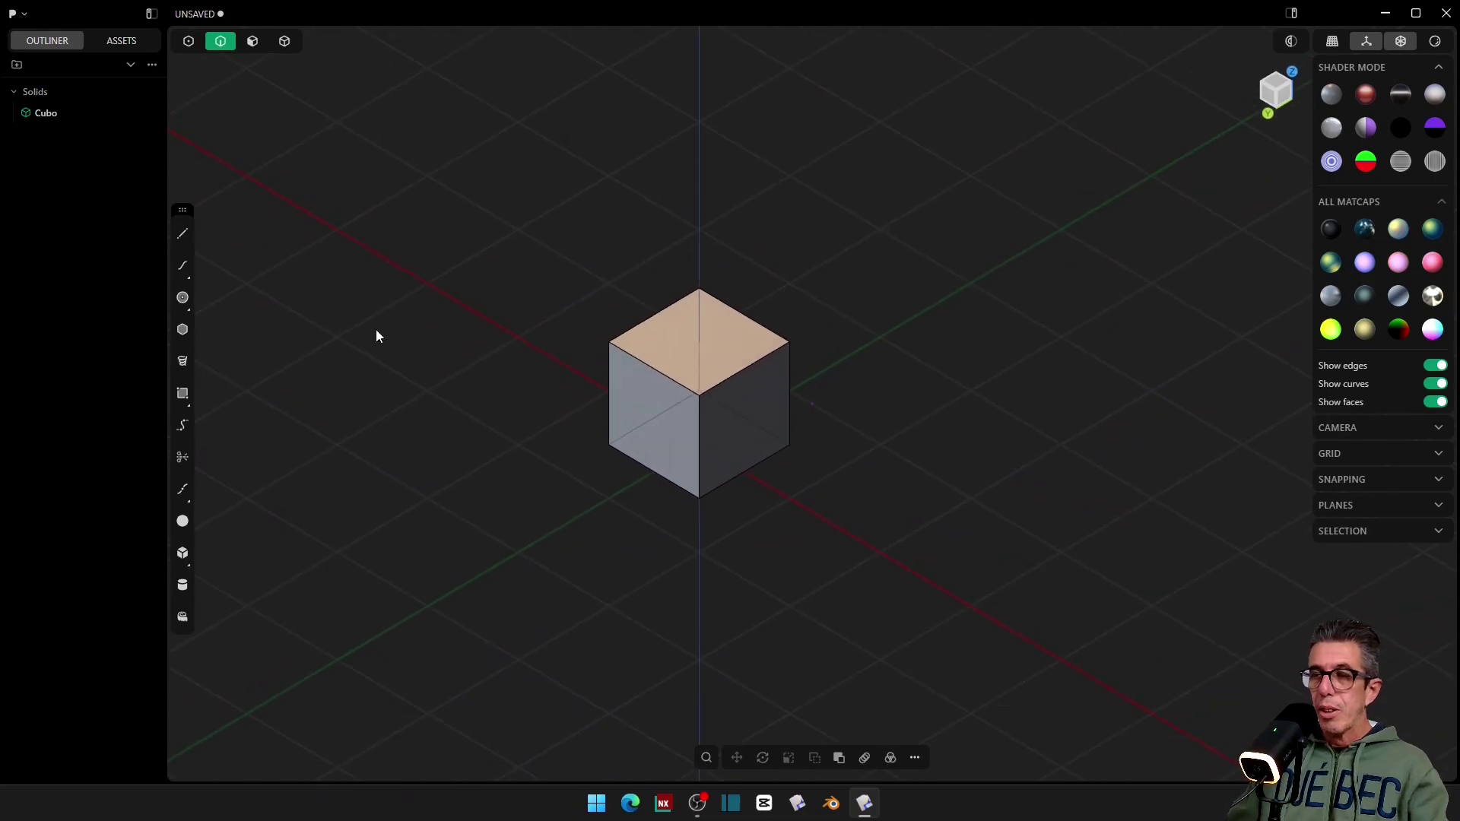
Step: Select all of the cube's edges with one enclosing box and try the Fillet command on them twice
left_click_drag(545, 235, 908, 575)
key("f")
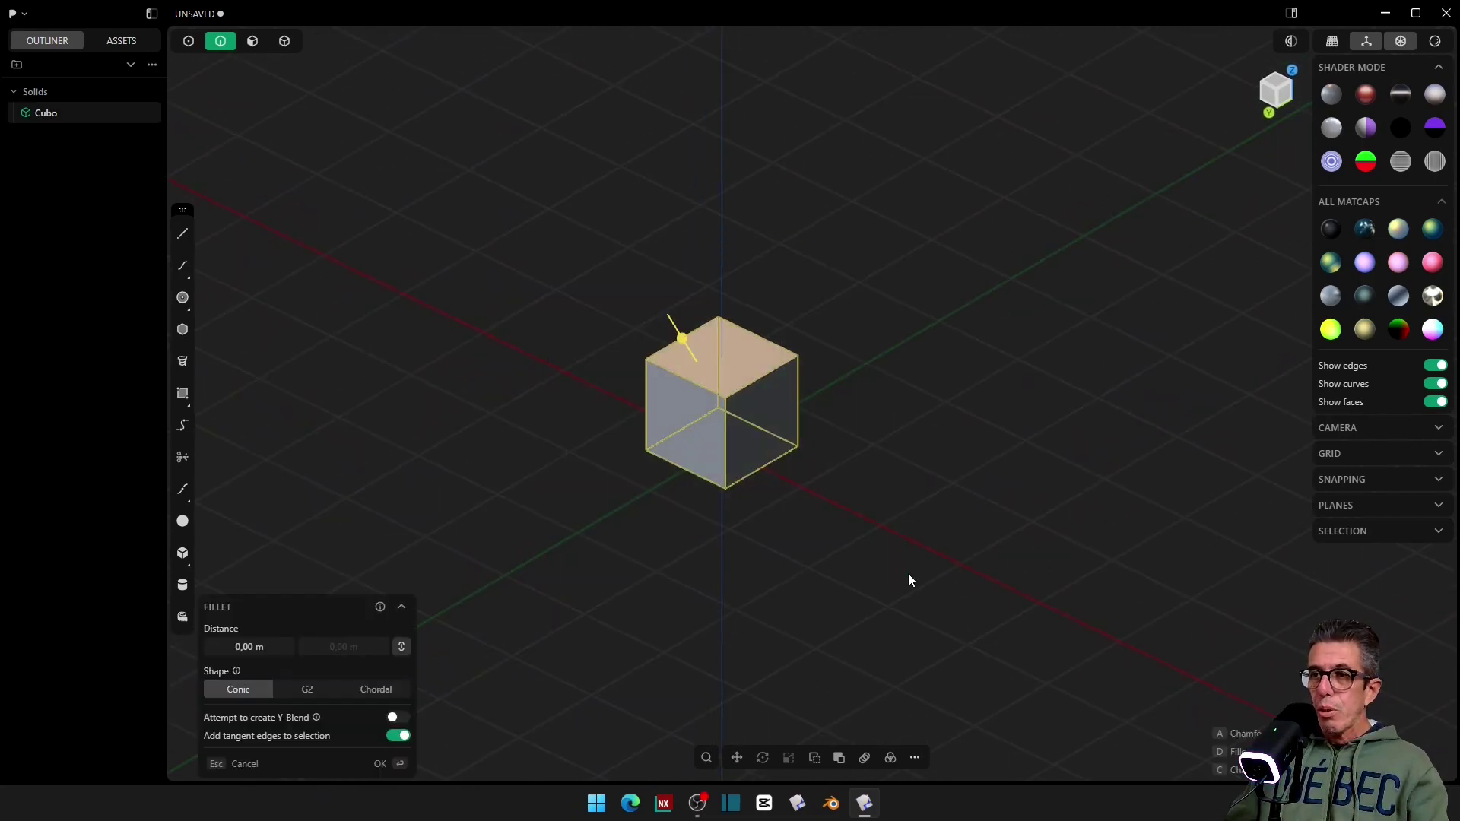
key("Escape")
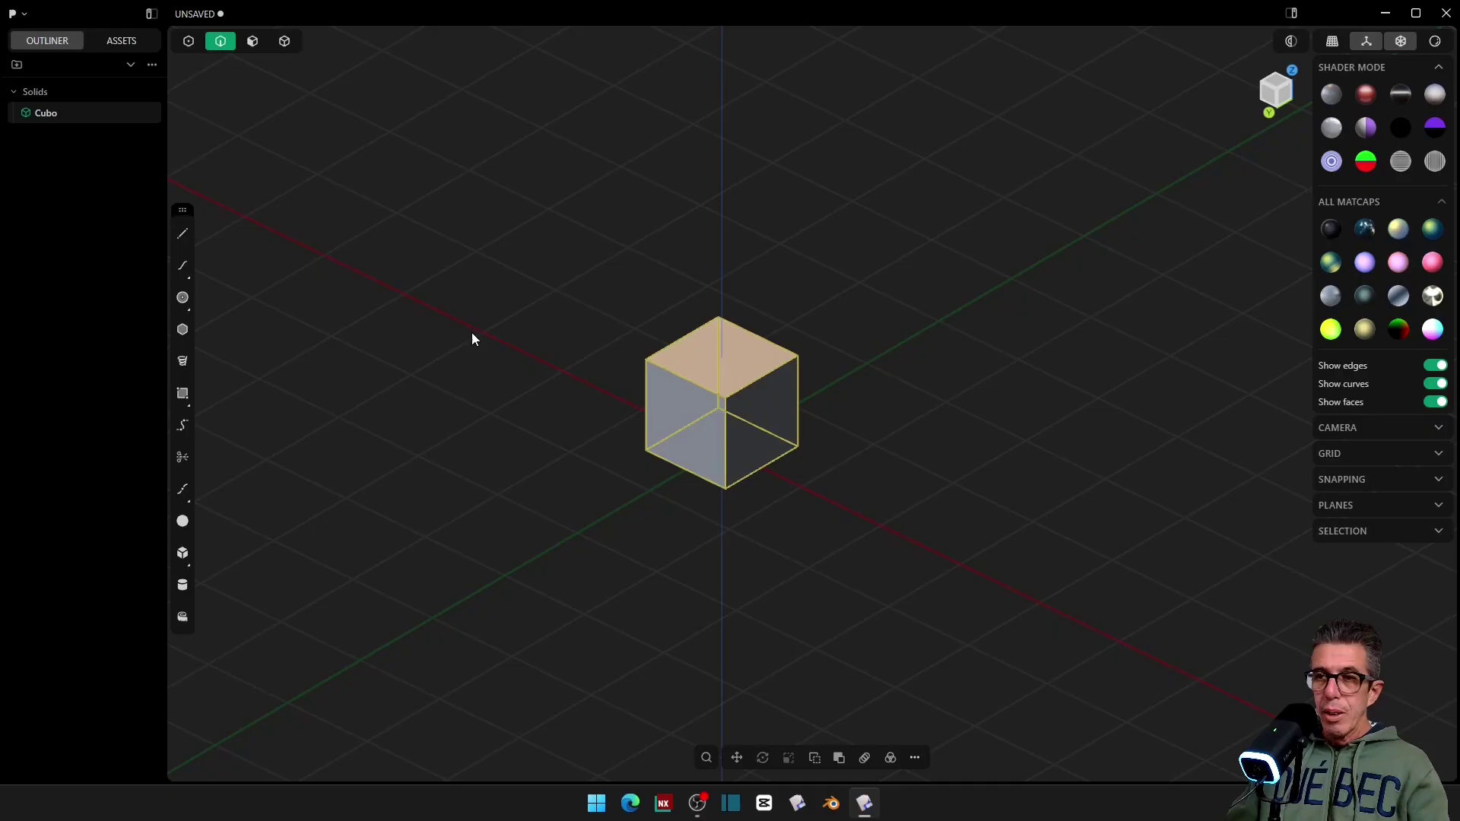
key("f")
key("Escape")
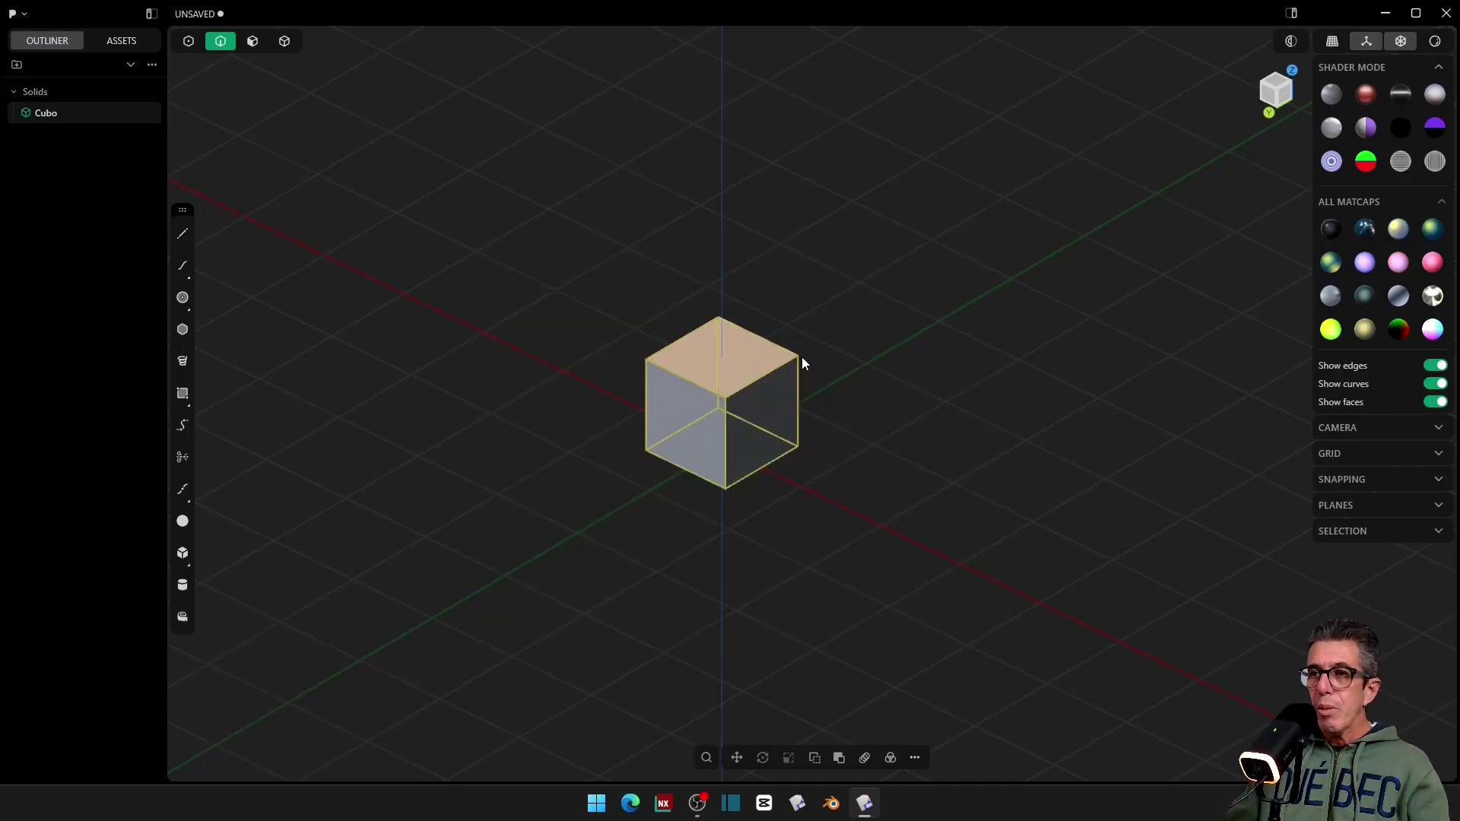
Step: With all selection modes enabled, try pushing the cube's top face about 0.28 m with an adjacent angle of about 44.3
left_click(191, 52)
key("5")
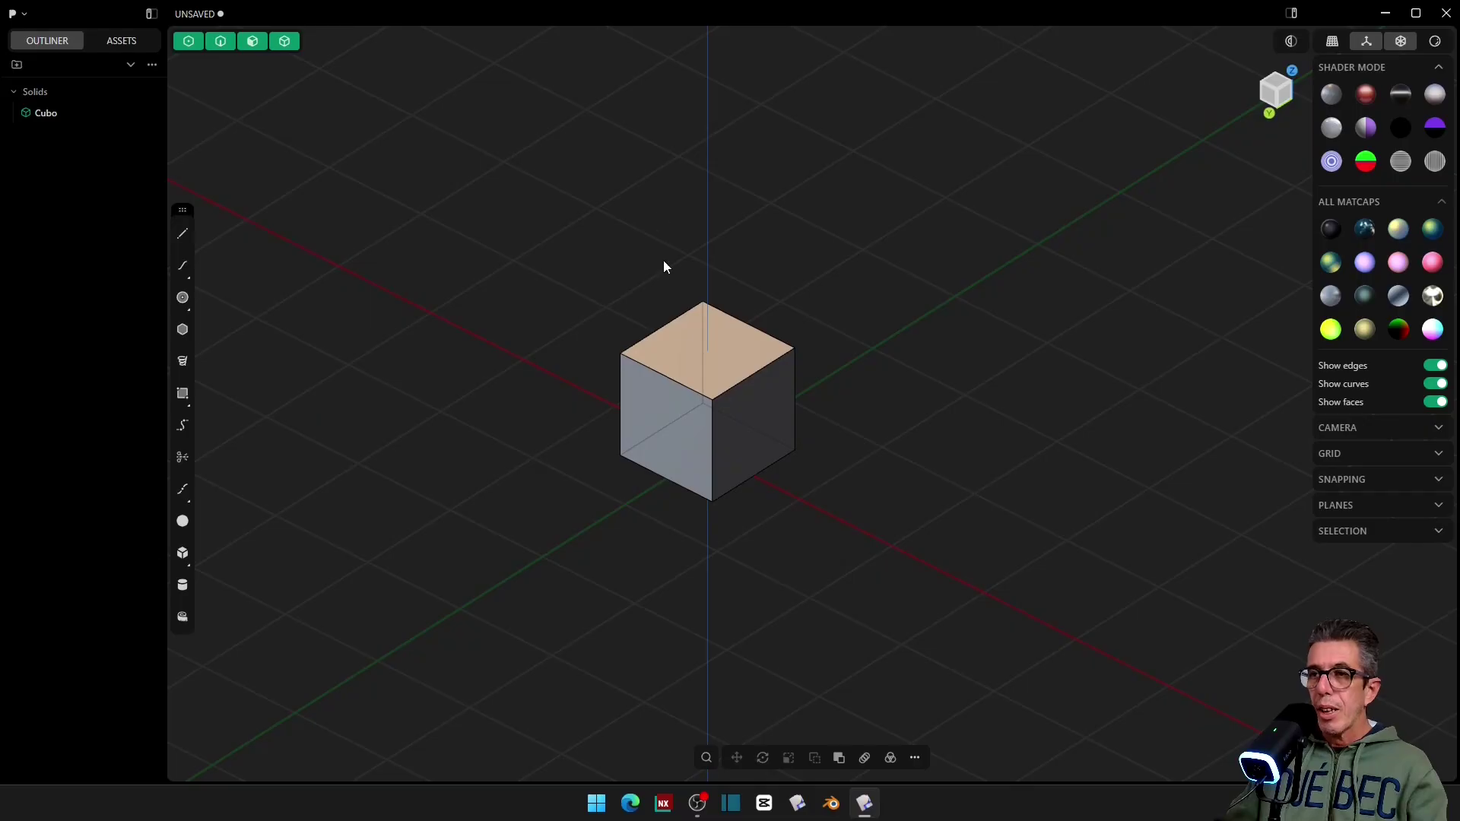
left_click(696, 340)
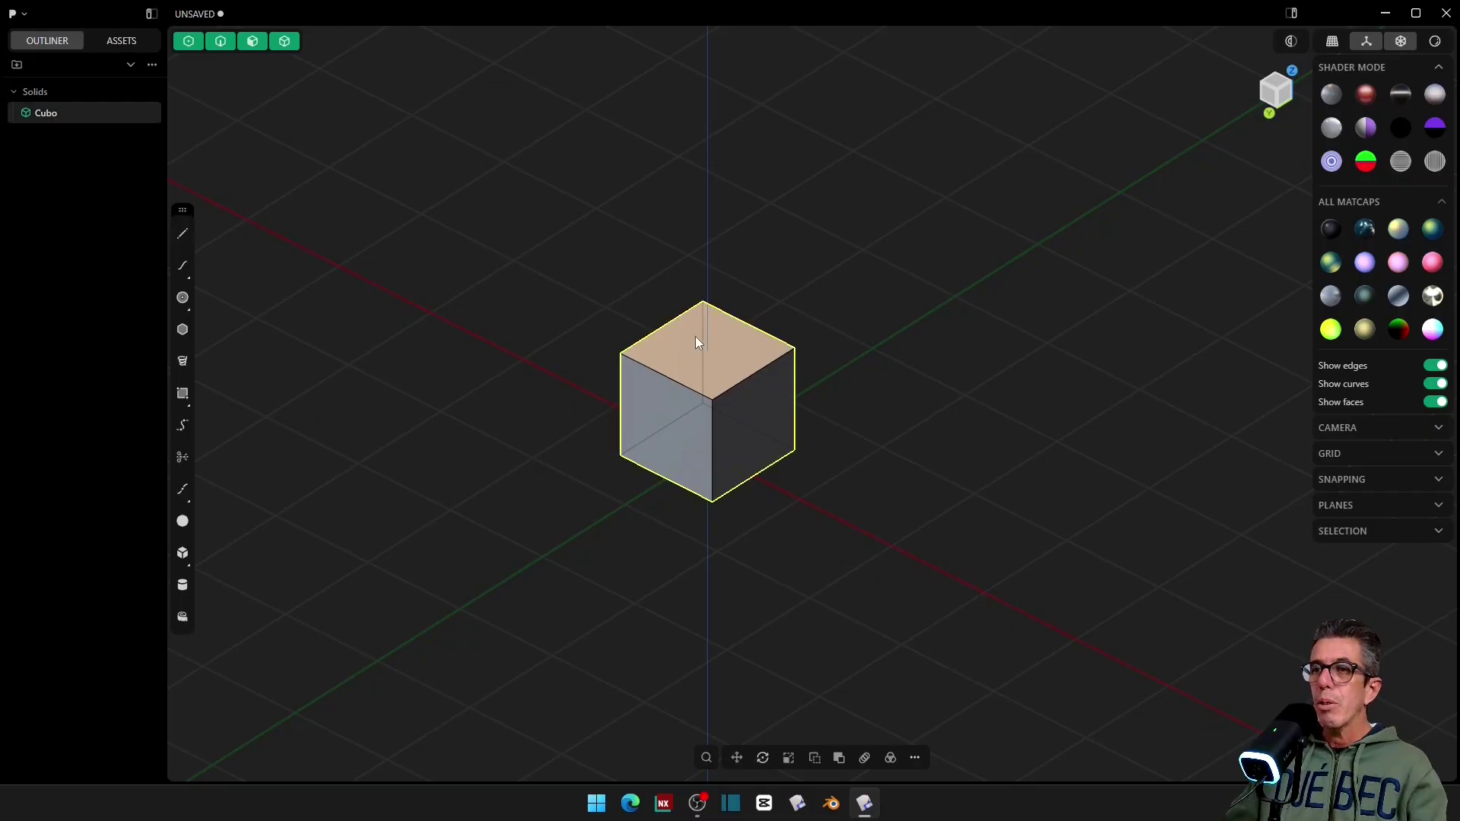
left_click(694, 337)
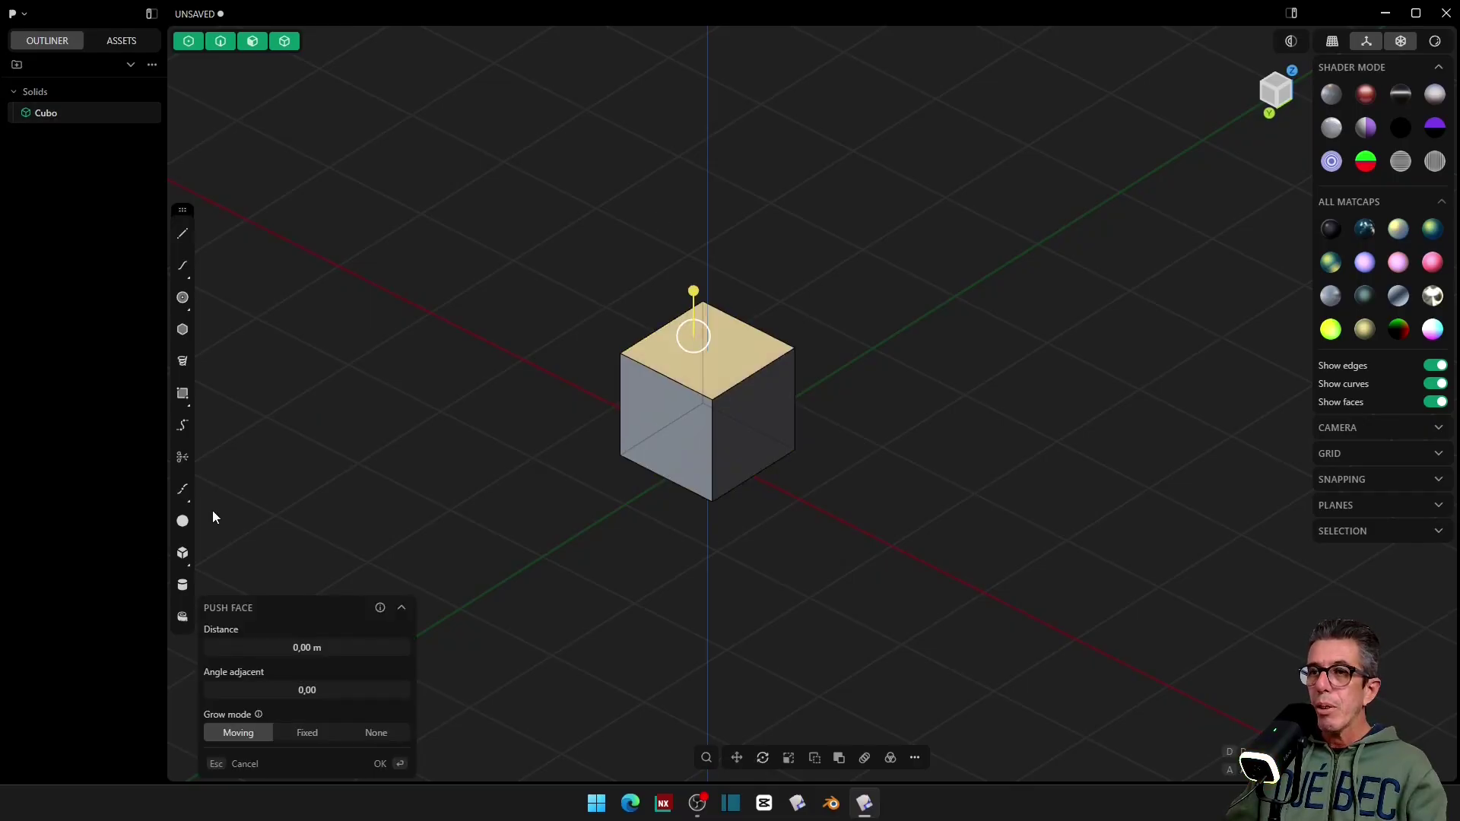
mouse_move(694, 292)
left_mouse_down()
mouse_move(694, 260)
mouse_move(705, 326)
mouse_move(710, 303)
left_mouse_up()
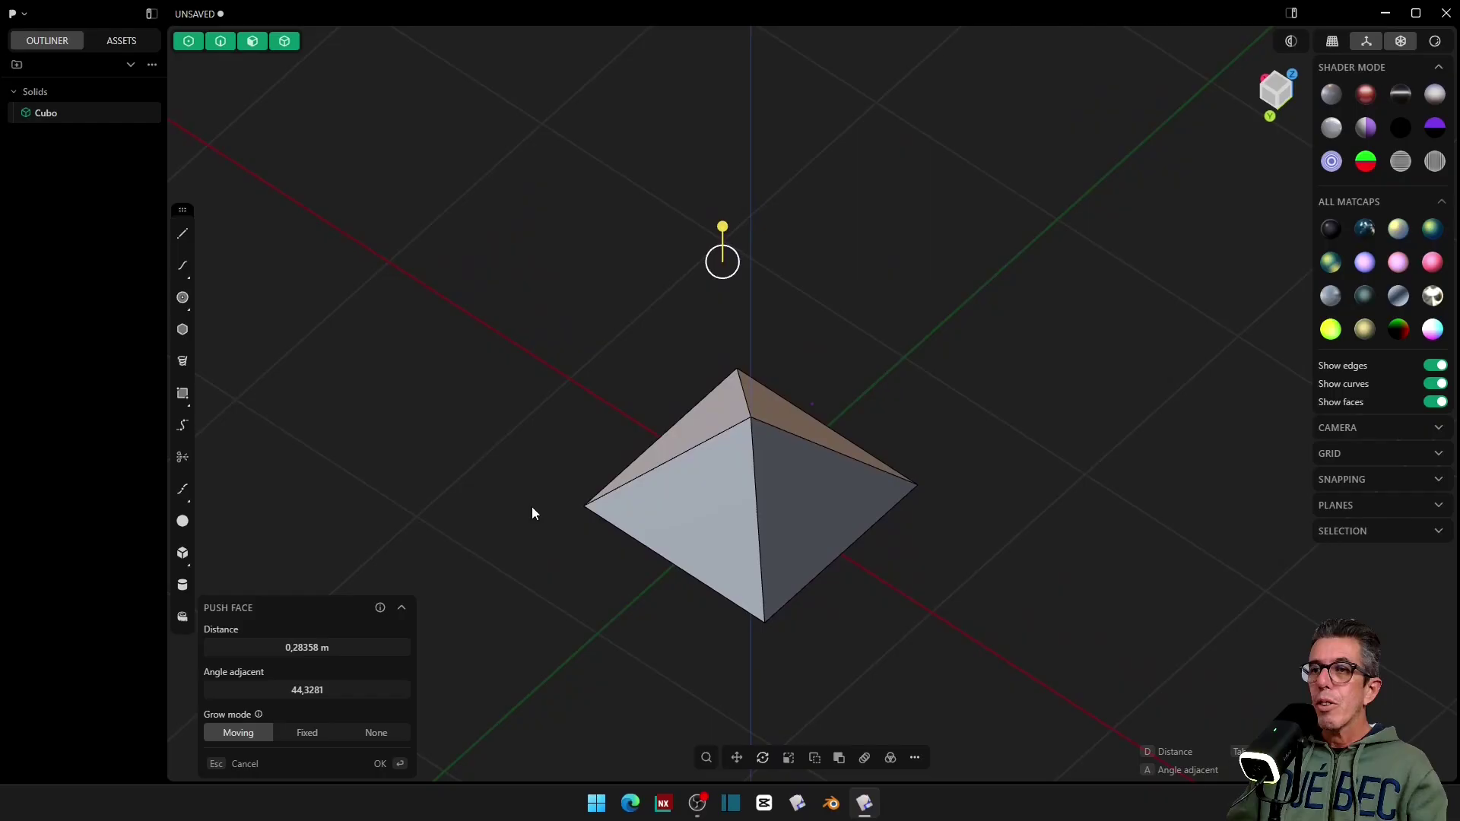
key("Escape")
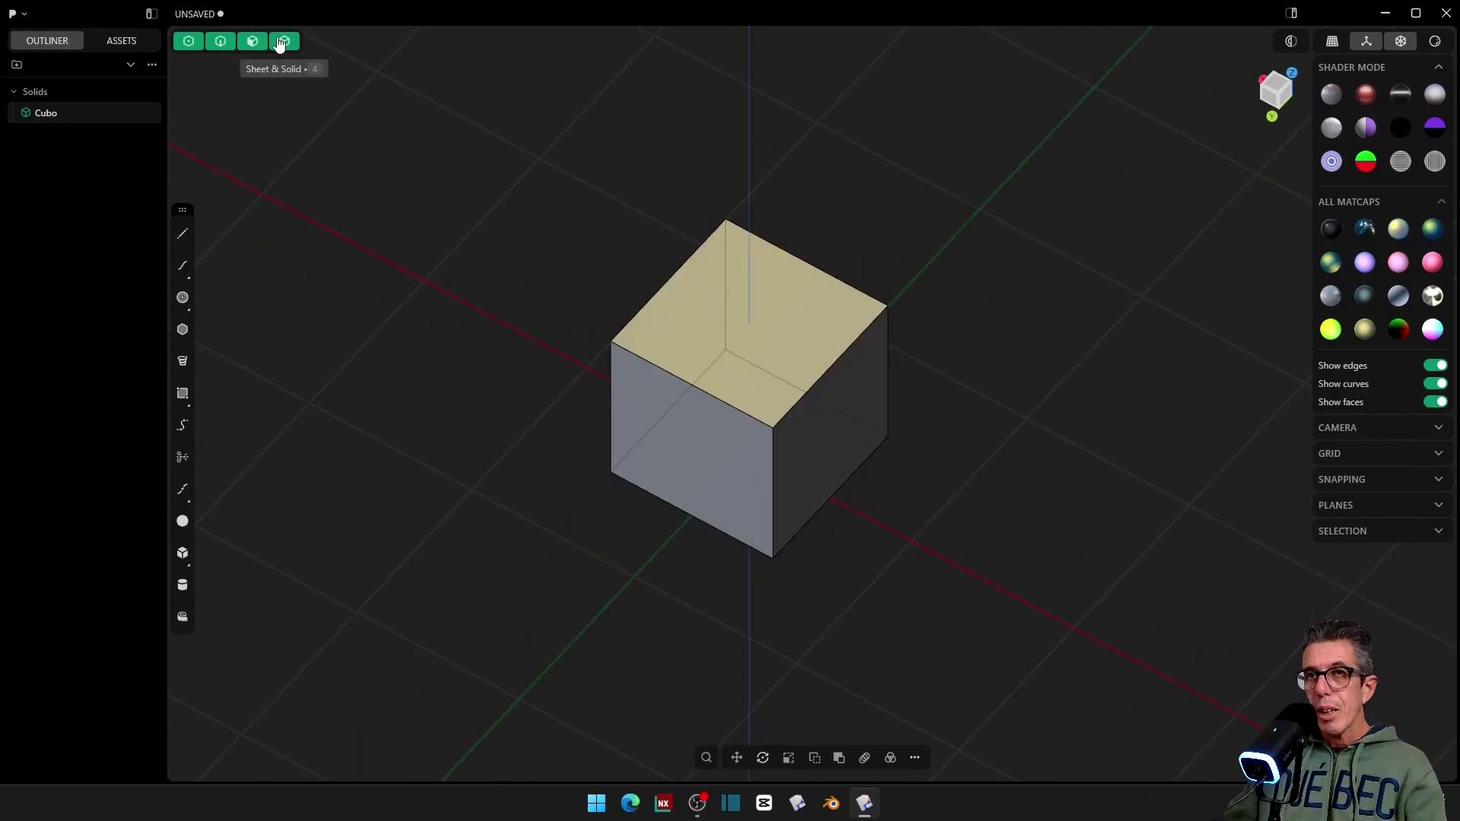
Step: Restrict selection to faces only and try picking the cube's top face and one side face in turn
left_click(253, 41)
scroll(732, 338, "down", 2)
left_click(732, 338)
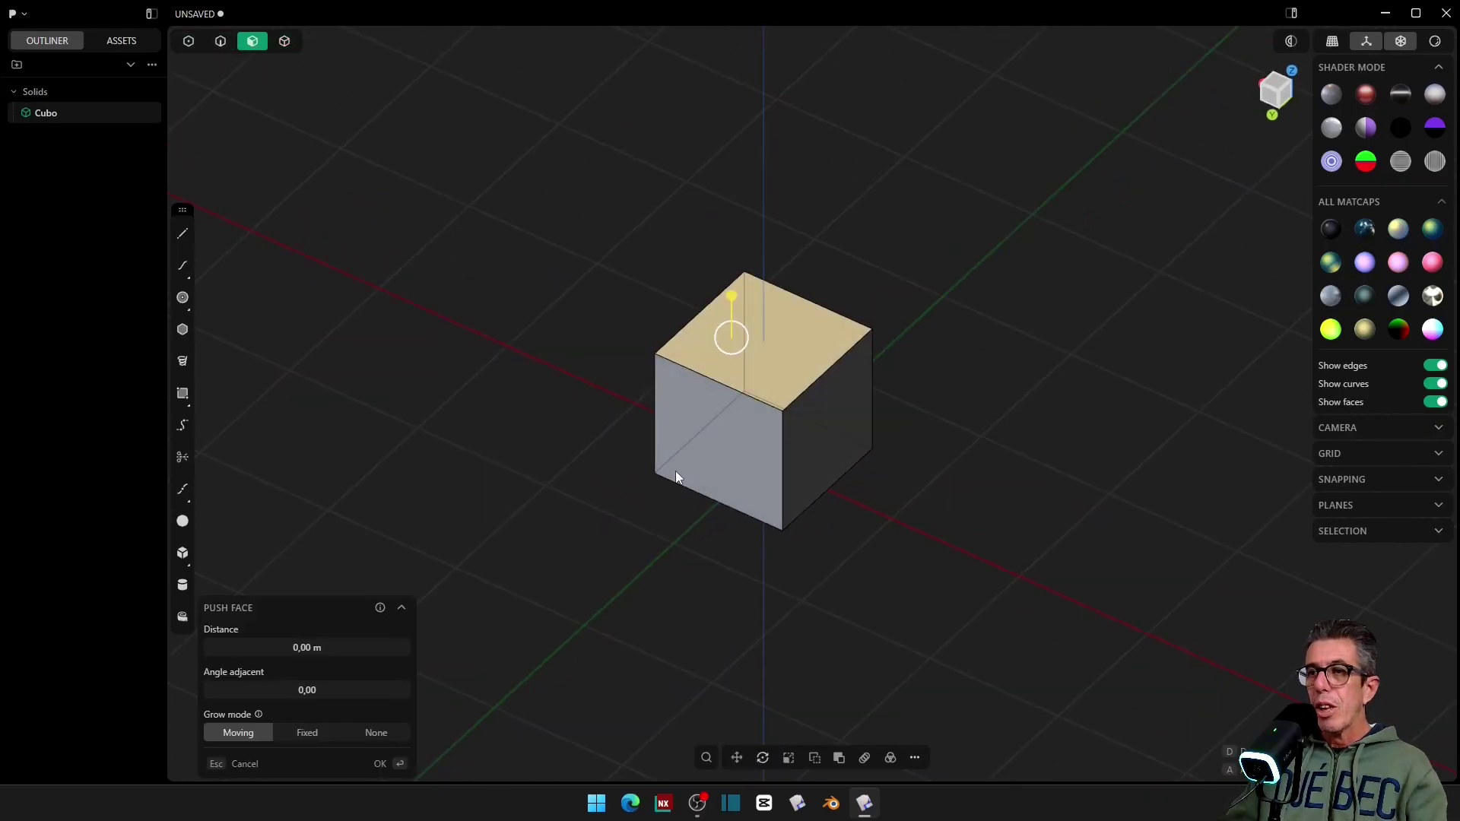
key("Escape")
left_click(706, 412)
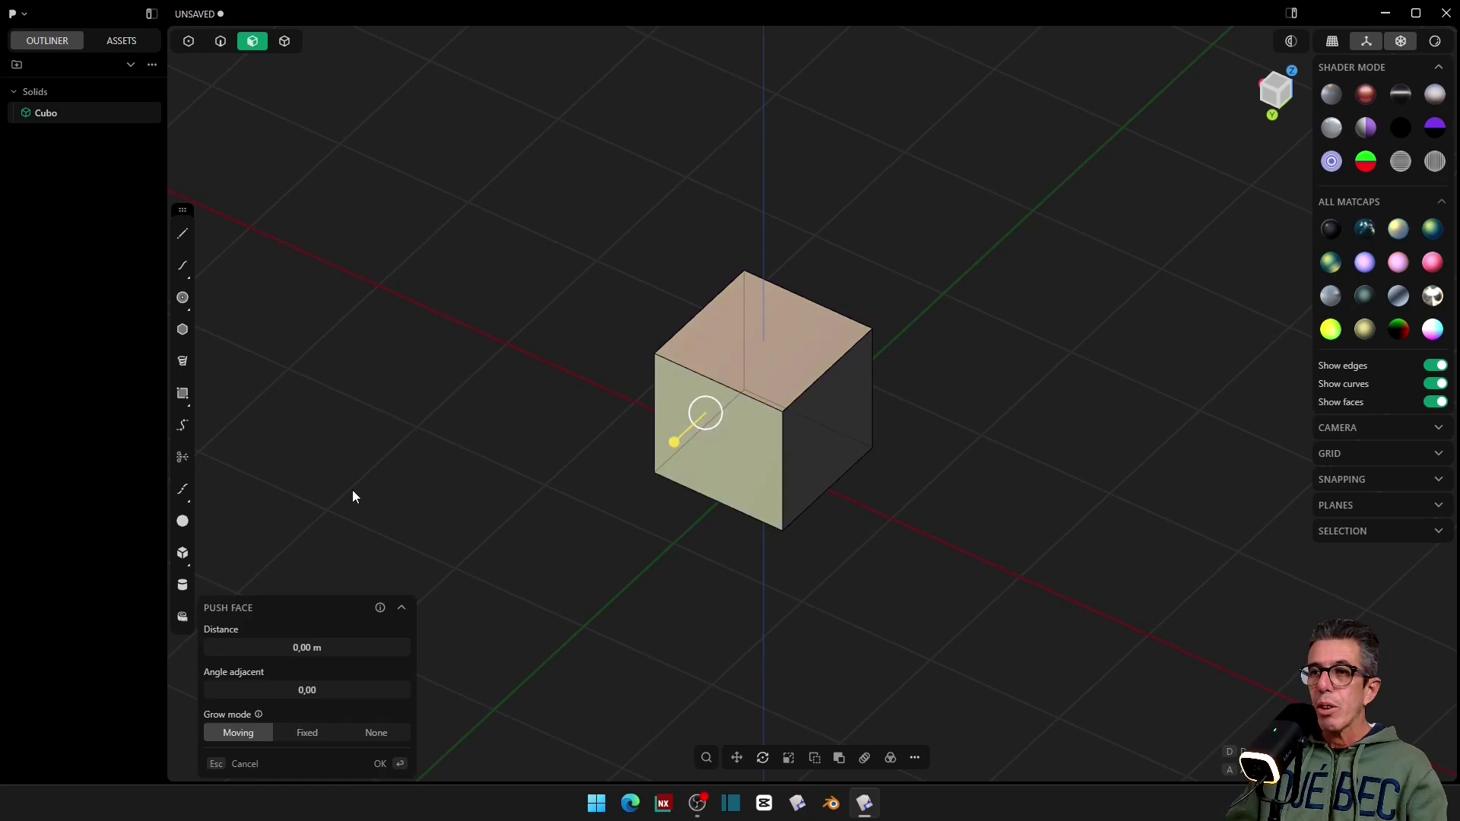
key("Escape")
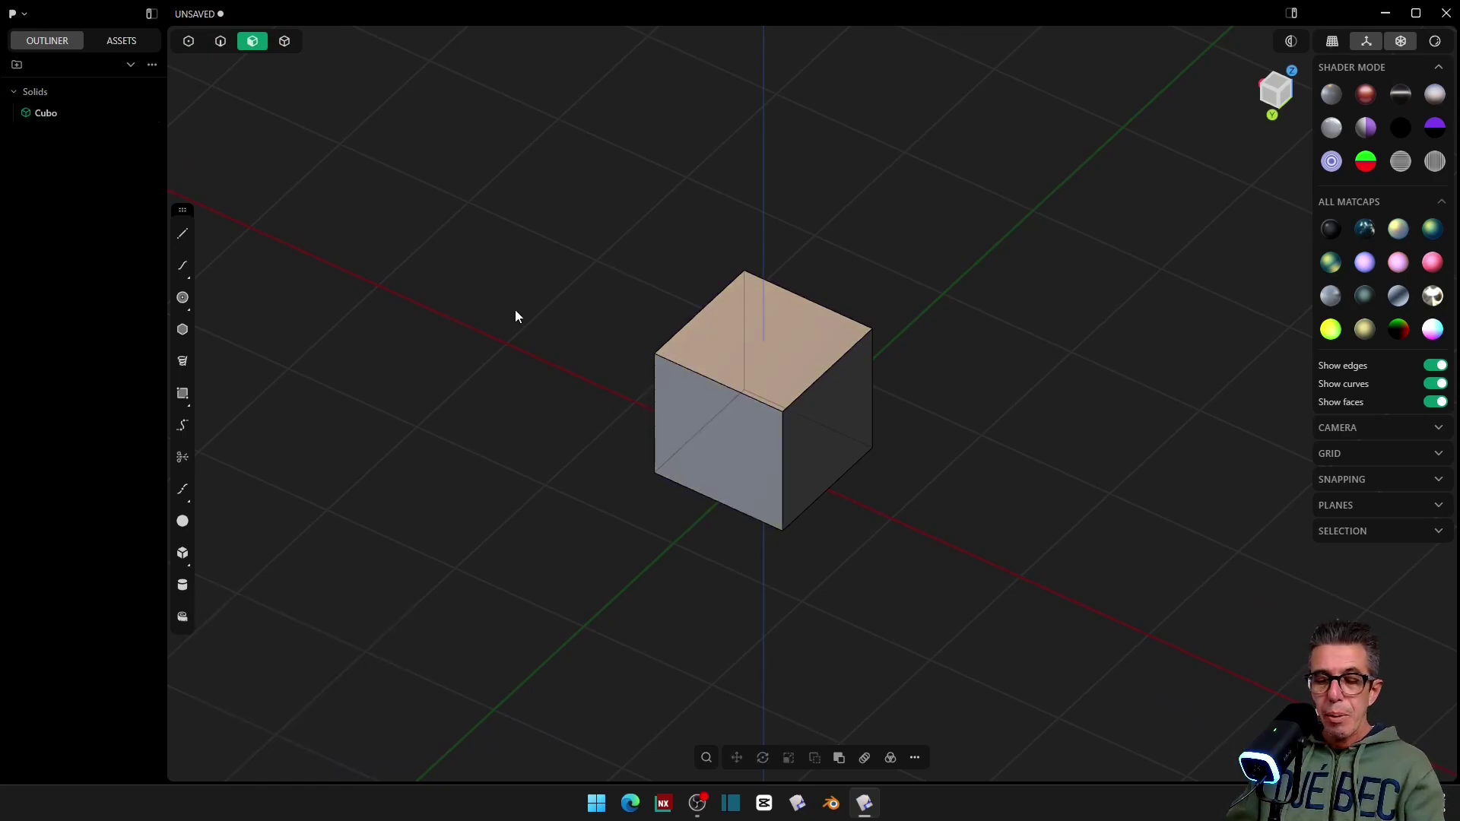
Step: Enable all selection modes again, select the whole cube and move it a short distance along the X axis
key("5")
scroll(517, 311, "down", 3)
scroll(516, 311, "up", 1)
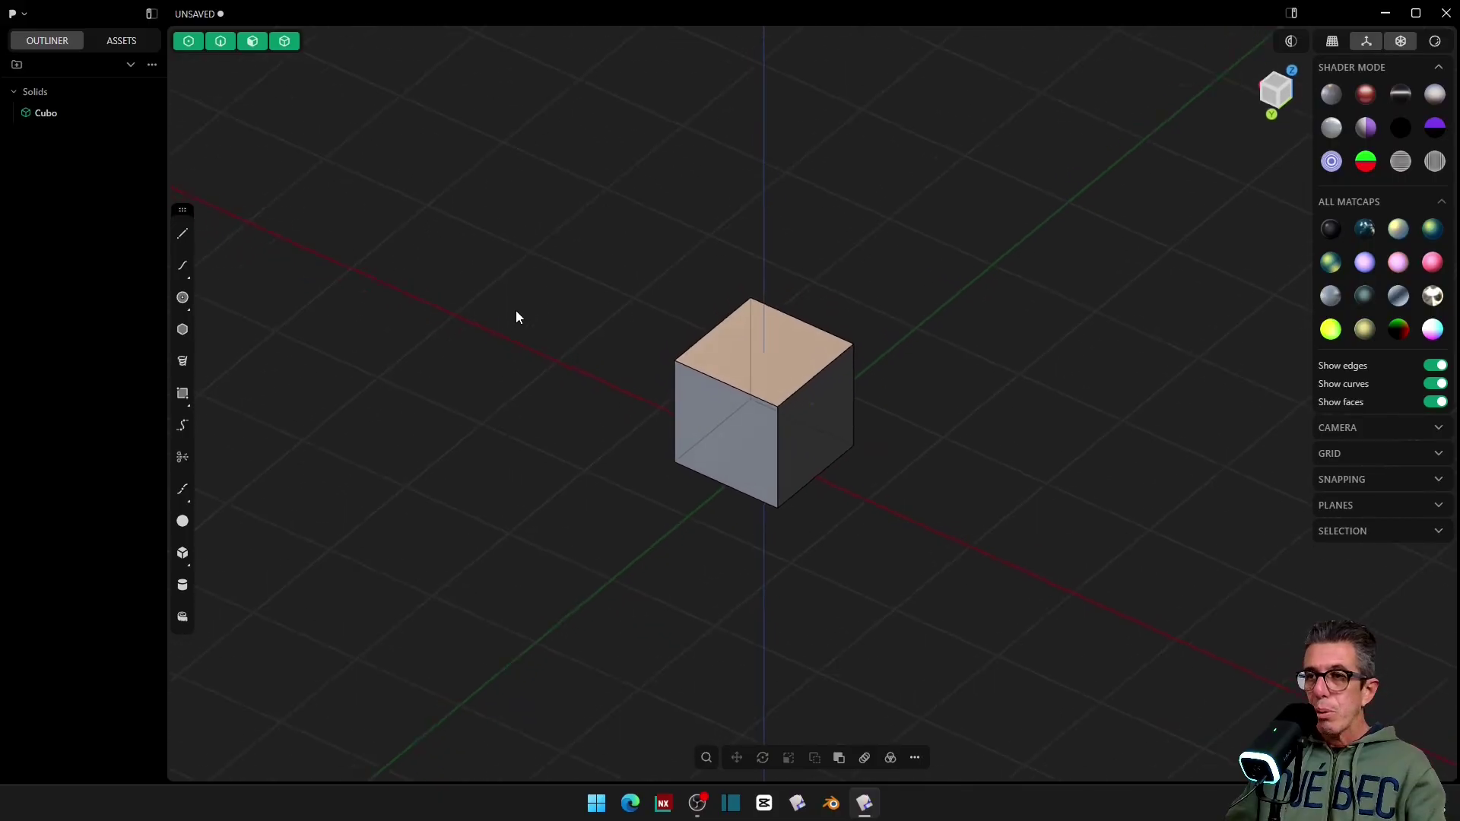
scroll(516, 314, "down", 2)
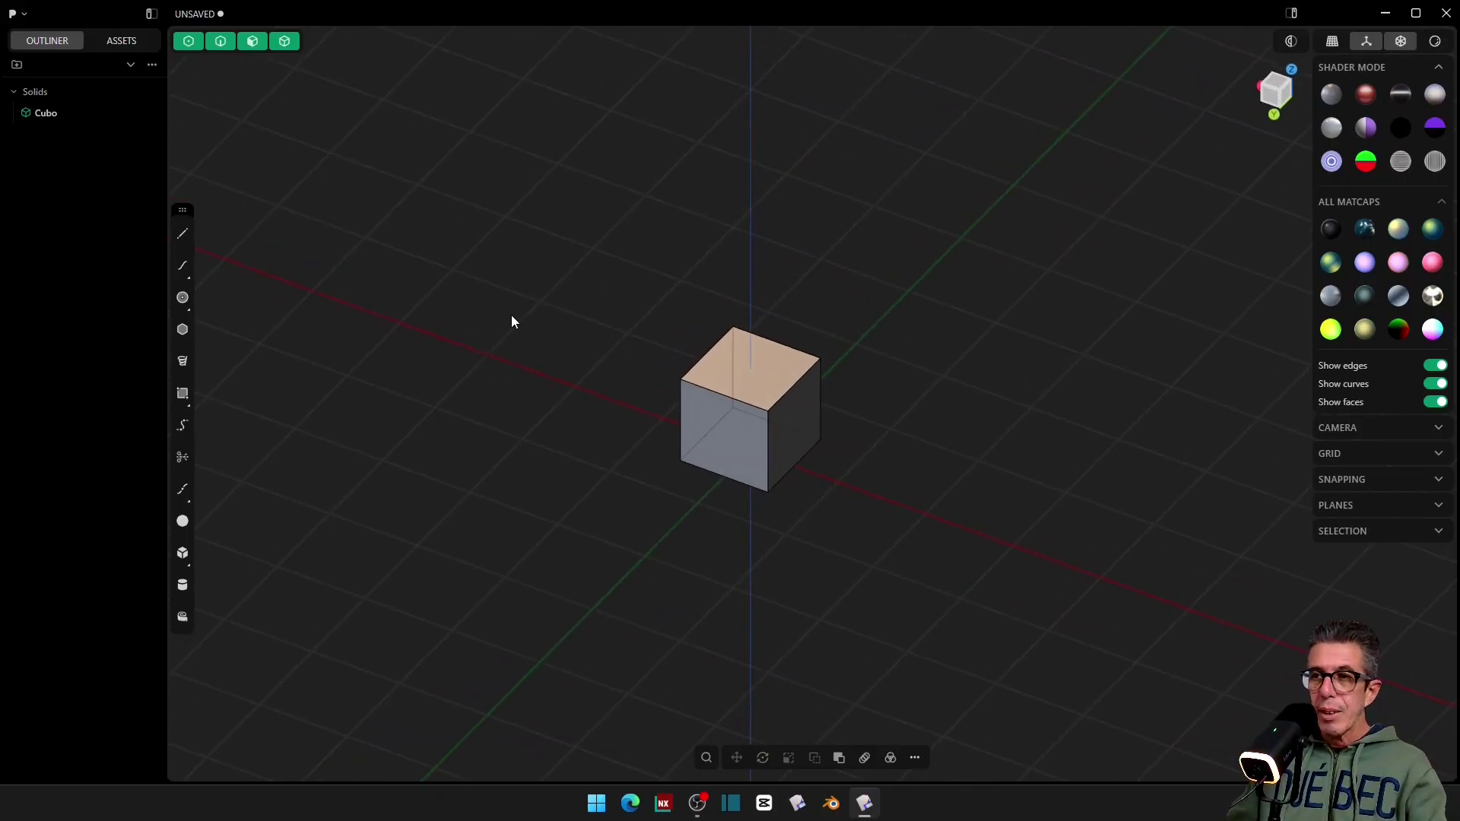
key("ctrl+a")
key("g")
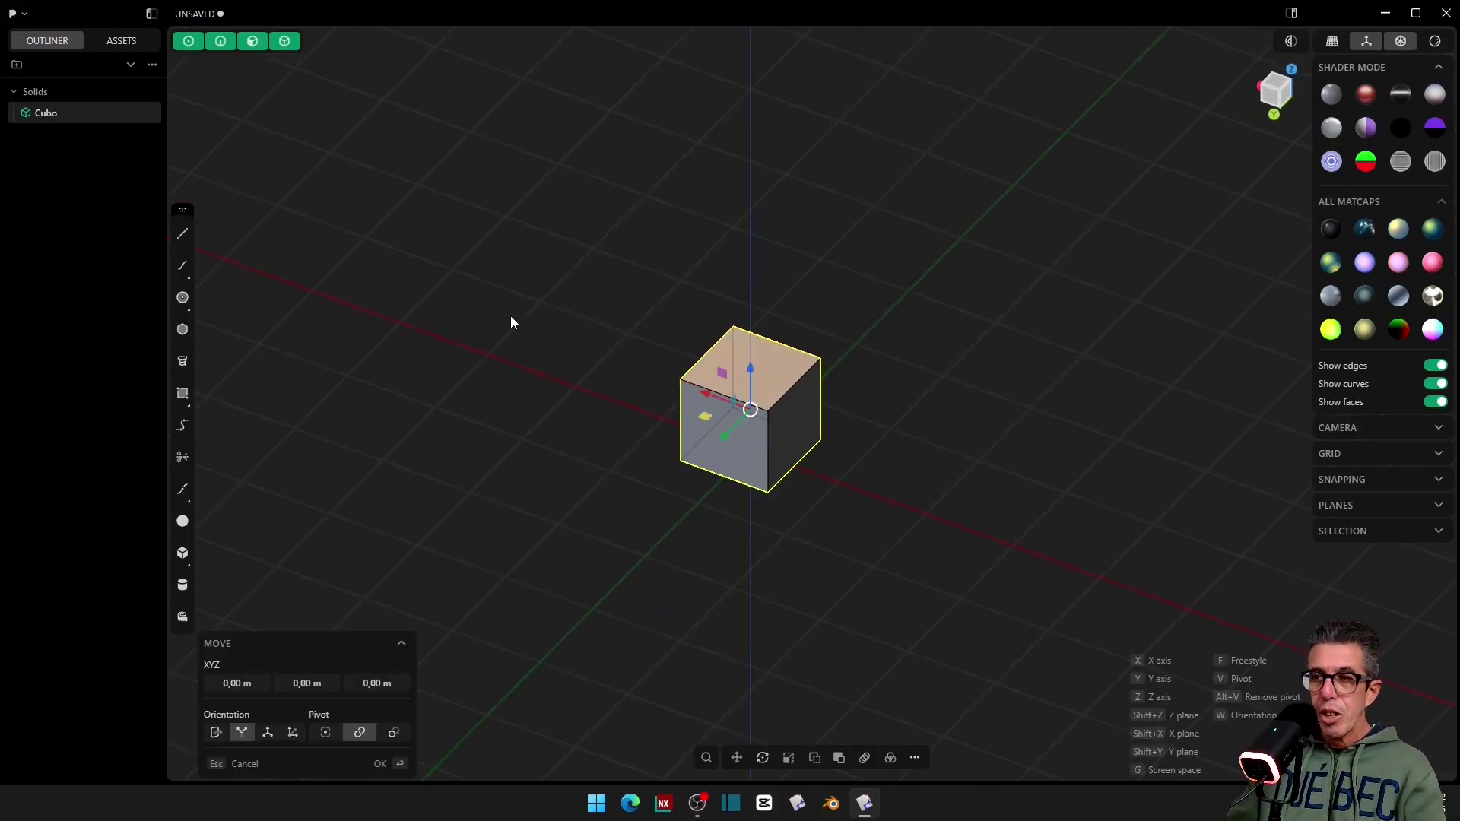
left_click_drag(702, 394, 627, 402)
Step: Make two duplicates of the cube and place them apart from the original
key("shift+d")
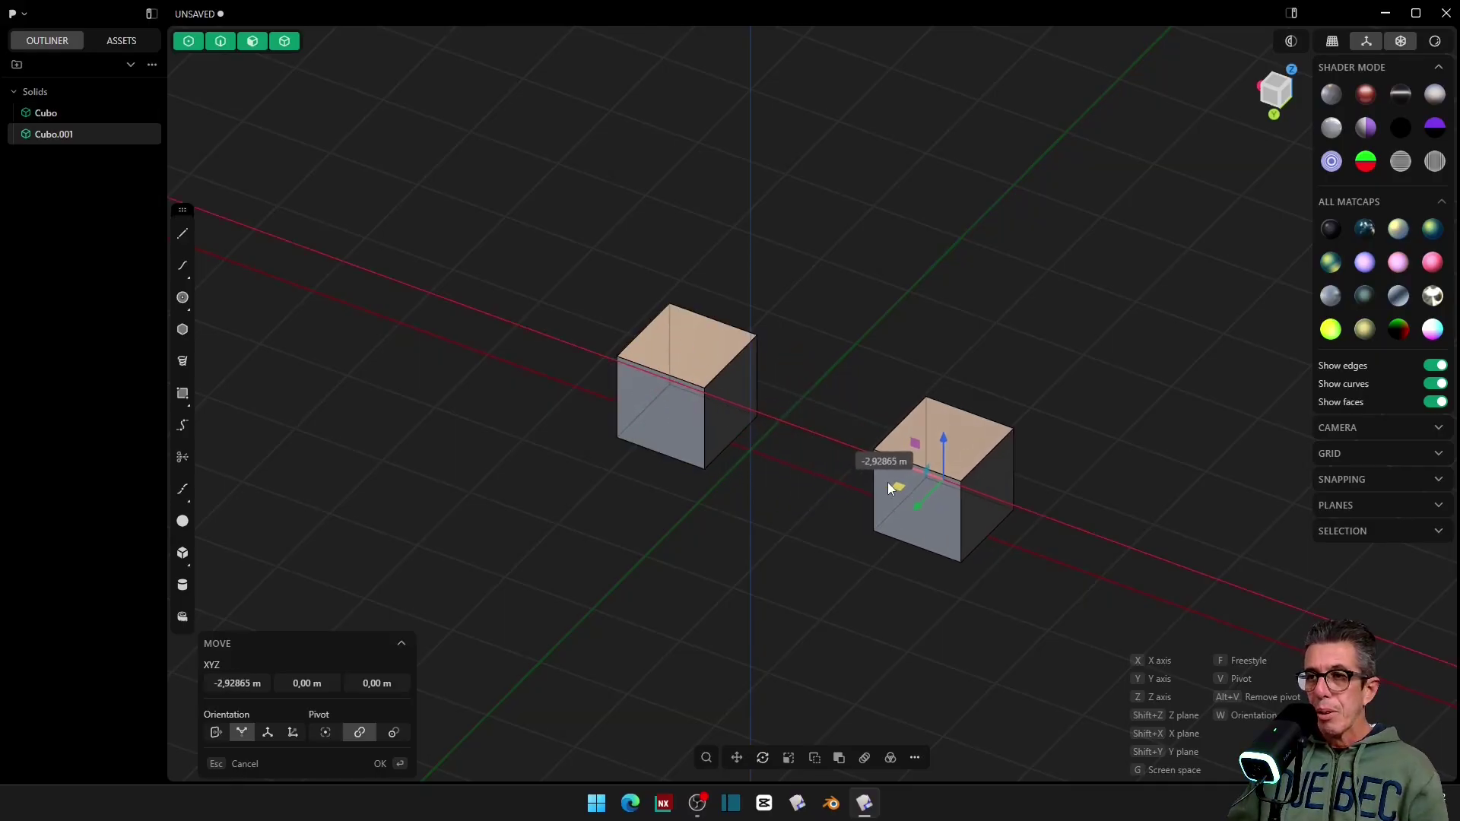
left_click(975, 445)
key("ctrl+d")
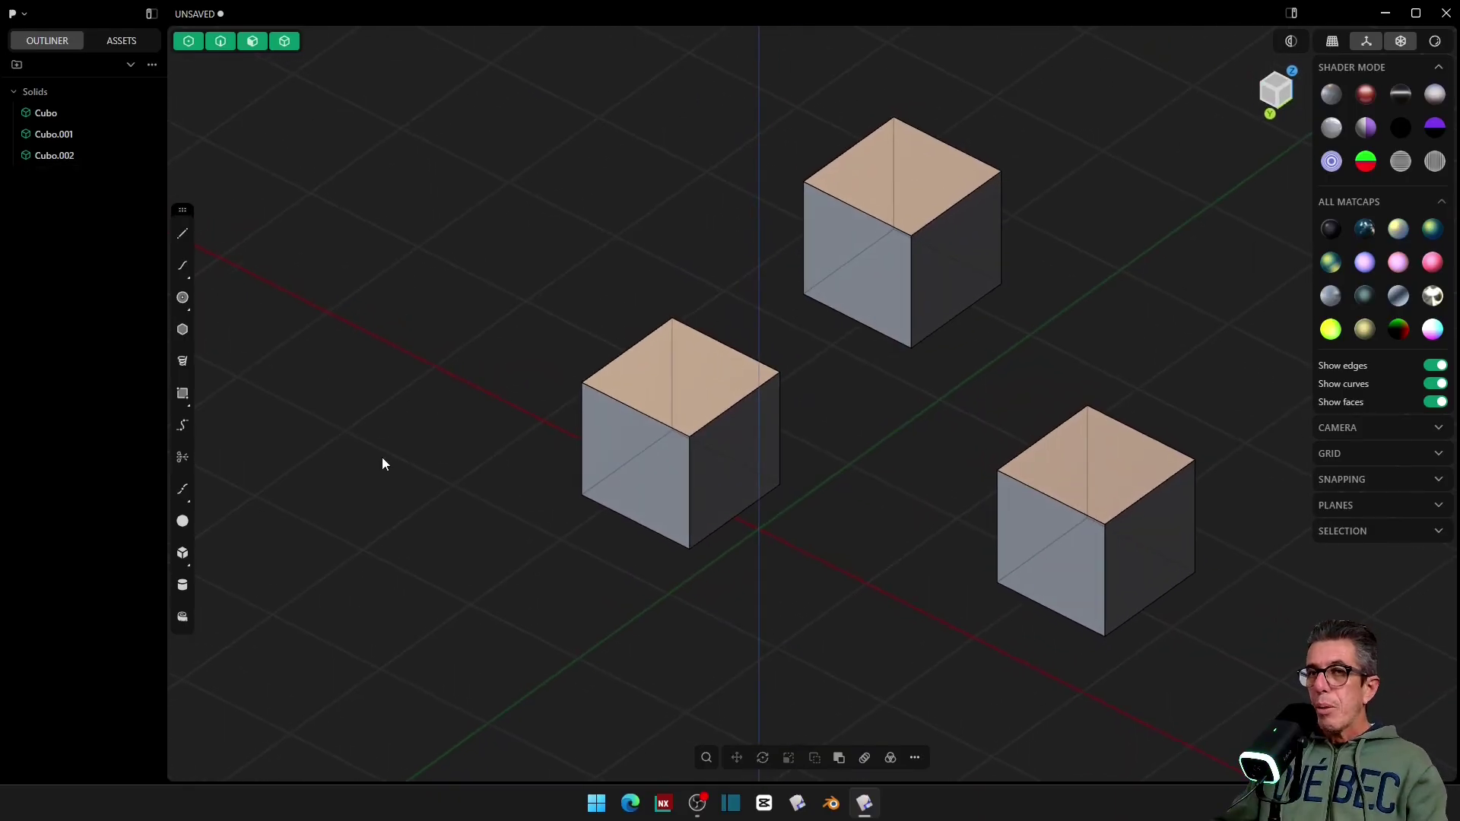
Step: Move Cubo.002 with the plane handles to an offset of about -0.50 m in X and 0.47 m in Y
left_click(829, 281)
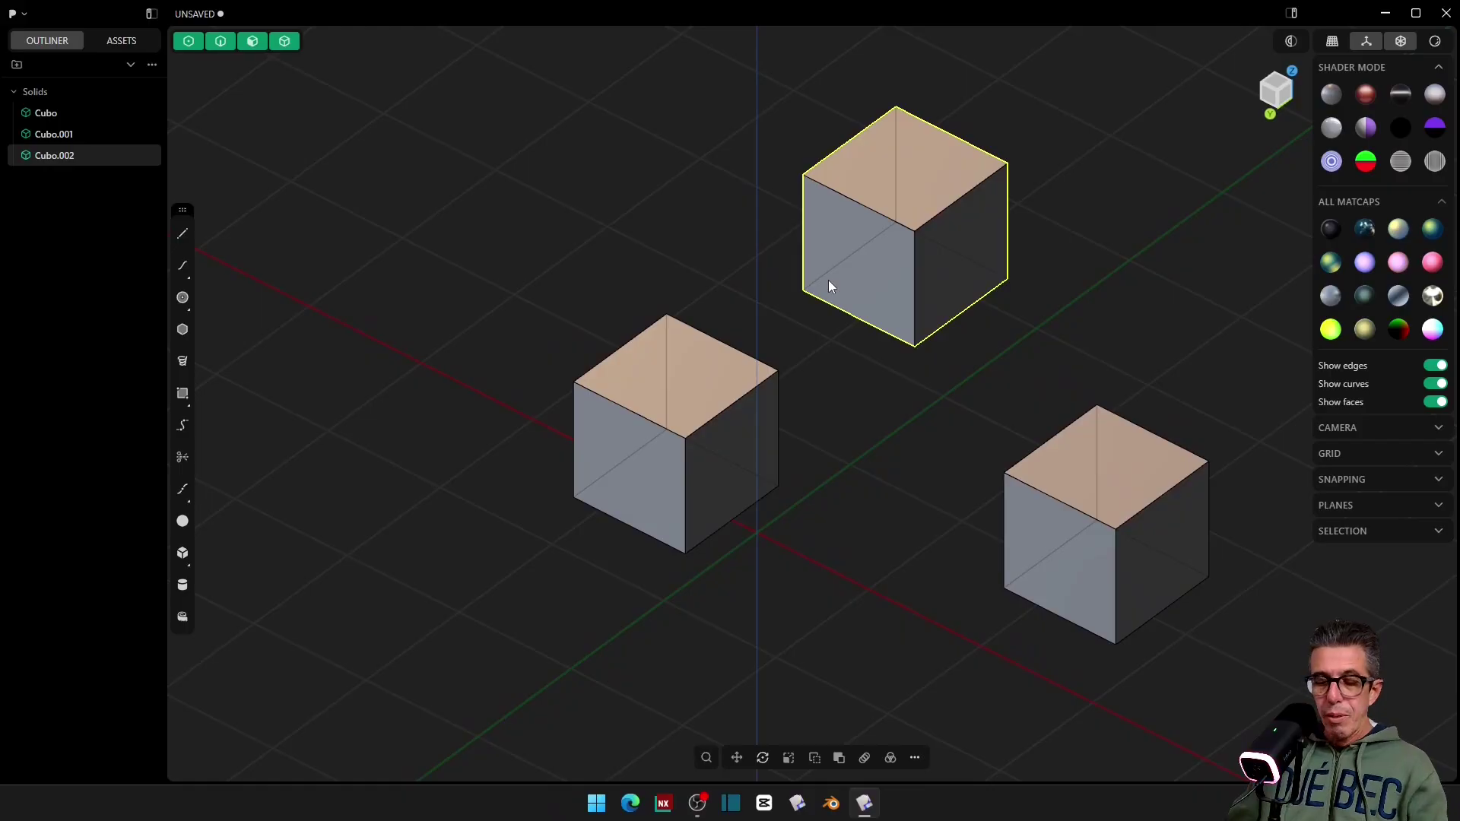
key("g")
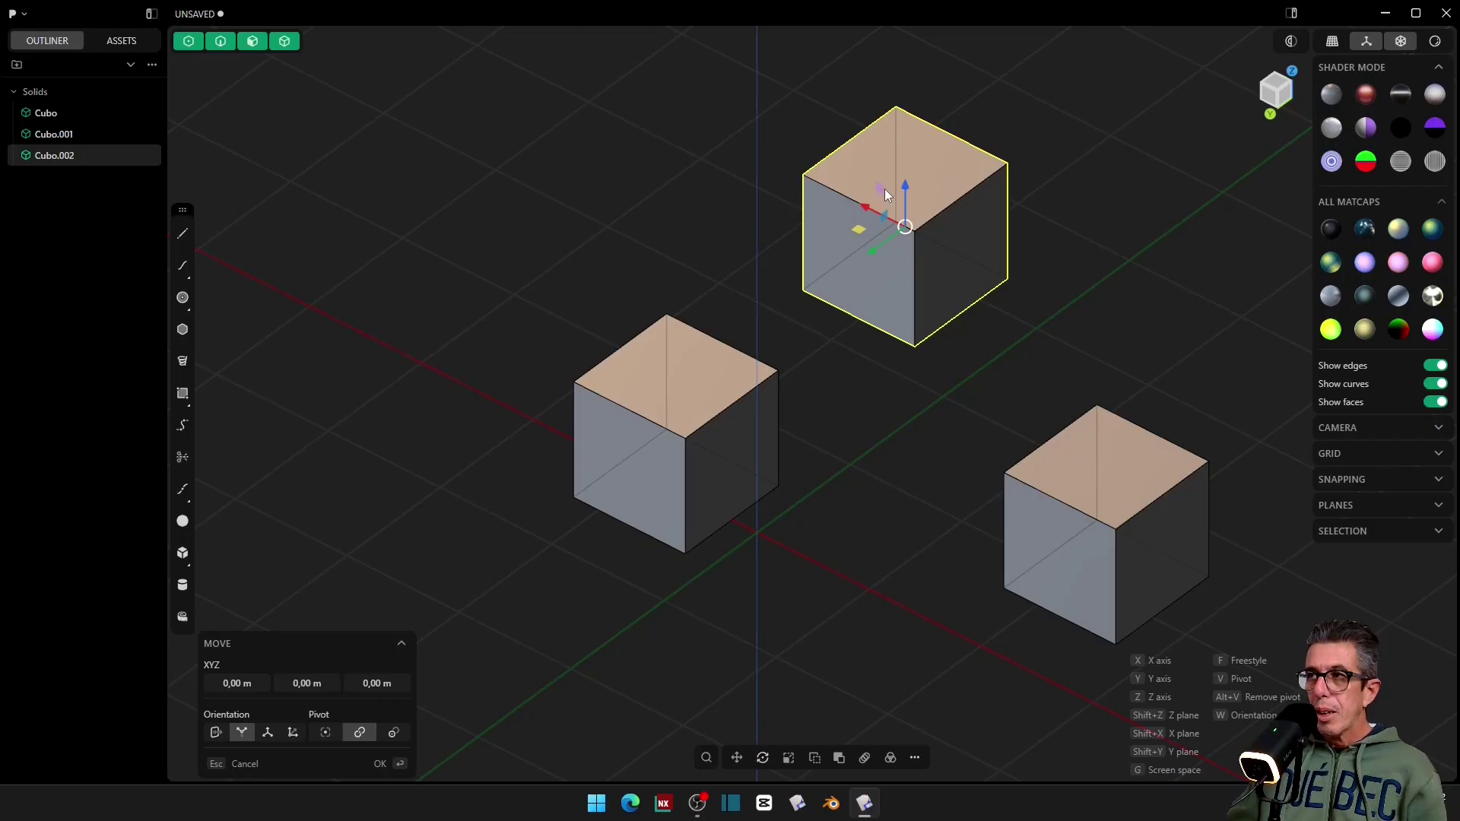
mouse_move(884, 189)
left_mouse_down()
mouse_move(893, 181)
mouse_move(856, 180)
left_mouse_up()
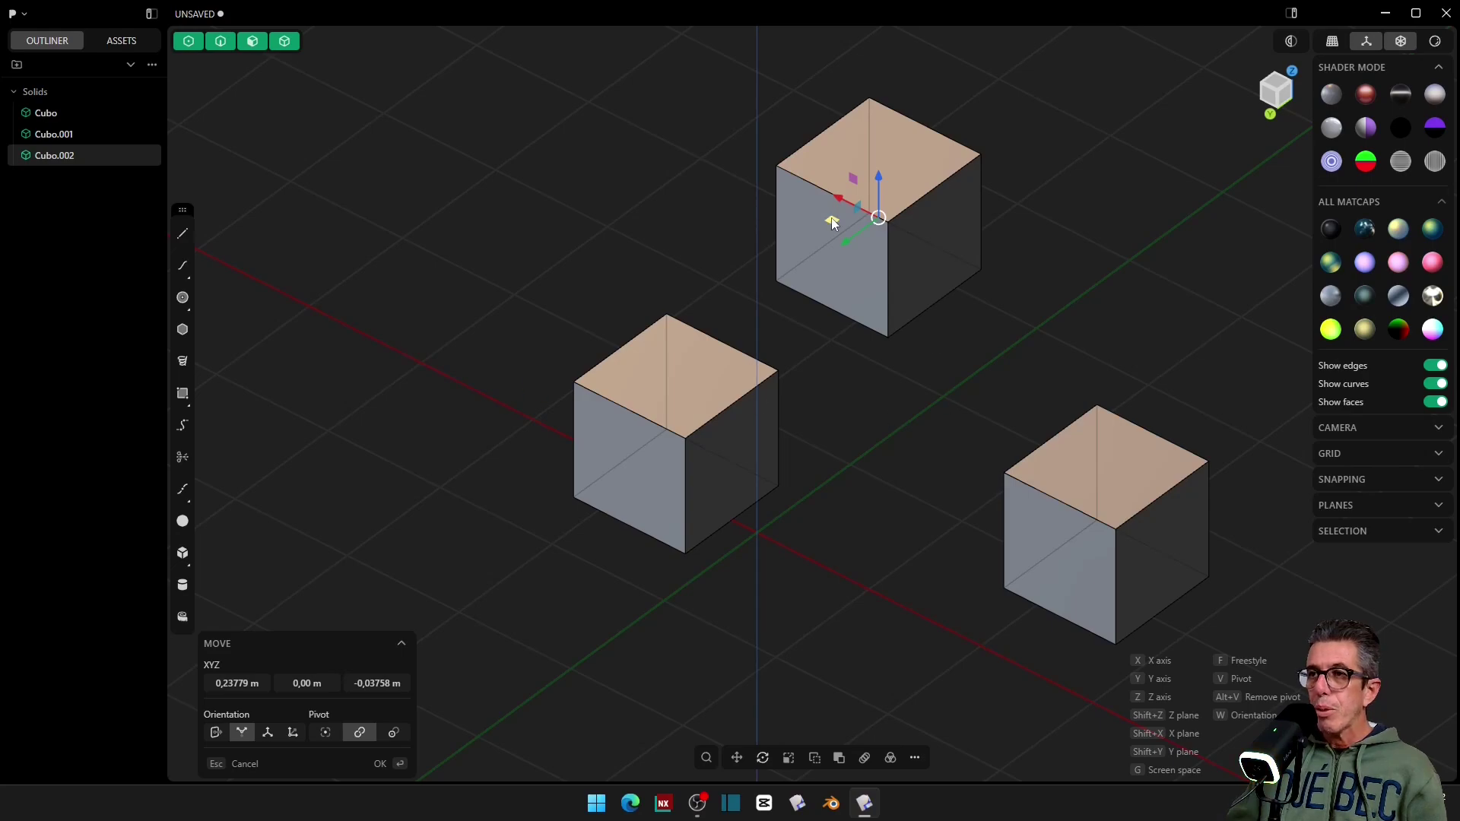
left_click_drag(834, 219, 850, 279)
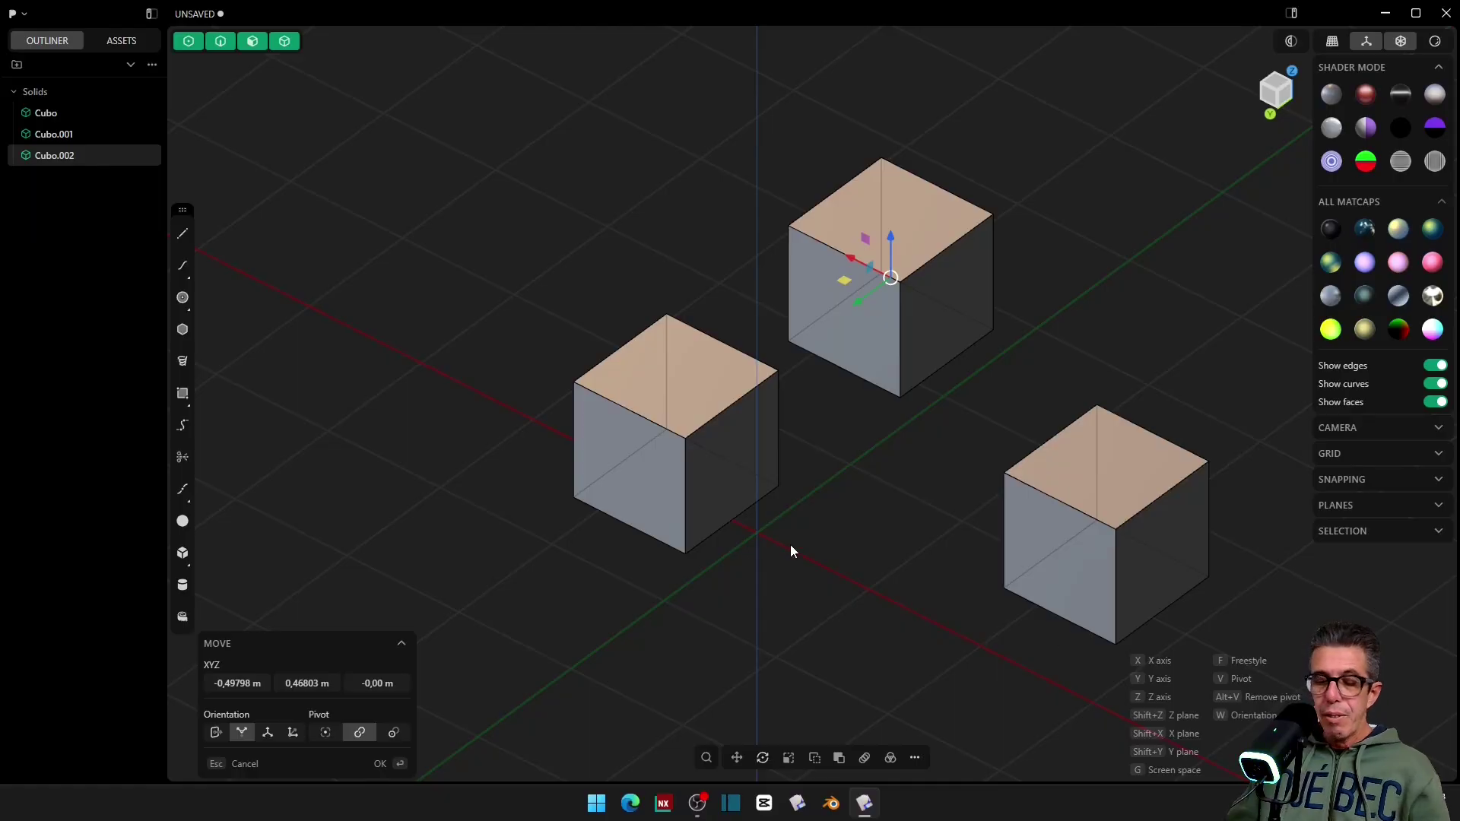
Step: Use Freestyle Move to snap Cubo.002's lower front corner onto the matching rear corner of the original cube, and clear the selection
key("f")
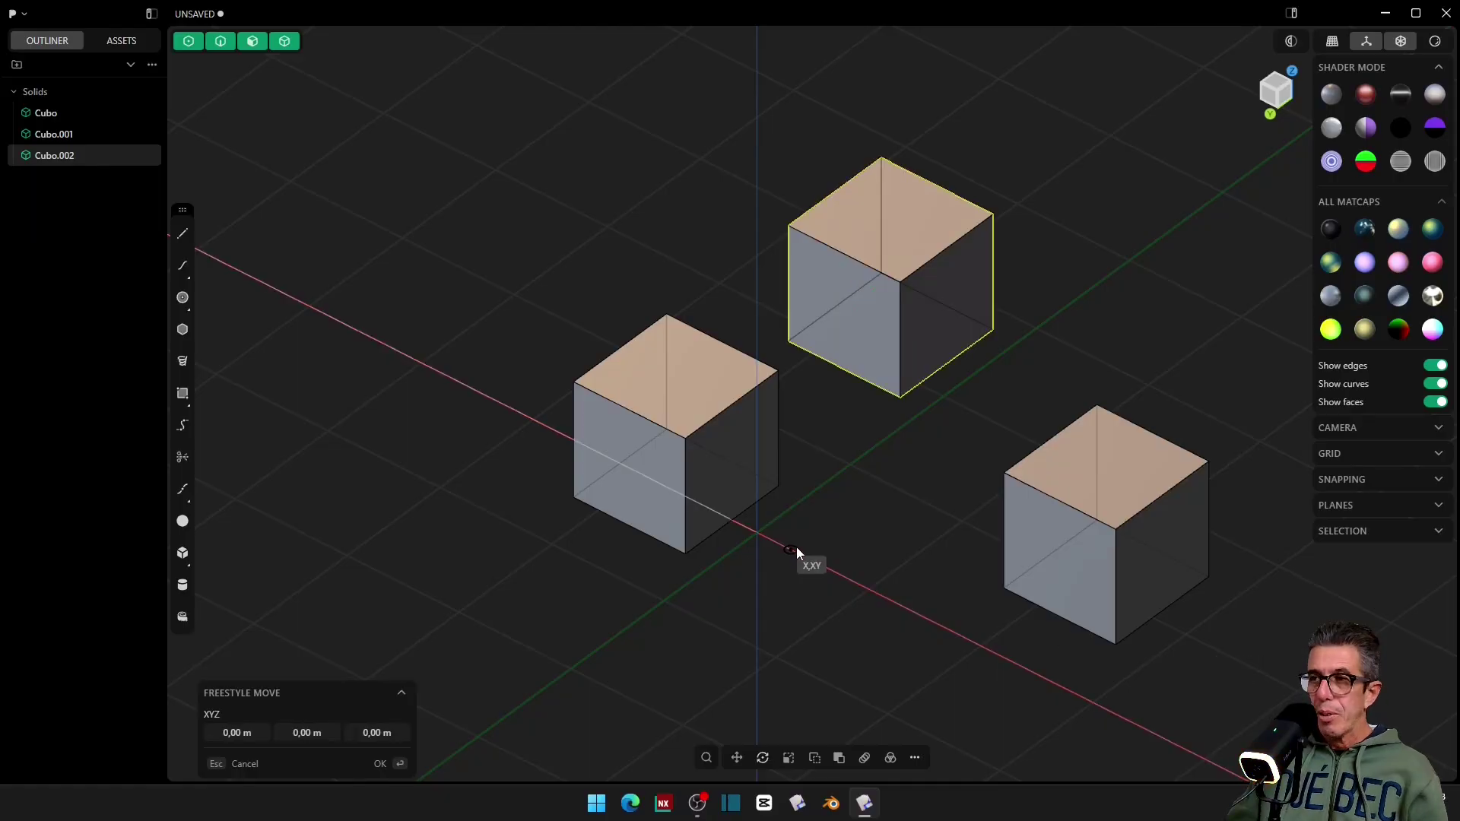
left_click(896, 400)
left_click(779, 485)
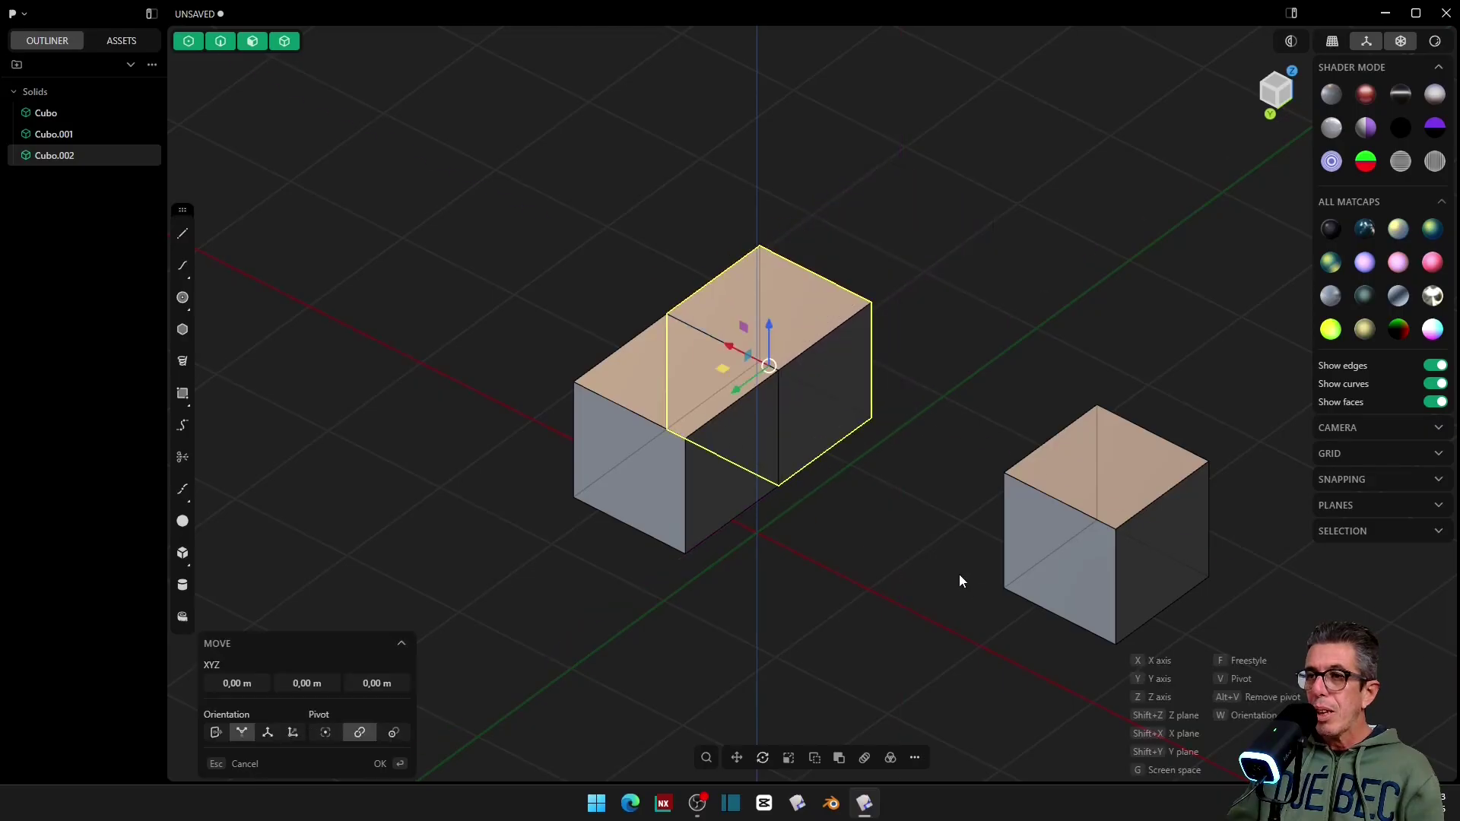
left_click(865, 518)
Step: Set a custom pivot for Cubo.001 and move it about 0.27 m along the pivot's Z axis
left_click(1011, 548)
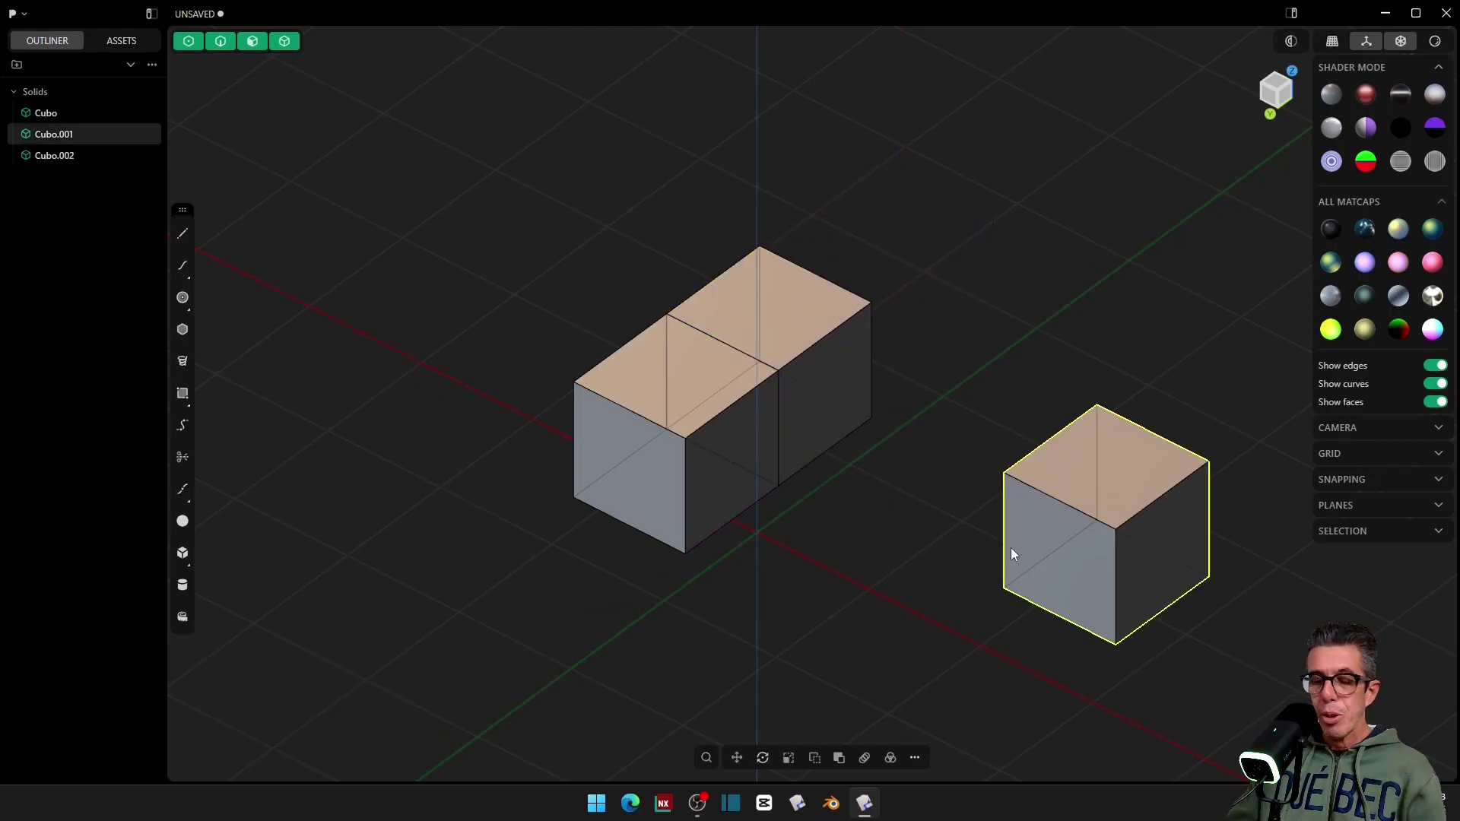
key("g")
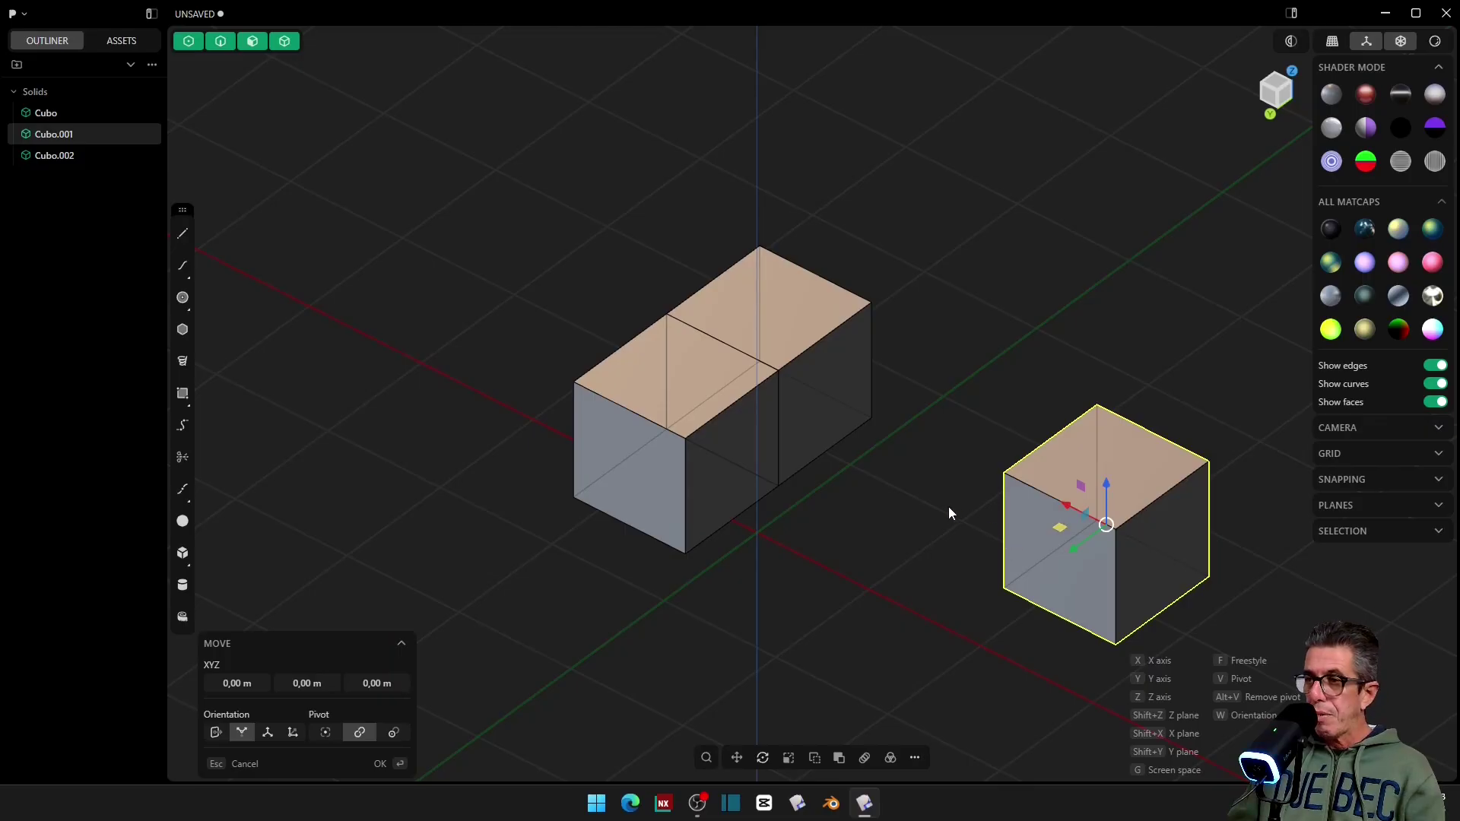
key("v")
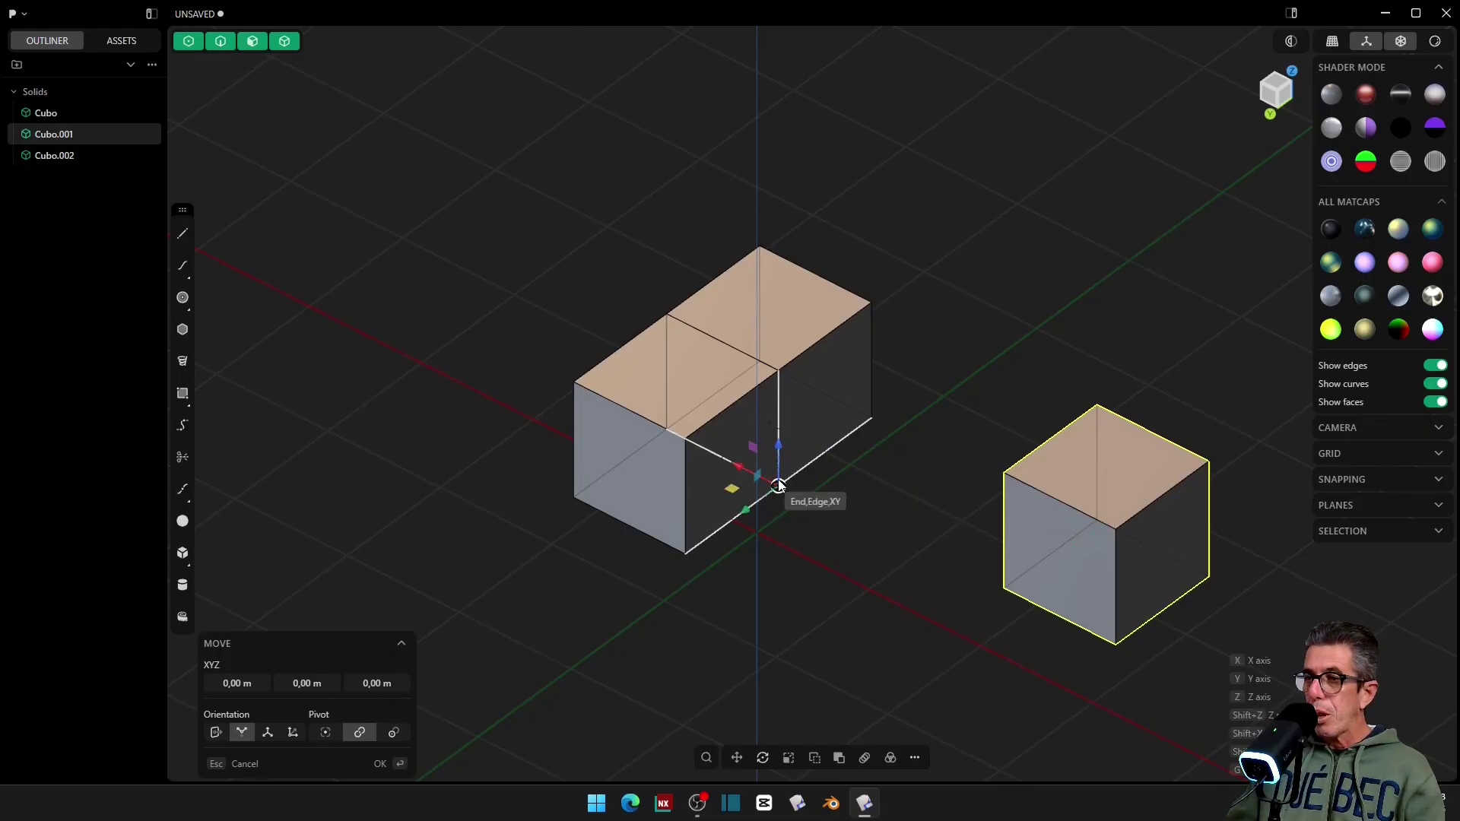
left_click(1094, 516)
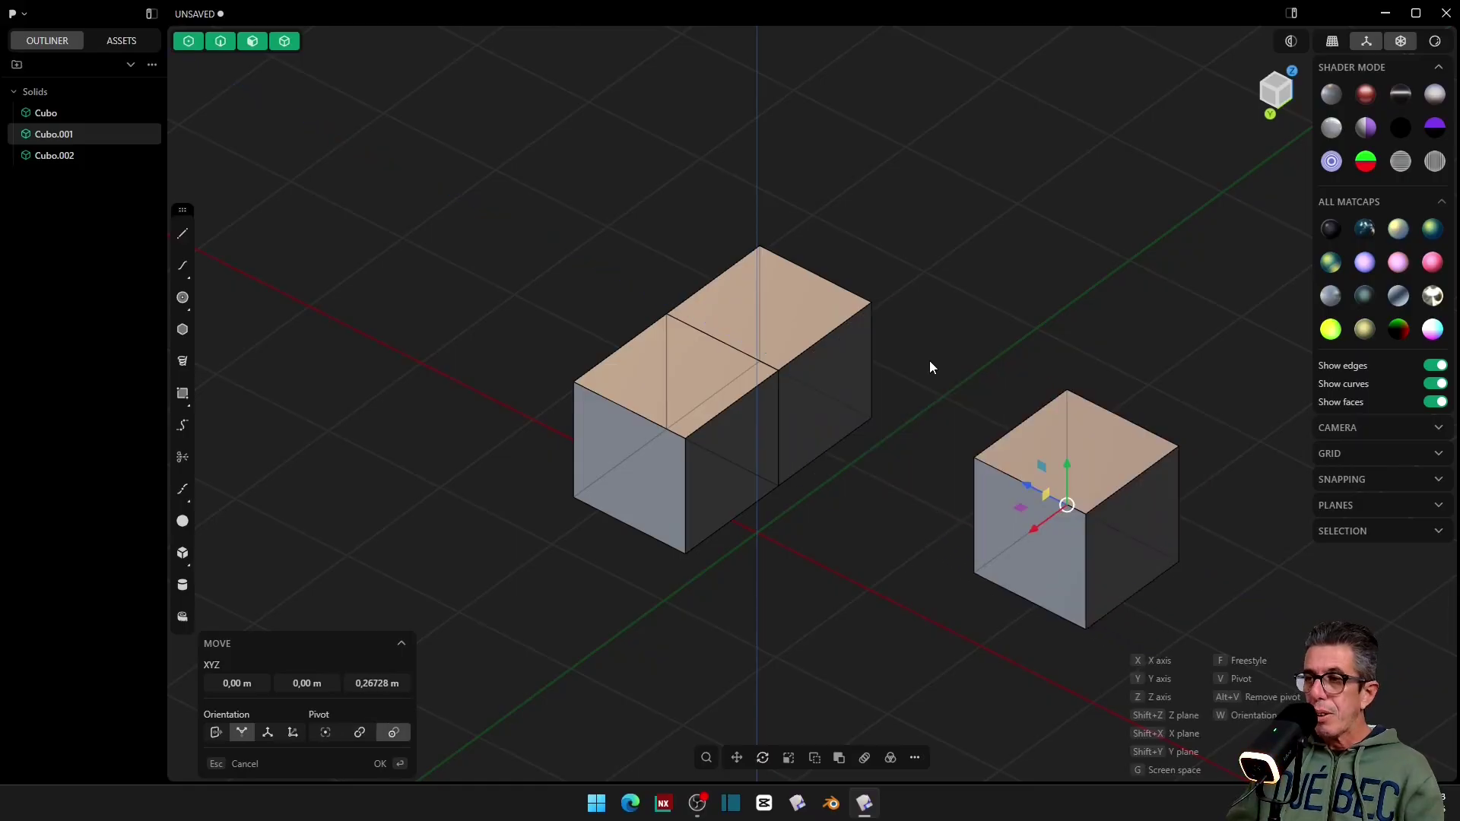
Step: Try Freestyle Move, remove the custom pivot, and try moving Cubo.001 constrained to the X, Y and Z axes in turn
key("f")
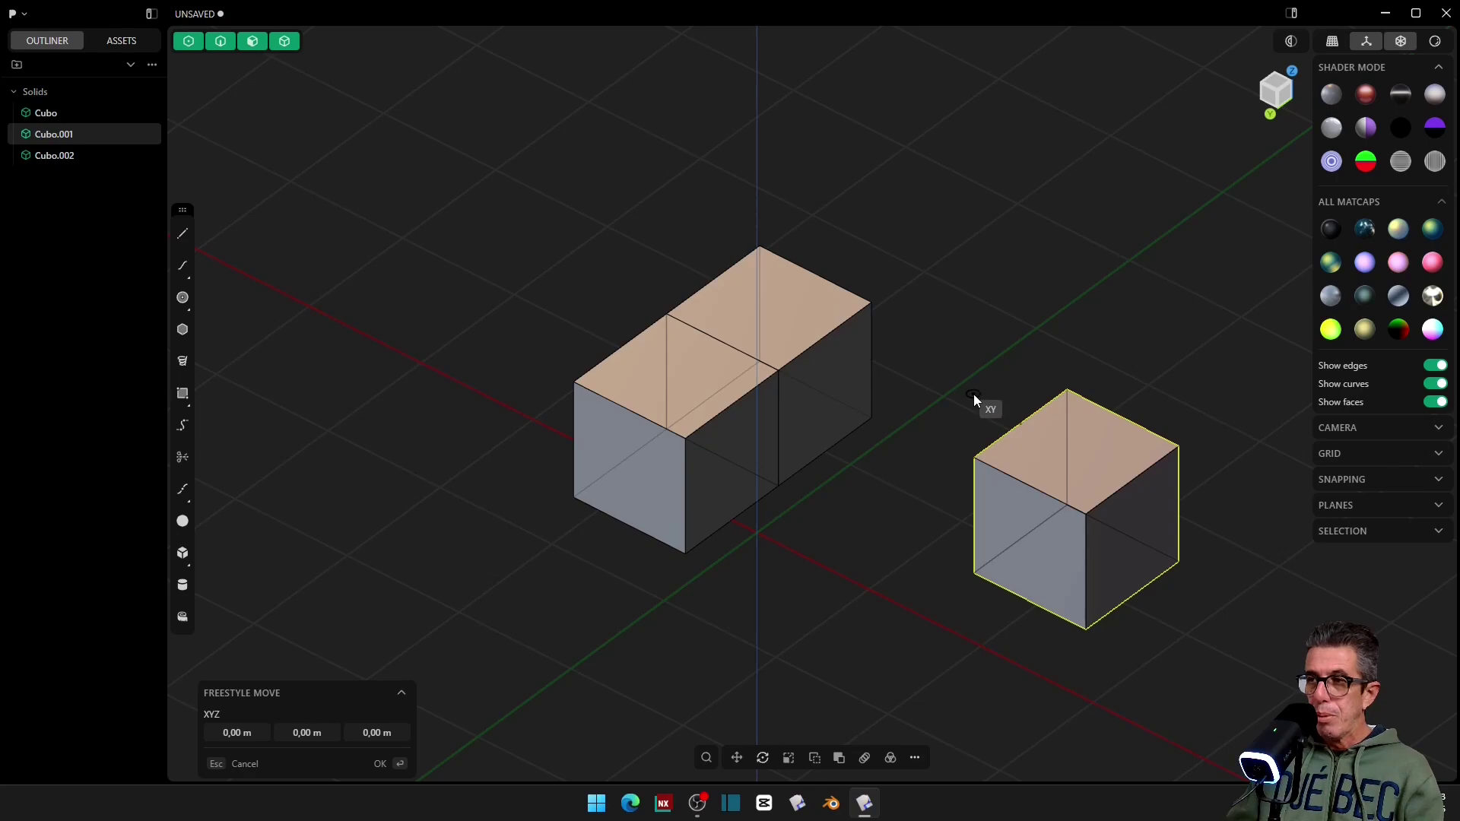
key("f")
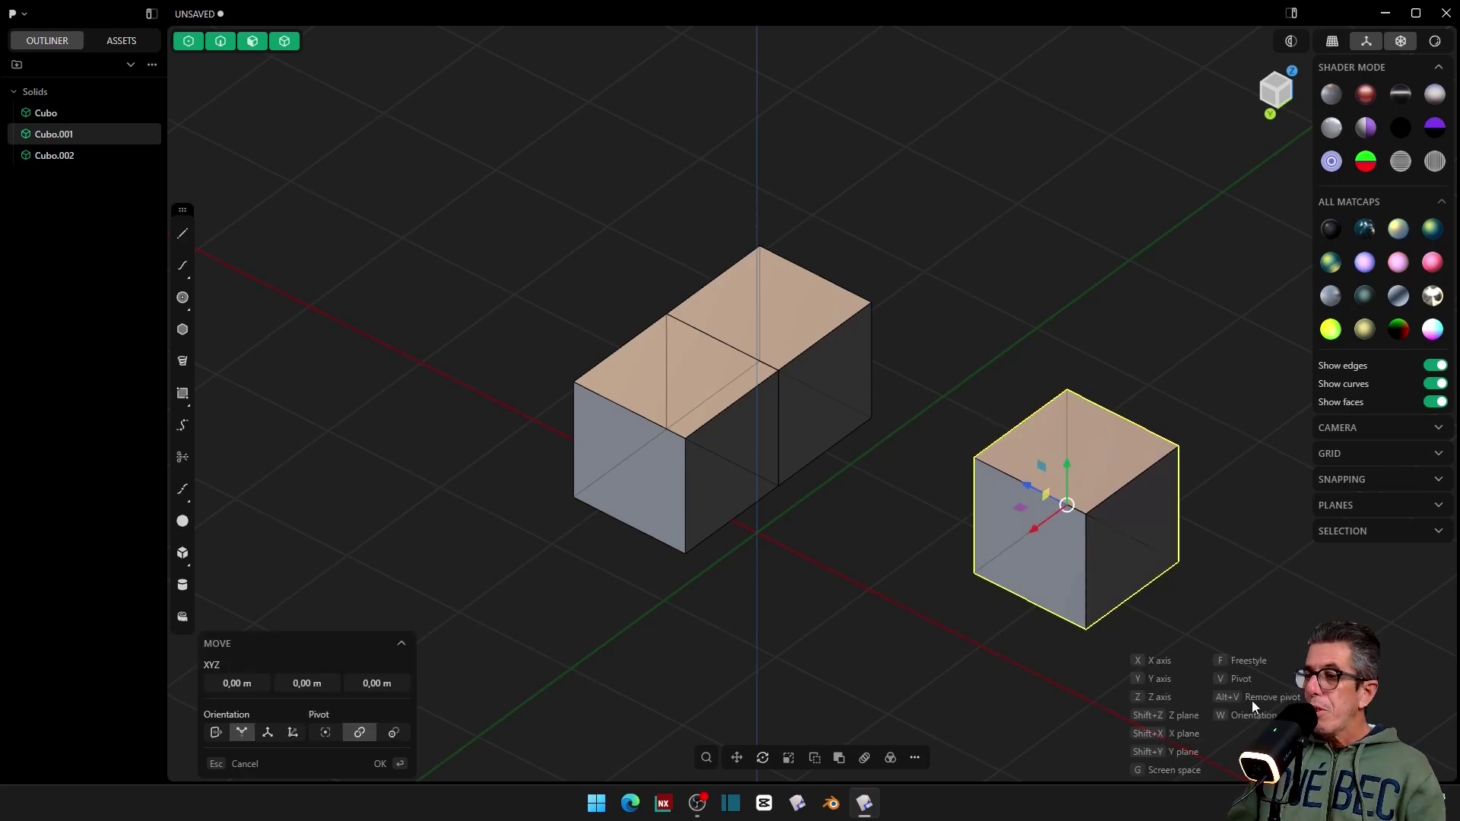
key("alt+v")
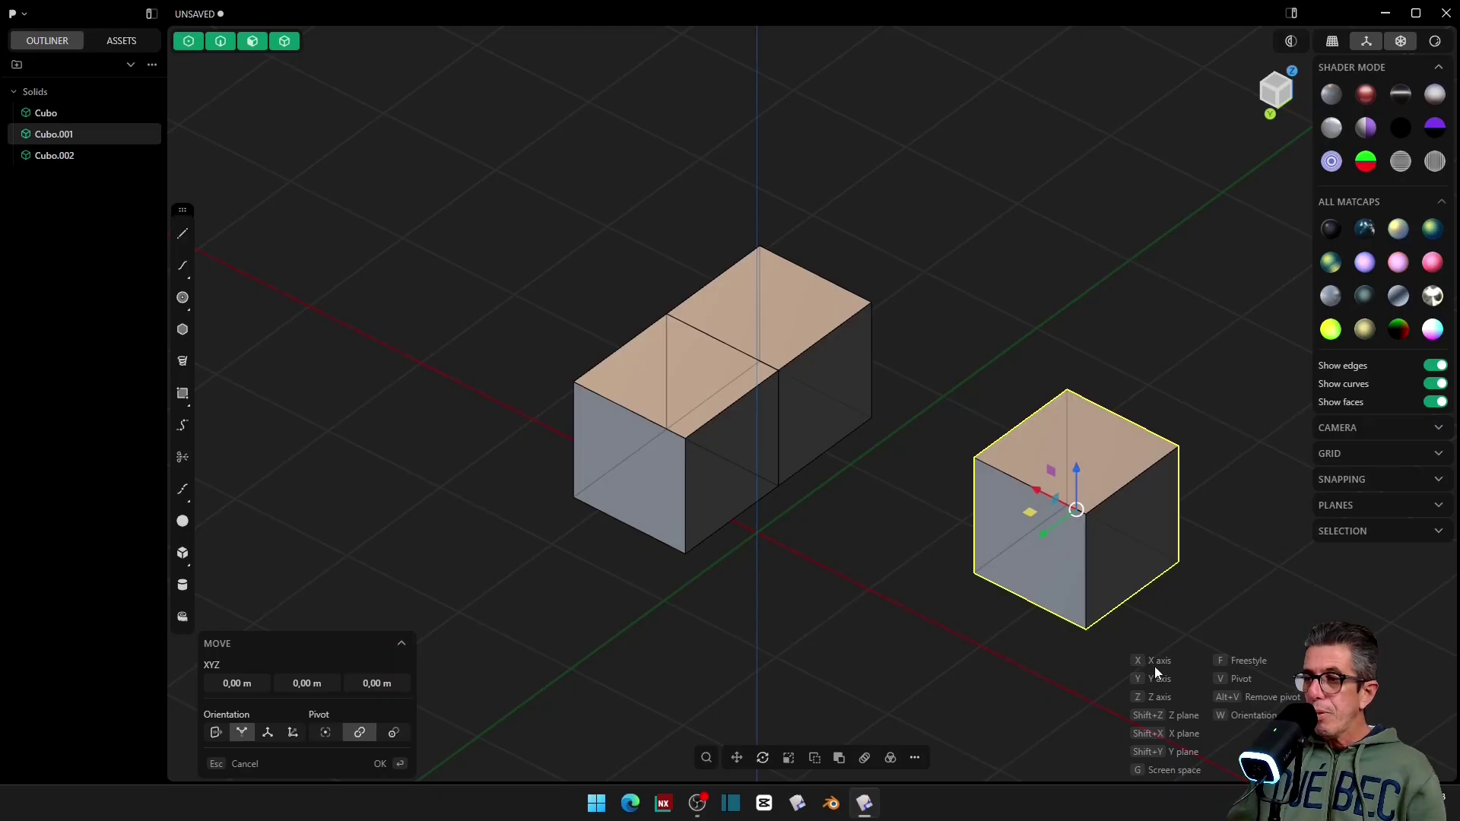
key("x")
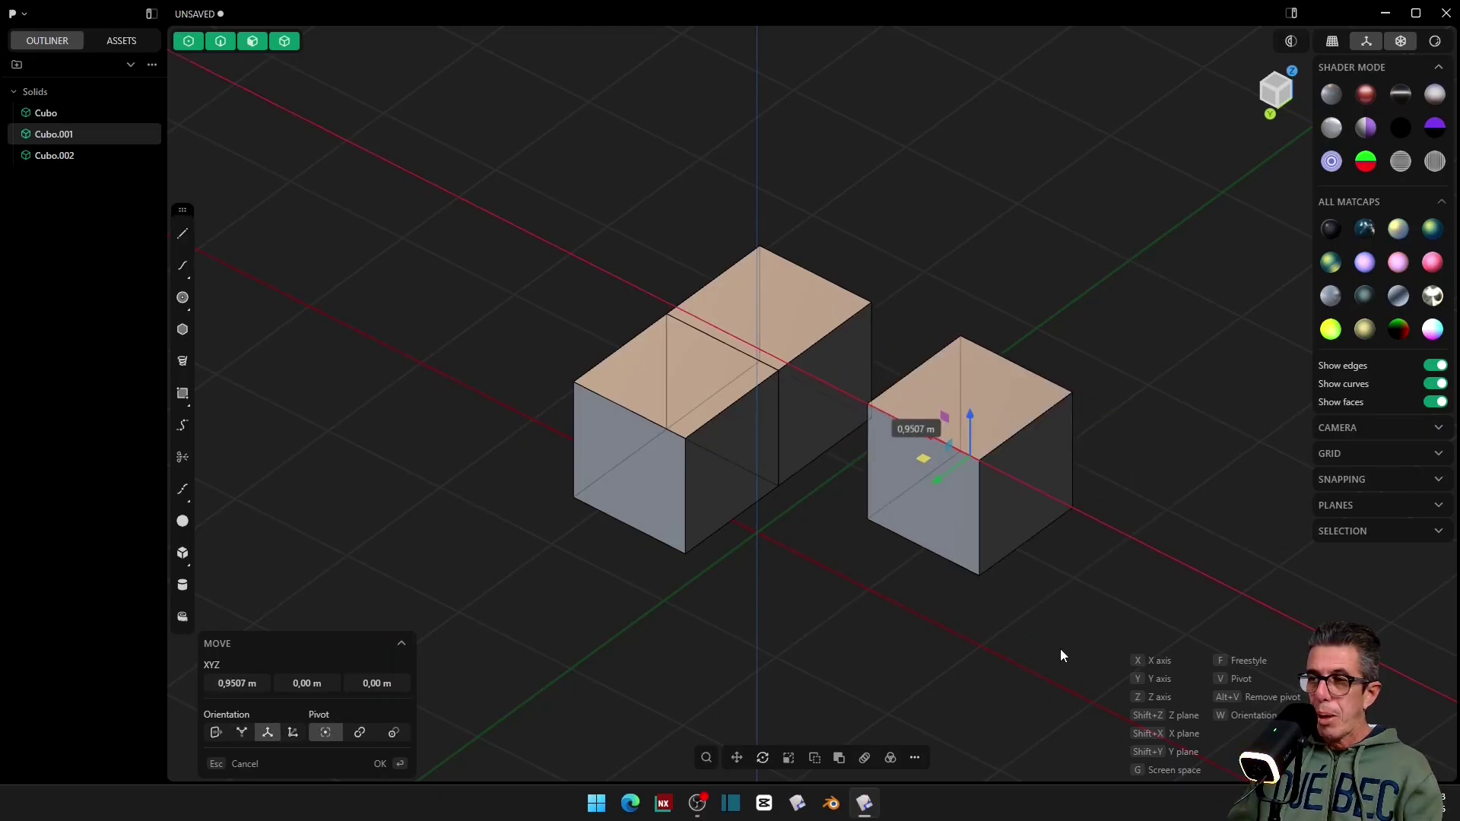
key("y")
key("z")
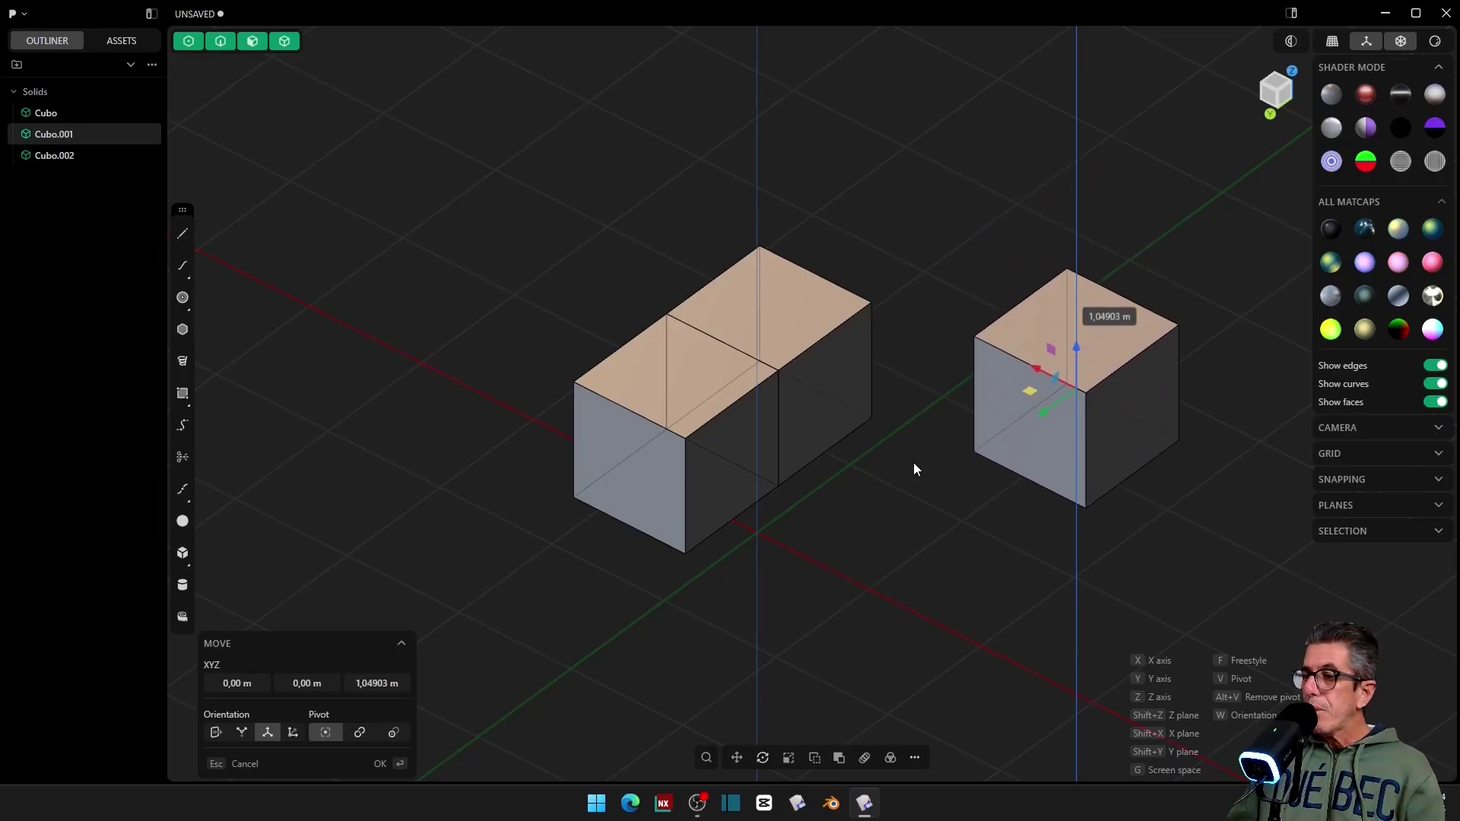
key("Escape")
Step: Use Freestyle Move to snap Cubo.001's lower corner onto the corner shared by the other two cubes, and clear the selection
key("g")
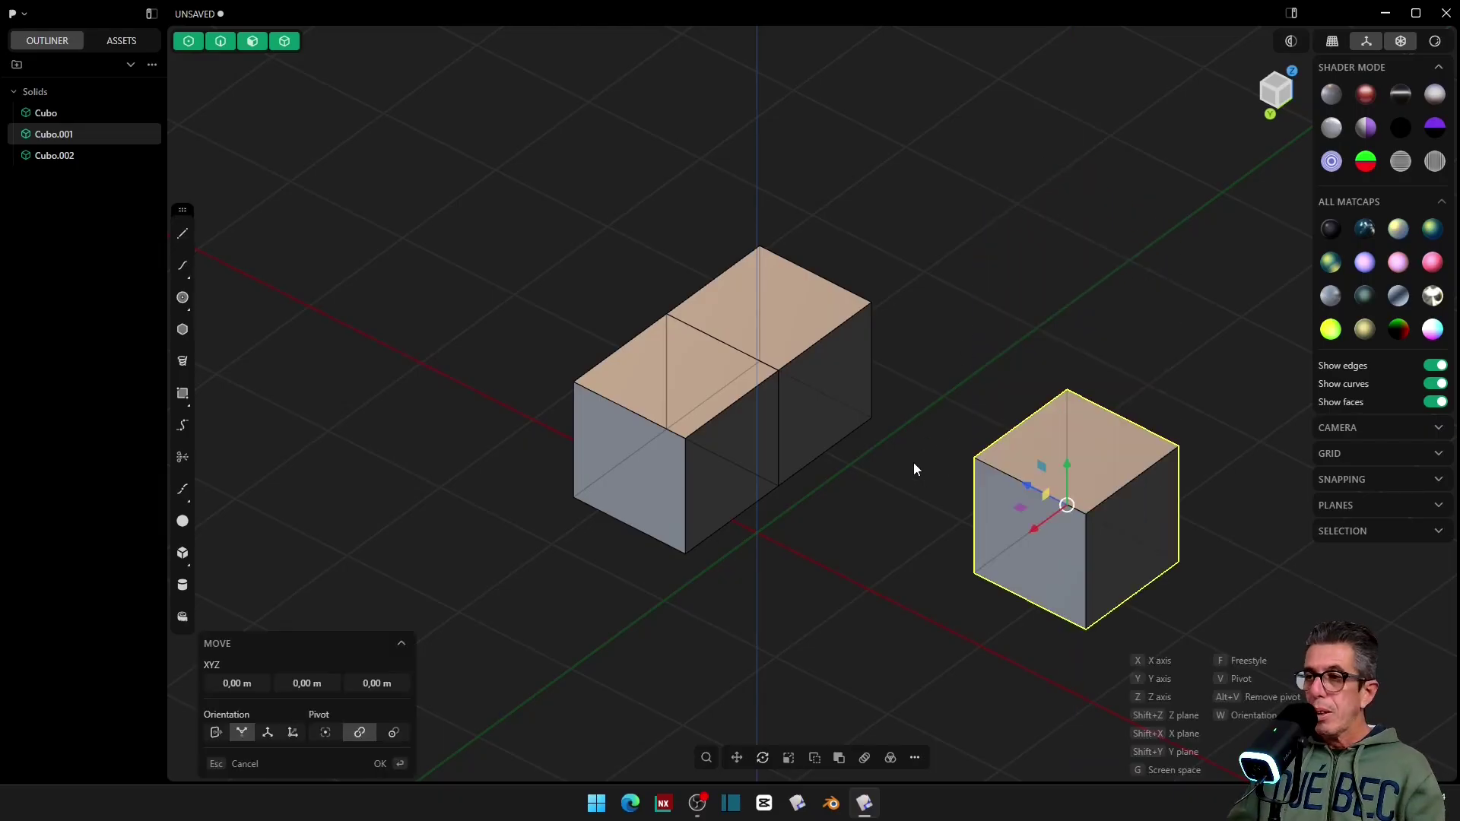
key("f")
left_click(972, 573)
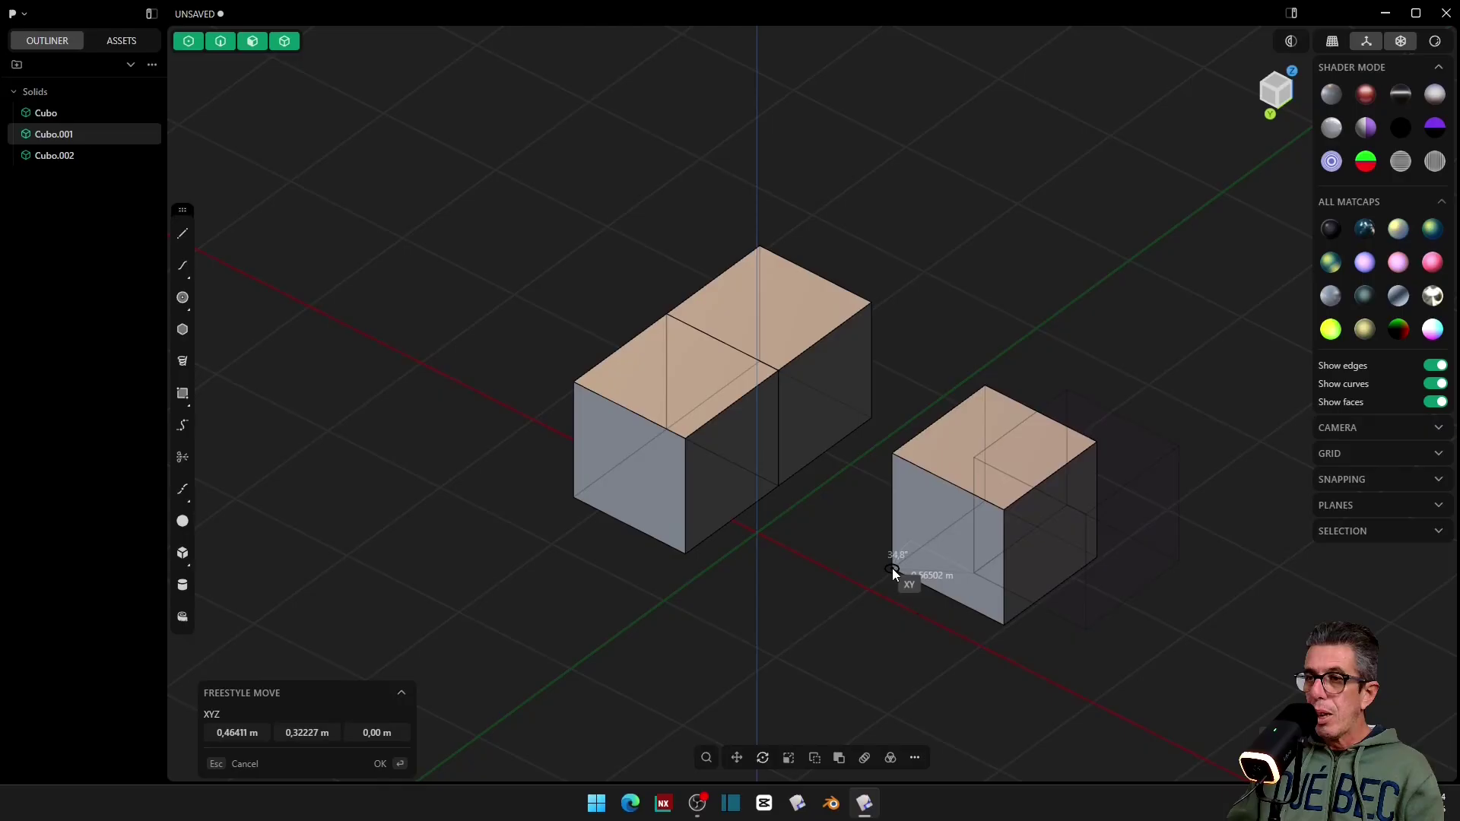
left_click(780, 480)
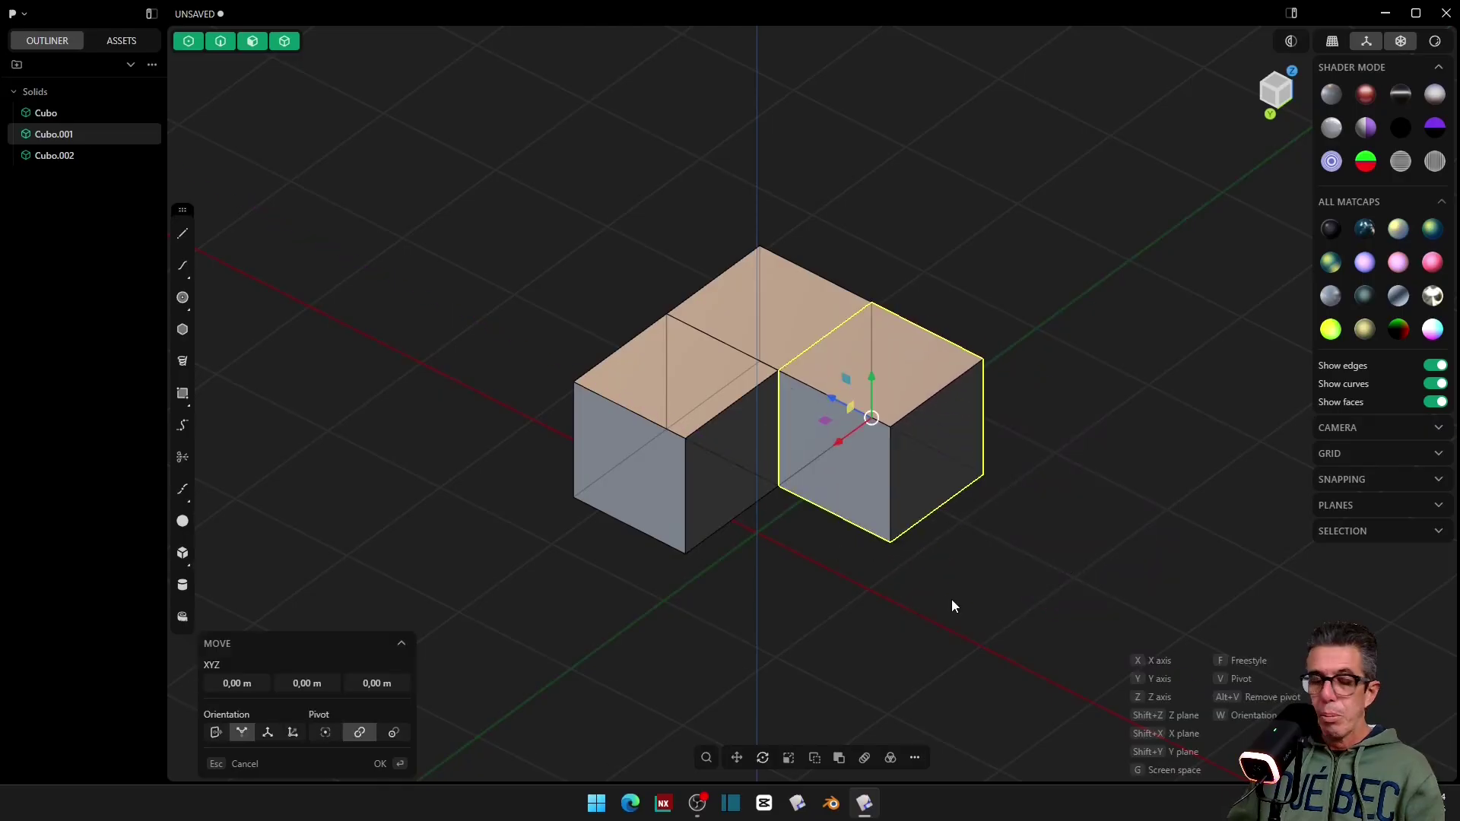
left_click(738, 666)
Step: Try the Fillet command on the upper outer edge of Cubo.001
scroll(322, 618, "up", 2)
scroll(302, 612, "up", 2)
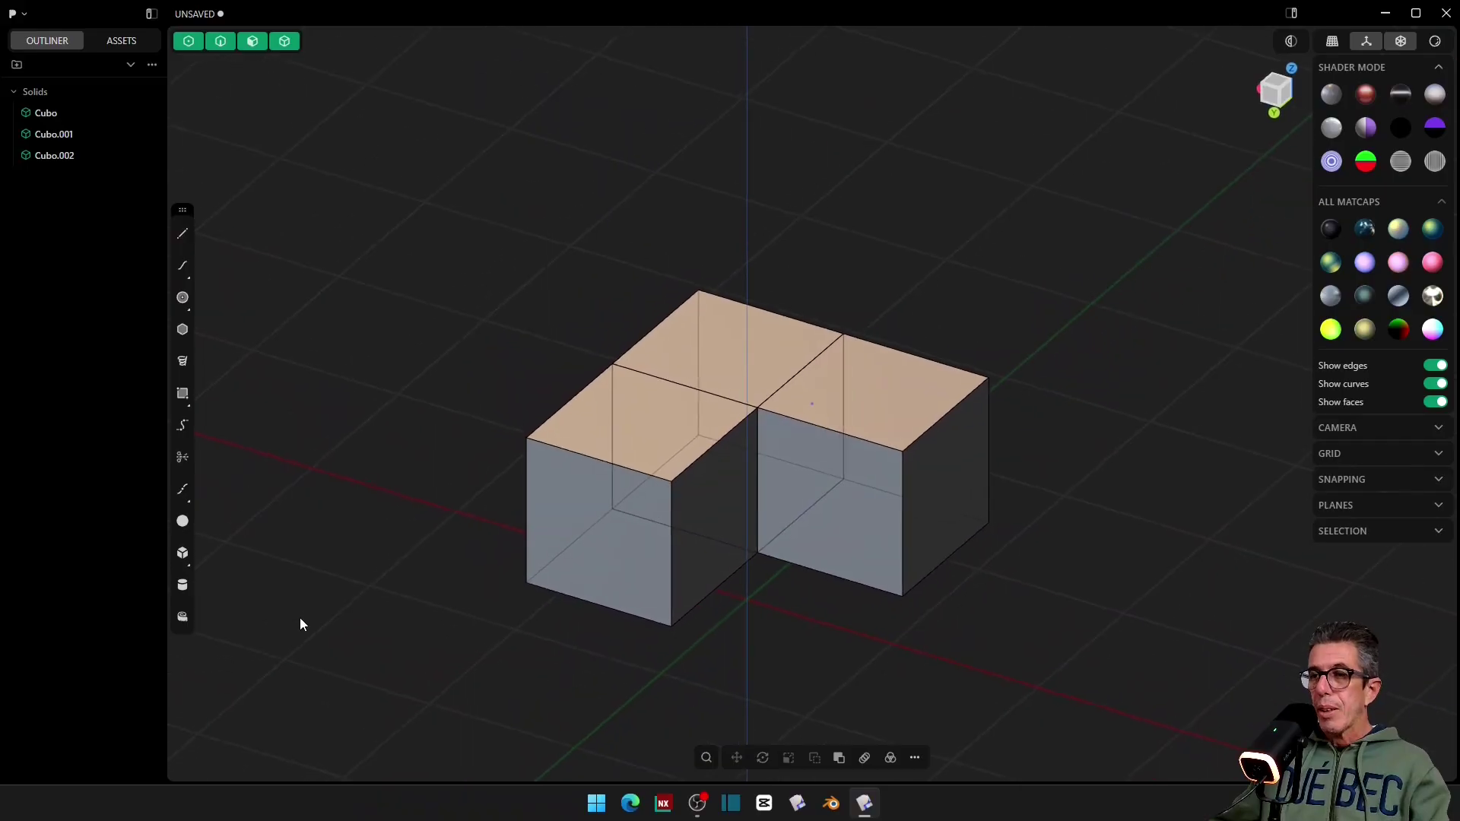
left_click(540, 498)
left_click_drag(546, 470, 569, 505)
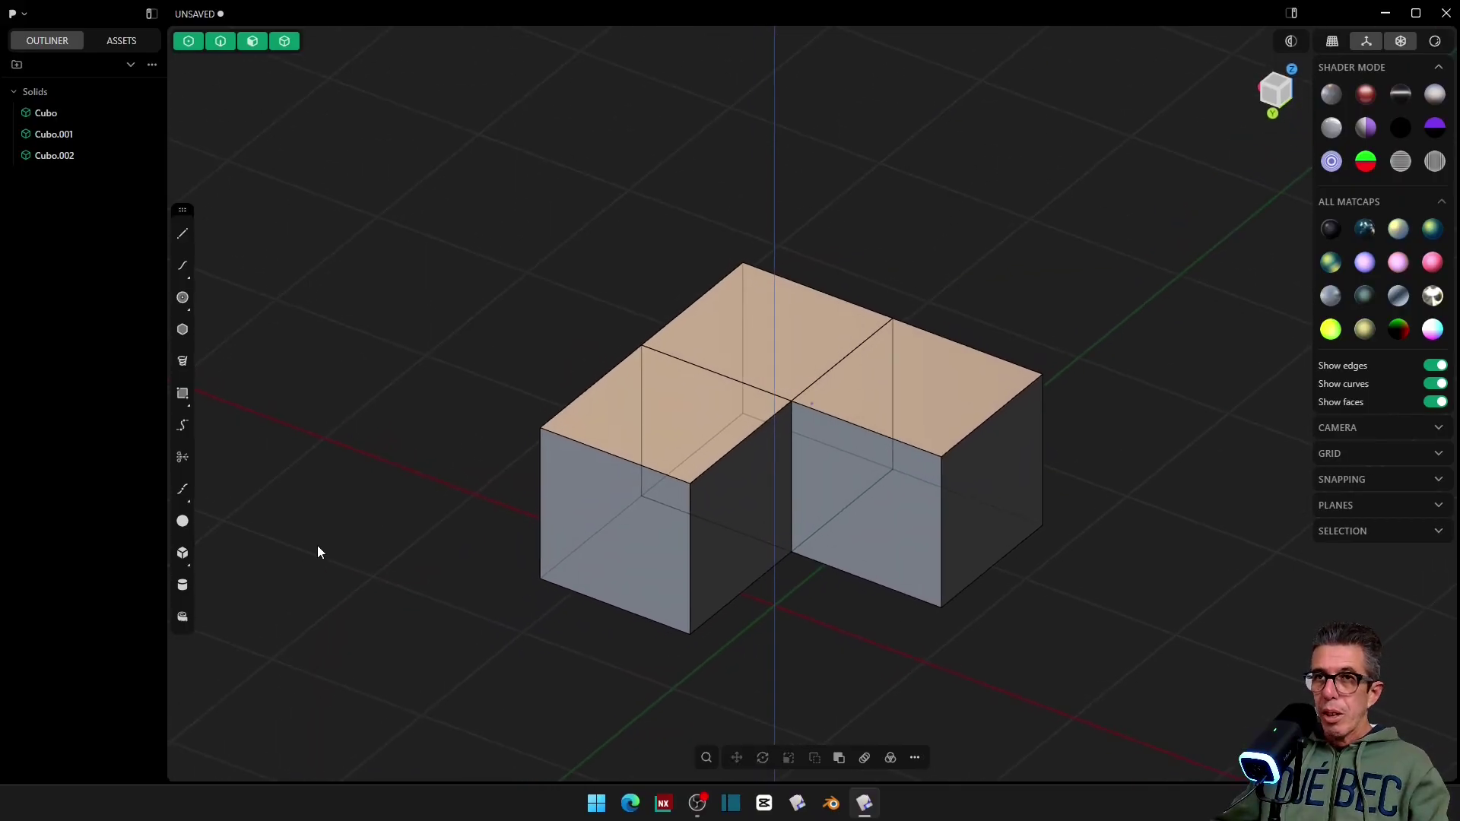
left_click(969, 441)
key("f")
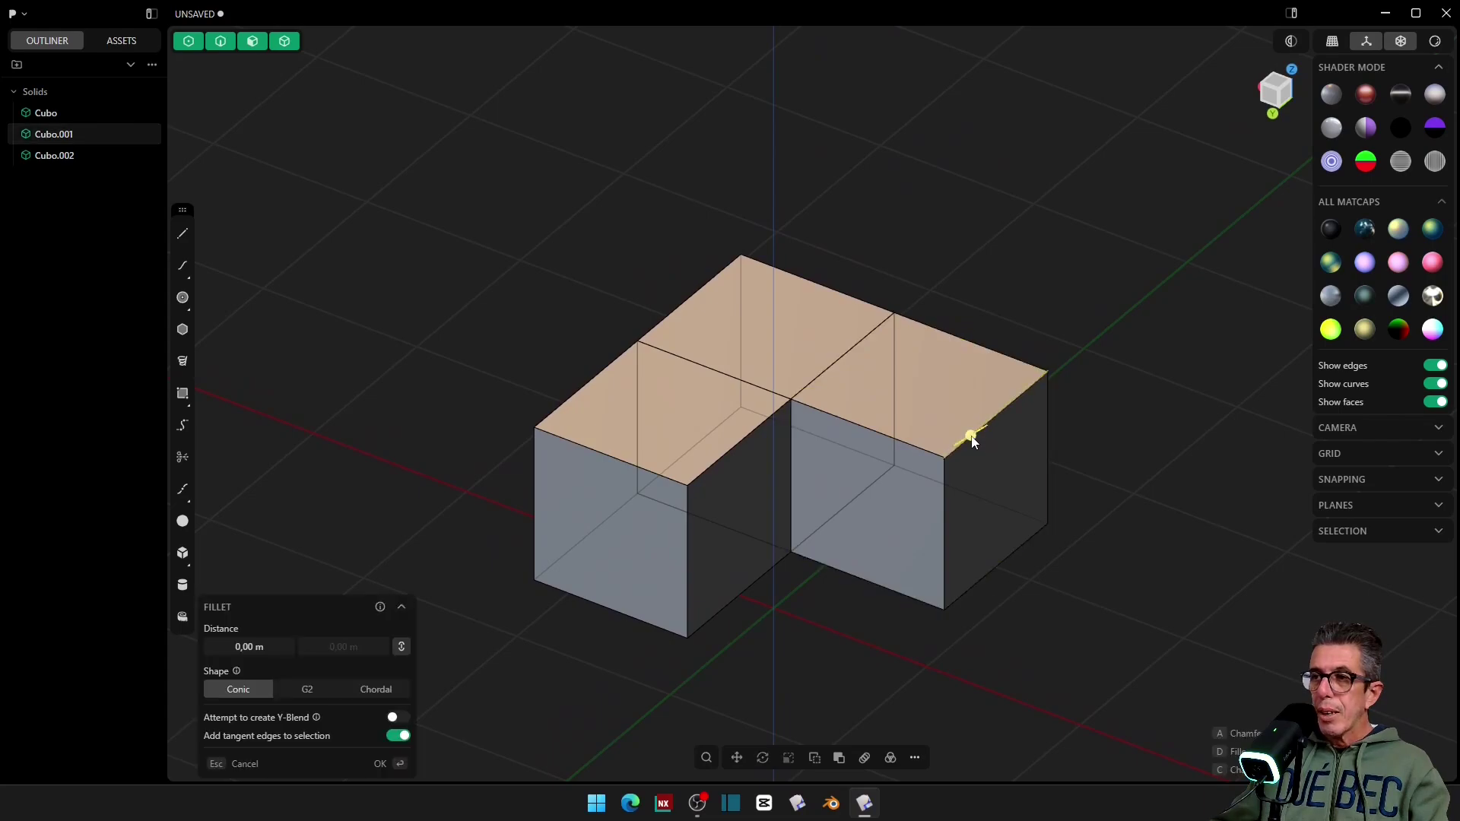
key("Escape")
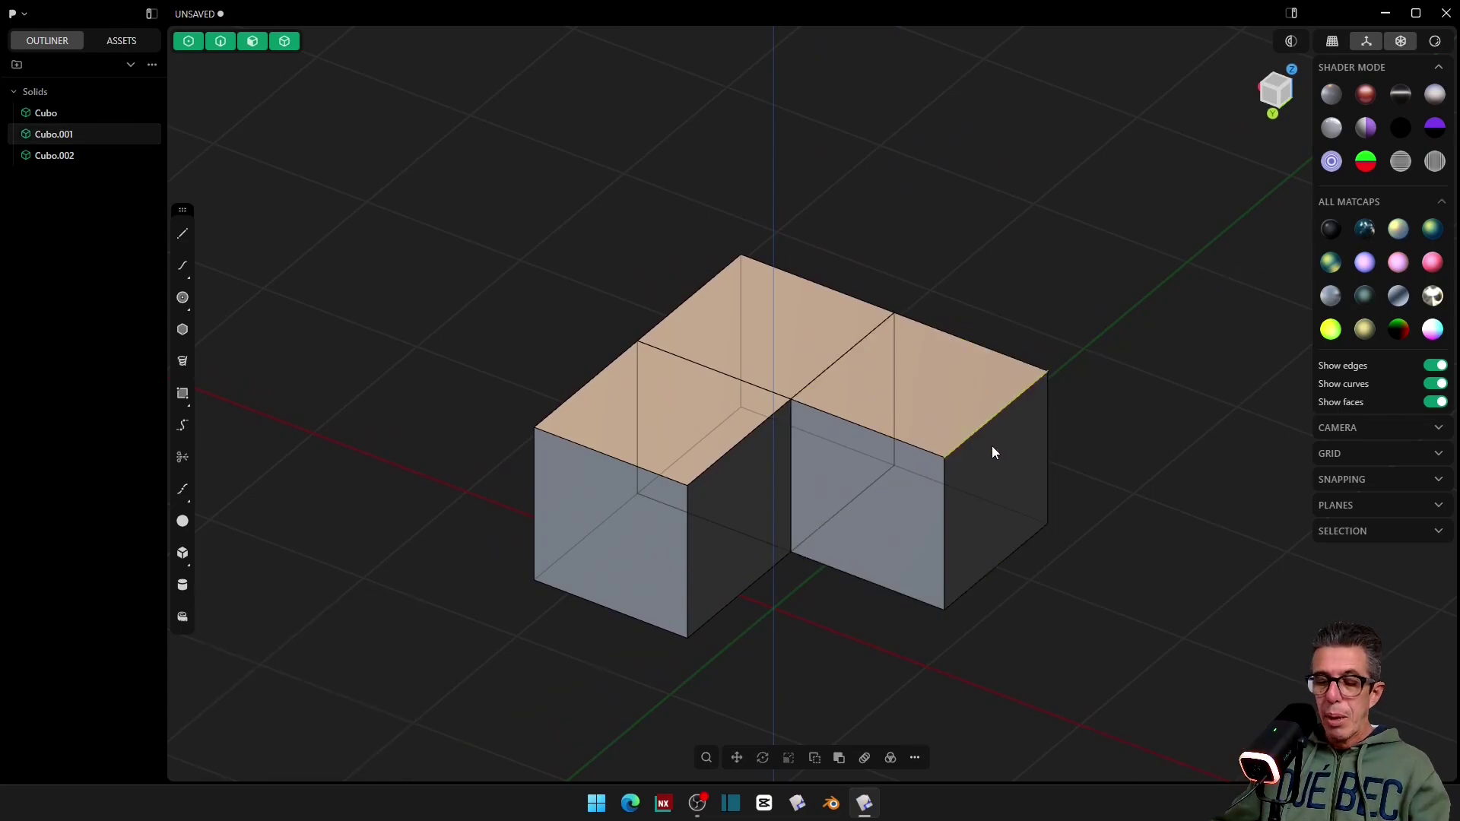
Step: Move the upper outer edge of Cubo.001 about 0.69 m outward and 0.25 m up, and round it with a fillet
key("g")
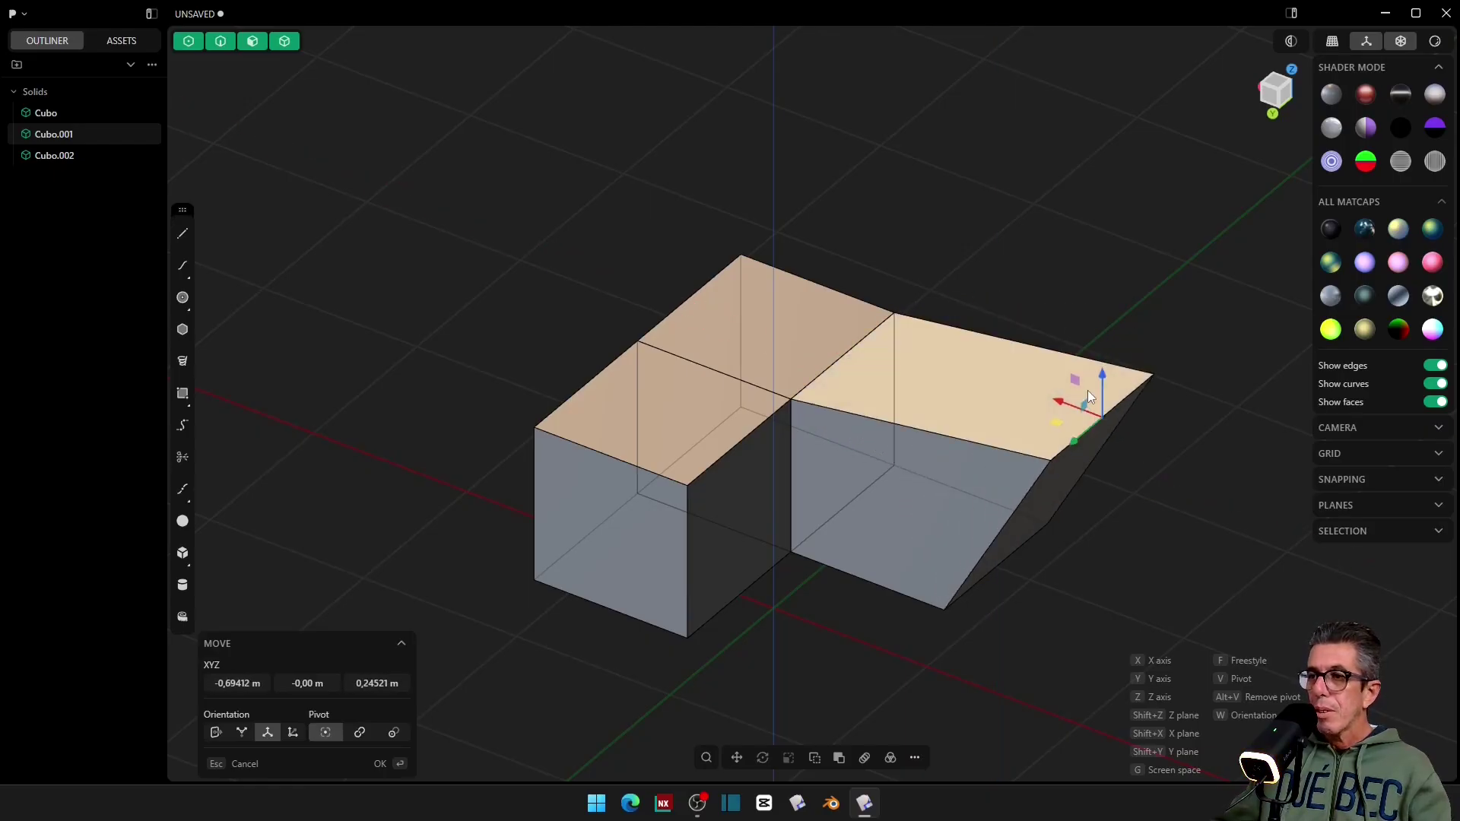
key("b")
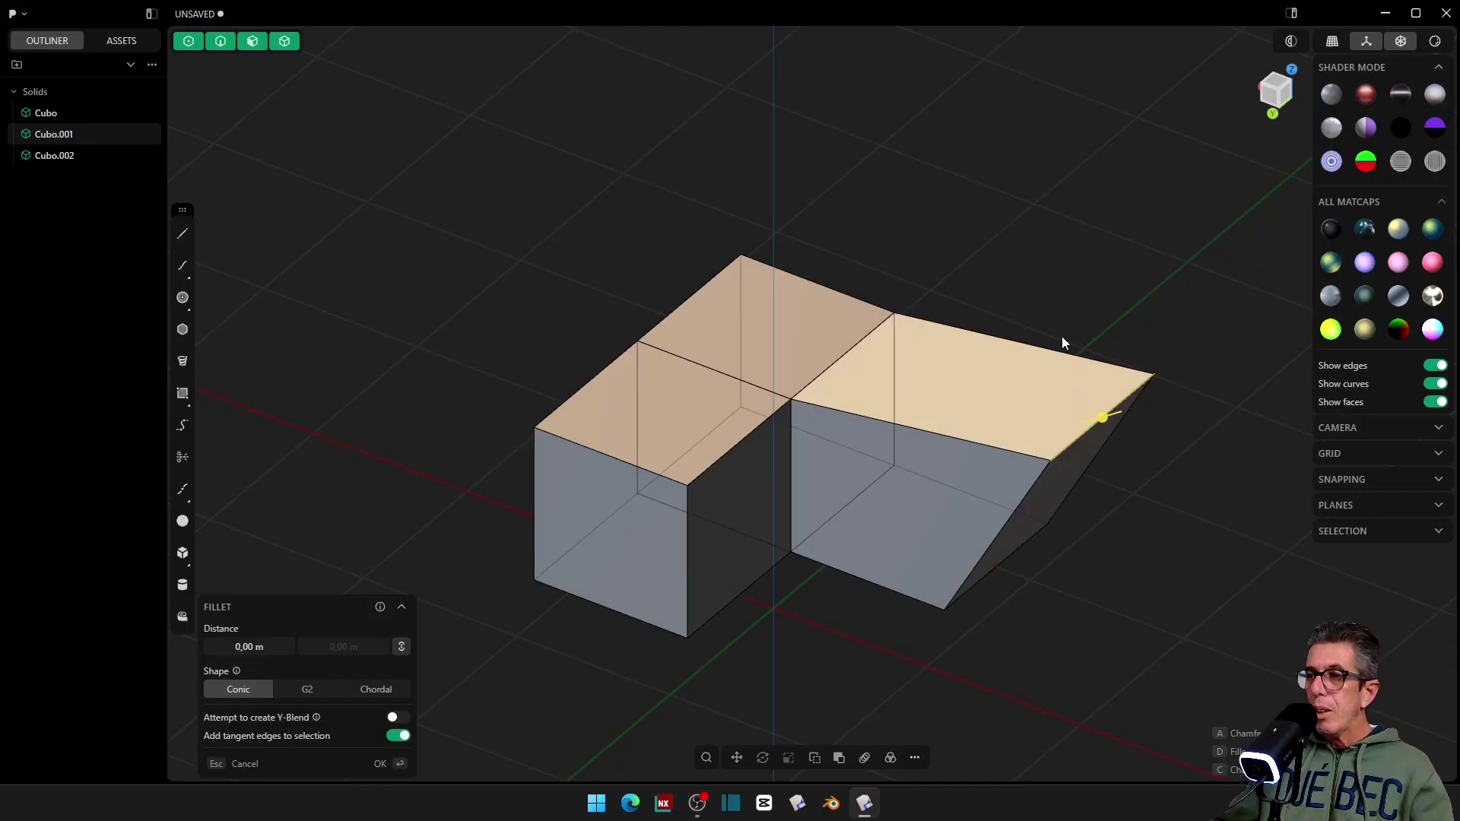
mouse_move(1103, 419)
left_mouse_down()
mouse_move(1085, 508)
mouse_move(1061, 327)
mouse_move(993, 309)
mouse_move(1093, 416)
left_mouse_up()
key("d")
key("g")
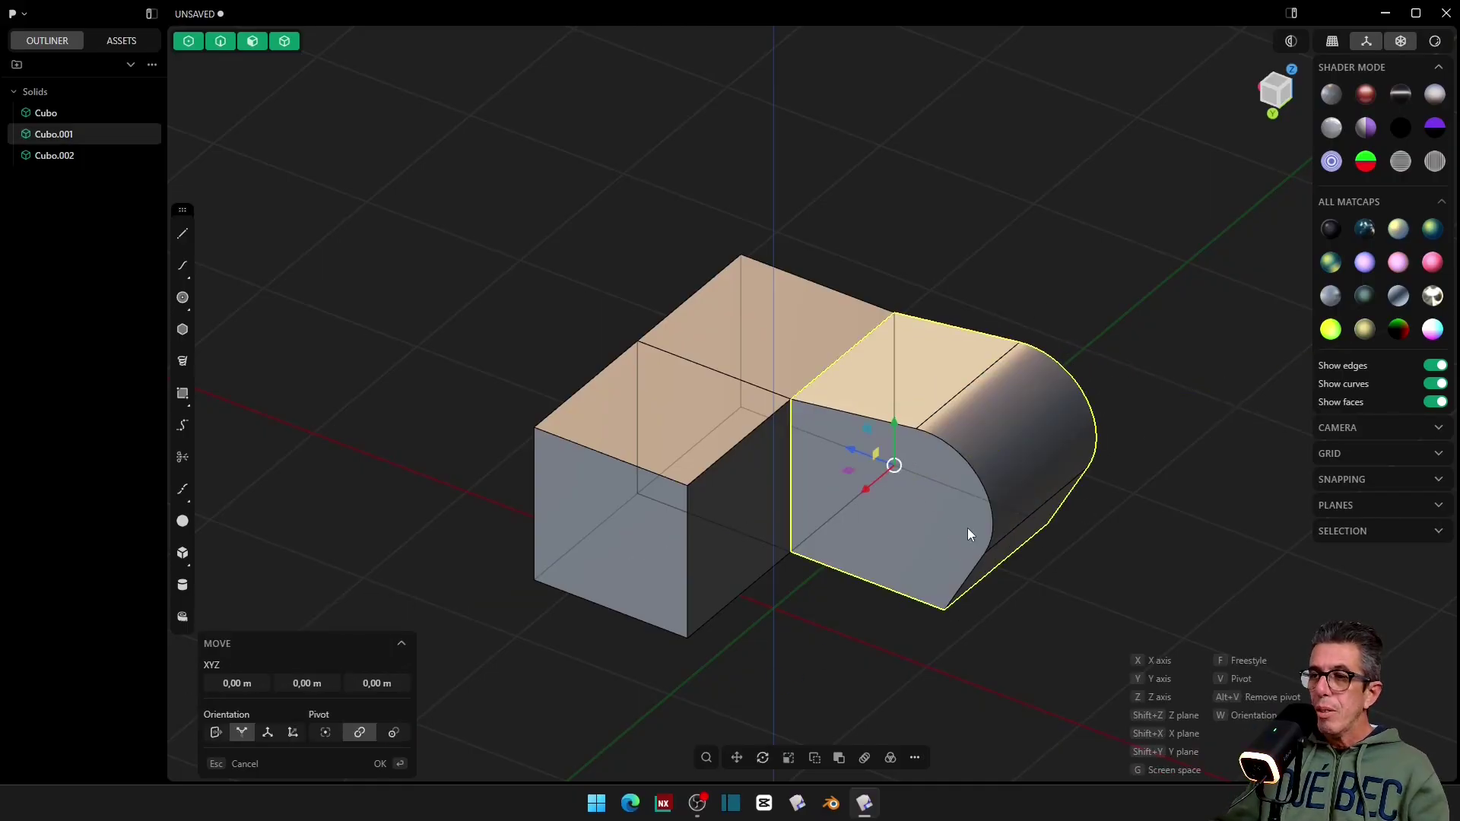
key("Escape")
Step: Try moving the rounded fillet face of Cubo.001 about 0.22 m in Y and -0.24 m in Z
left_click(1023, 403)
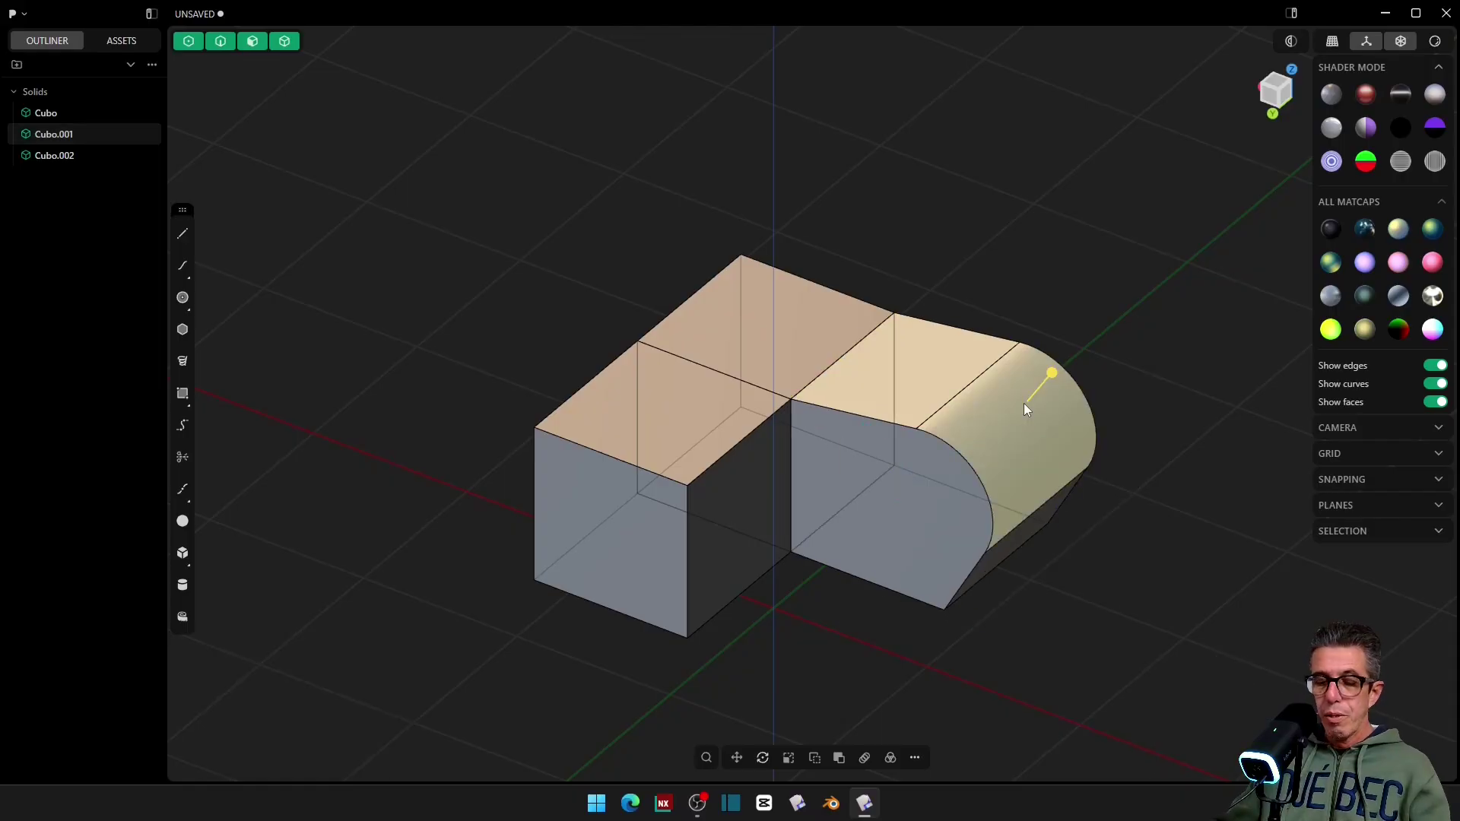
key("g")
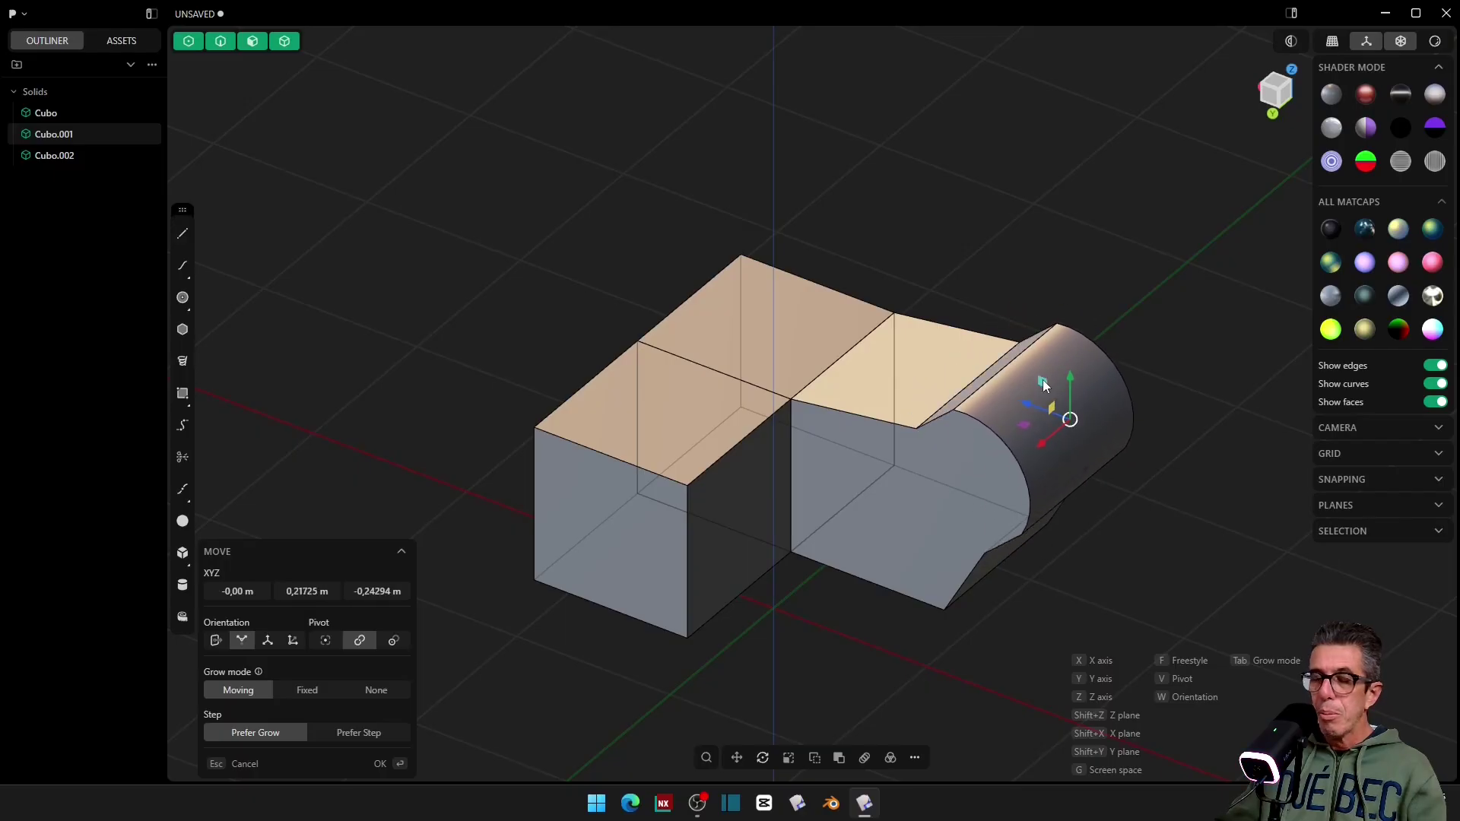
left_click(1043, 380)
Step: Try scaling Cubo uniformly to about 0.53, along the Z axis, in the XZ plane and with the scale handles
left_click(686, 444)
key("s")
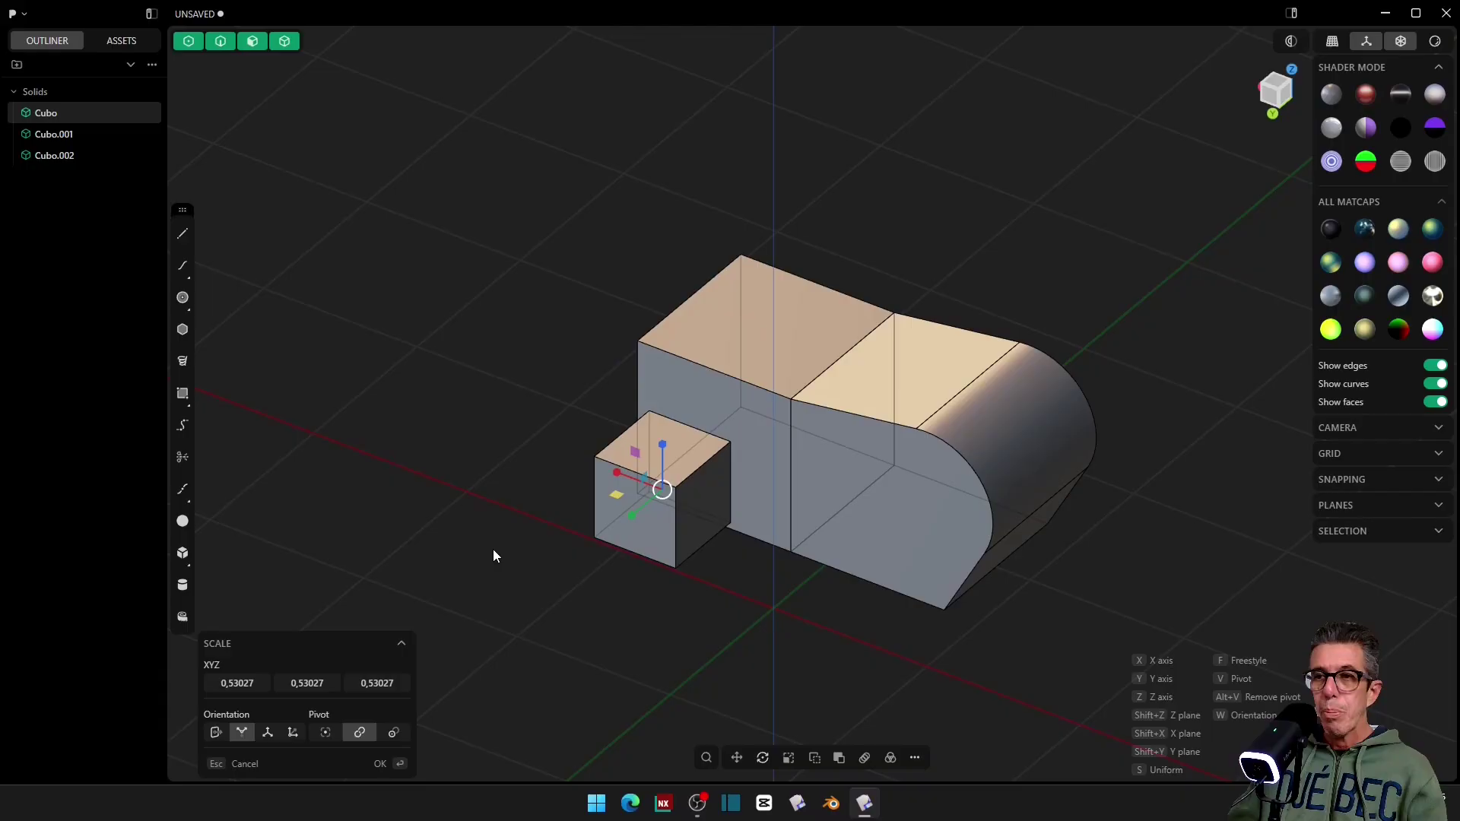
key("z")
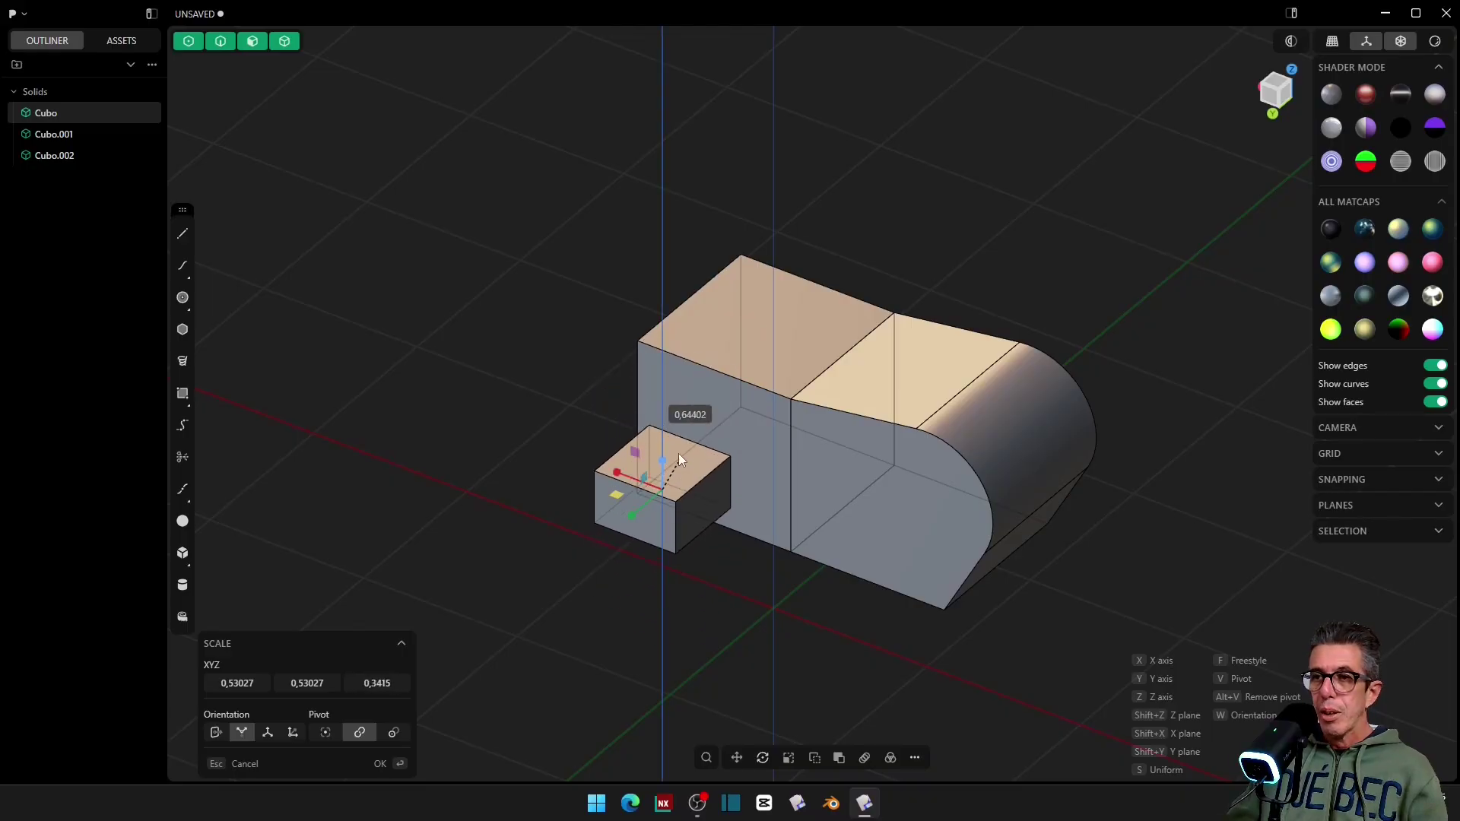
key("shift+y")
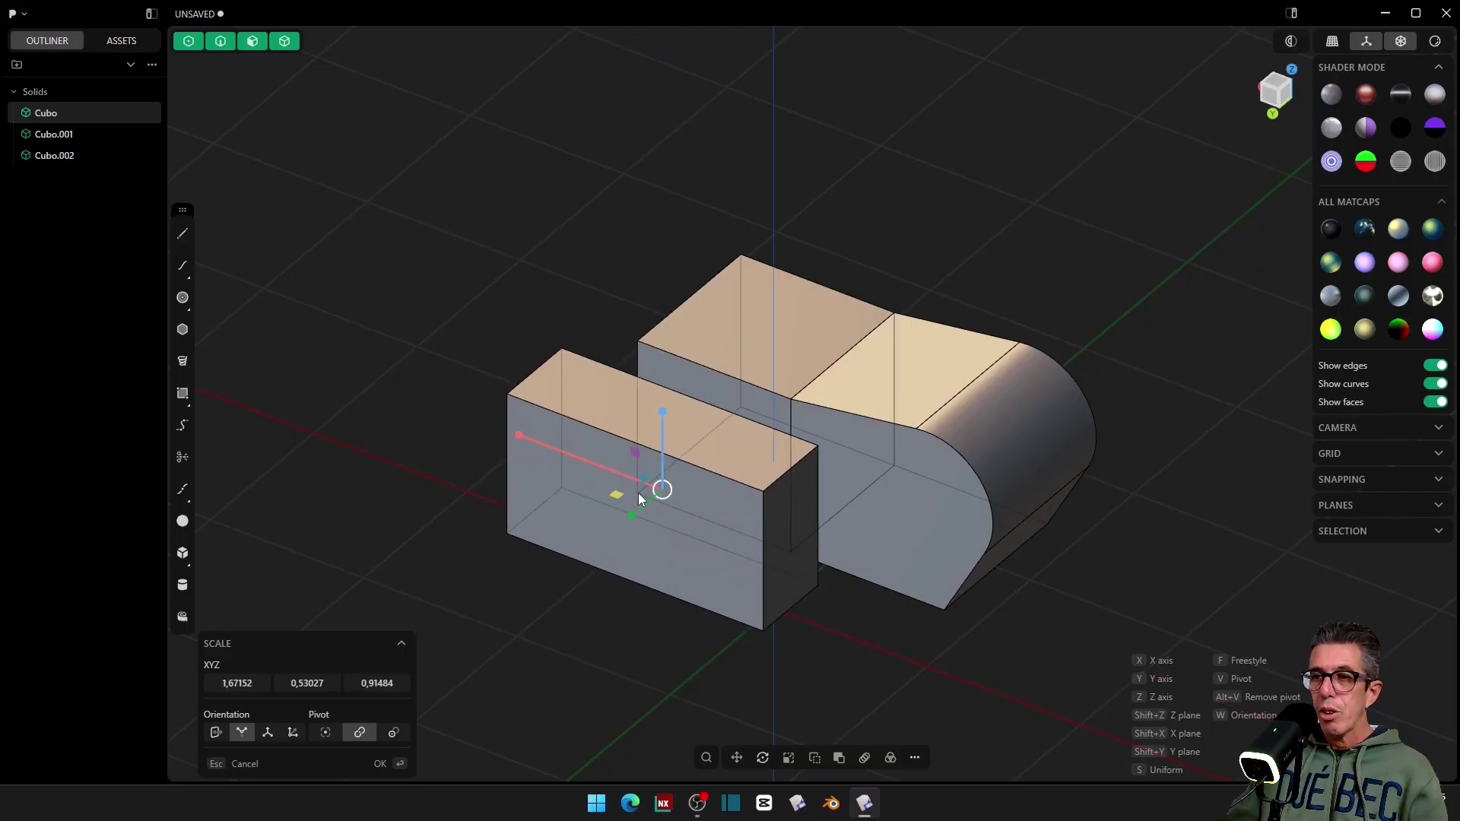
left_click_drag(631, 517, 642, 508)
left_click_drag(664, 411, 670, 459)
key("Escape")
Step: Undo the fillet and edge move on Cubo.001, leave the Fillet command and clear the selection
key("ctrl+z")
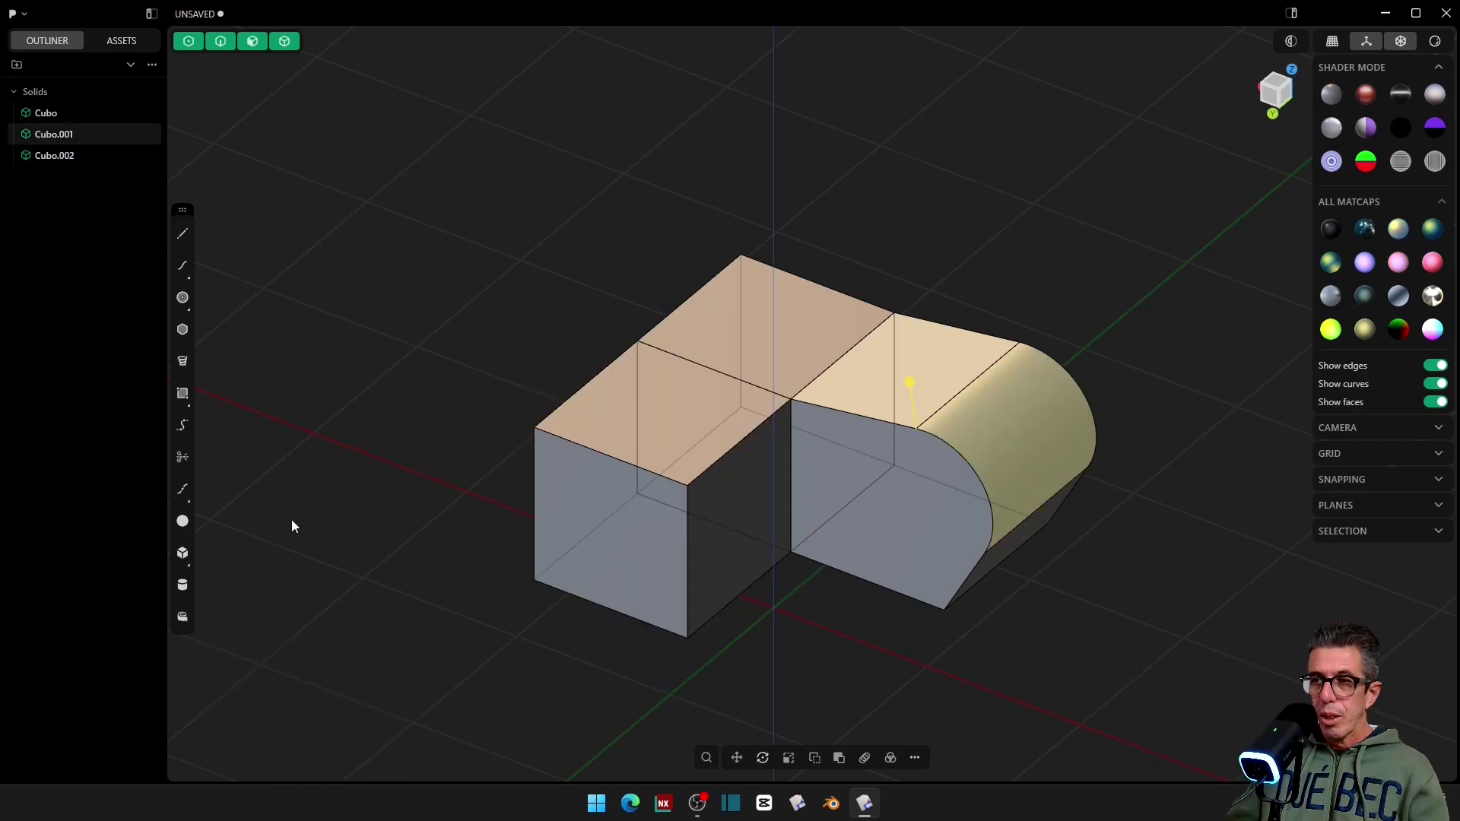
key("ctrl+z")
key("ctrl+z")
key("ctrl+z")
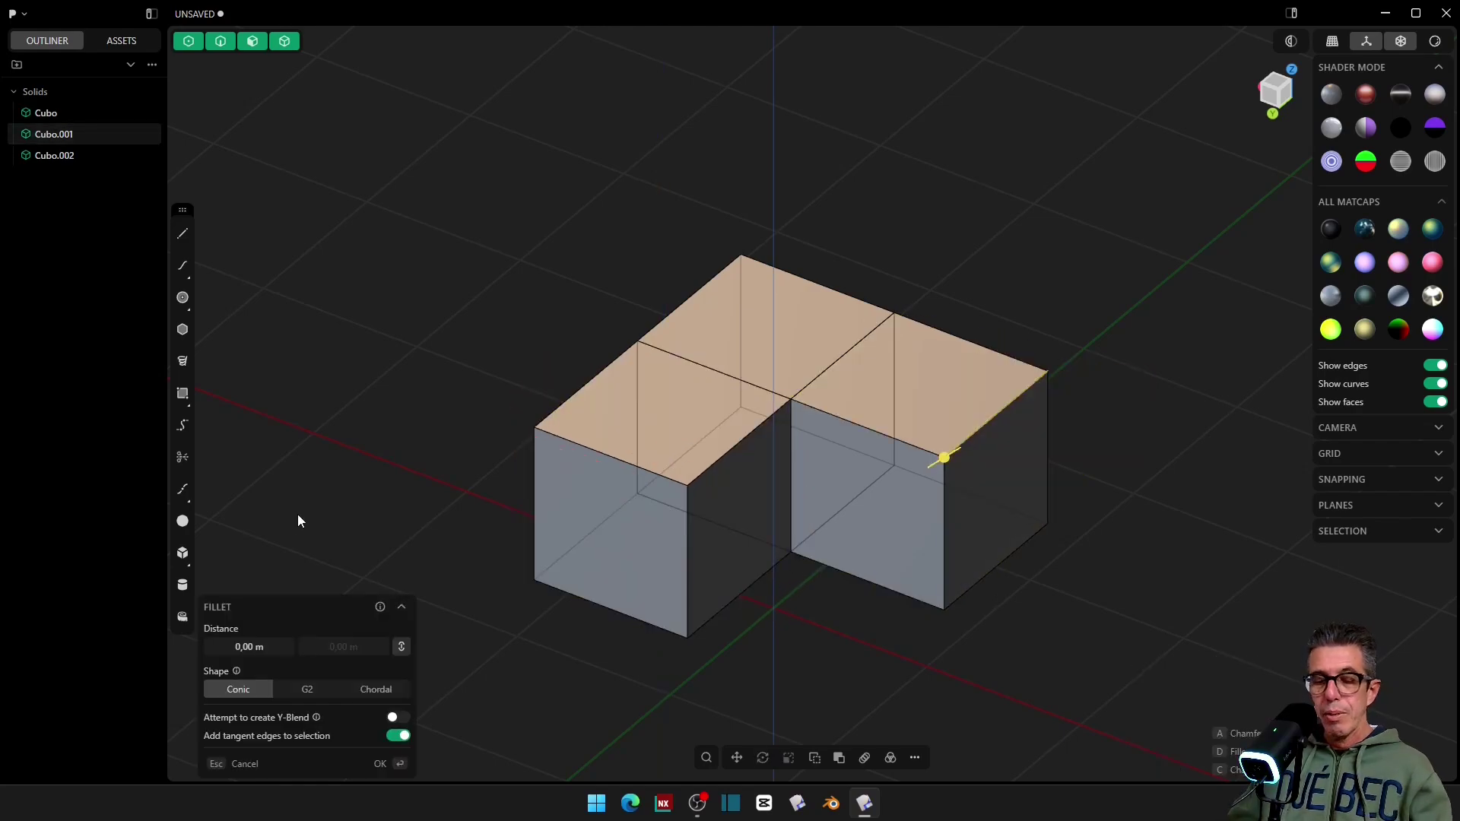
key("Escape")
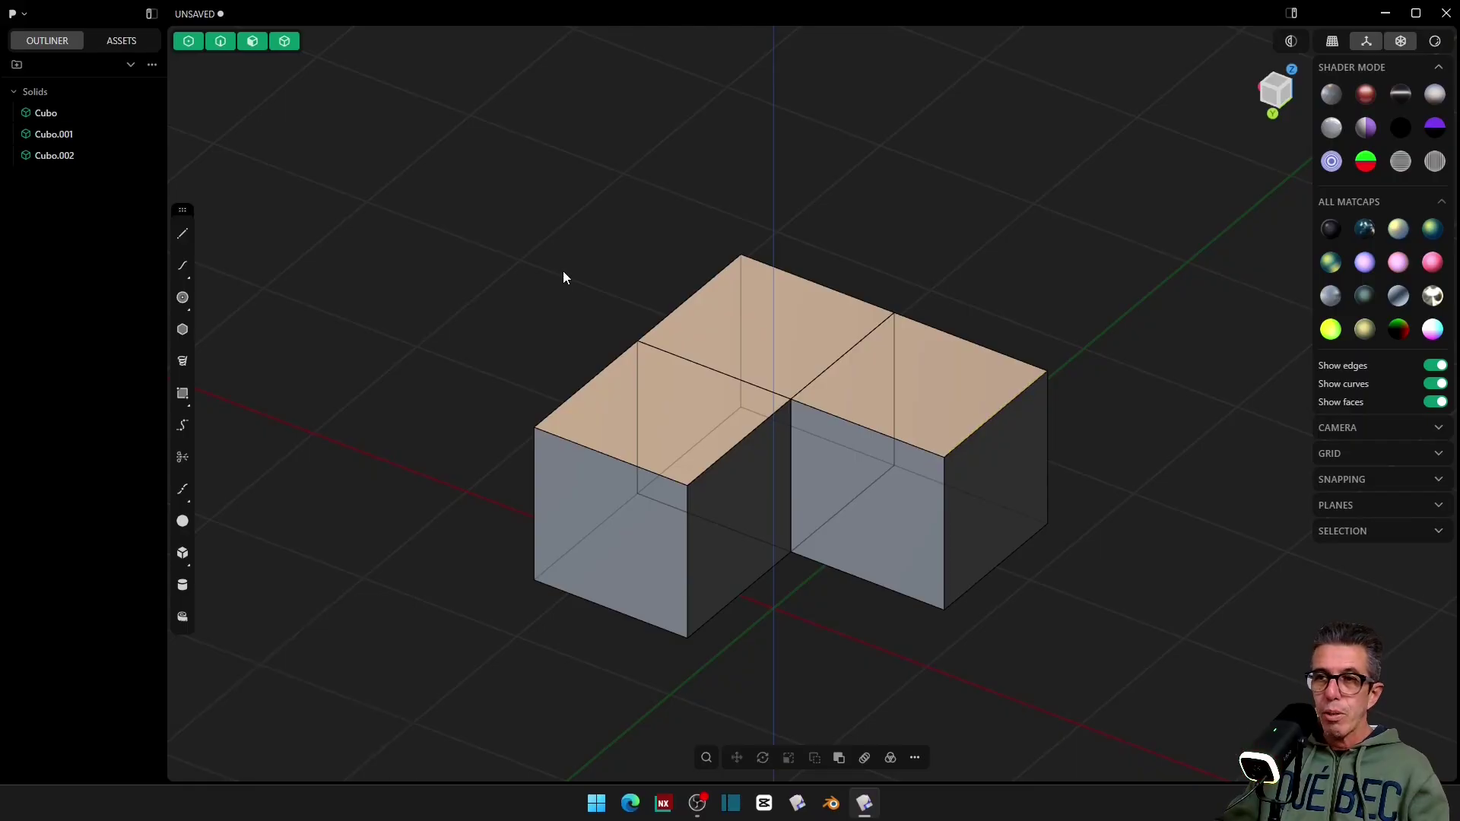
Step: Select Cubo.001 as a whole solid, then only the front face of Cubo, leaving Push Face without an edit
middle_click_drag(567, 281, 461, 423)
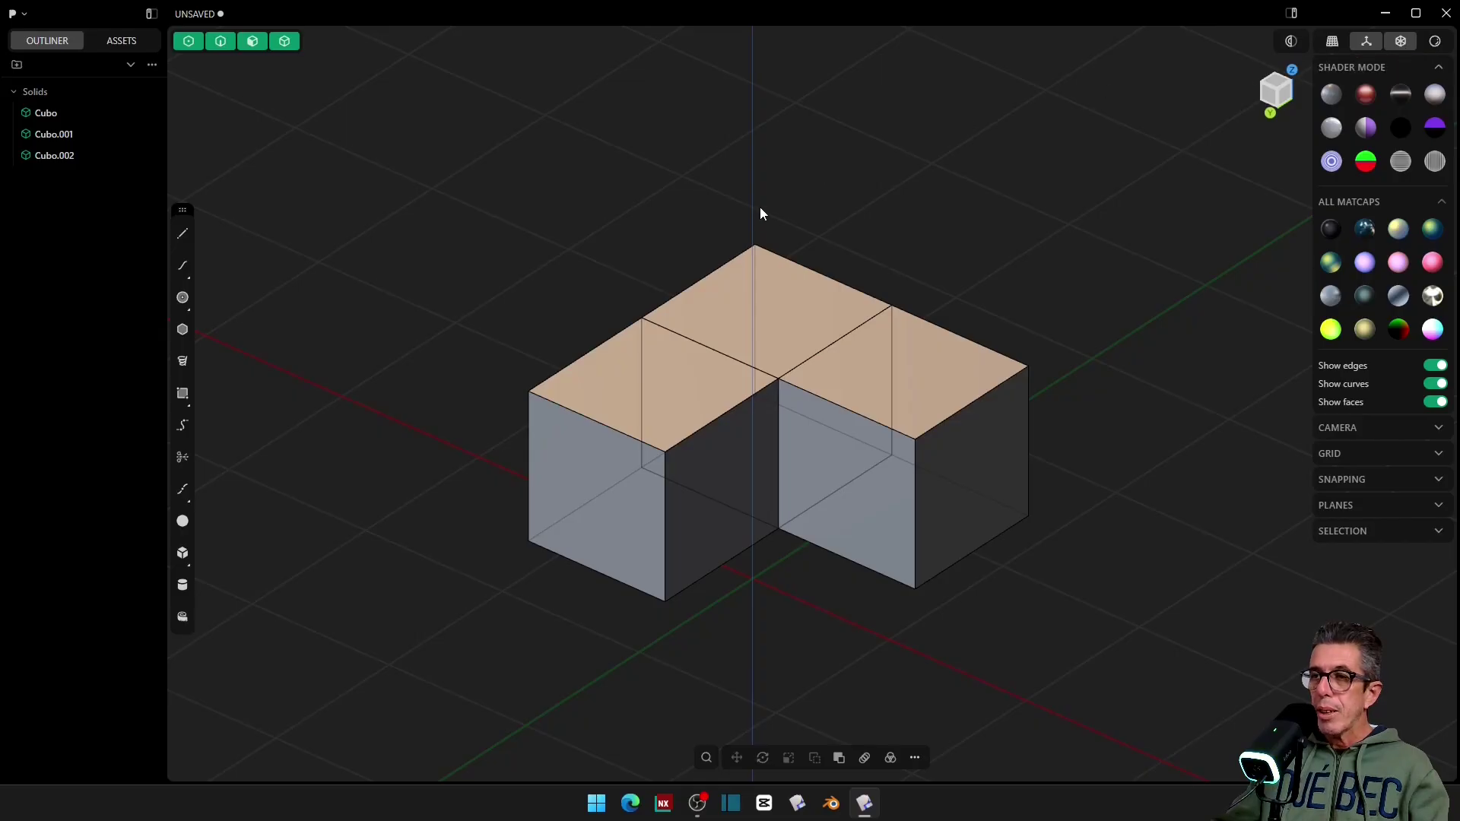
left_click(978, 457)
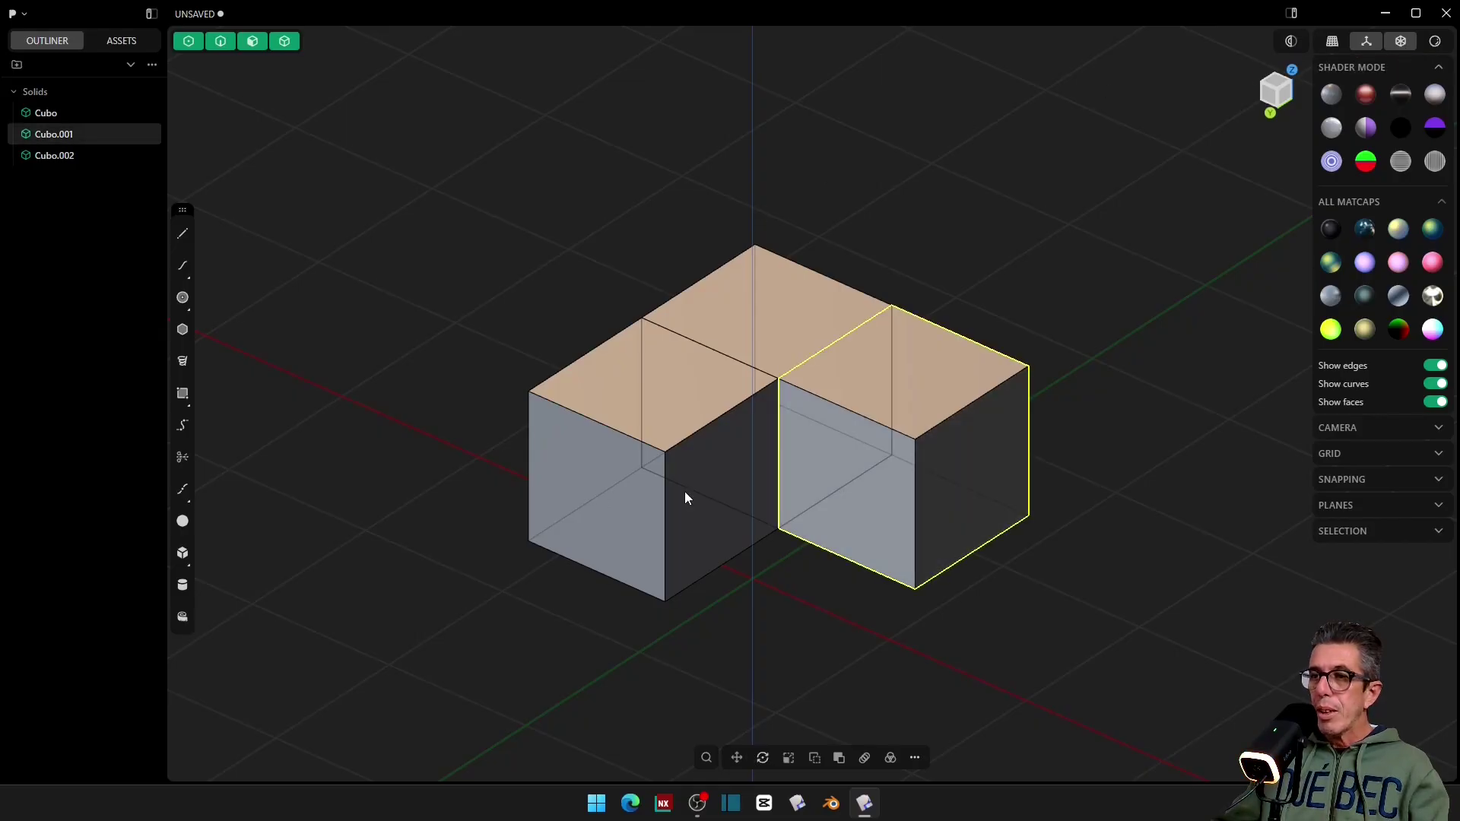
double_click(591, 469)
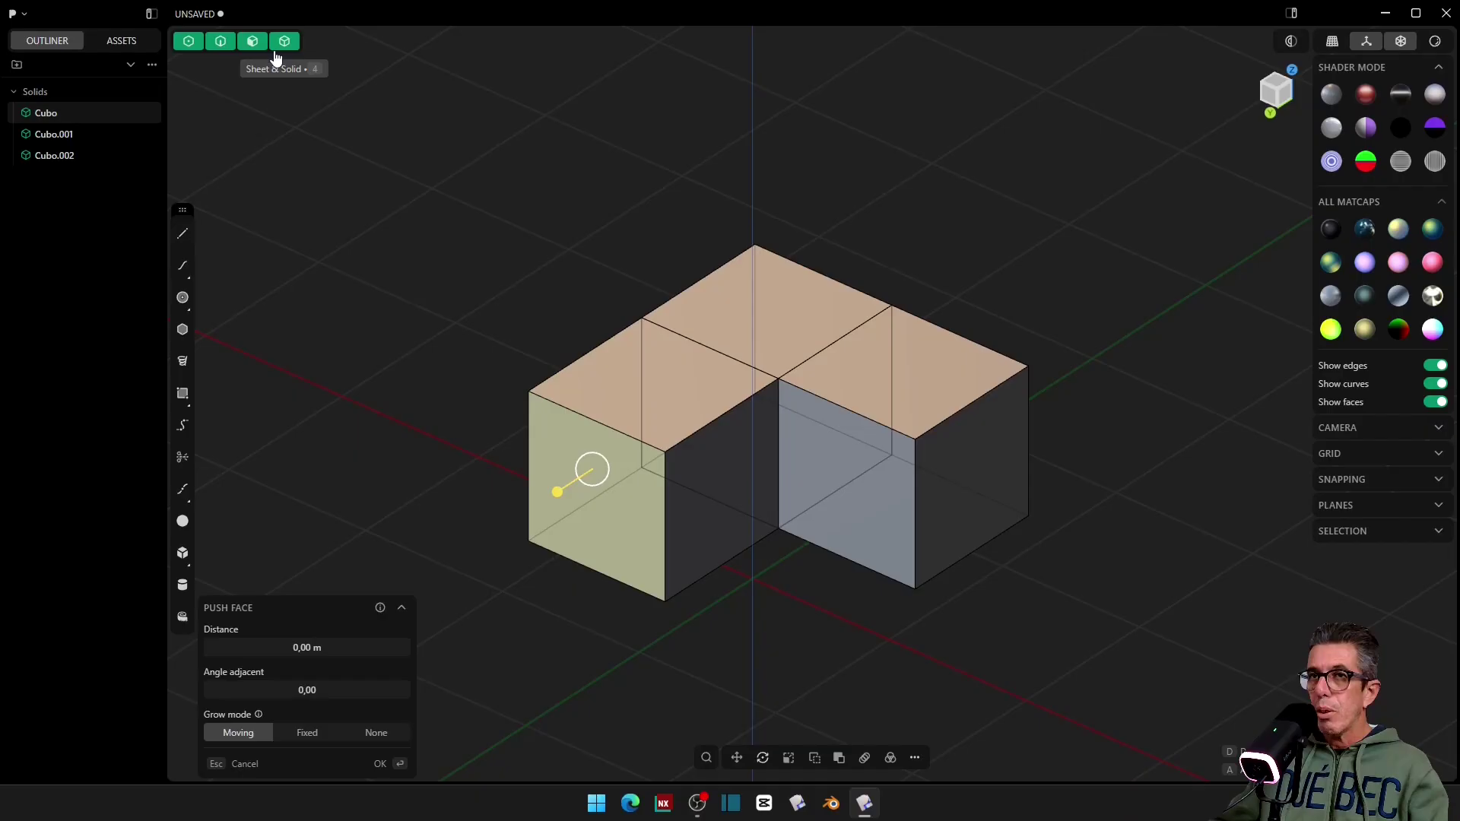
key("Escape")
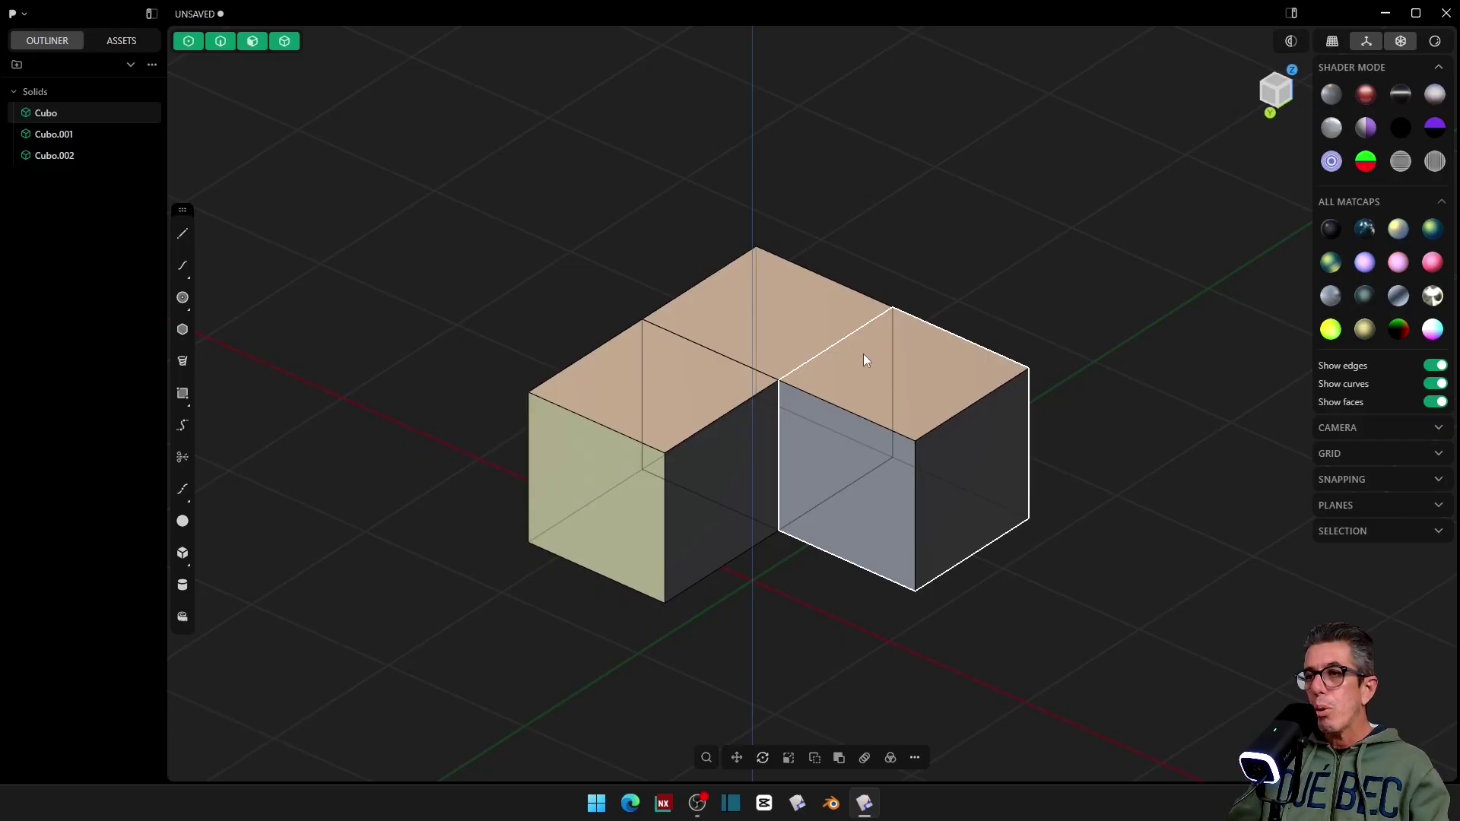
Step: Select the outer side face of Cubo.001 and try Push Face on it
left_click(986, 449)
left_click(986, 448)
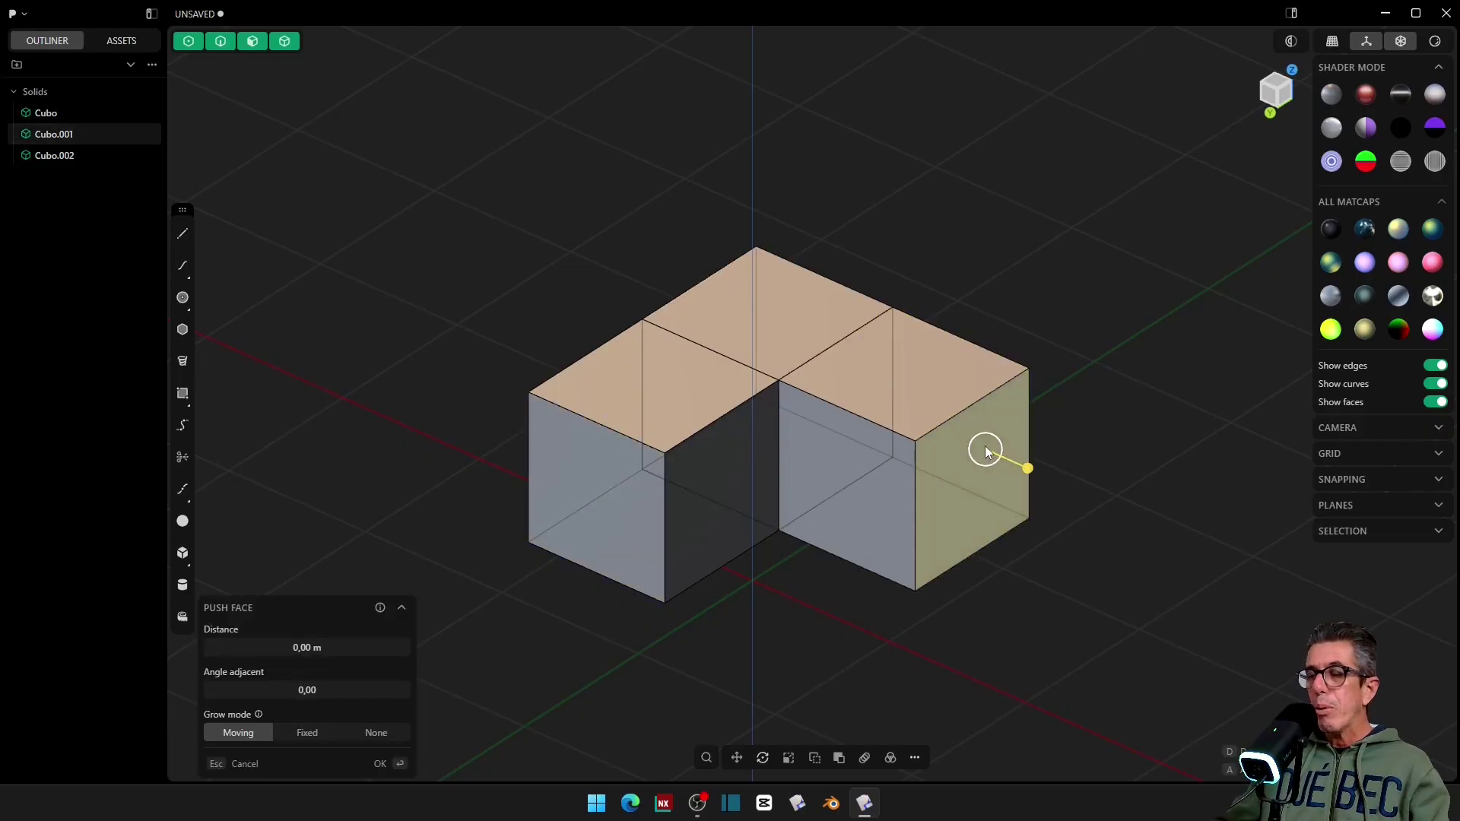
left_click_drag(1030, 469, 1000, 460)
key("Escape")
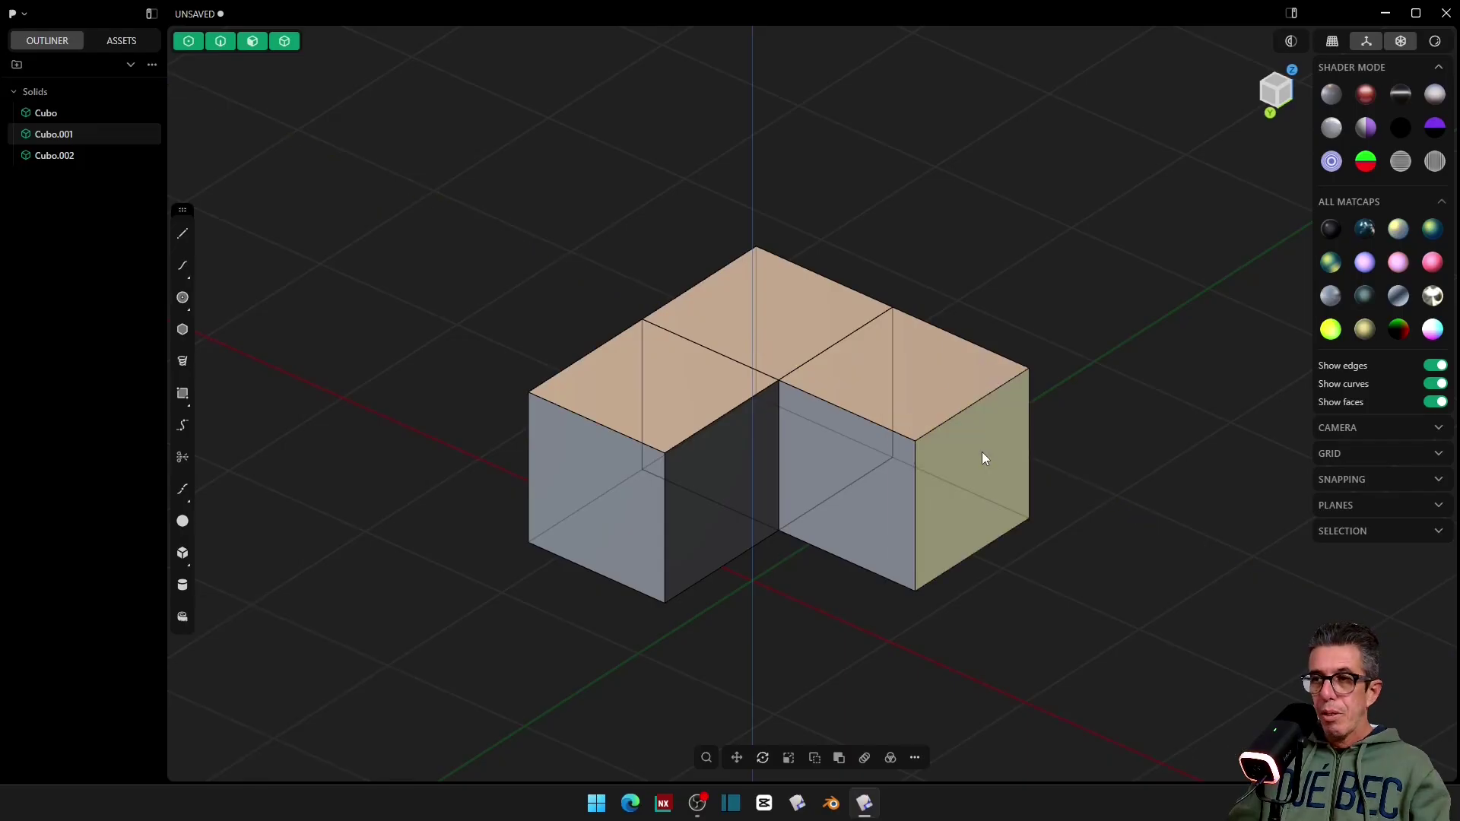
left_click(982, 452)
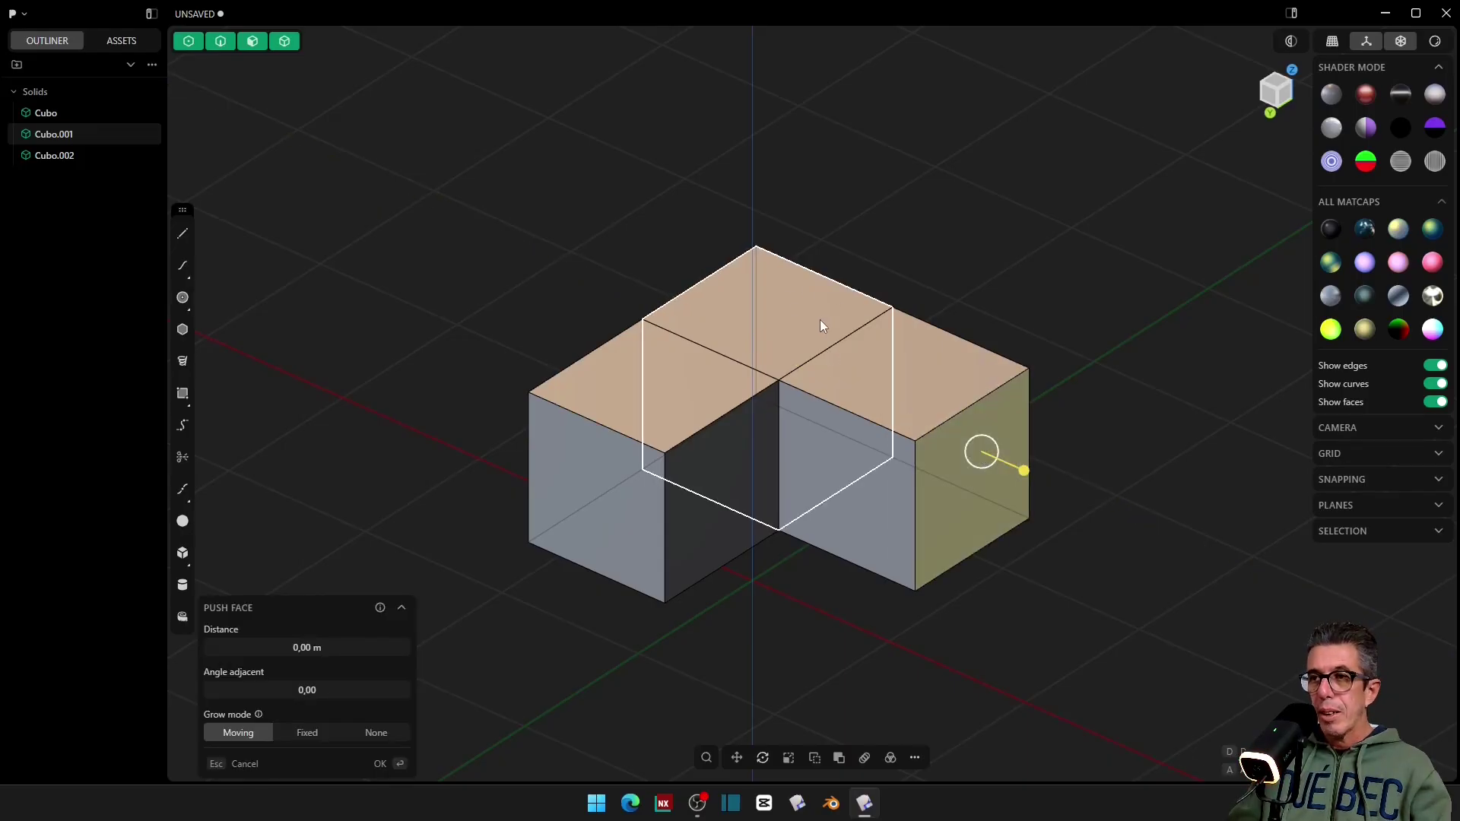
key("Escape")
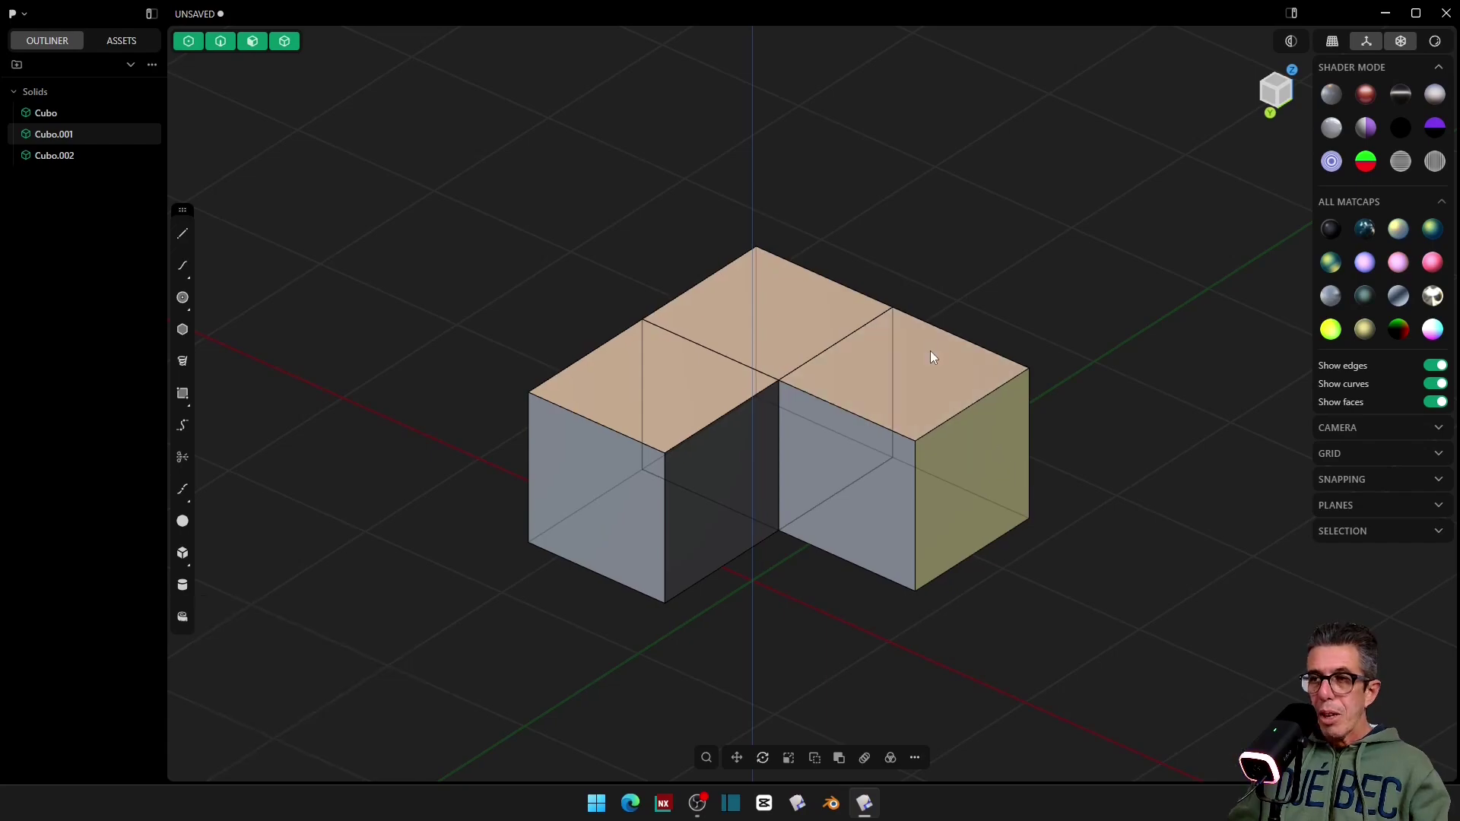
Step: Box-select all three cubes, then limit selection to faces and try Push Face on the box-selected faces between Cubo.001 and Cubo.002
left_click_drag(917, 288, 766, 533)
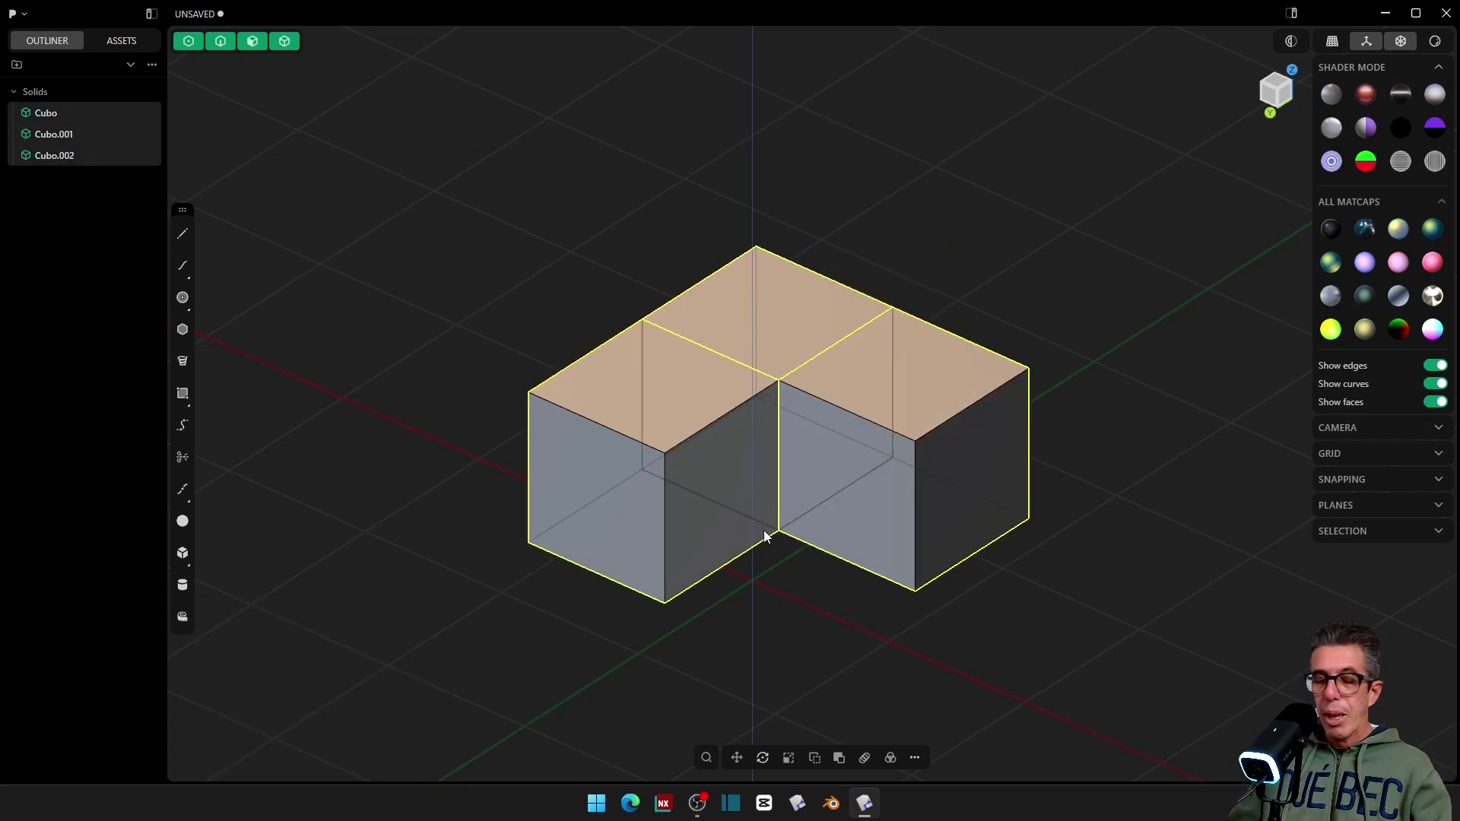
key("Escape")
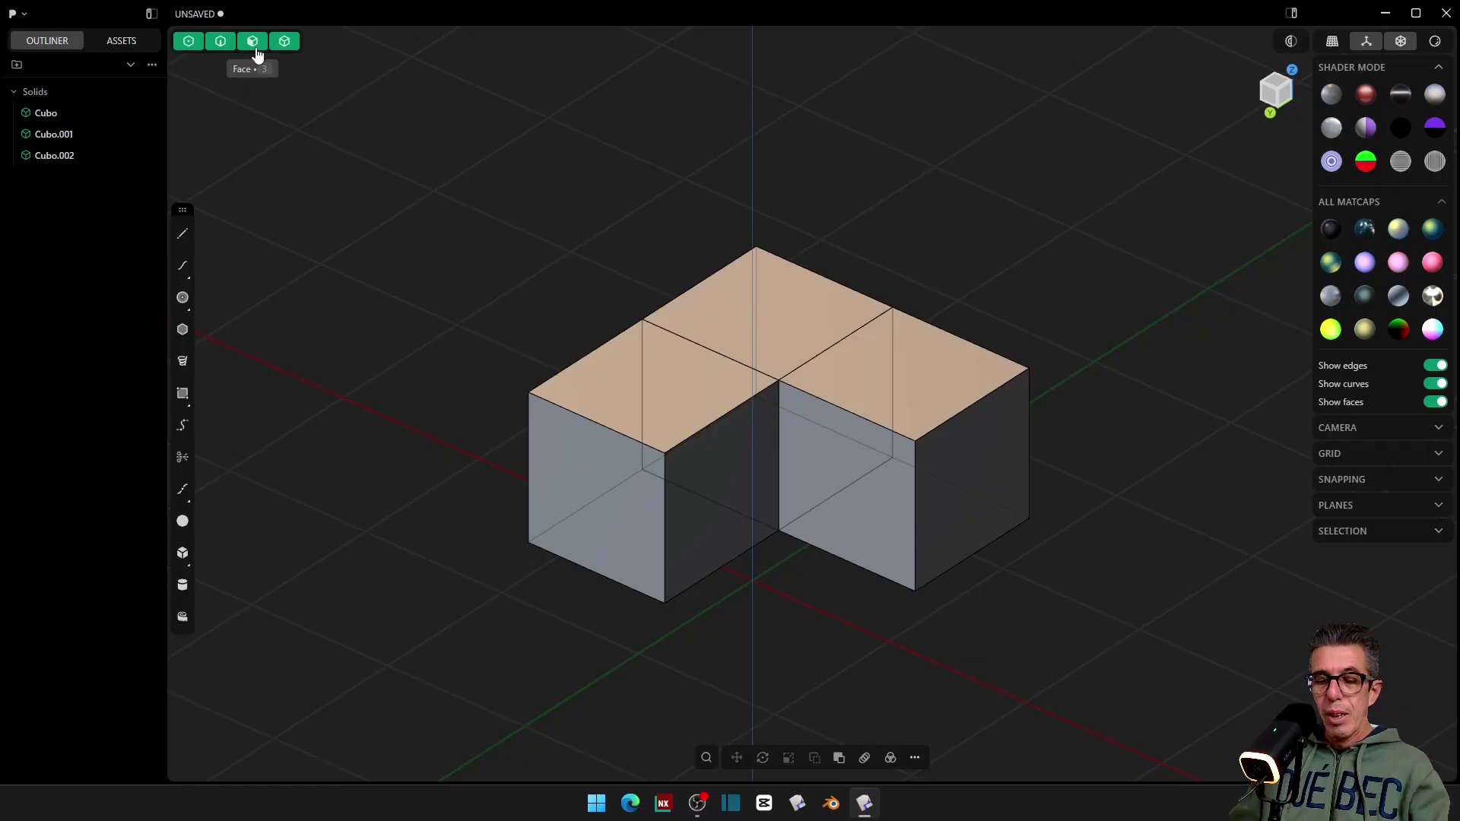
left_click(255, 47)
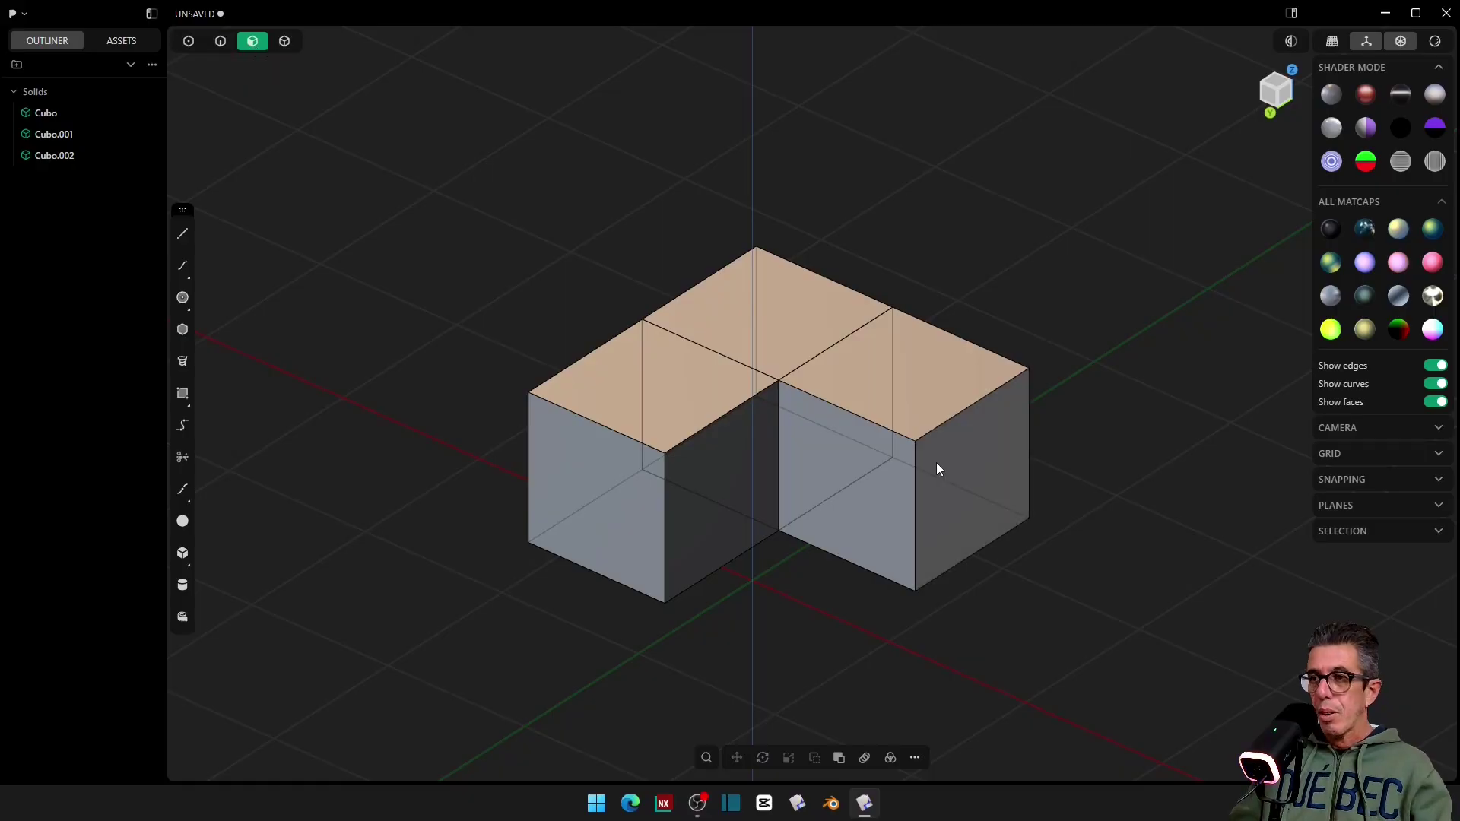
left_click_drag(770, 216, 851, 586)
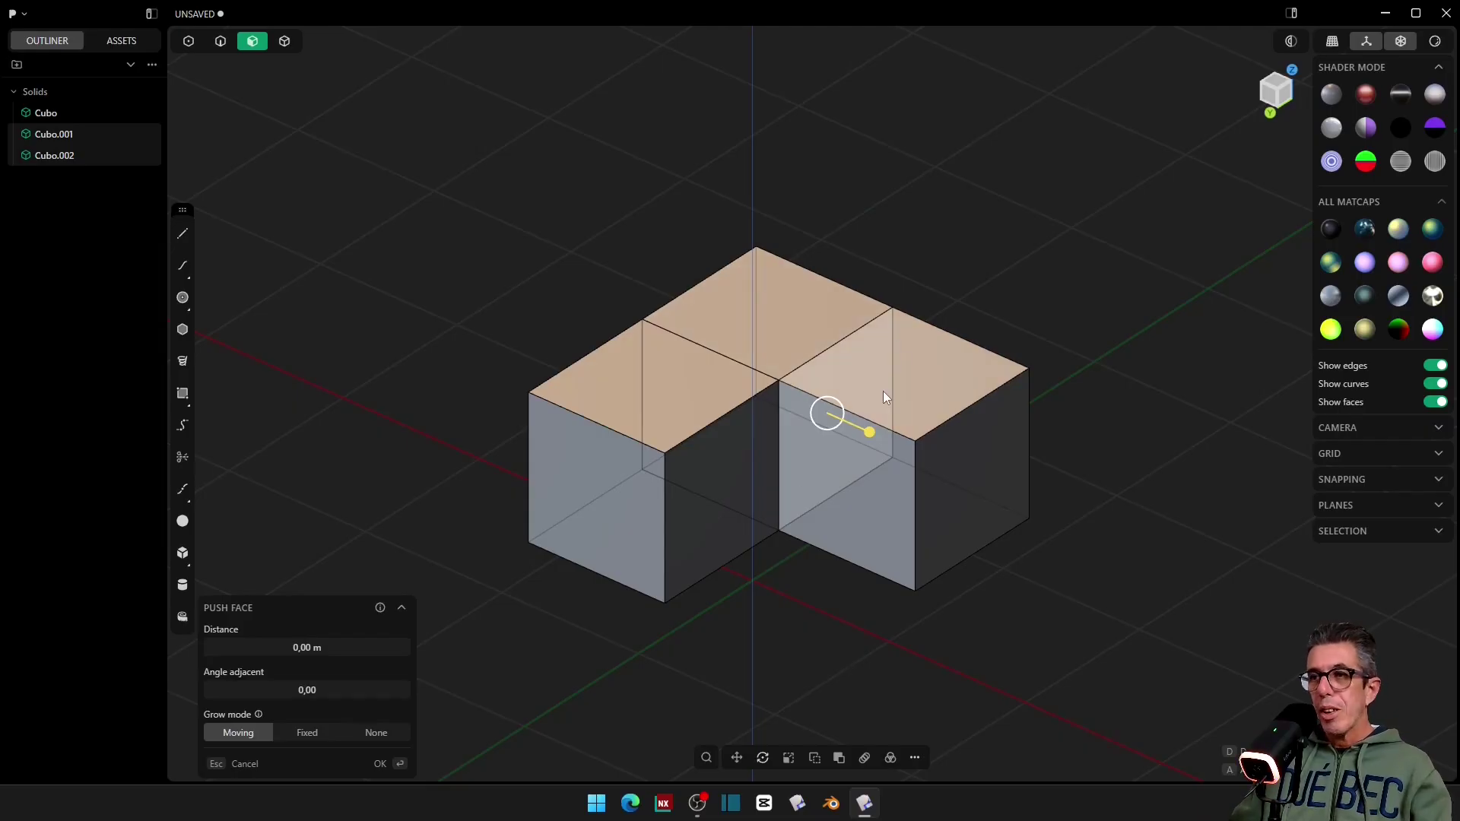
mouse_move(873, 433)
left_mouse_down()
mouse_move(843, 422)
mouse_move(759, 527)
mouse_move(883, 448)
left_mouse_up()
key("Escape")
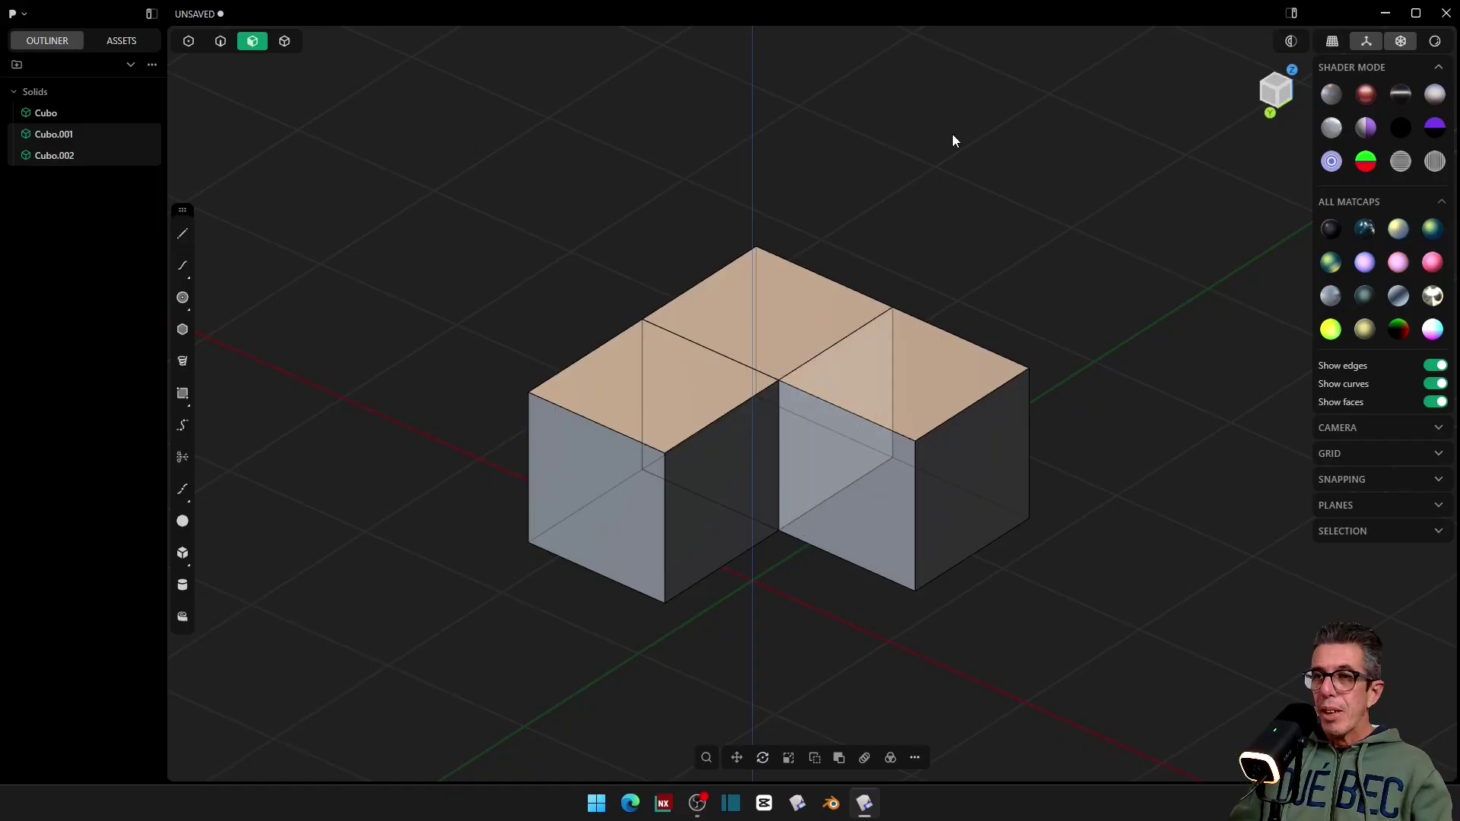
left_click(951, 157)
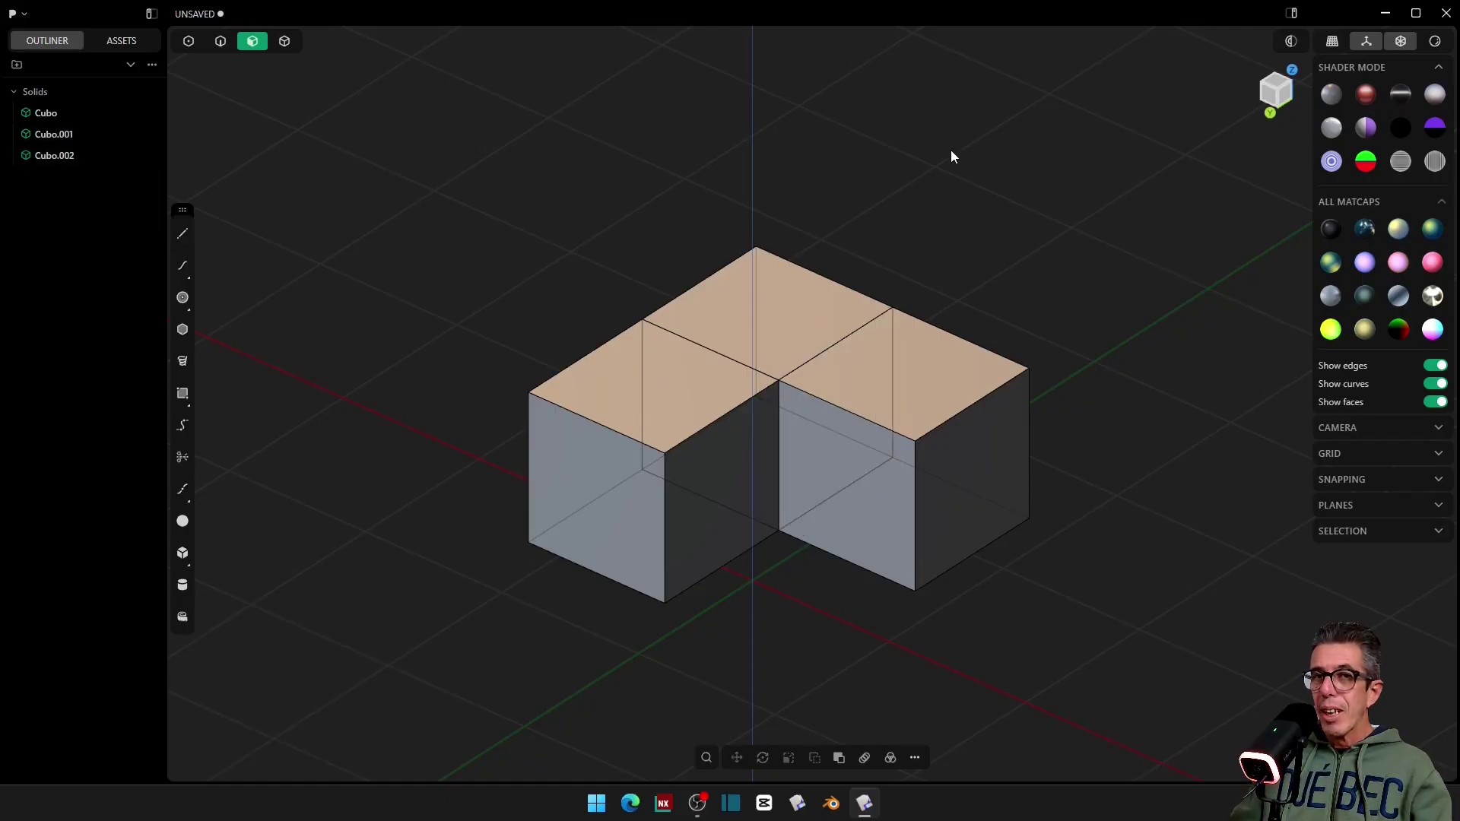
Step: Select the top face of Cubo.001 in face-only mode and cancel the selection
left_click(895, 372)
key("q")
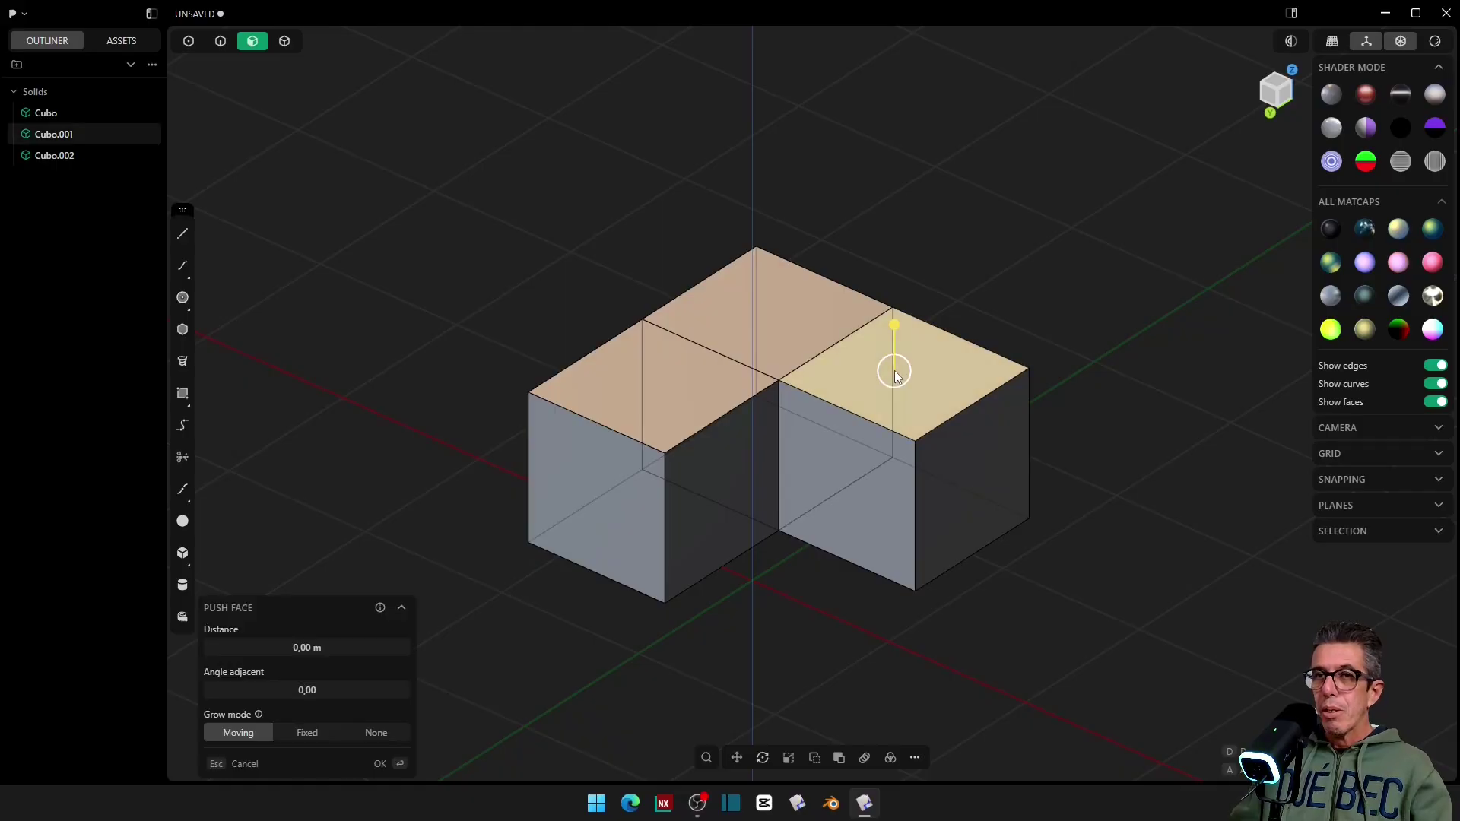
key("Escape")
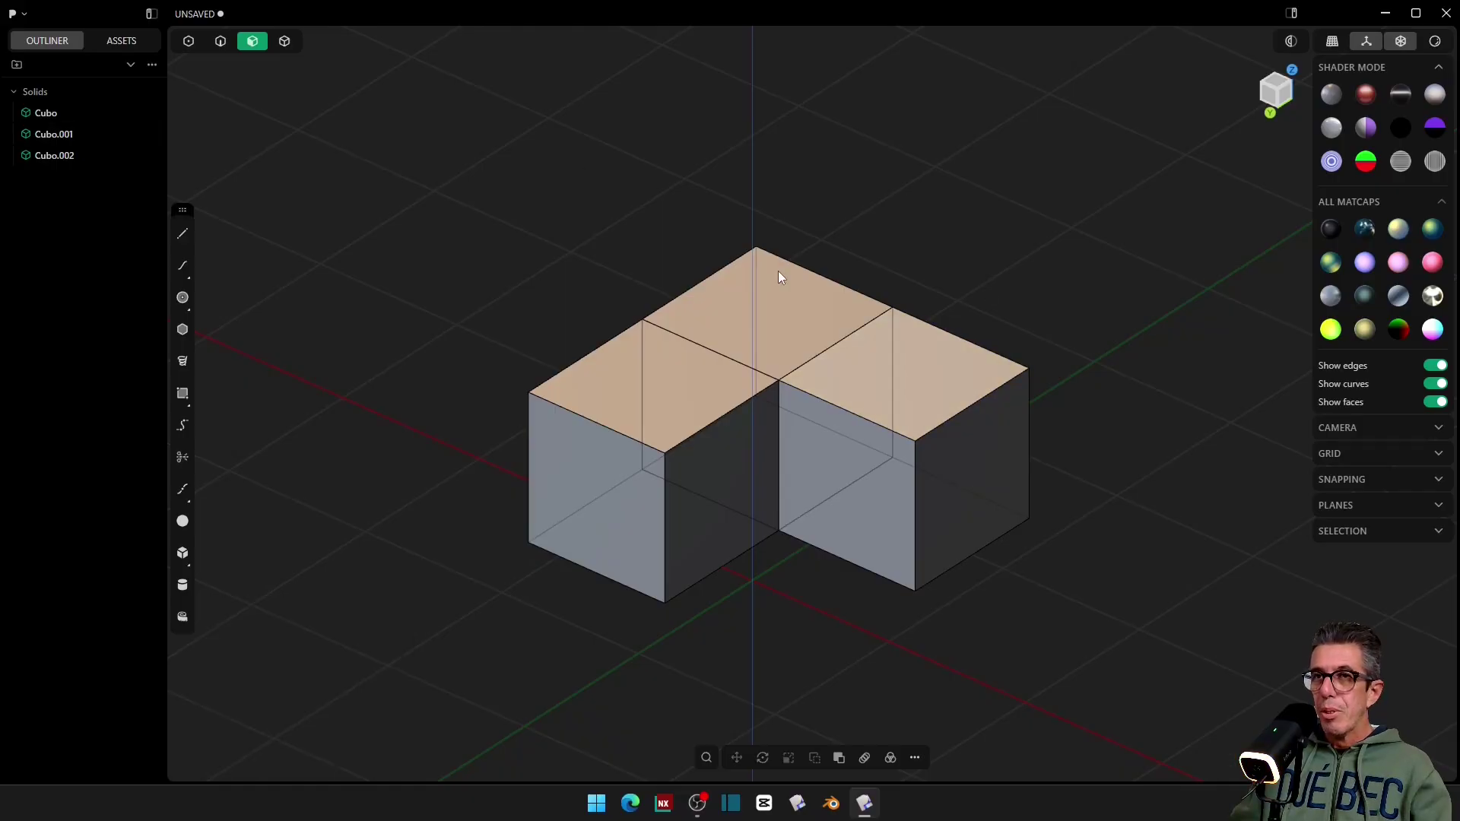
Step: Limit selection to solids, try box-selecting Cubo.001 and its neighbours in both directions, and clear the selection
left_click(283, 44)
left_click(1016, 405)
left_click_drag(800, 285, 909, 679)
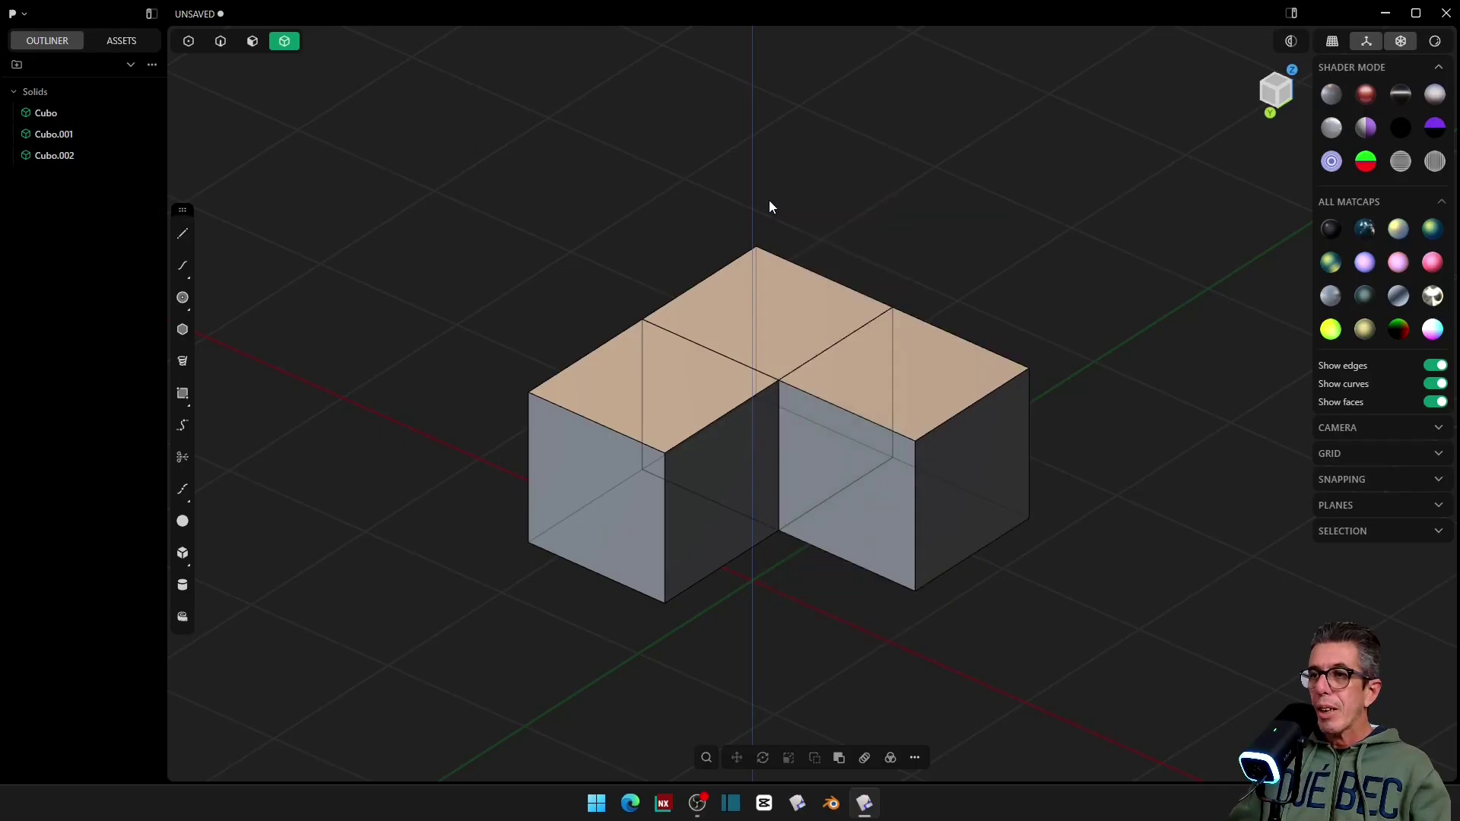
left_click_drag(762, 186, 892, 604)
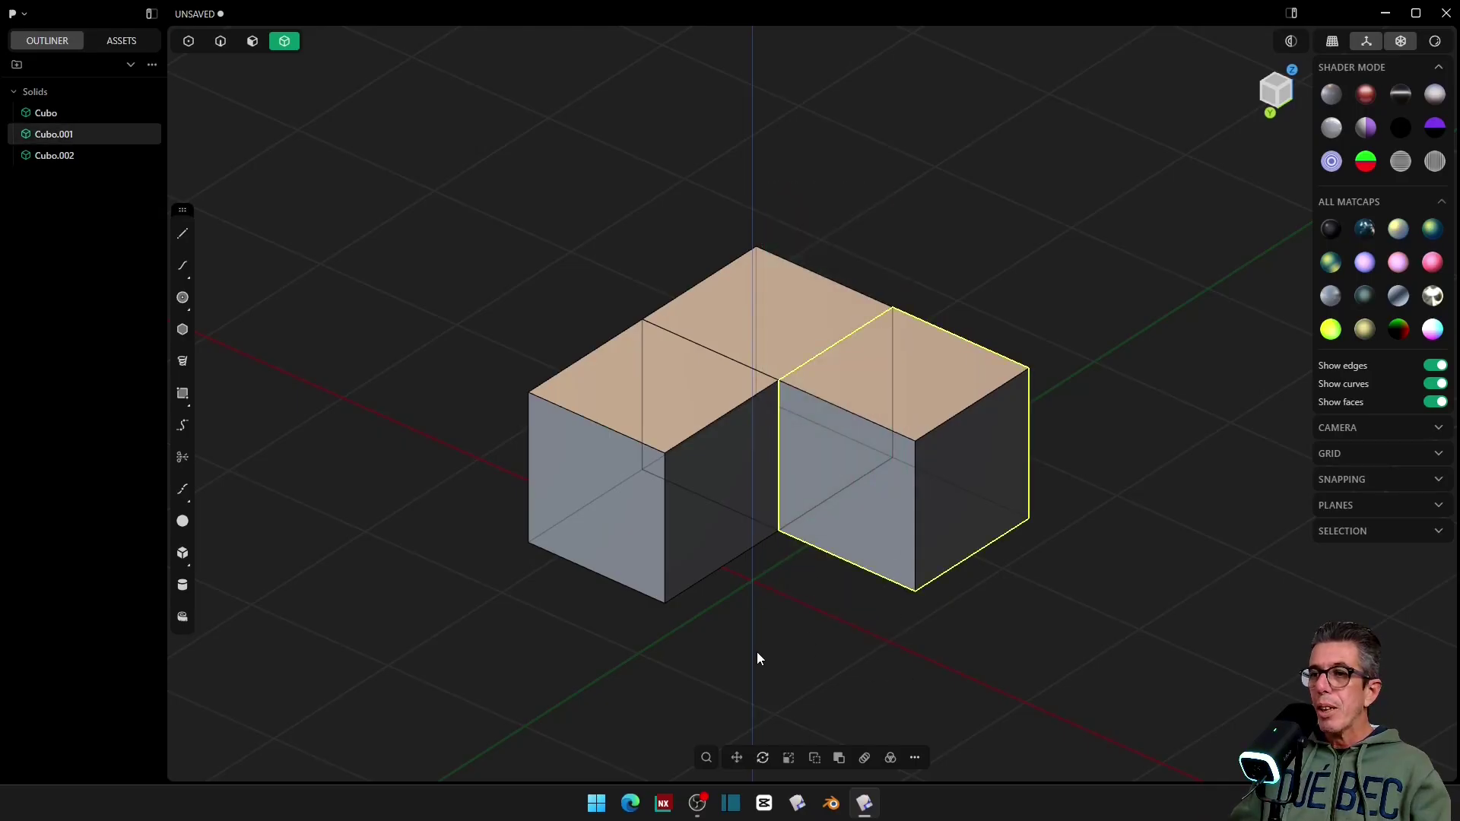
left_click_drag(929, 170, 770, 588)
left_click(770, 588)
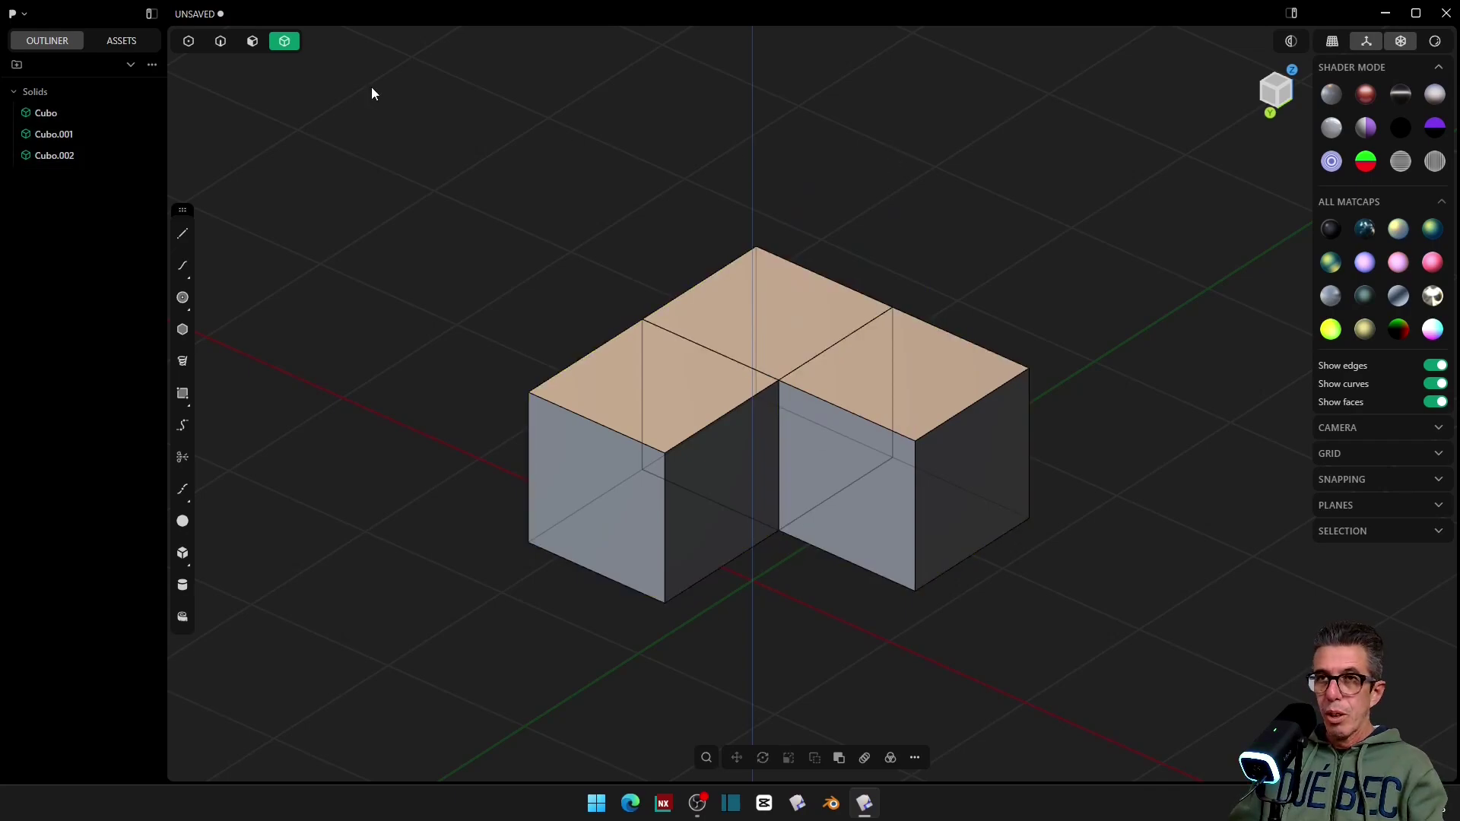
Step: Enable all selection modes again, box-select the inner side face of Cubo.001 and try Push Face on it
key("5")
left_click(957, 436)
left_click_drag(914, 256, 860, 171)
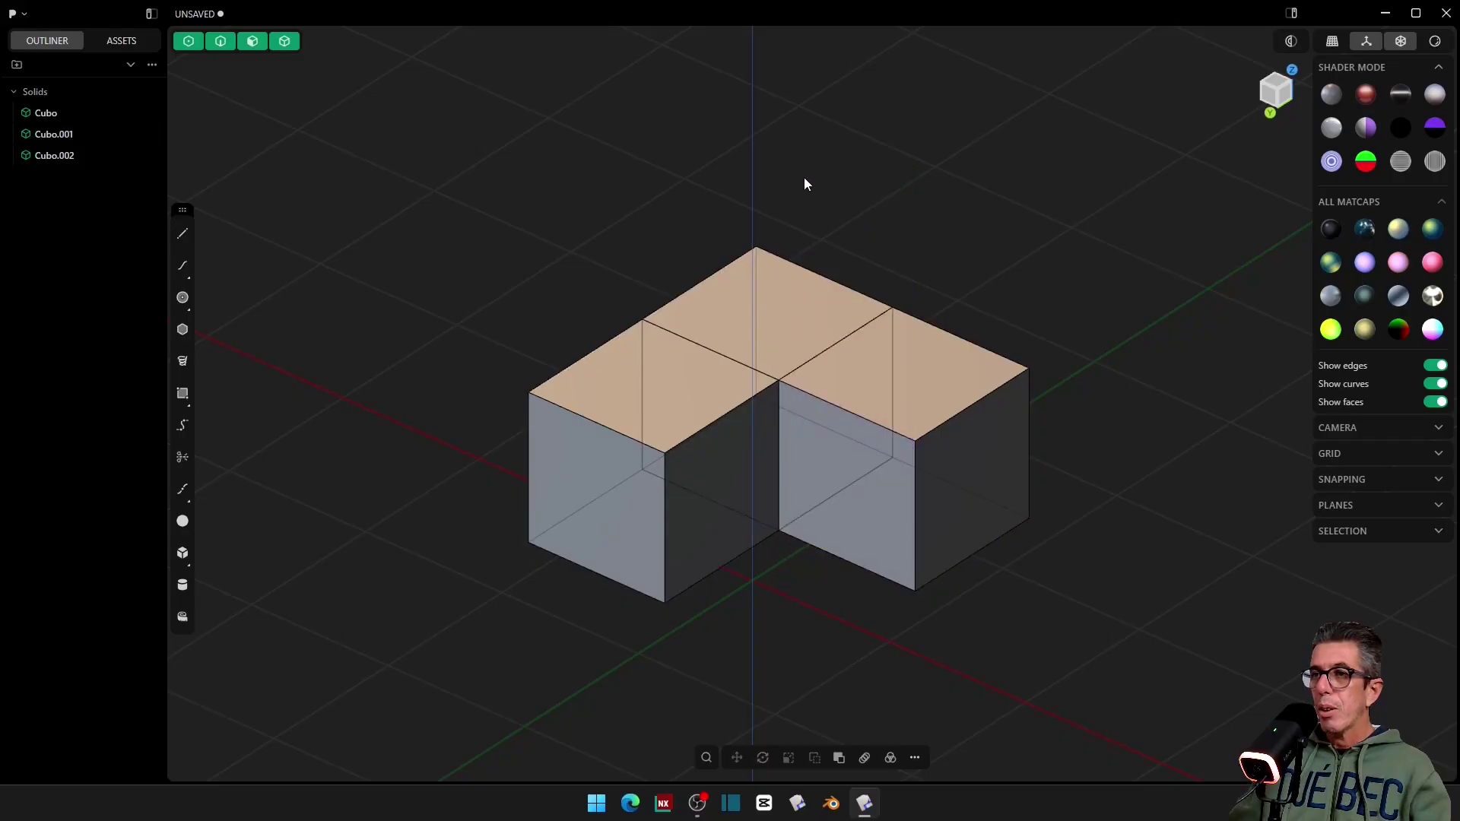
left_click(874, 428)
left_click_drag(771, 219, 896, 611)
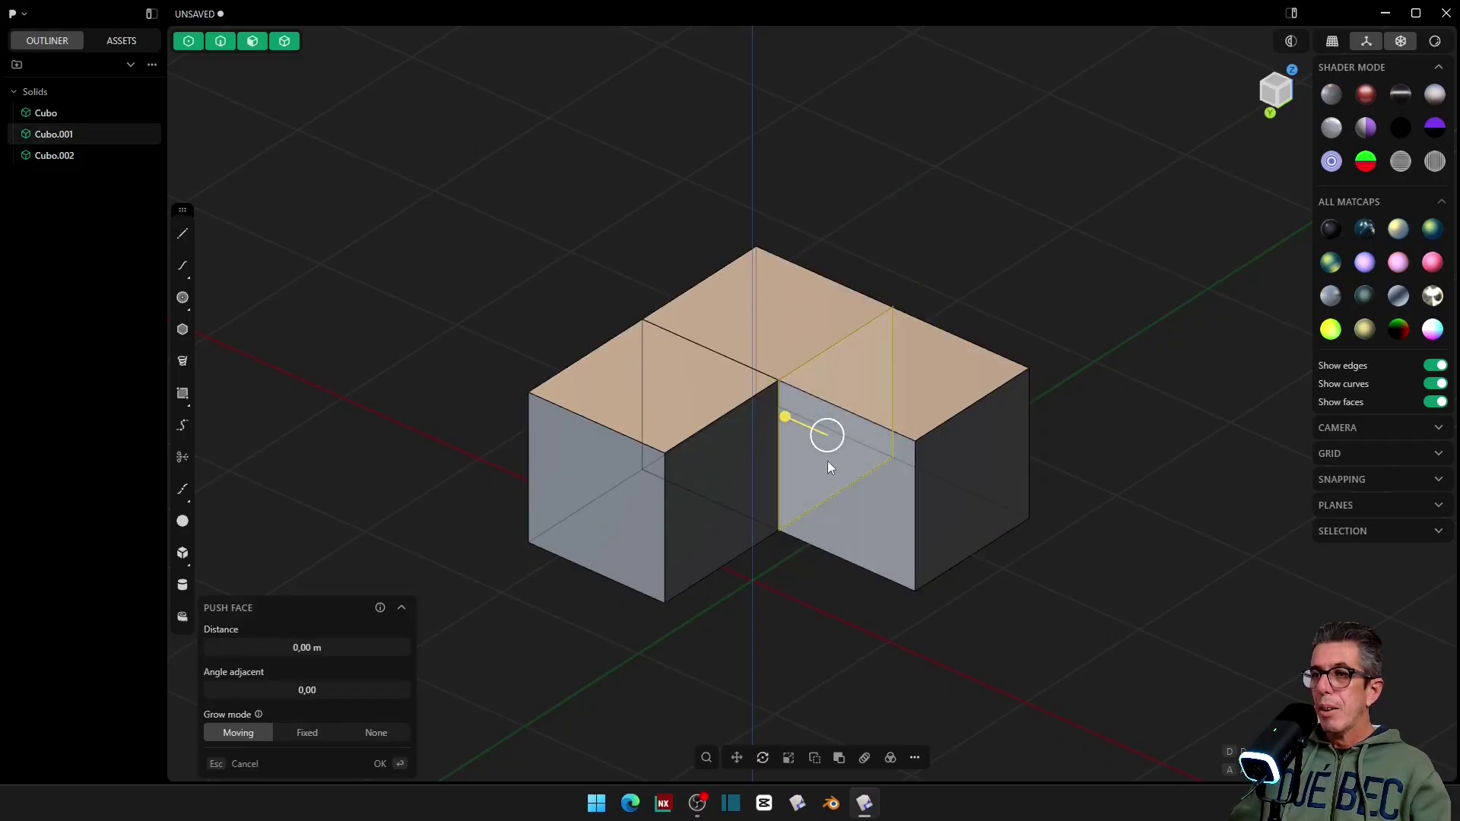
left_click_drag(784, 417, 832, 468)
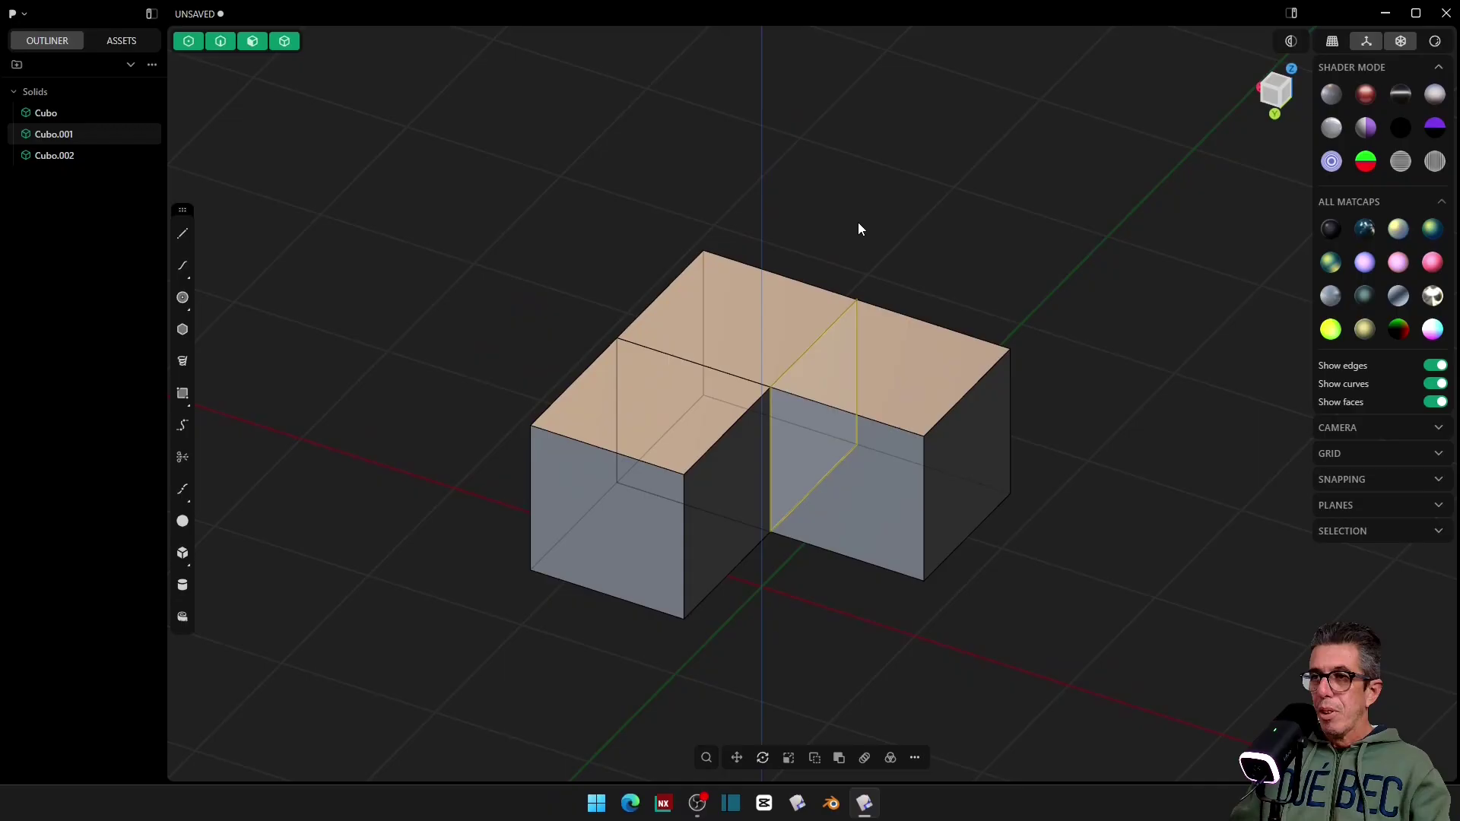
Step: Try box-selecting around Cubo.001 from both directions to compare solid and face selection
left_click_drag(884, 223, 691, 534)
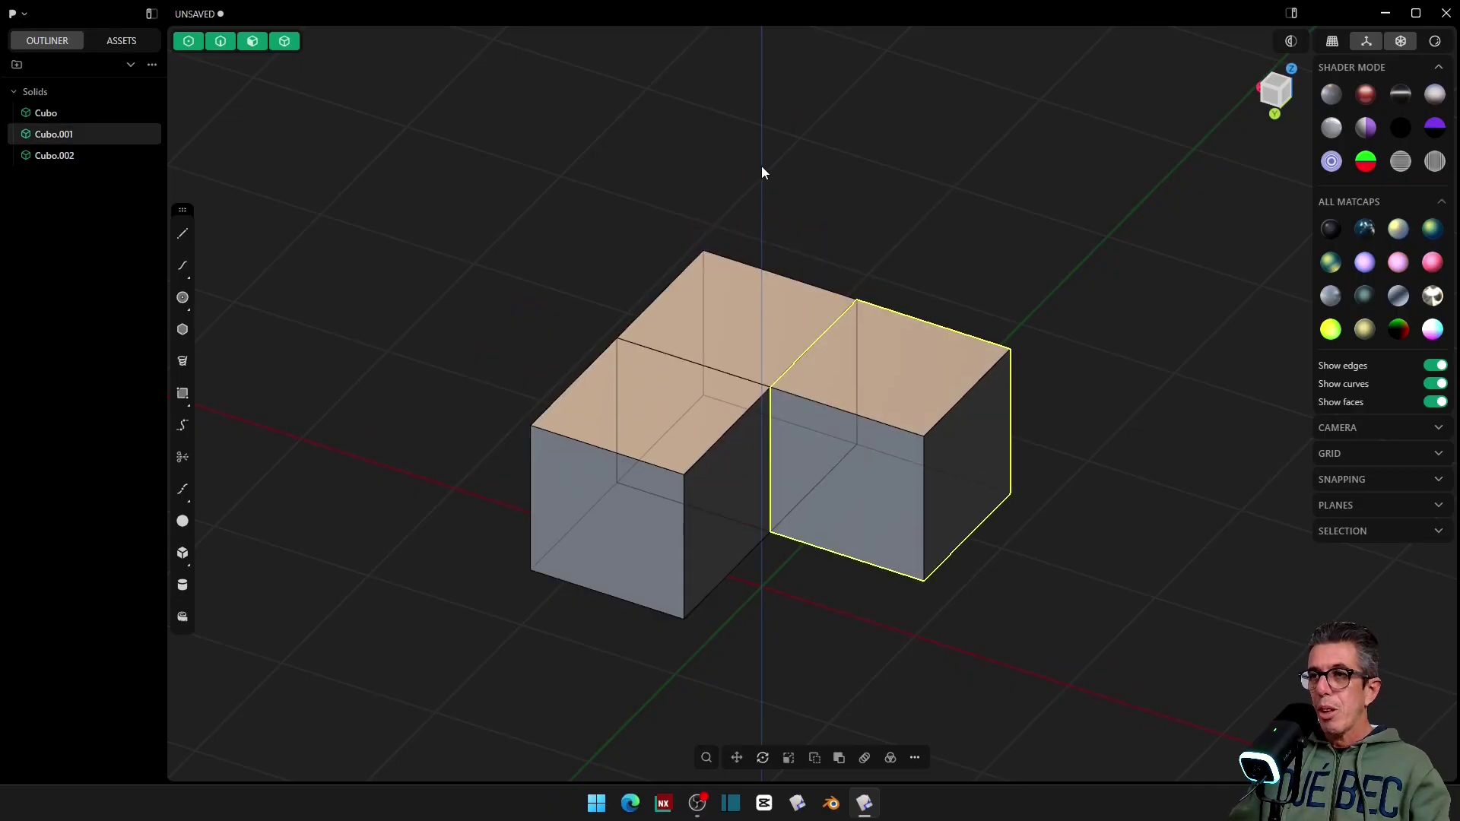
mouse_move(773, 171)
left_mouse_down()
mouse_move(893, 584)
mouse_move(791, 199)
left_mouse_up()
left_click_drag(748, 184, 882, 610)
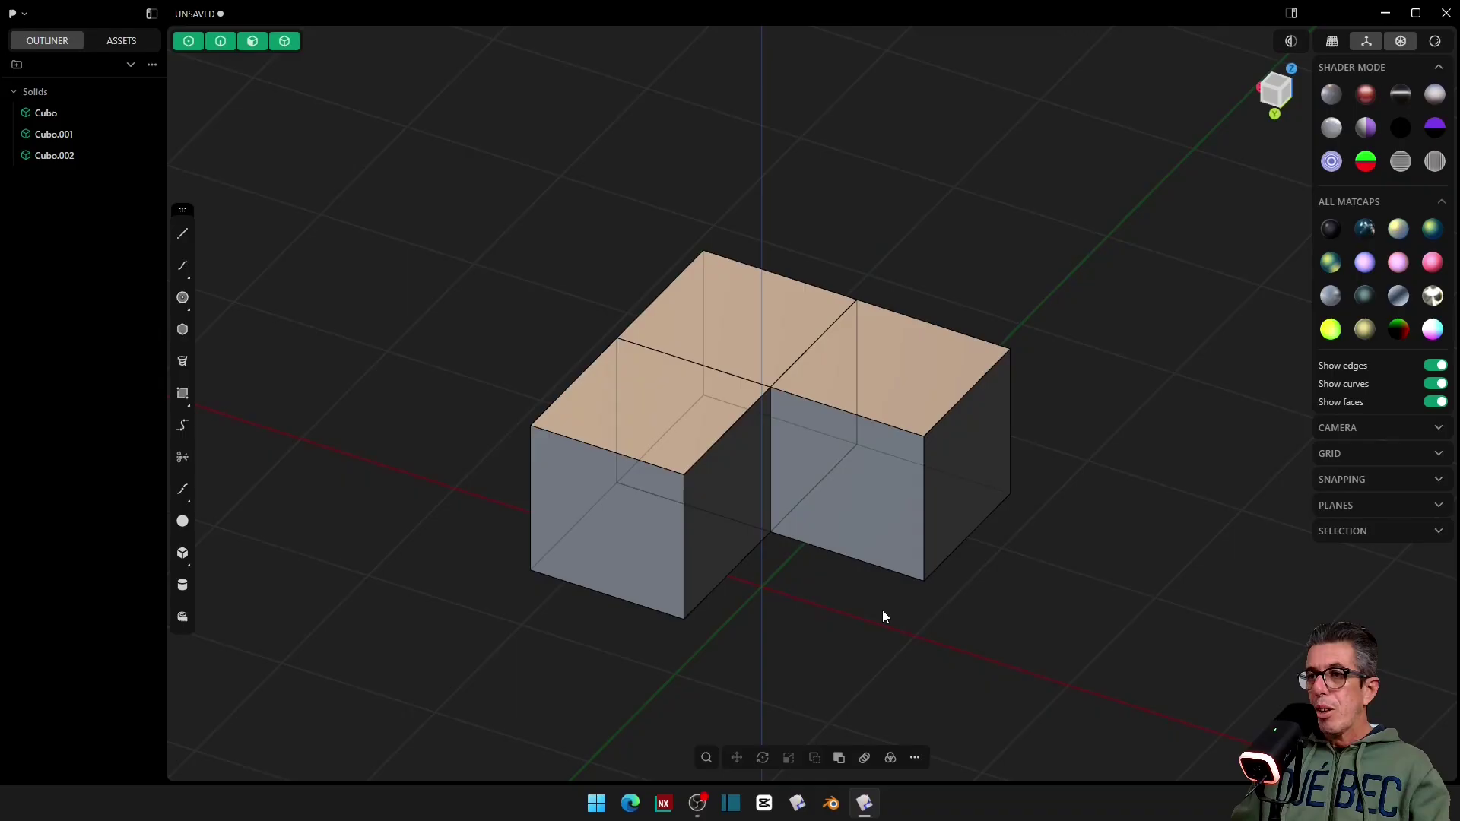
Step: Box-select the inner side face of Cubo.001 and try pushing it inward about 0.43 m
left_click_drag(724, 190, 901, 642)
key("o")
left_click_drag(759, 423, 823, 446)
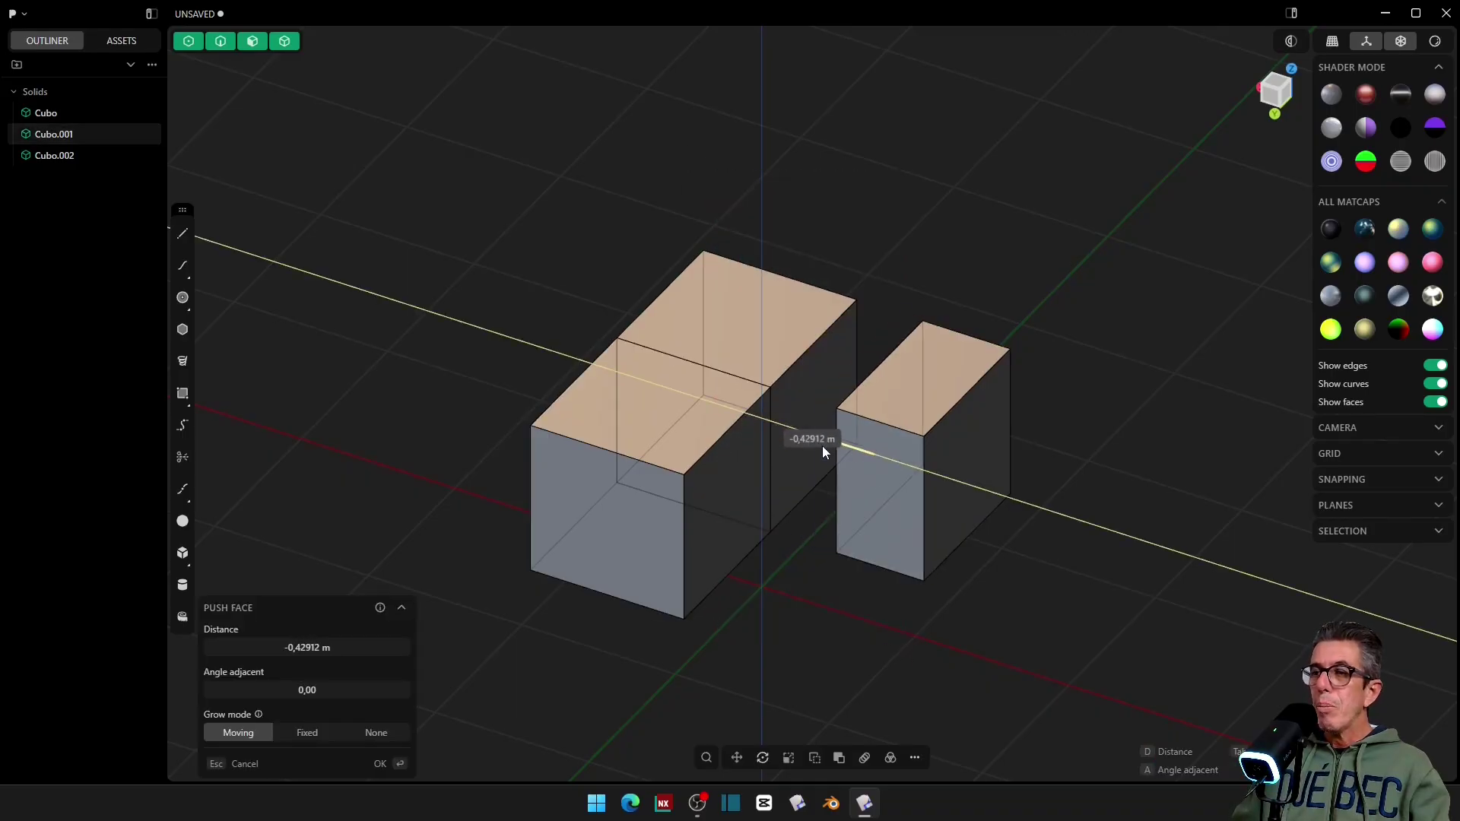
key("Escape")
Step: Box-select the side face of Cubo that touches Cubo.002 and push it inward to open a gap
middle_click_drag(688, 523, 693, 368)
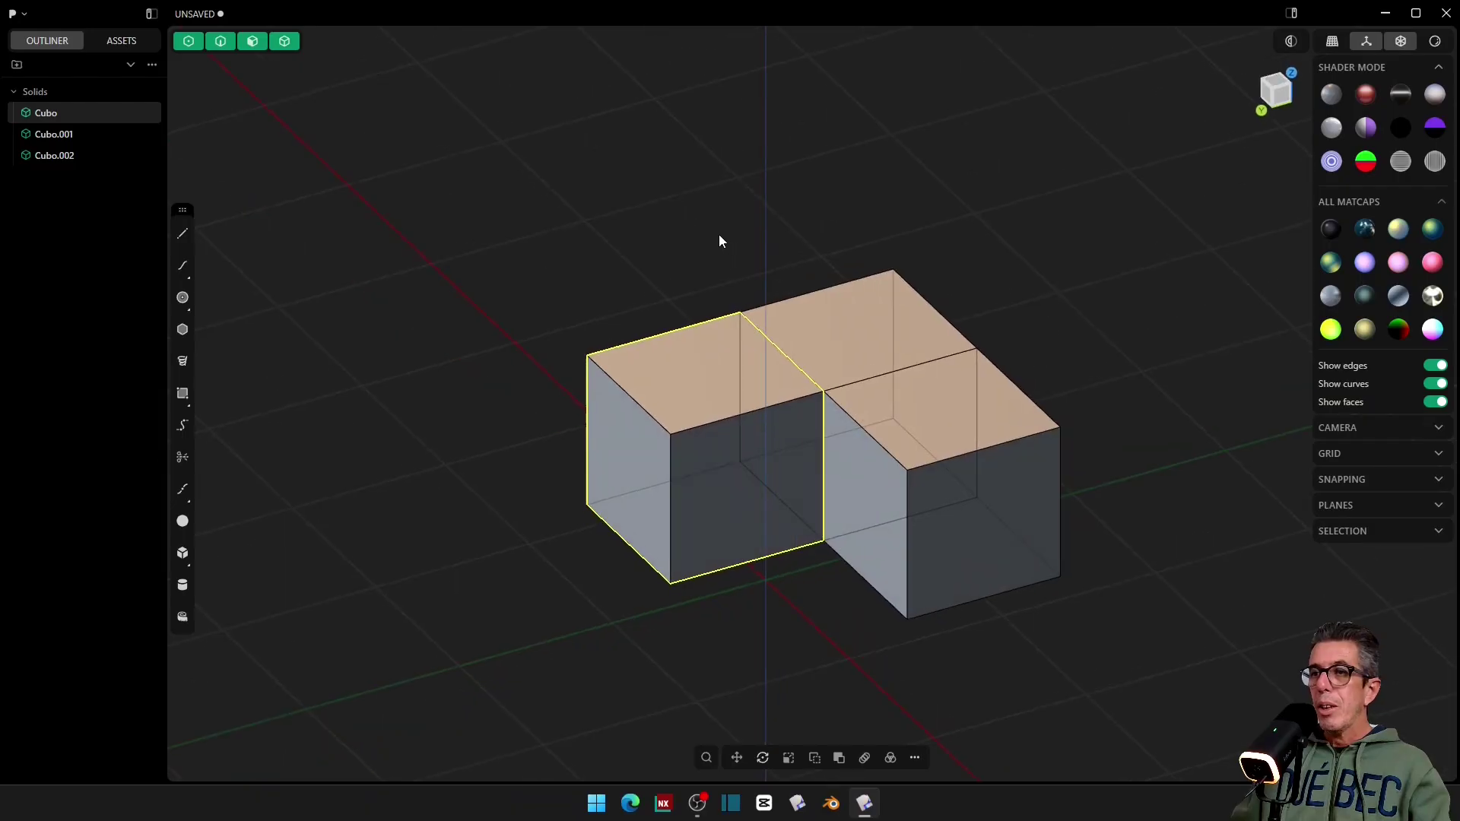
left_click_drag(717, 237, 827, 599)
key("Escape")
left_click(742, 372)
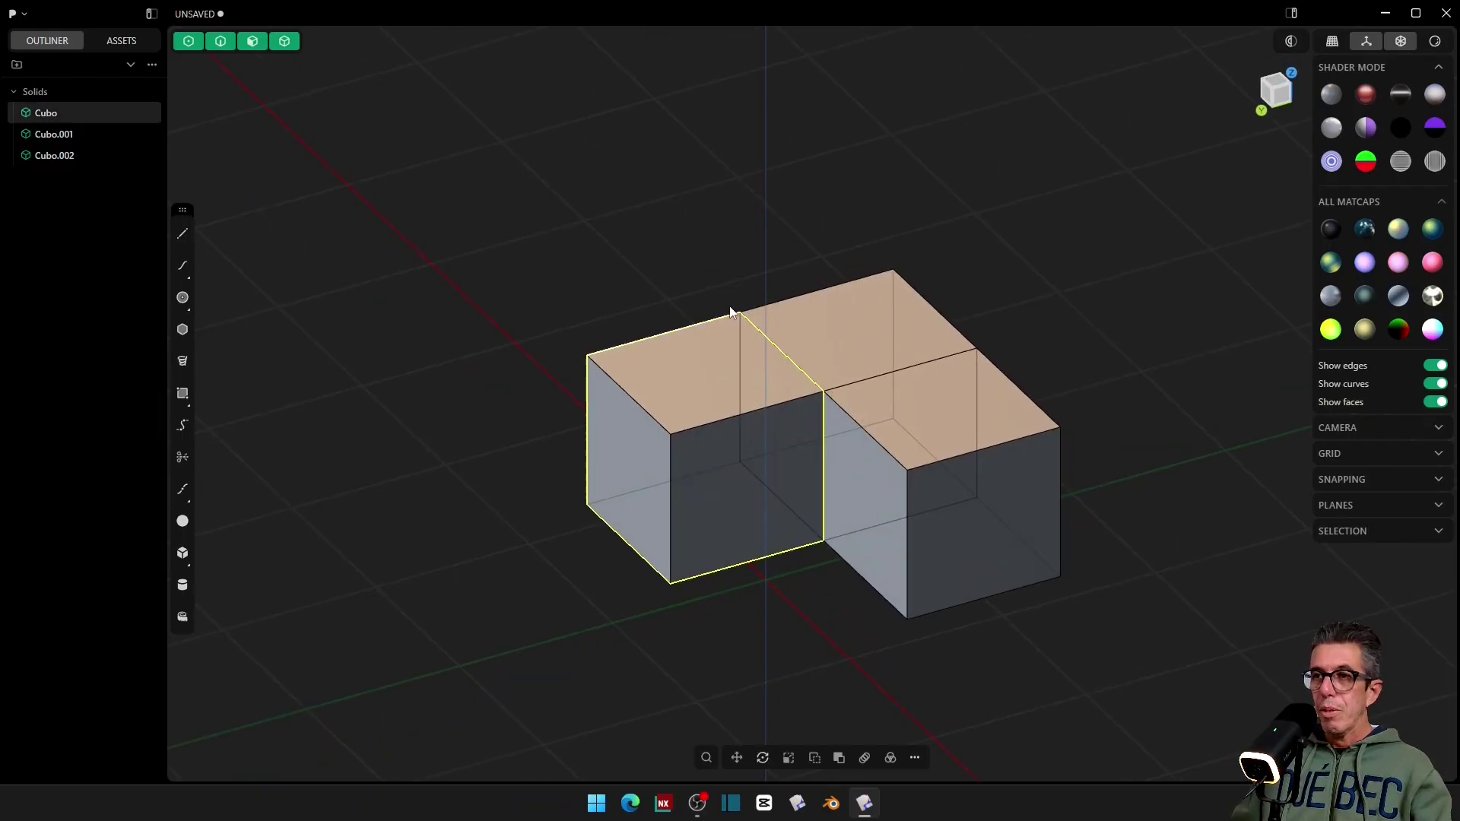
left_click_drag(672, 221, 830, 572)
key("o")
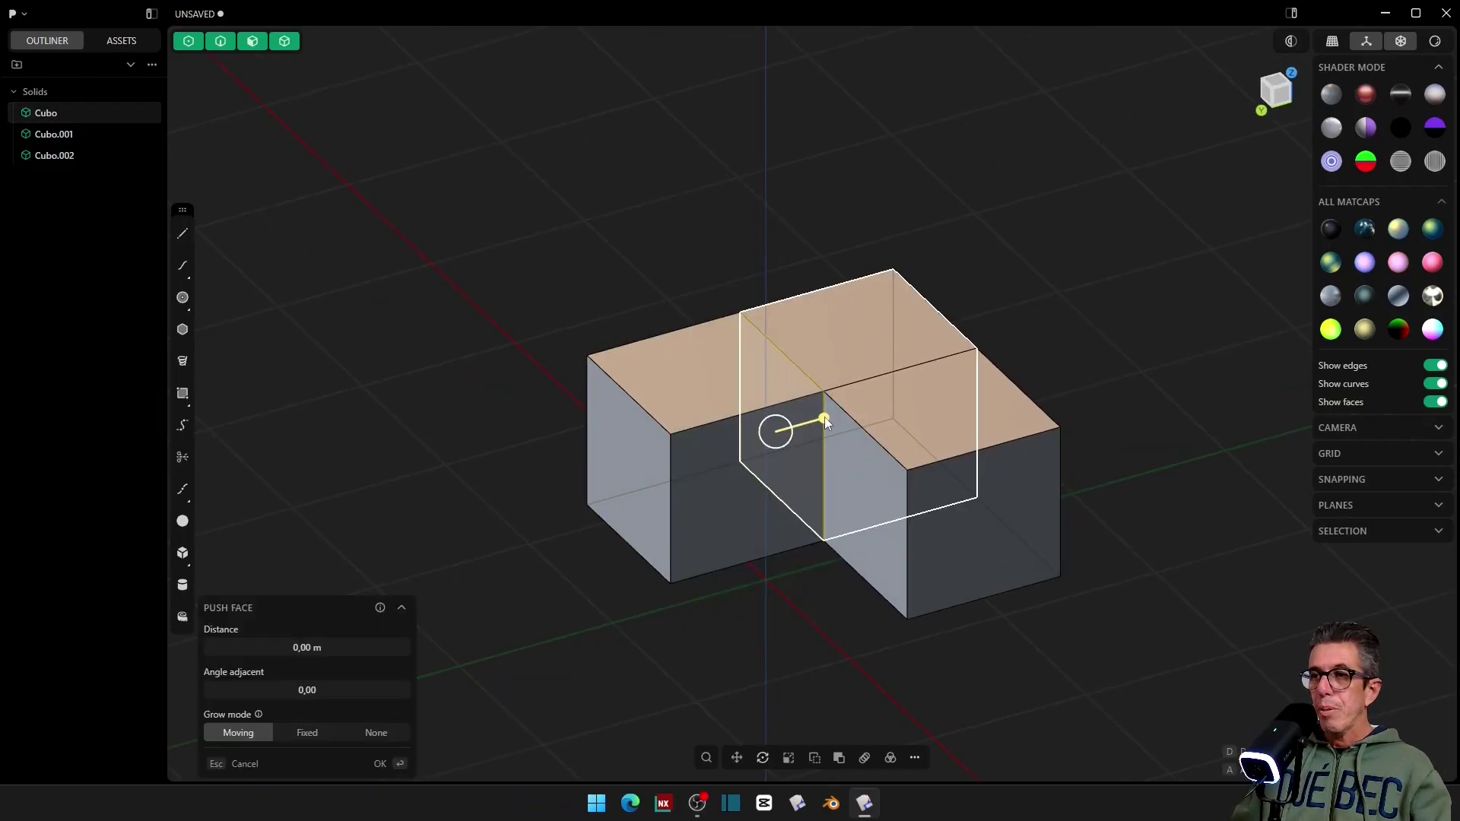
left_click_drag(825, 418, 750, 433)
left_click(380, 764)
middle_click_drag(586, 675, 882, 563)
left_click(881, 555)
Step: Box-select the side face of Cubo.001 that touches Cubo.002 and push it inward about 0.48 m
middle_click_drag(768, 423, 803, 414)
left_click_drag(741, 242, 860, 566)
left_click_drag(752, 448, 841, 487)
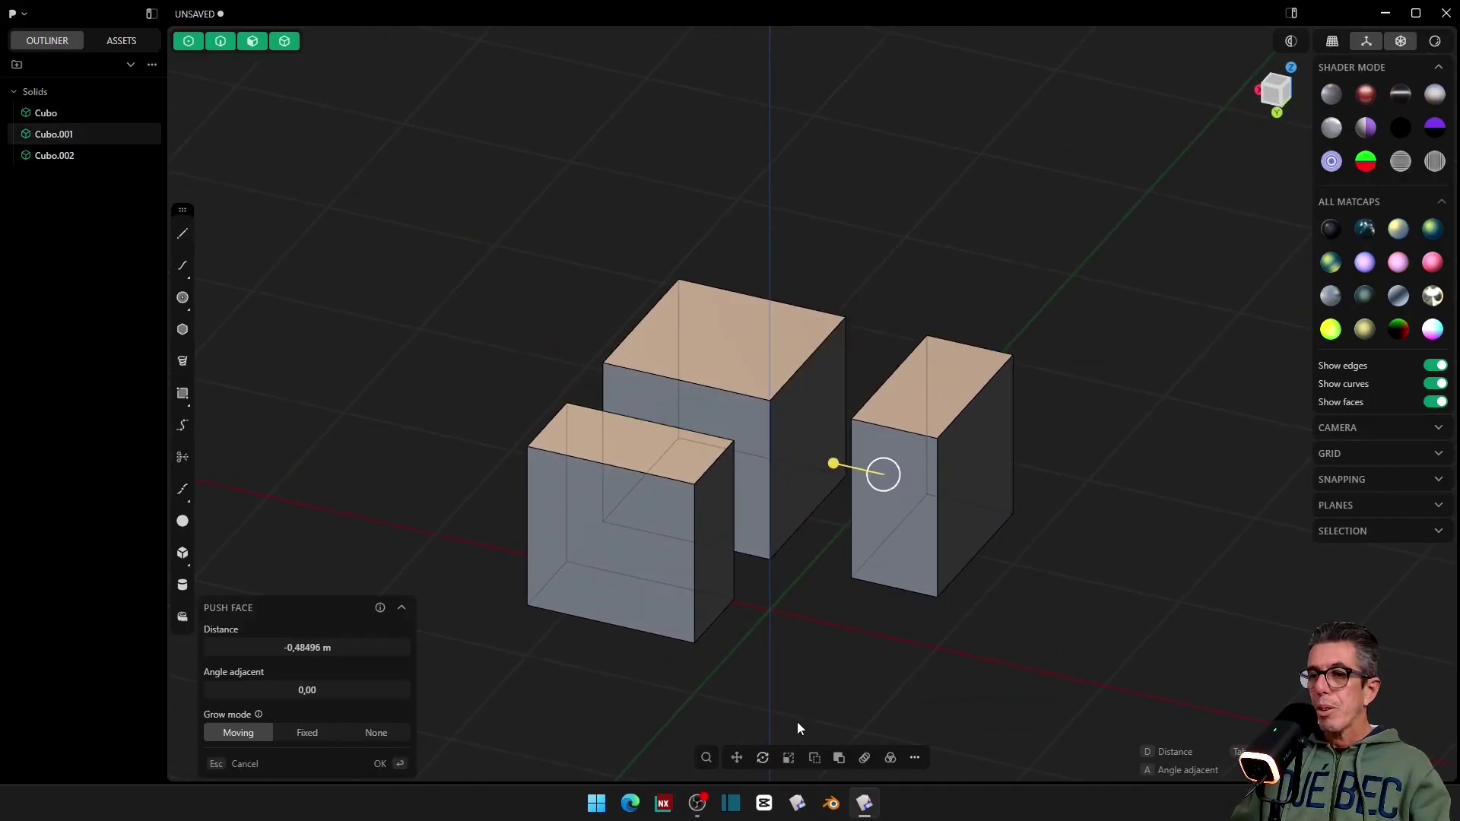
left_click(383, 763)
left_click(471, 749)
Step: Start Push Face on a side face of Cubo.002 and add the opposite side face to the operation
middle_click_drag(709, 327, 669, 344)
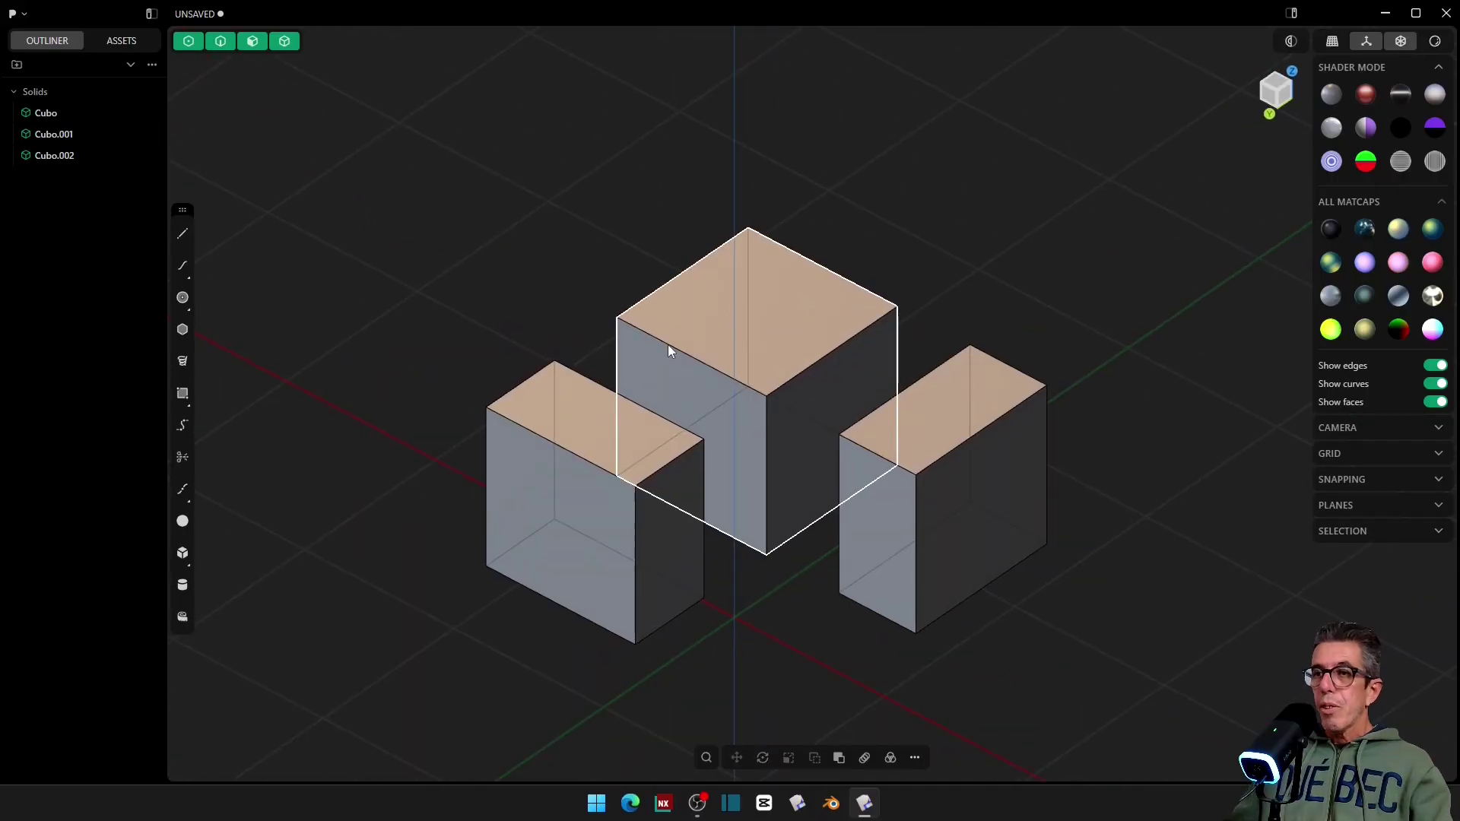
left_click(821, 398)
key("o")
middle_click_drag(843, 376, 710, 413)
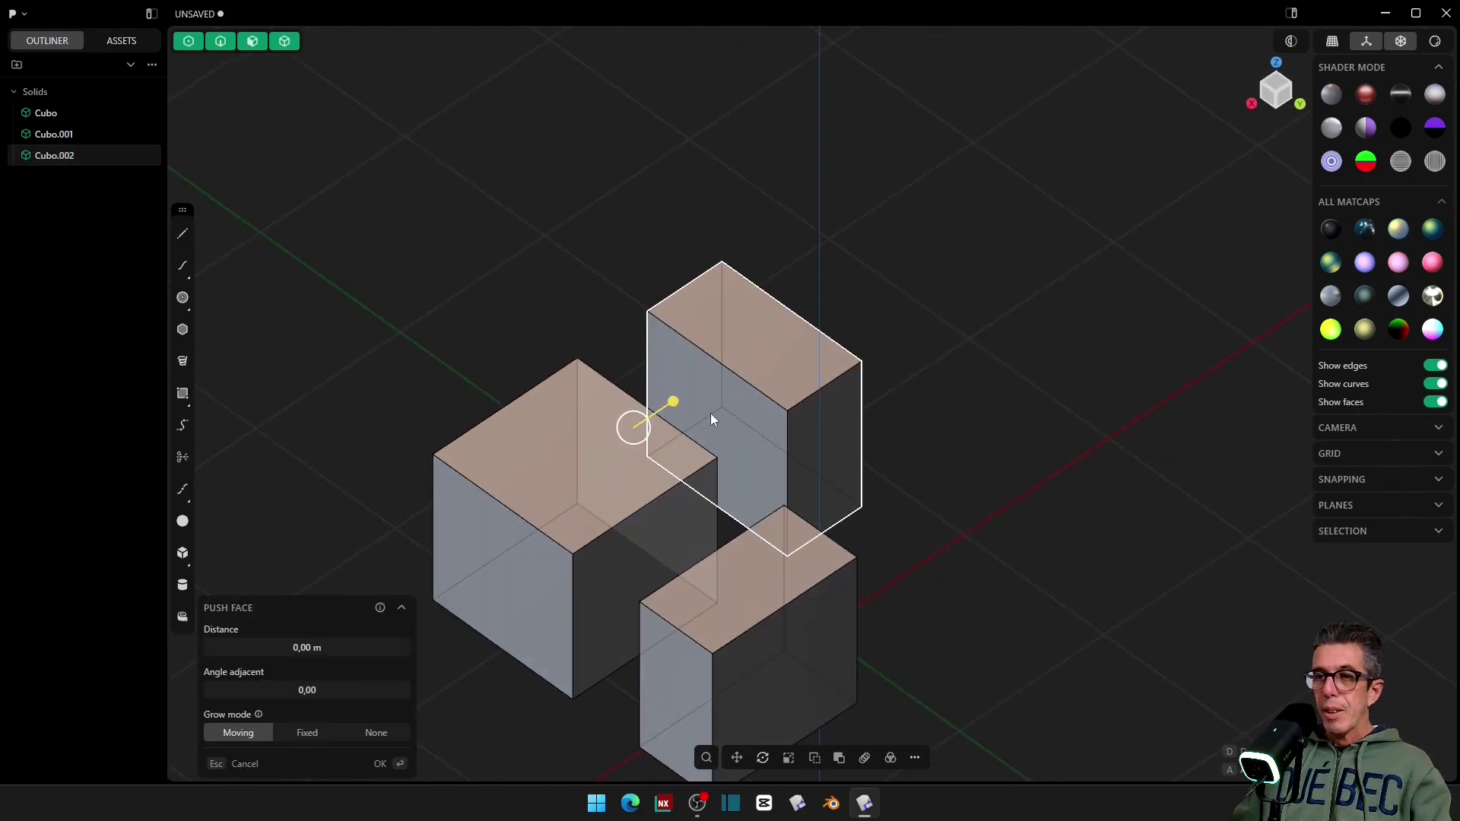
left_click(472, 513)
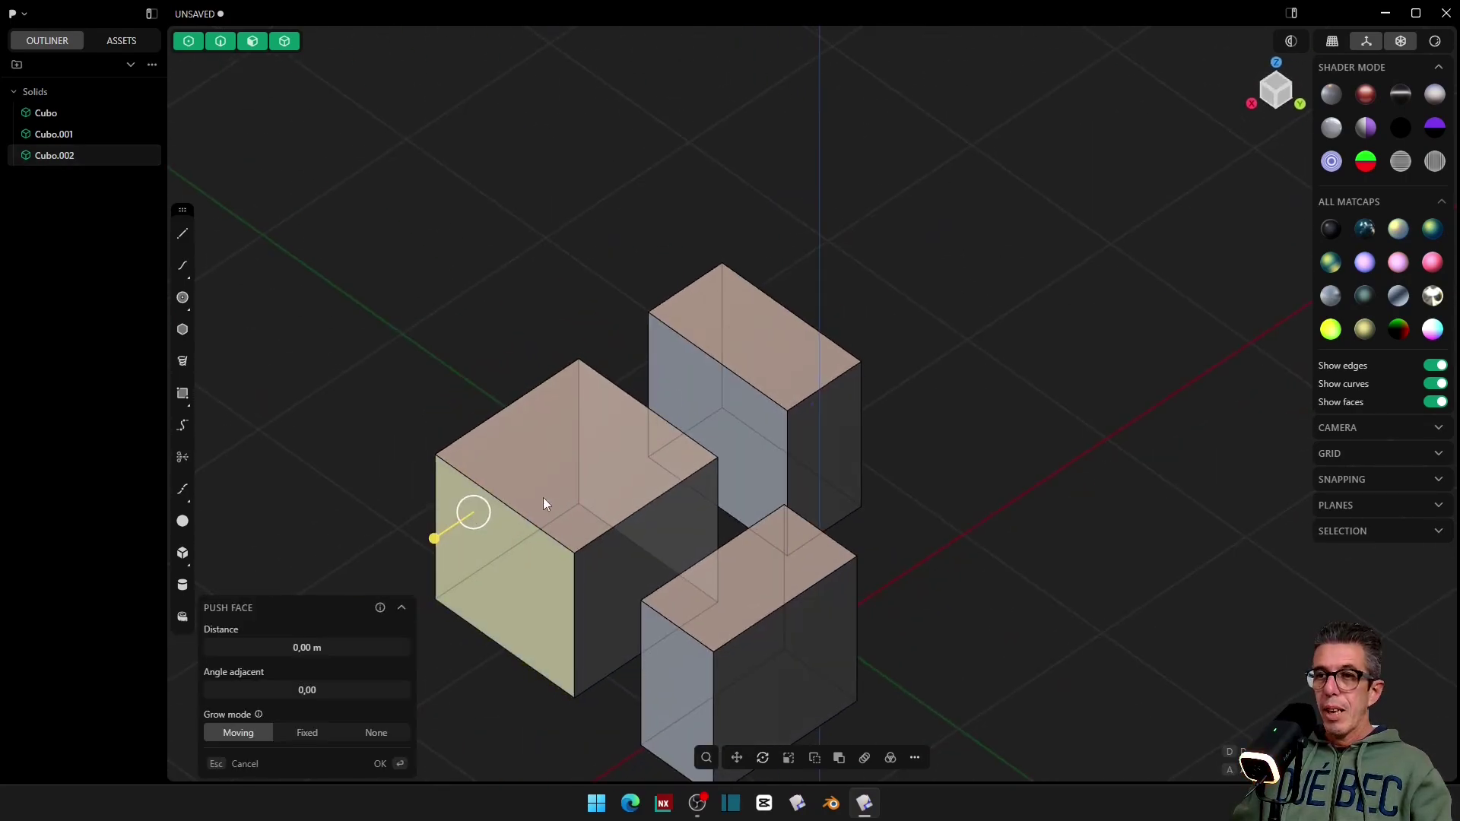
middle_click_drag(543, 498, 711, 254)
Step: Try pushing both side faces of Cubo.002 inward about 0.07 m with an adjacent angle, then try raising its top face about 0.46 m
left_click_drag(712, 255, 756, 274)
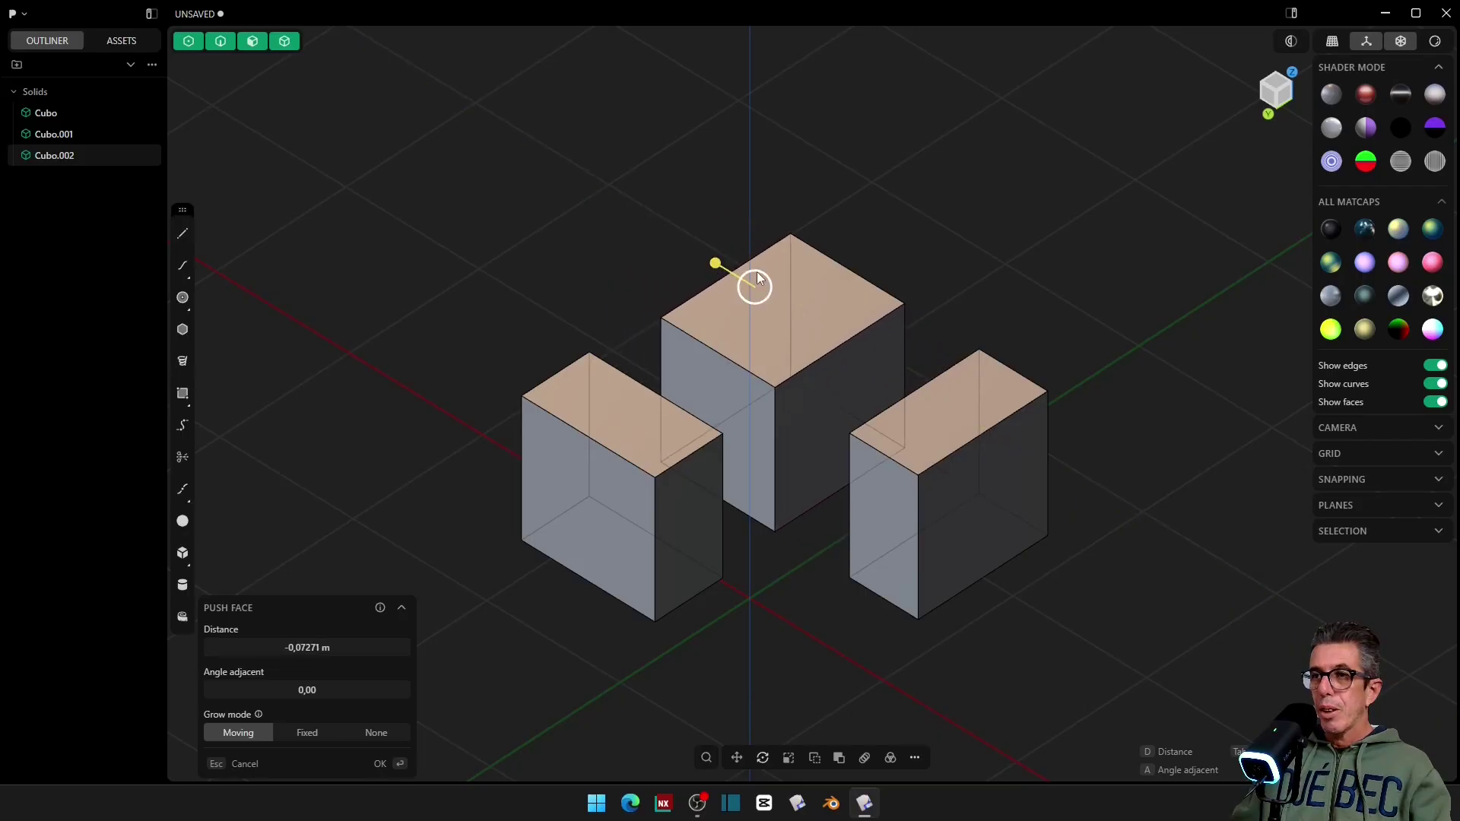
key("a")
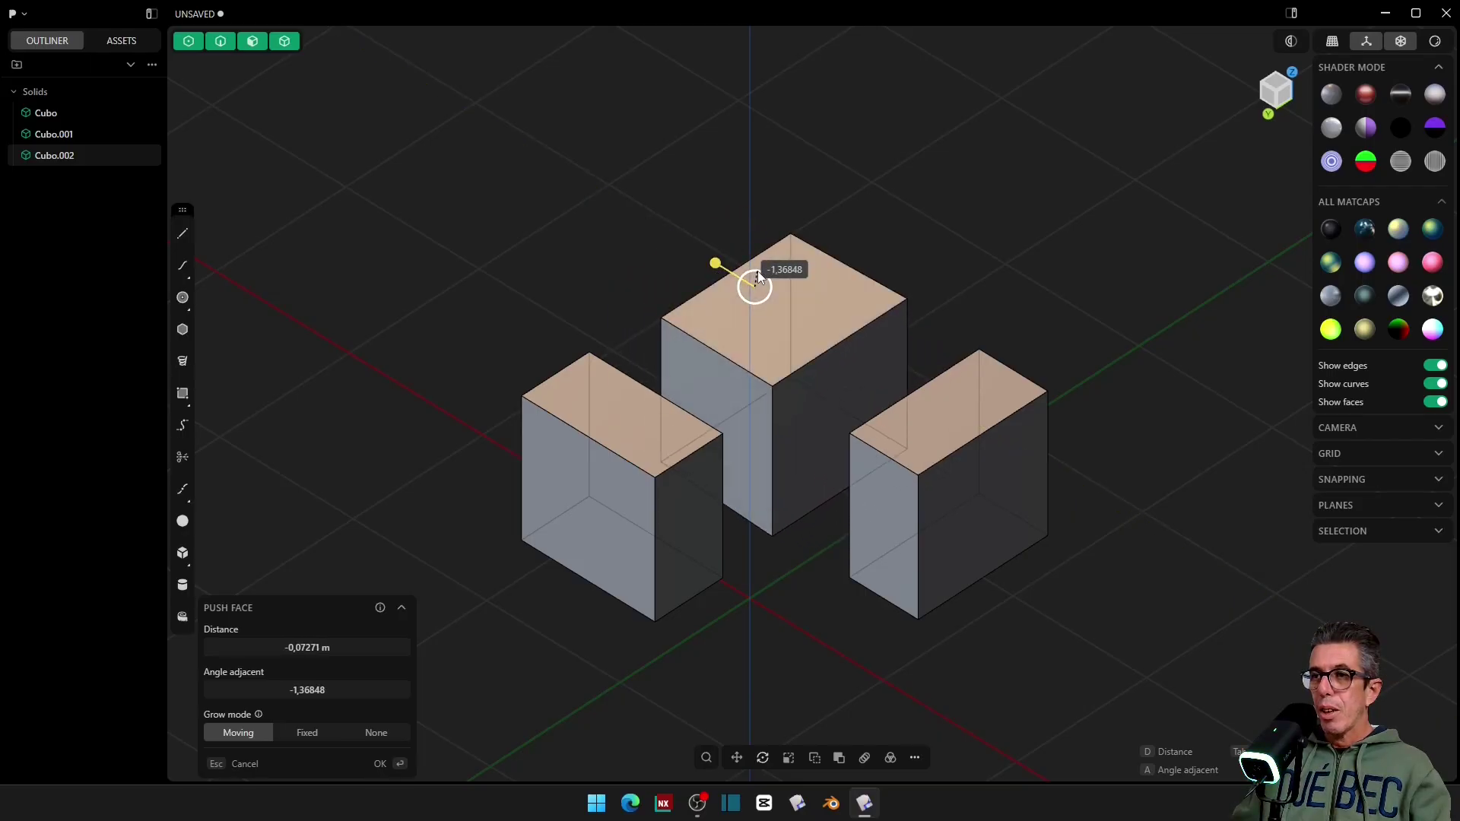
left_click(756, 281)
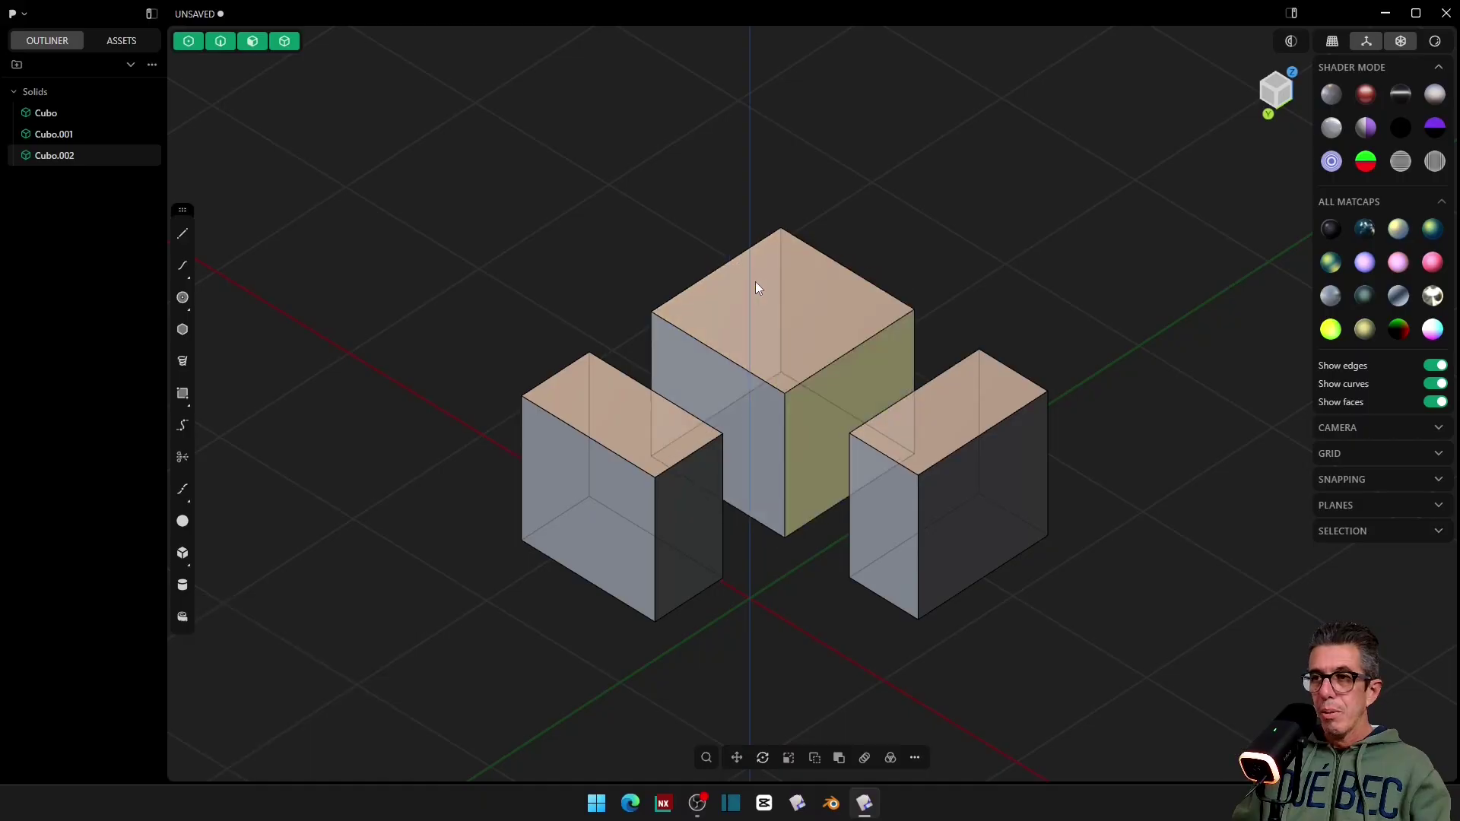
left_click_drag(755, 281, 795, 216)
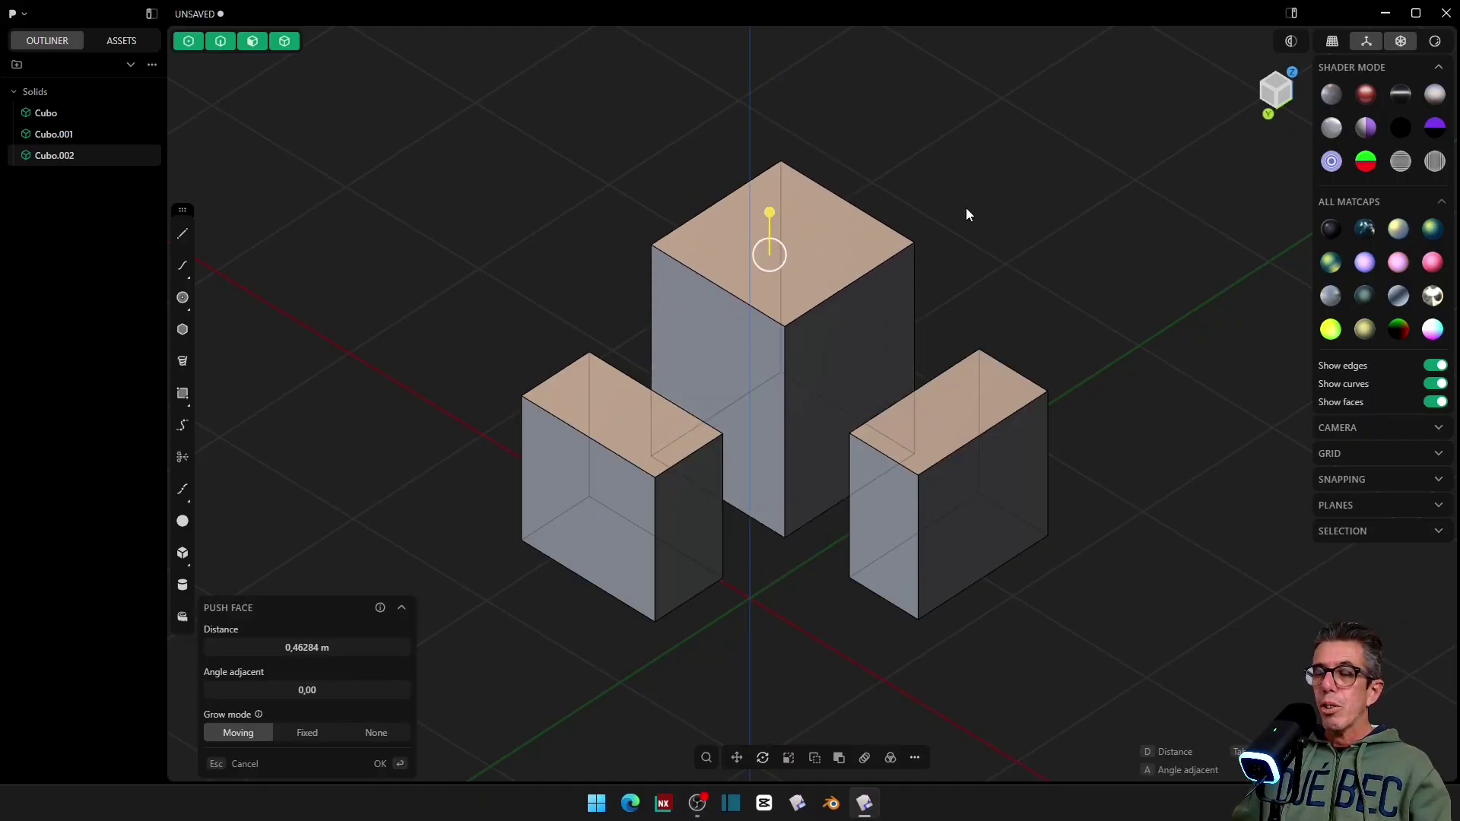
key("Escape")
Step: Extrude the top face of Cubo.002 upward about 0.48 m as a separate solid
left_click_drag(832, 281, 834, 287)
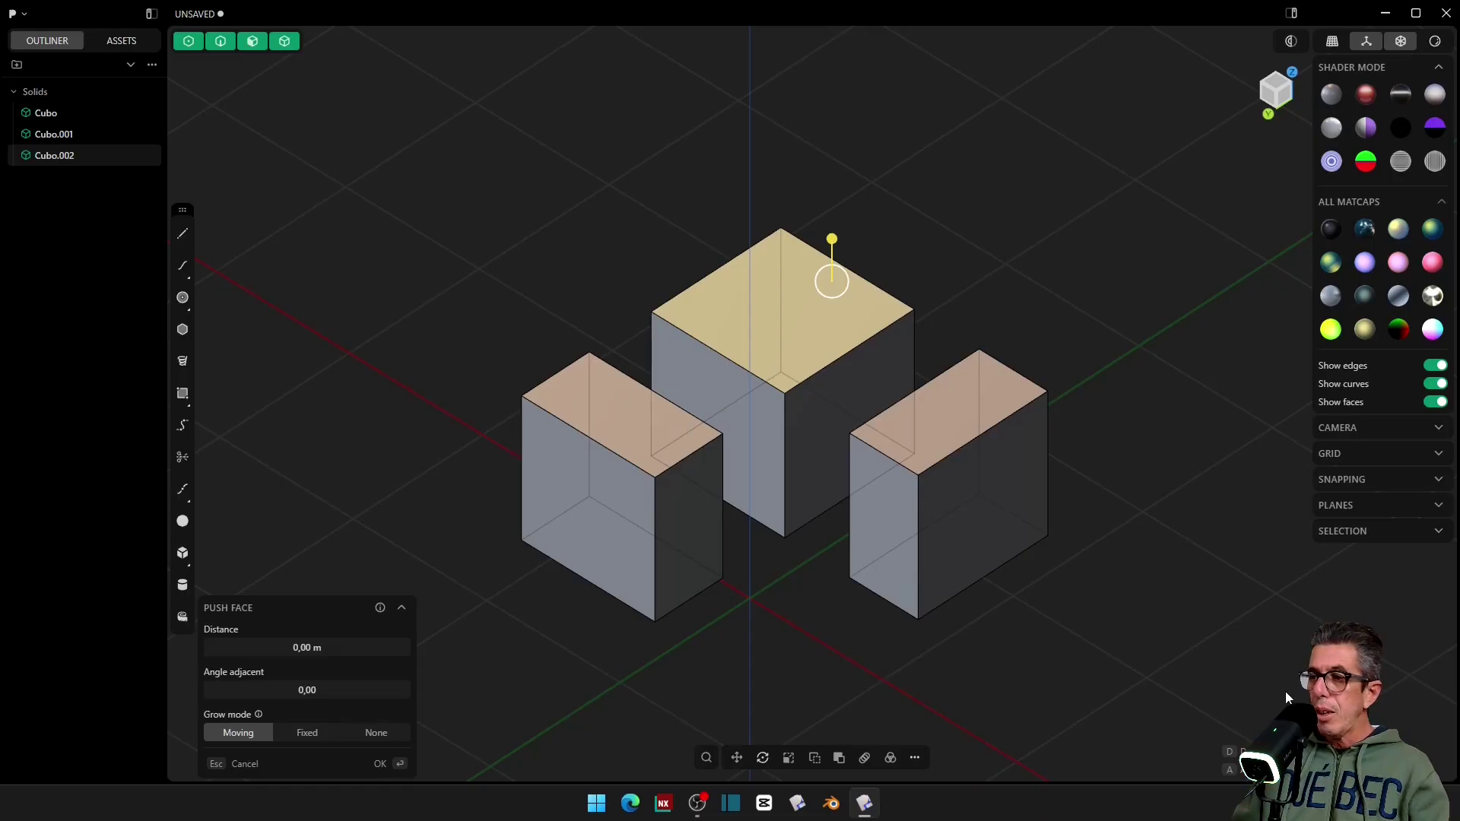
key("e")
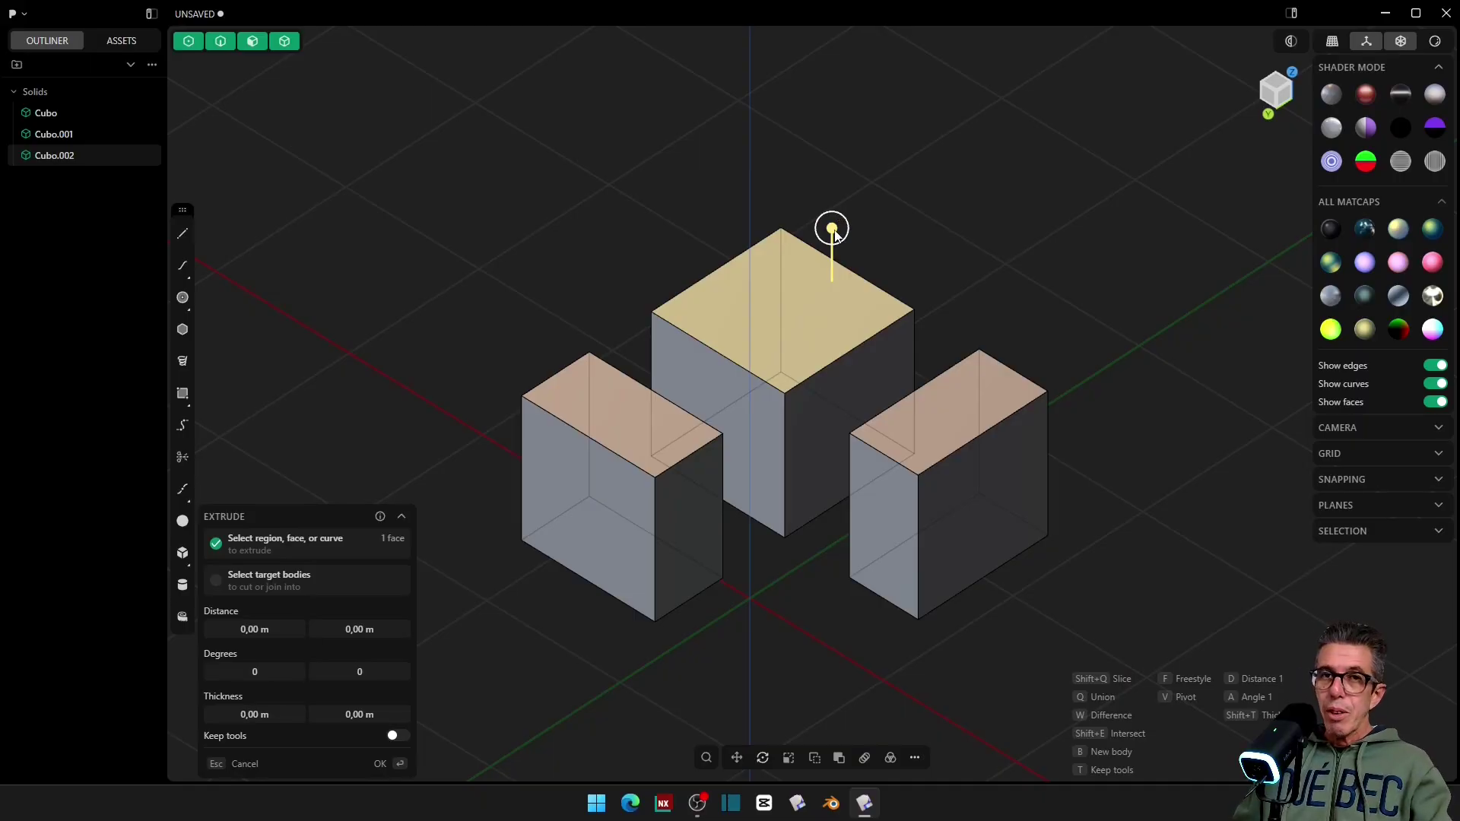
middle_click_drag(835, 230, 831, 248)
left_click_drag(831, 257, 841, 180)
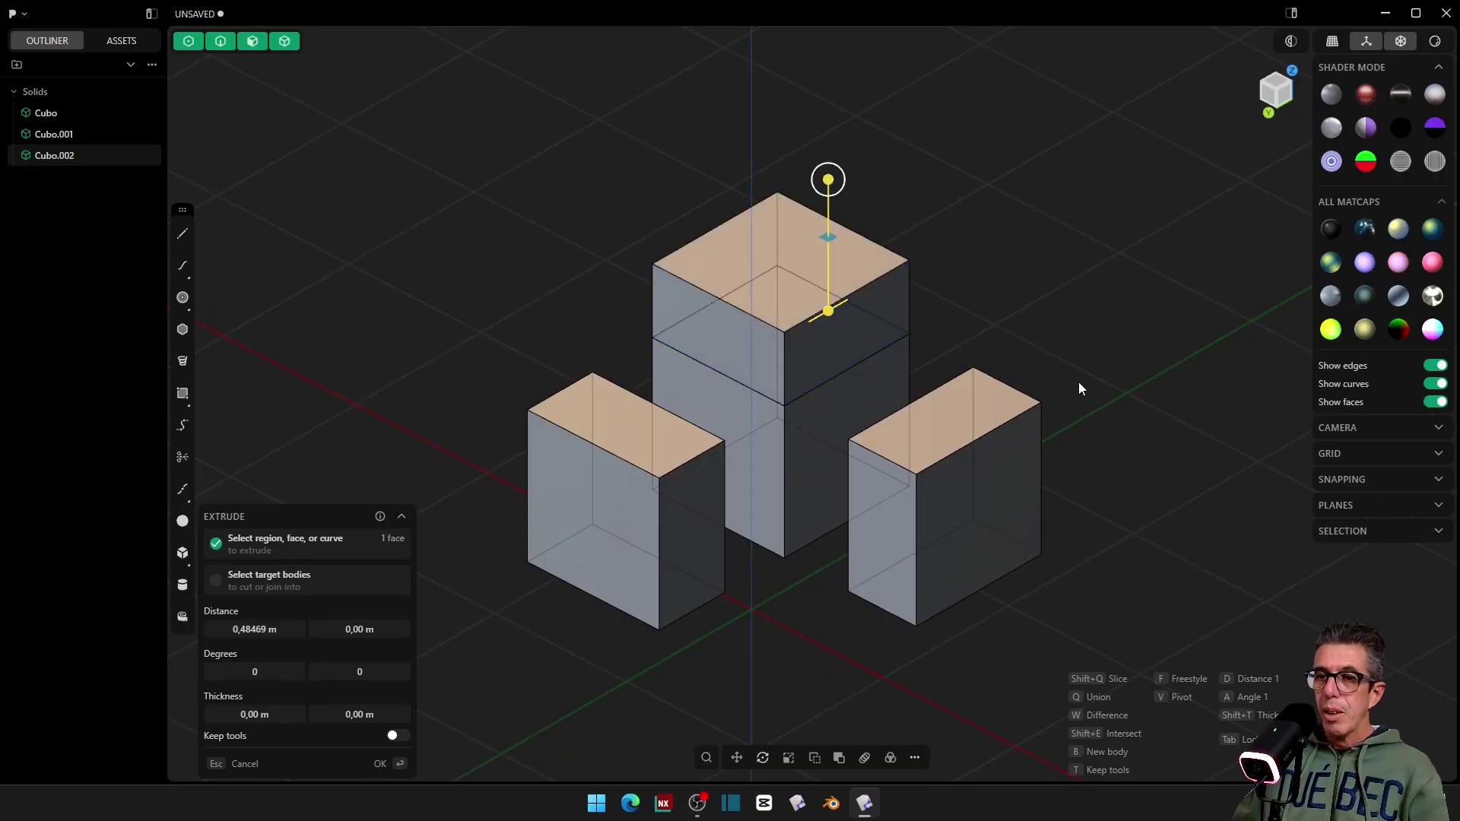
left_click(389, 761)
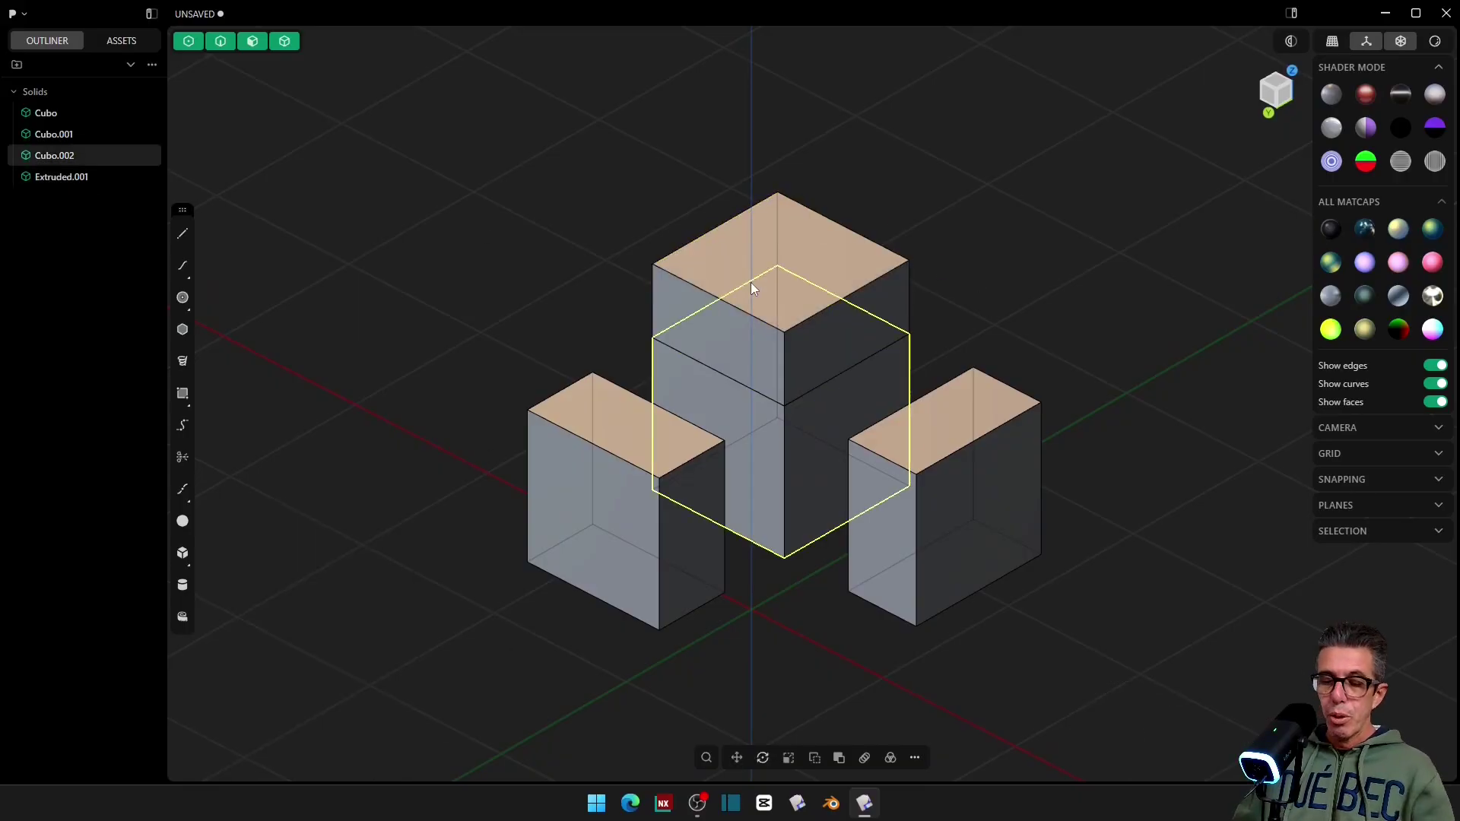
Step: Move the extruded block up and away from Cubo.002, and clear the selection
left_click(750, 282)
key("g")
left_click_drag(743, 282, 577, 216)
left_click(386, 762)
left_click(357, 268)
middle_click_drag(373, 411, 404, 427)
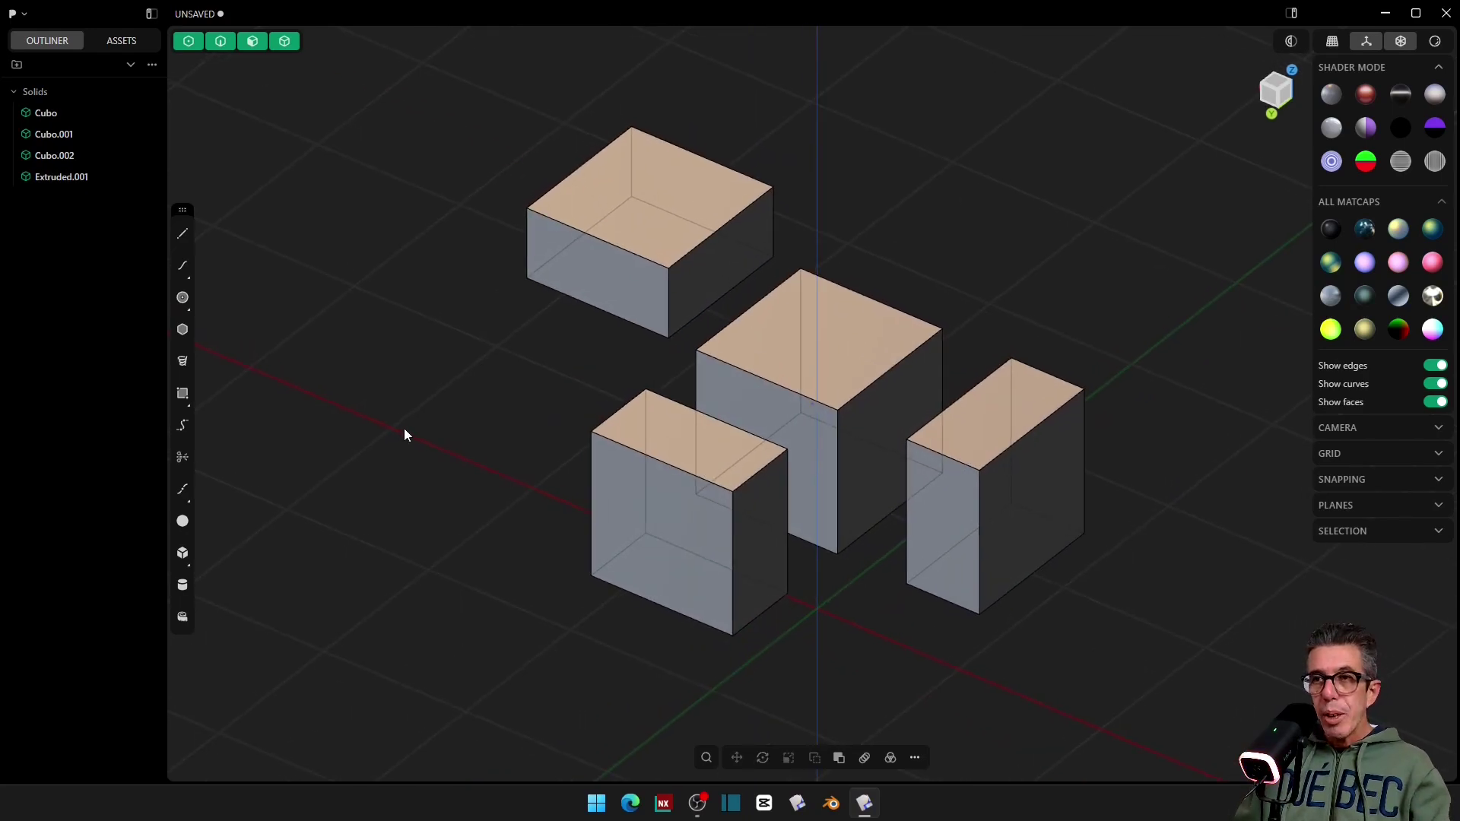
Step: Use Freestyle Move to bring the extruded block about 1.48 m down onto the XY plane beside Cubo
left_click(560, 277)
key("g")
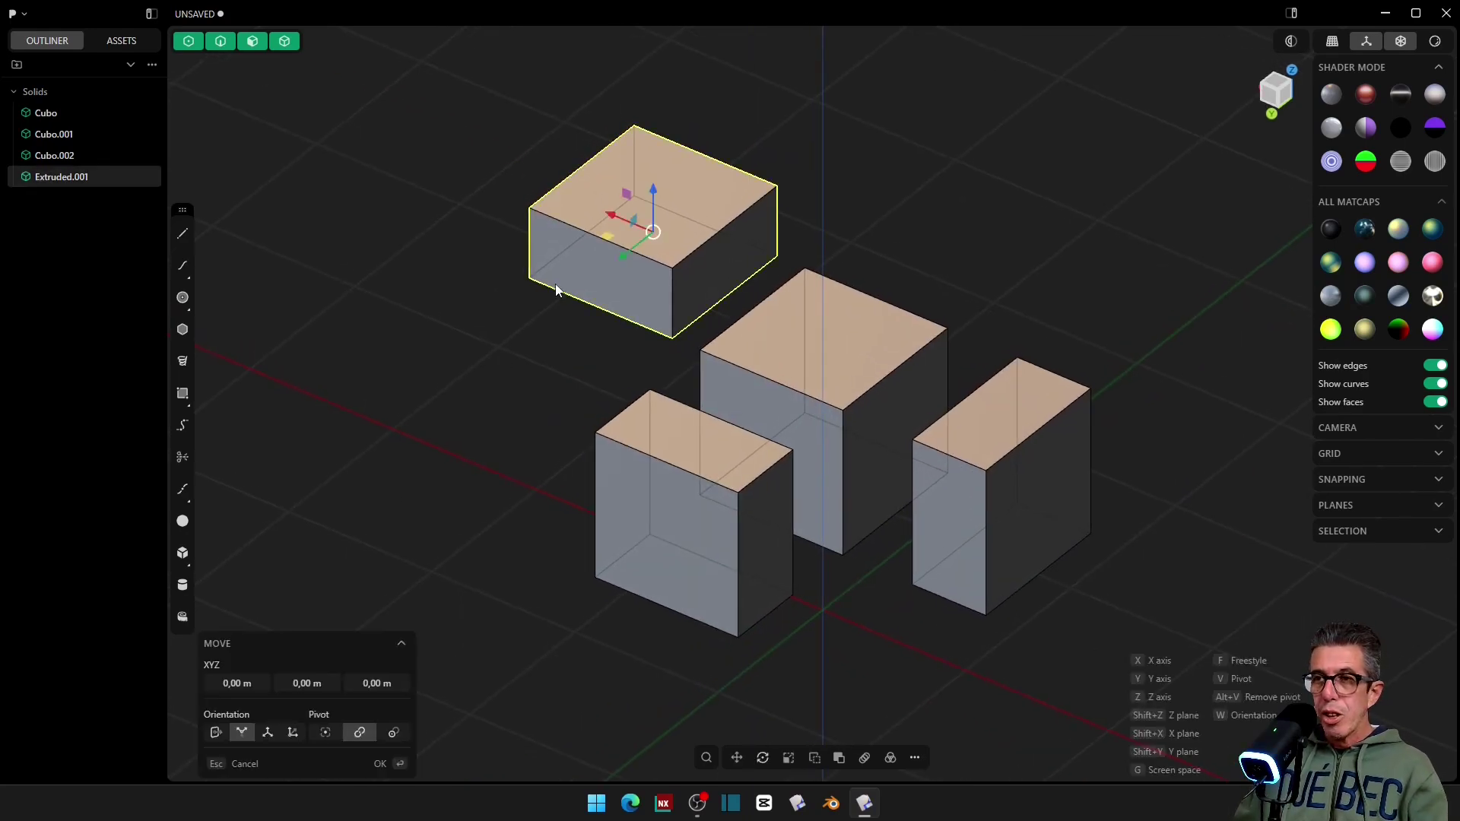
key("f")
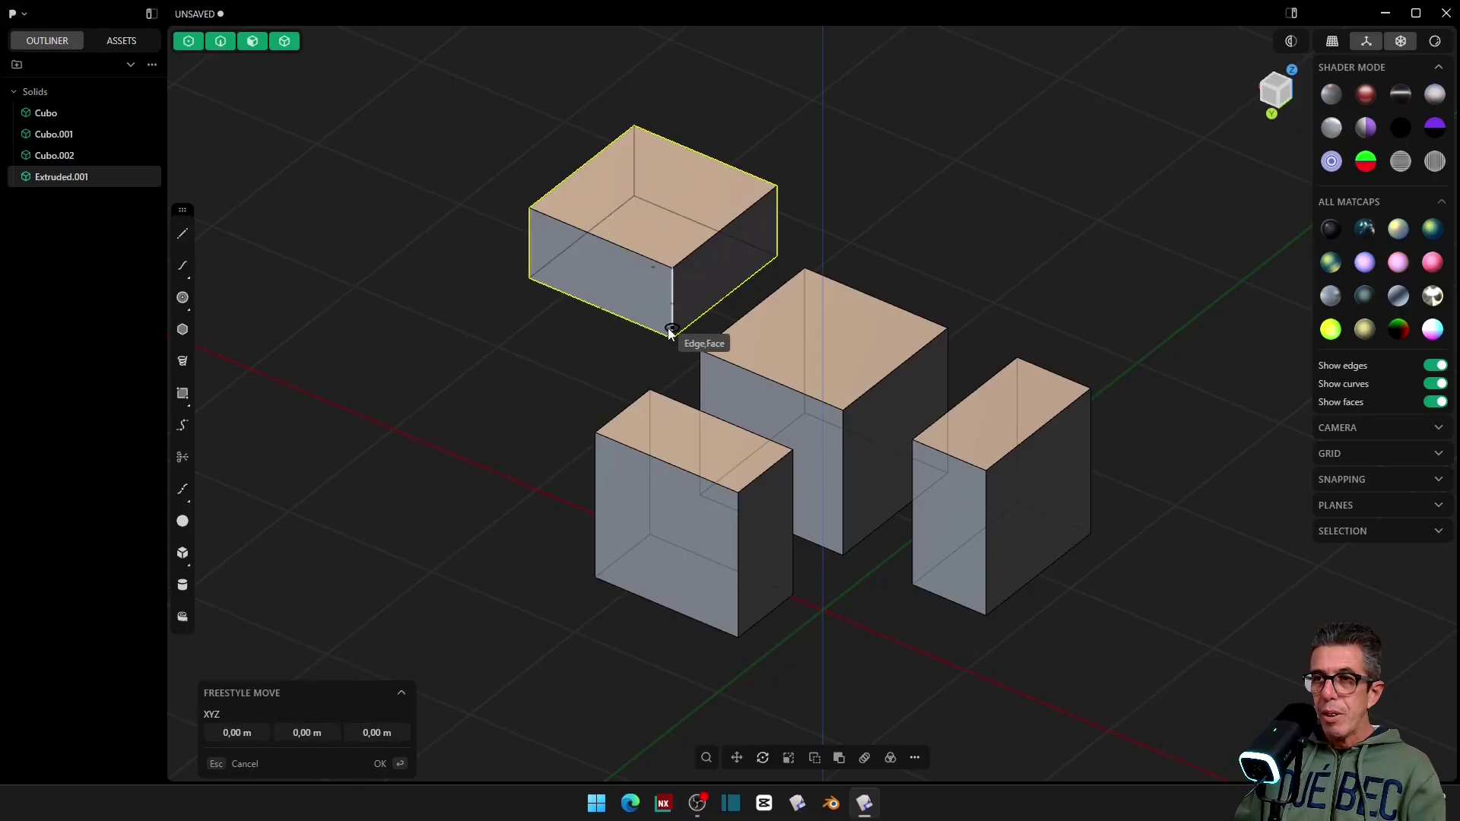
left_click(723, 229)
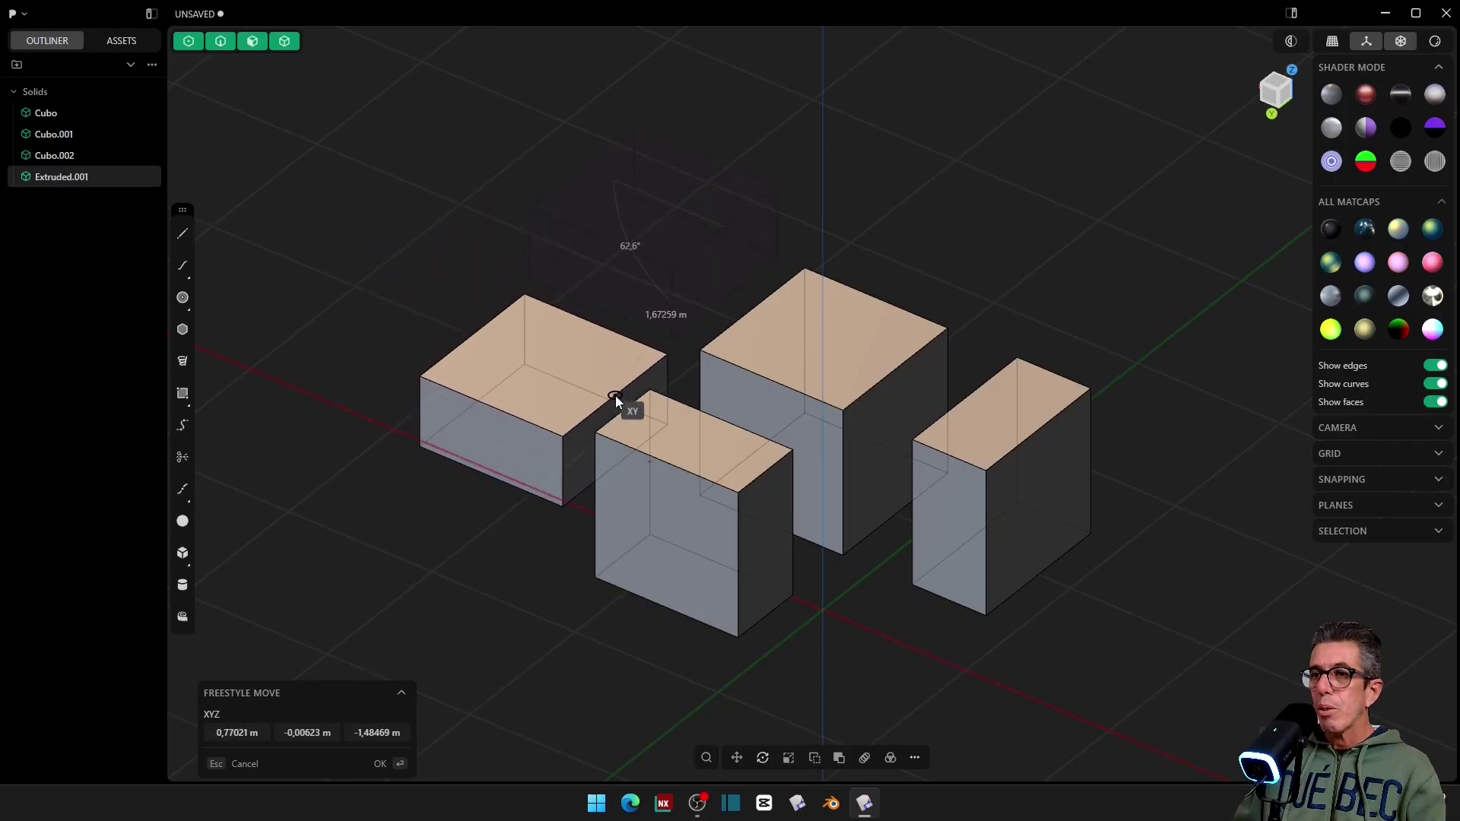
left_click(621, 414)
right_click(468, 421)
left_click(727, 207)
Step: Try rotating Cubo about the Y axis by about 22 degrees, and reduce the angle to 7
middle_click_drag(727, 207, 742, 193)
scroll(742, 193, "up", 2)
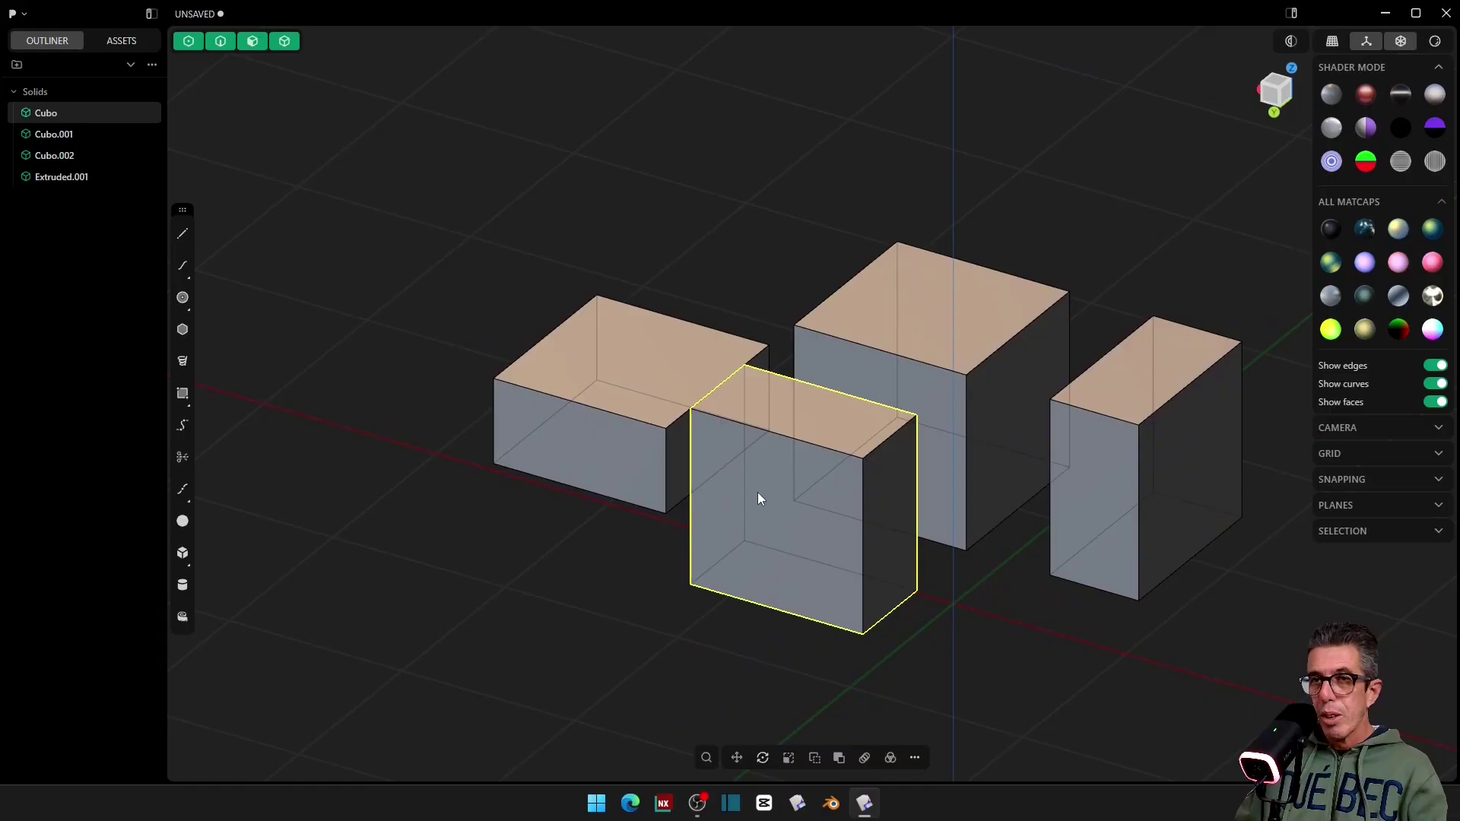
key("r")
mouse_move(757, 493)
middle_mouse_down()
mouse_move(656, 406)
mouse_move(774, 511)
middle_mouse_up()
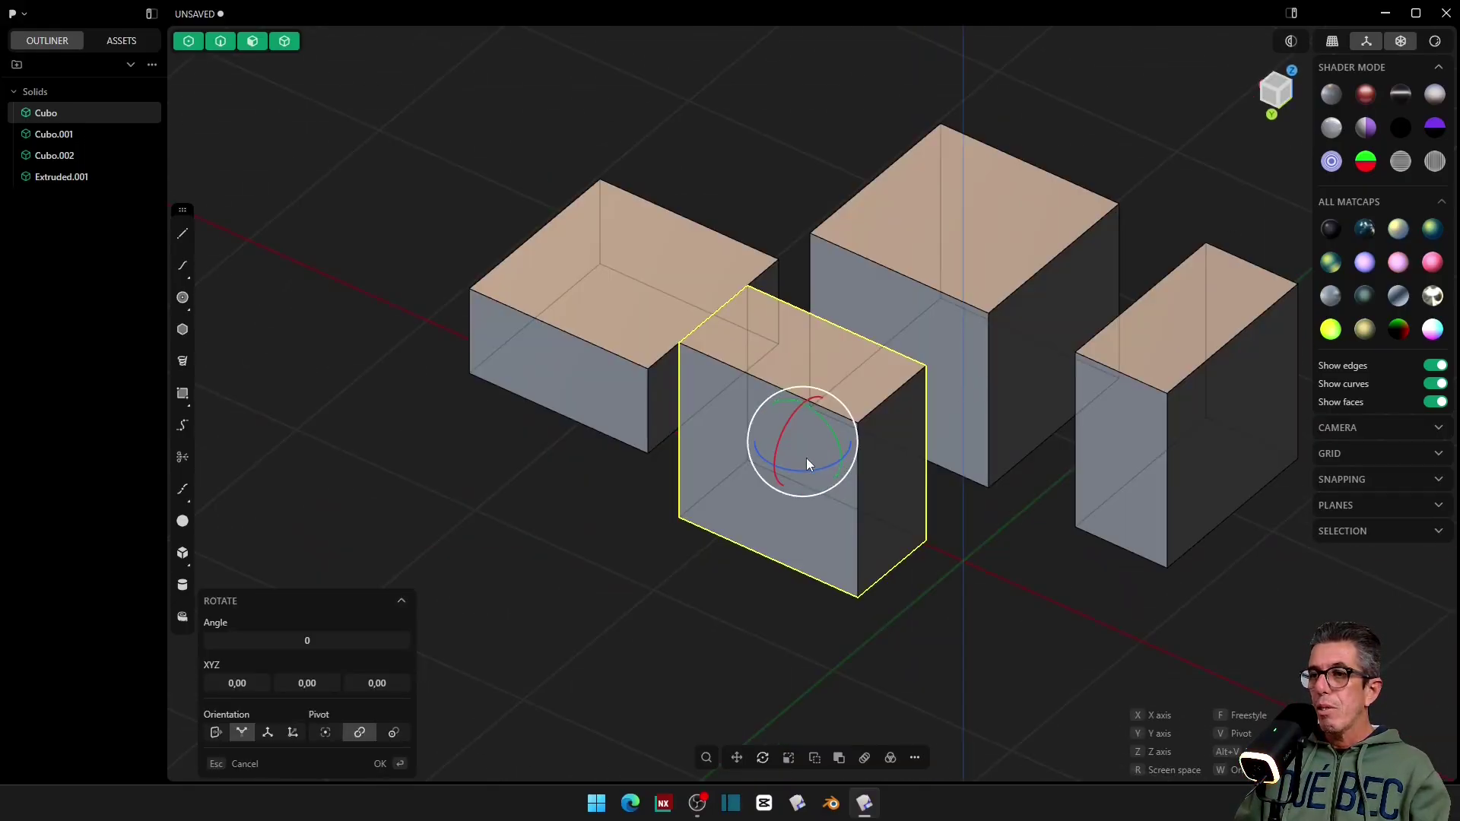
left_click(1268, 112)
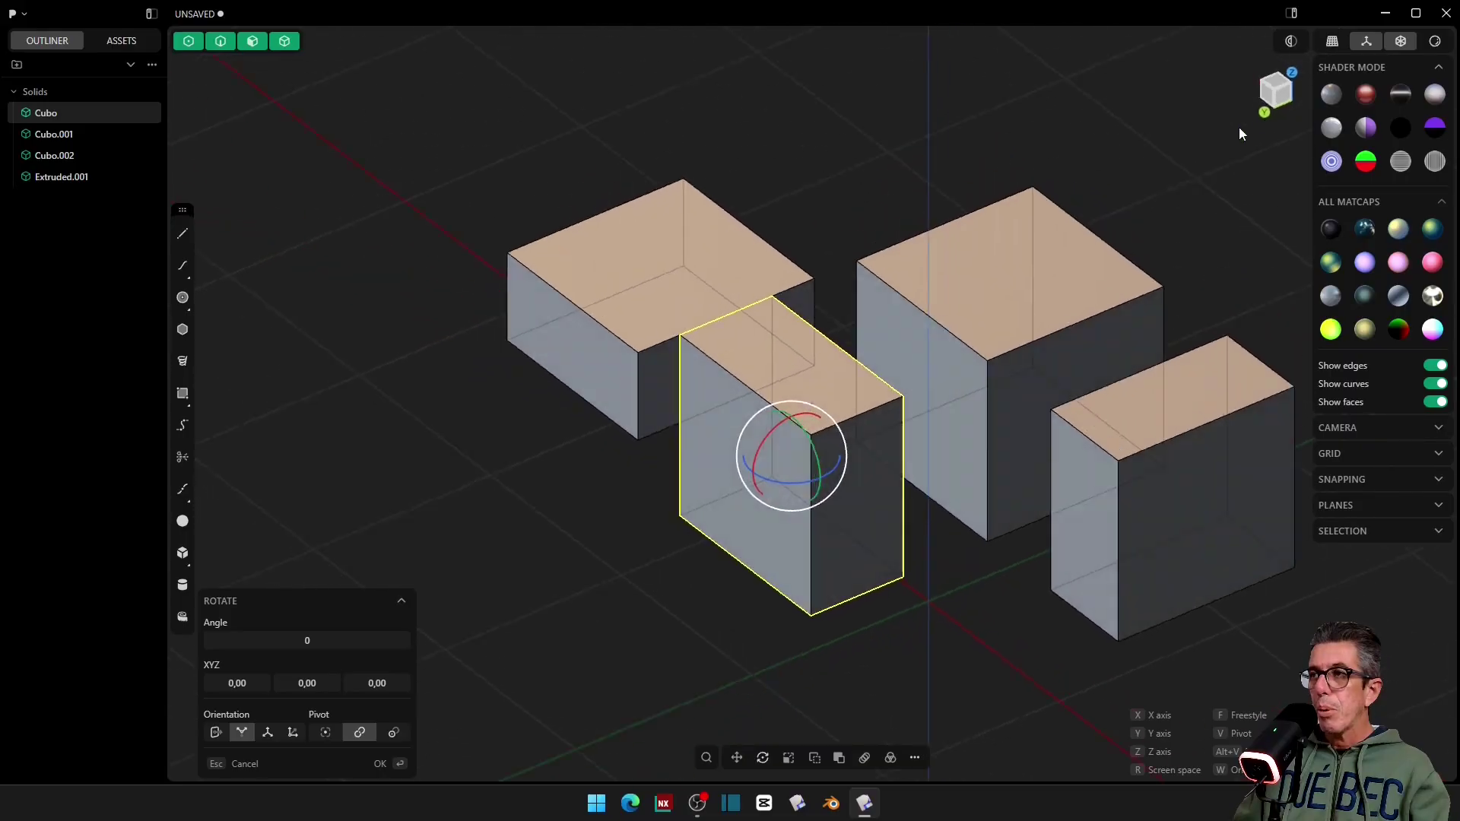
scroll(1218, 151, "down", 2)
middle_click_drag(1218, 151, 841, 454)
mouse_move(764, 439)
left_mouse_down()
mouse_move(750, 471)
mouse_move(765, 446)
left_mouse_up()
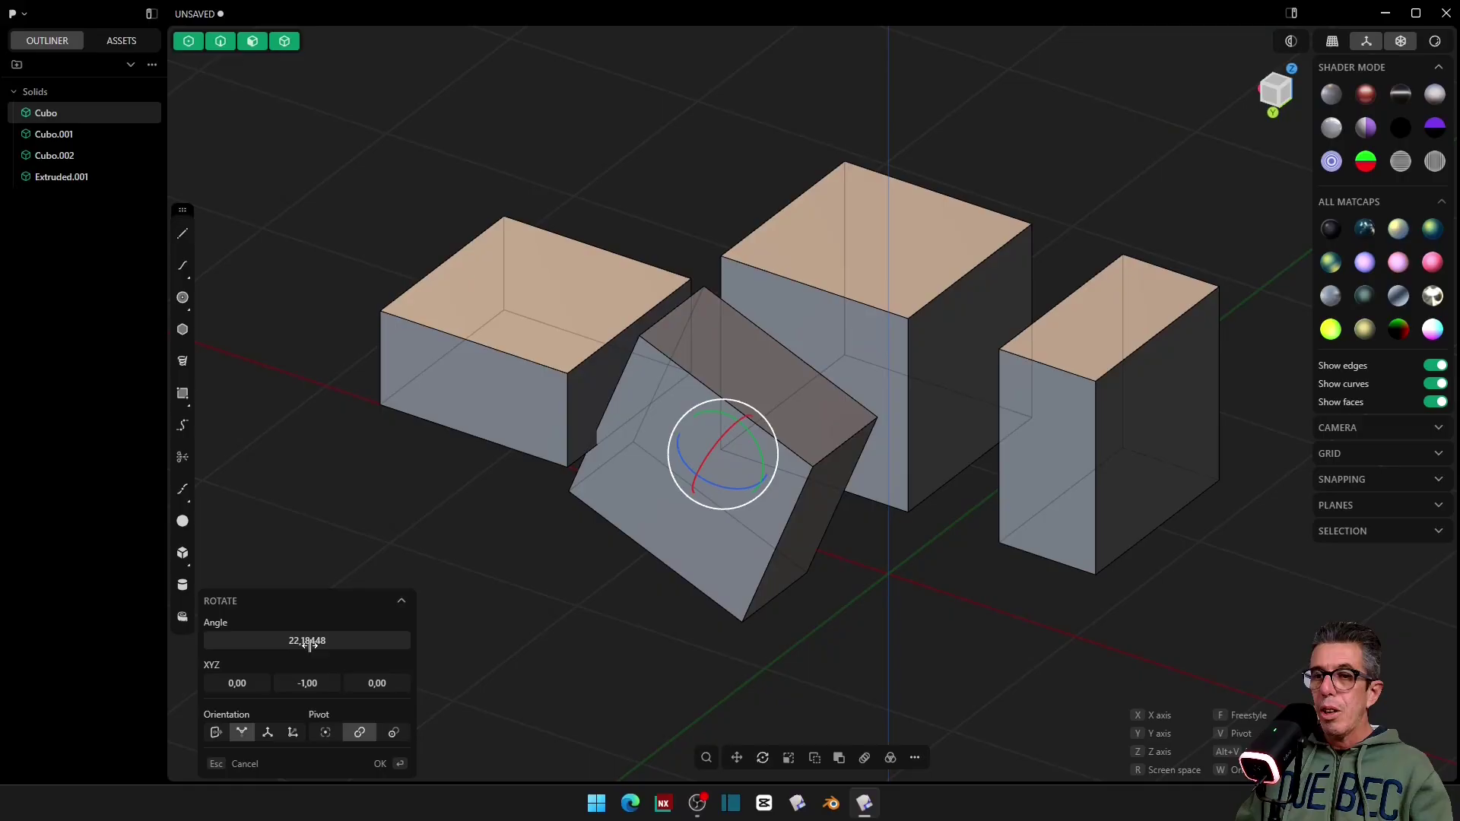
left_click_drag(335, 645, 293, 641)
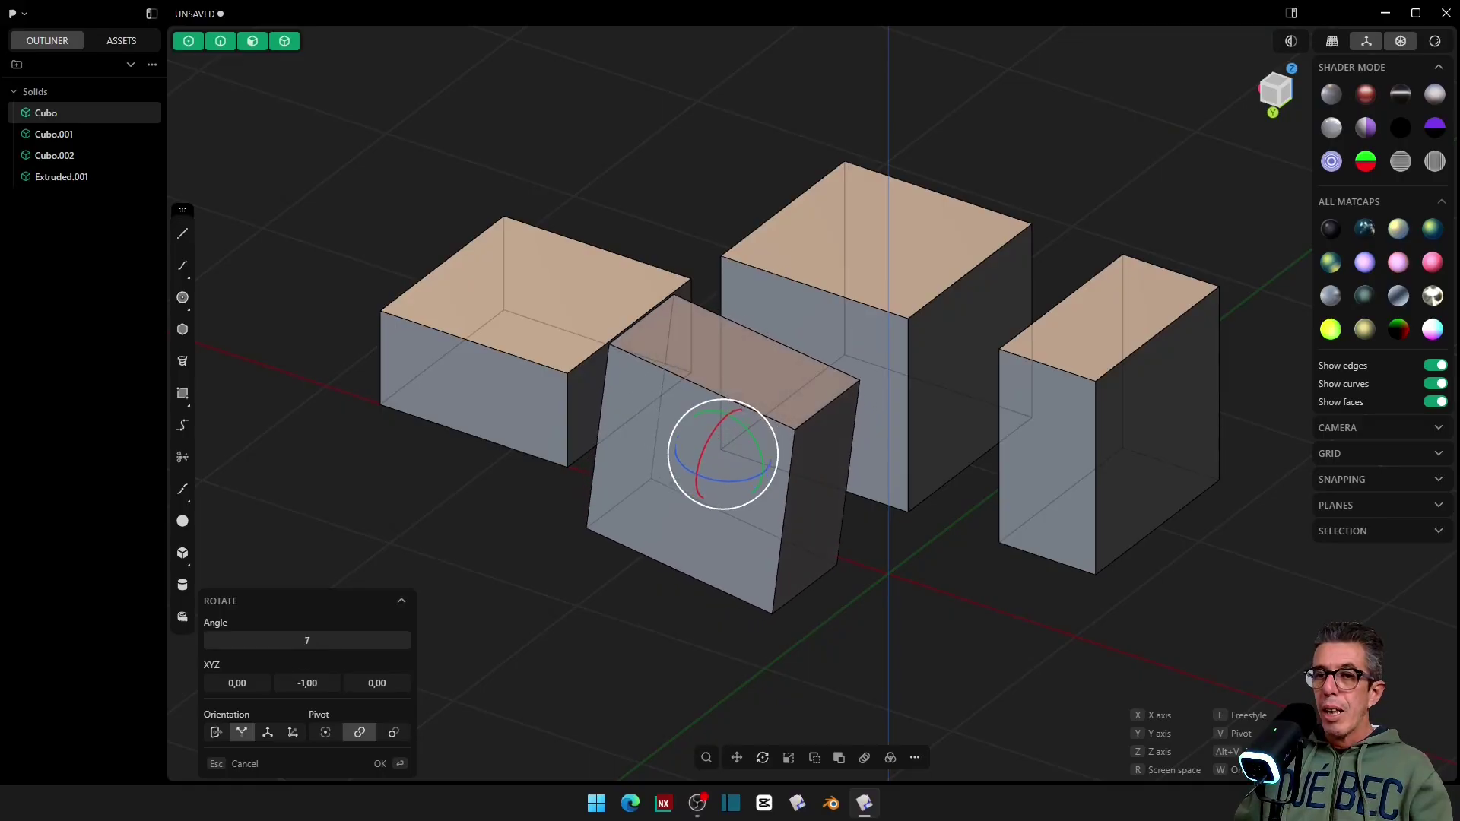
Step: Reset Cubo's rotation angle to 0 and try entering an angle of 45
left_click(348, 641)
type("0")
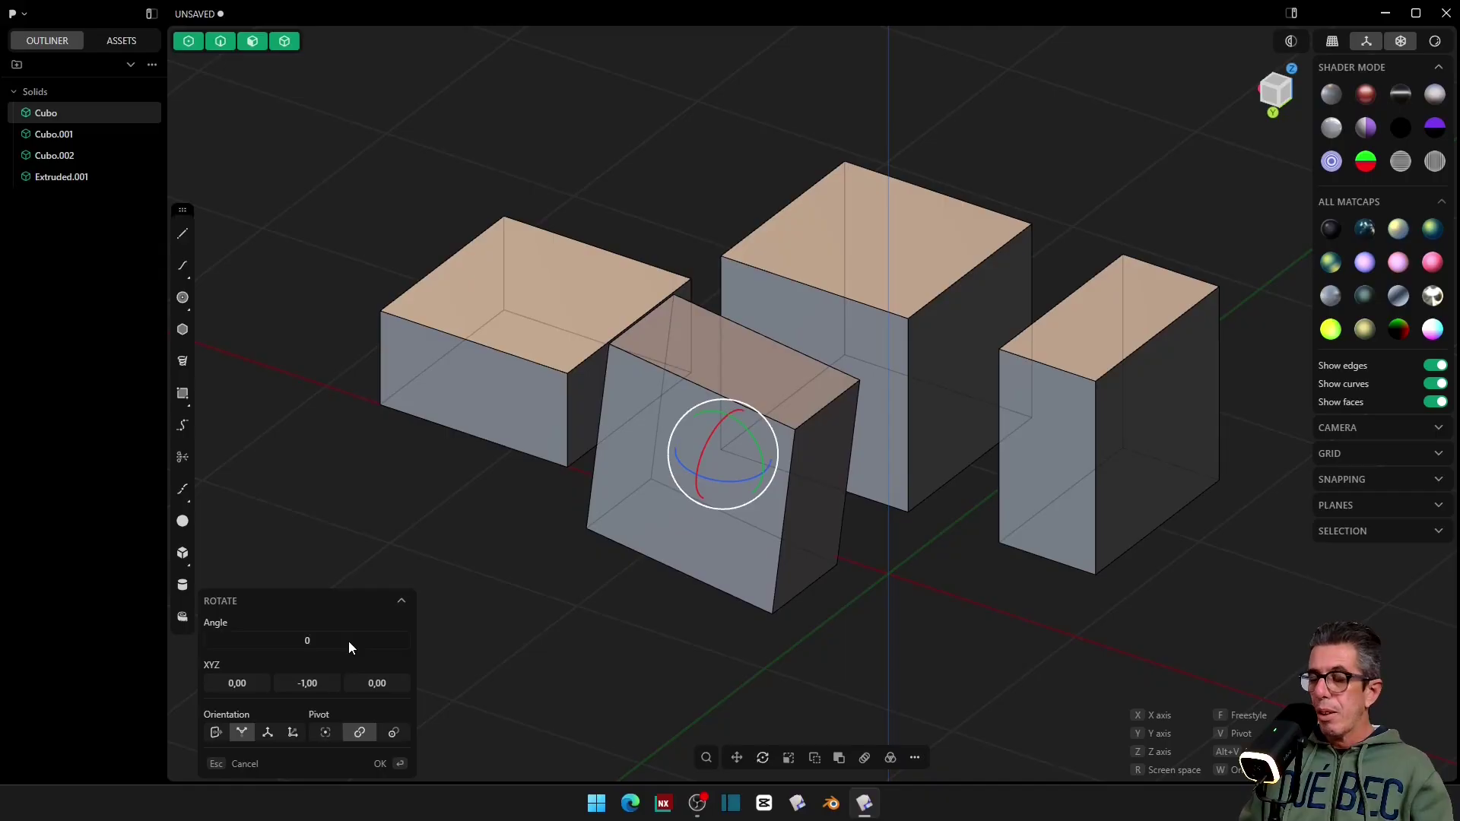
key("Return")
left_click(348, 641)
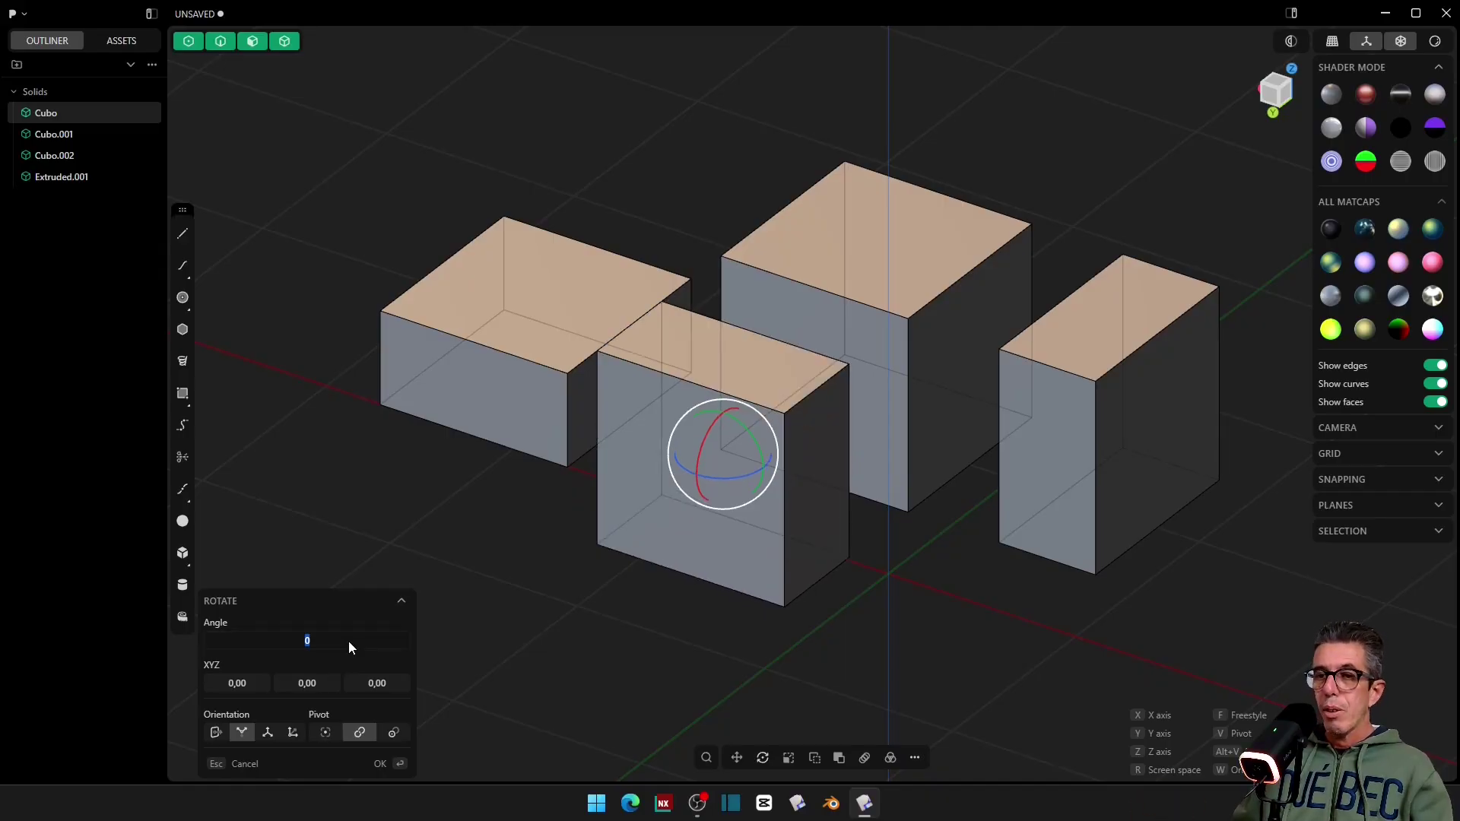
type("45")
key("Return")
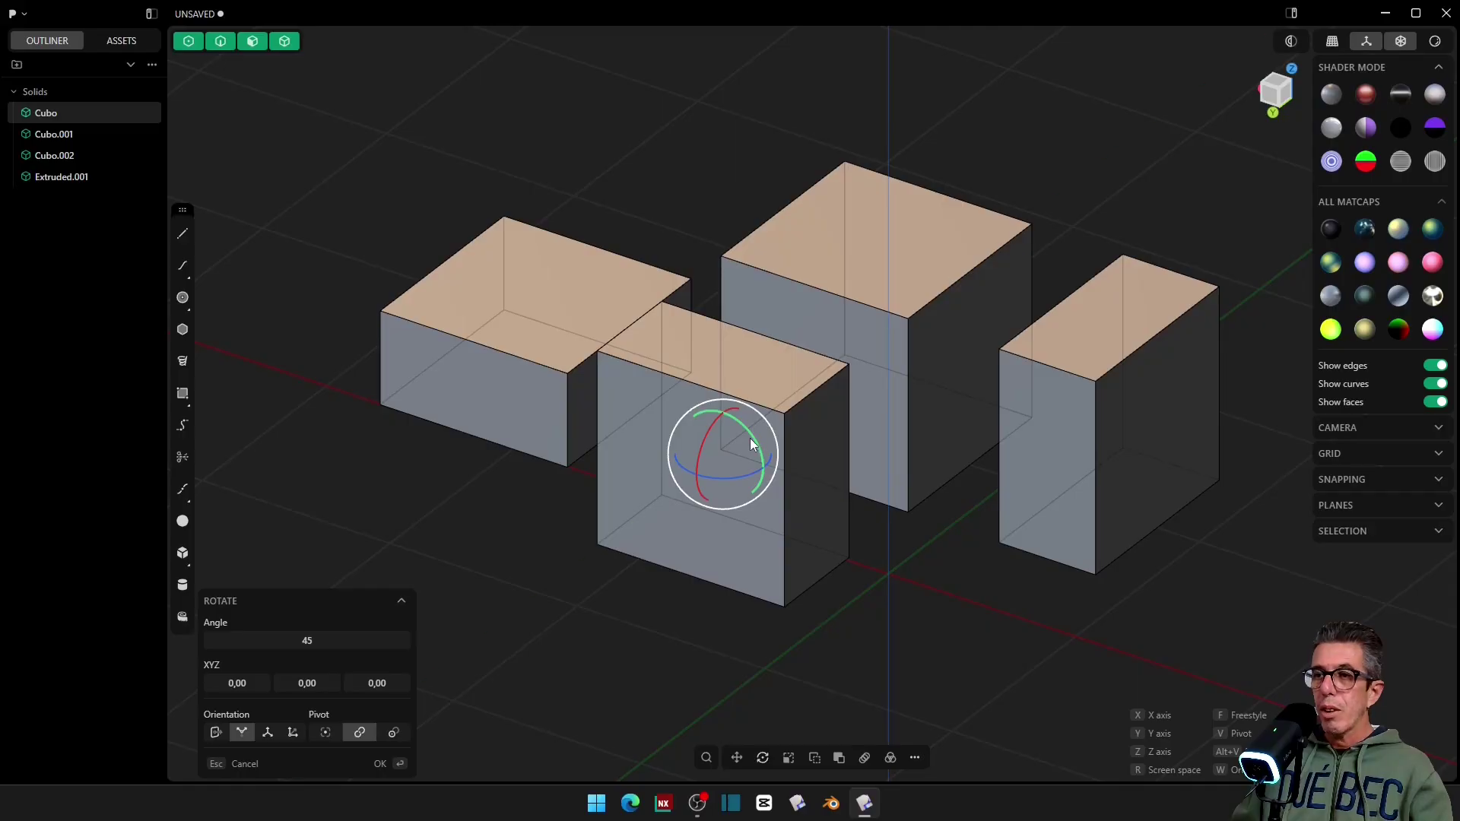
Step: Try rotating Cubo freely about the Y axis once more, then cancel the rotation and clear the selection
left_click_drag(763, 433, 754, 449)
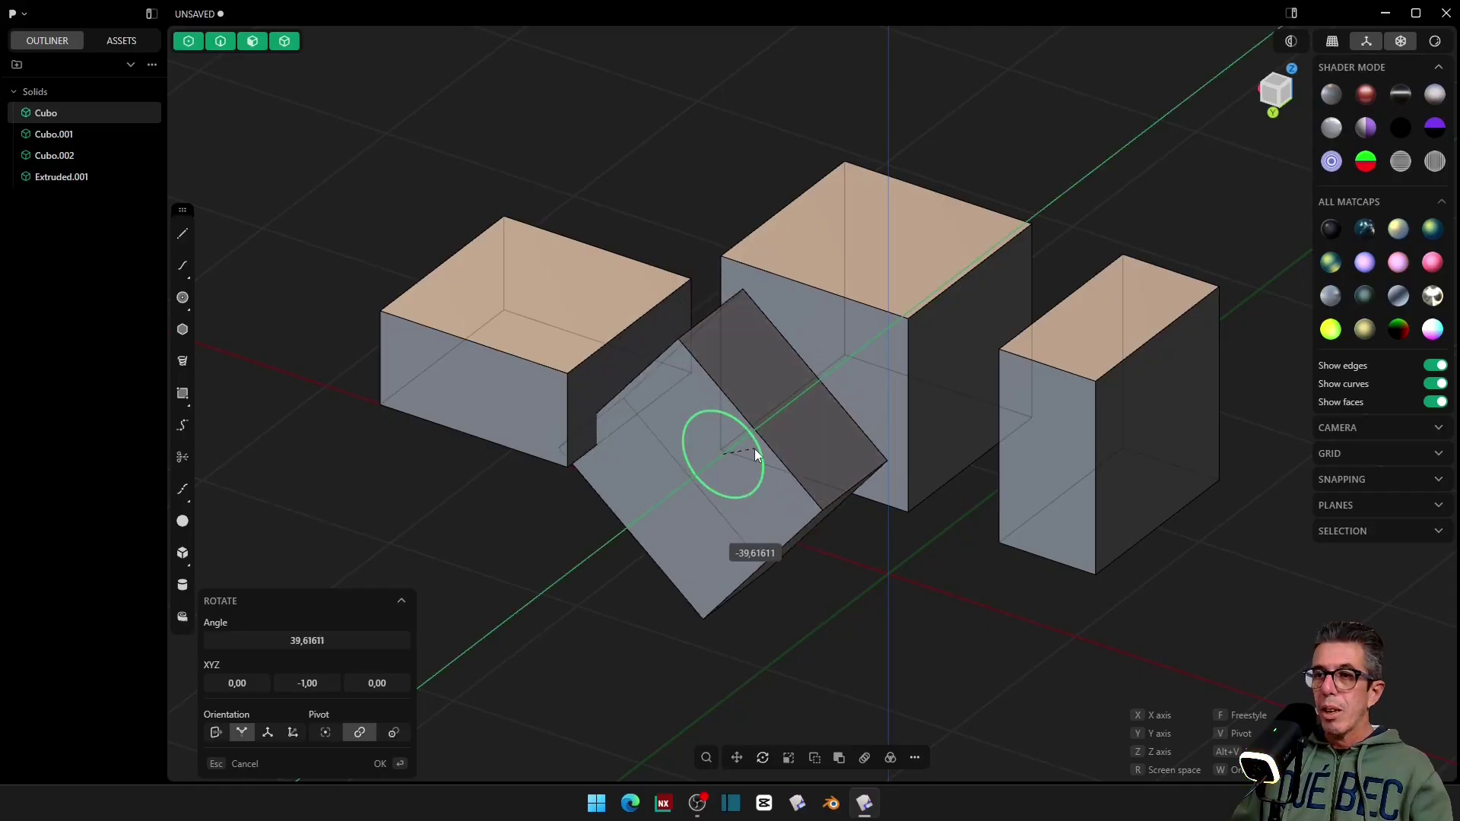
left_click(333, 639)
key("Escape")
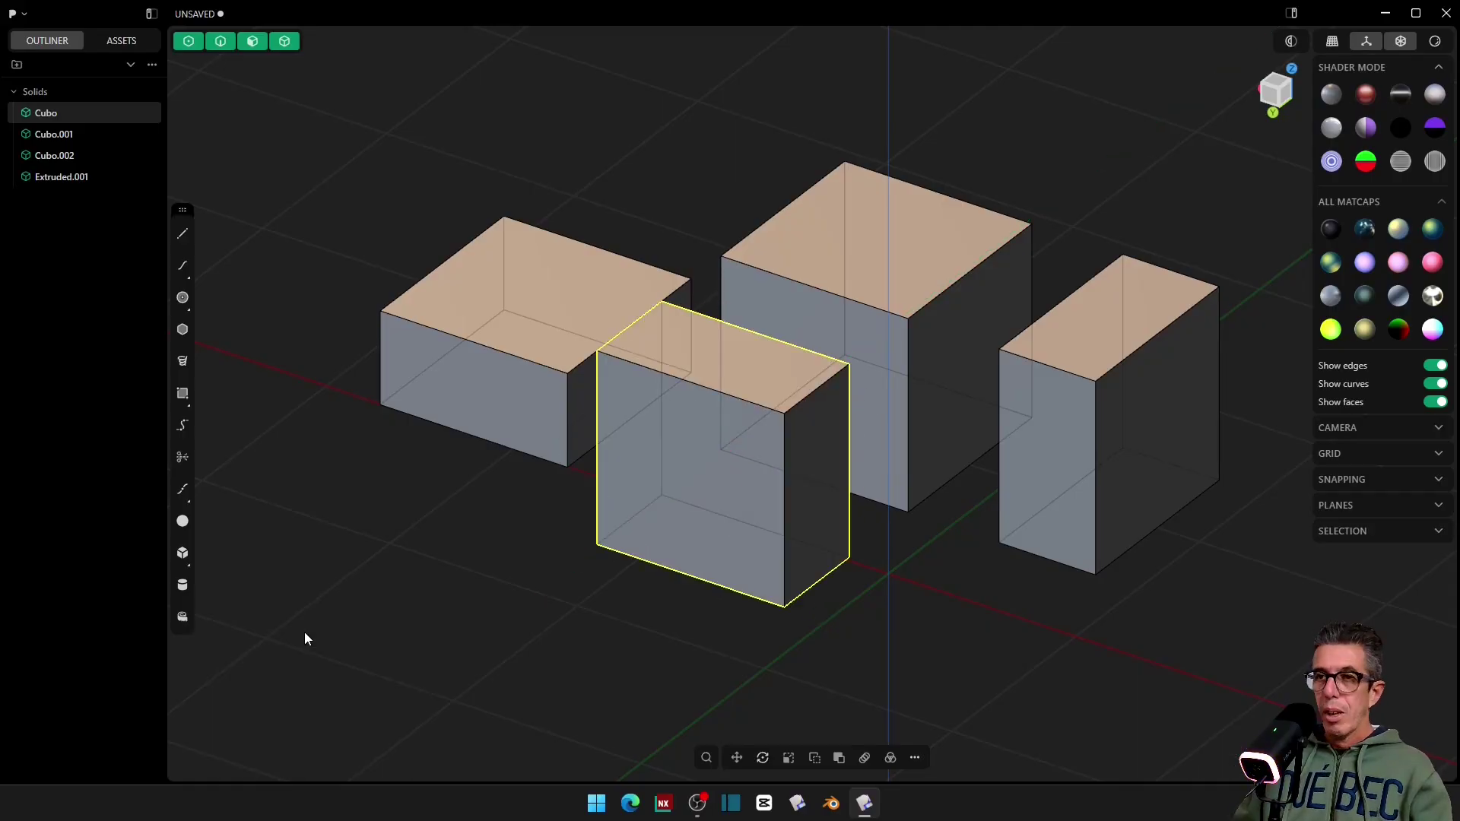
left_click(524, 568)
Step: Toggle X-ray mode off and on, and preview the solids in Render mode before returning to the matcap view
left_click(1397, 44)
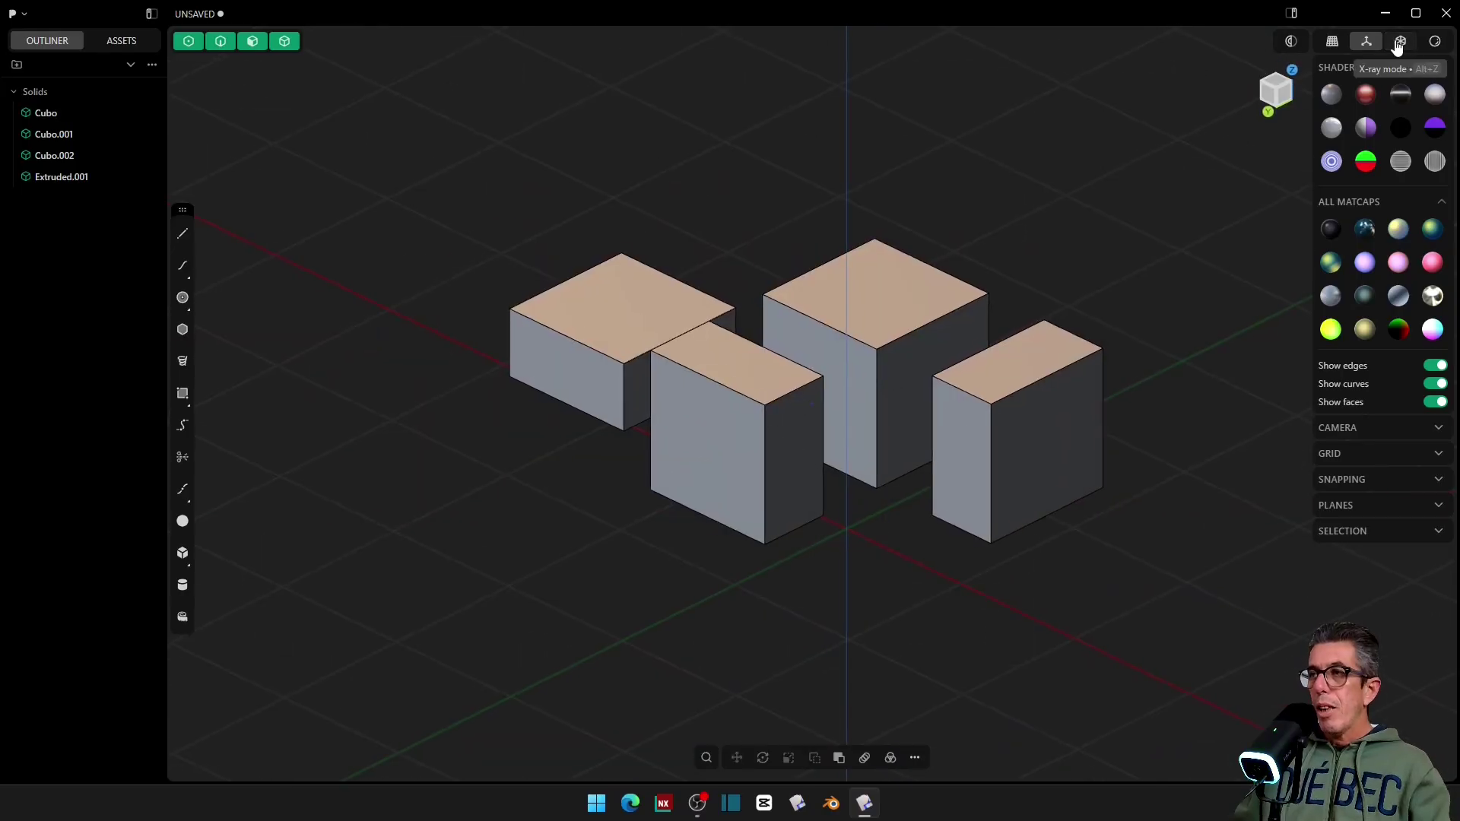
left_click(1398, 46)
scroll(1053, 203, "up", 2)
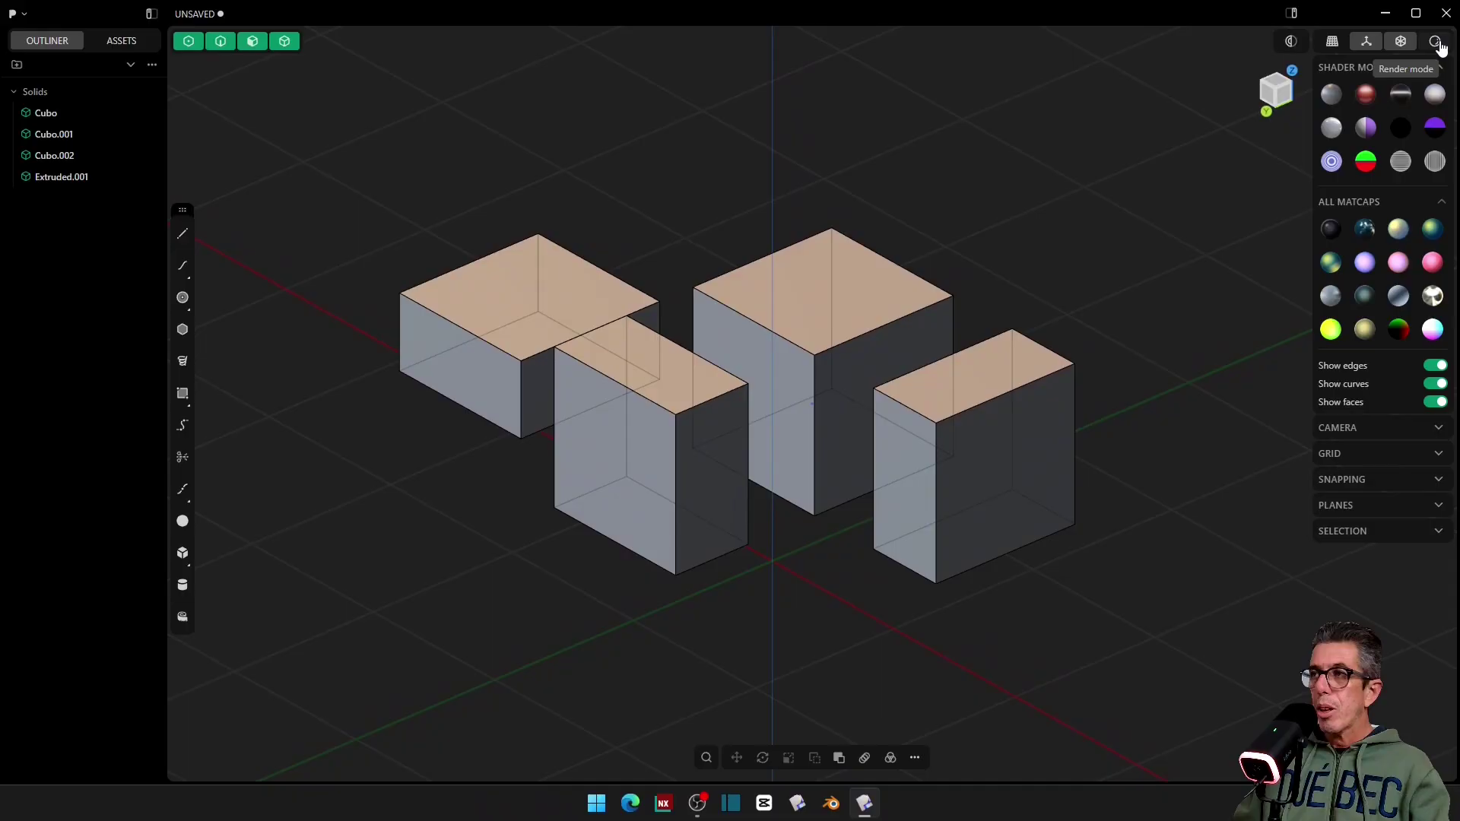
left_click(1439, 44)
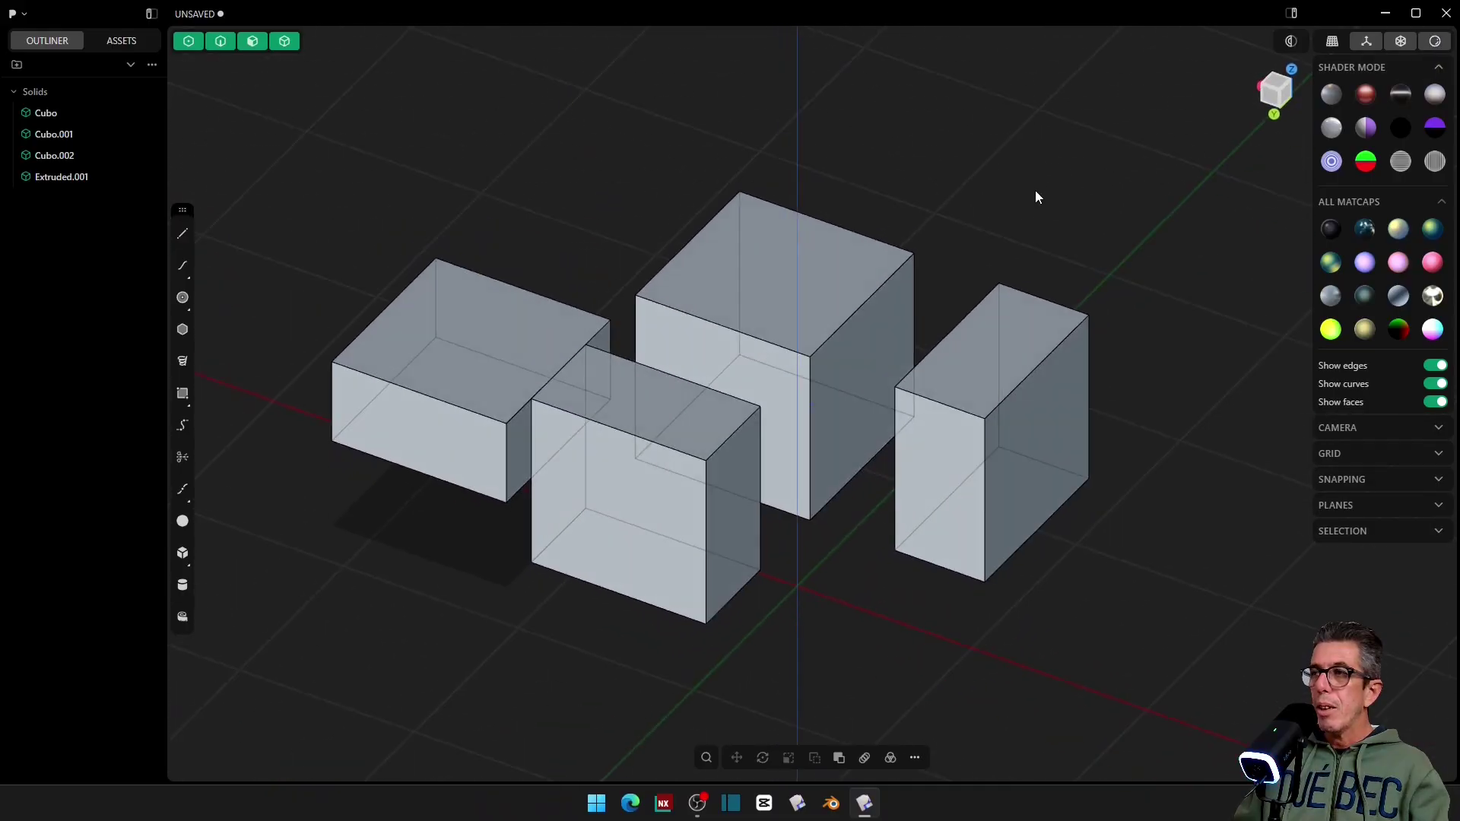
left_click(1436, 44)
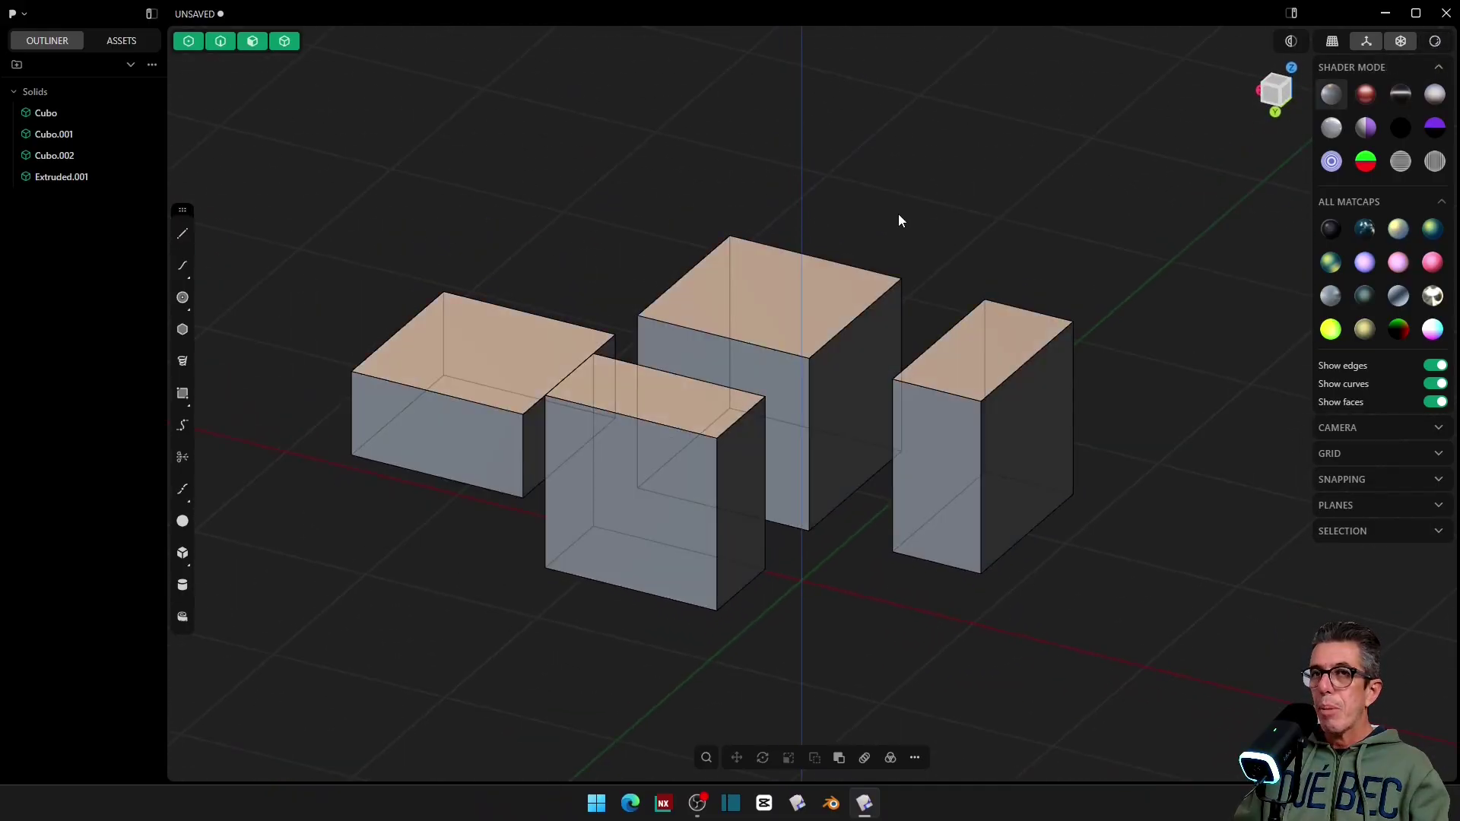
Step: Offset the top face of Cubo.002 inward by about 0.07 m
middle_click_drag(782, 173, 410, 368)
scroll(417, 372, "up", 3)
left_click(651, 303)
left_click(651, 303)
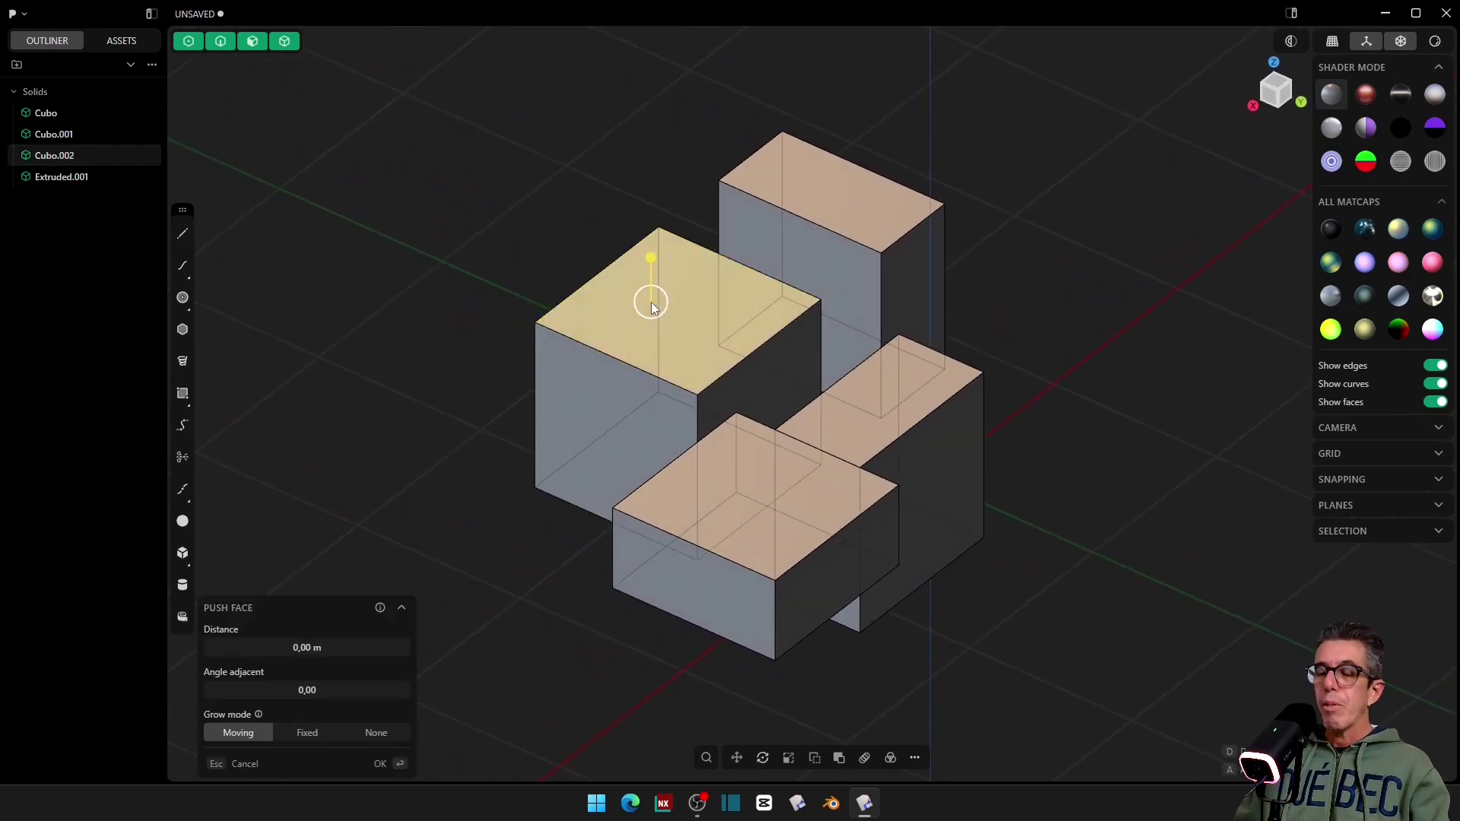
key("p")
key("Escape")
left_click(694, 299)
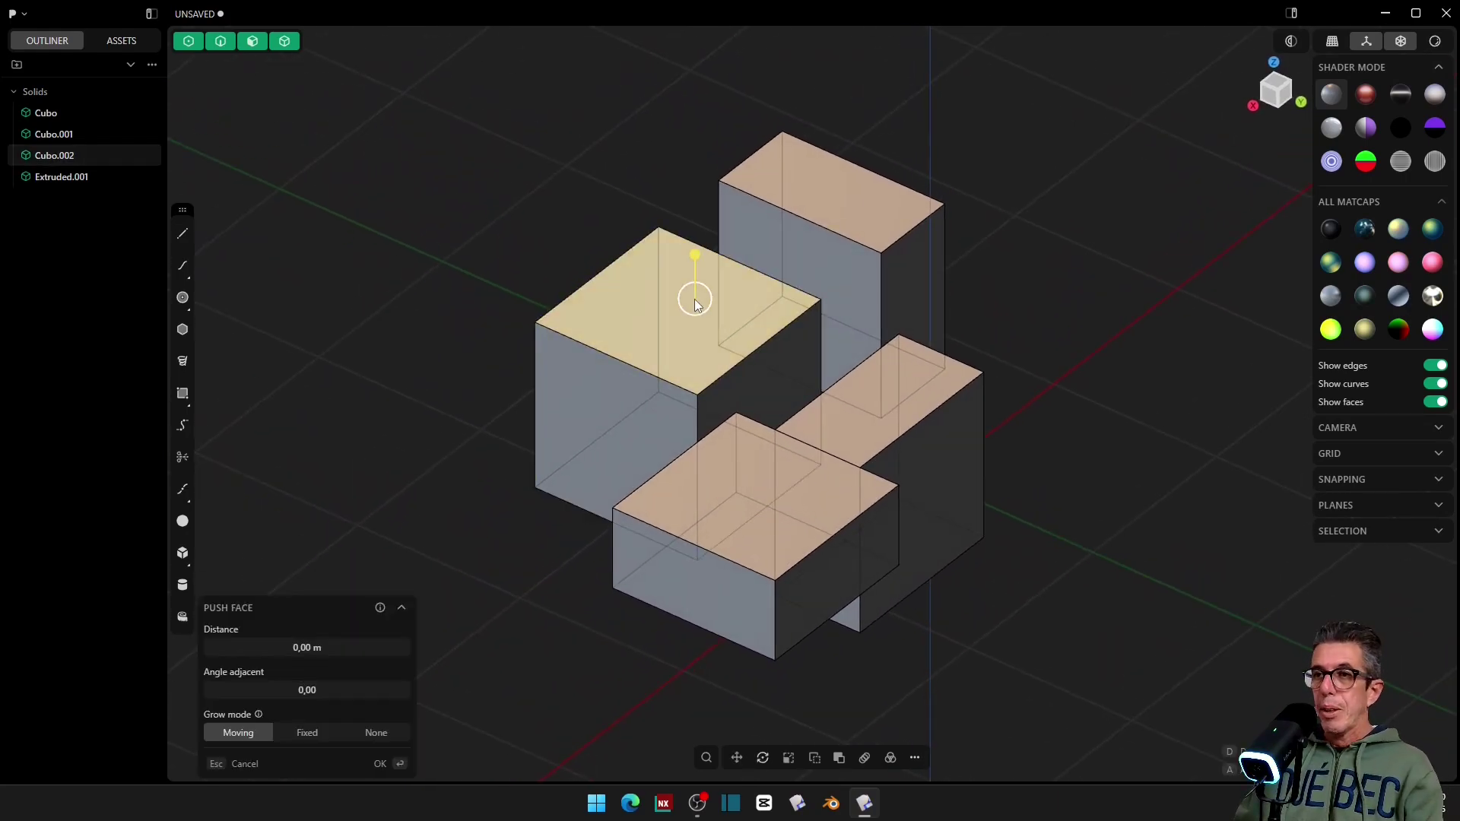
key("o")
left_click(706, 295)
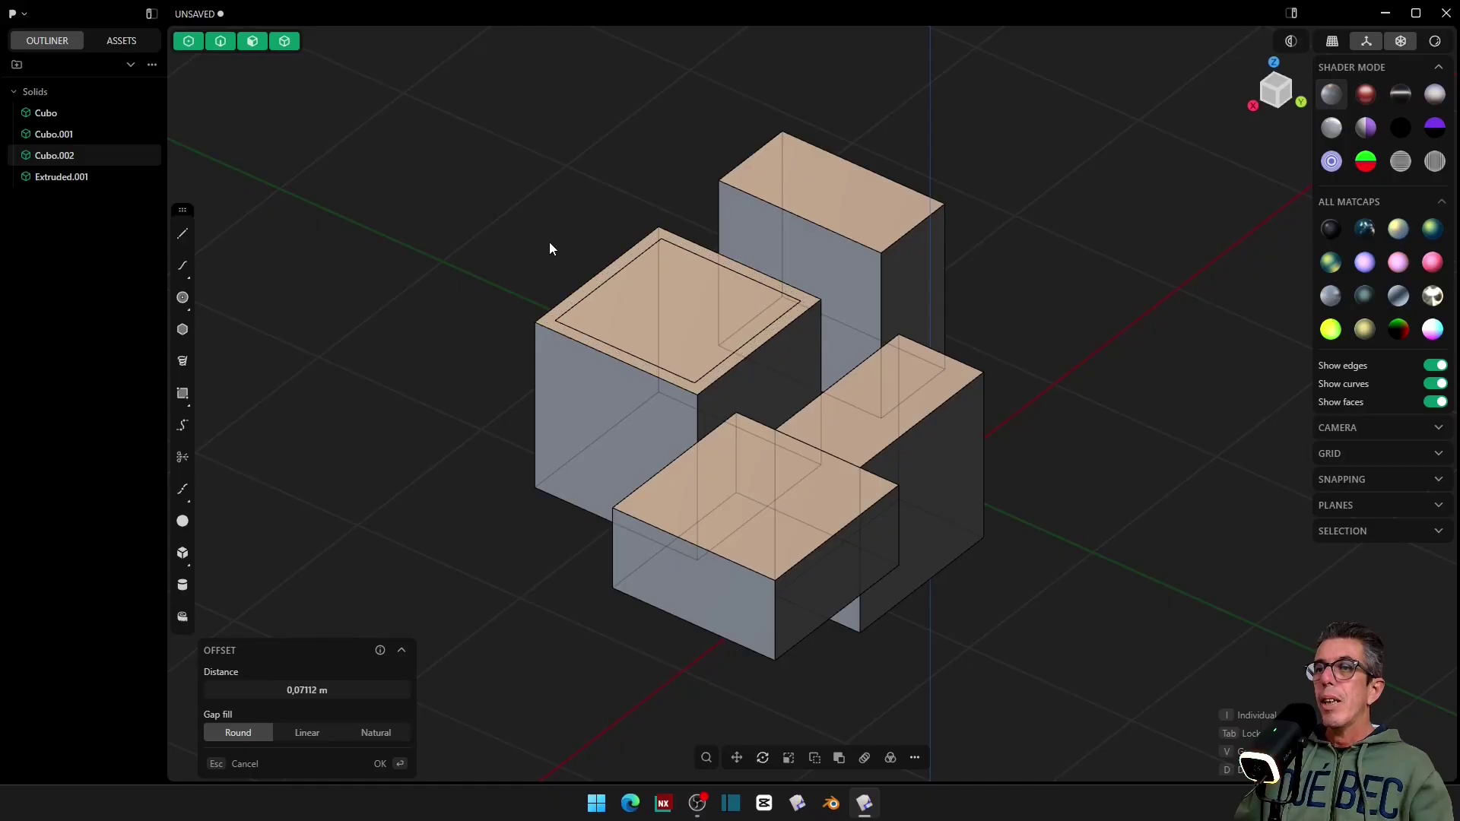
Step: Push the inner offset face of Cubo.002 down about 1.38 m to hollow out the block
left_click(633, 295)
left_click_drag(679, 281, 645, 510)
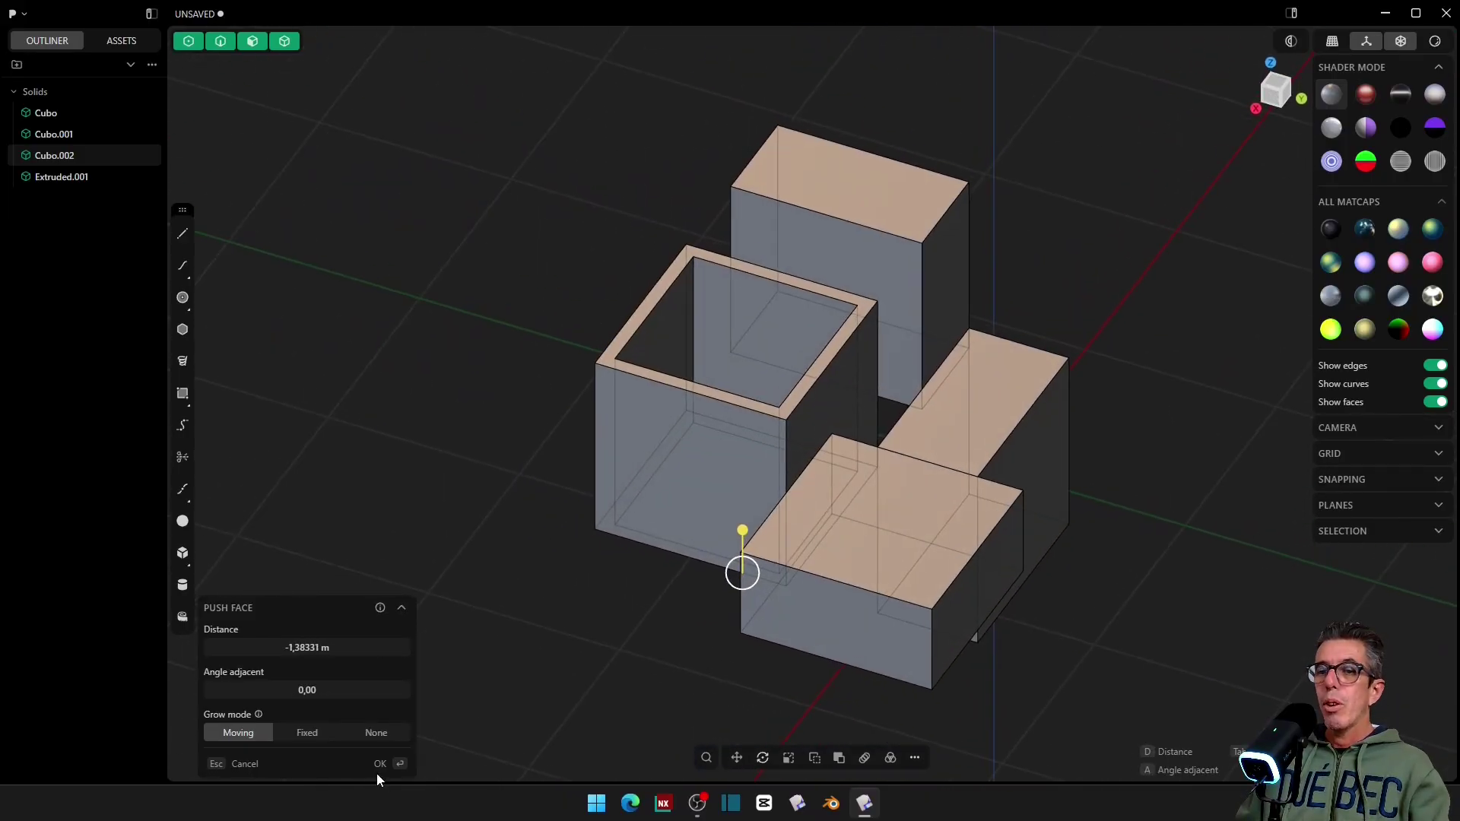
left_click(380, 764)
Step: Delete all the solids from the scene
left_click_drag(569, 206, 997, 656)
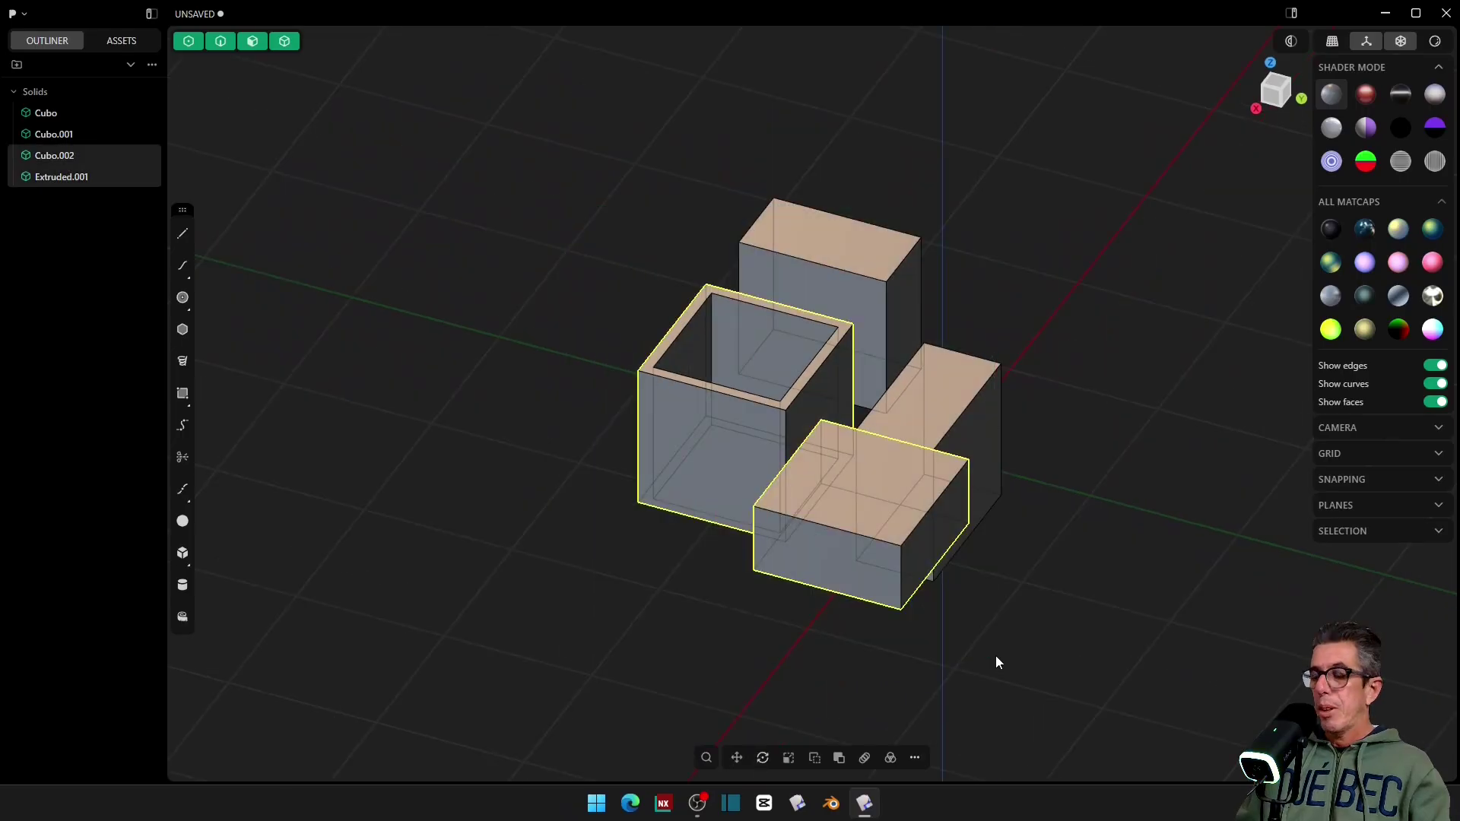
key("Delete")
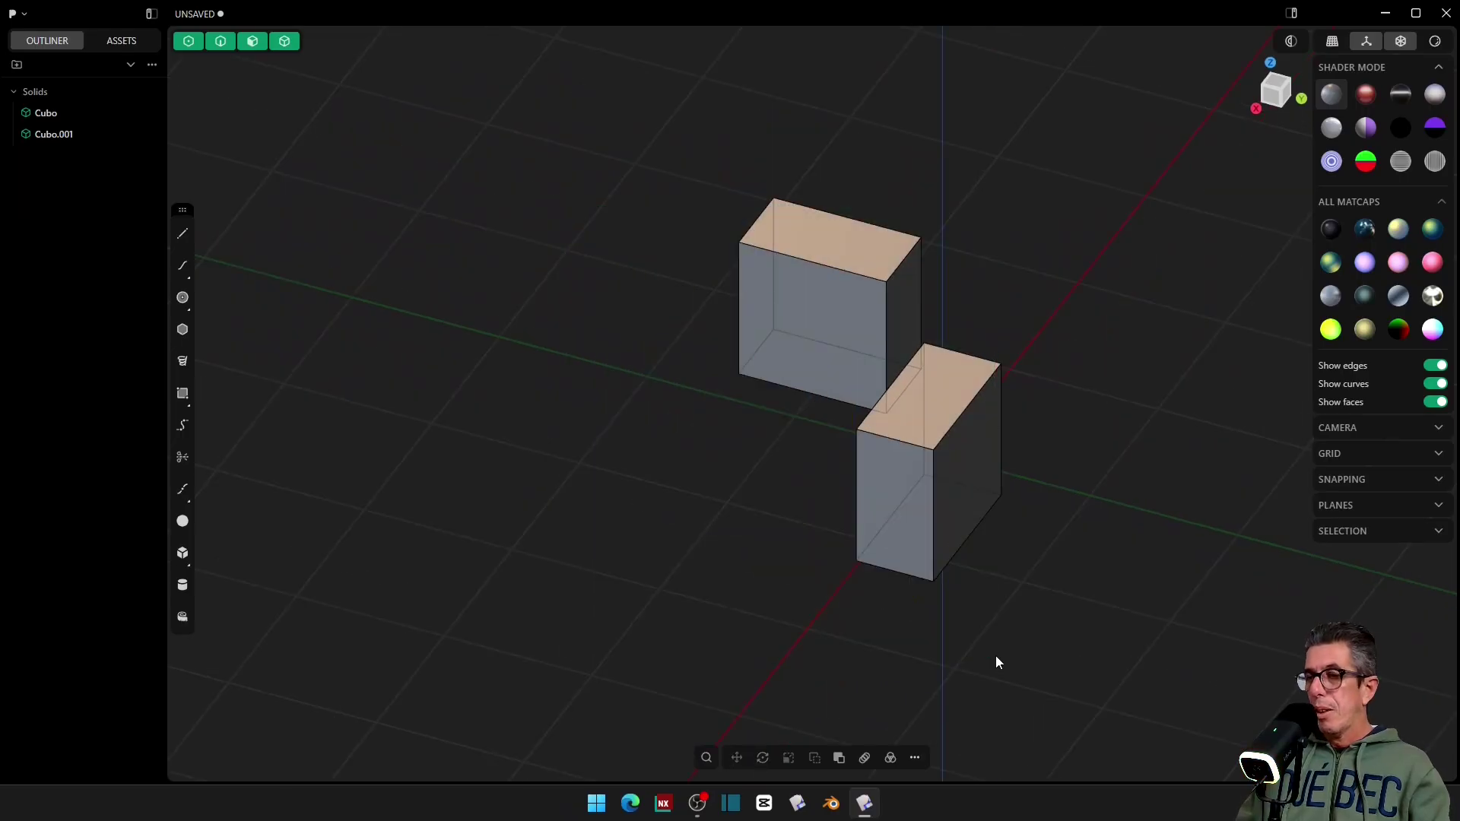
left_click(937, 502)
key("Delete")
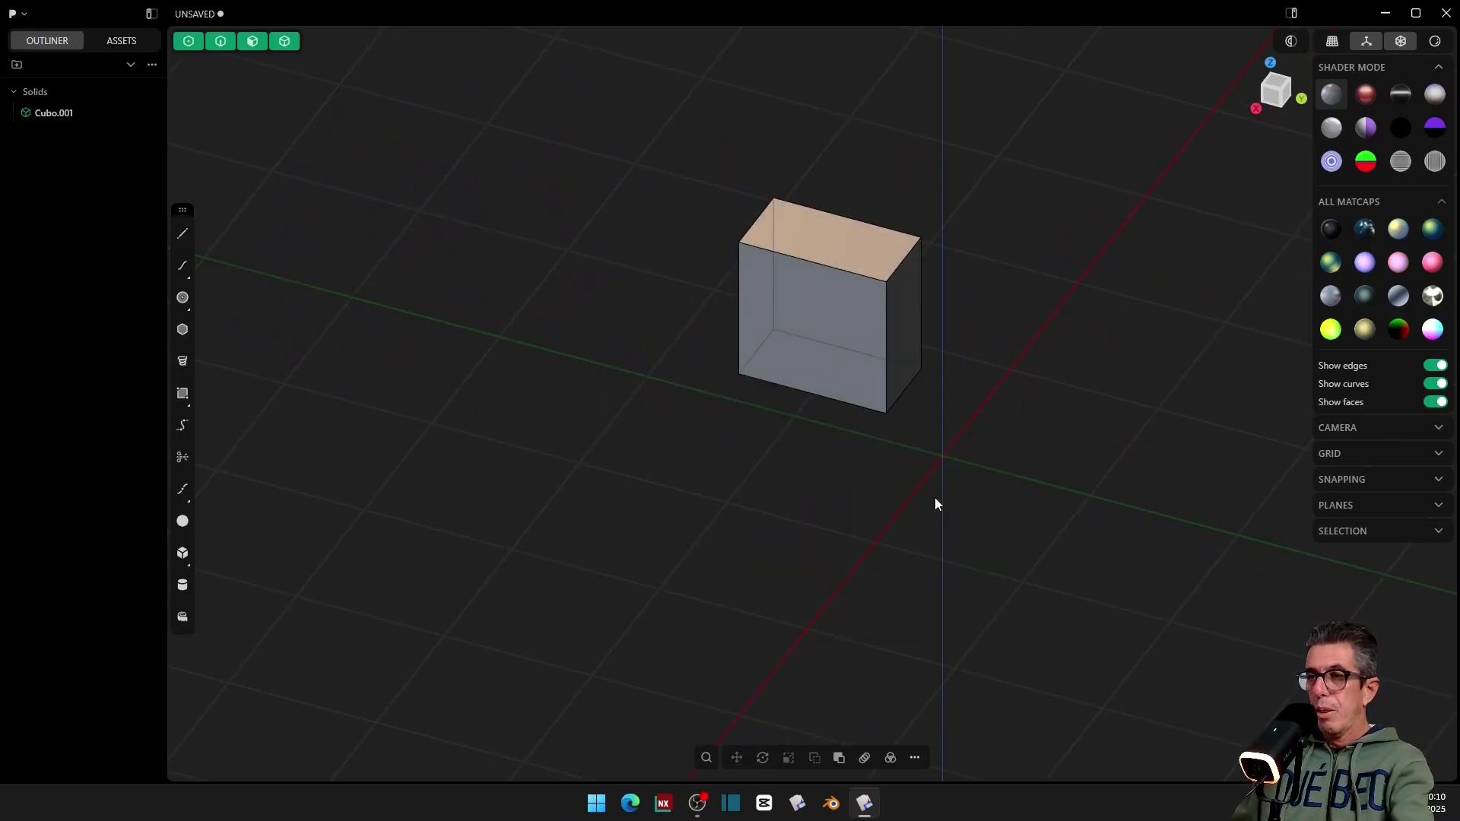
key("ctrl+a")
key("Delete")
Step: Draw a circle centred on the origin in the XY plane
key("c")
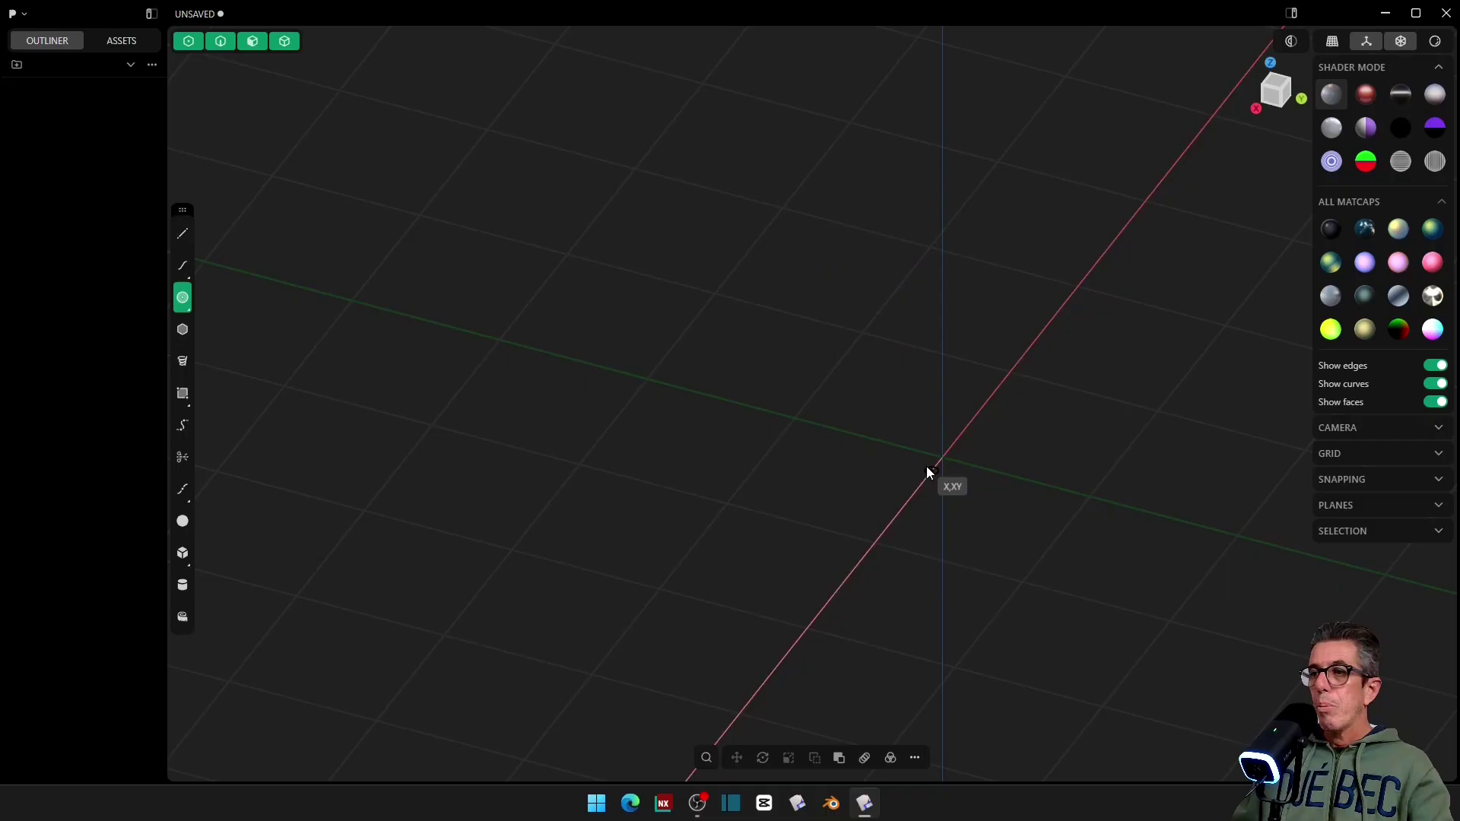
left_click(1006, 541)
middle_click_drag(1004, 415, 892, 426)
scroll(892, 426, "down", 3)
Step: Extrude the circle's curve upward into an open cylindrical sheet
left_click(870, 421)
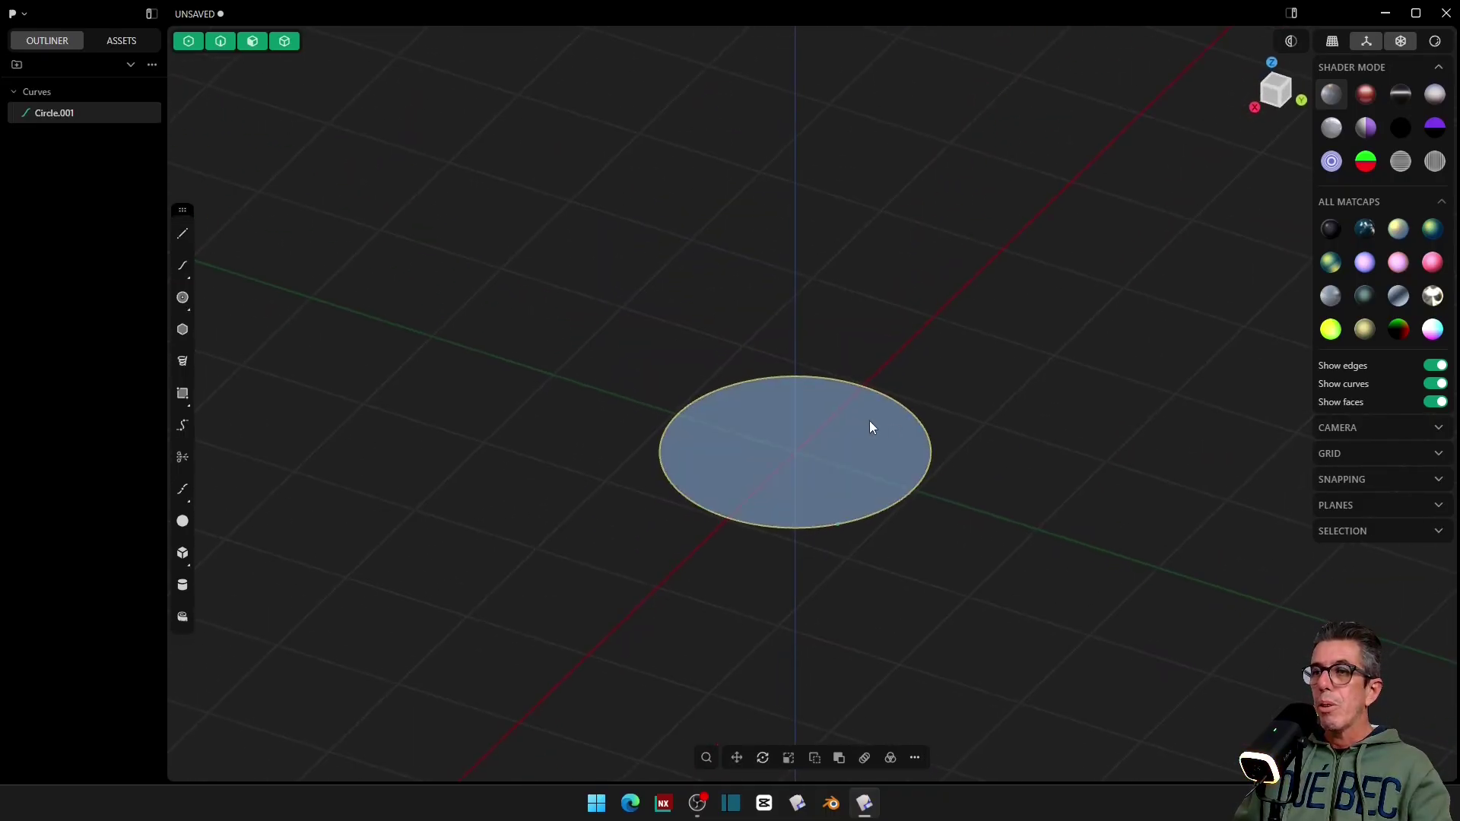
key("e")
key("Escape")
left_click(897, 400)
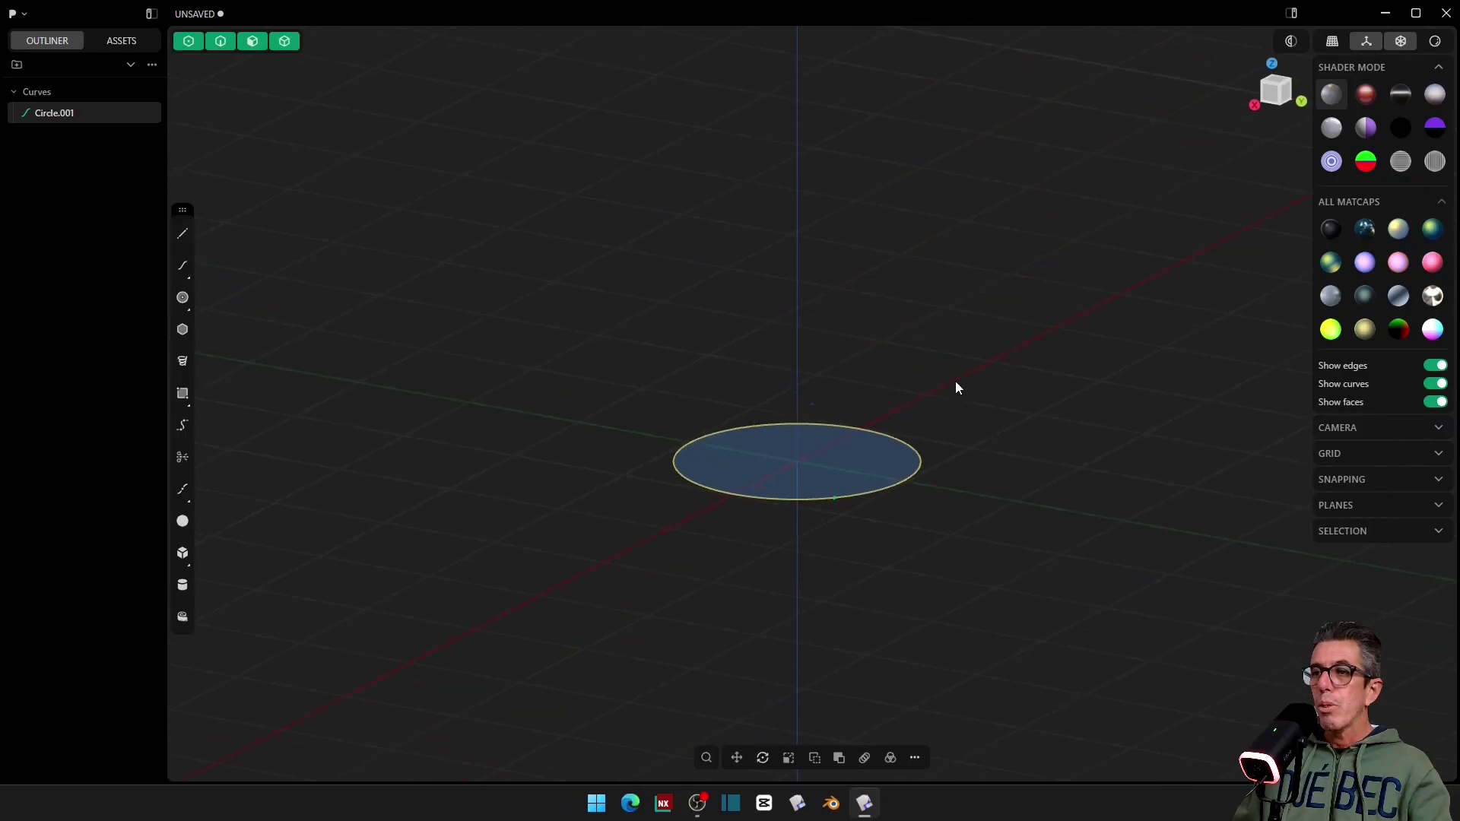
key("e")
left_click_drag(923, 339, 903, 247)
left_click(378, 764)
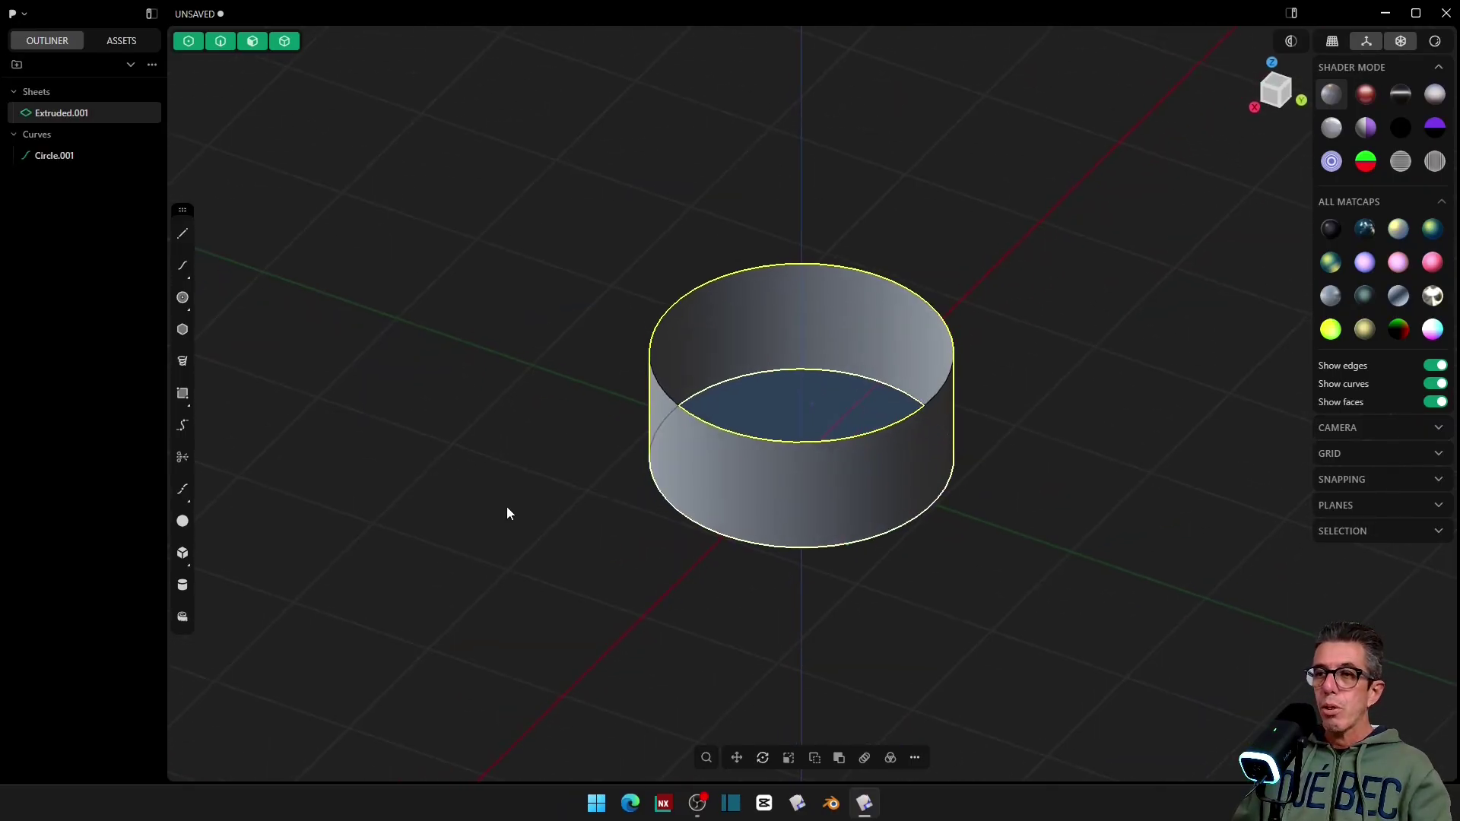
Step: Extrude the circle's inner region upward into a solid, and undo both extrusions
left_click(812, 382)
key("e")
left_click_drag(791, 339, 791, 260)
left_click(381, 764)
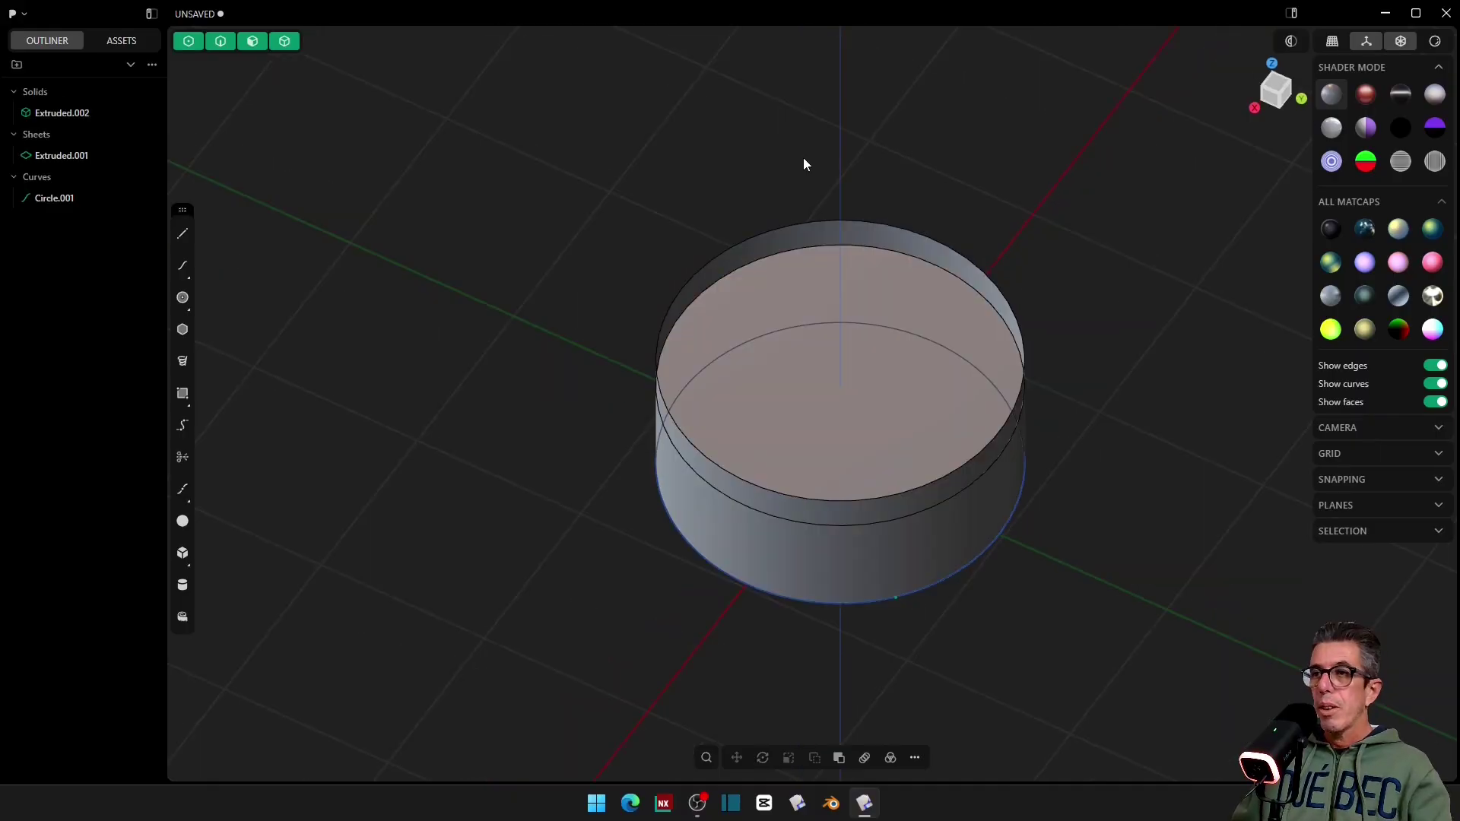
key("ctrl+z")
key("ctrl+z")
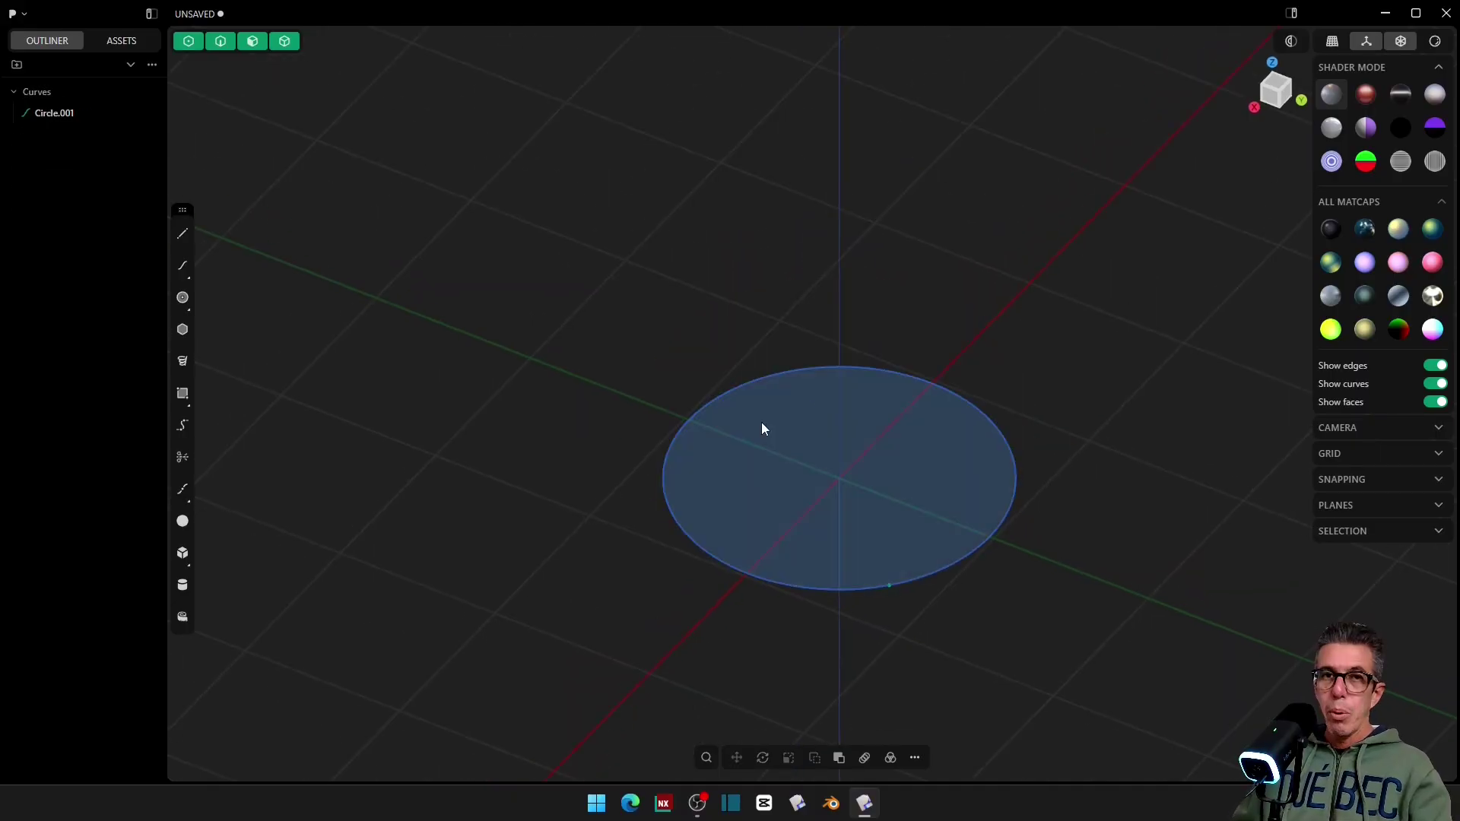
Step: Draw a straight line from outside the circle, across its interior, to a point on the opposite edge
middle_click_drag(761, 423, 729, 412)
left_click(183, 233)
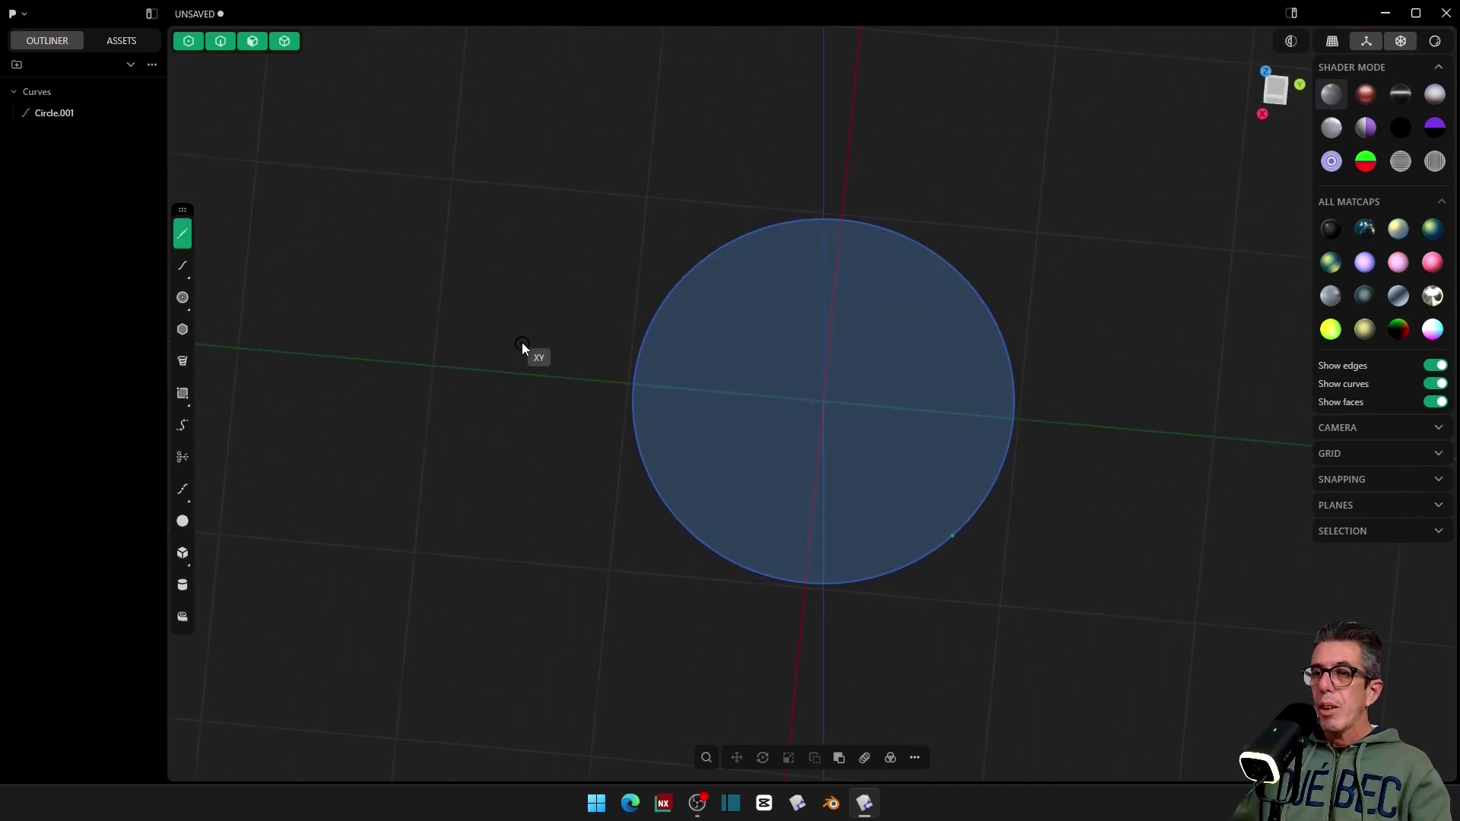
middle_click_drag(522, 343, 528, 410)
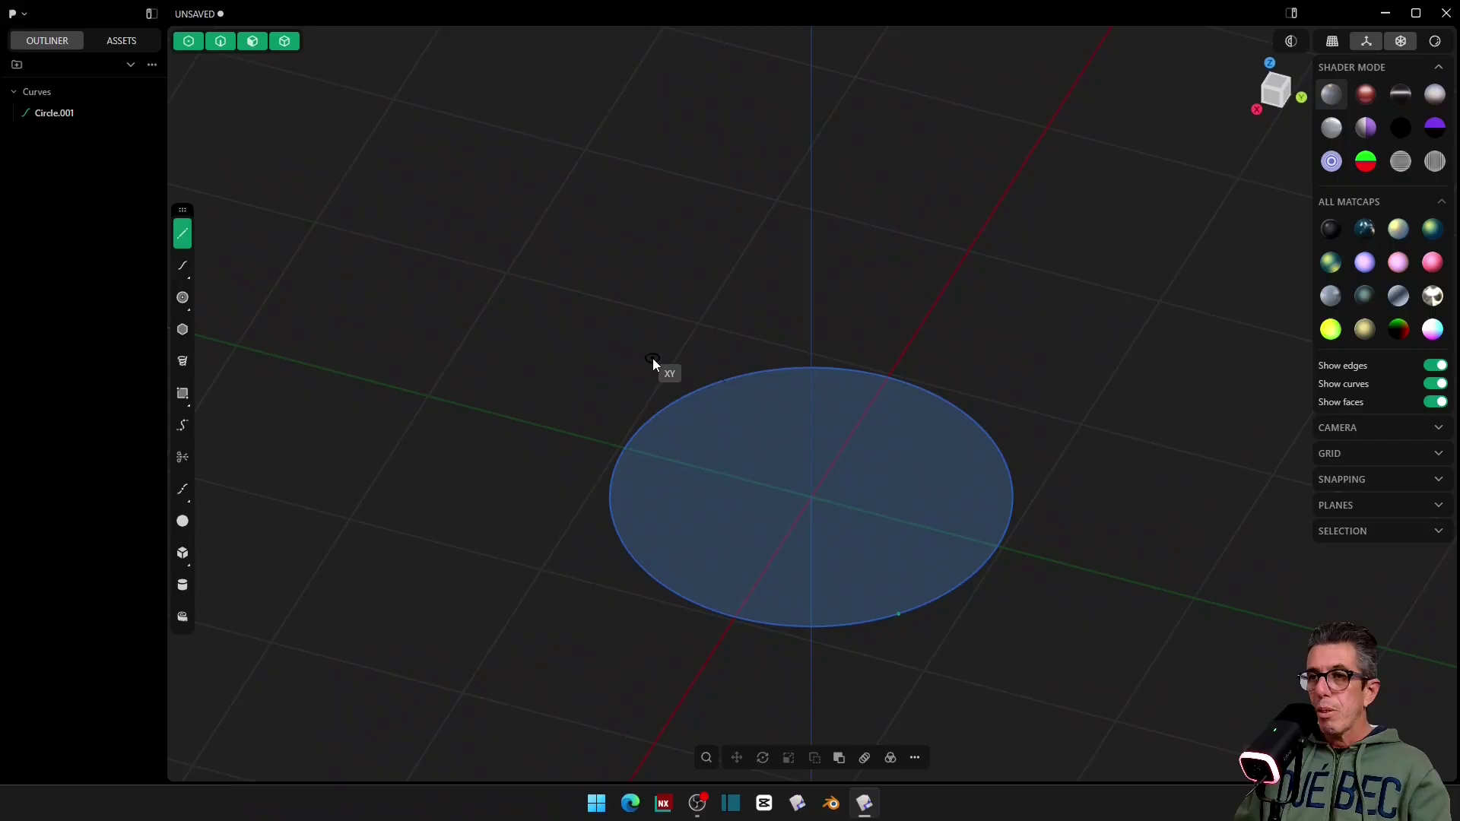
left_click(652, 358)
left_click(899, 613)
right_click(1007, 611)
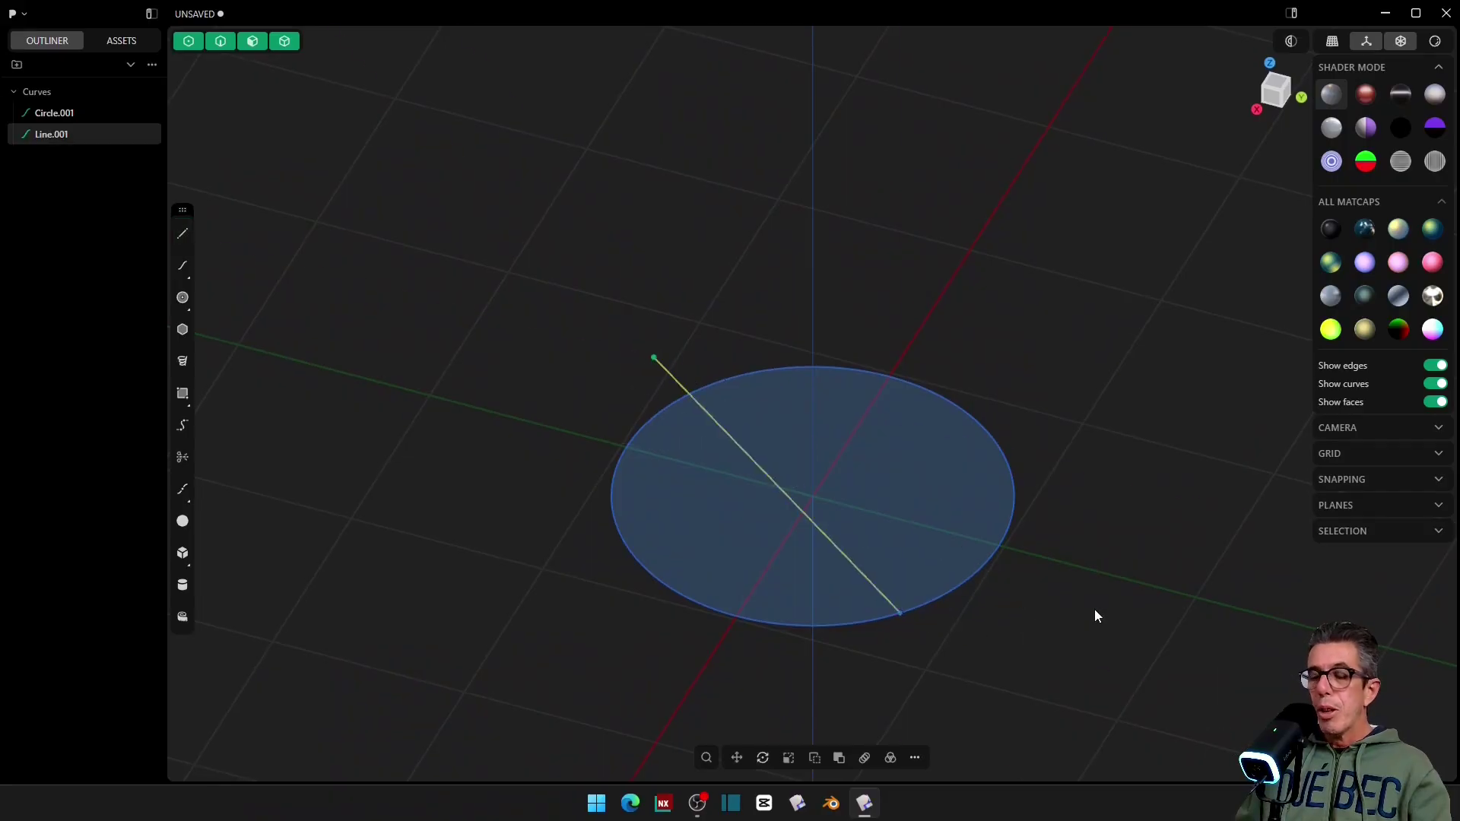
Step: Trim away the circle's arc on one side of the line and the line's end outside the circle
key("t")
left_click(953, 589)
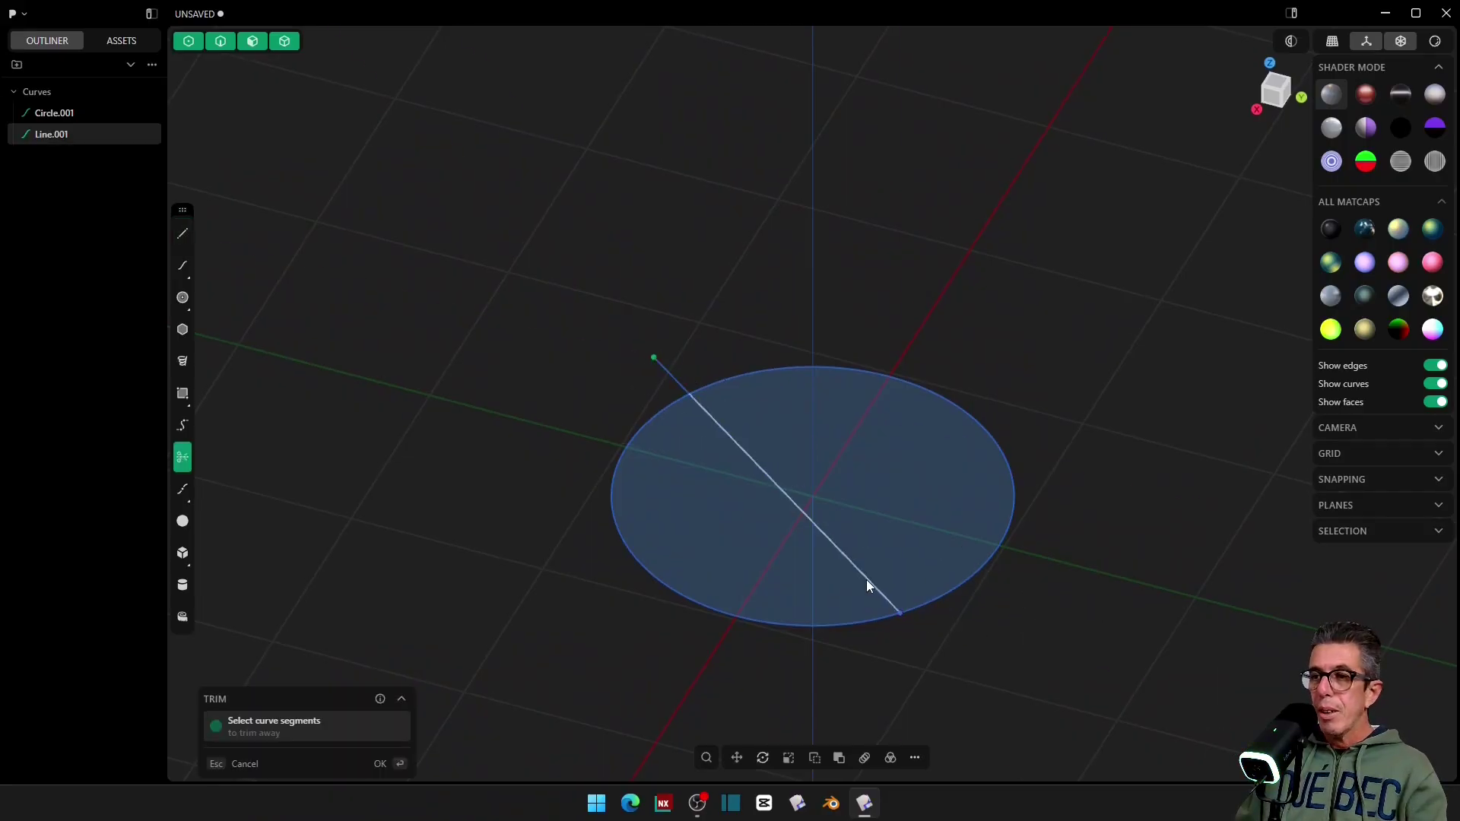
left_click(671, 376)
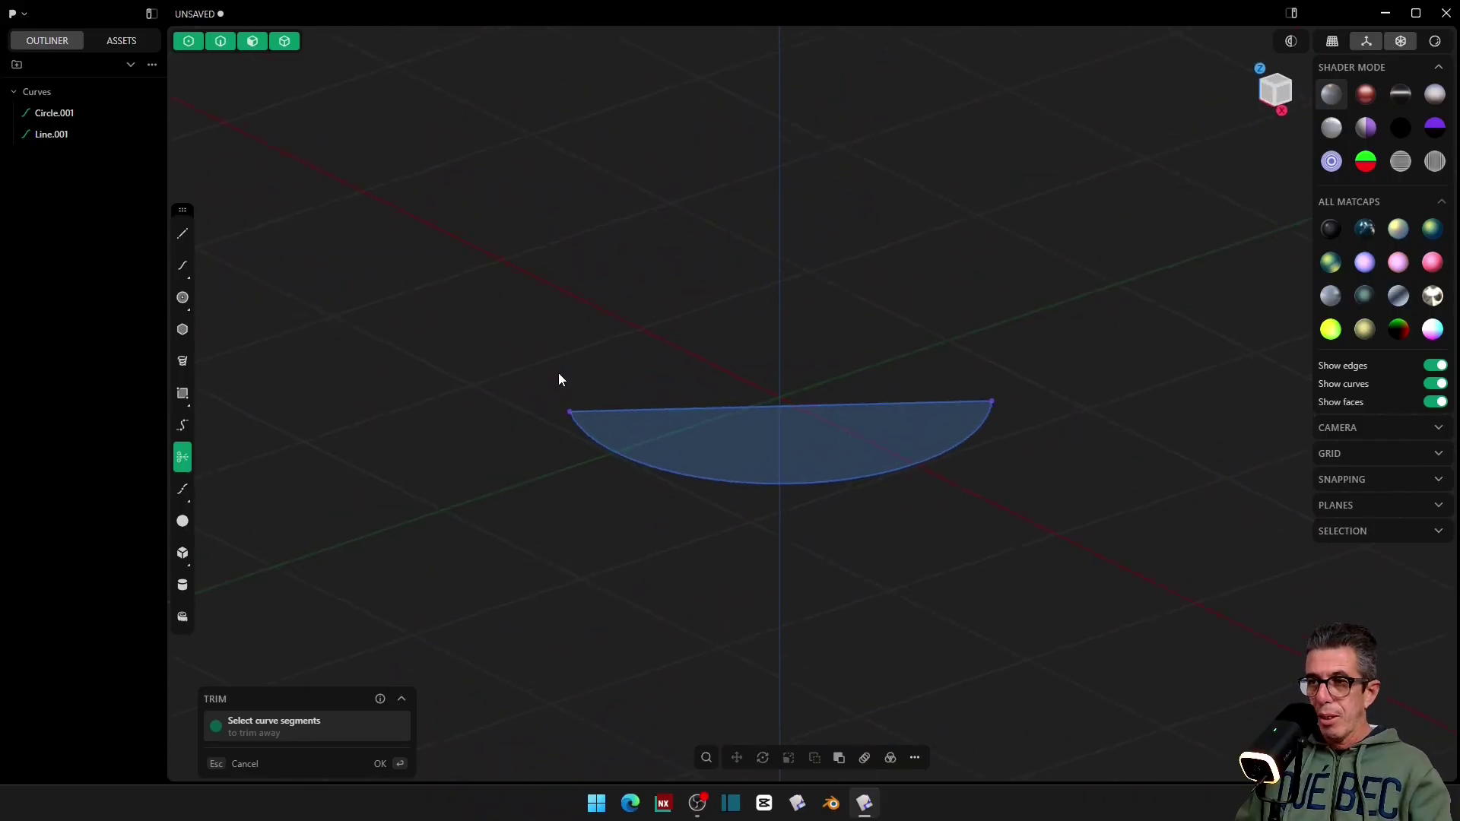
middle_click_drag(559, 378, 517, 480)
key("Escape")
Step: Select the trimmed profile and start extruding it
left_click_drag(516, 184, 670, 365)
key("e")
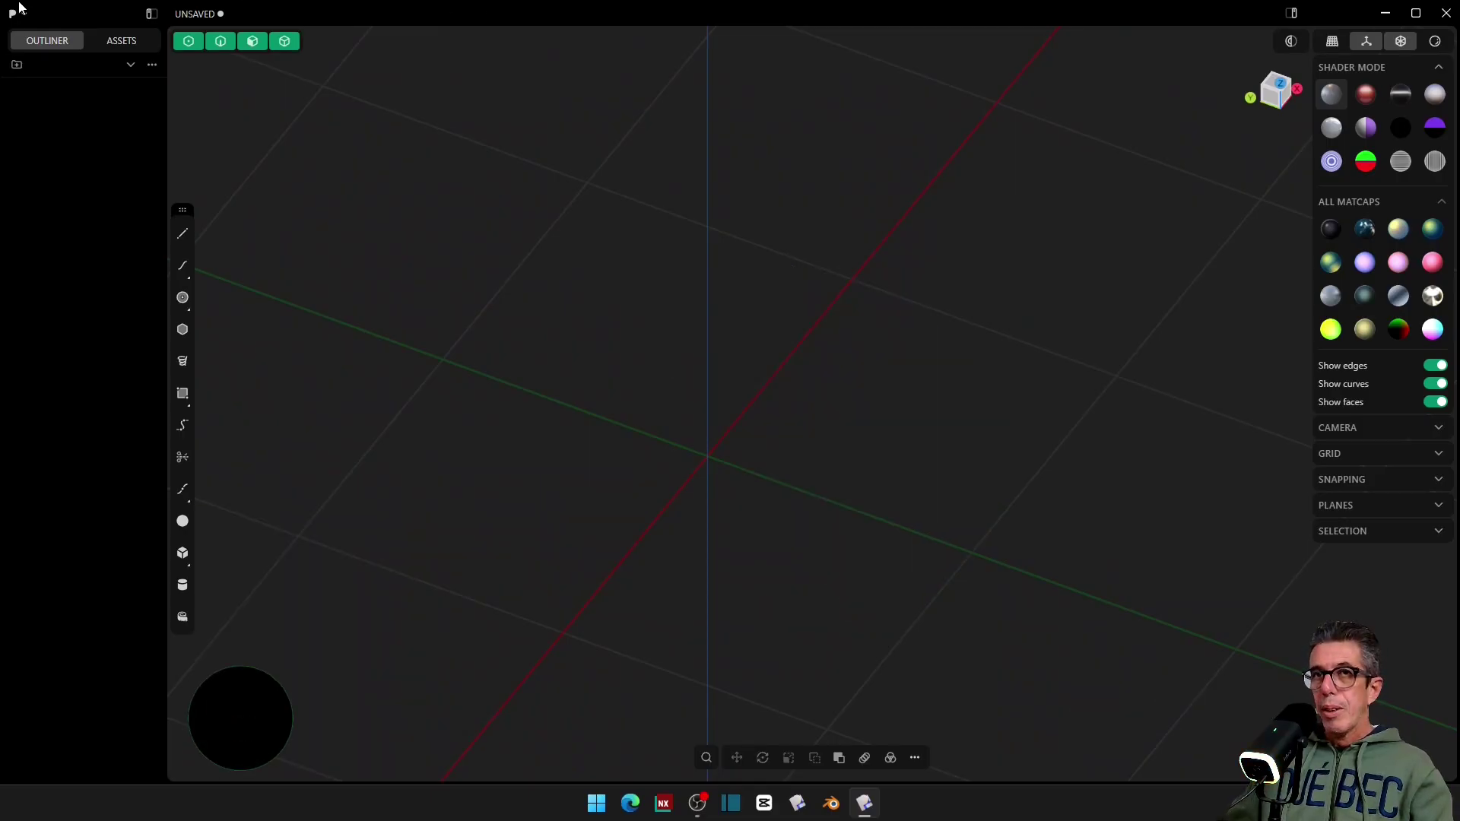
Step: Open the recent file matccaps.plasticity
left_click(13, 15)
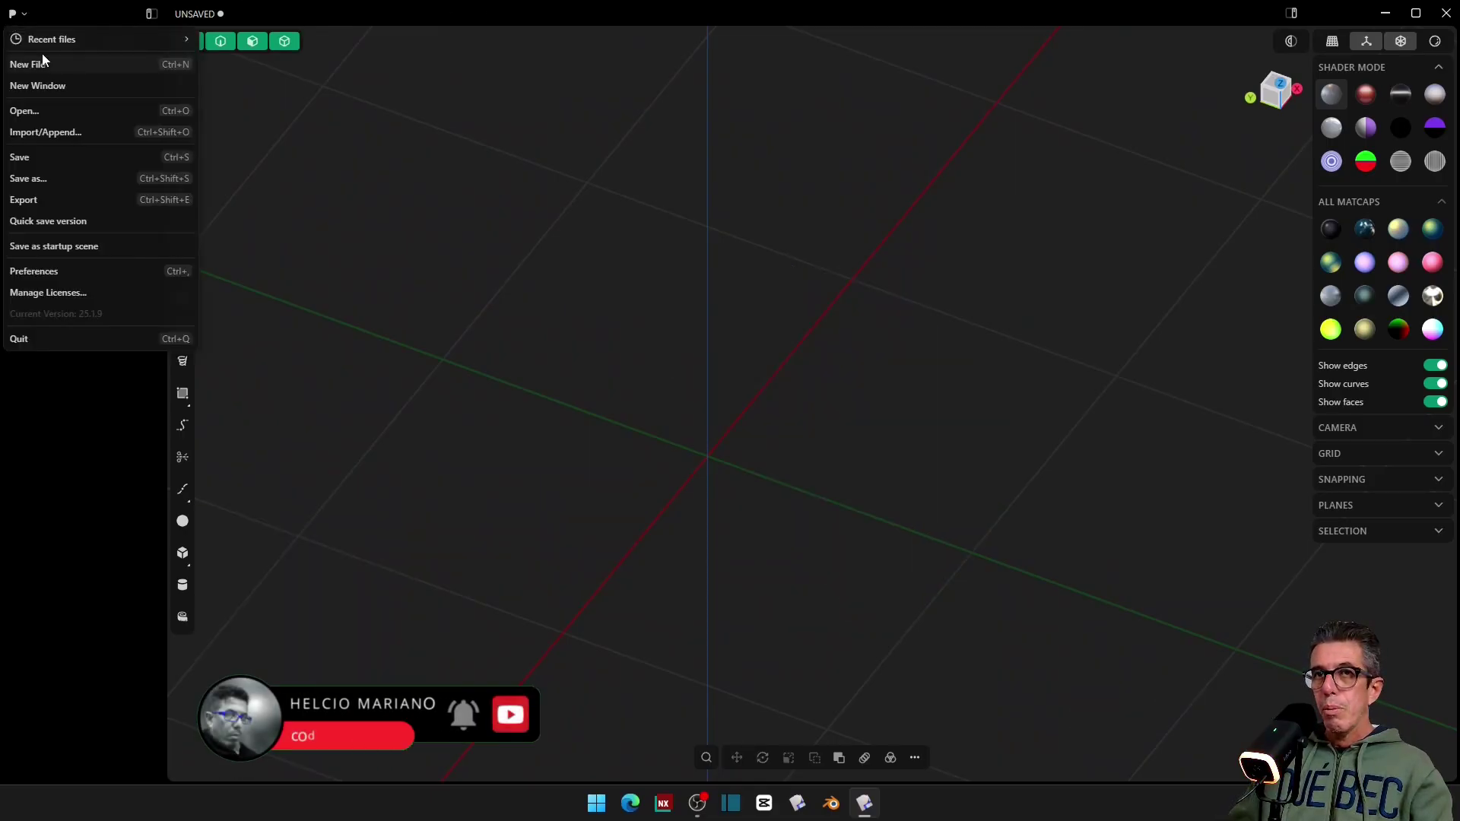
left_click(271, 99)
left_click(813, 394)
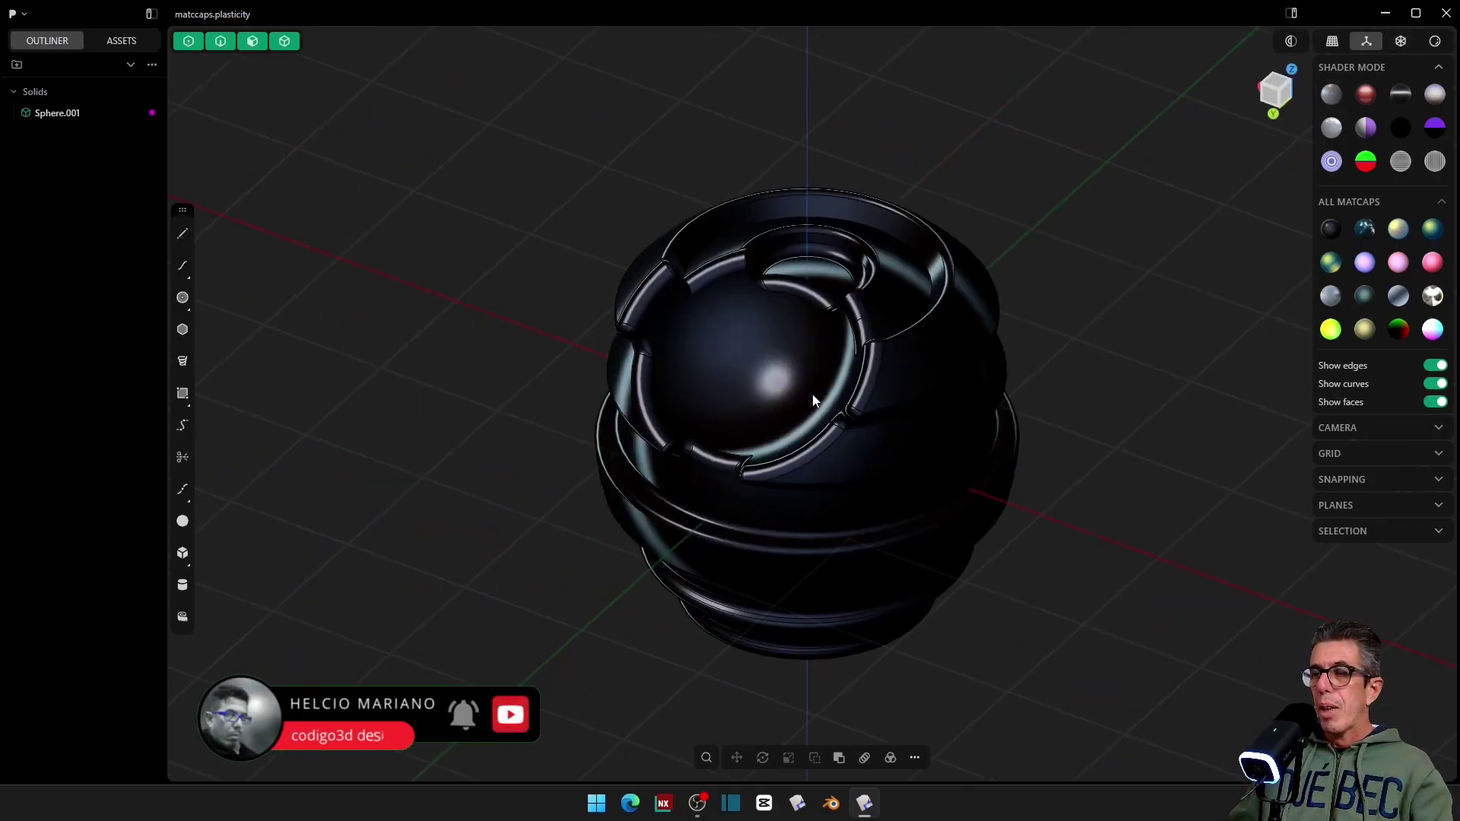
Step: View the sphere model from the Front, Back, Right, Left, Top and Bottom in turn
middle_click_drag(812, 394, 975, 276)
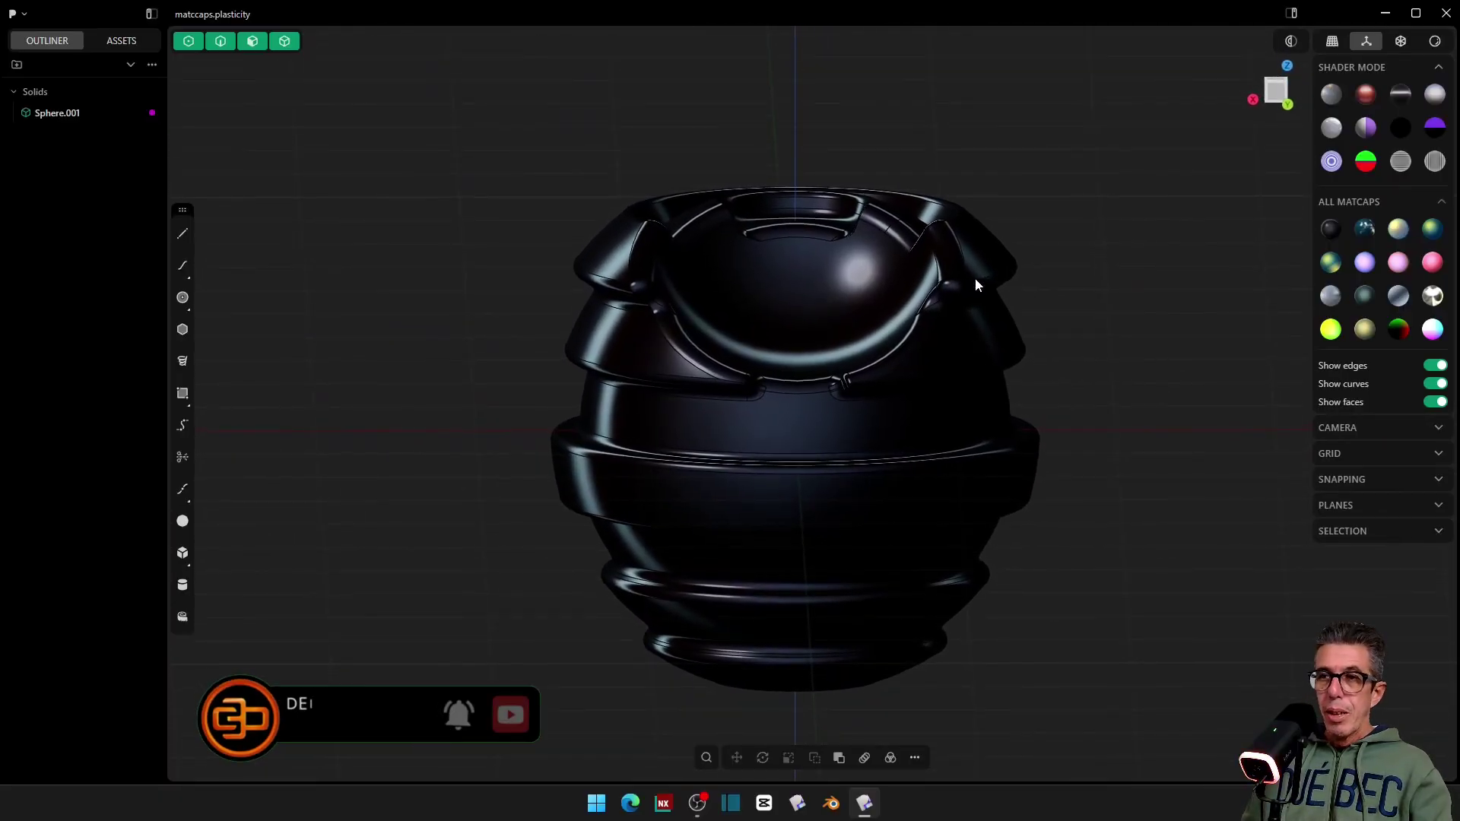
key("KP_1")
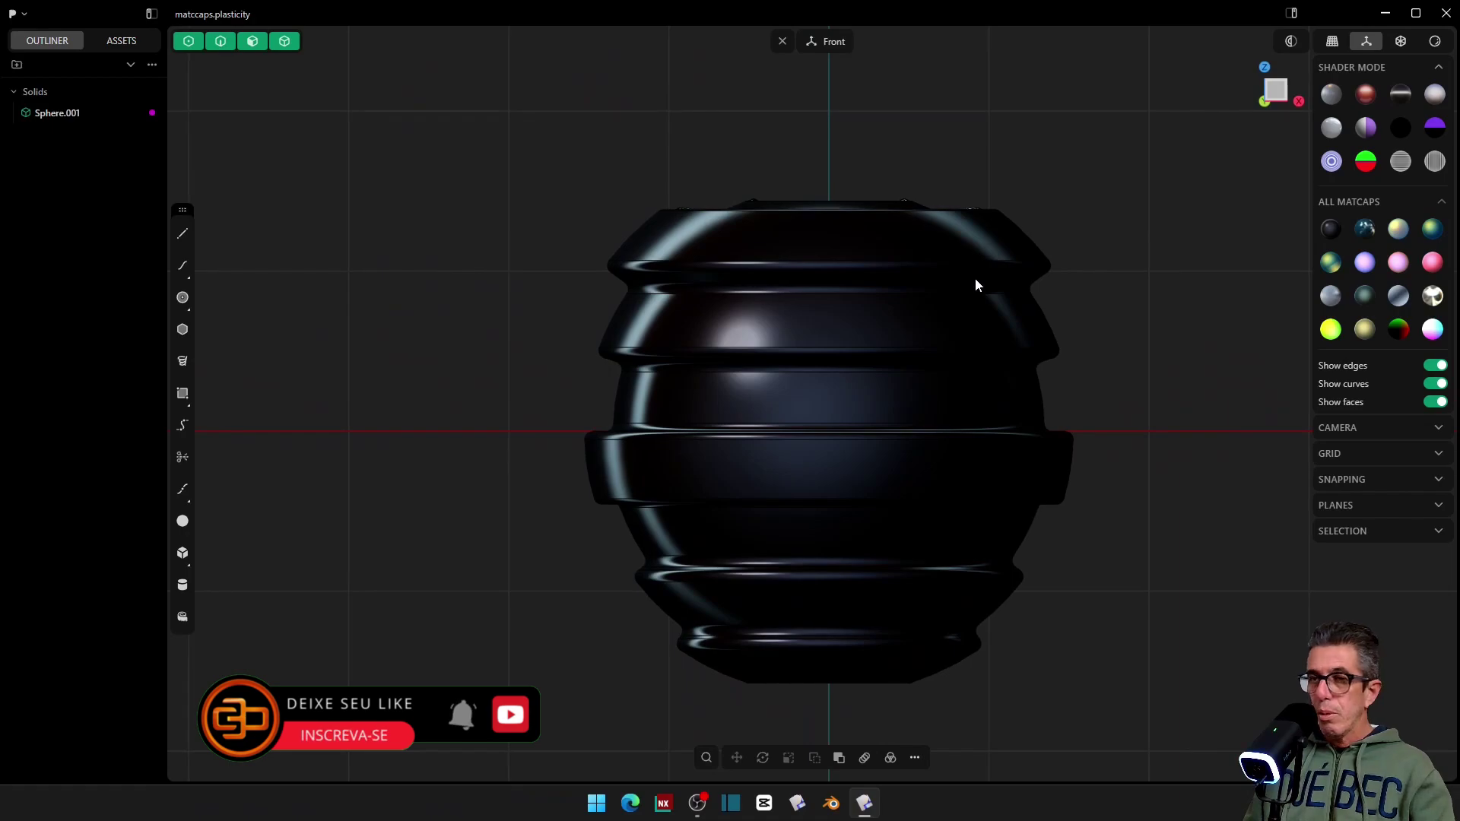
key("ctrl+KP_1")
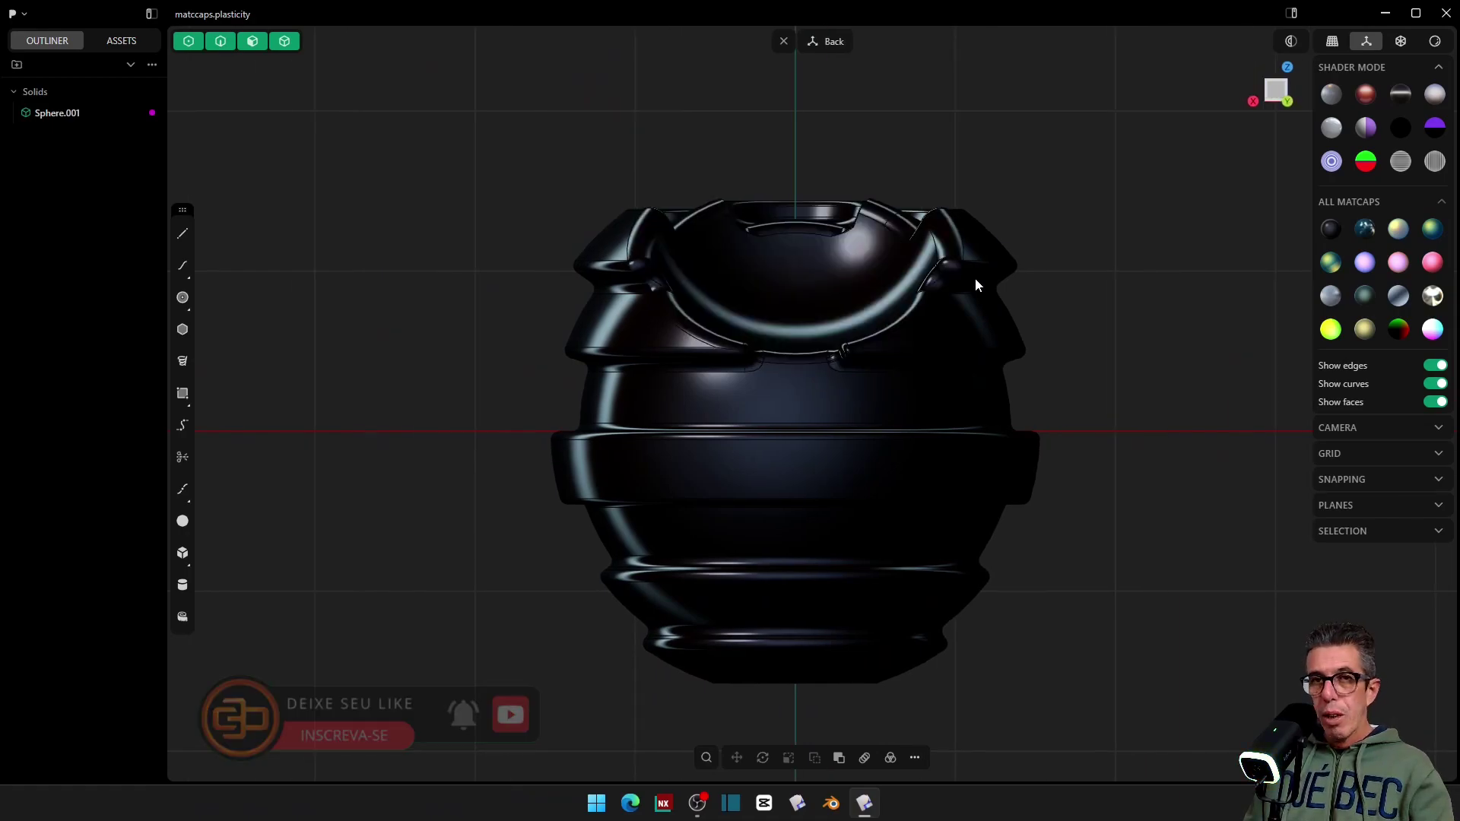
key("KP_3")
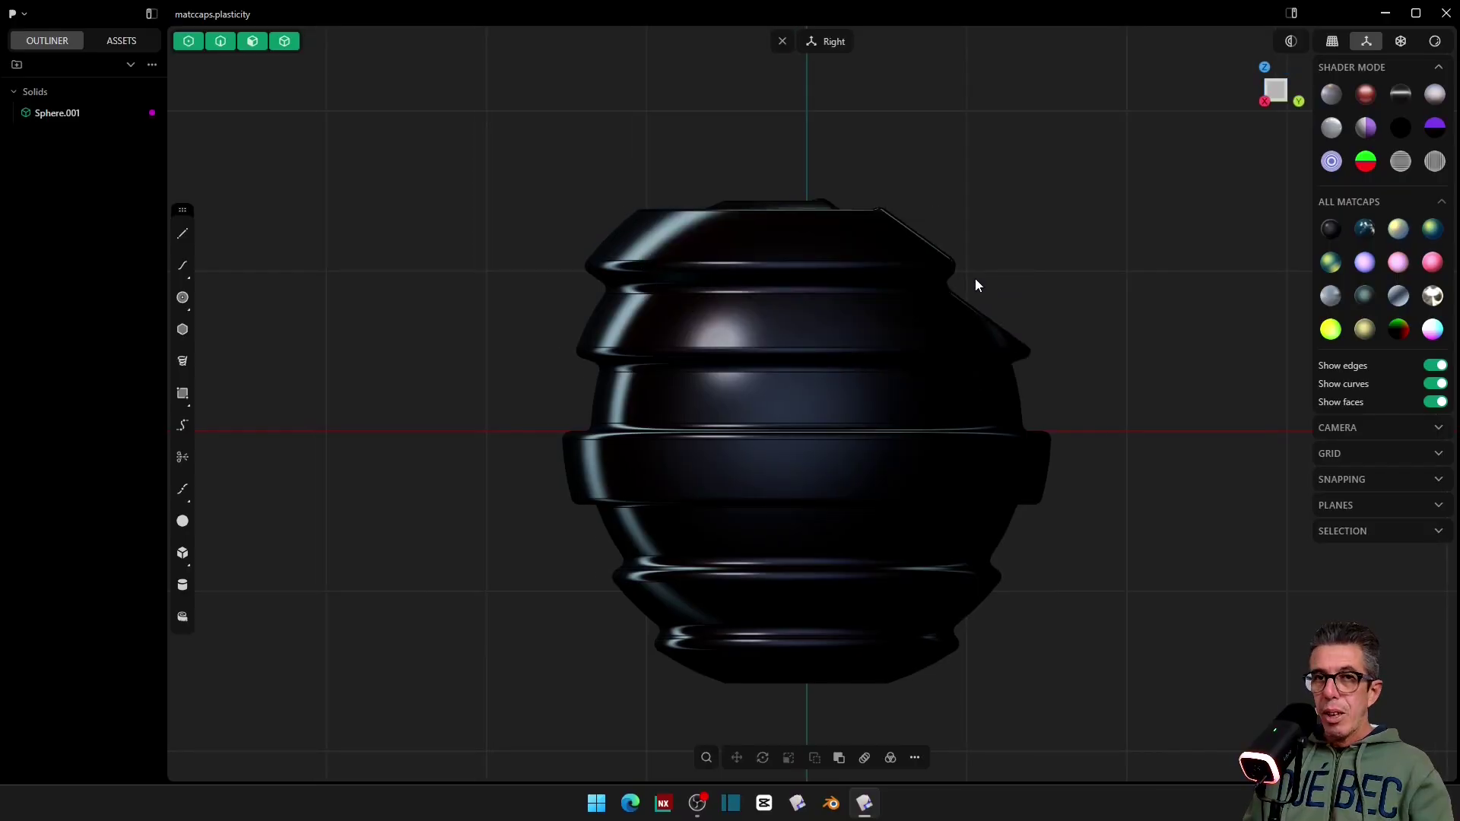
key("ctrl+KP_3")
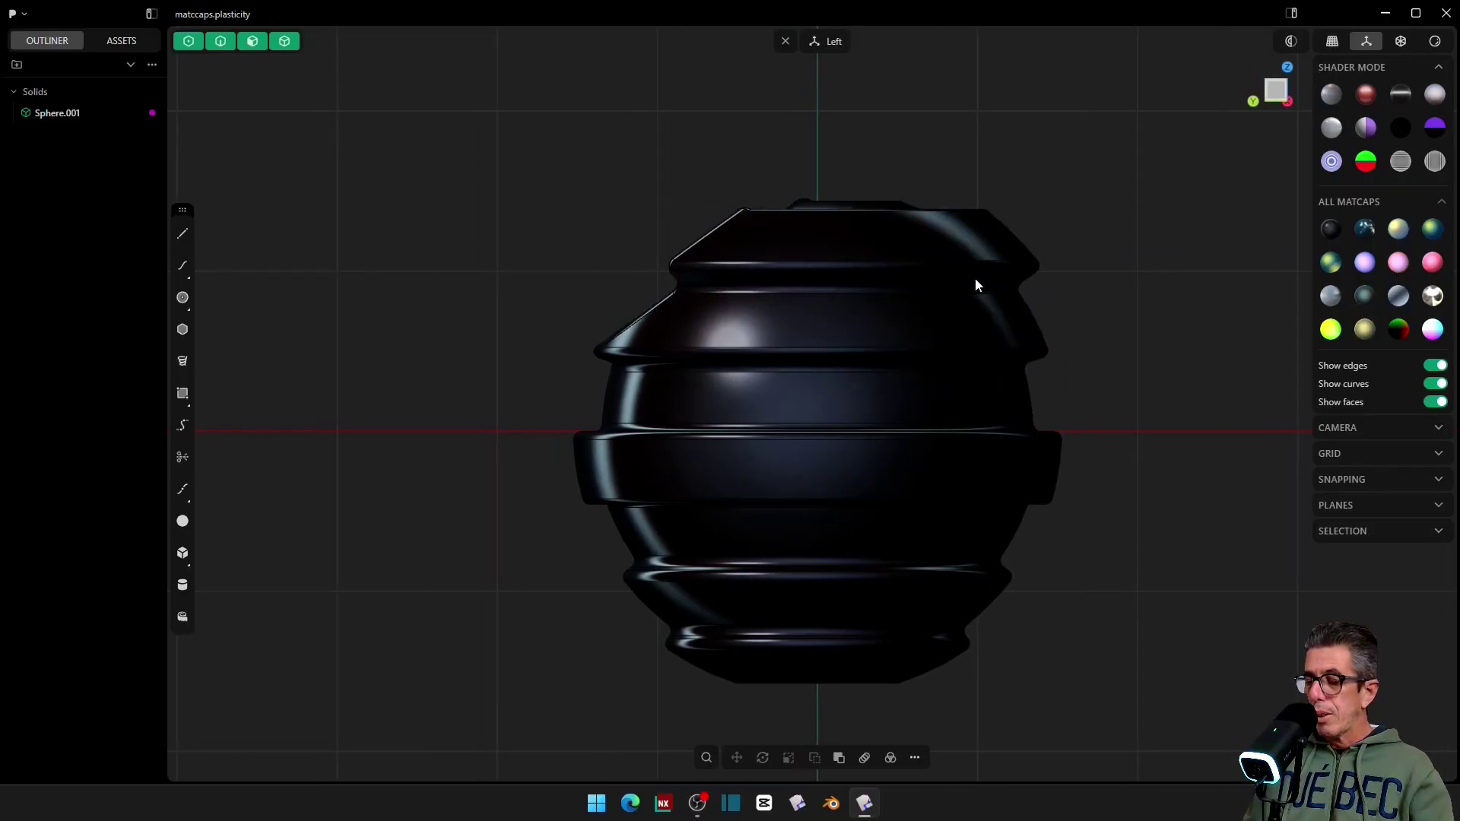
key("KP_7")
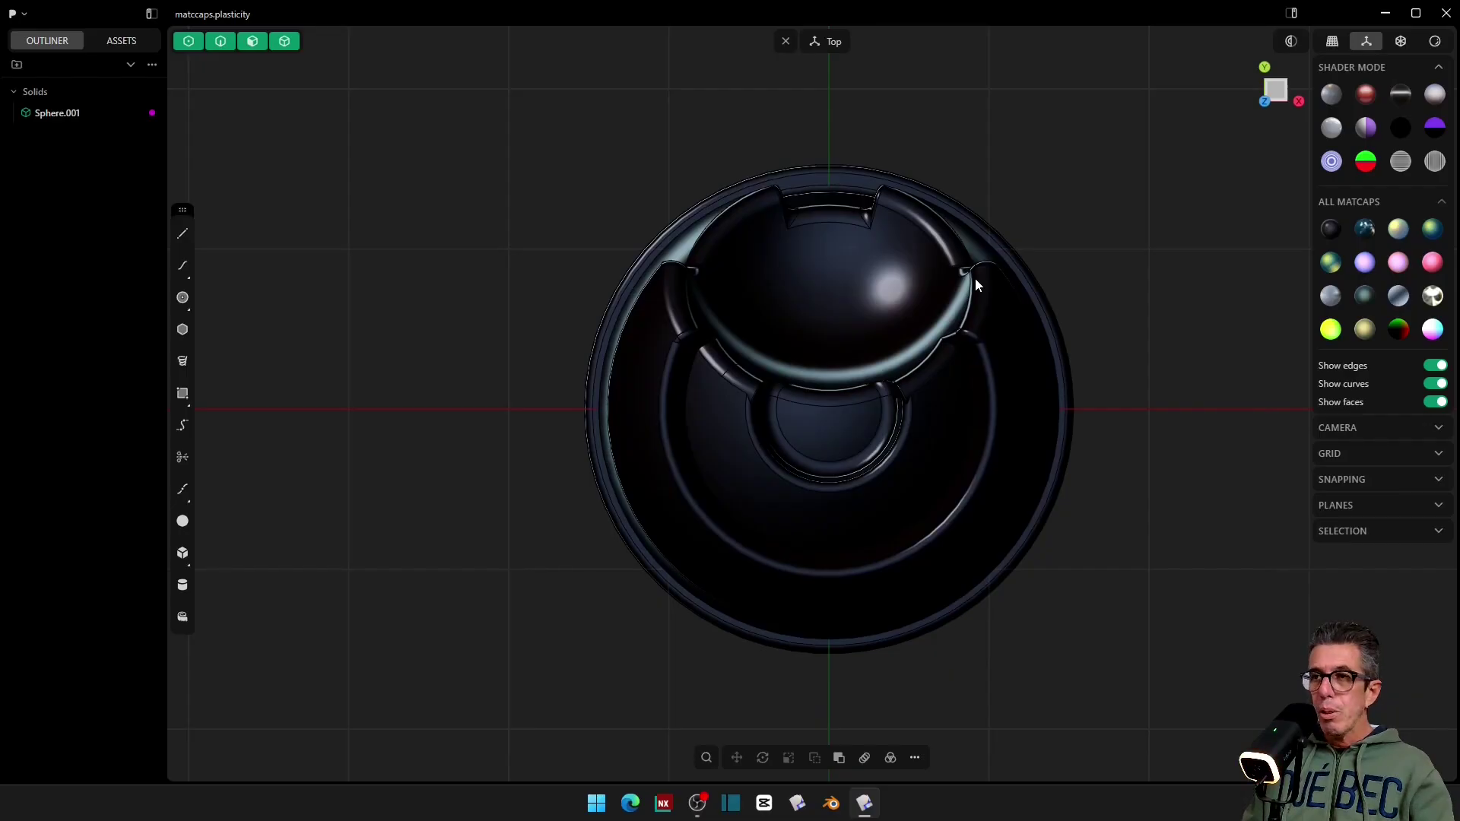
key("ctrl+KP_7")
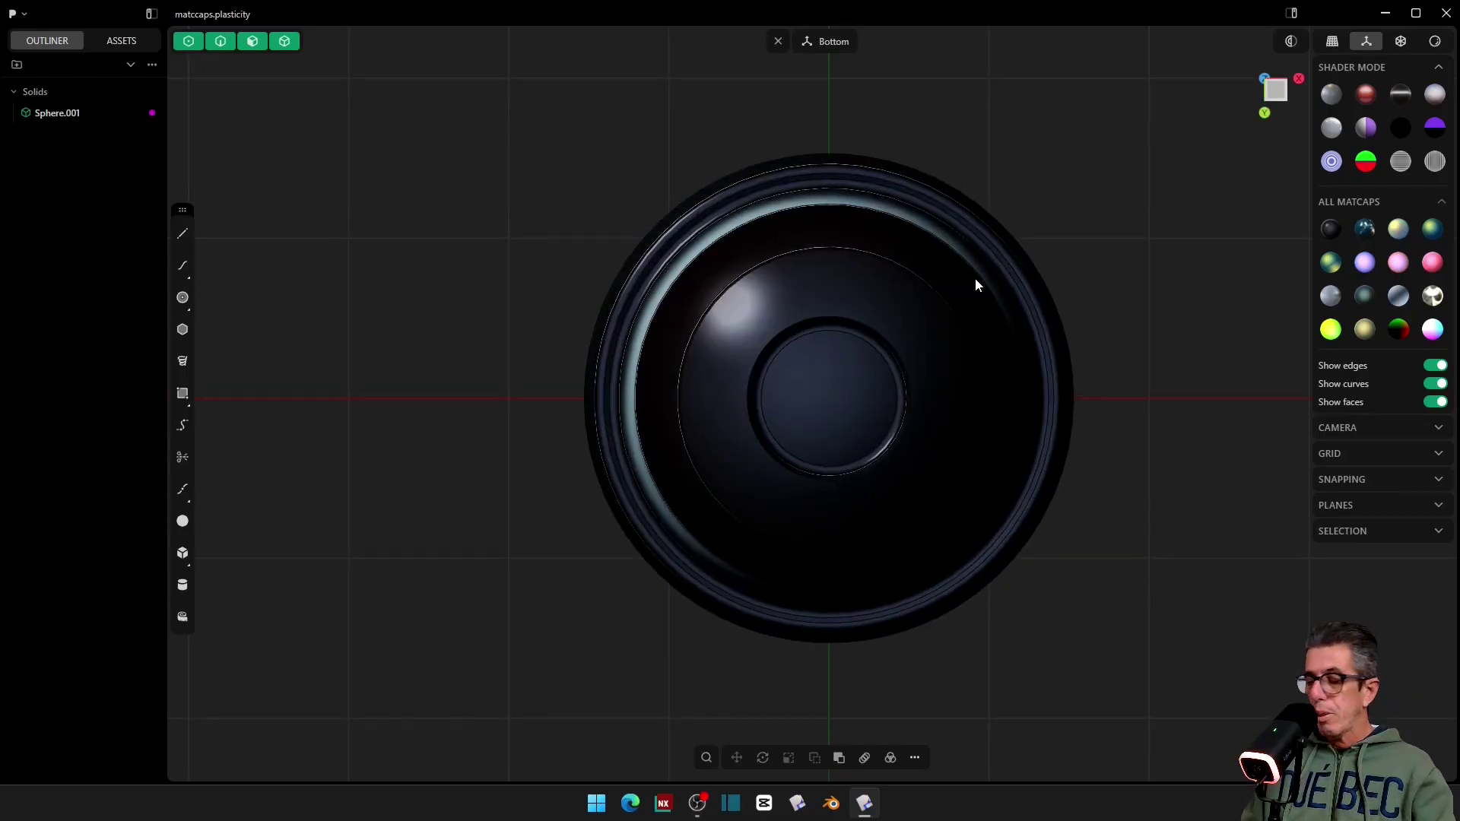
Step: Show the Planes settings while staying in the Bottom view
scroll(976, 280, "down", 3)
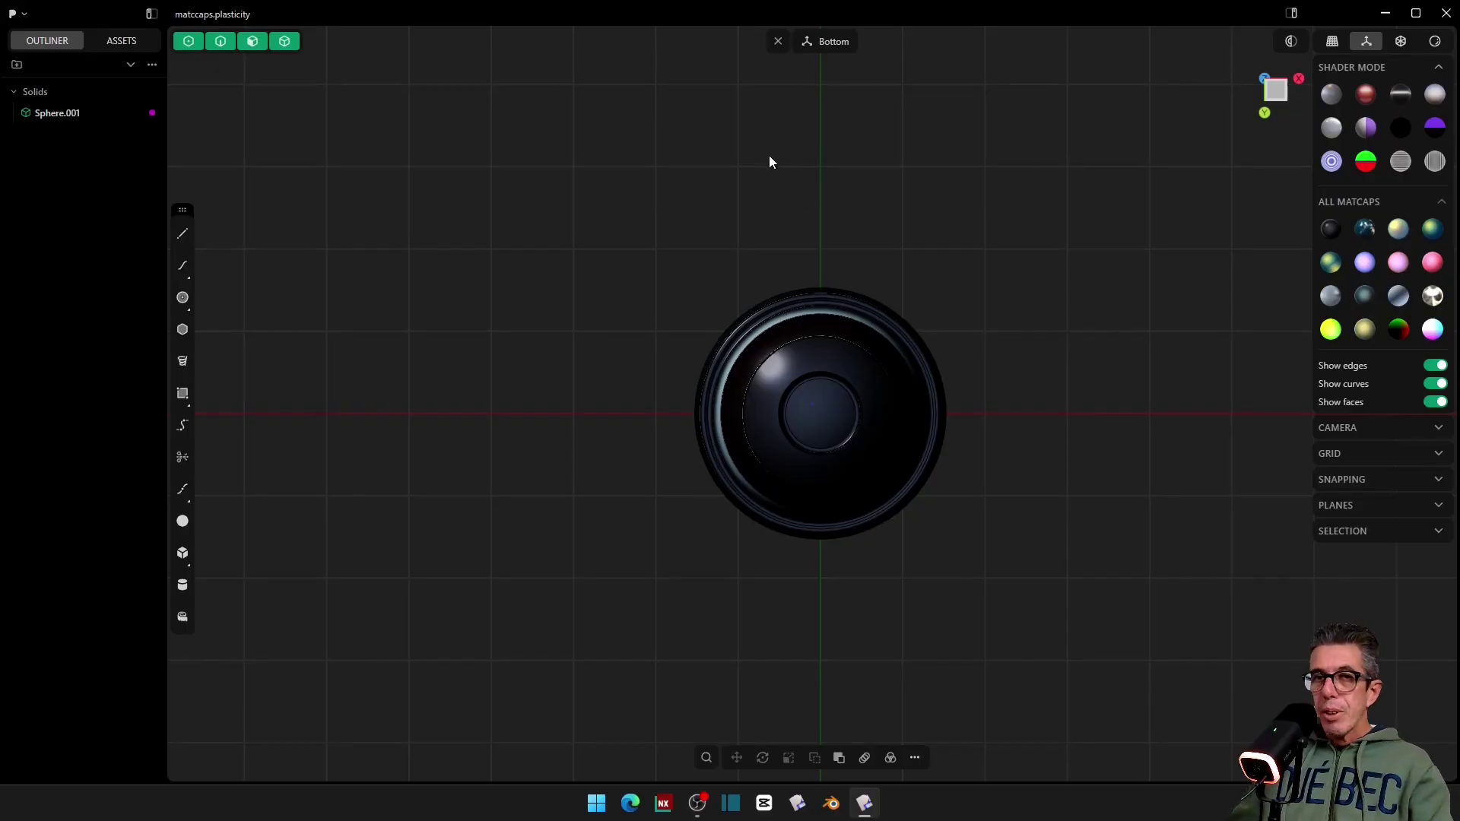
scroll(773, 162, "up", 1)
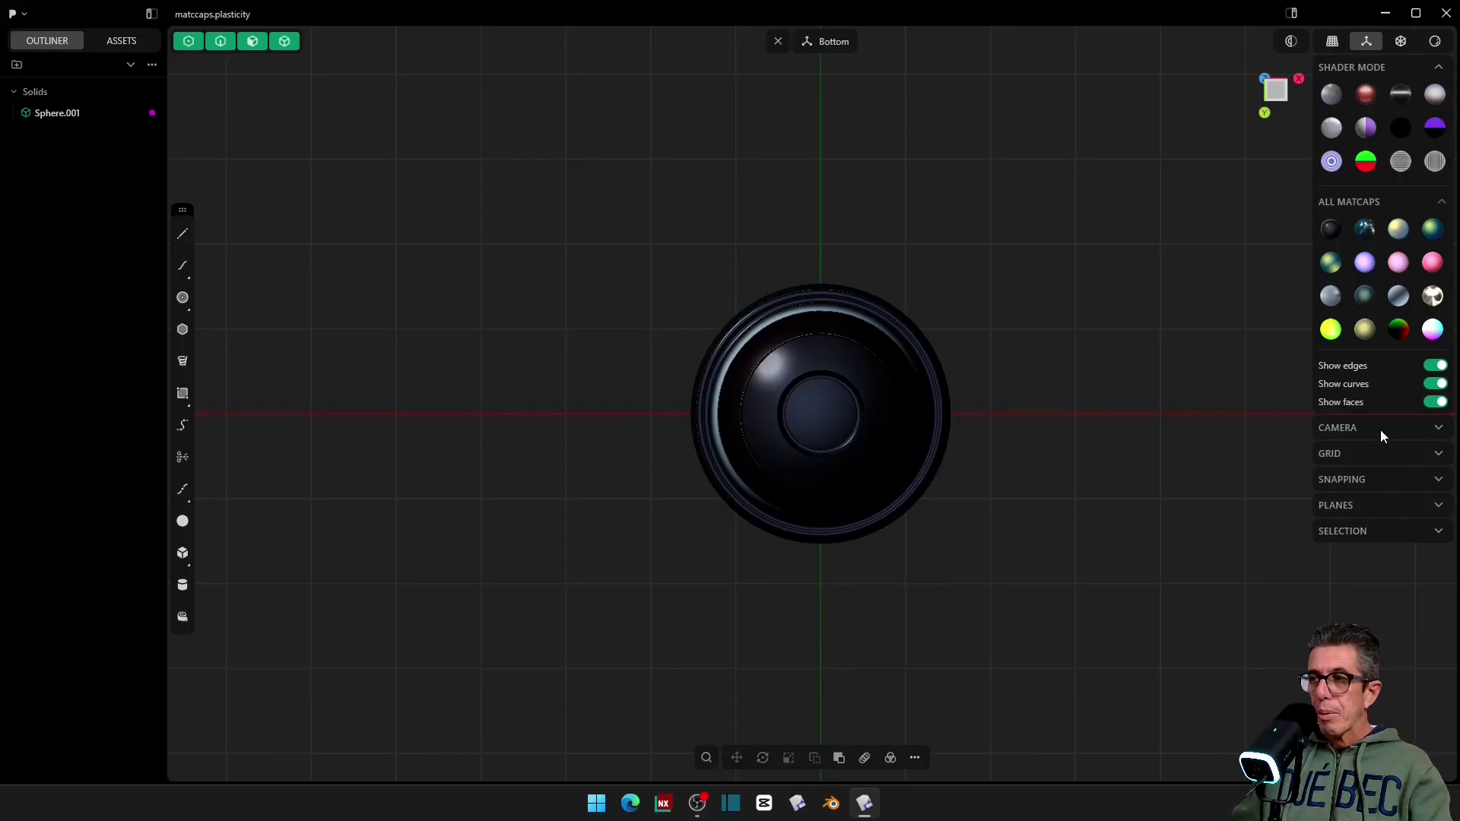
left_click(1398, 506)
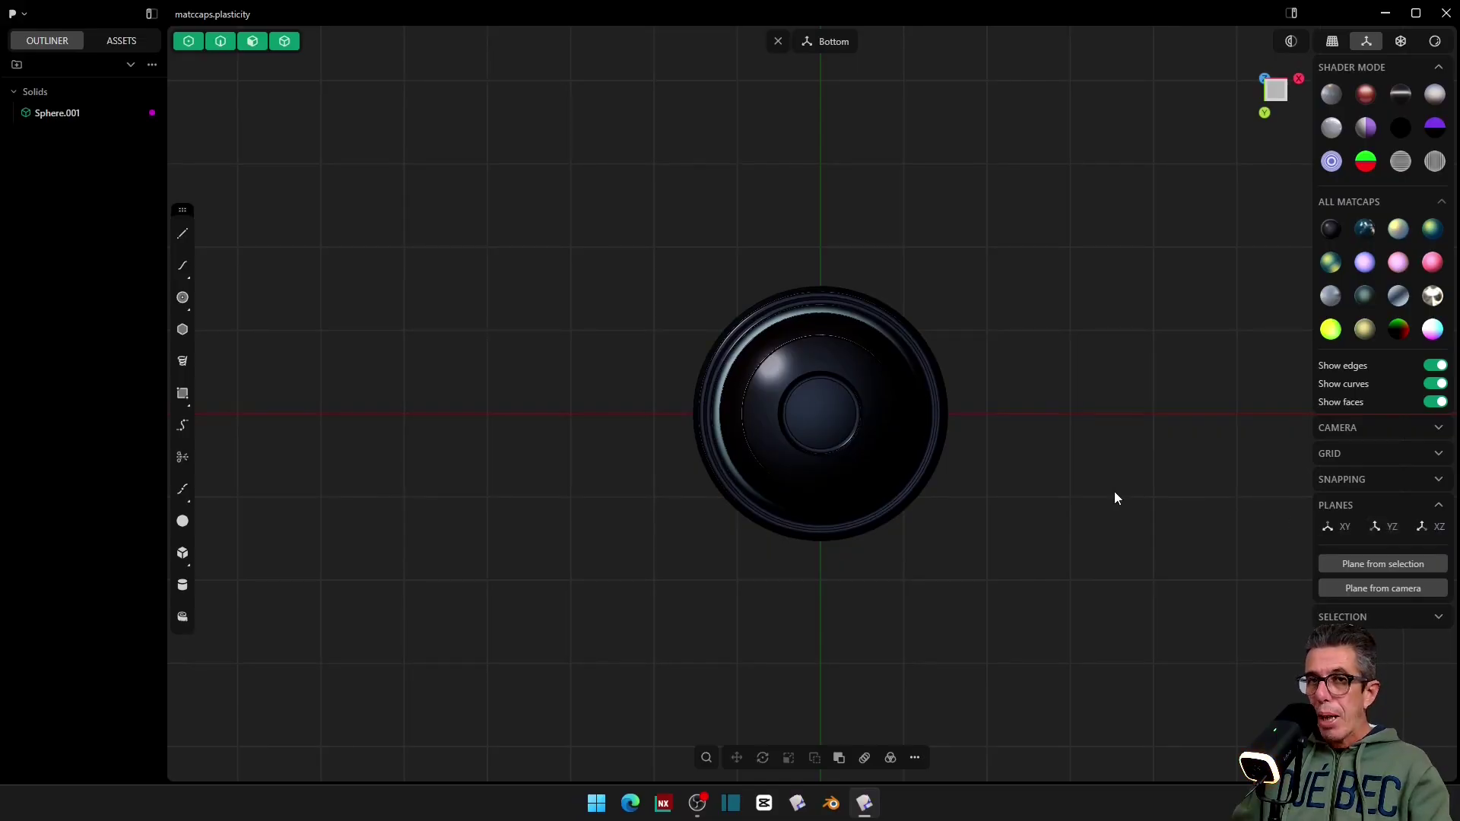
scroll(1115, 498, "up", 1)
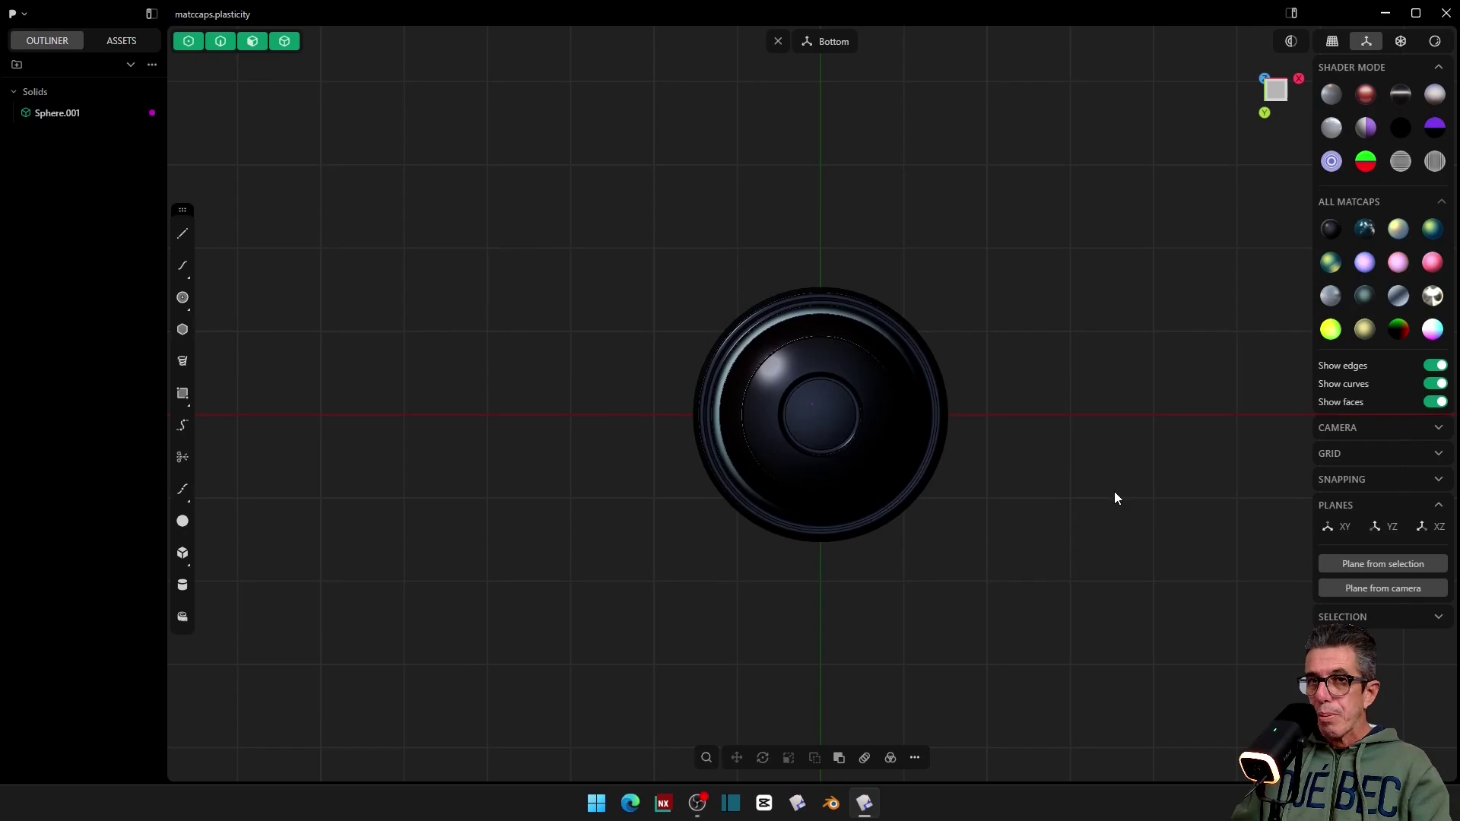
Step: Leave the Bottom view, look at the model from the Top, and return to a free angled view
left_click(776, 42)
middle_click_drag(772, 47, 1034, 471)
key("KP_7")
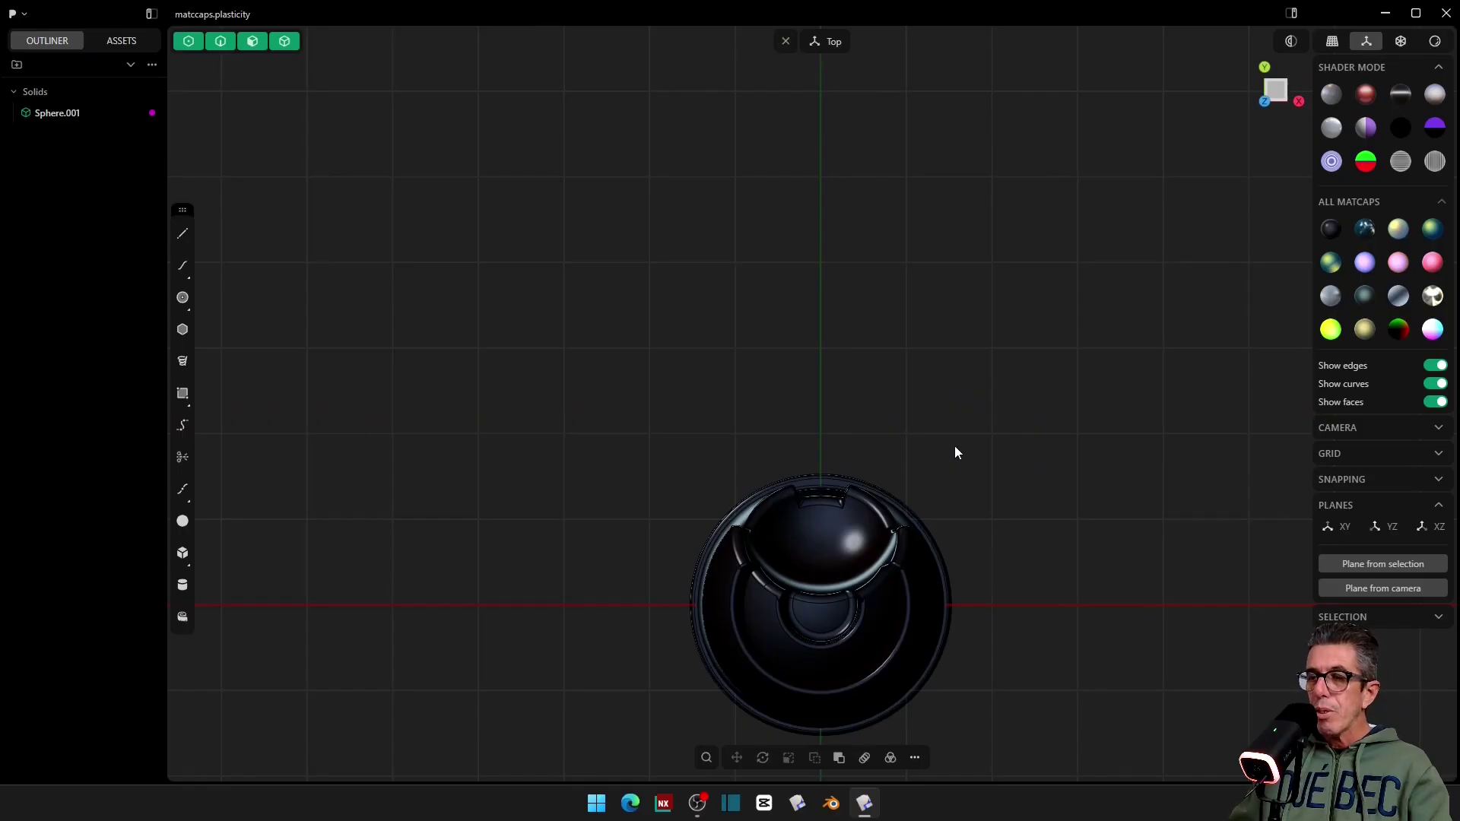
middle_click_drag(955, 445, 946, 354)
Step: Toggle the camera between orthographic and perspective projection
scroll(953, 335, "down", 4)
scroll(947, 355, "up", 5)
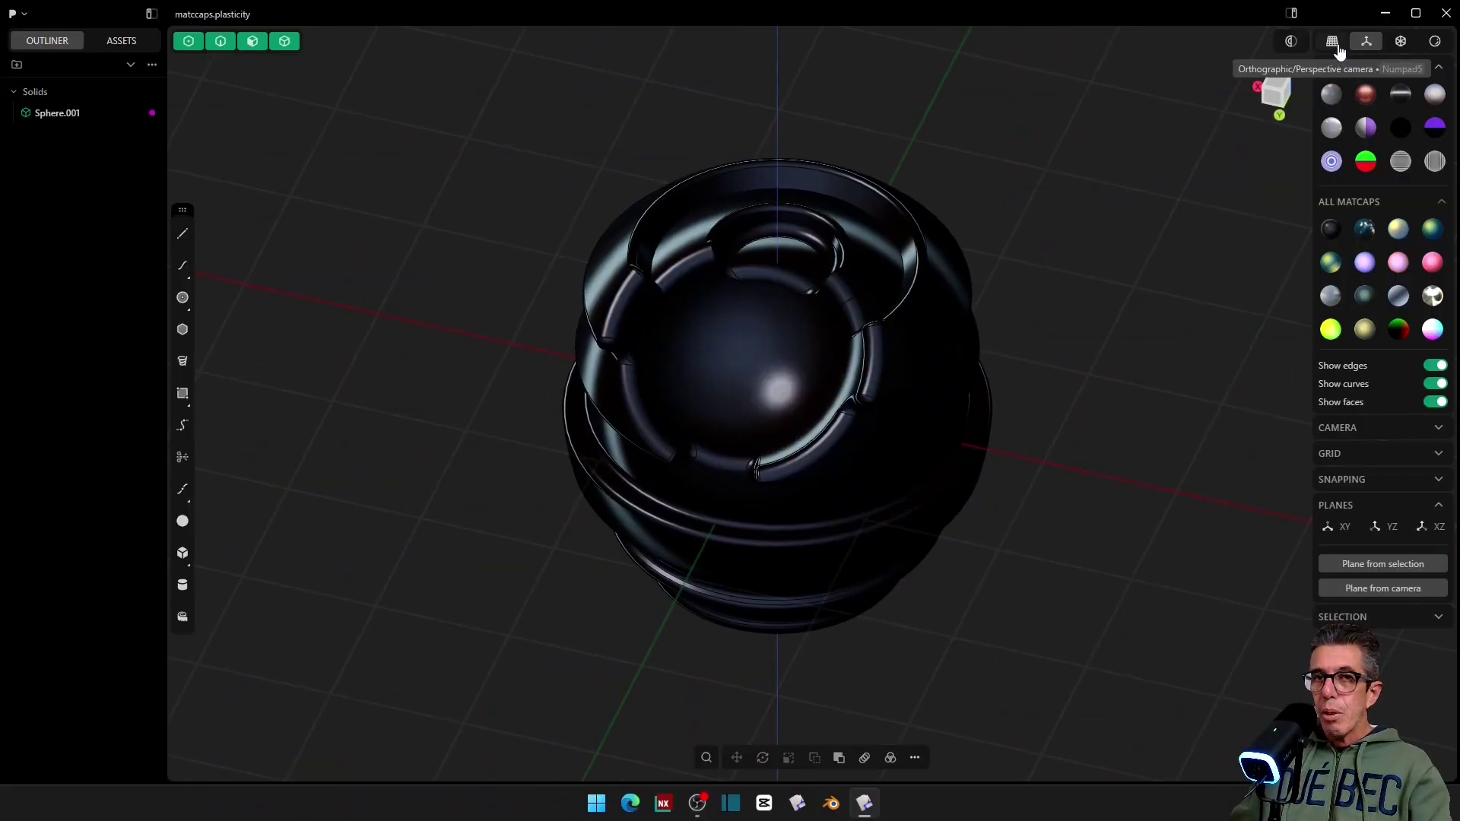
left_click(1335, 44)
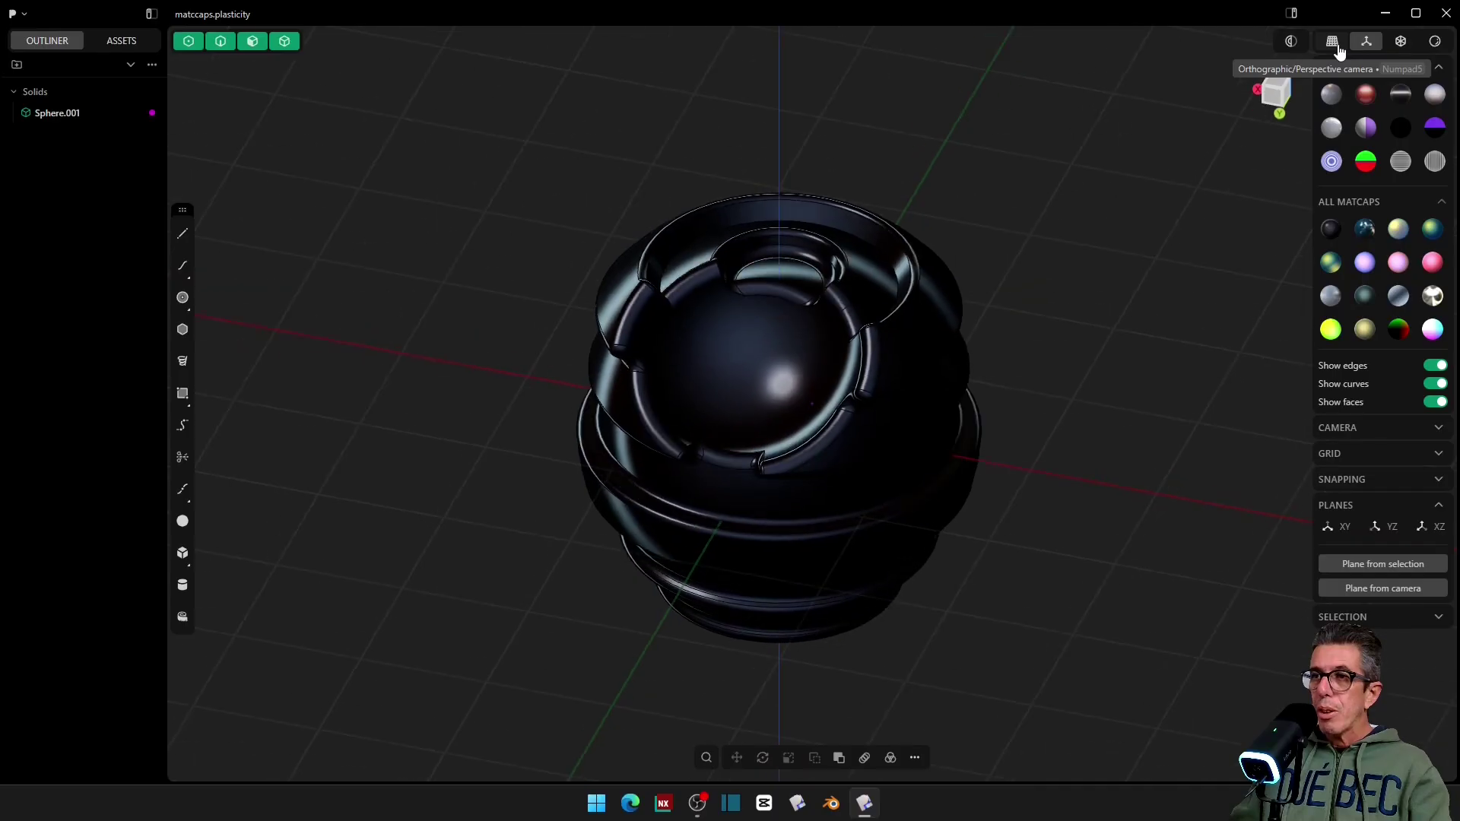
Step: Show the Camera settings and switch between orthographic and perspective projection, ending in perspective
left_click(1335, 44)
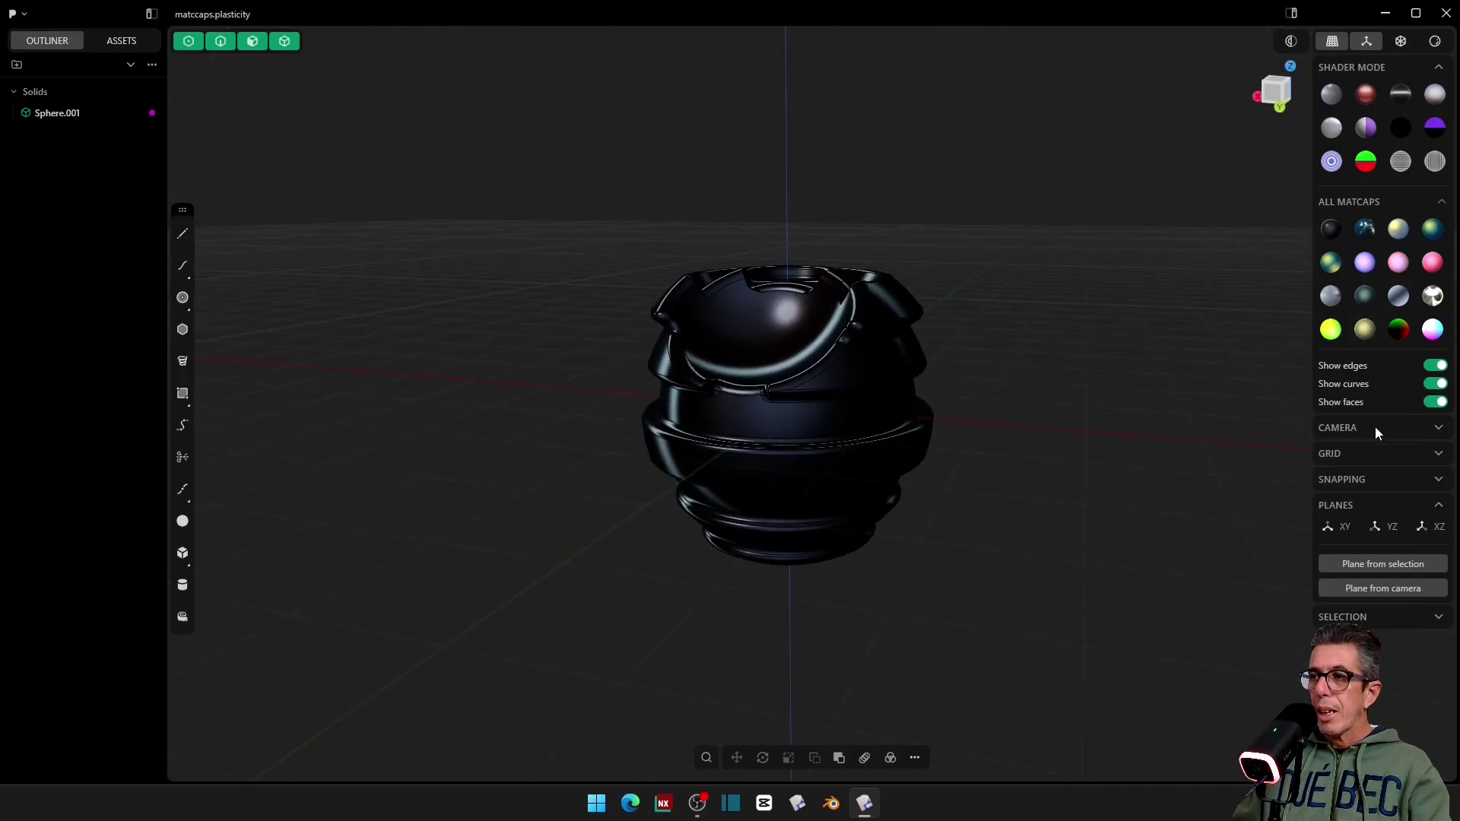
left_click(1435, 428)
left_click(1332, 45)
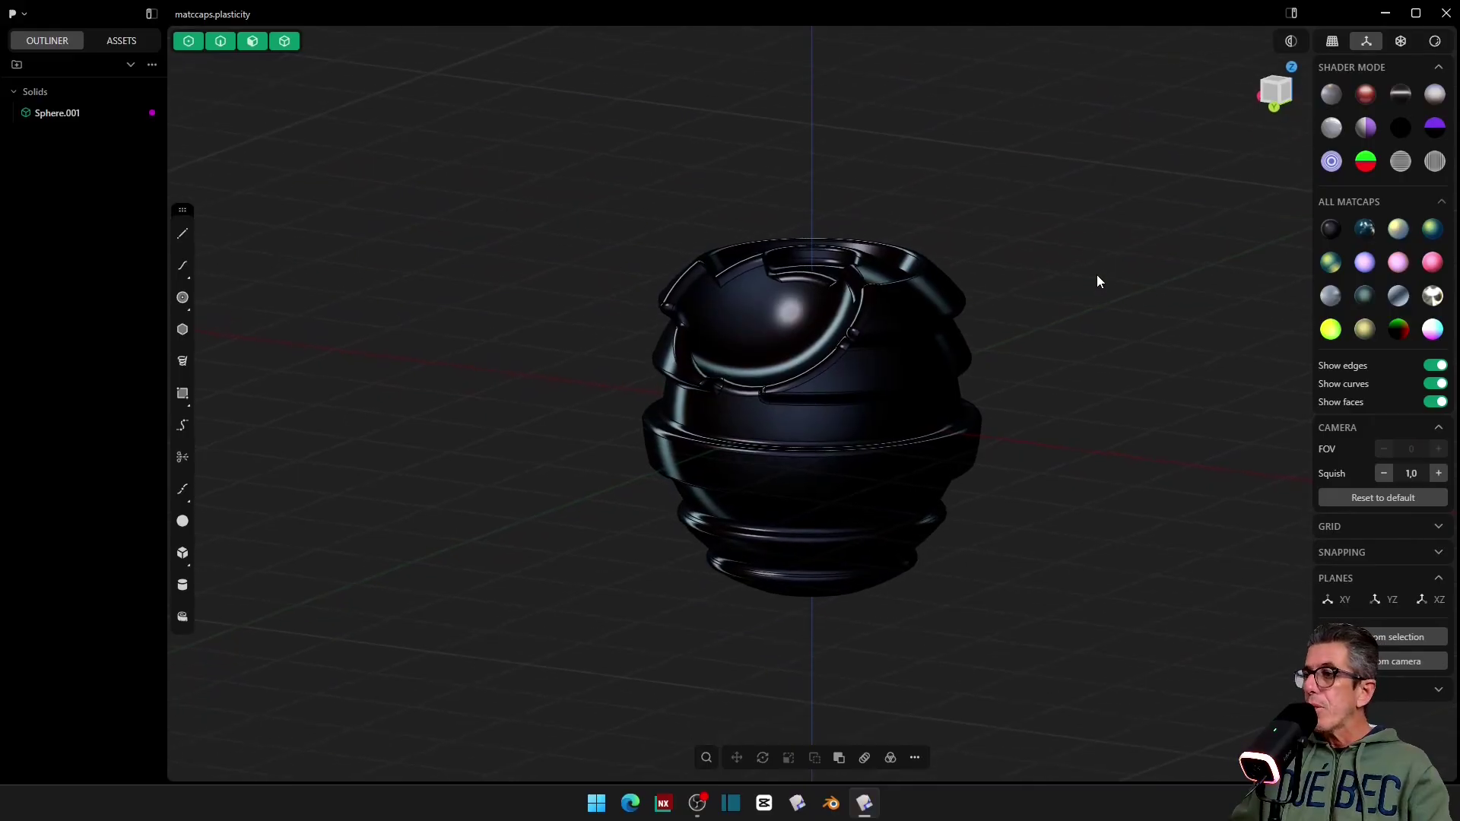
left_click(1332, 43)
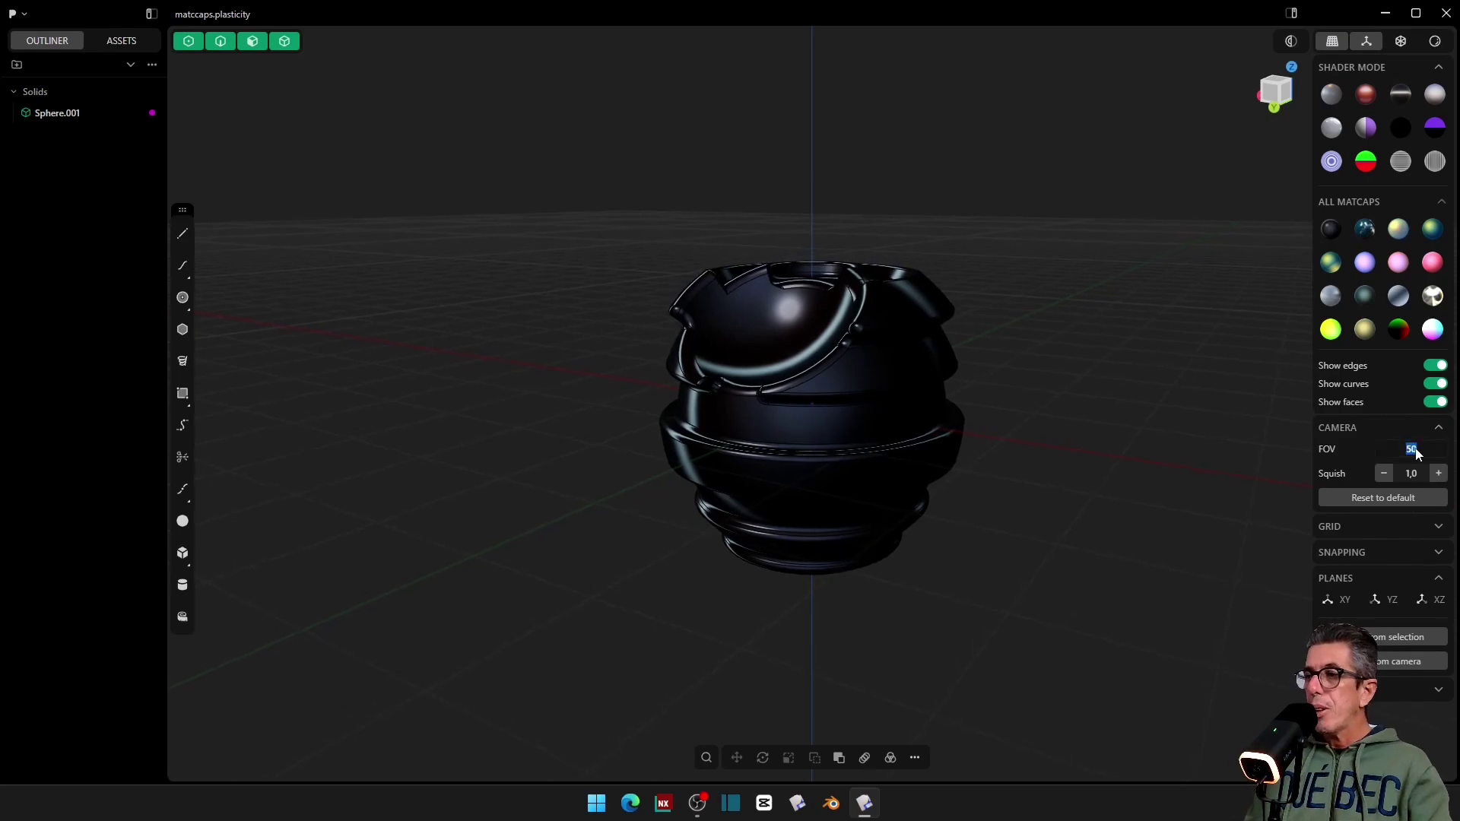
Step: Try narrower camera fields of view, including an FOV of 35, then return the FOV to 50
type("35")
key("Return")
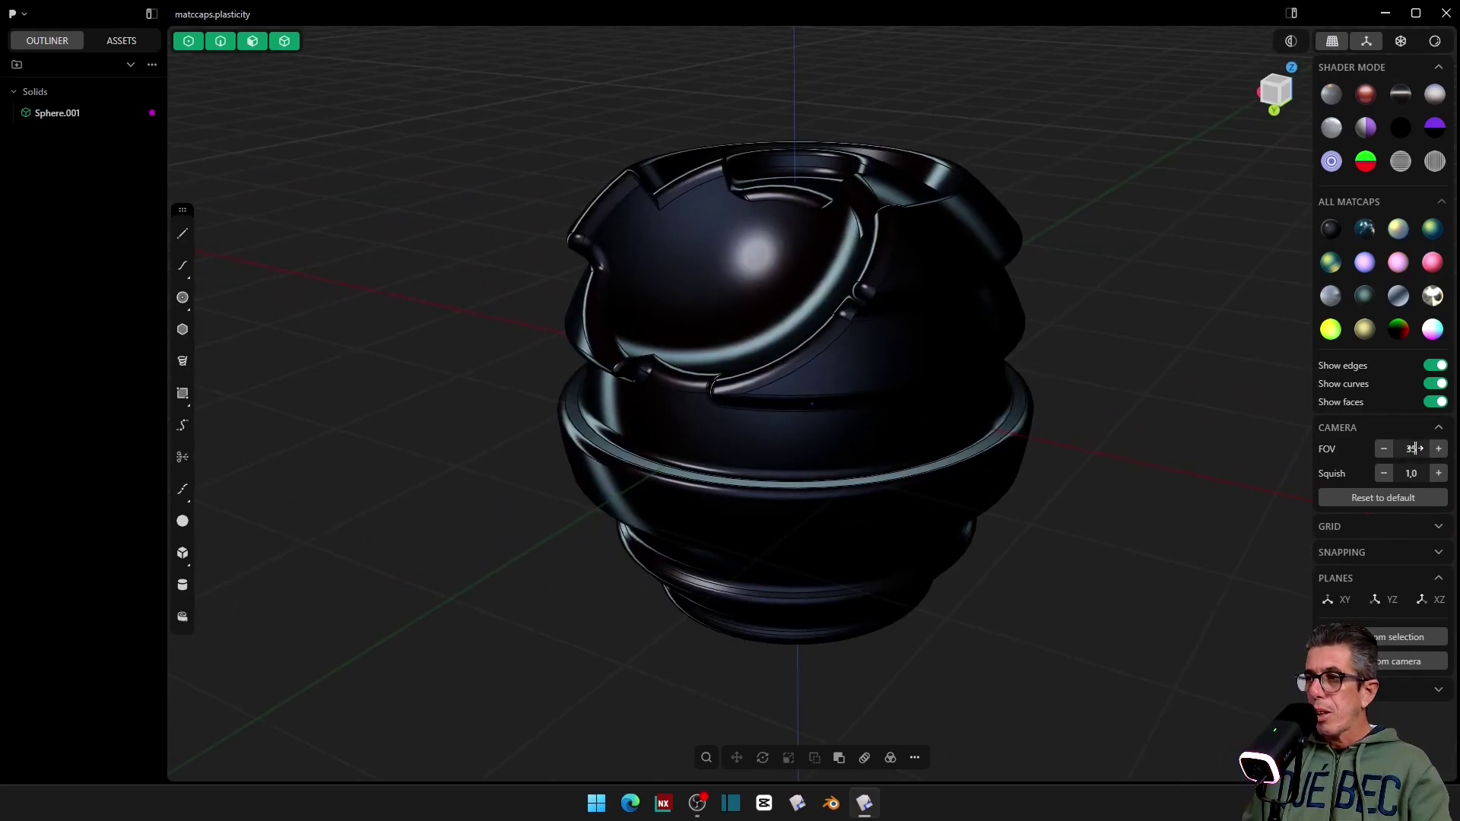
left_click(1413, 449)
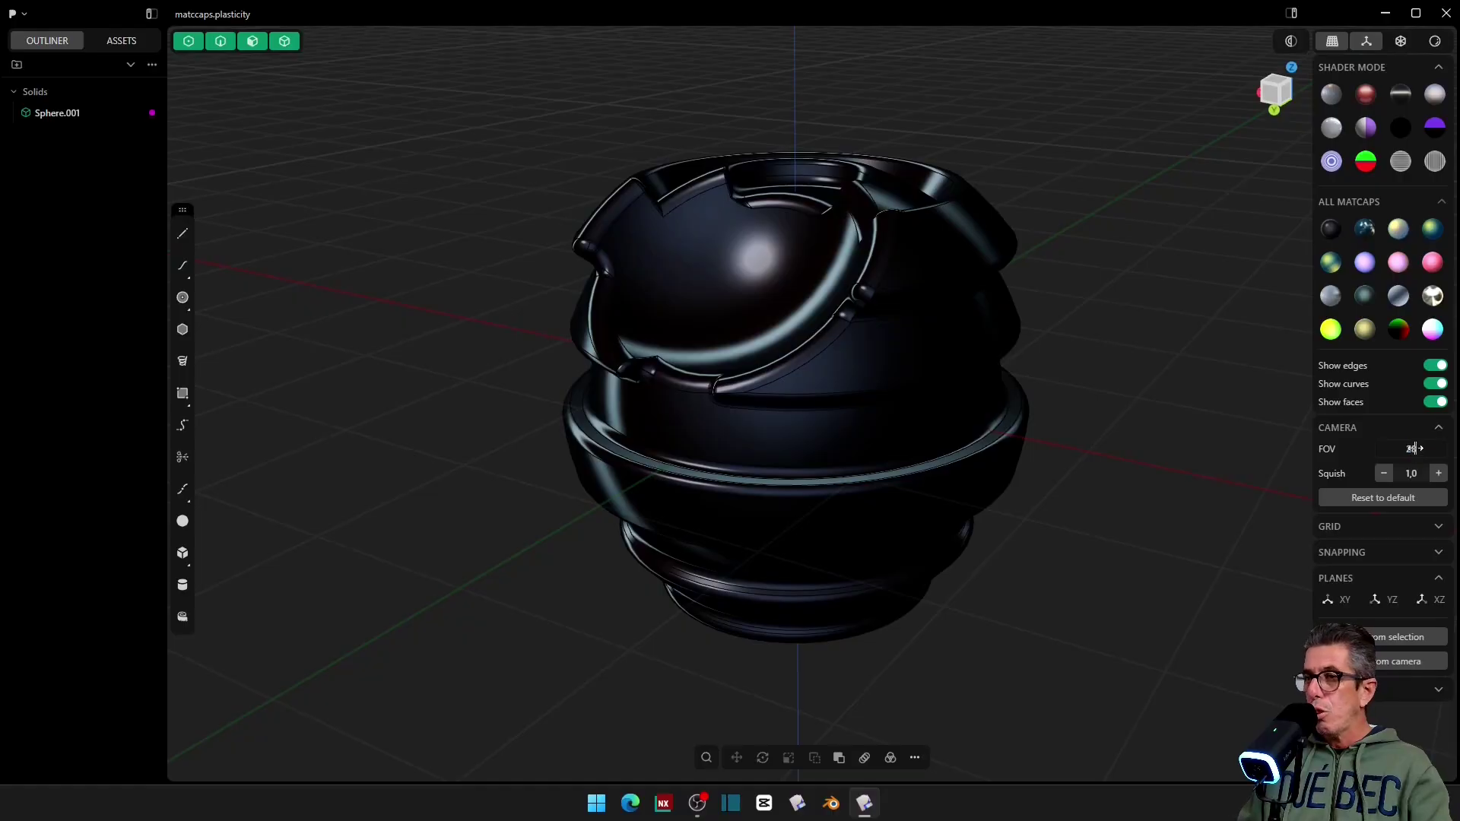
key("Return")
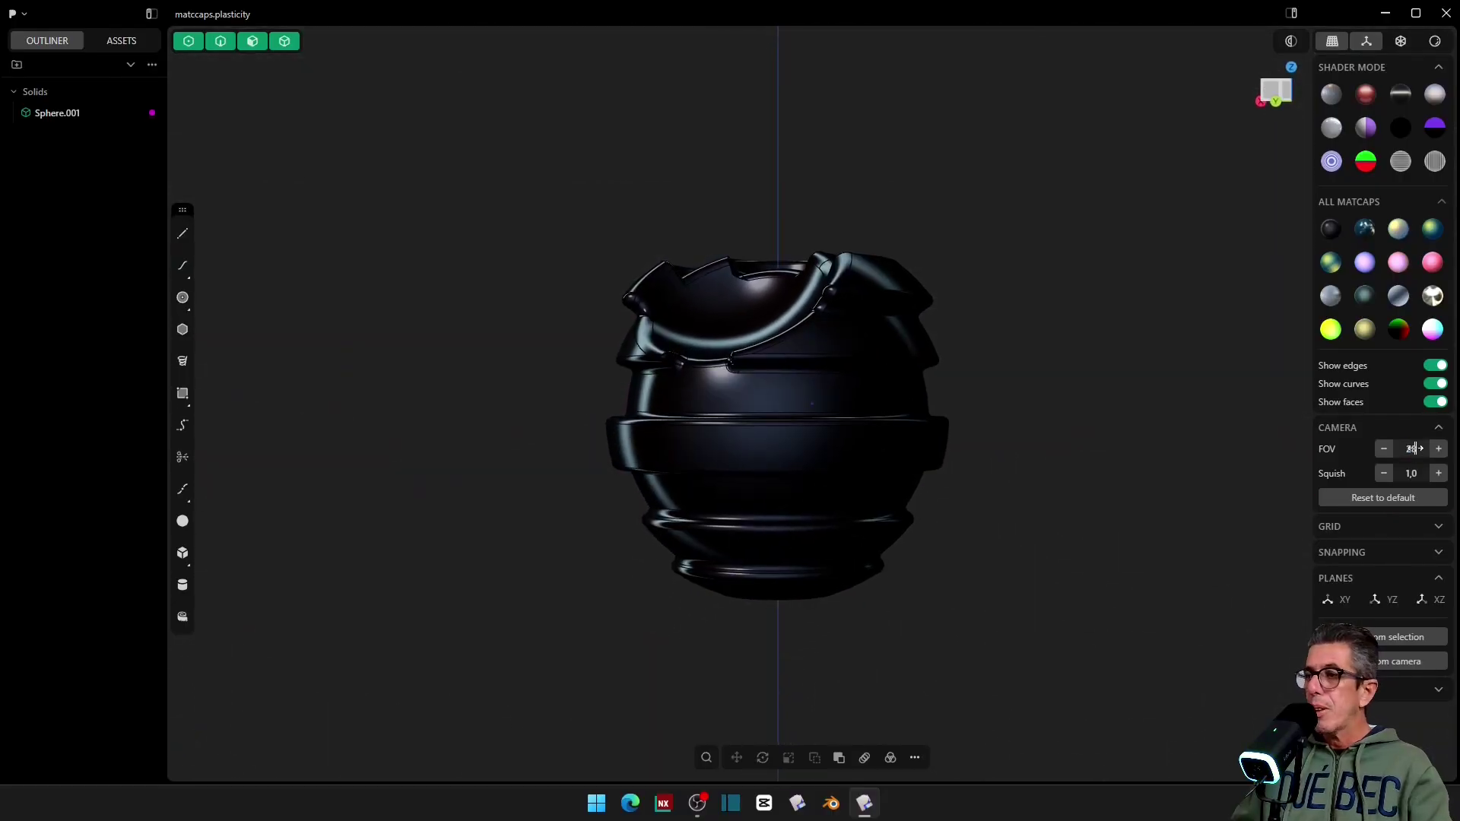
type("50")
key("Return")
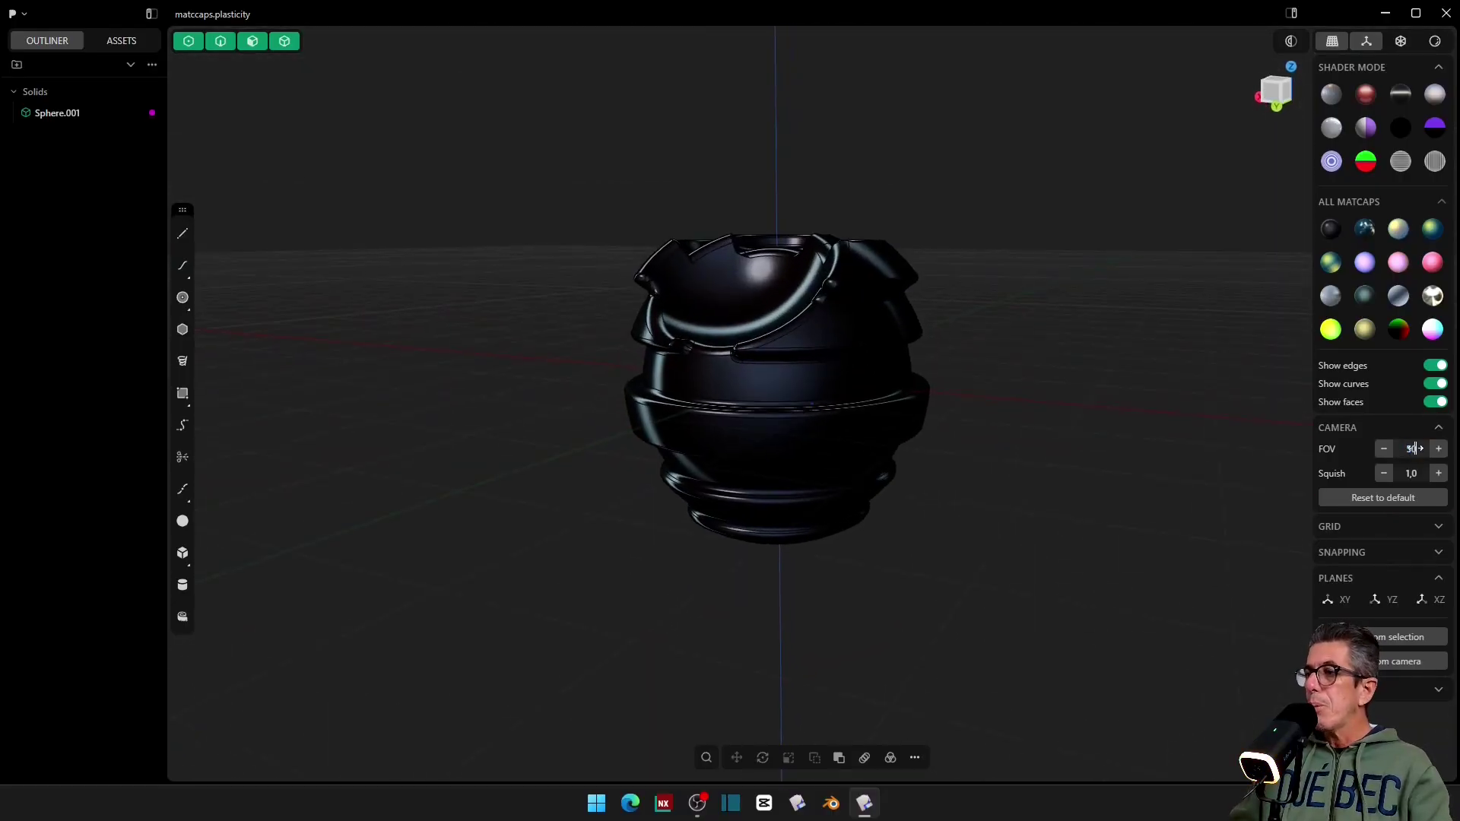
Step: Try a lower camera Squish value, return it to 1, and reset the camera settings to default
left_click_drag(1427, 474, 1418, 476)
key("Return")
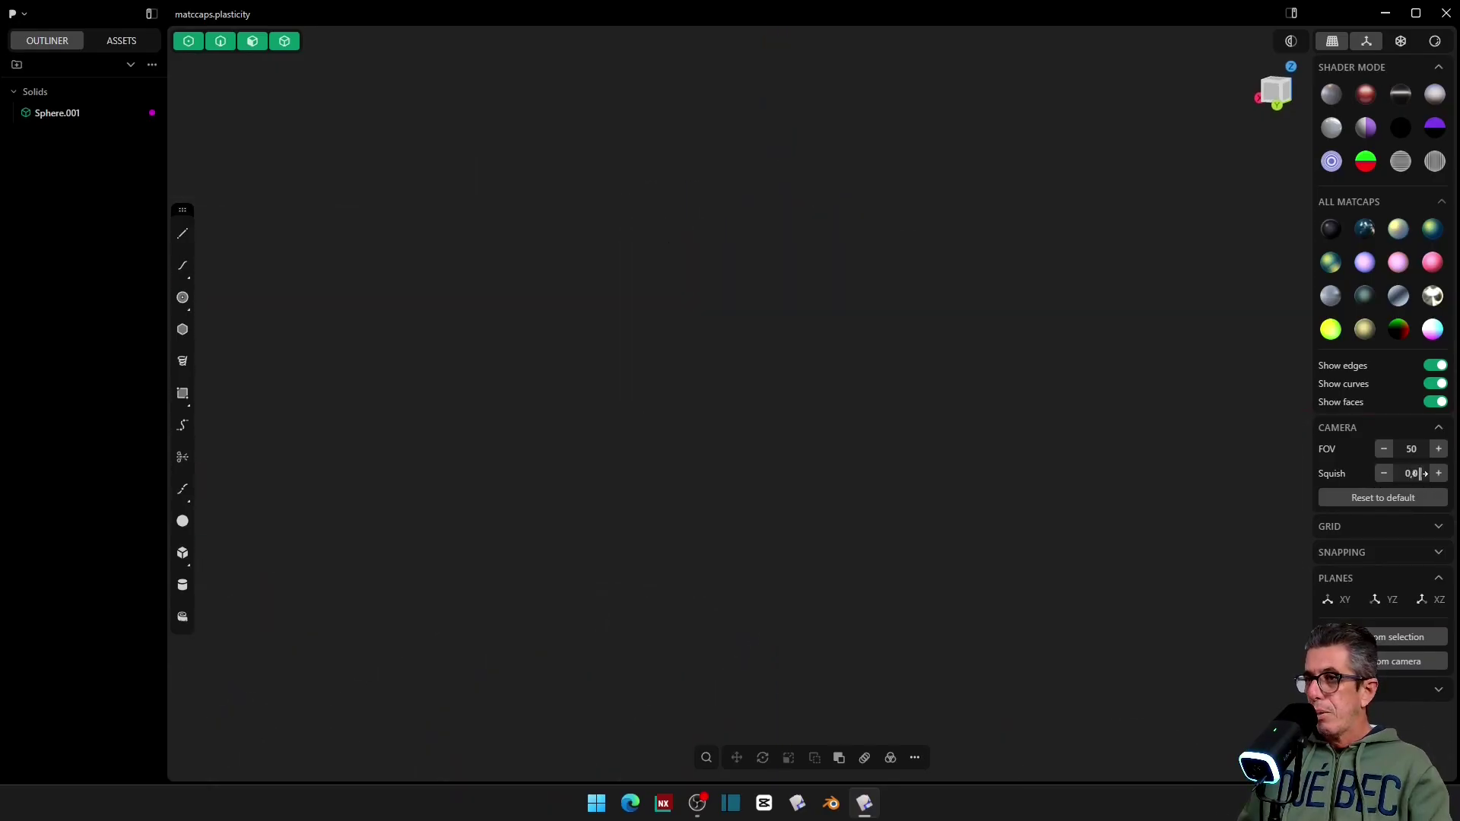
left_click(1420, 474)
type("1")
key("Return")
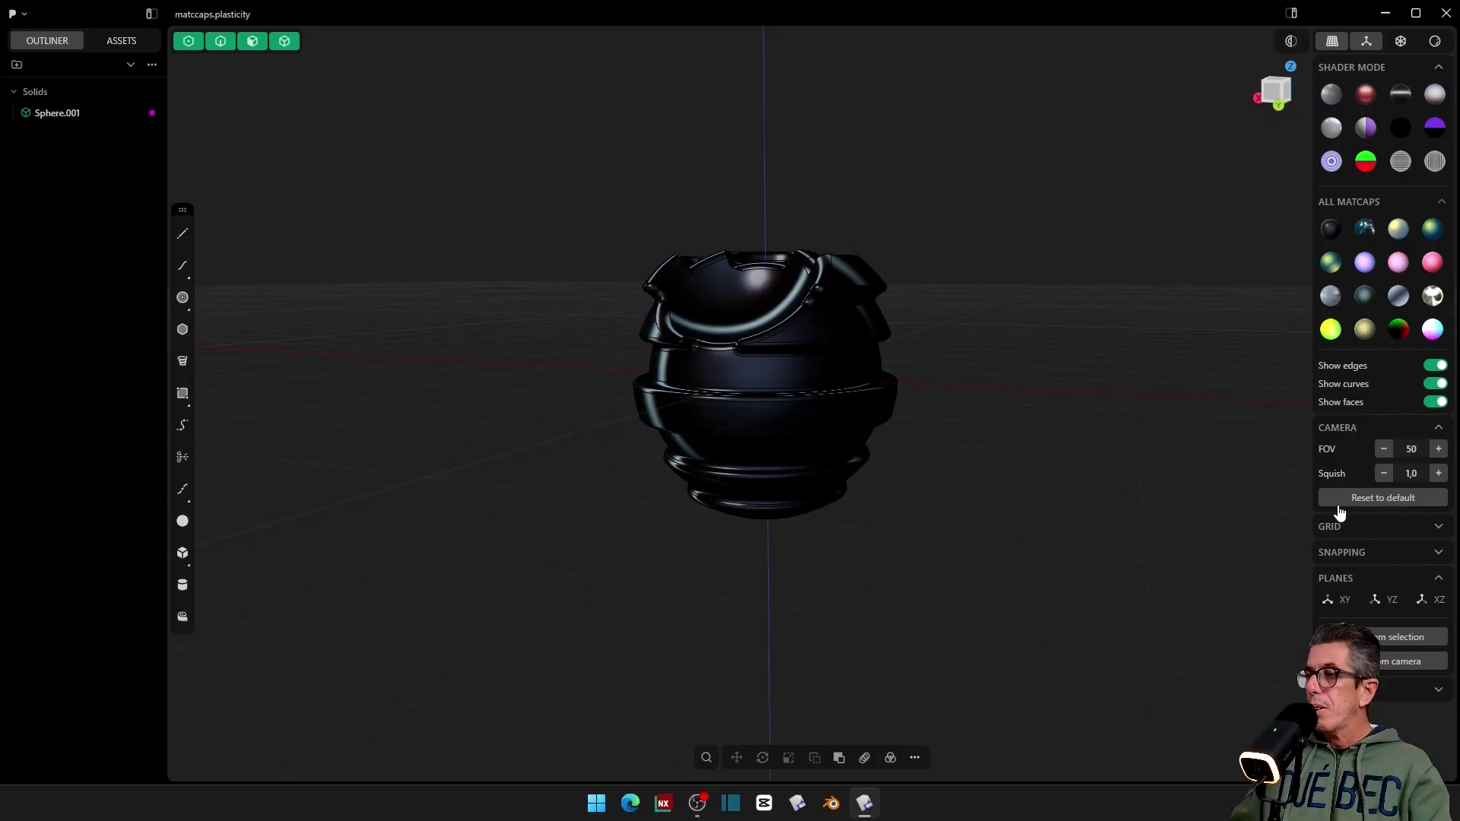
left_click(1345, 500)
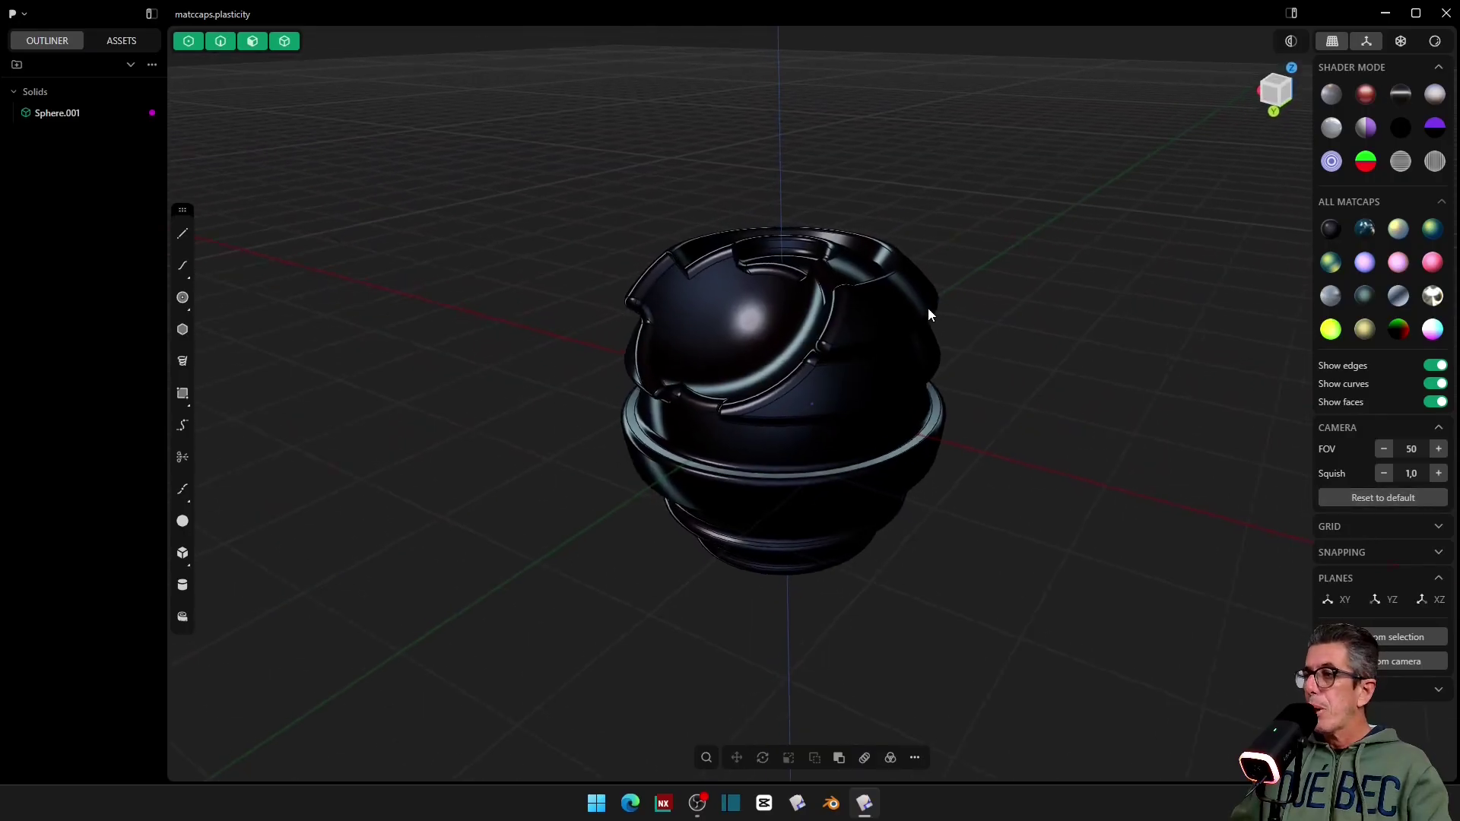
Step: Move the vertical drawing toolbar slightly higher in the viewport
mouse_move(184, 213)
left_mouse_down()
mouse_move(599, 227)
mouse_move(351, 190)
mouse_move(1143, 226)
mouse_move(1308, 198)
mouse_move(289, 204)
mouse_move(180, 198)
mouse_move(183, 157)
mouse_move(180, 184)
left_mouse_up()
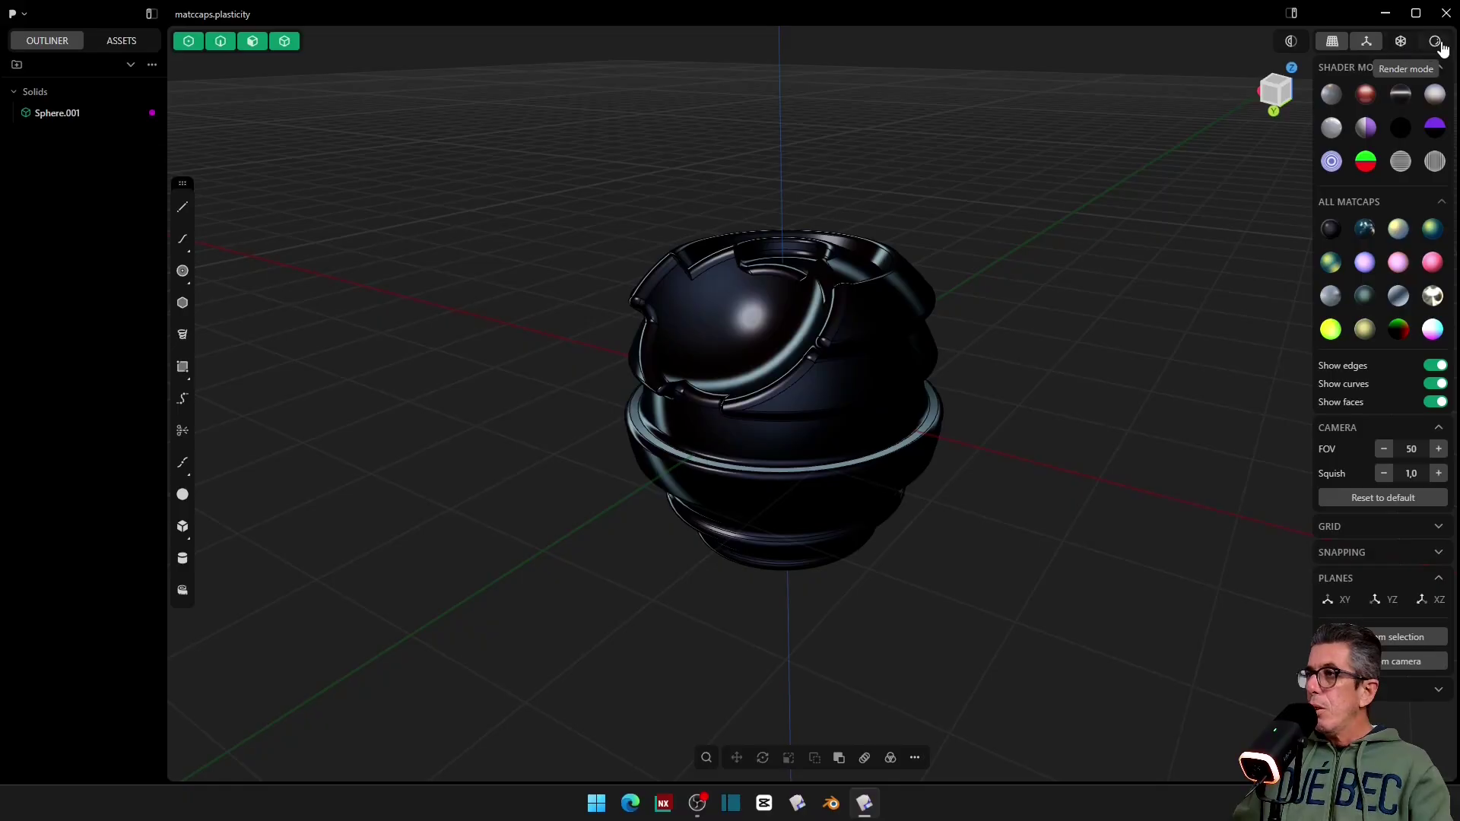
scroll(700, 293, "up", 2)
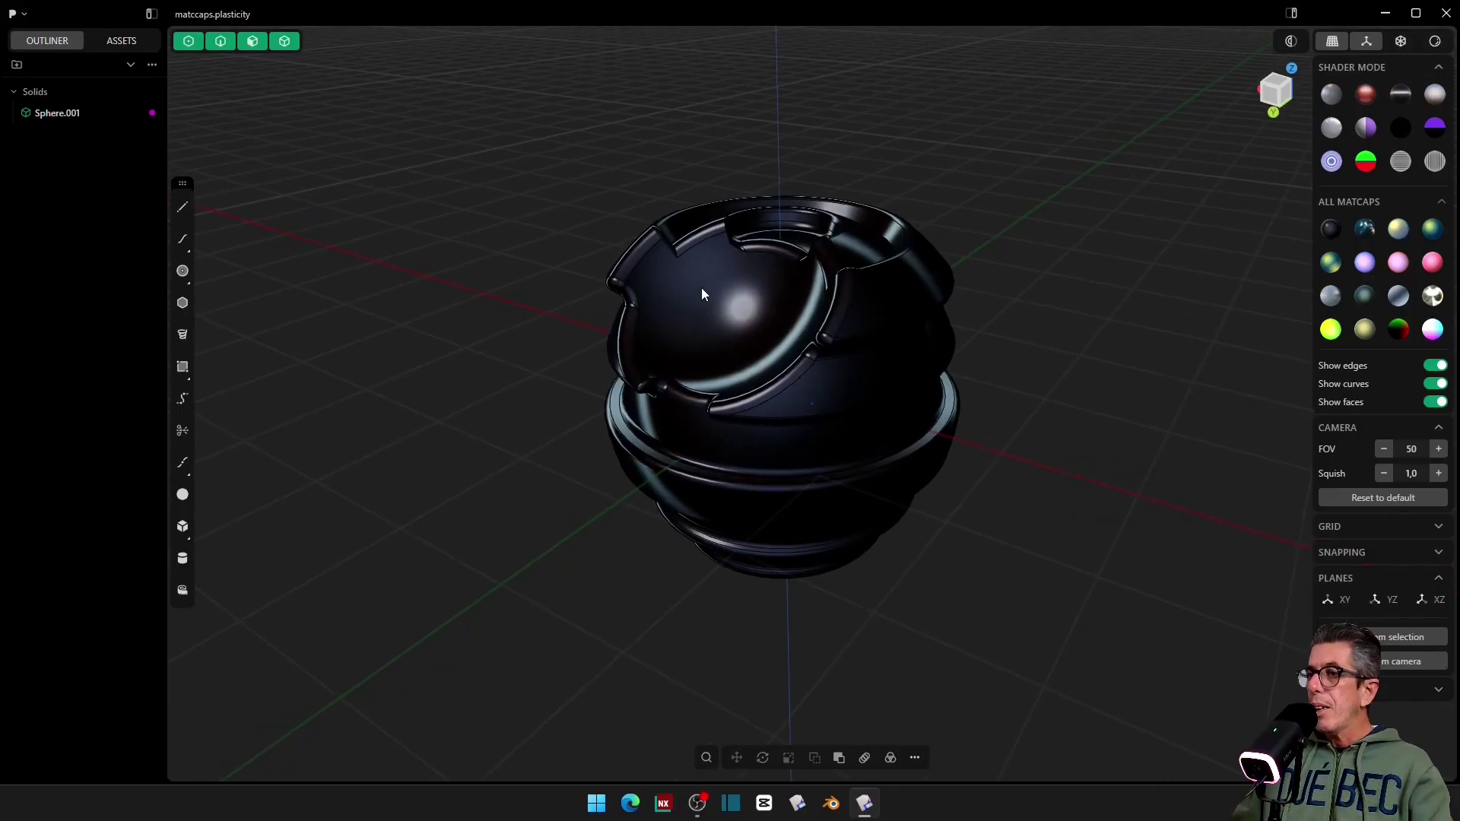
mouse_move(701, 293)
middle_mouse_down()
mouse_move(737, 287)
mouse_move(703, 289)
middle_mouse_up()
Step: Preview the sphere in several shader modes, including the grey, glossy red and black ones
left_click(1332, 94)
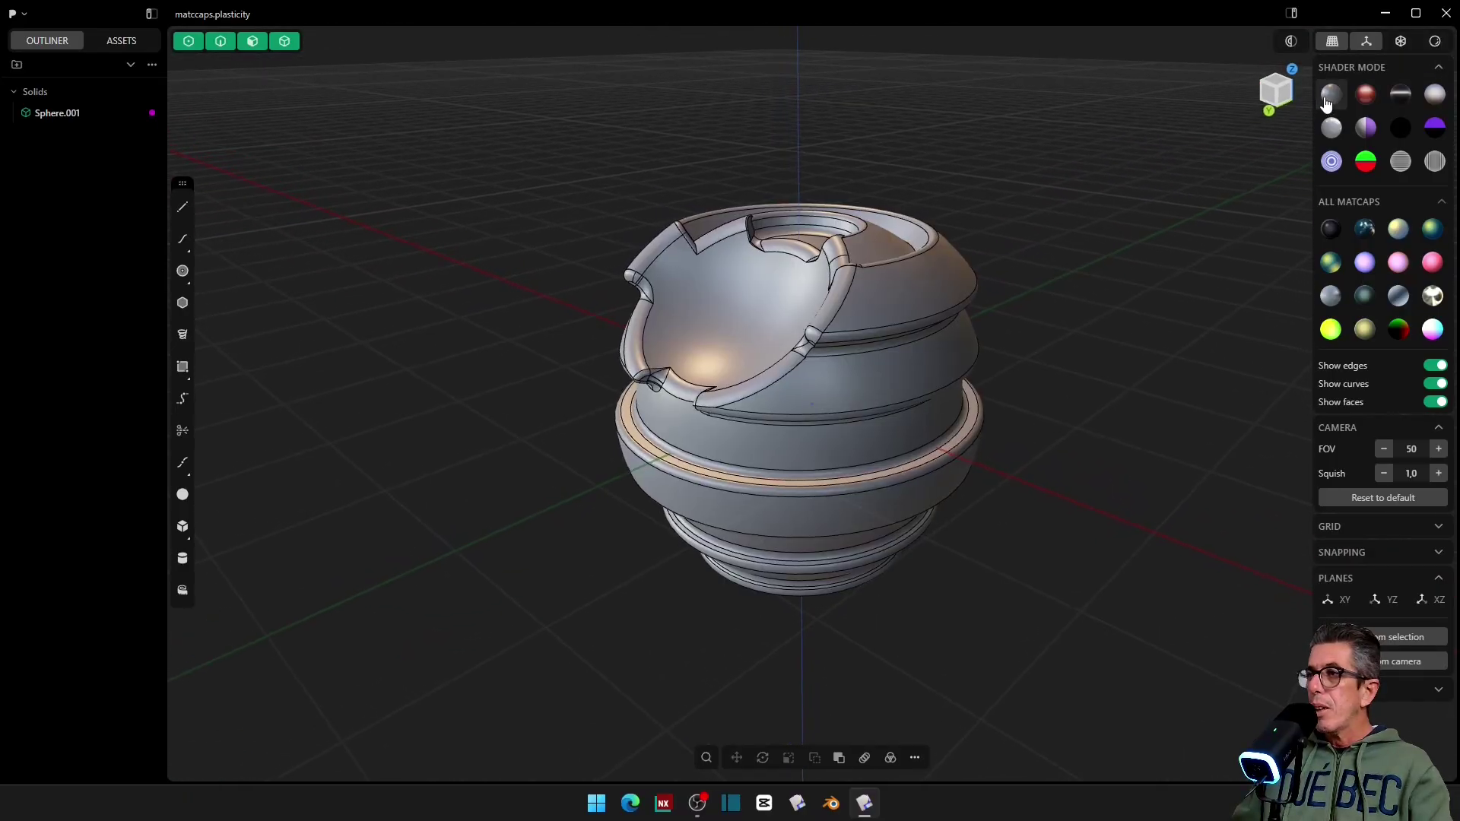
left_click(1366, 94)
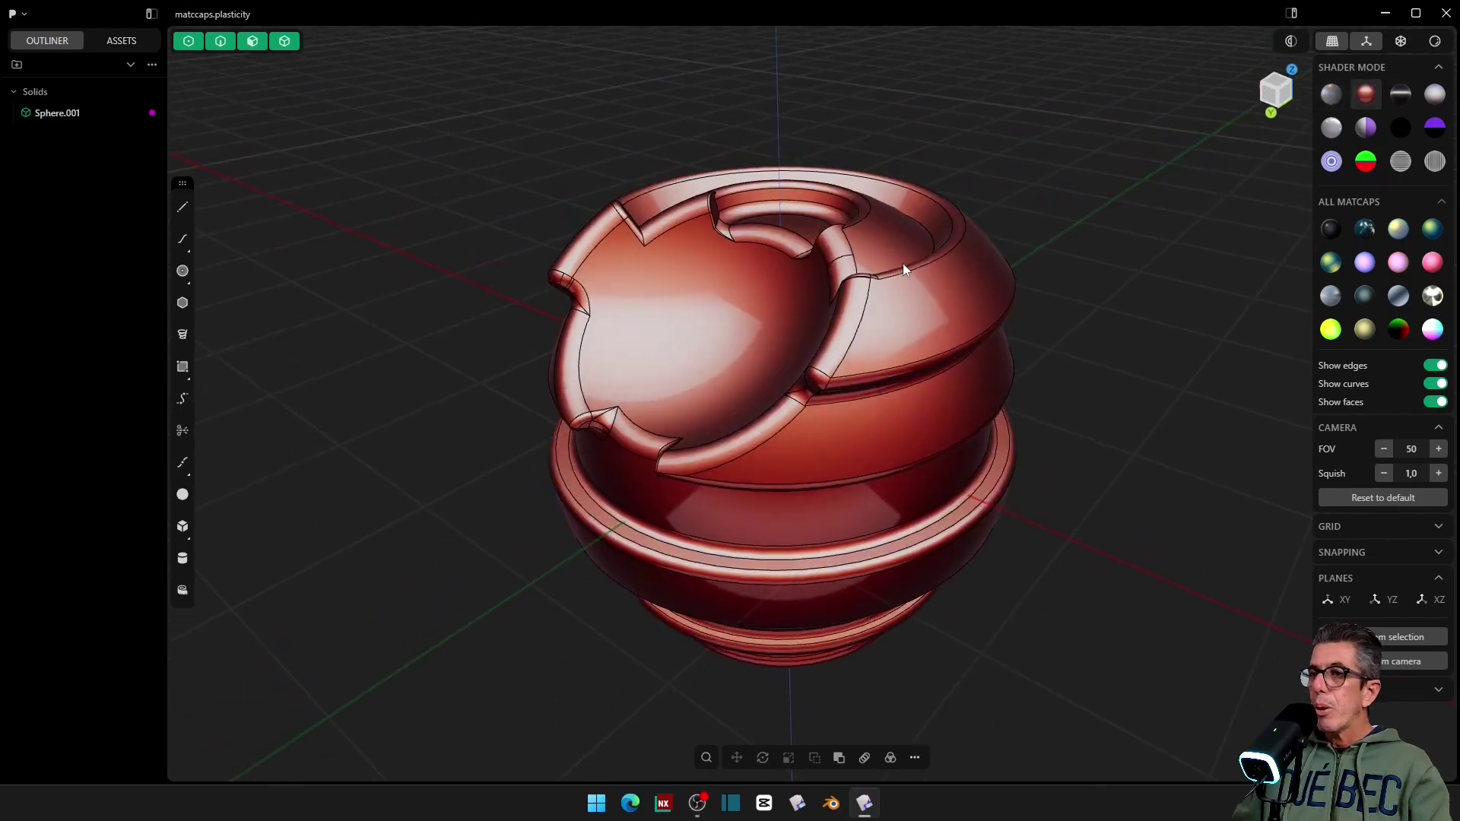
left_click(1400, 126)
left_click(1366, 127)
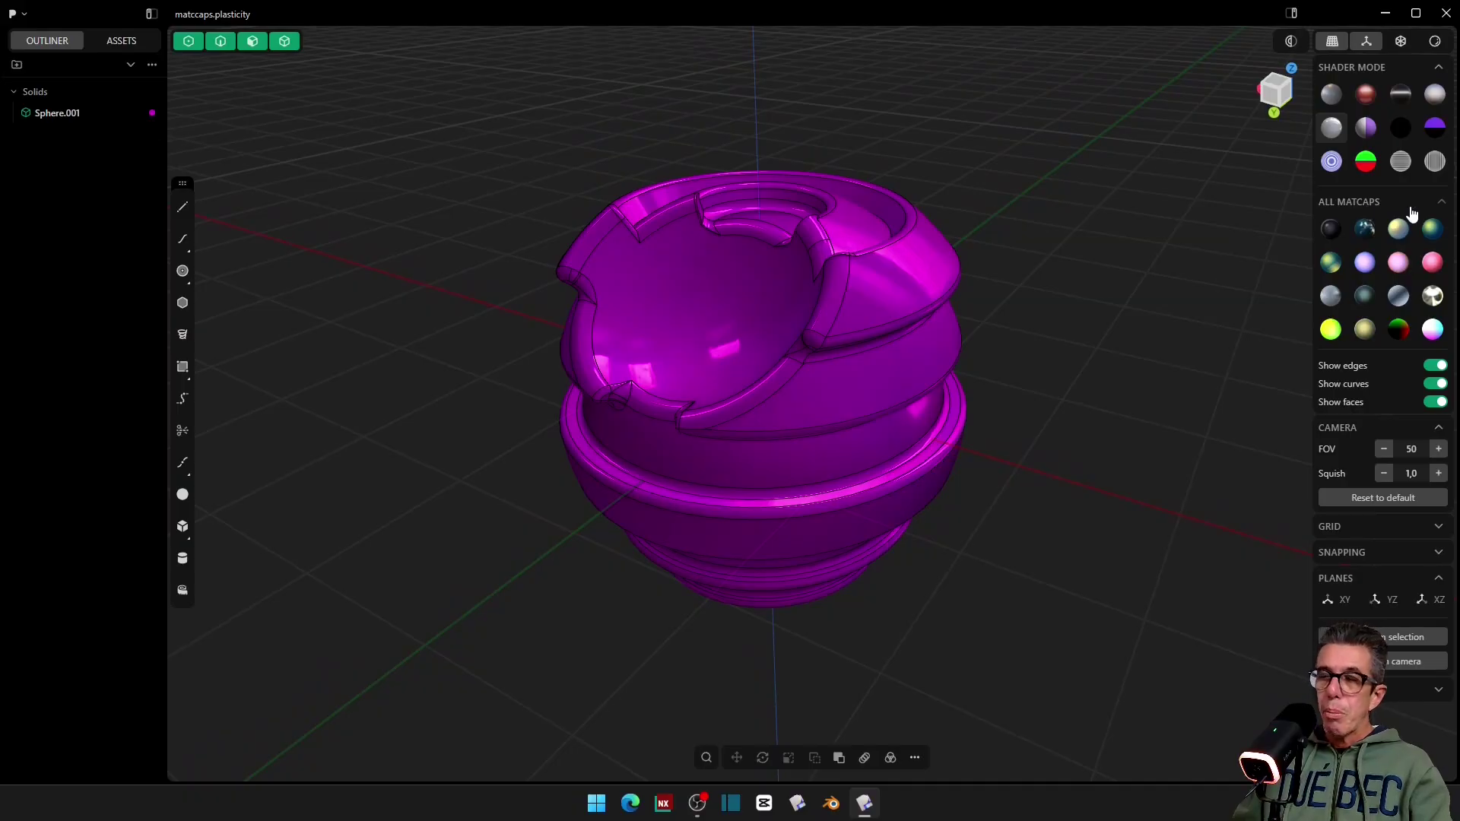
Step: Try the glossy black, chrome, red-green and gold matcaps on the sphere, finishing with the orange-gold one with red edges
left_click(1331, 228)
scroll(1398, 327, "down", 1)
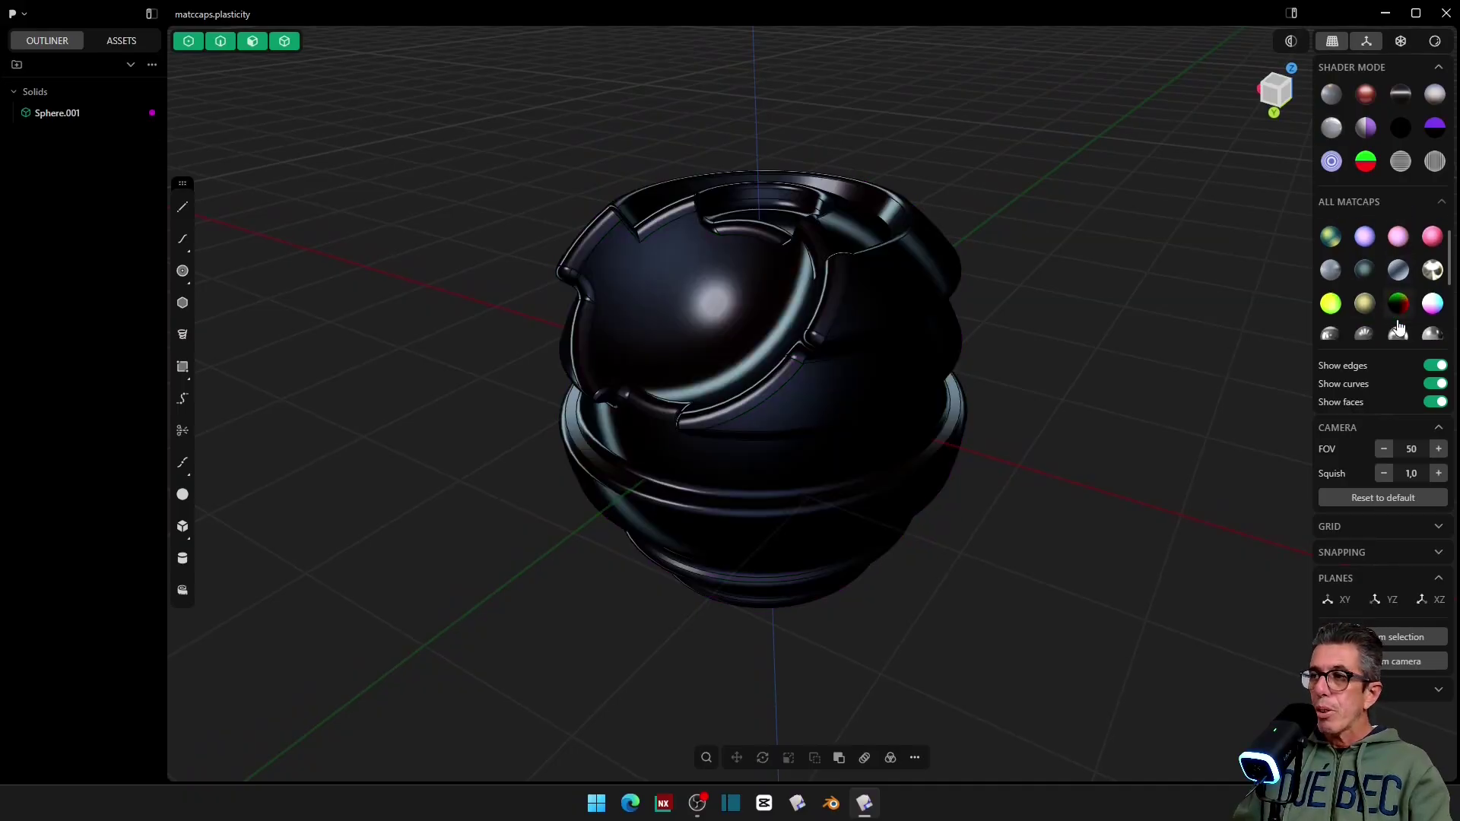
scroll(1398, 325, "down", 1)
left_click(1333, 291)
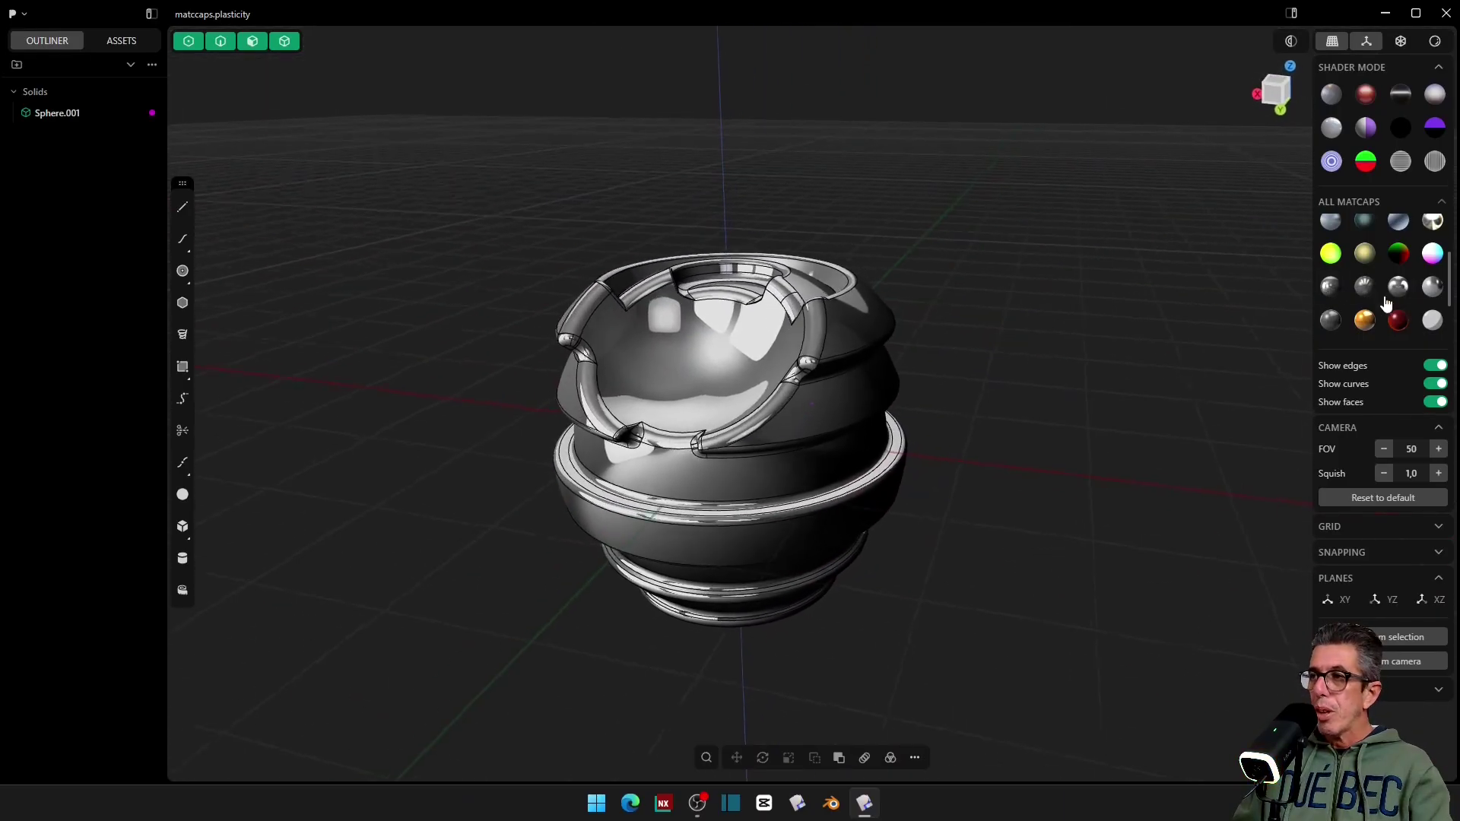
left_click(1398, 253)
left_click(1367, 318)
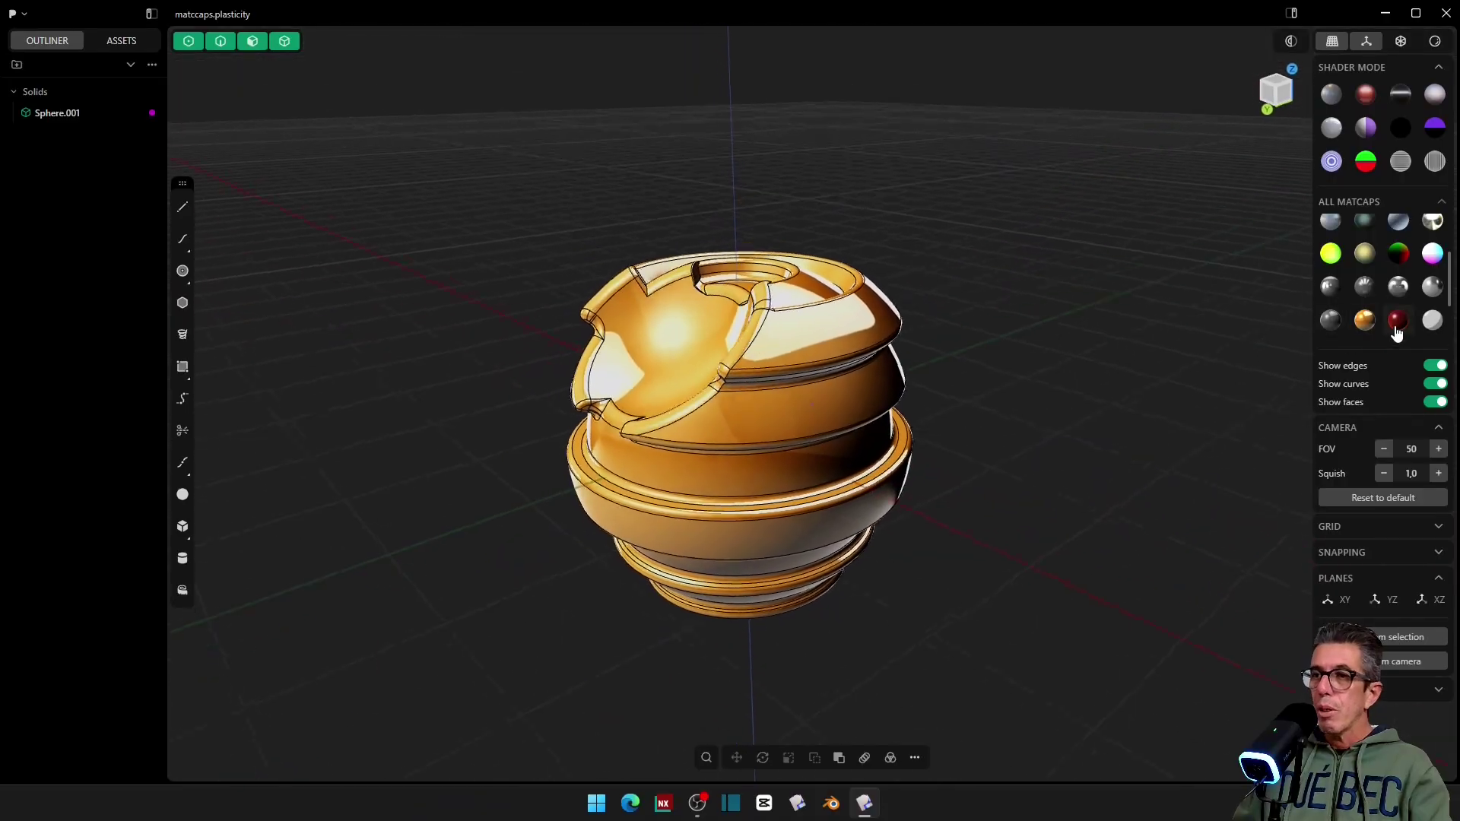
scroll(1394, 325, "down", 2)
left_click(1433, 292)
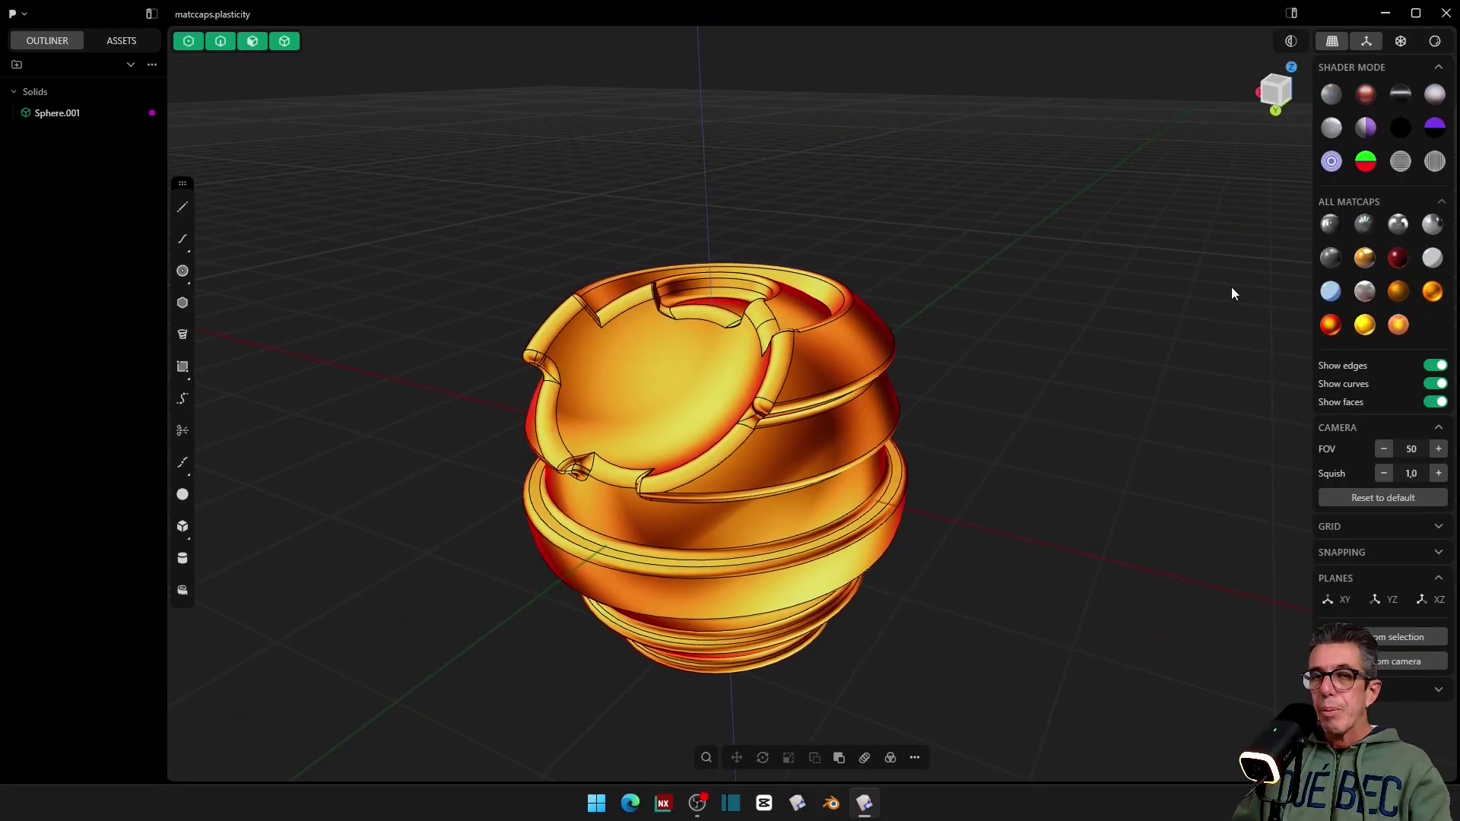
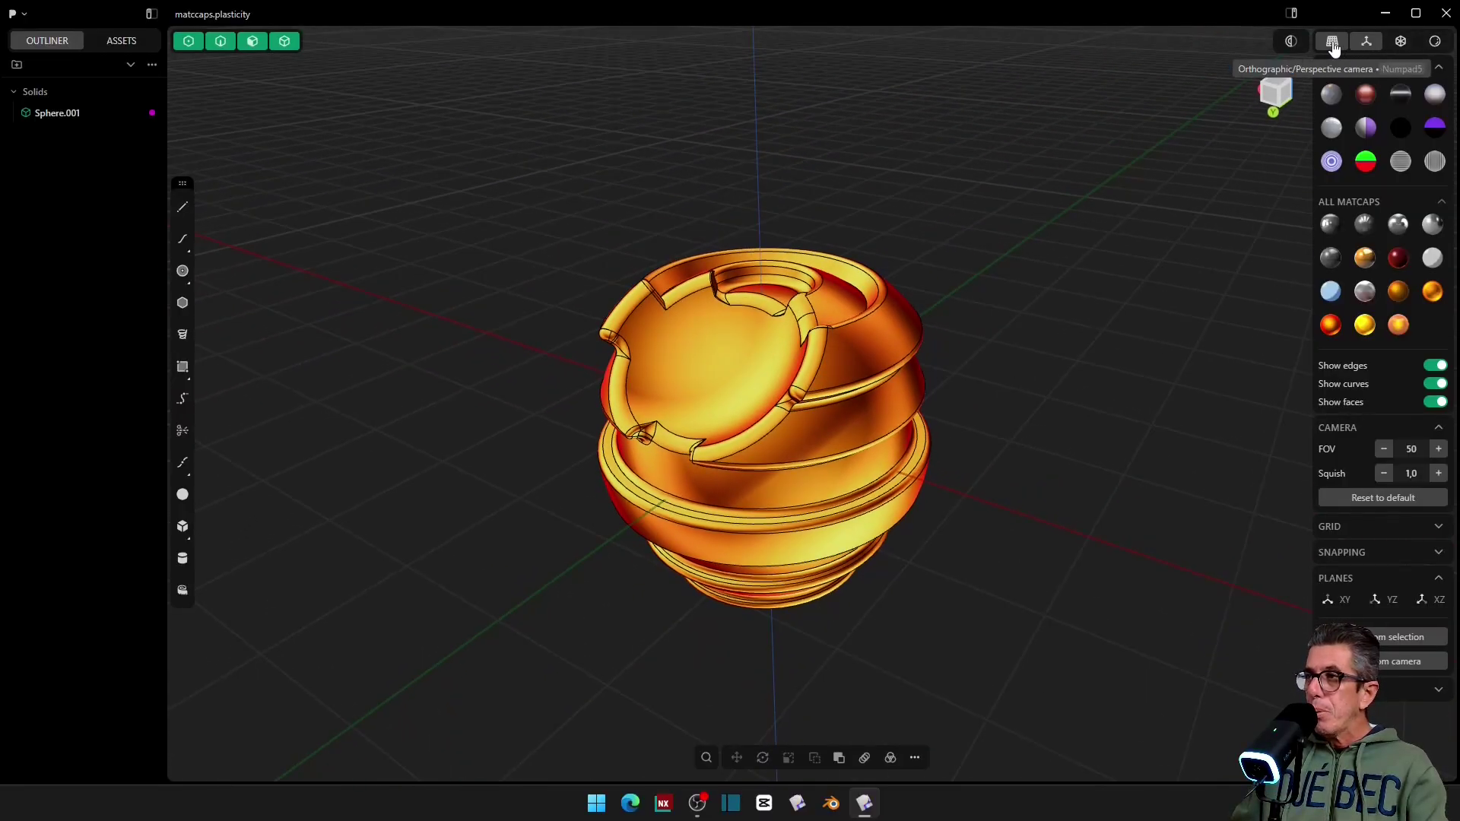
Step: Hide the viewport overlays and show them again
left_click(1369, 42)
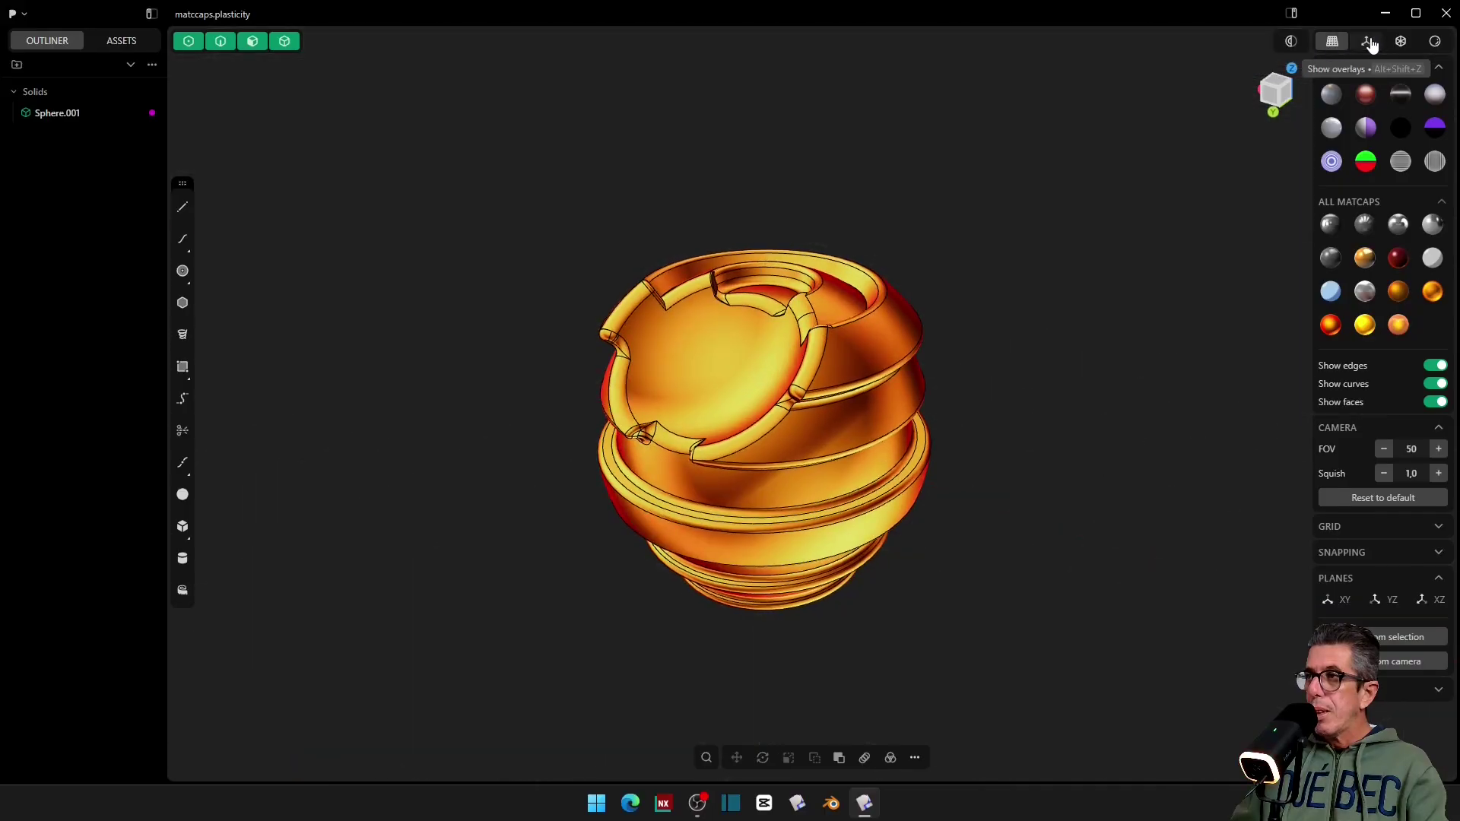
left_click(1372, 45)
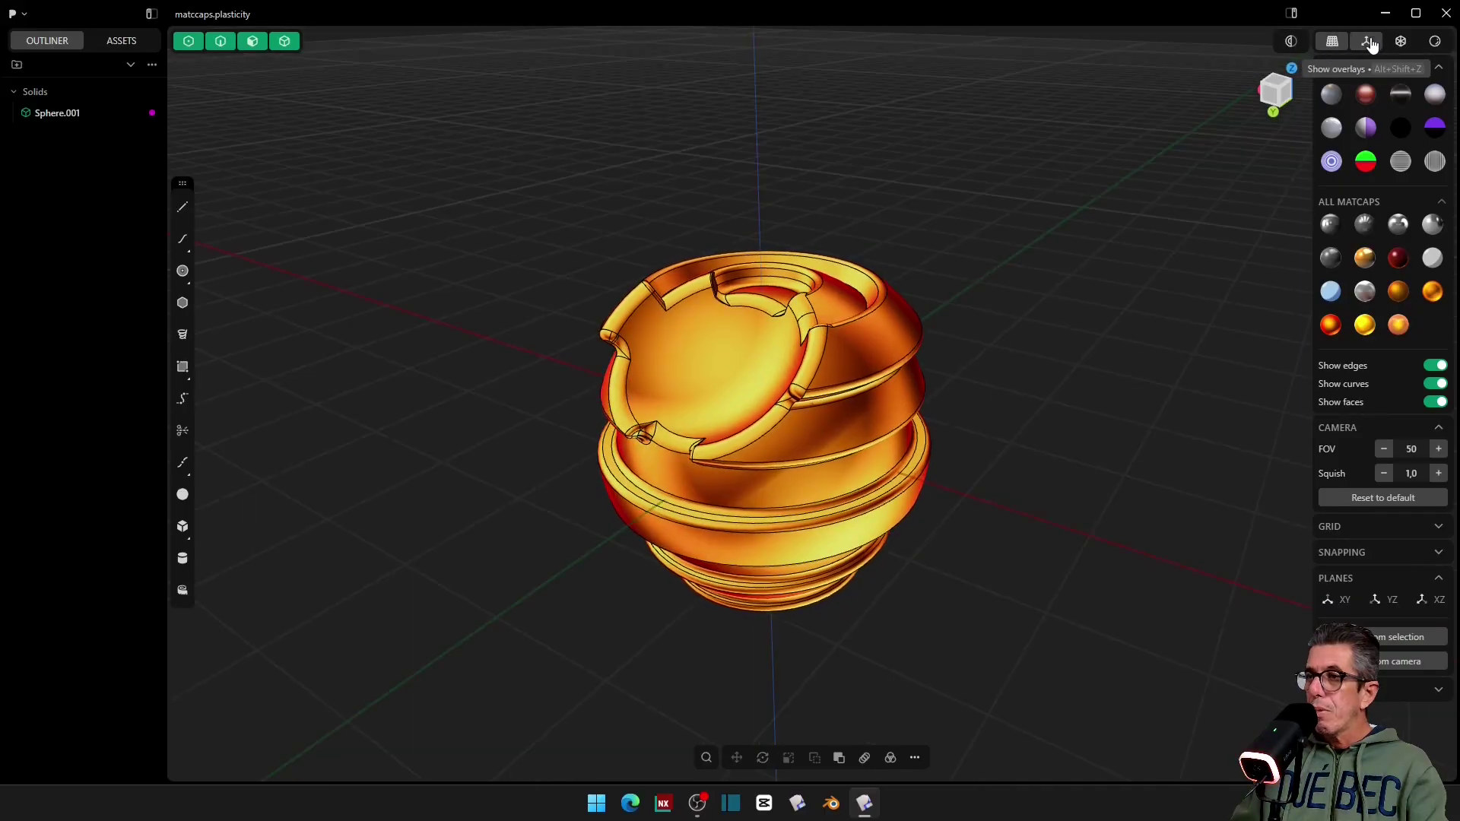
scroll(976, 297, "down", 2)
middle_click_drag(976, 304, 972, 262)
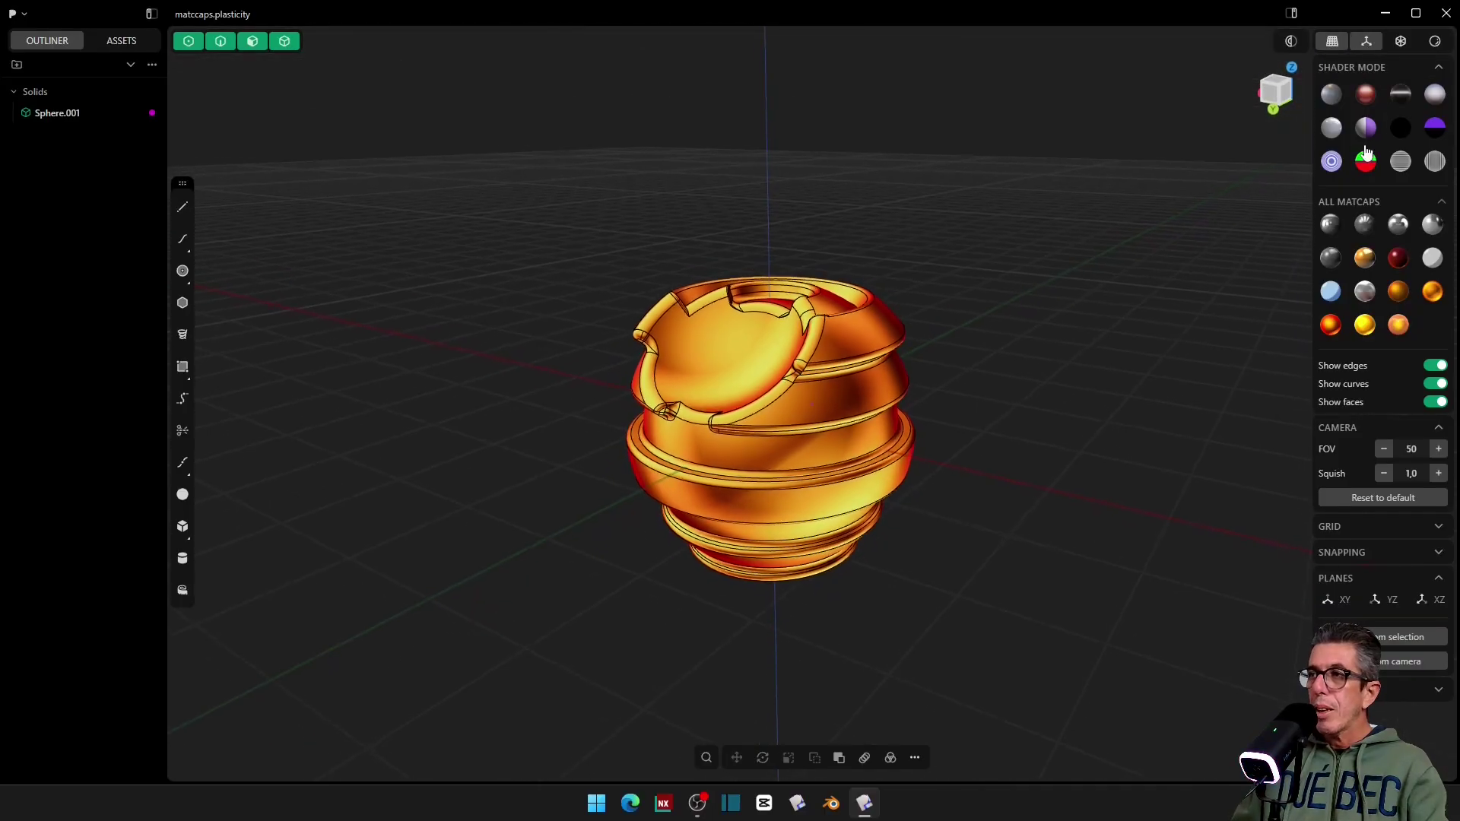
left_click(1366, 43)
left_click(1366, 42)
Step: Turn X-ray mode on and back off, and switch the viewport to render mode
left_click(1403, 42)
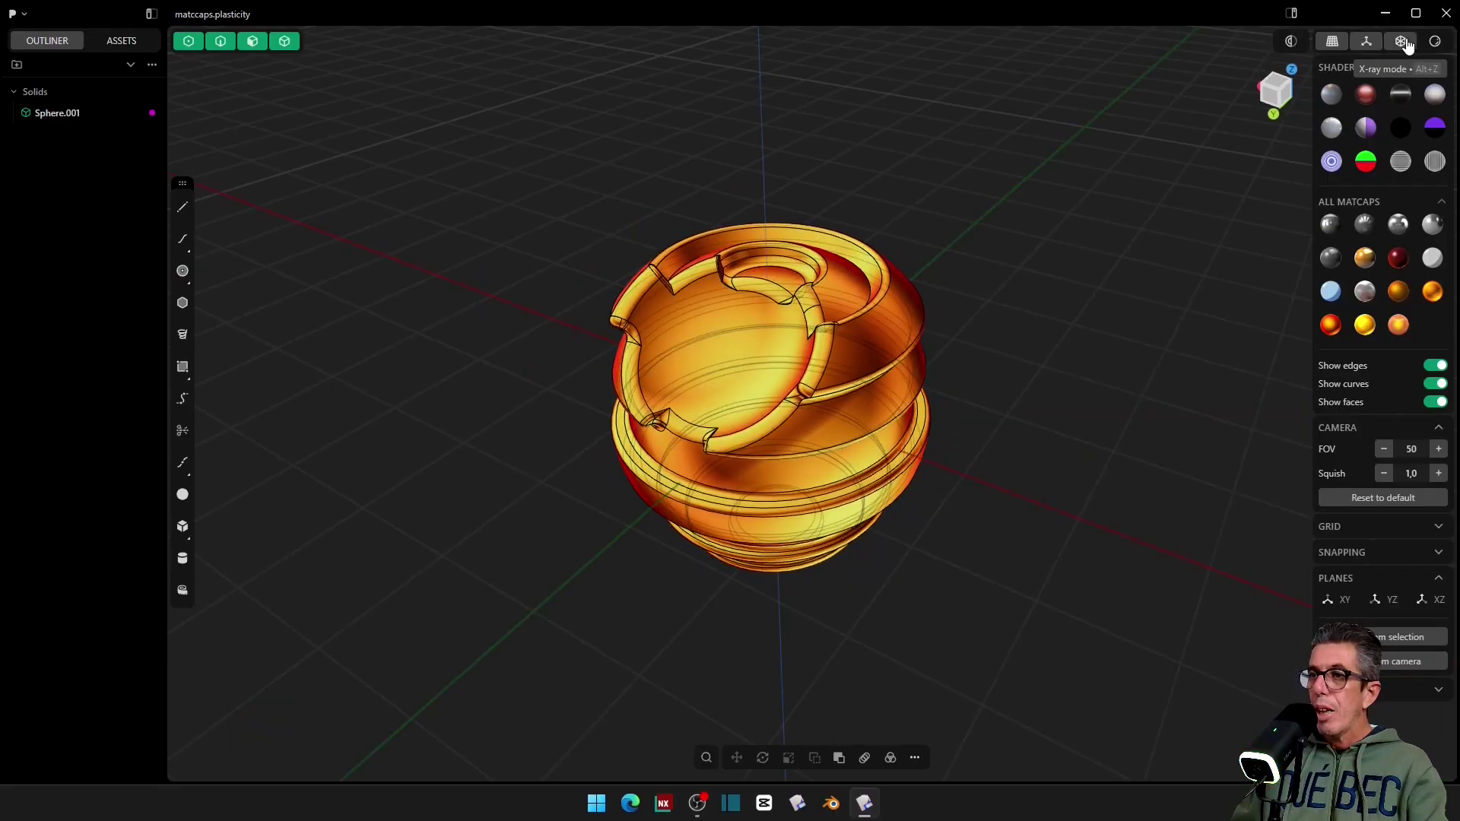
left_click(1403, 42)
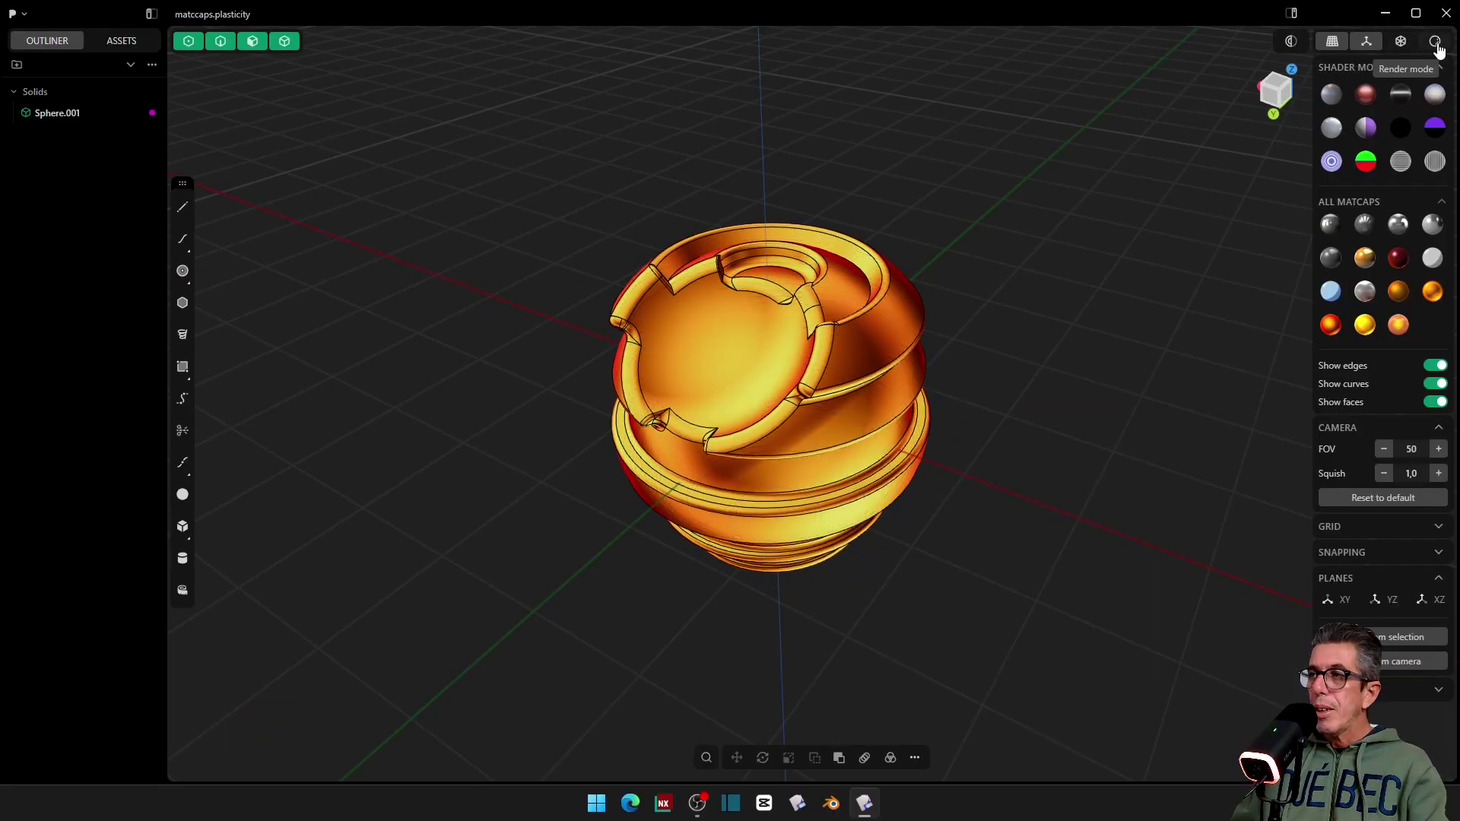
left_click(1436, 45)
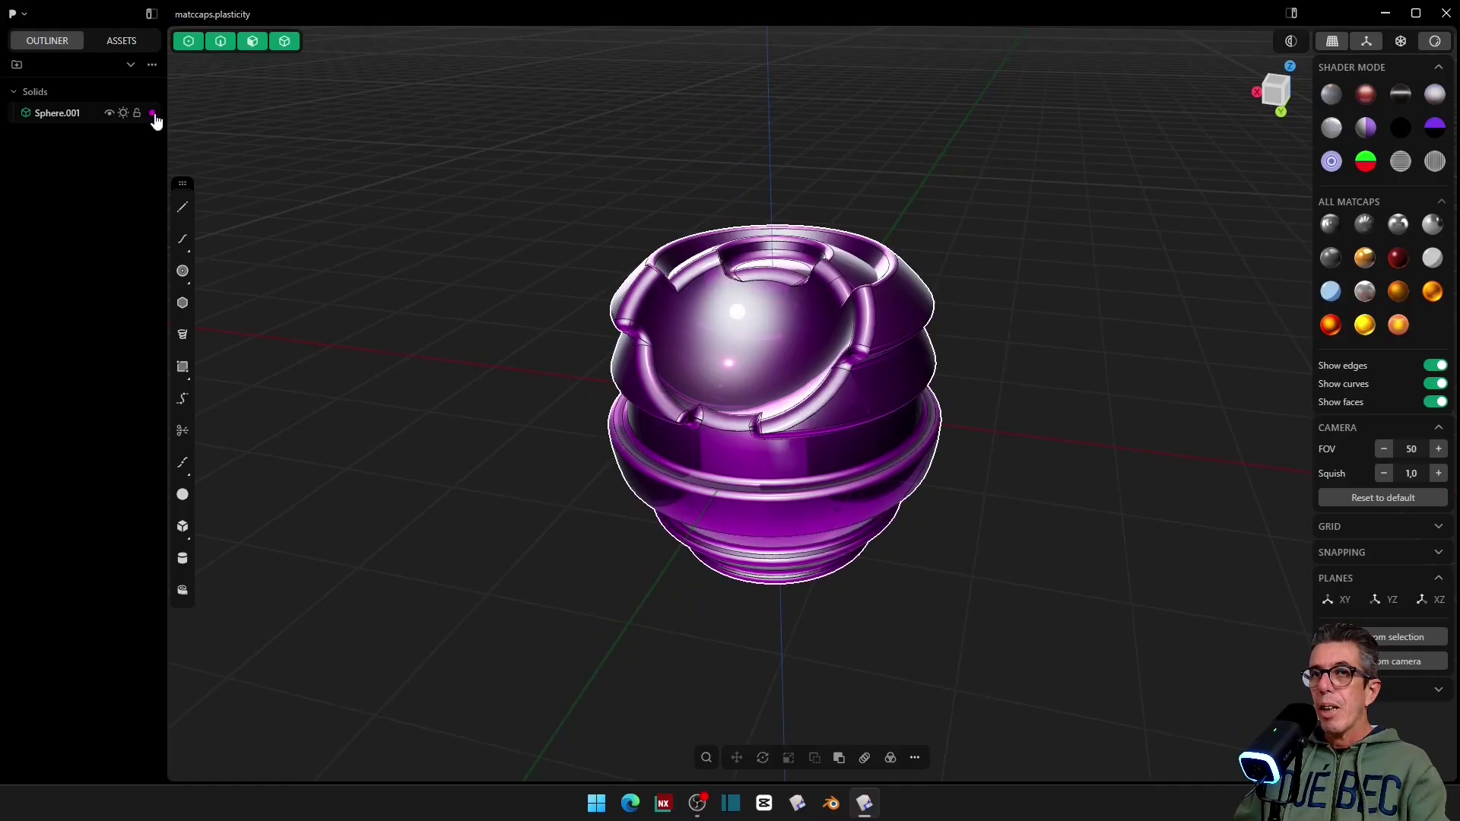
Step: Hide and show Sphere.001 with each of its two visibility toggles, and try its lock toggle
left_click(109, 114)
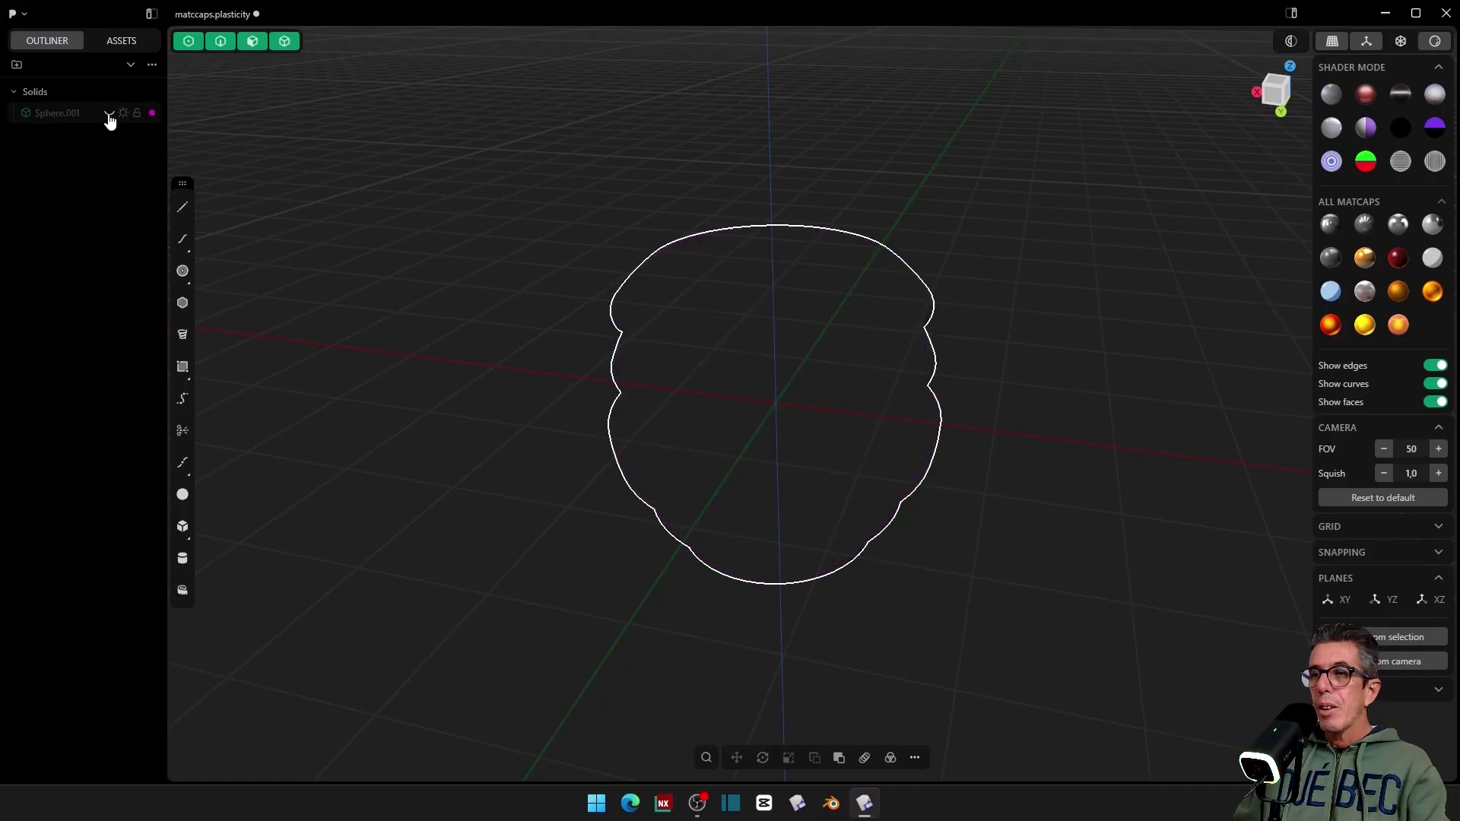
left_click(108, 114)
left_click(123, 113)
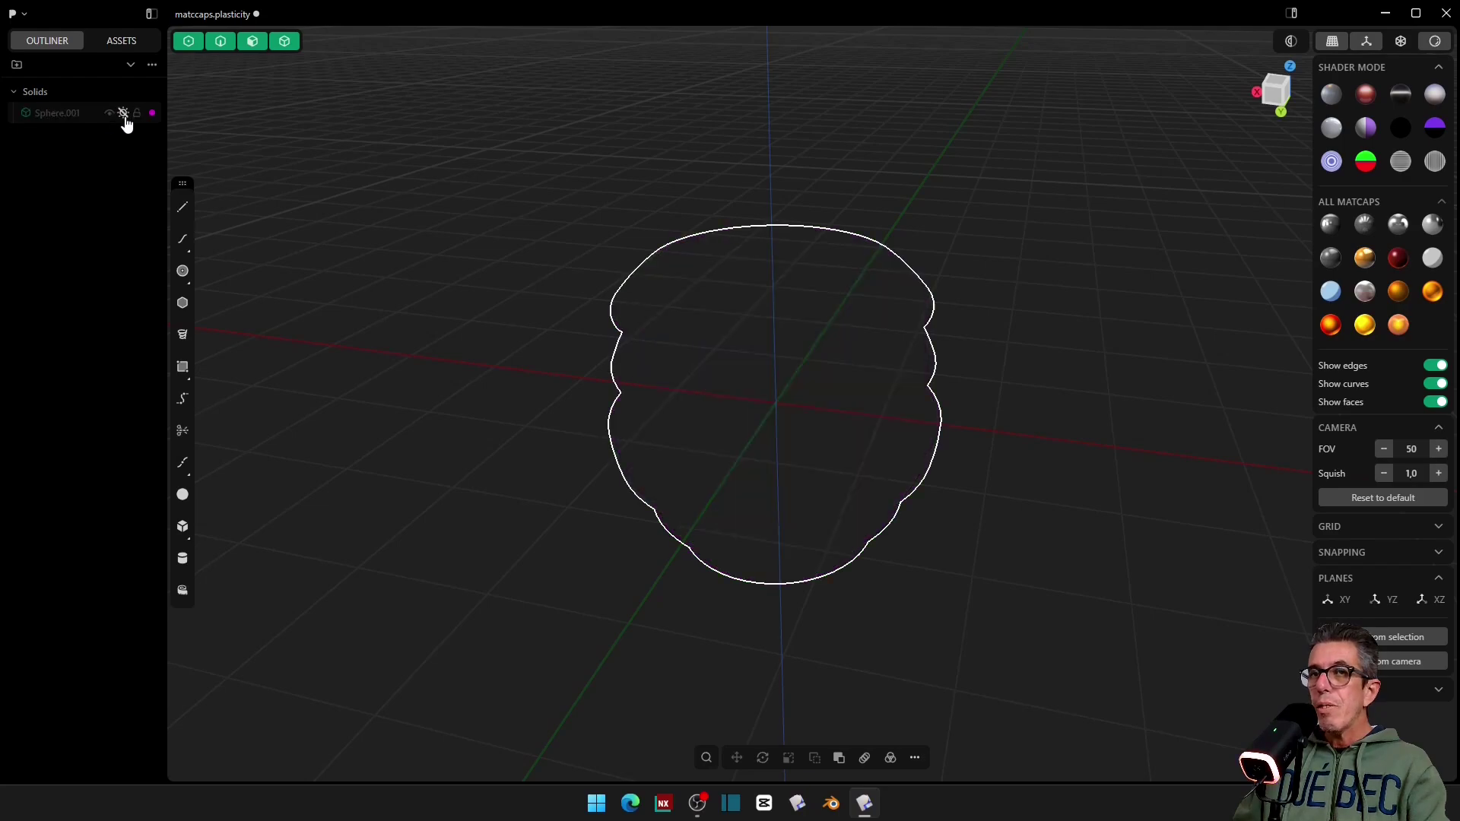
left_click(124, 116)
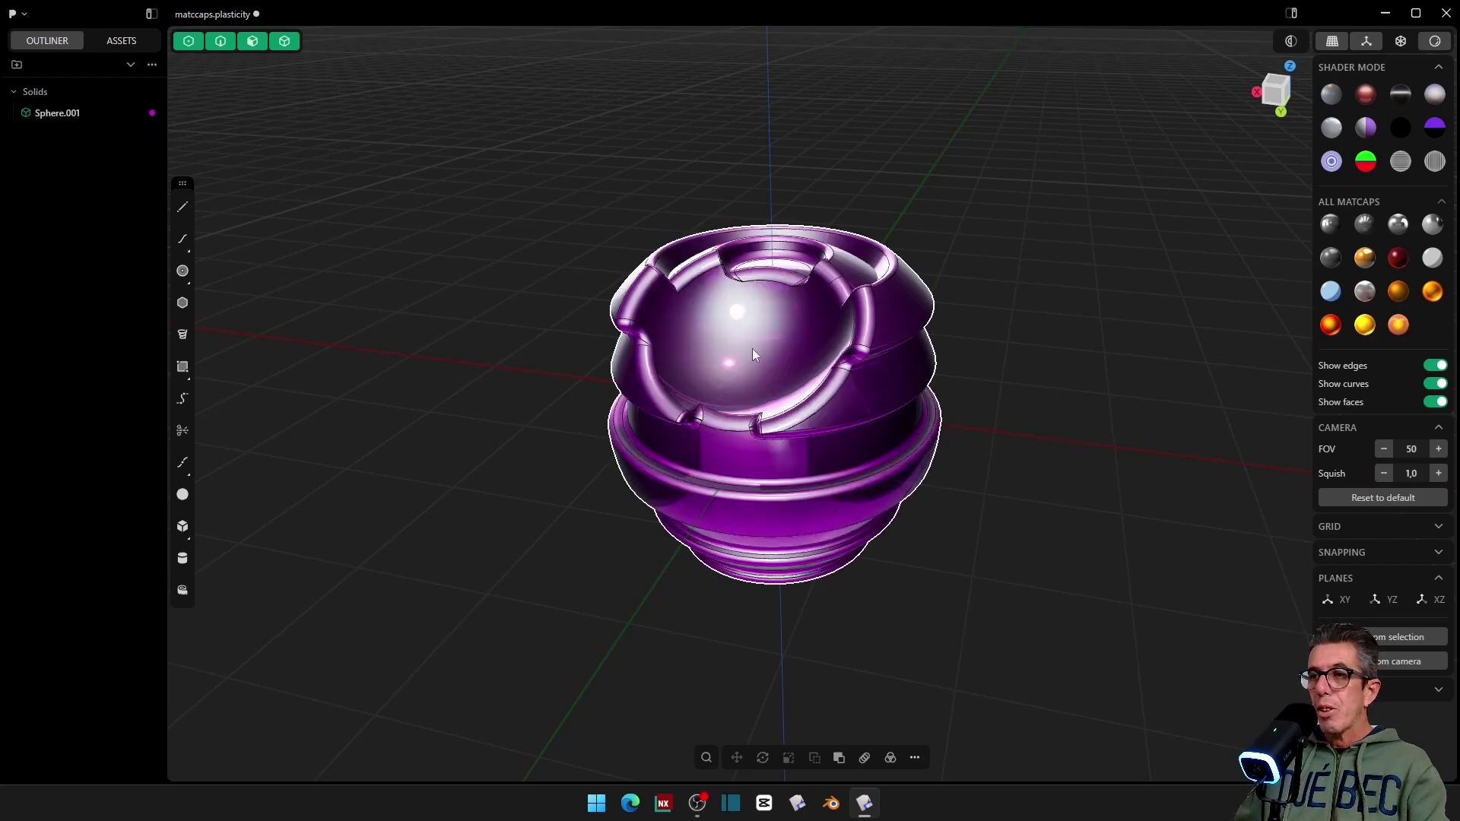
scroll(555, 313, "up", 1)
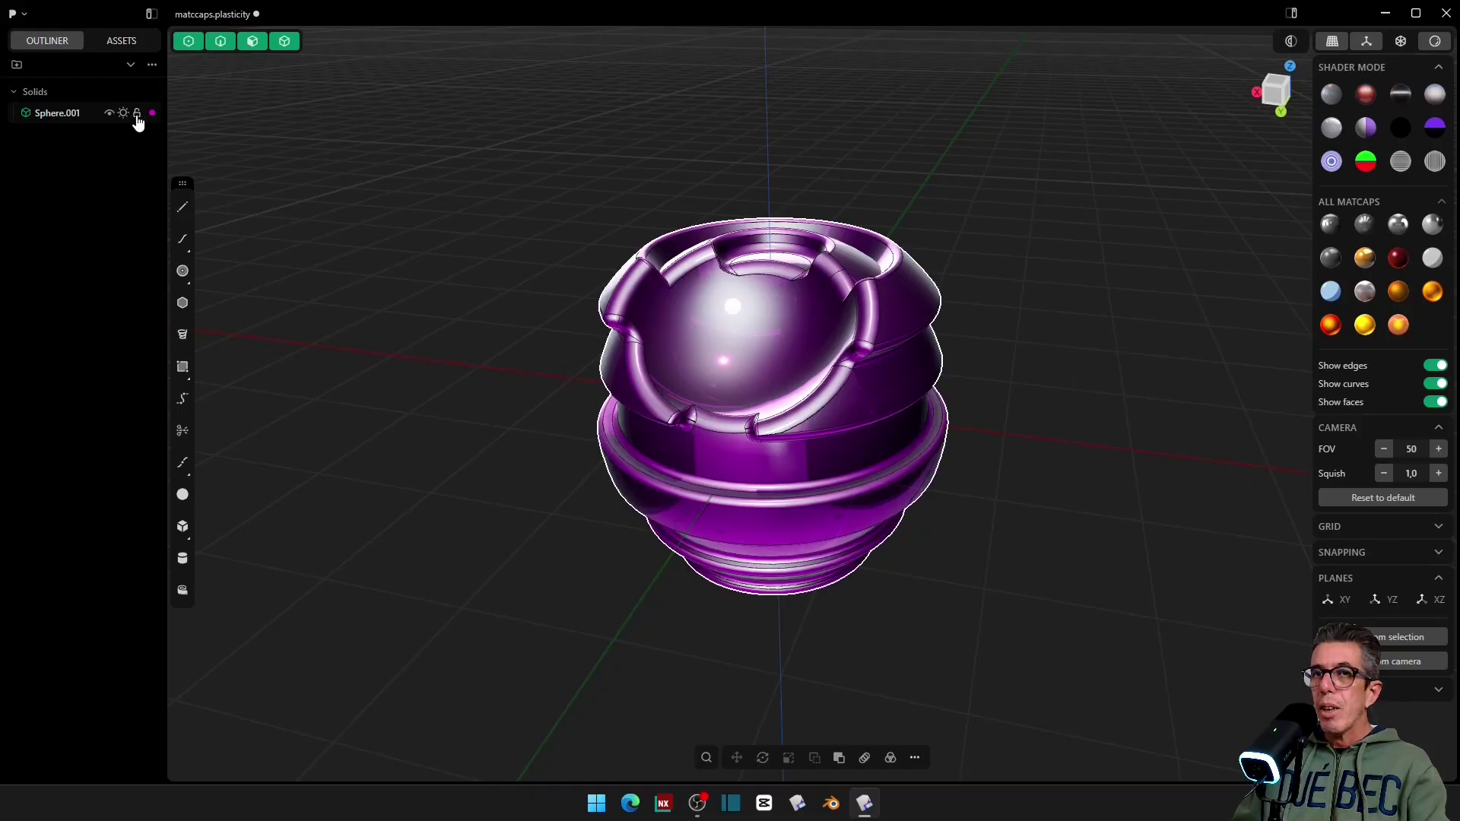
left_click(138, 114)
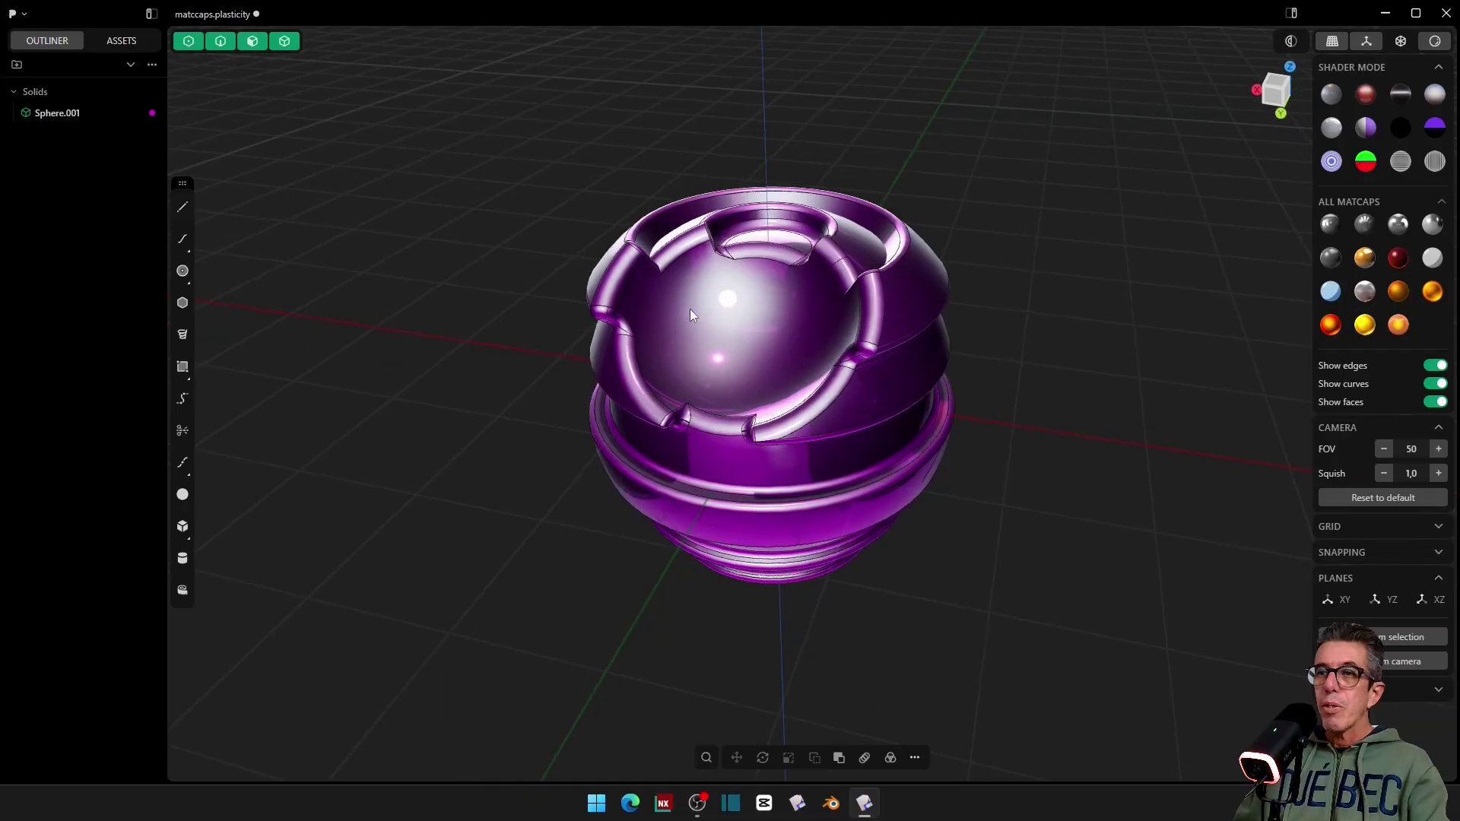
Step: Open the material settings of the sphere solid and change its color to green (RGB 26, 206, 13)
left_click(688, 309)
key("/")
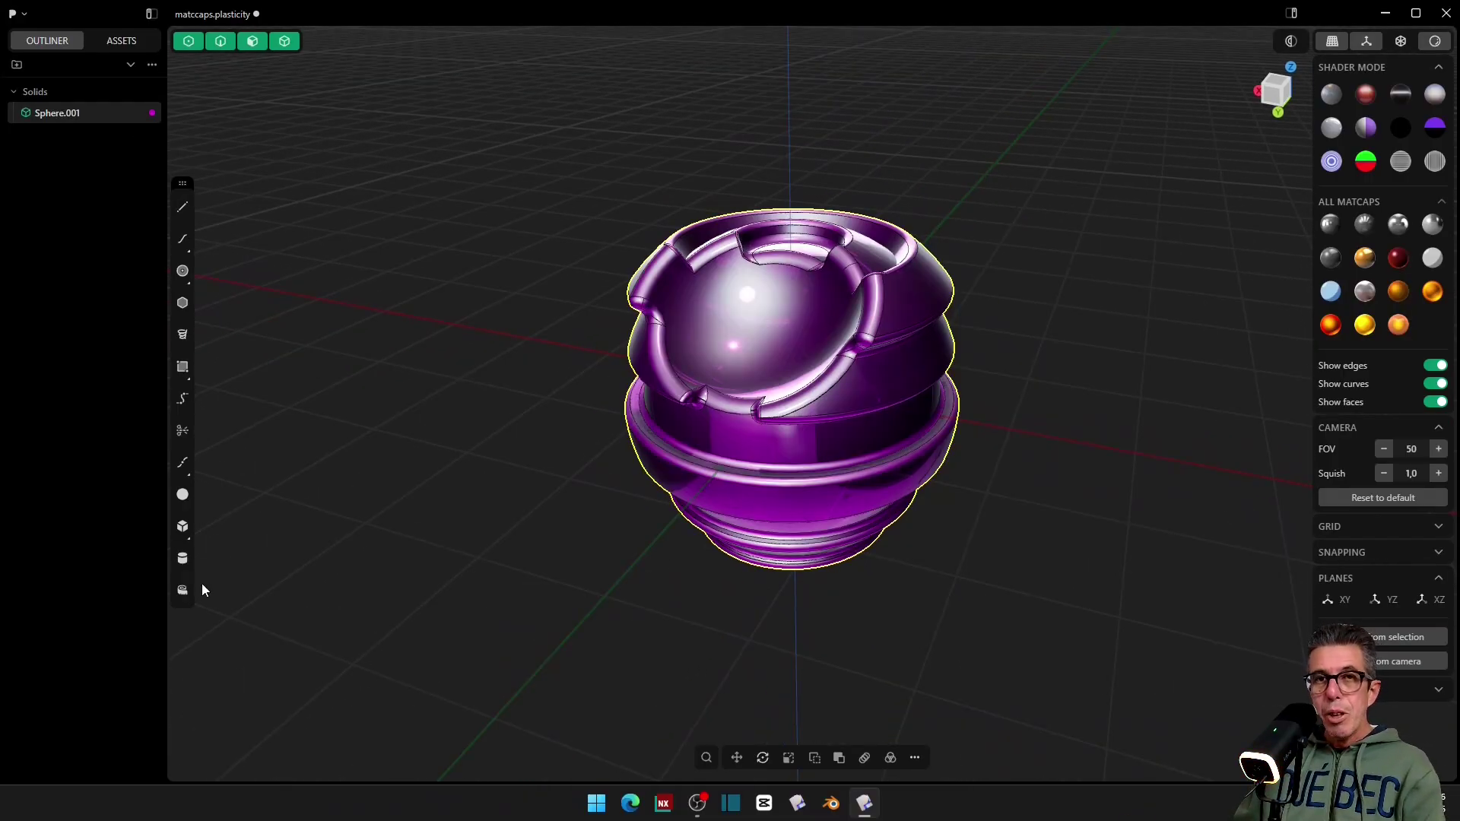
key("m")
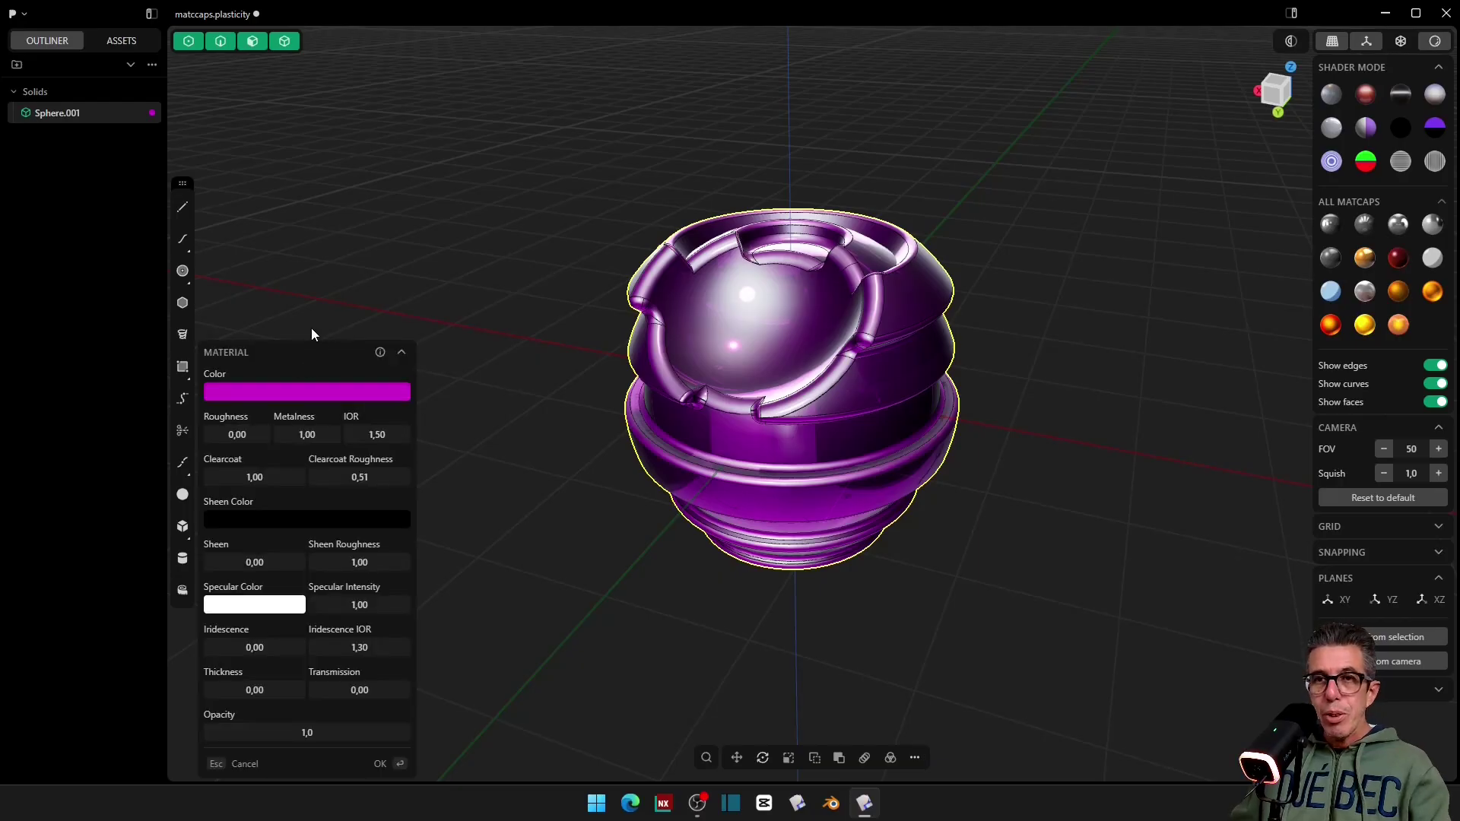
left_click(287, 391)
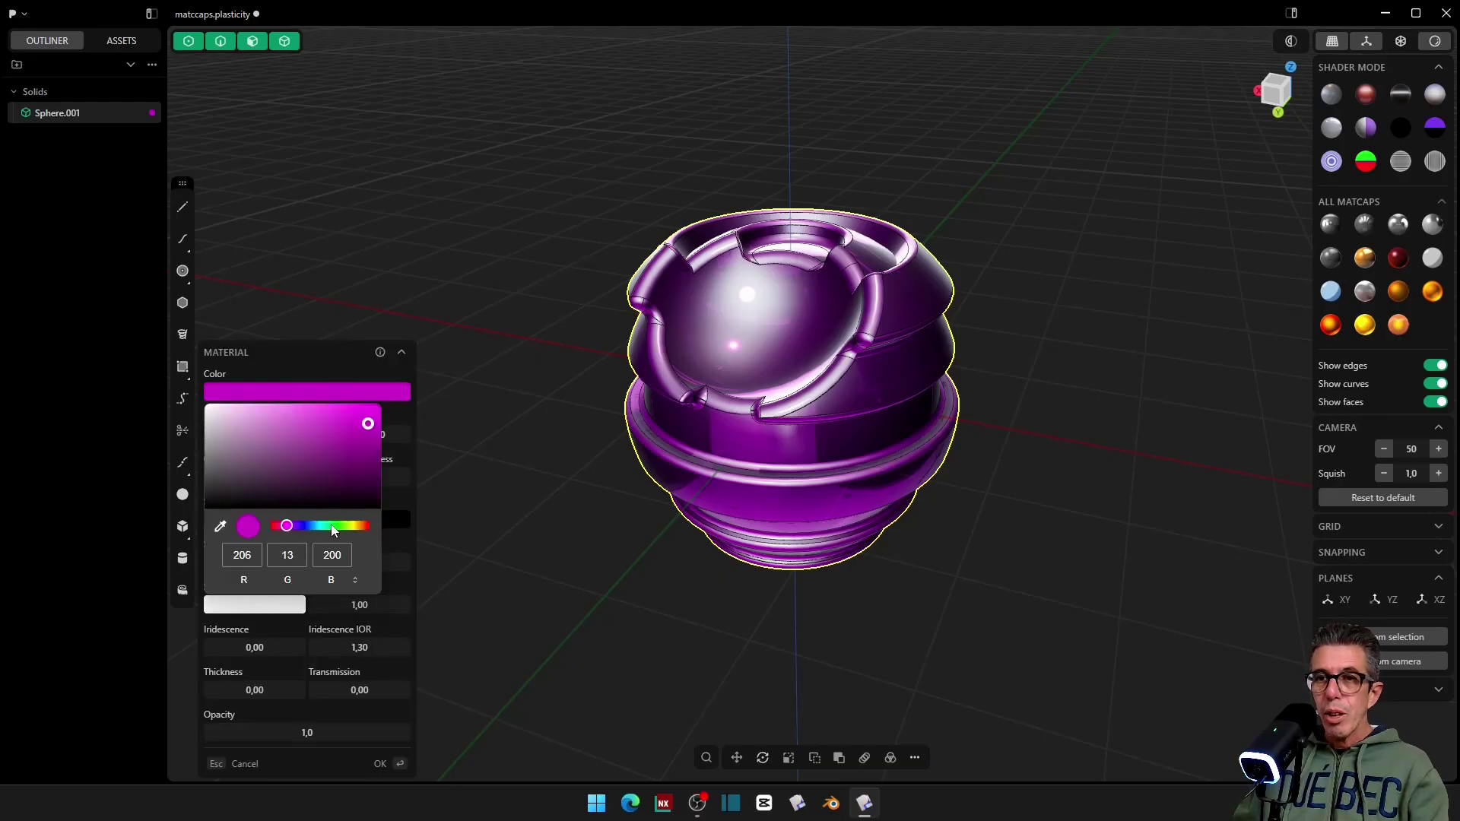
left_click_drag(332, 530, 340, 532)
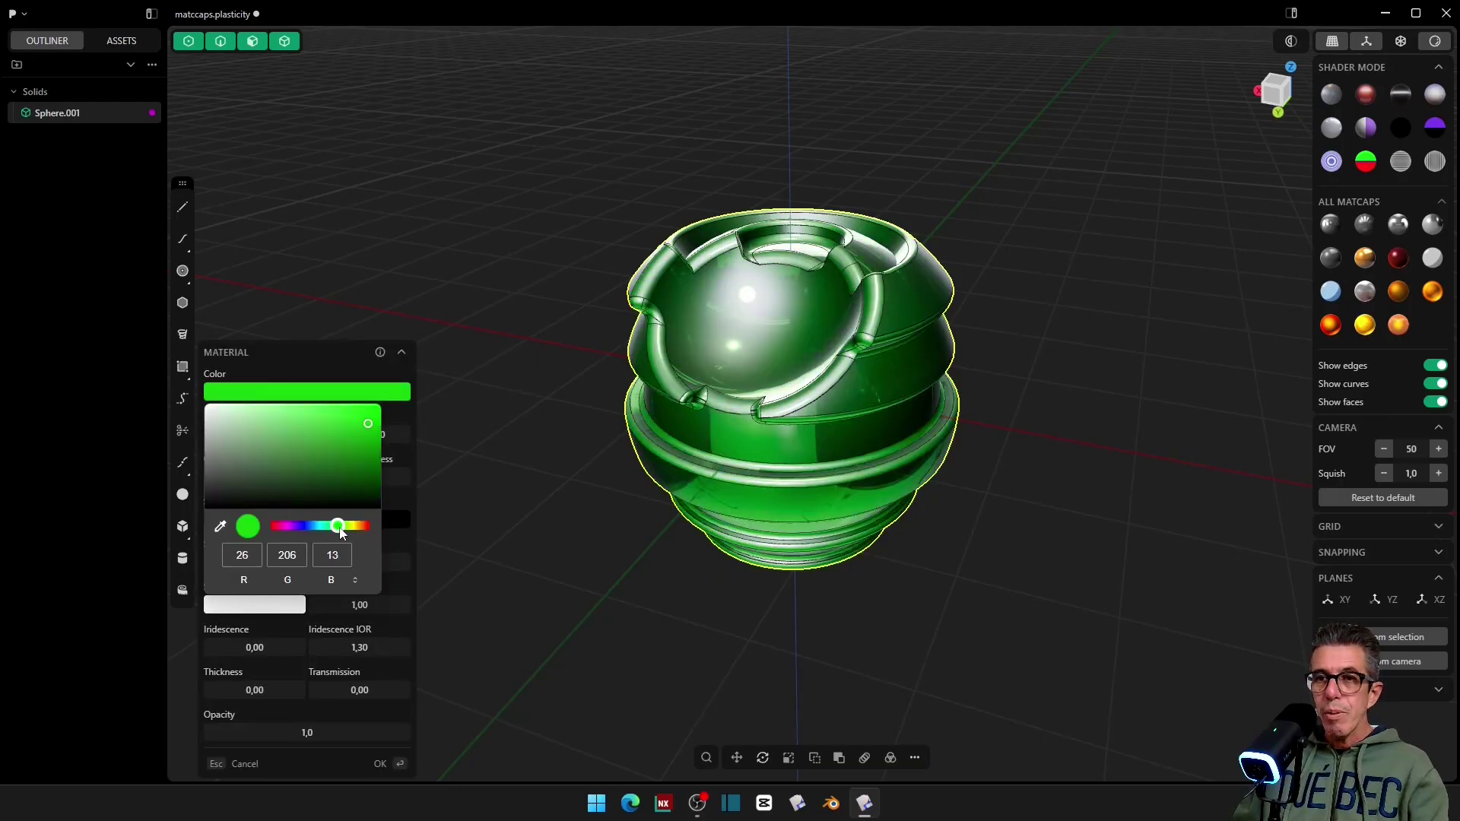
left_click(324, 376)
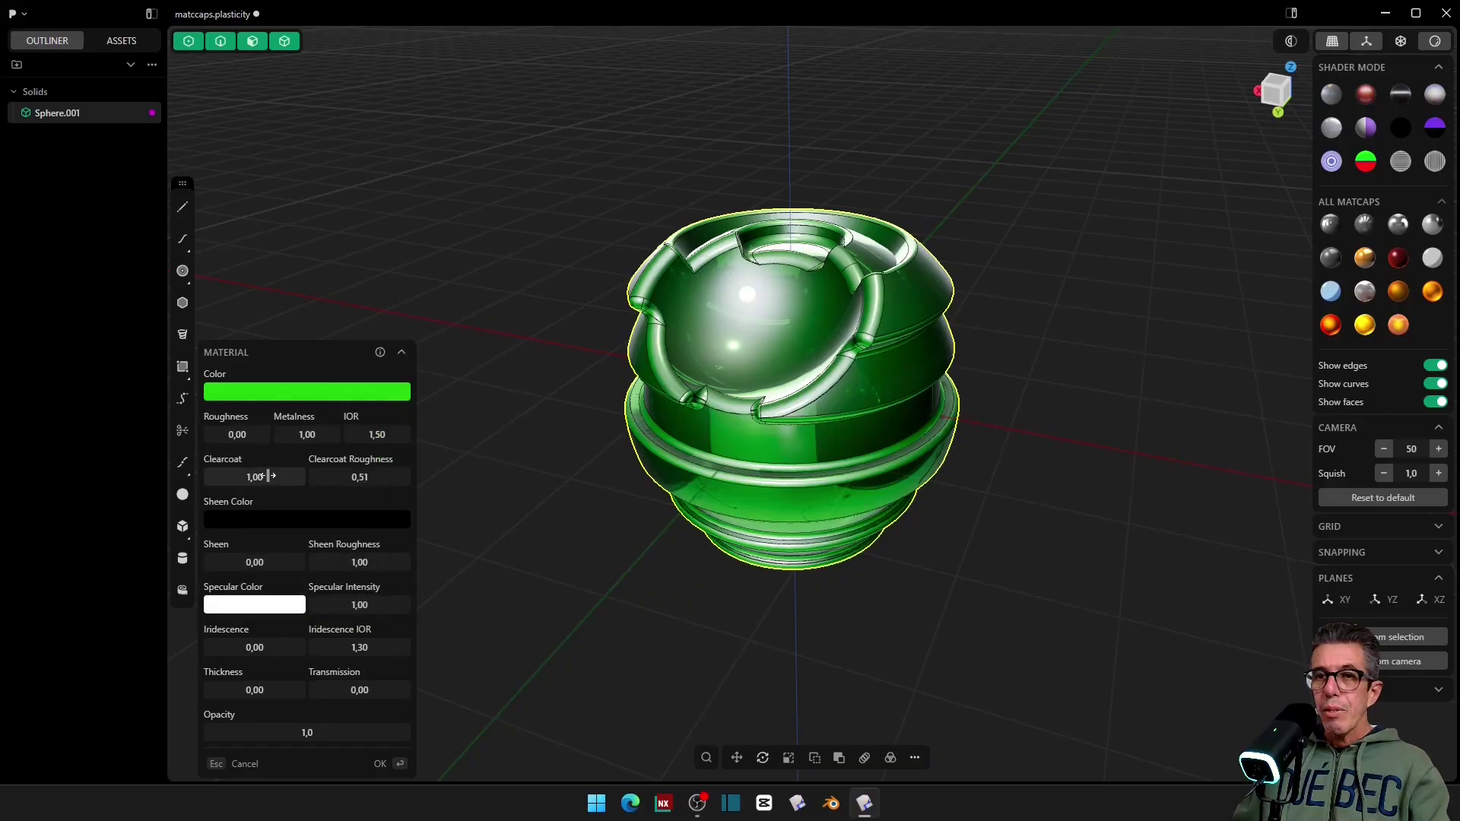
Step: Try the material with a metalness of 0, and set the metalness back to 1
left_click(238, 438)
key("Return")
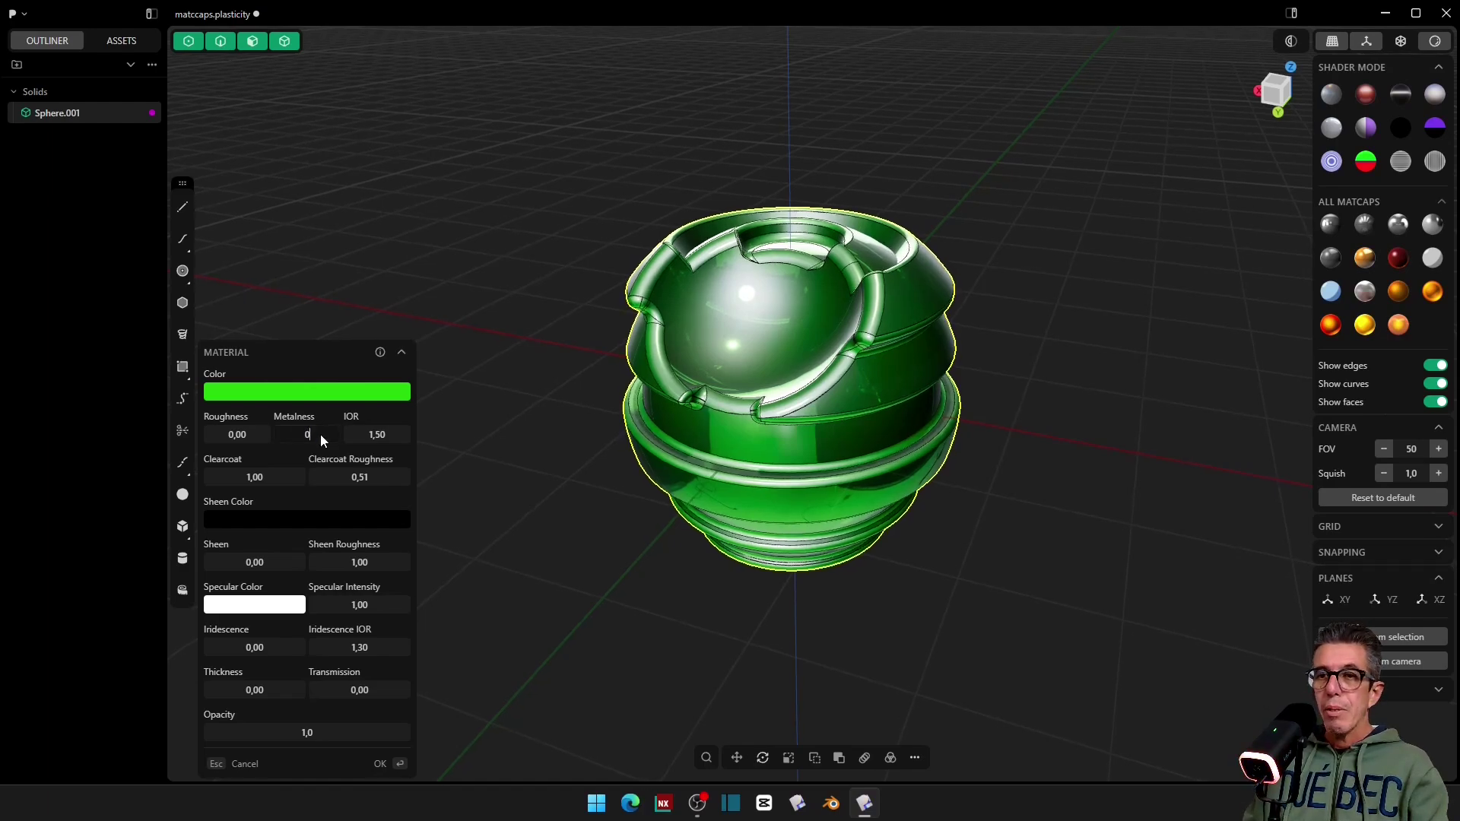
key("Return")
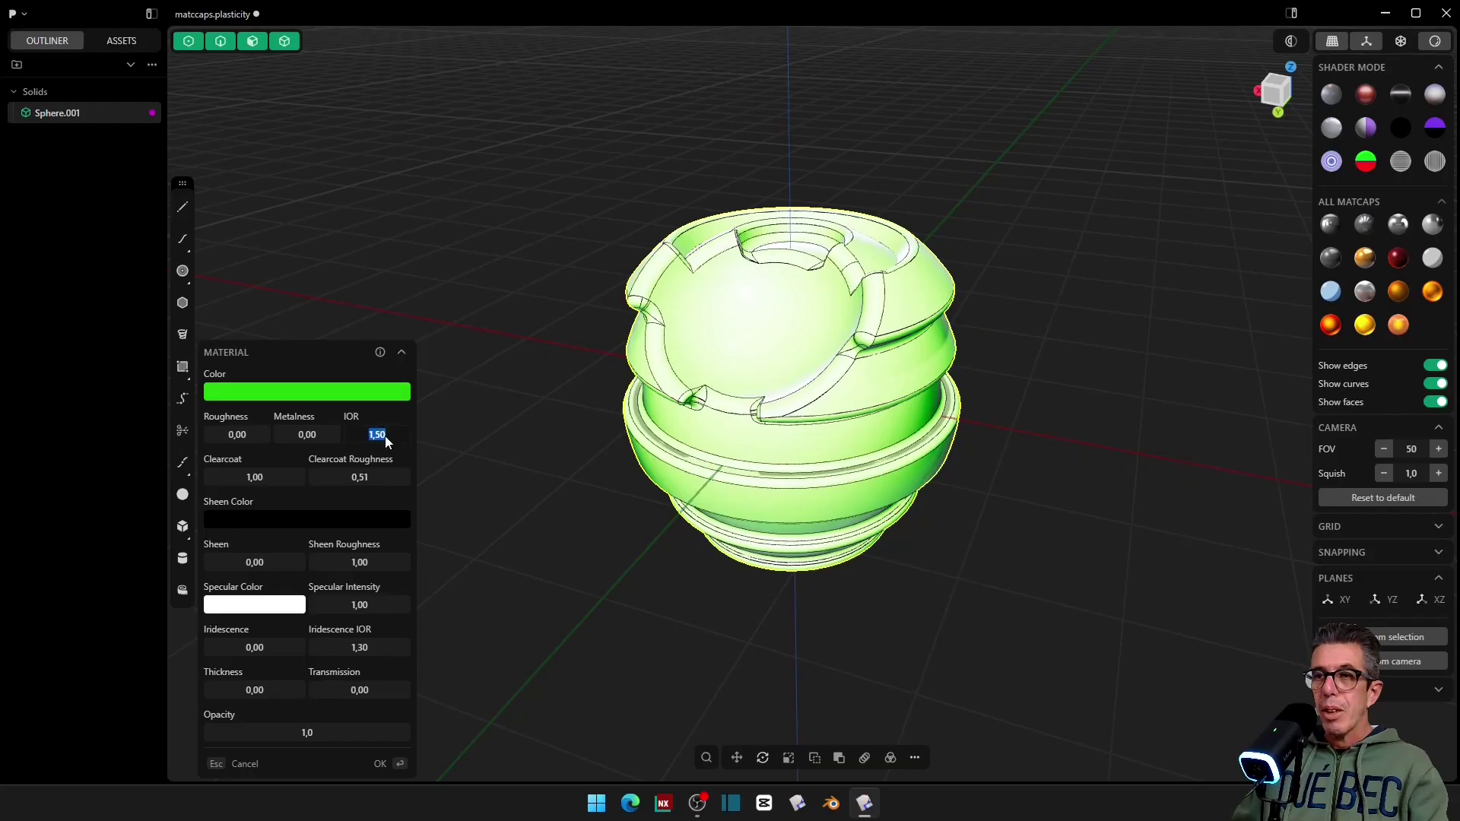
left_click(308, 435)
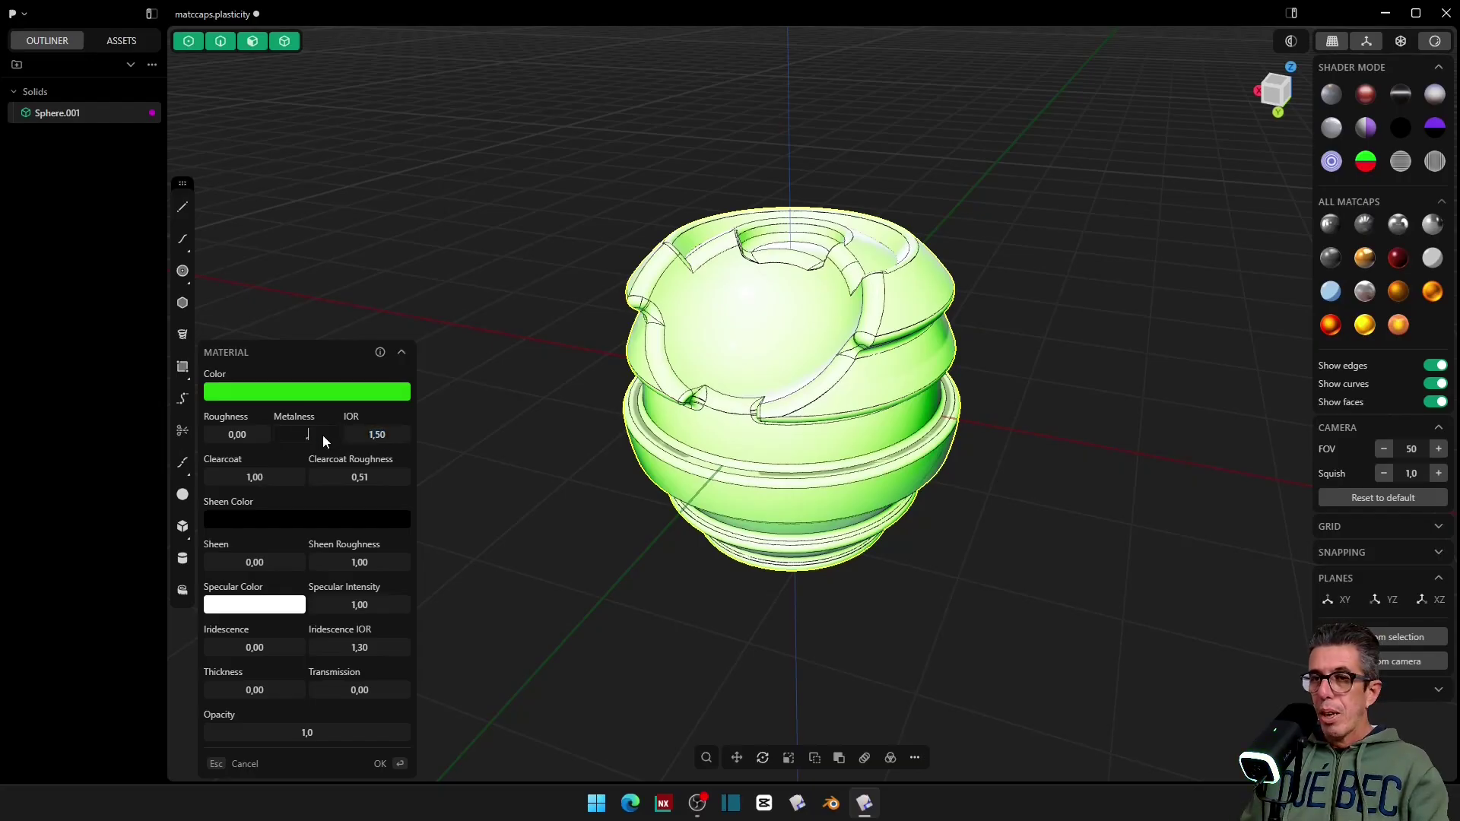
key("Return")
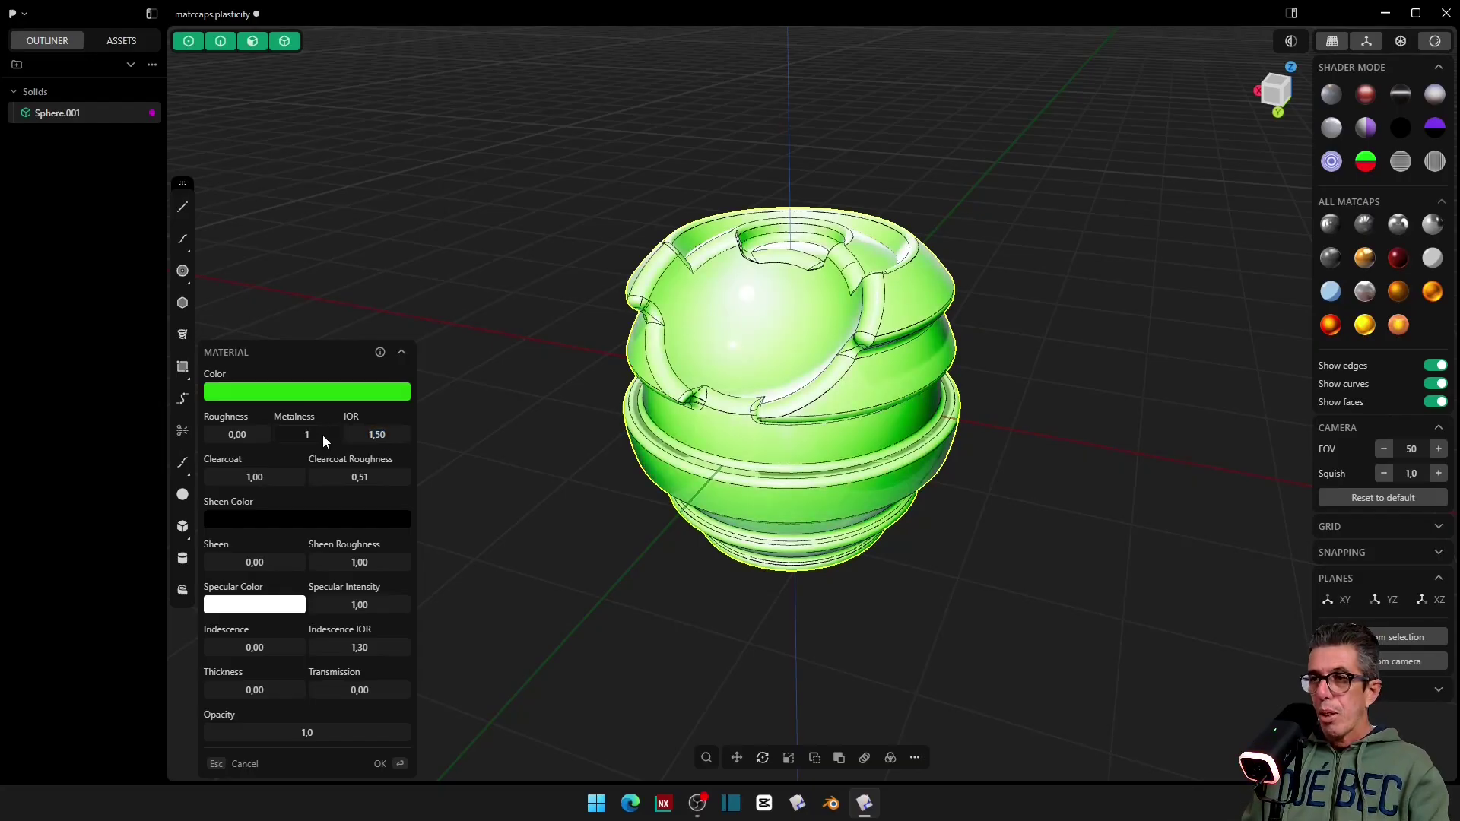
key("Return")
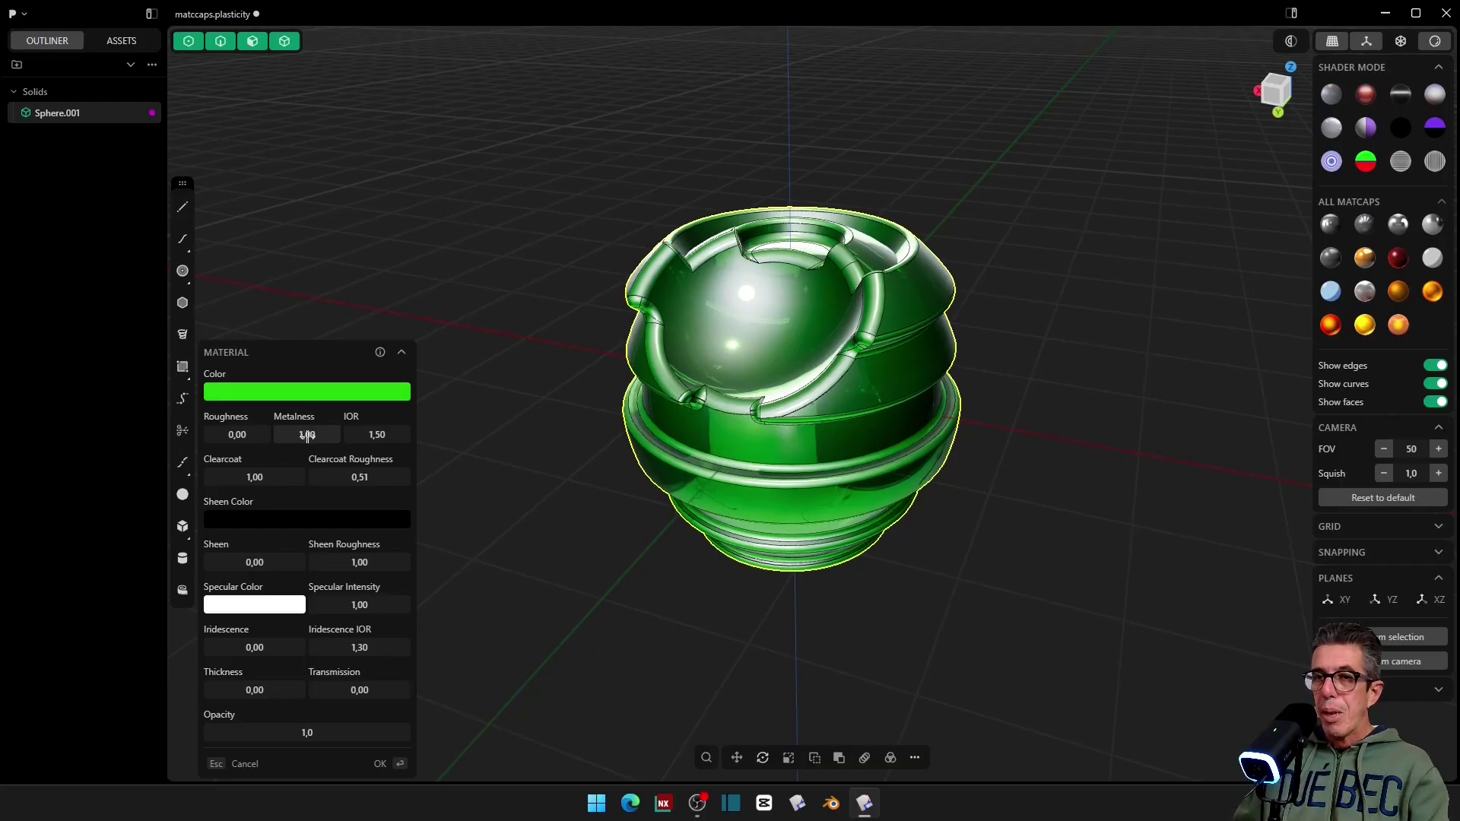
Step: Set the material's roughness to 0.3 and reduce it to 0.09
left_click(258, 435)
type(",3")
key("Return")
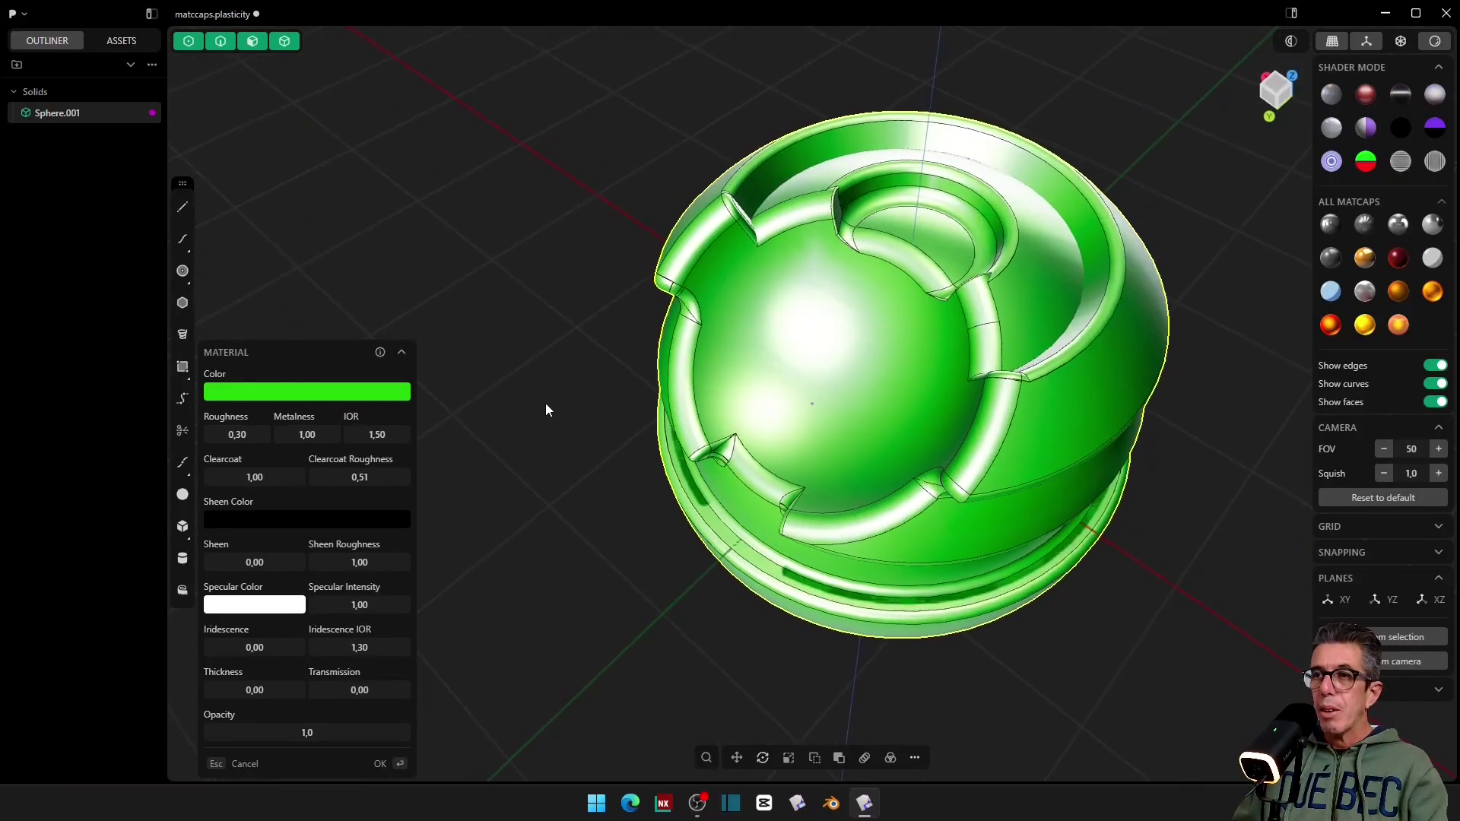
left_click_drag(229, 441, 215, 435)
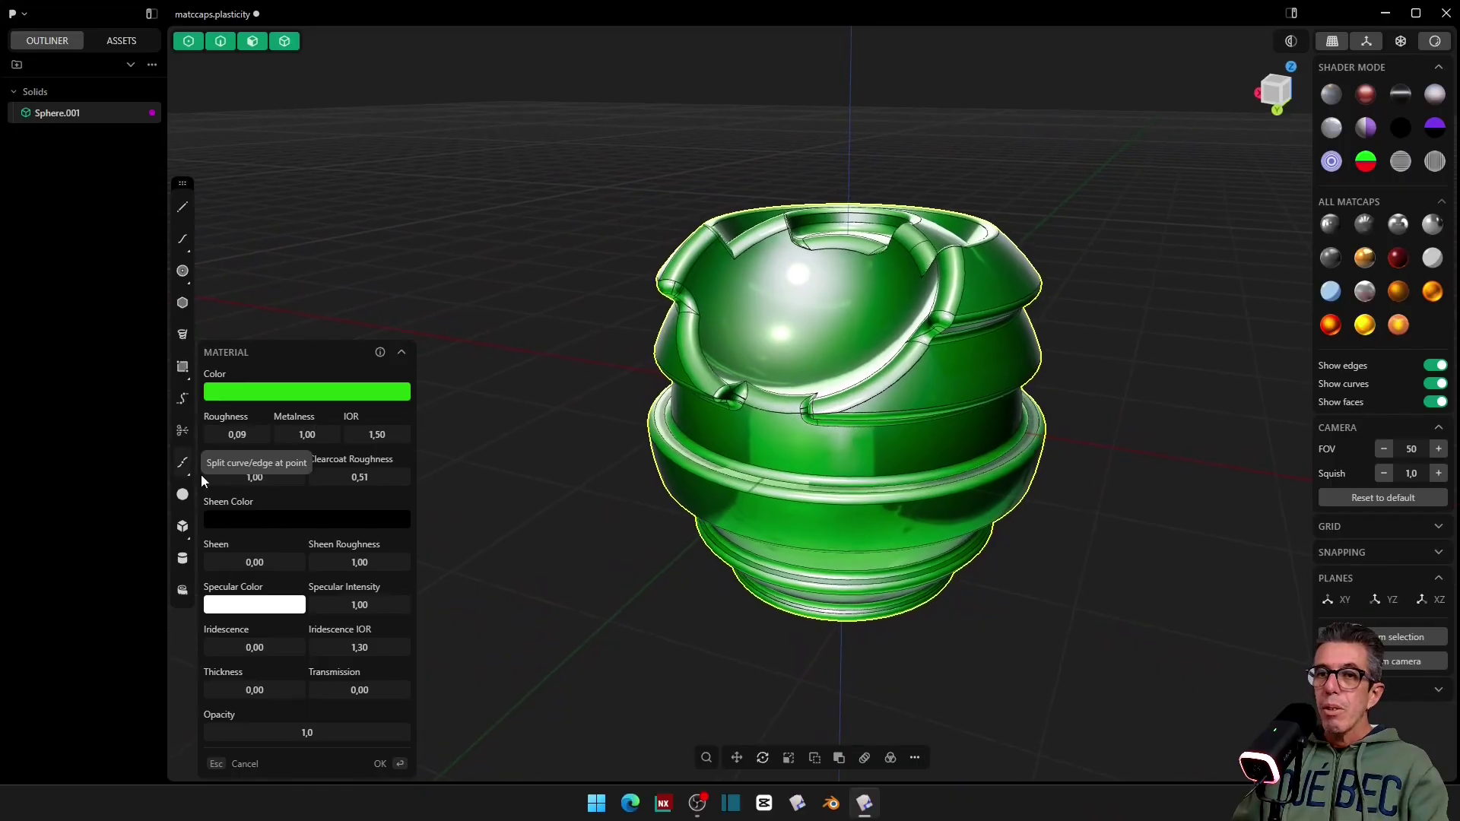
Step: Set the material's clearcoat and clearcoat roughness both to 0
left_click(272, 475)
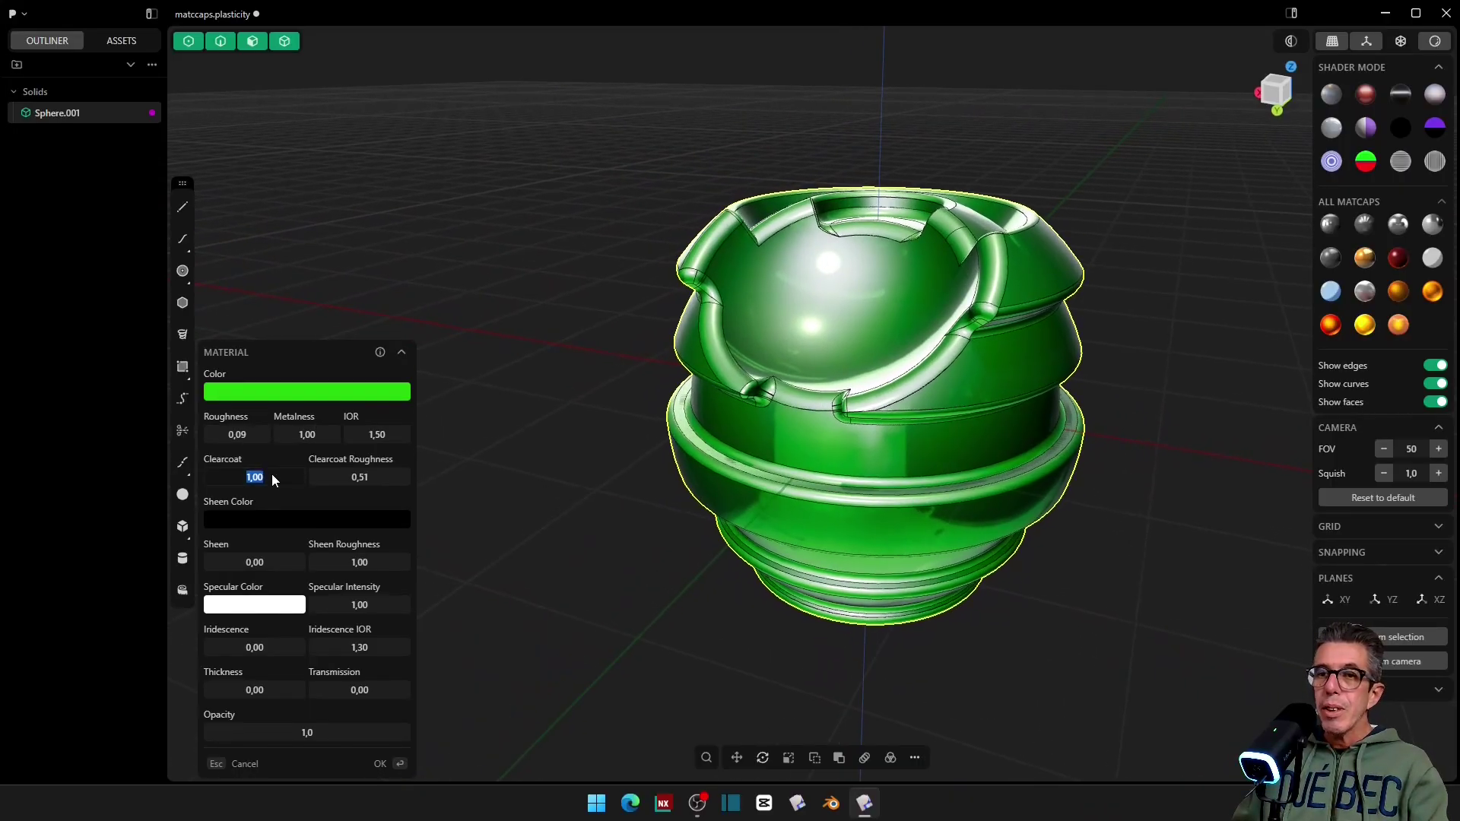
left_click(368, 485)
type("0")
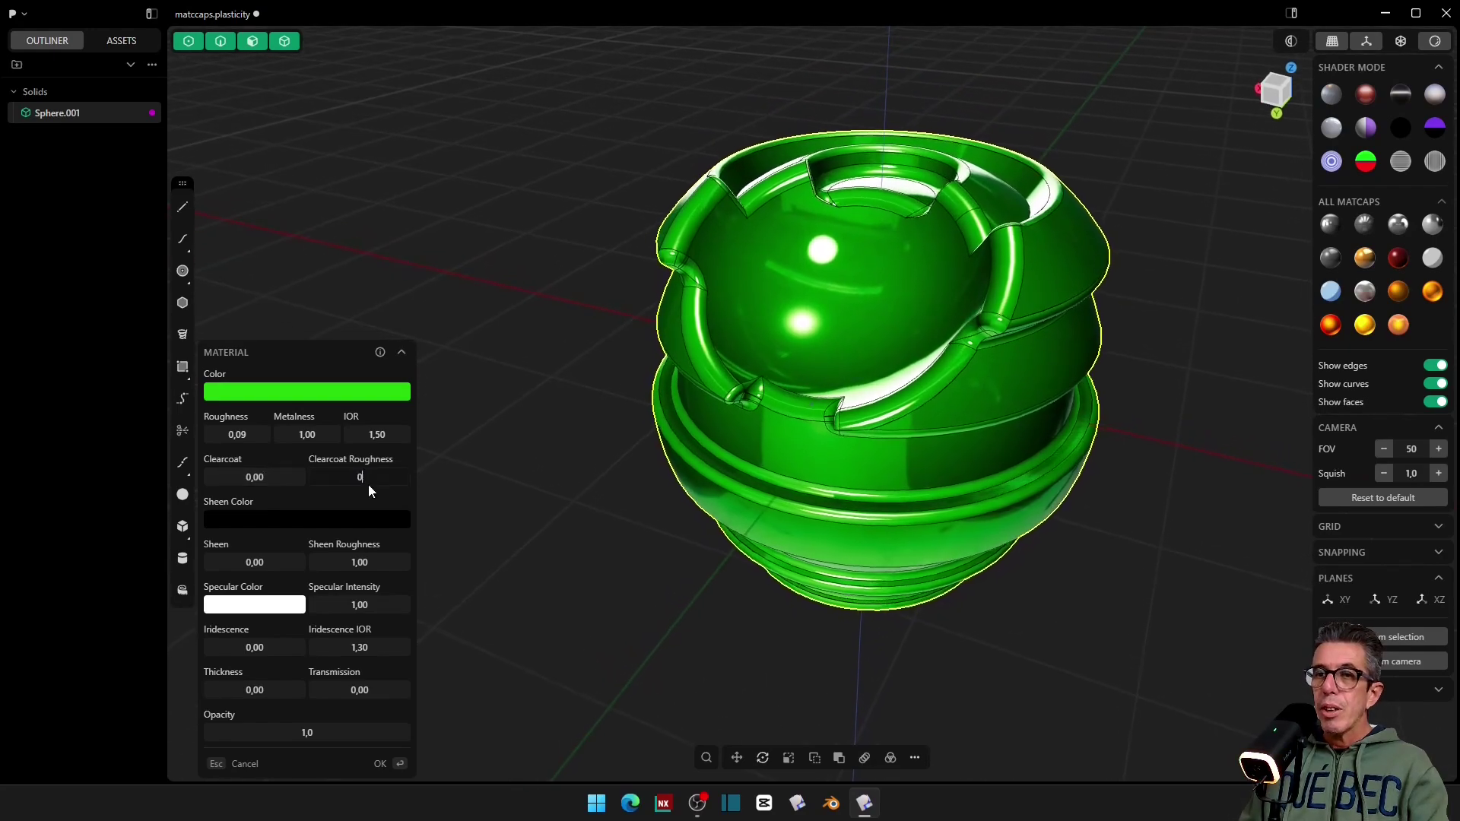
key("Return")
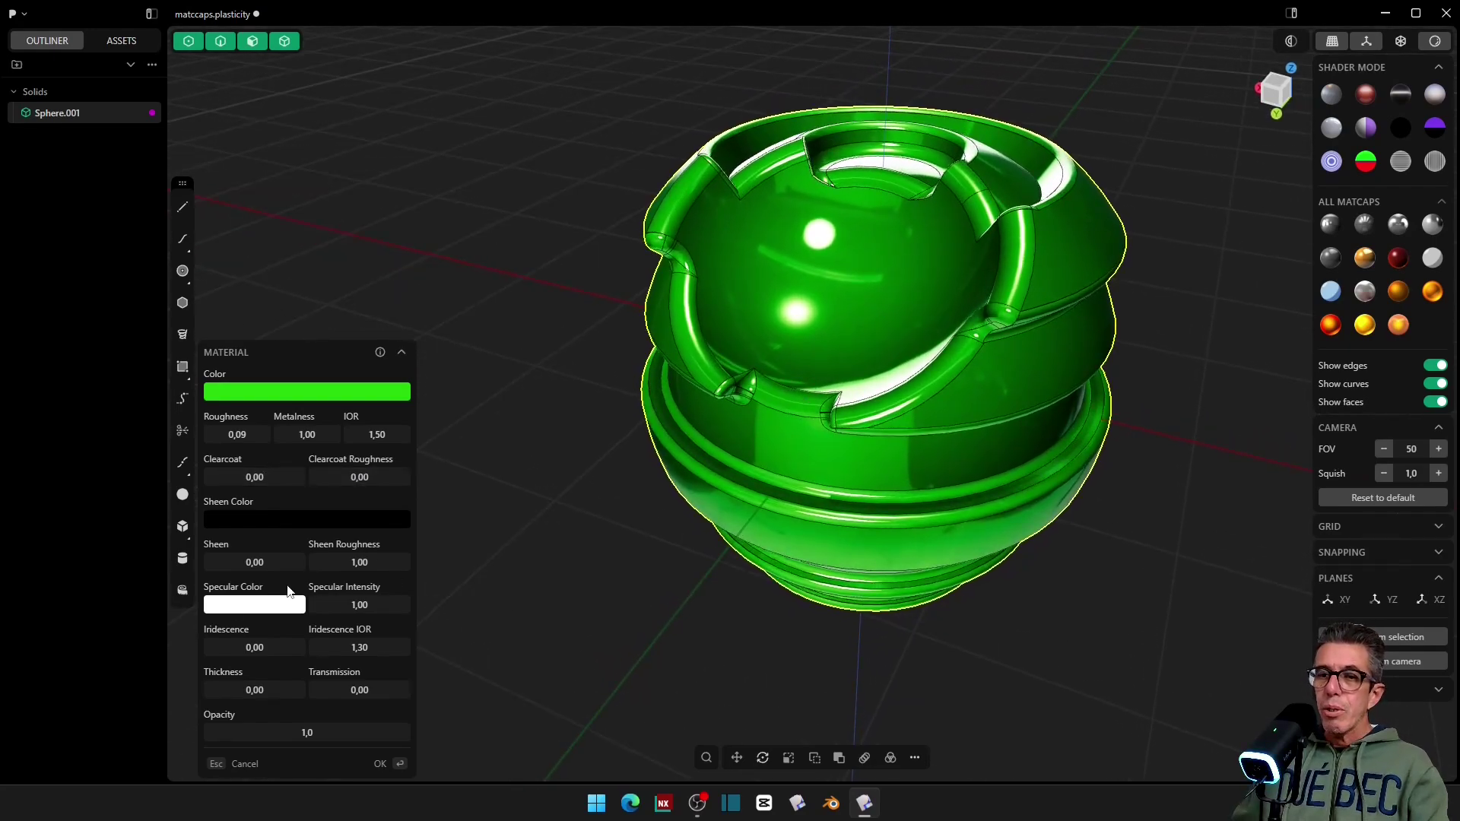
Step: Try a gray material color (RGB 79, 79, 79), return it to bright green, and apply the material
left_click(306, 391)
mouse_move(206, 479)
left_mouse_down()
mouse_move(218, 426)
mouse_move(204, 478)
left_mouse_up()
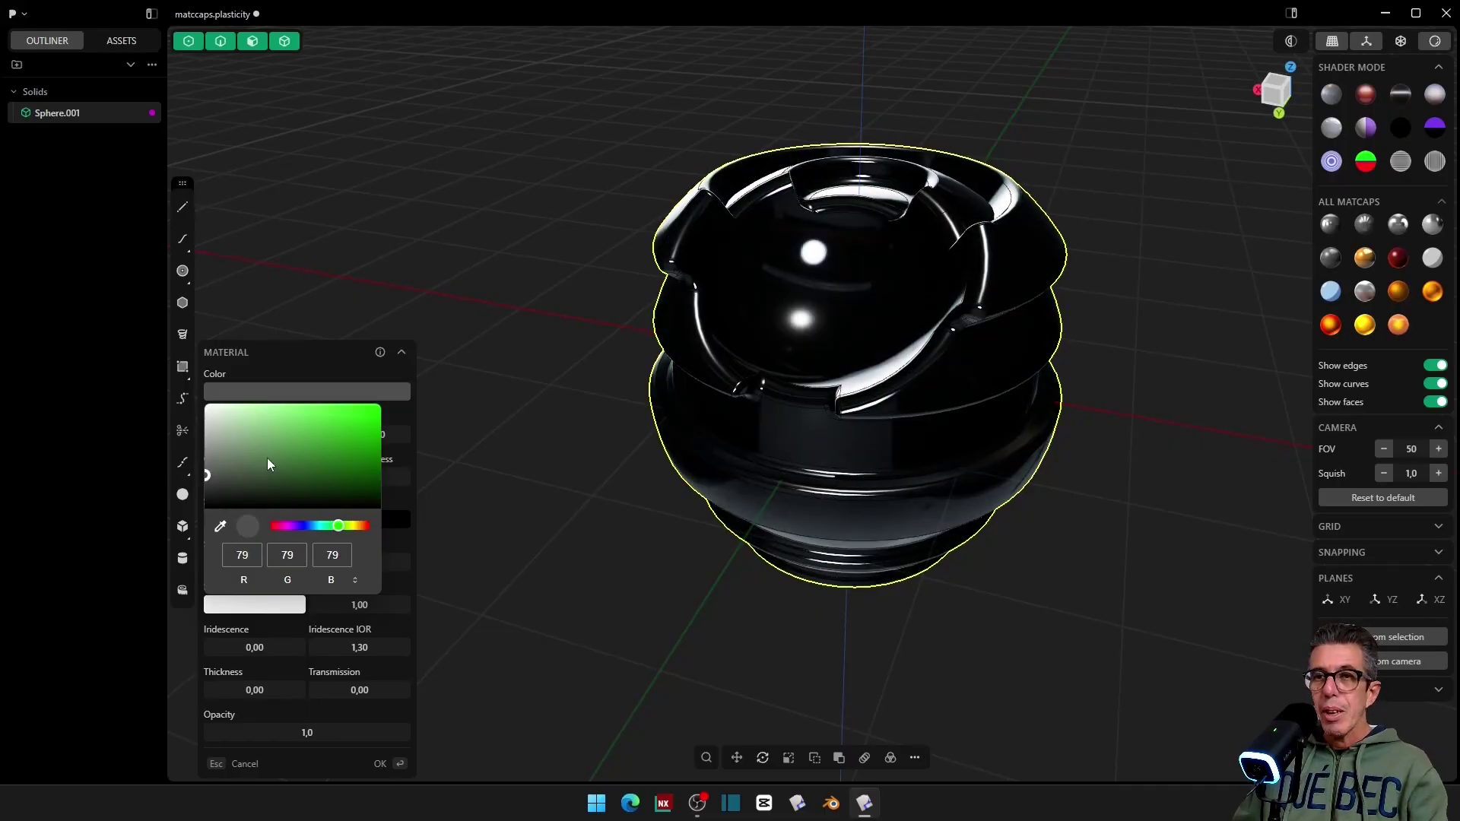
left_click_drag(267, 464, 369, 423)
left_click(593, 451)
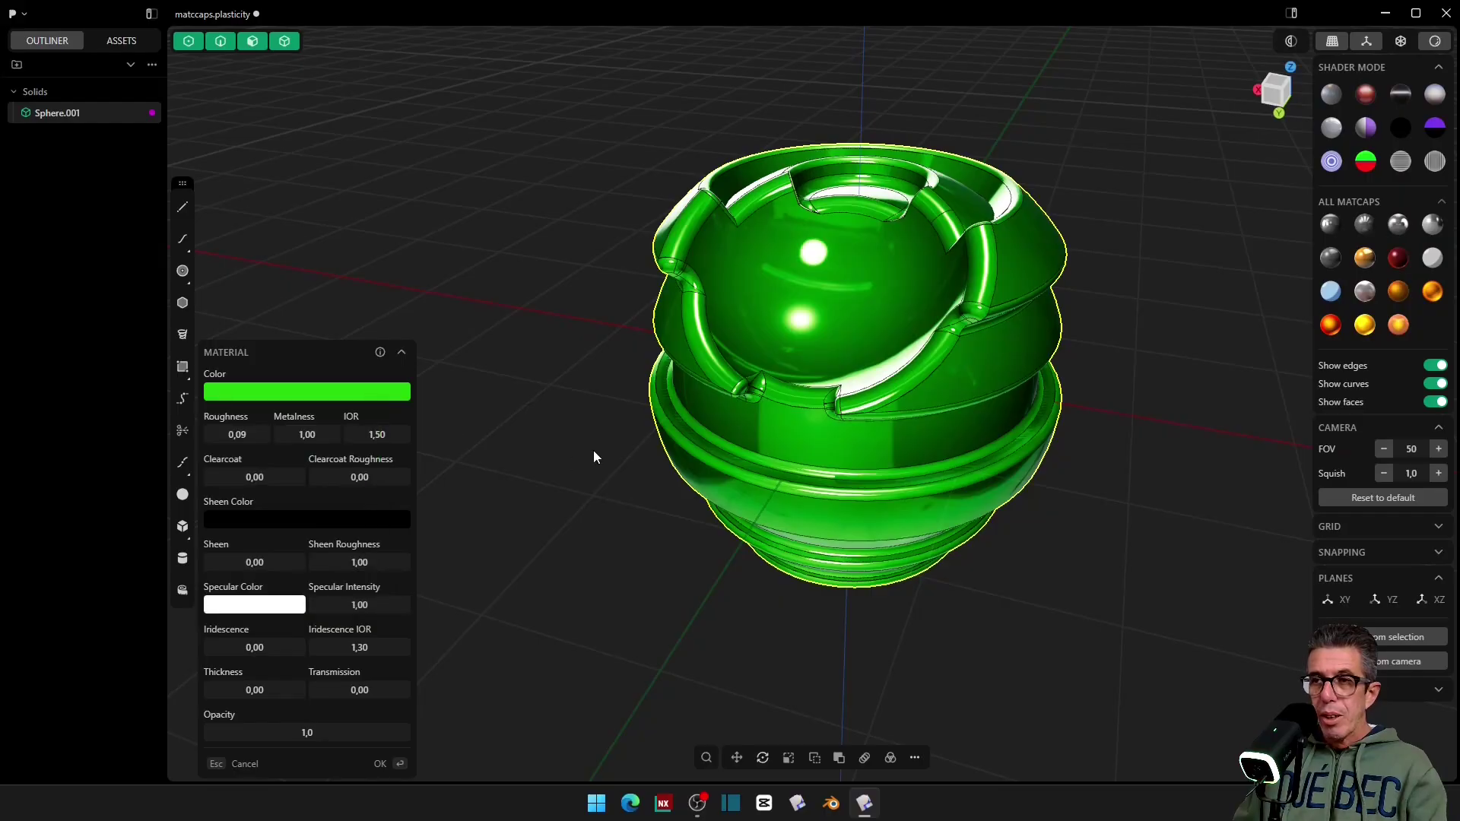
left_click(388, 764)
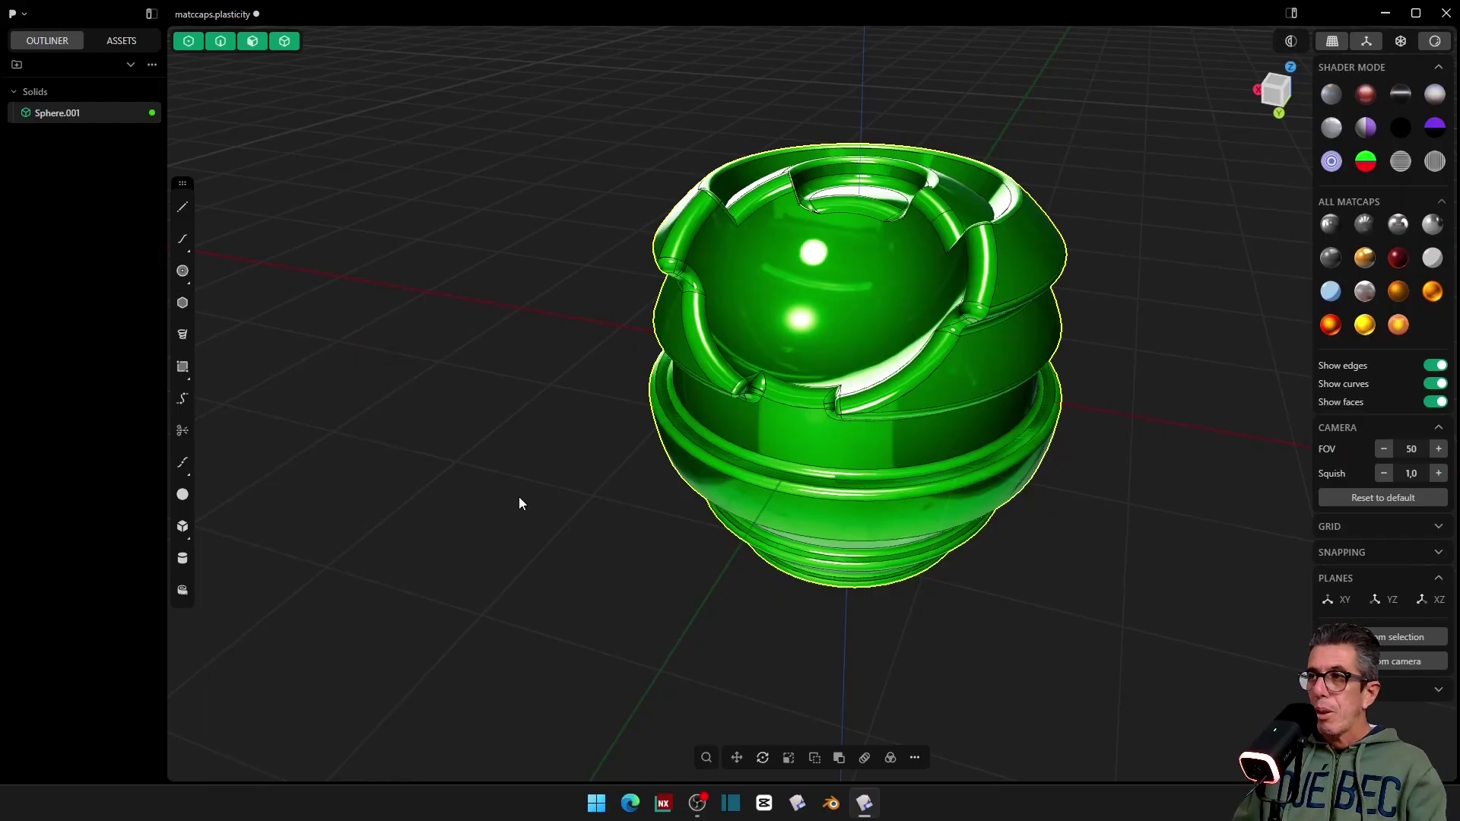
Step: Create a new document
left_click(13, 13)
left_click(25, 60)
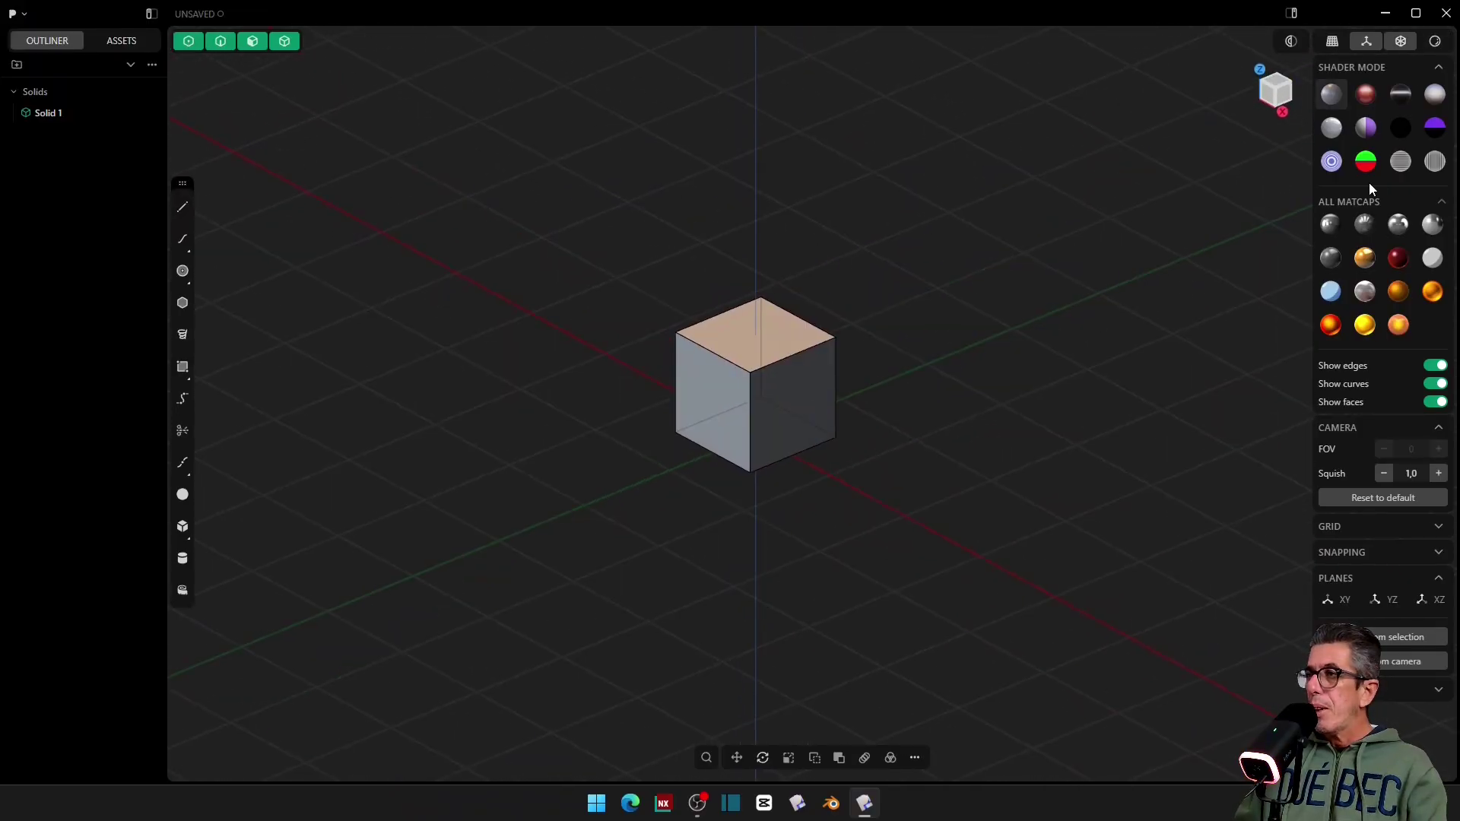
Step: Collapse the shader mode and camera settings, expand the grid settings, and enable Snap to grid with the Line tool active
left_click(1442, 69)
left_click(1441, 95)
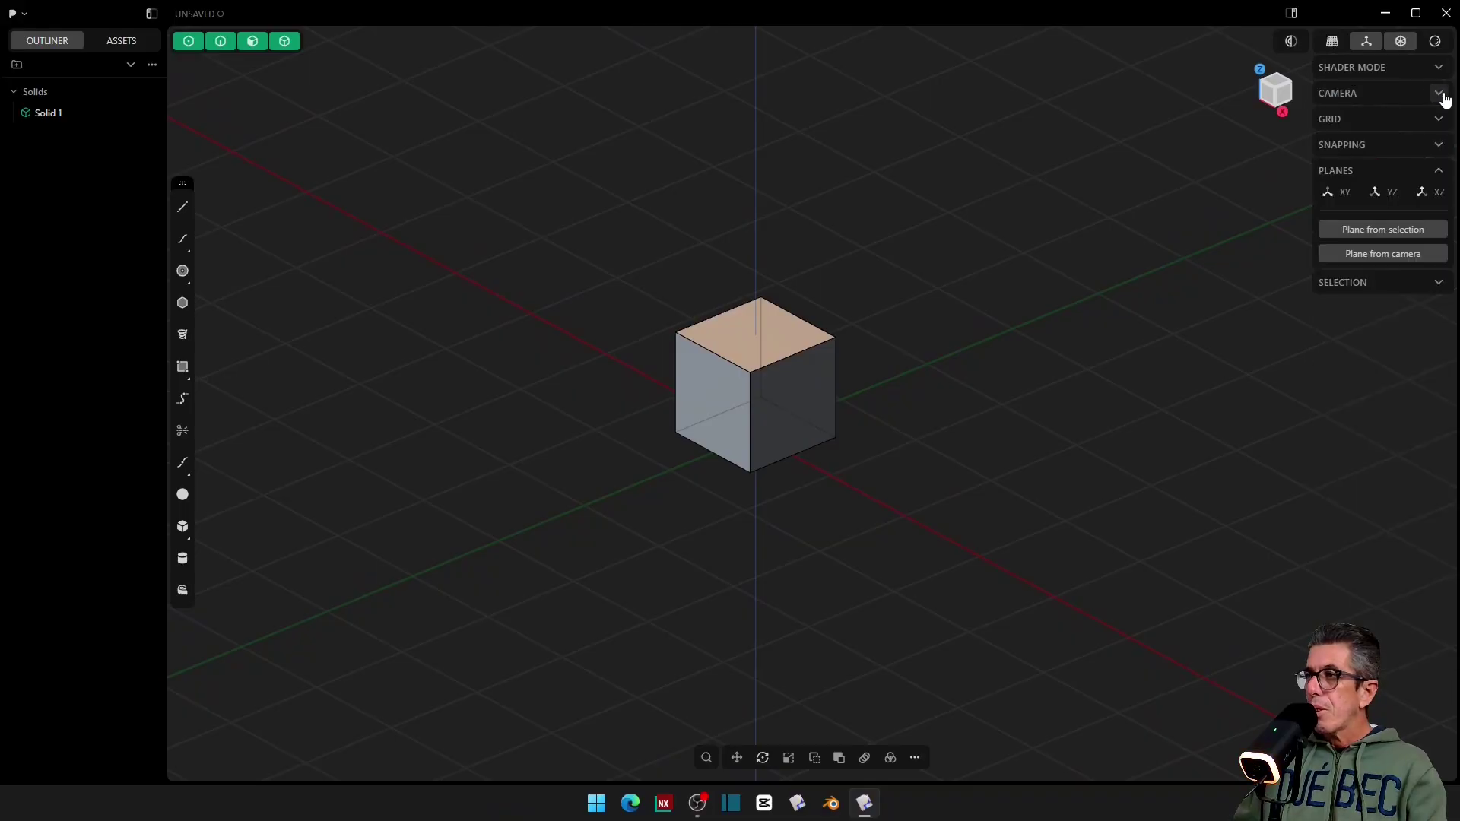
left_click(1440, 120)
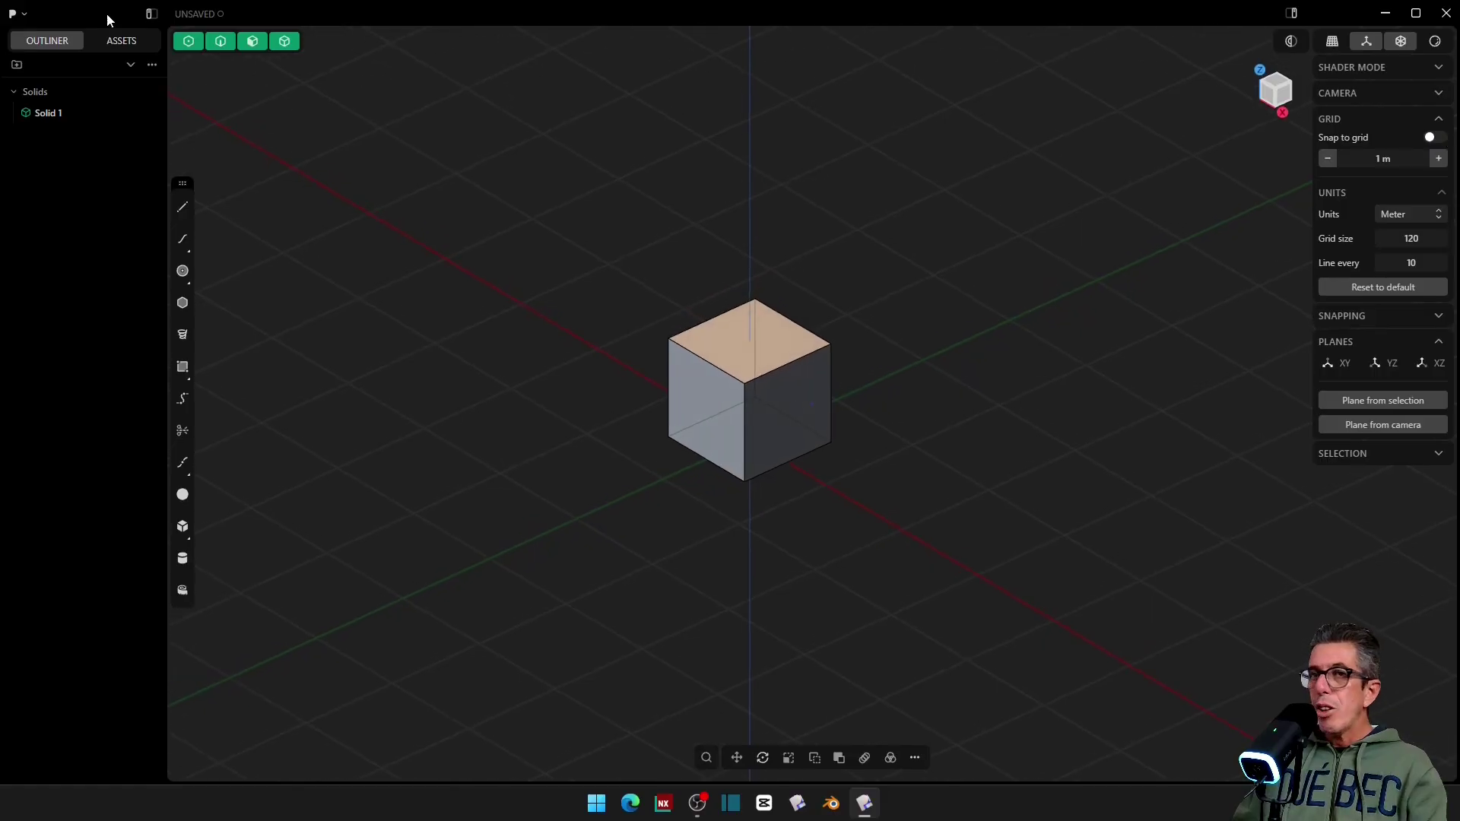
left_click(182, 207)
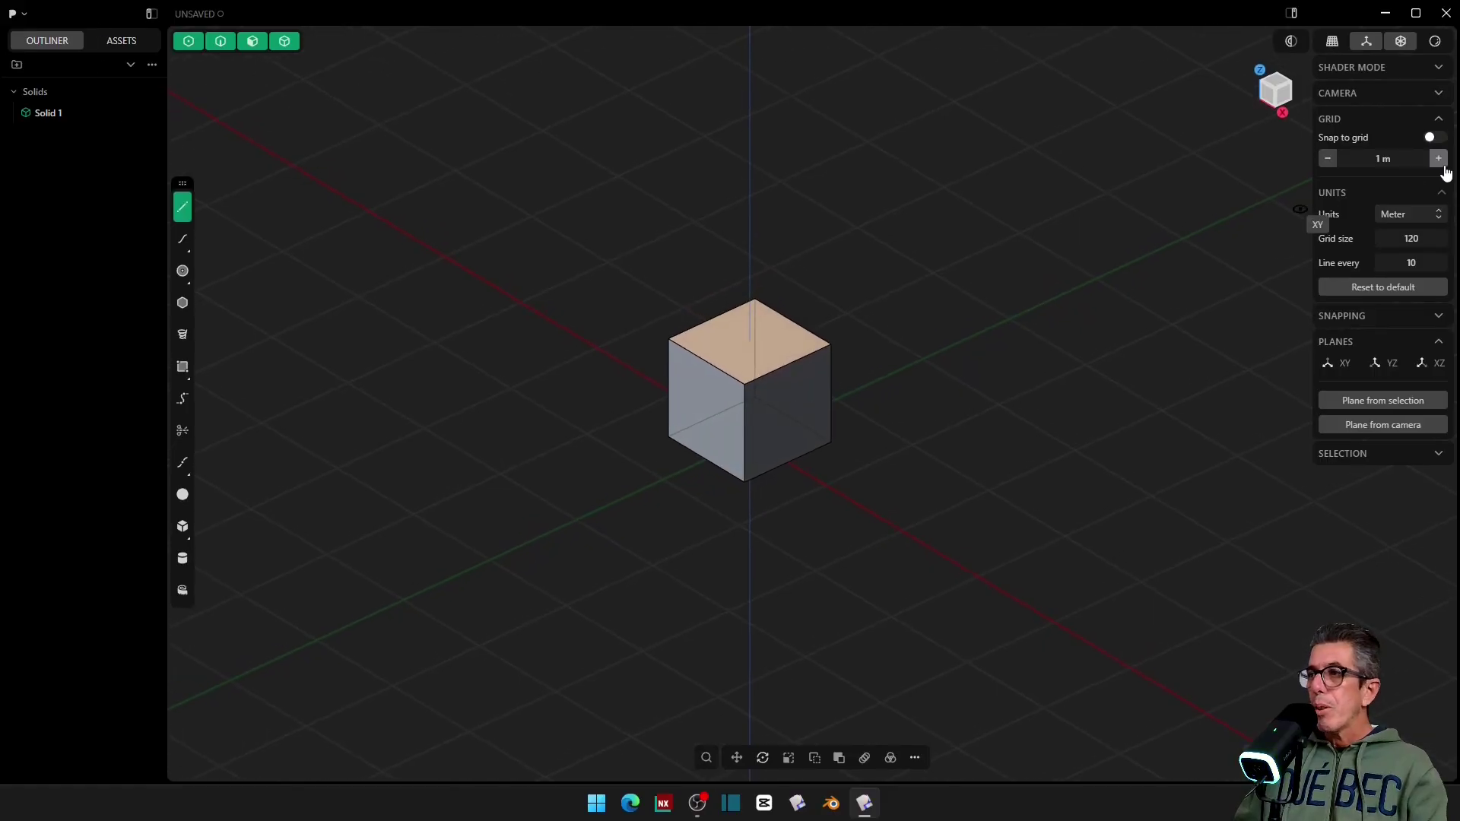
left_click(1435, 137)
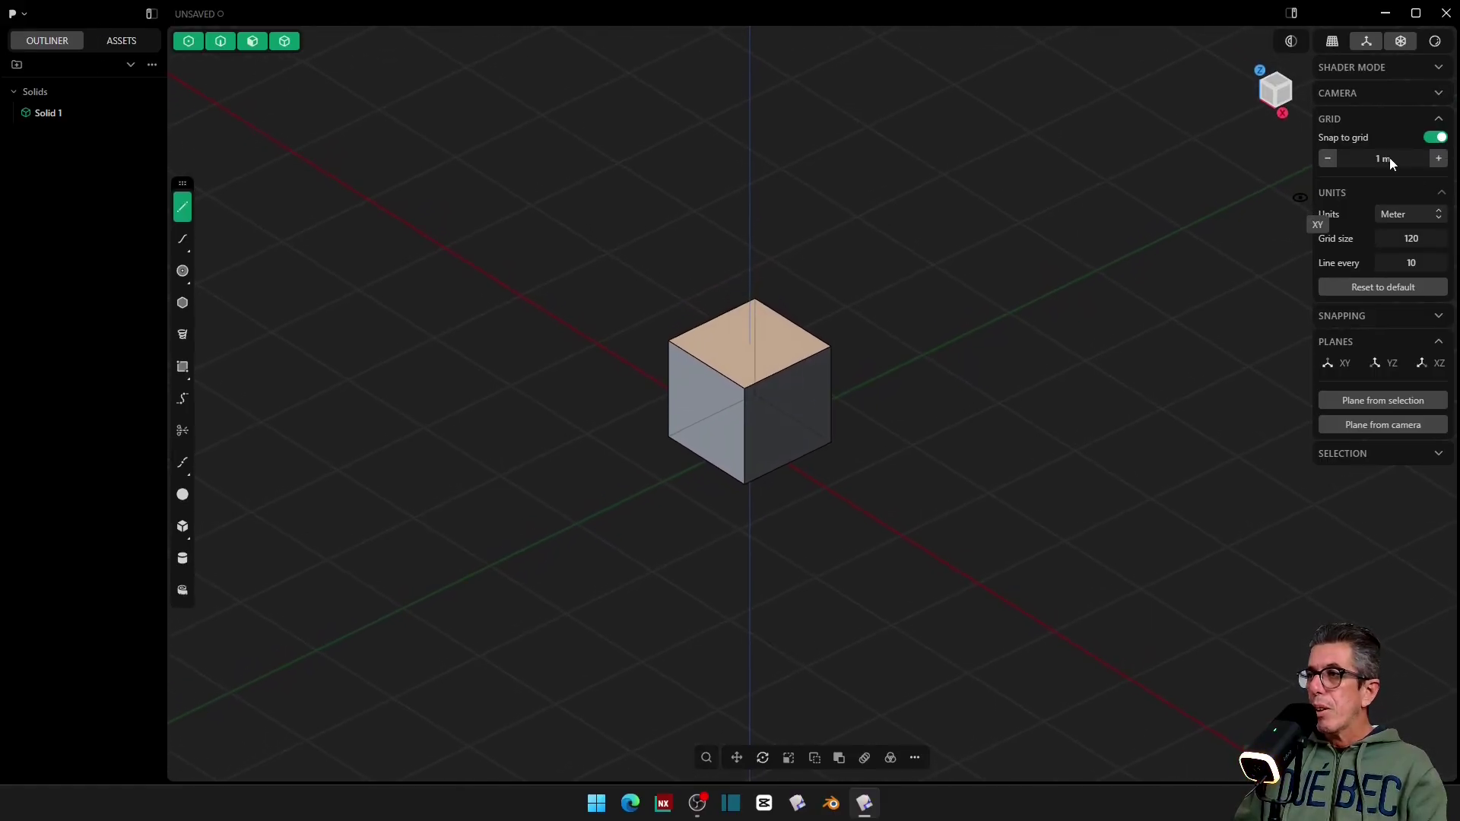
Step: Draw an open polyline on the ground plane beside the cube, snapping its corners to the 1 m grid
left_click(935, 258)
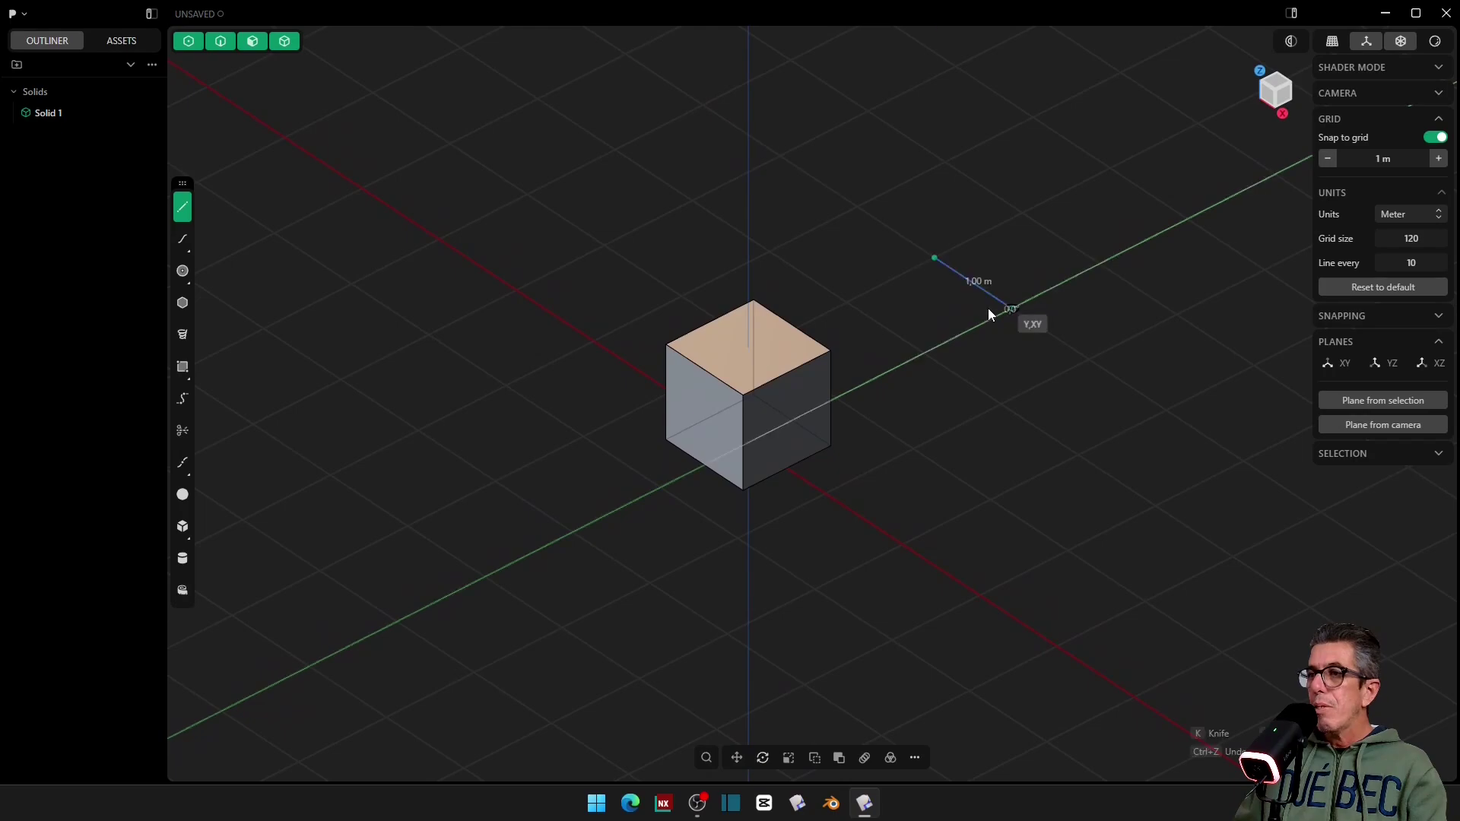
left_click(1003, 309)
left_click(1099, 264)
left_click(1022, 213)
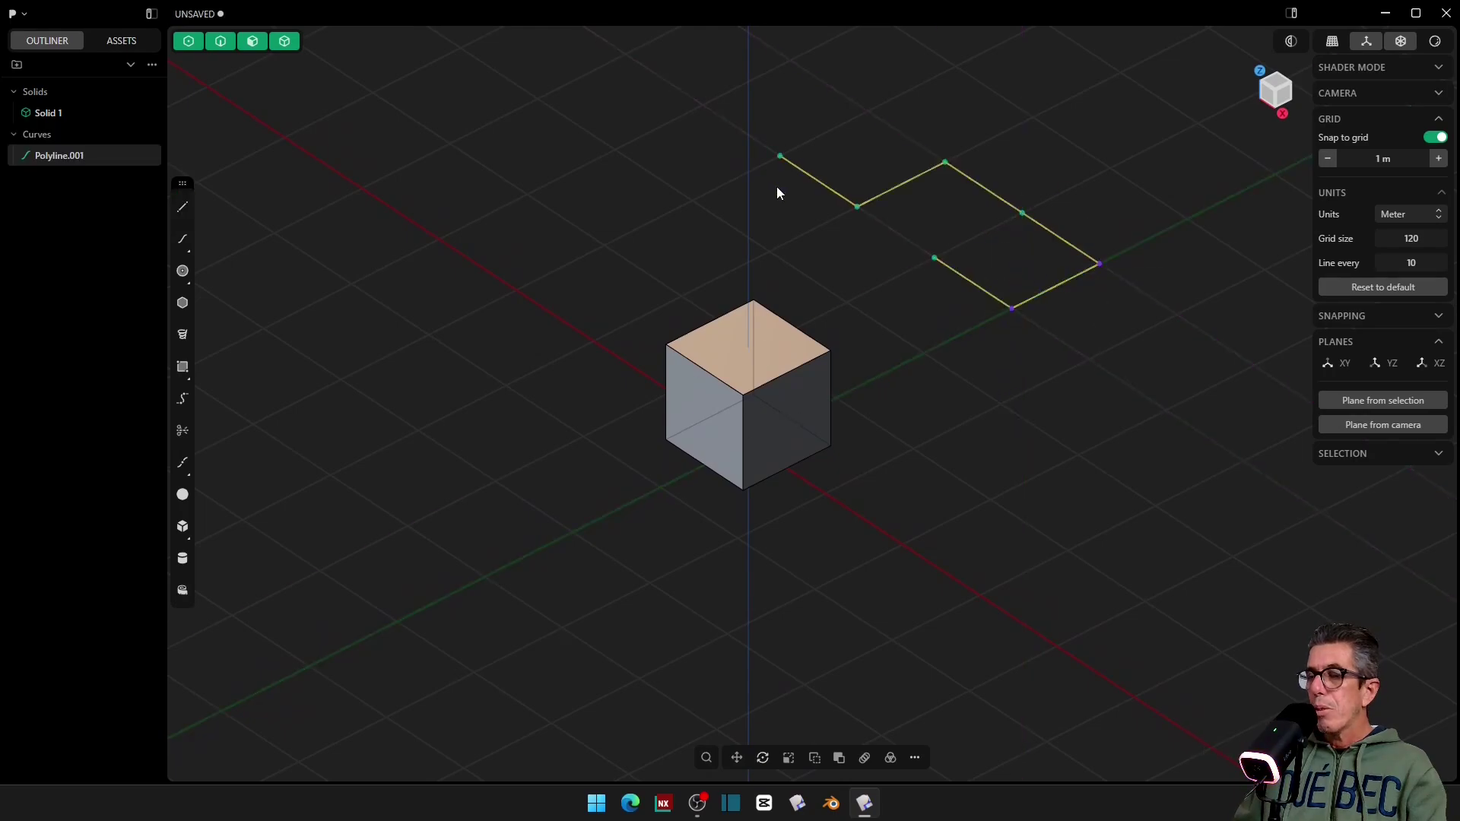
scroll(841, 196, "up", 2)
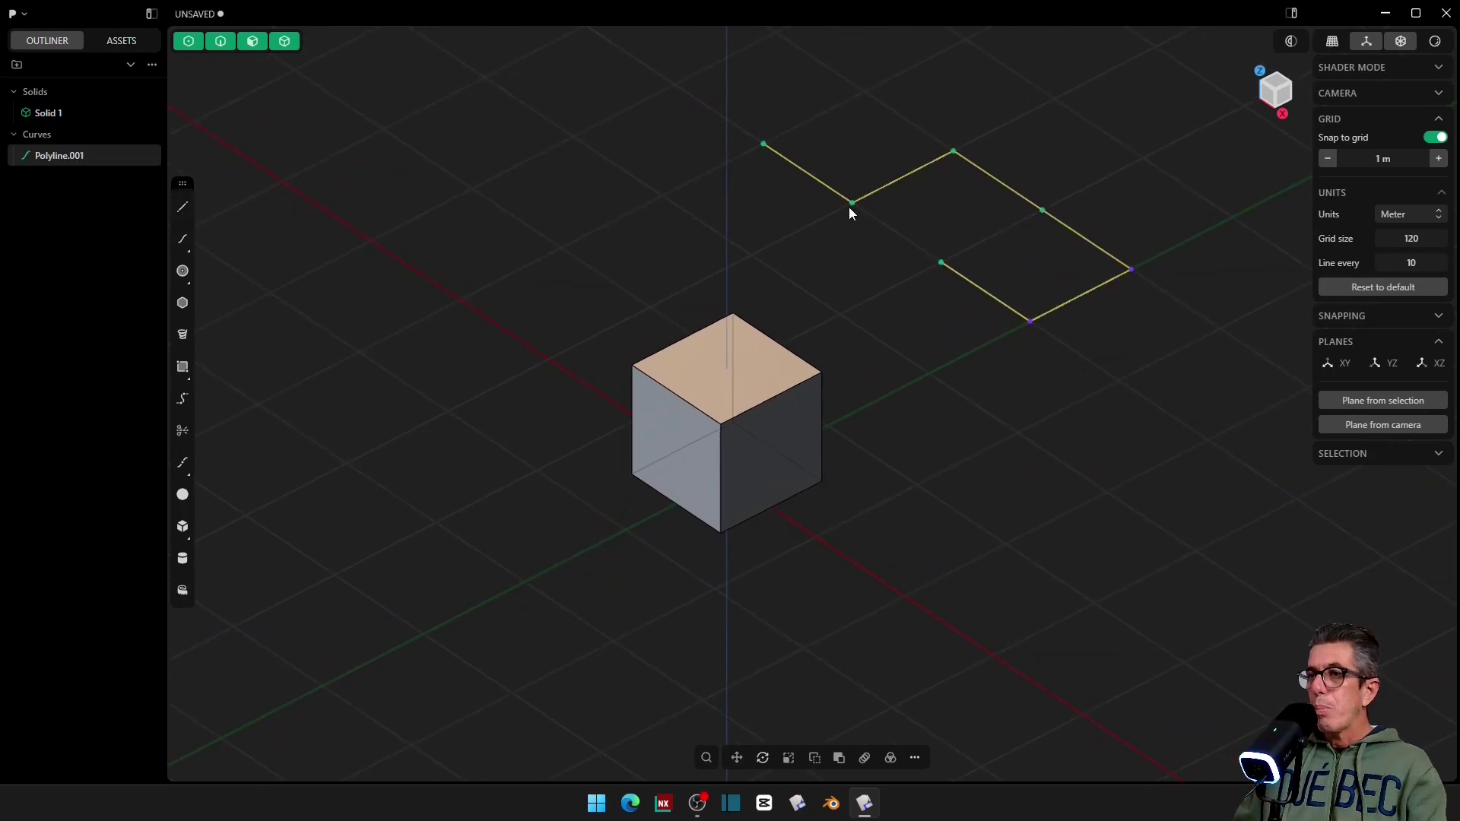
Step: Make only control points selectable and try moving the polyline's free end point in 1 m grid increments
left_click(189, 41)
left_click_drag(670, 117, 1305, 583)
key("g")
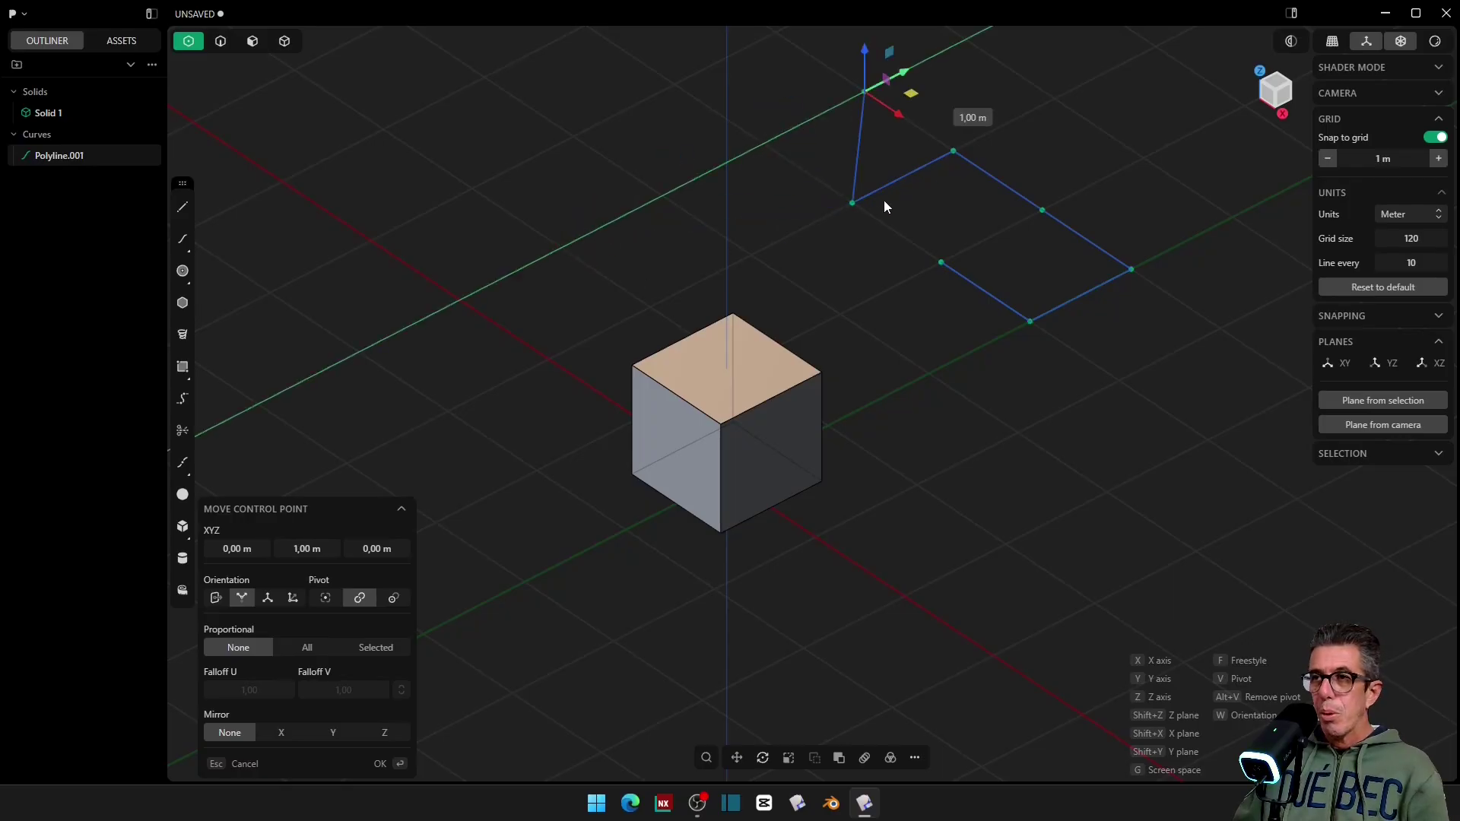
Step: Turn off Snap to grid and freestyle-move the polyline's end point onto the cube's rear top corner
left_click(1436, 137)
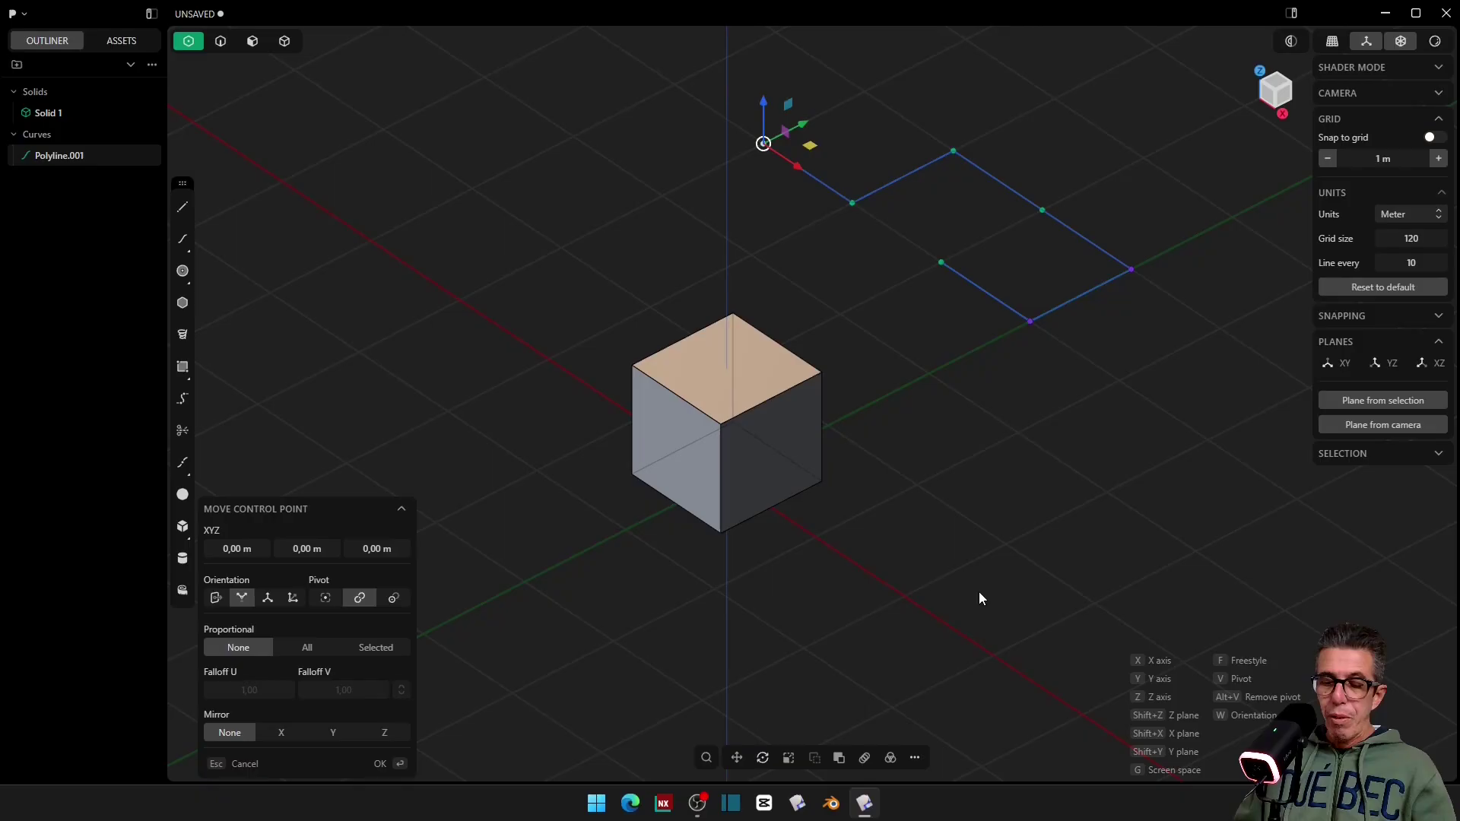
key("f")
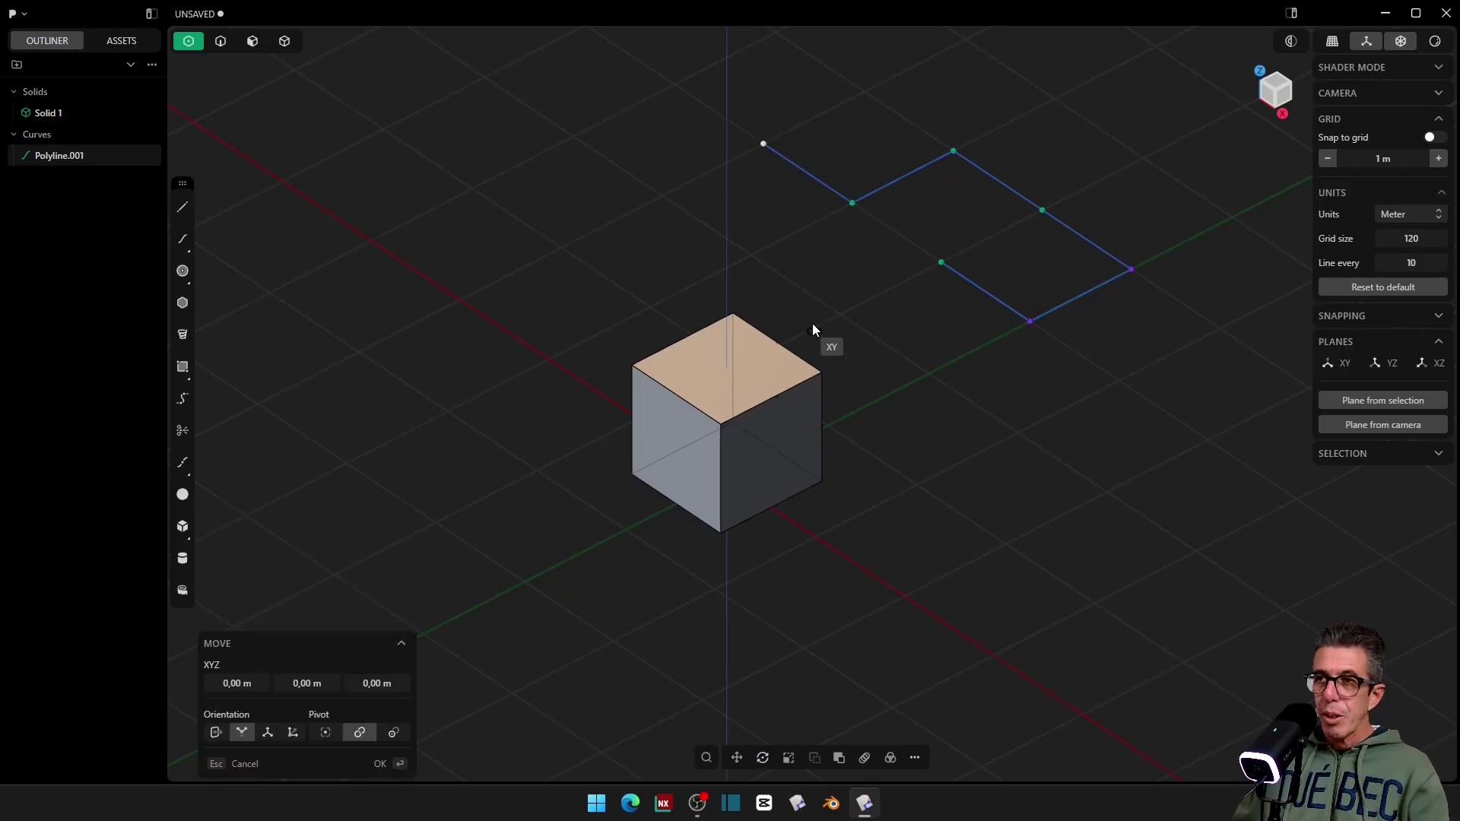
left_click(764, 145)
left_click(732, 312)
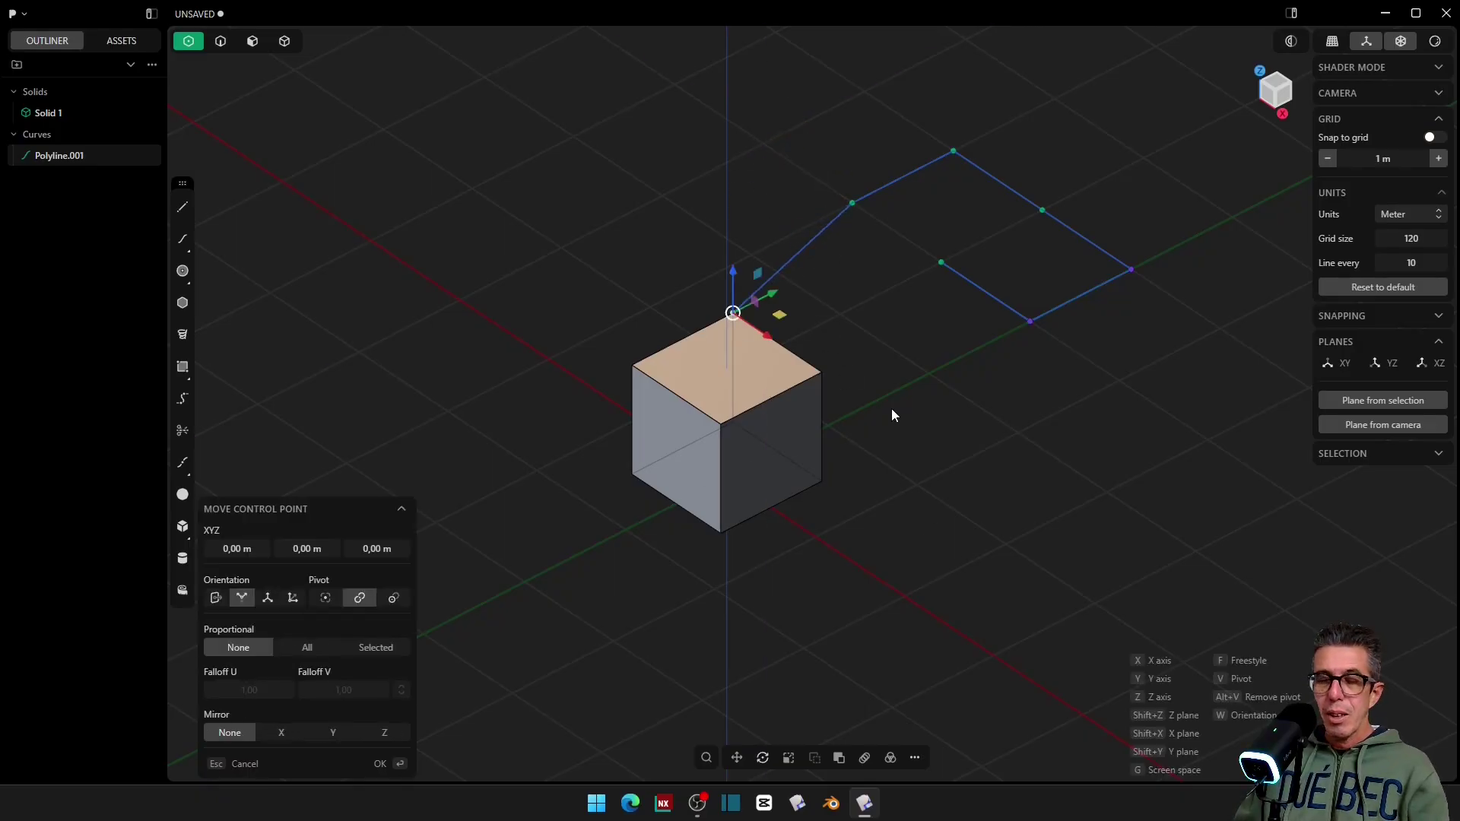
Step: Move the polyline's other end point onto the adjacent top corner of the cube, an offset of 1.50, -2.50, 1.00 m
left_click(891, 415)
left_click(940, 278)
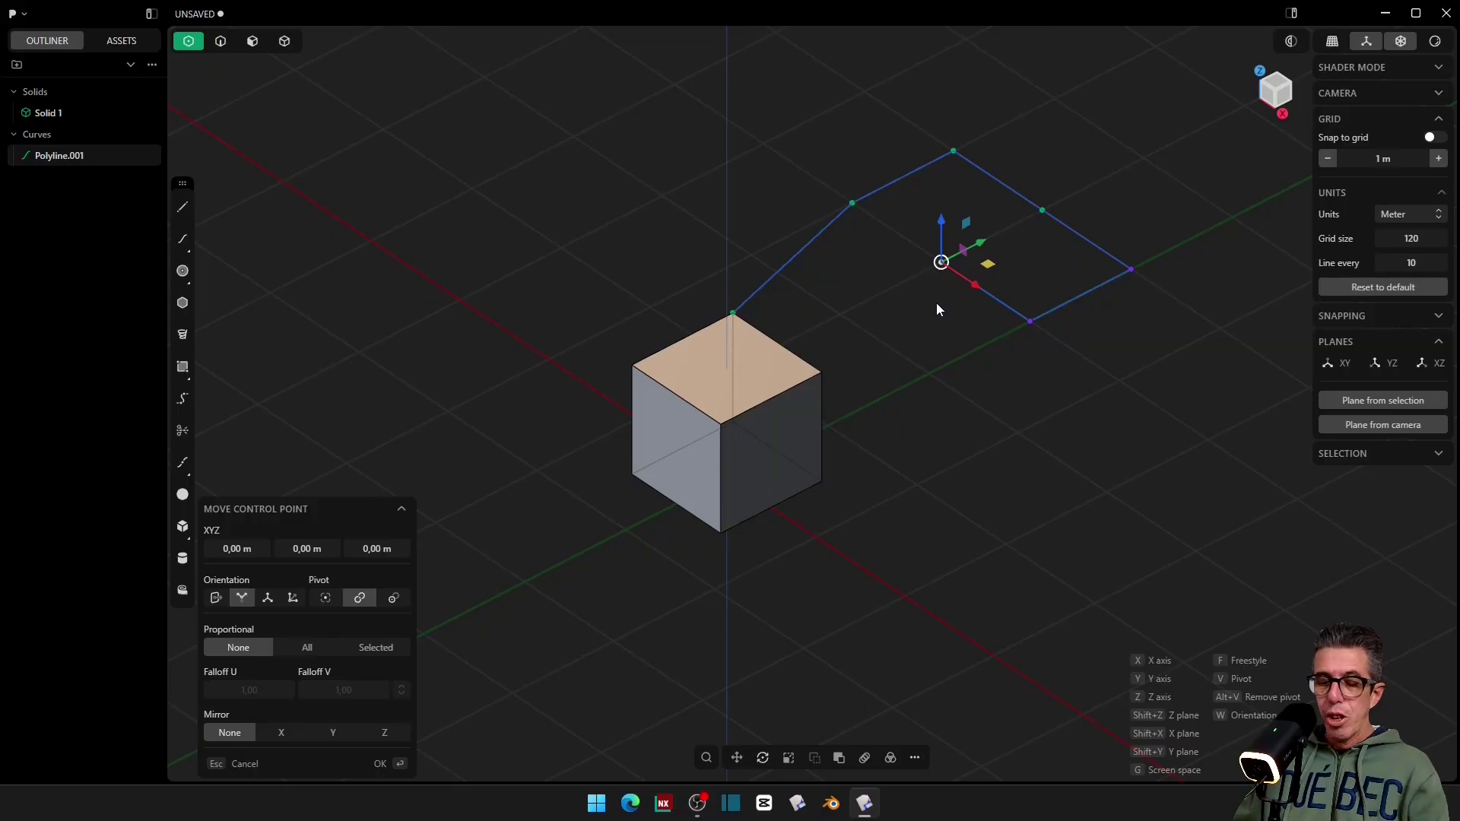
left_click_drag(941, 262, 824, 378)
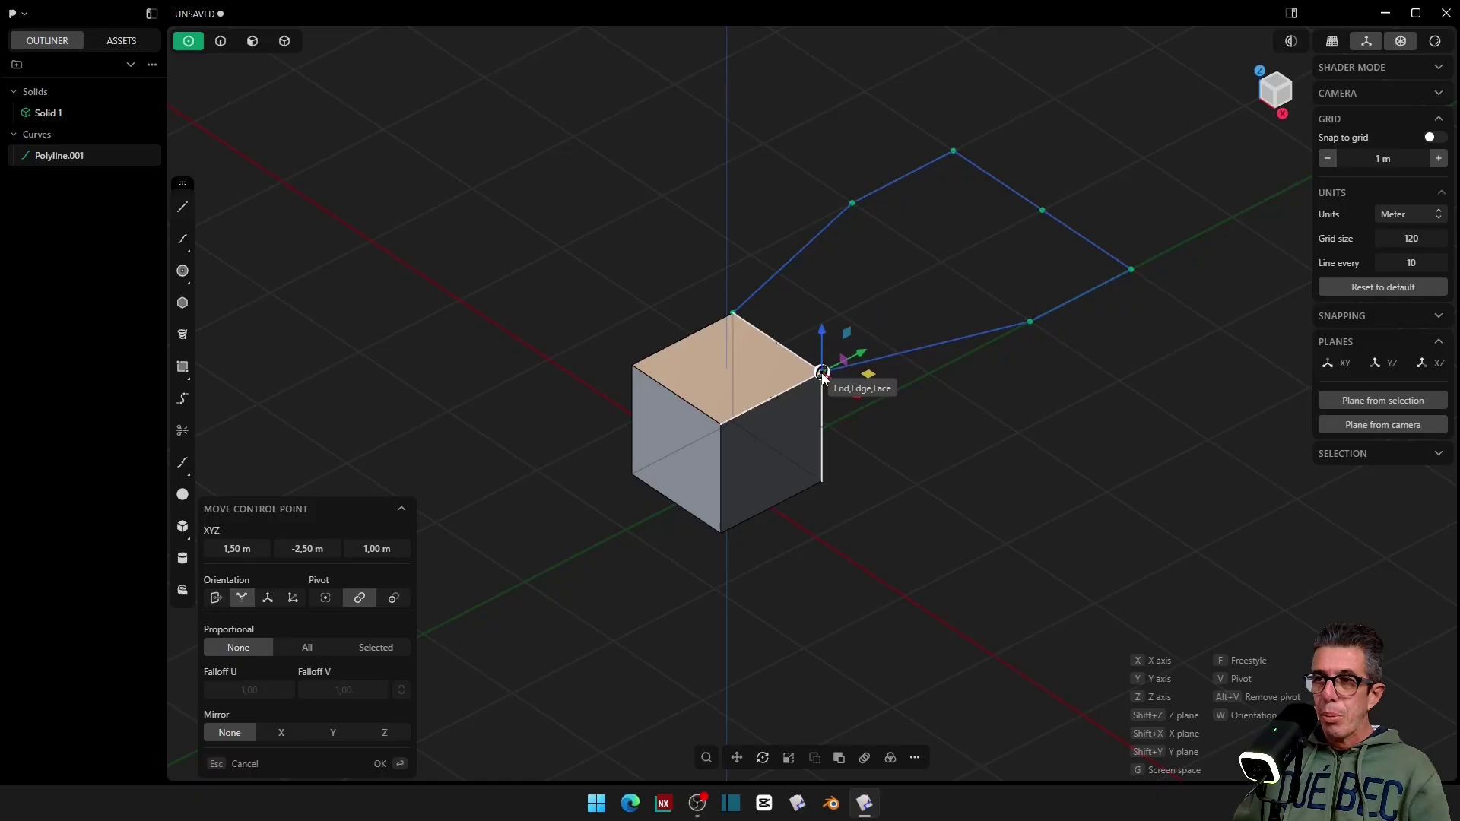
left_click(379, 765)
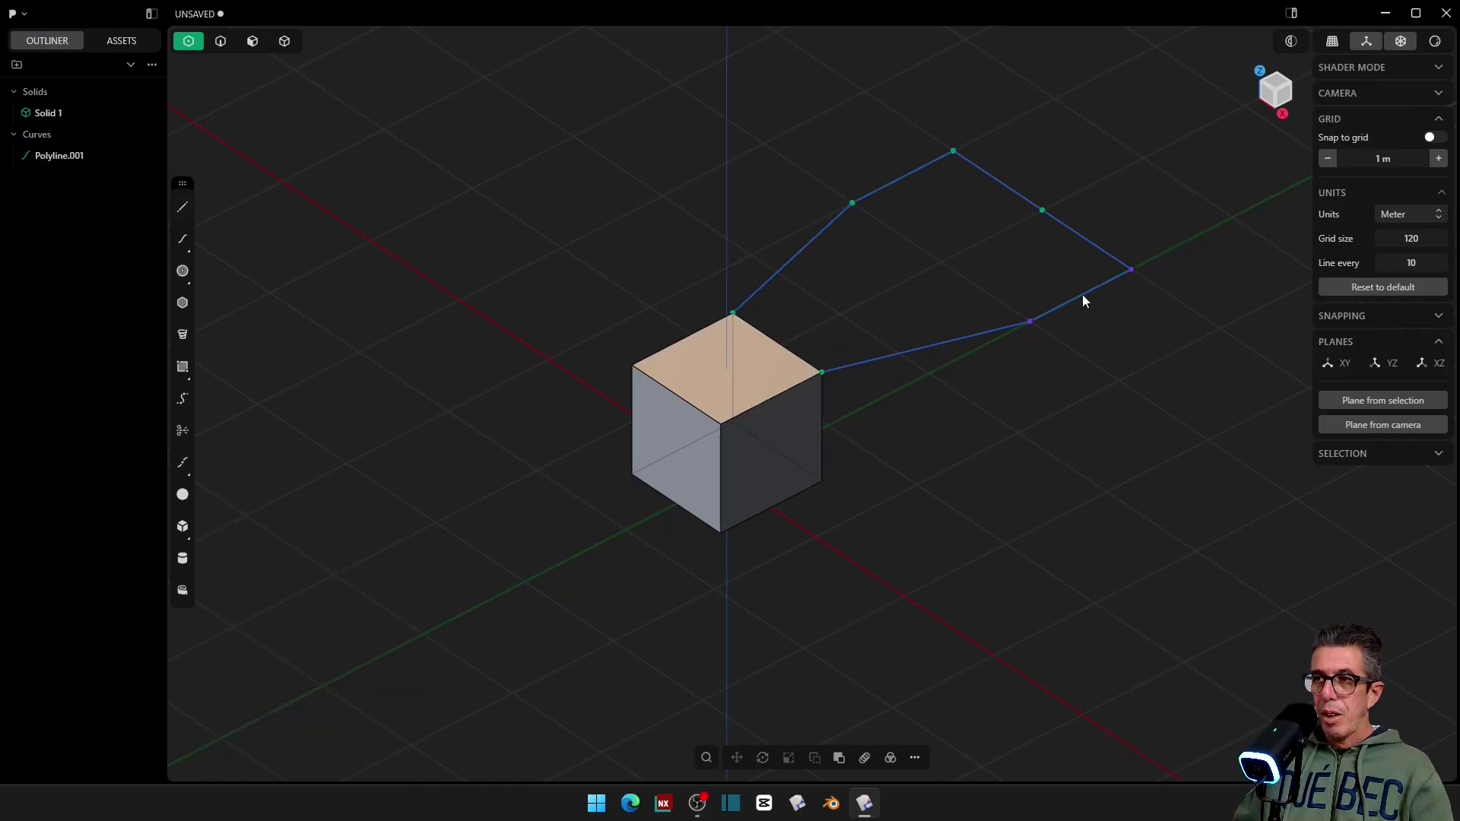
Step: Delete the whole polyline using edge selection and make all selection types active again
key("2")
left_click_drag(1175, 454, 742, 122)
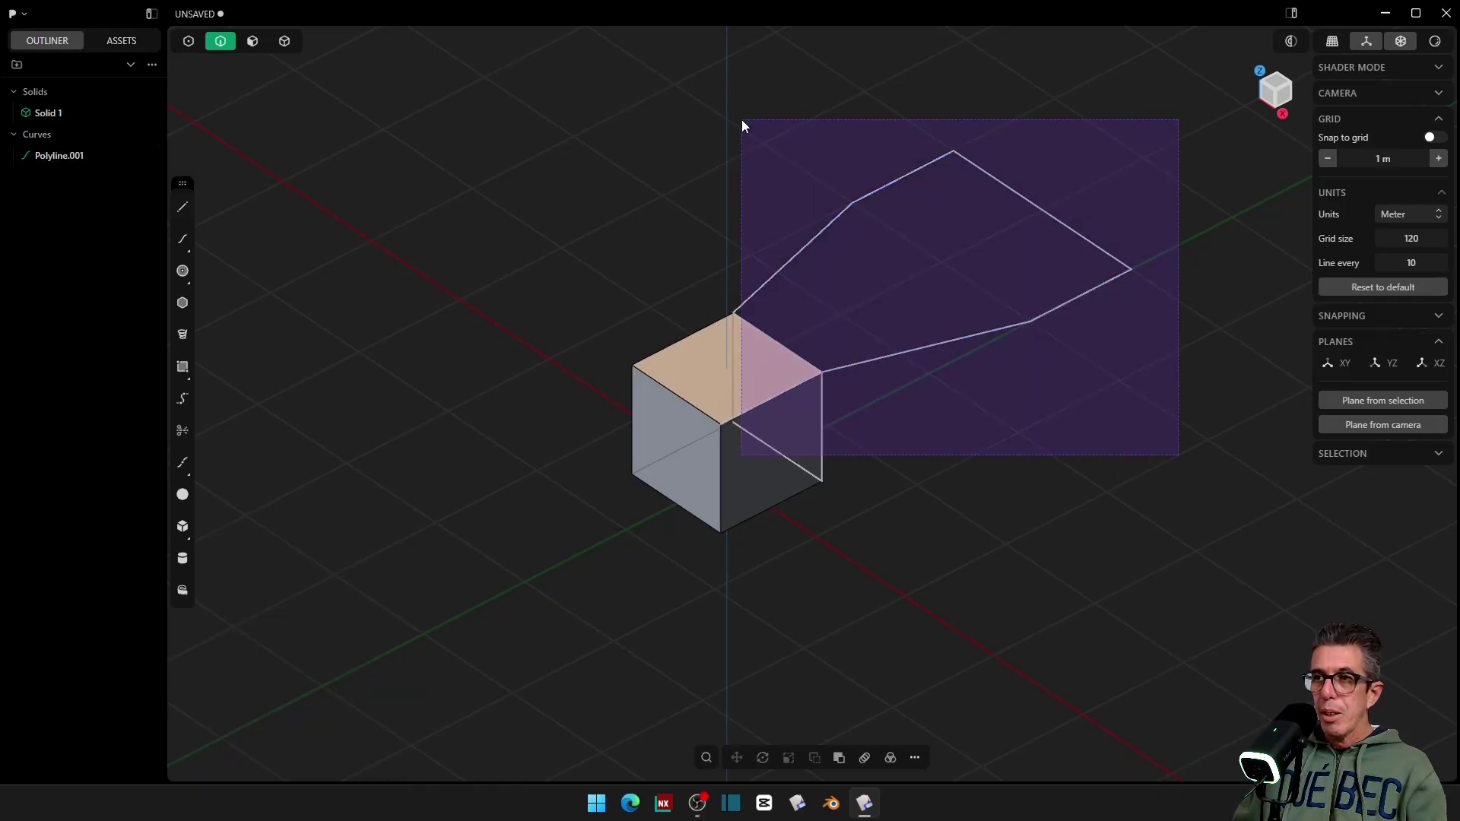
key("Delete")
scroll(1108, 241, "down", 2)
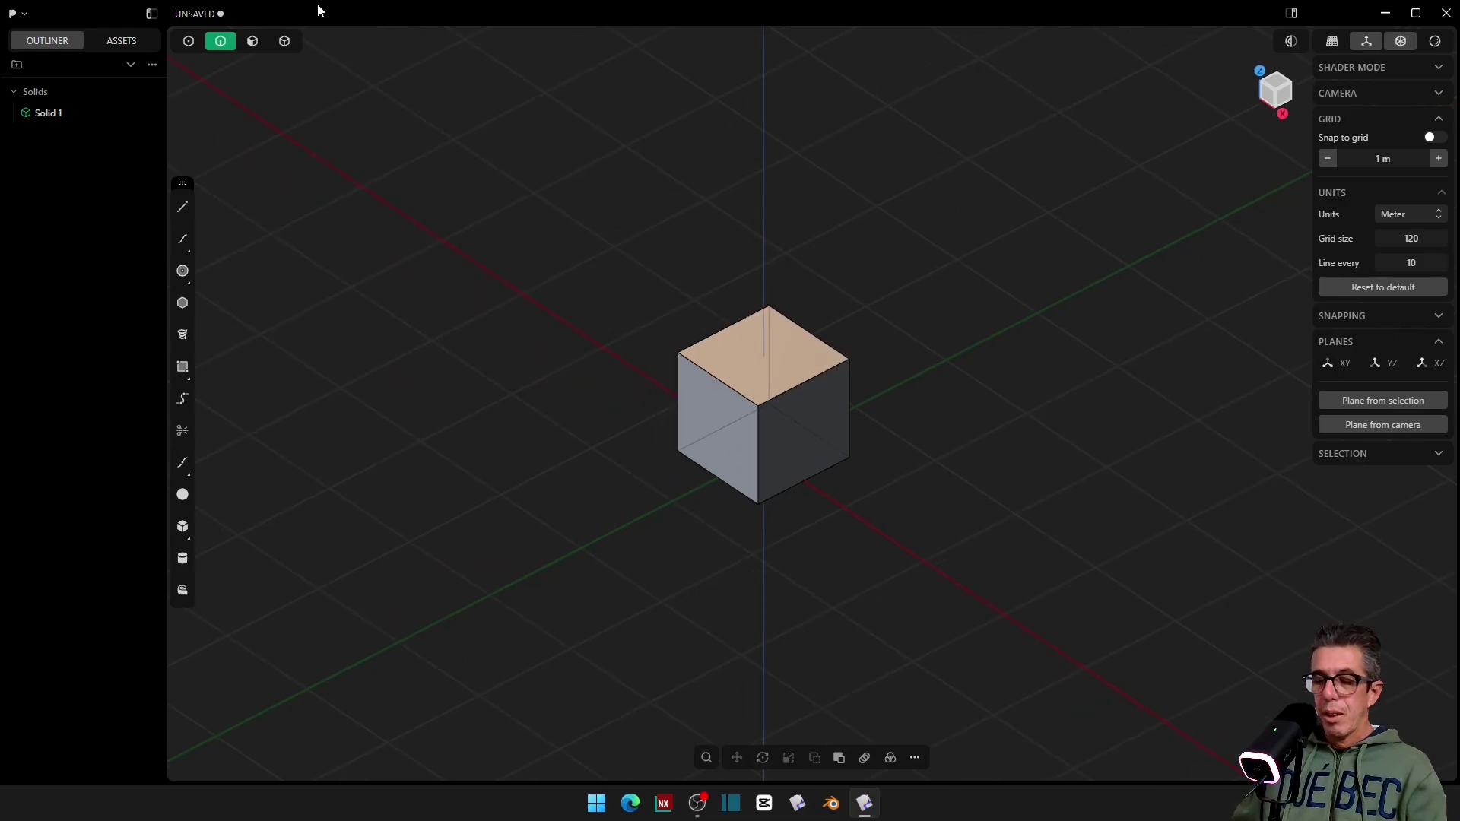
key("5")
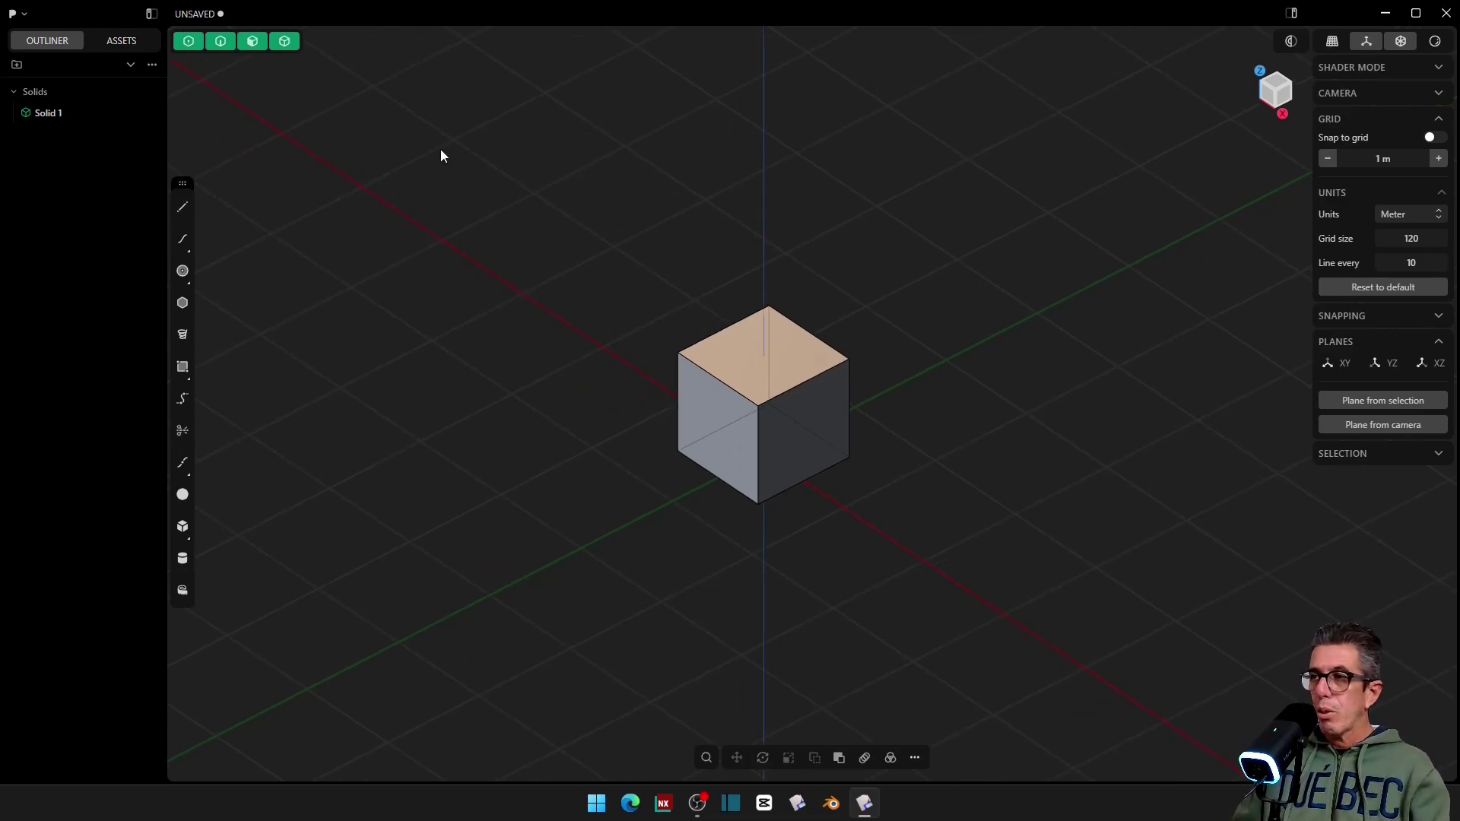
Step: Move the cube about 2.42 m along the Y axis and place a duplicate of it near the origin
scroll(783, 143, "up", 2)
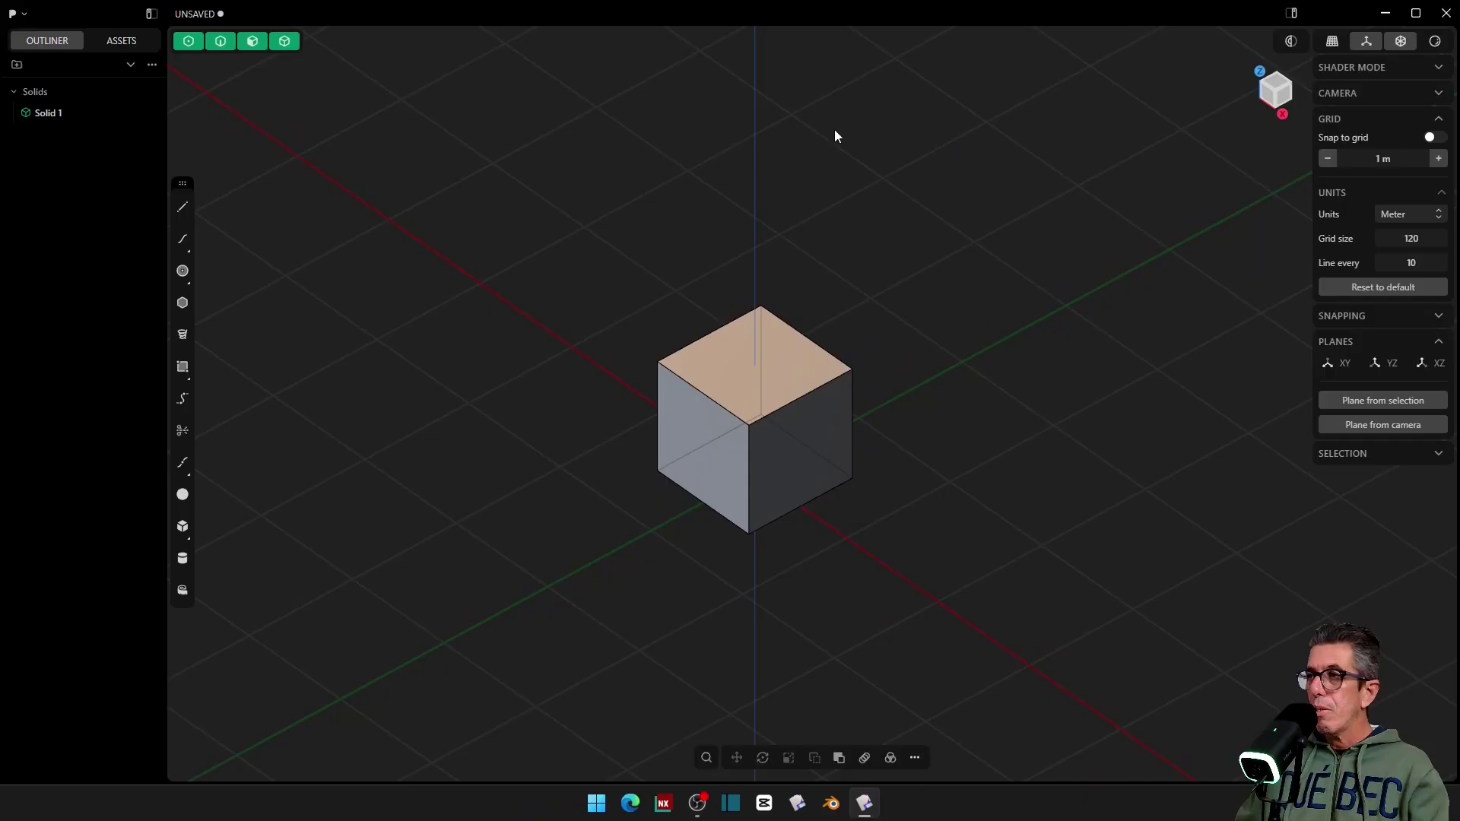
left_click(649, 359)
key("g")
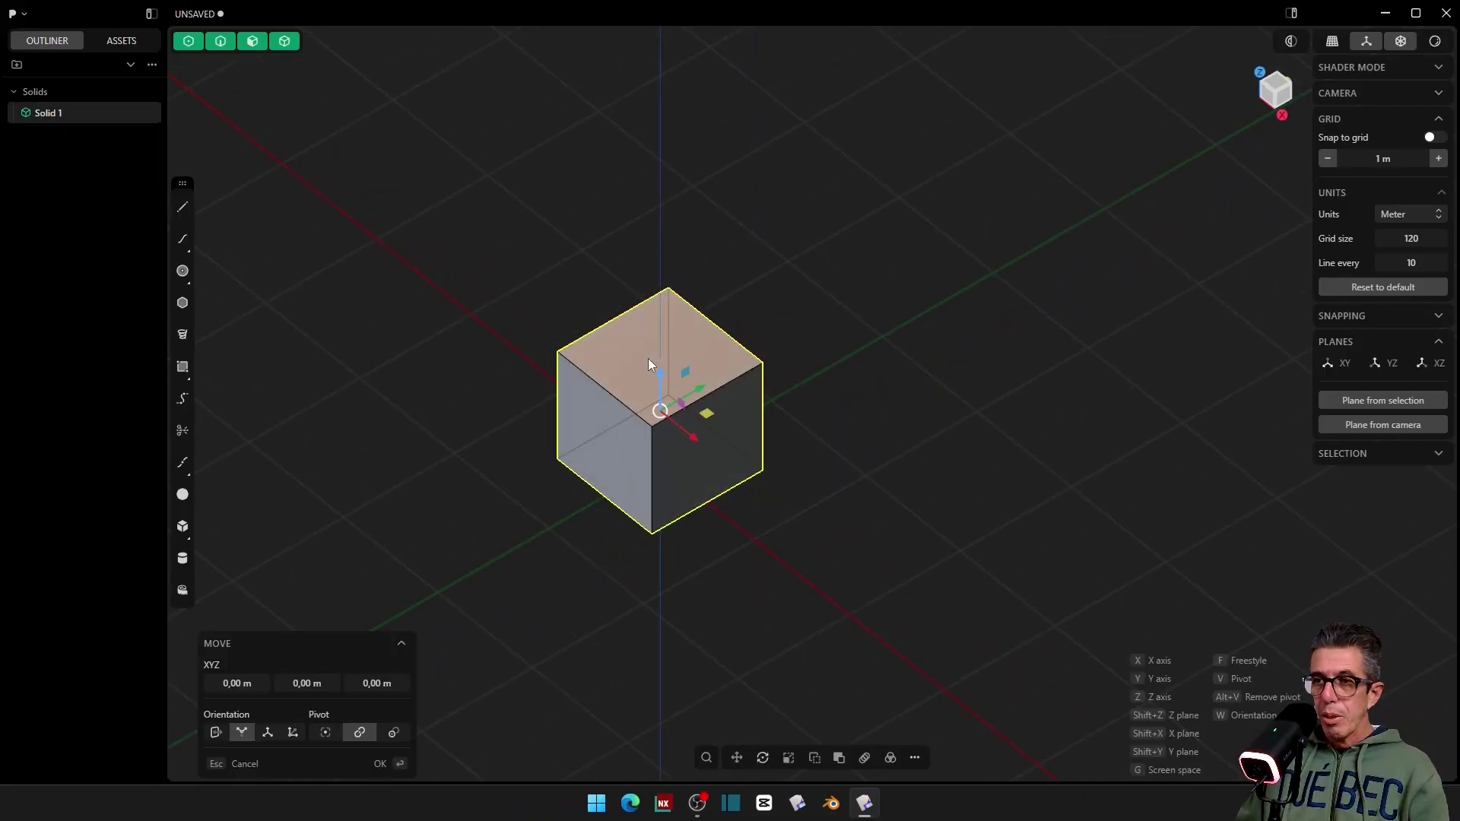
key("y")
left_click(1010, 301)
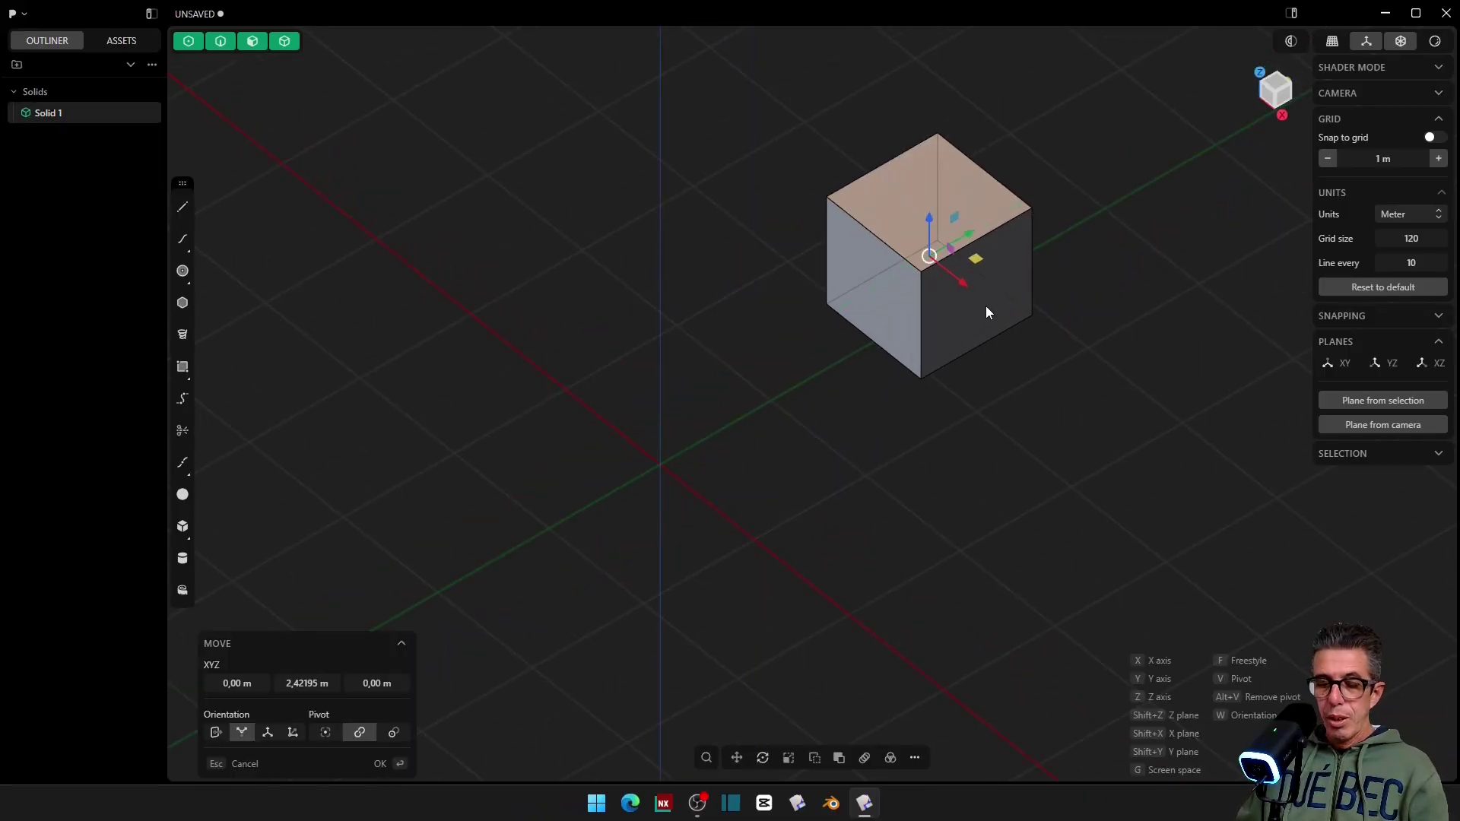
key("shift+d")
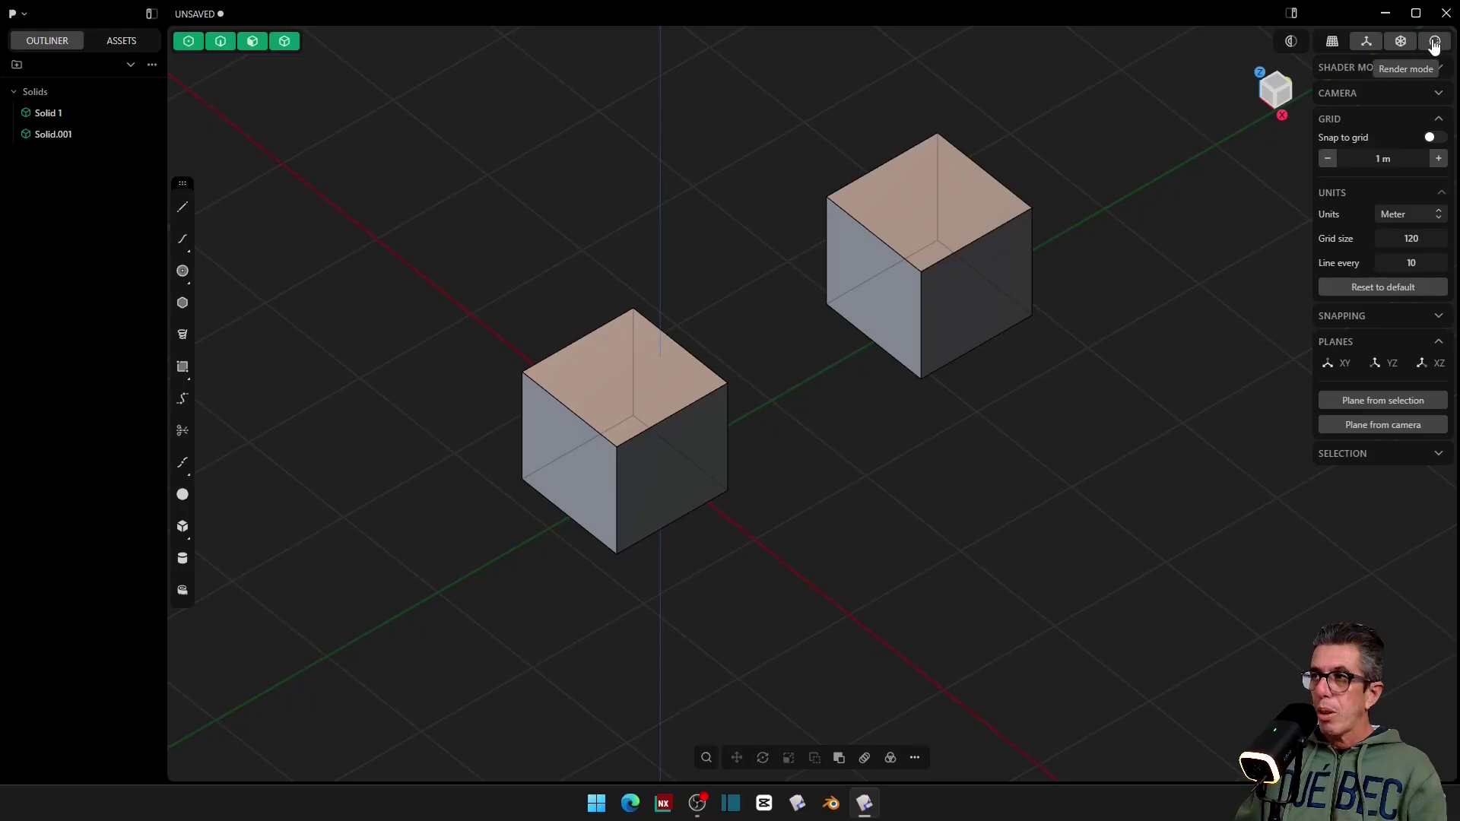
Step: Switch the viewport to render mode and give the original cube a red material (RGB 255, 0, 0)
left_click(1434, 43)
left_click(876, 254)
key("m")
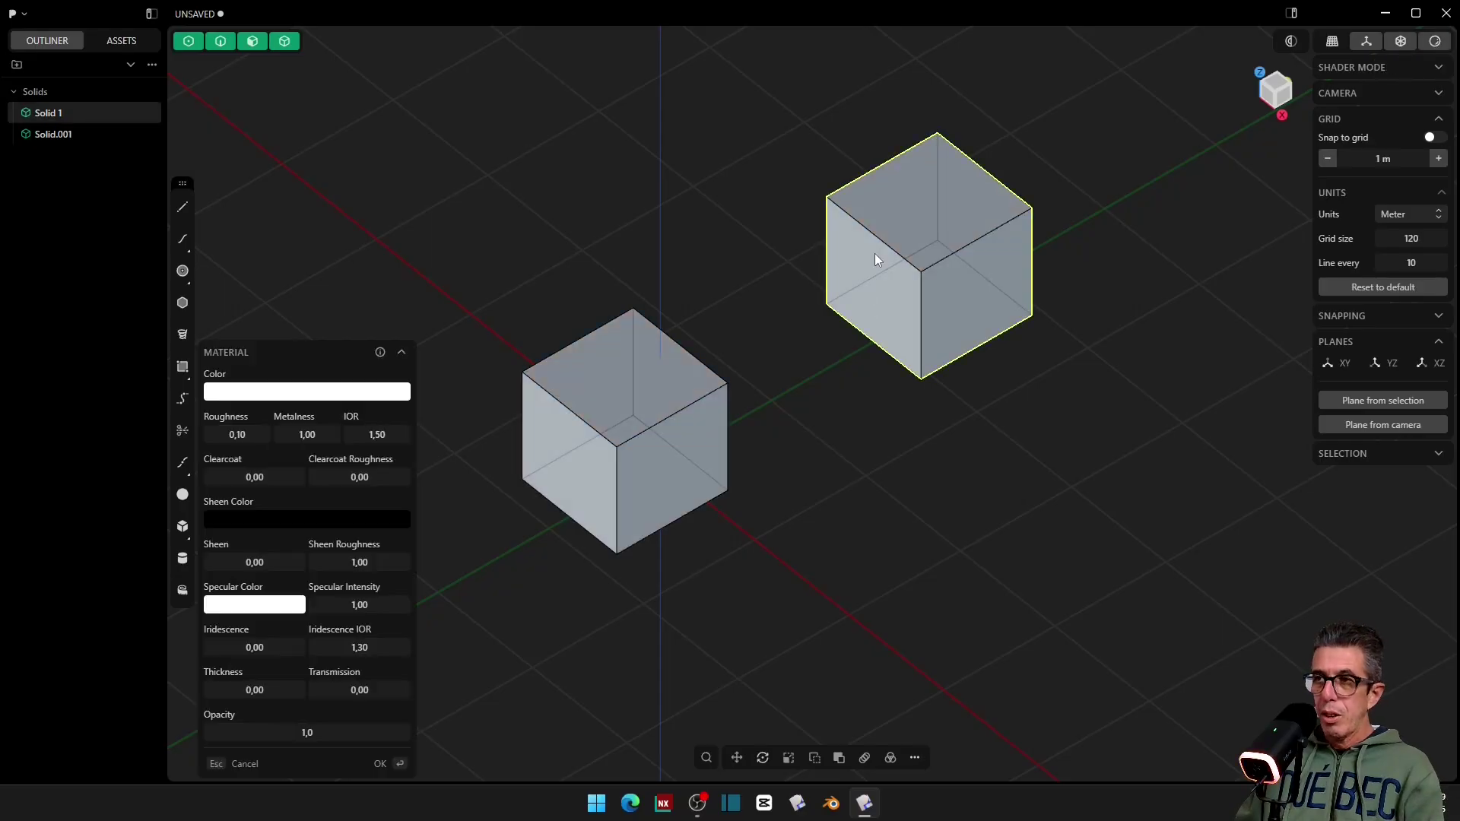
left_click(307, 402)
left_click_drag(350, 434, 414, 407)
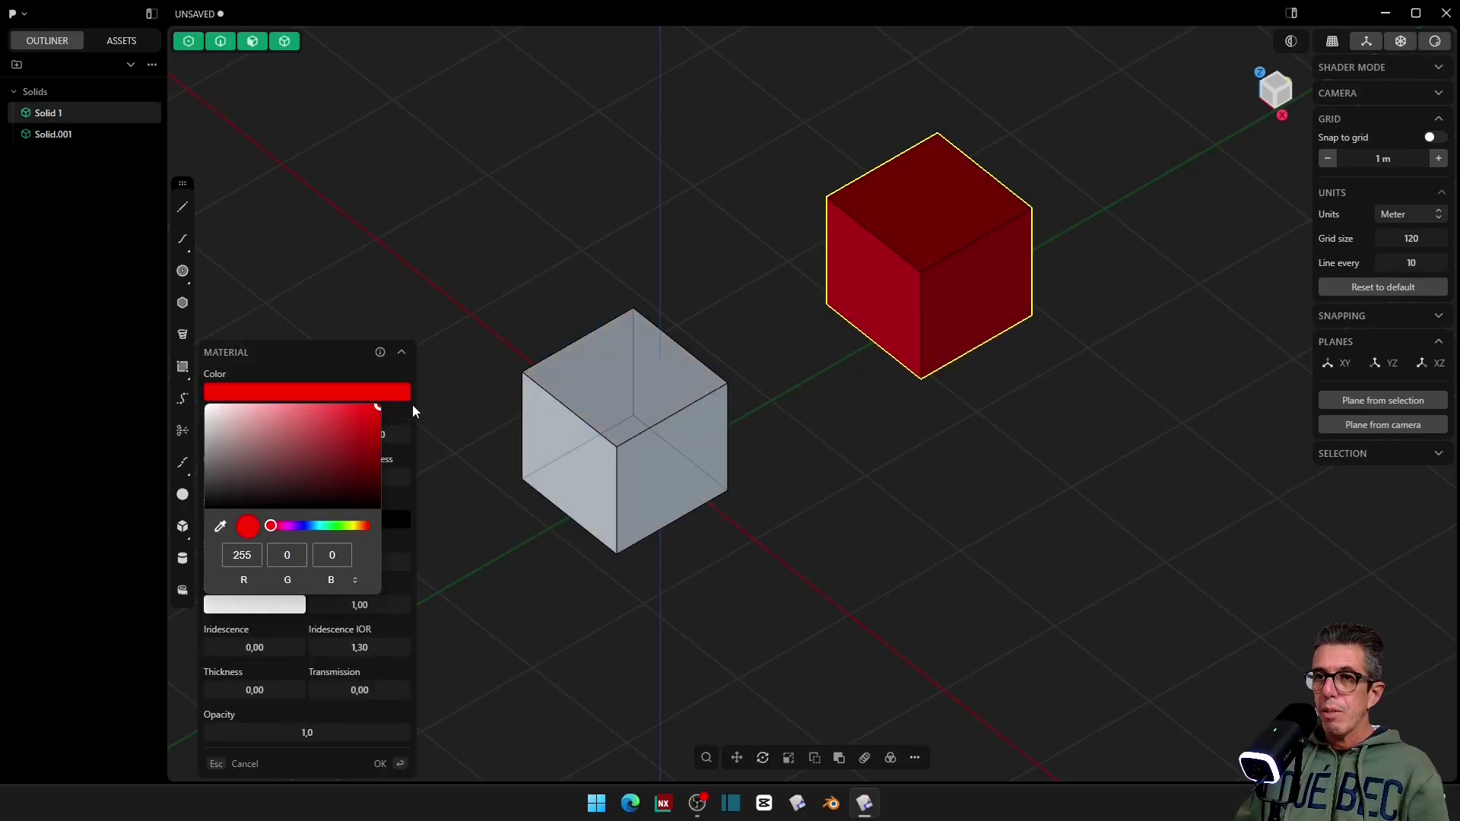
left_click(368, 774)
left_click(403, 763)
Step: Give the duplicate cube near the origin a blue material and deselect it
left_click(601, 511)
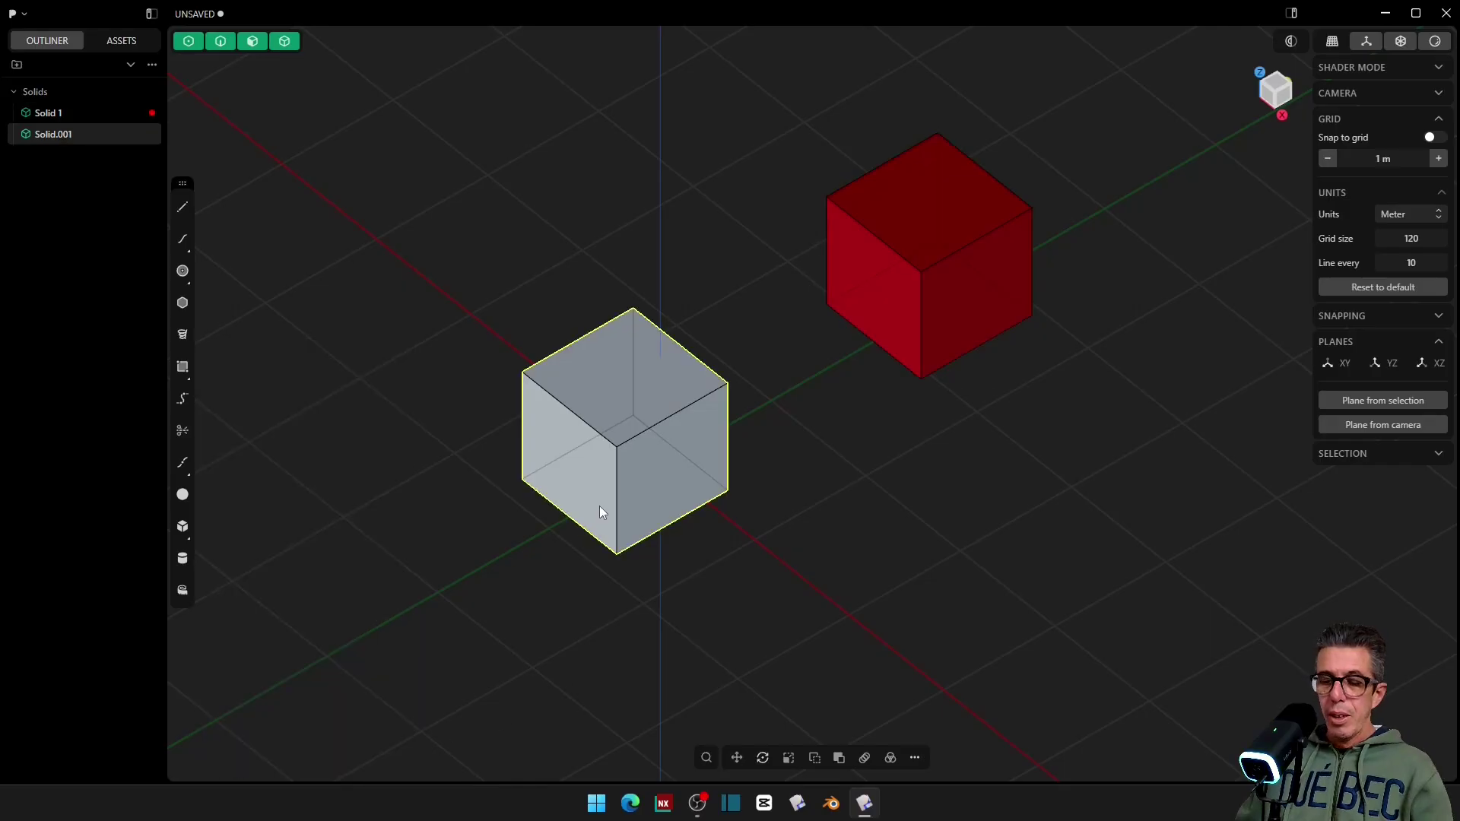
key("m")
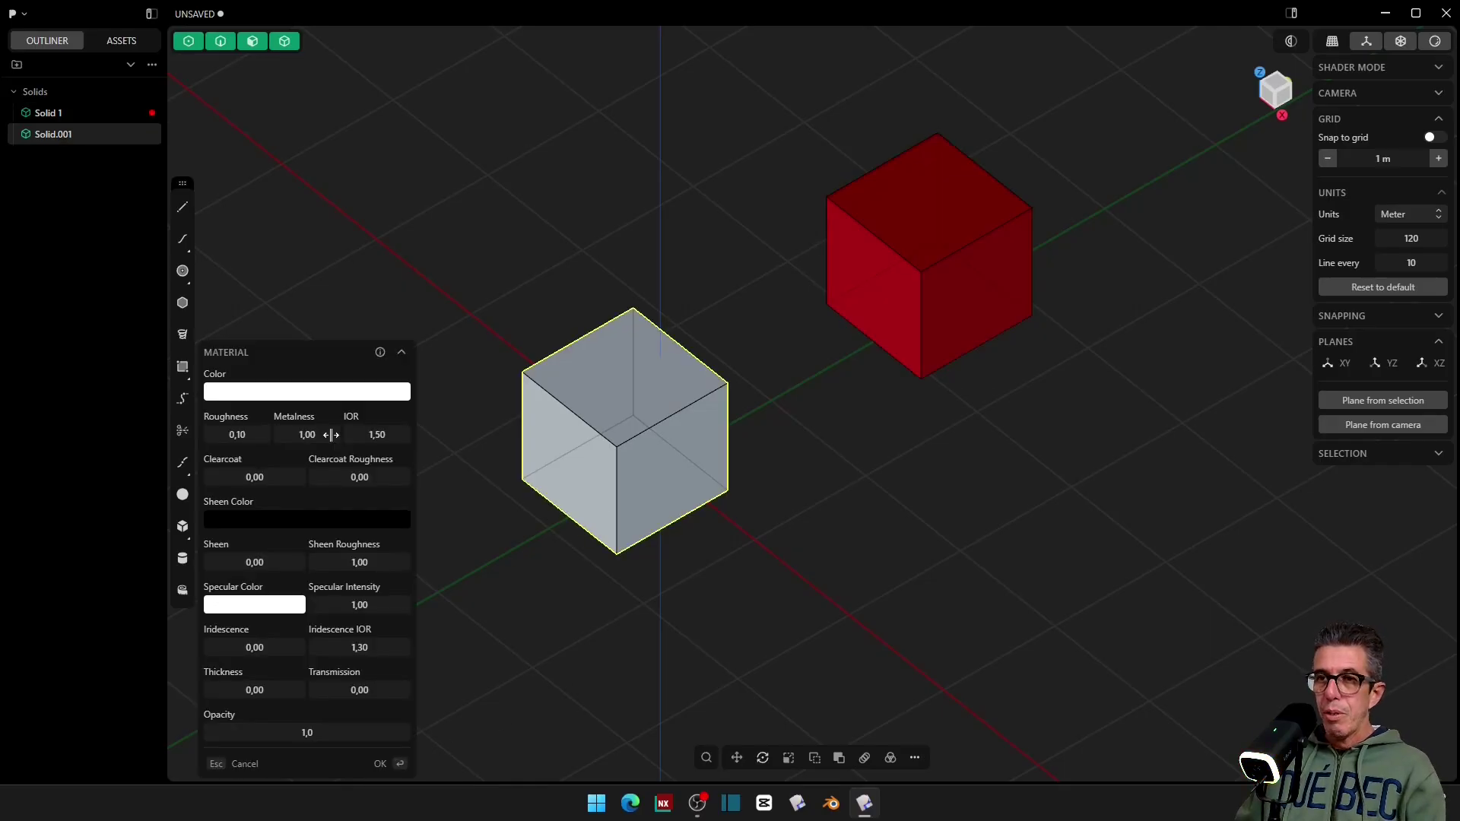
left_click(332, 394)
left_click(313, 525)
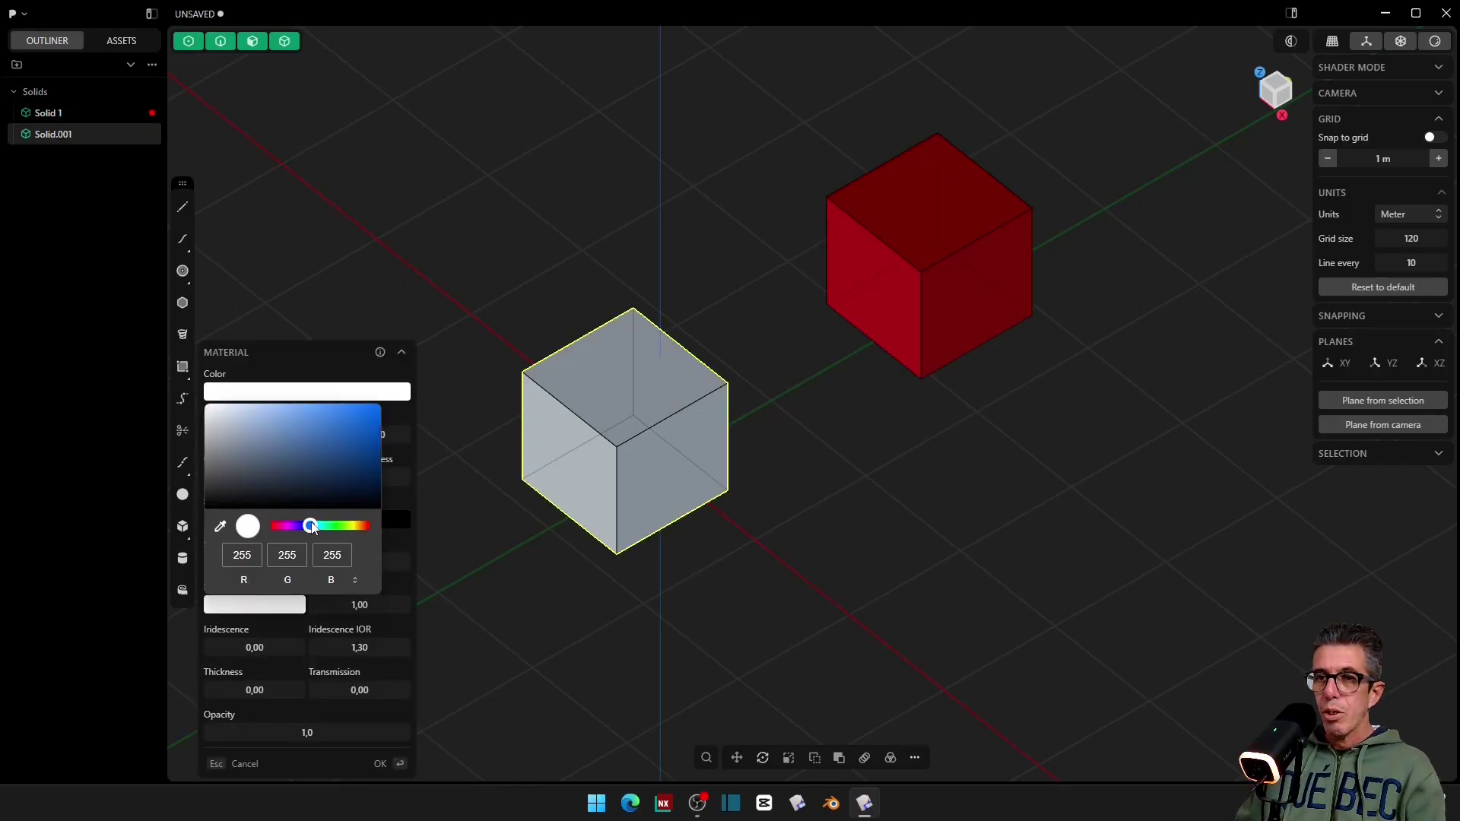
key("Return")
left_click(690, 659)
middle_click_drag(690, 659, 684, 635)
left_click(558, 380)
left_click(455, 329)
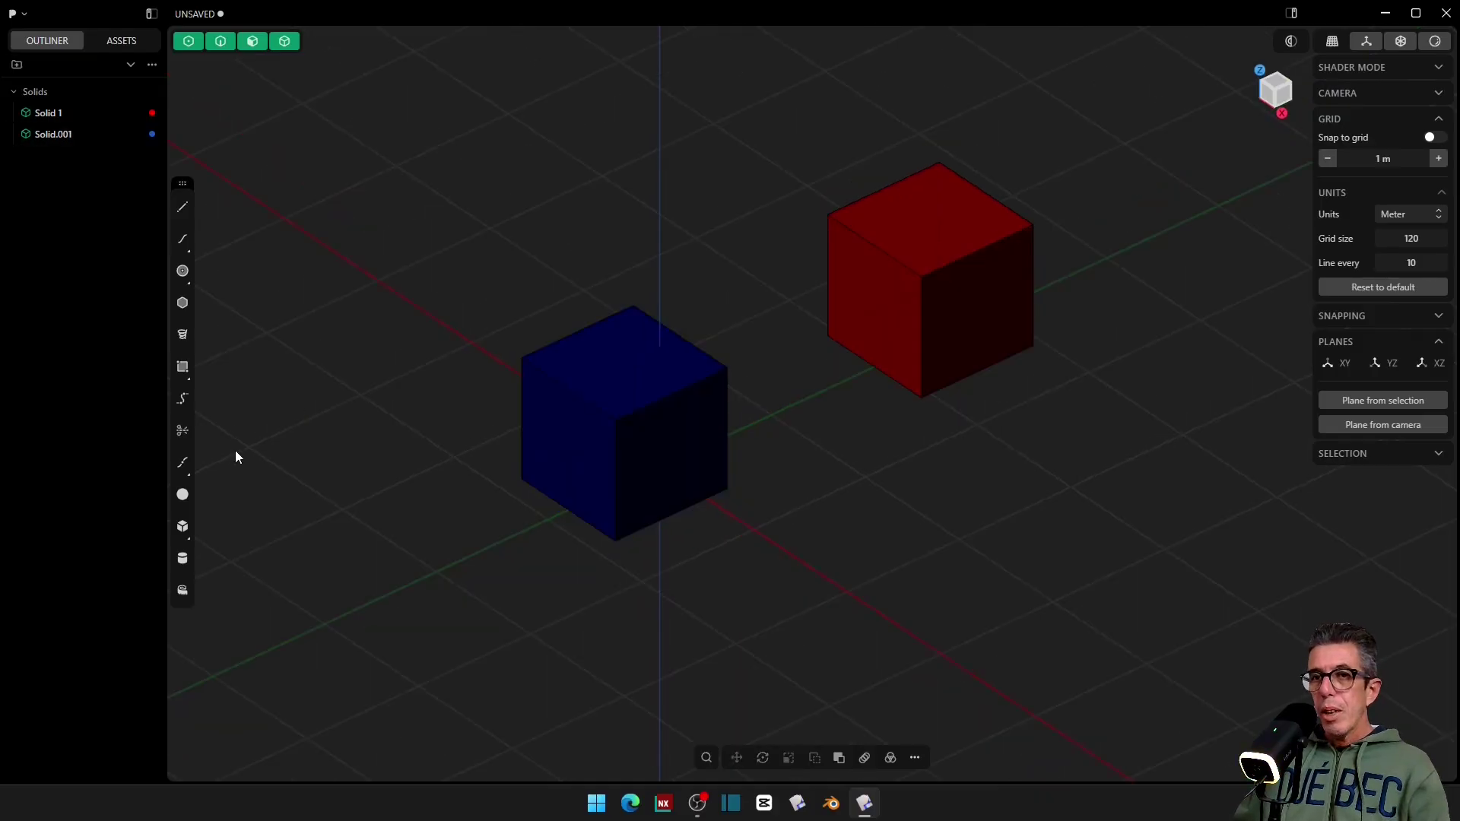
Step: Create a low corner box on the ground plane, in front of the two cubes
left_click(183, 526)
left_click(933, 611)
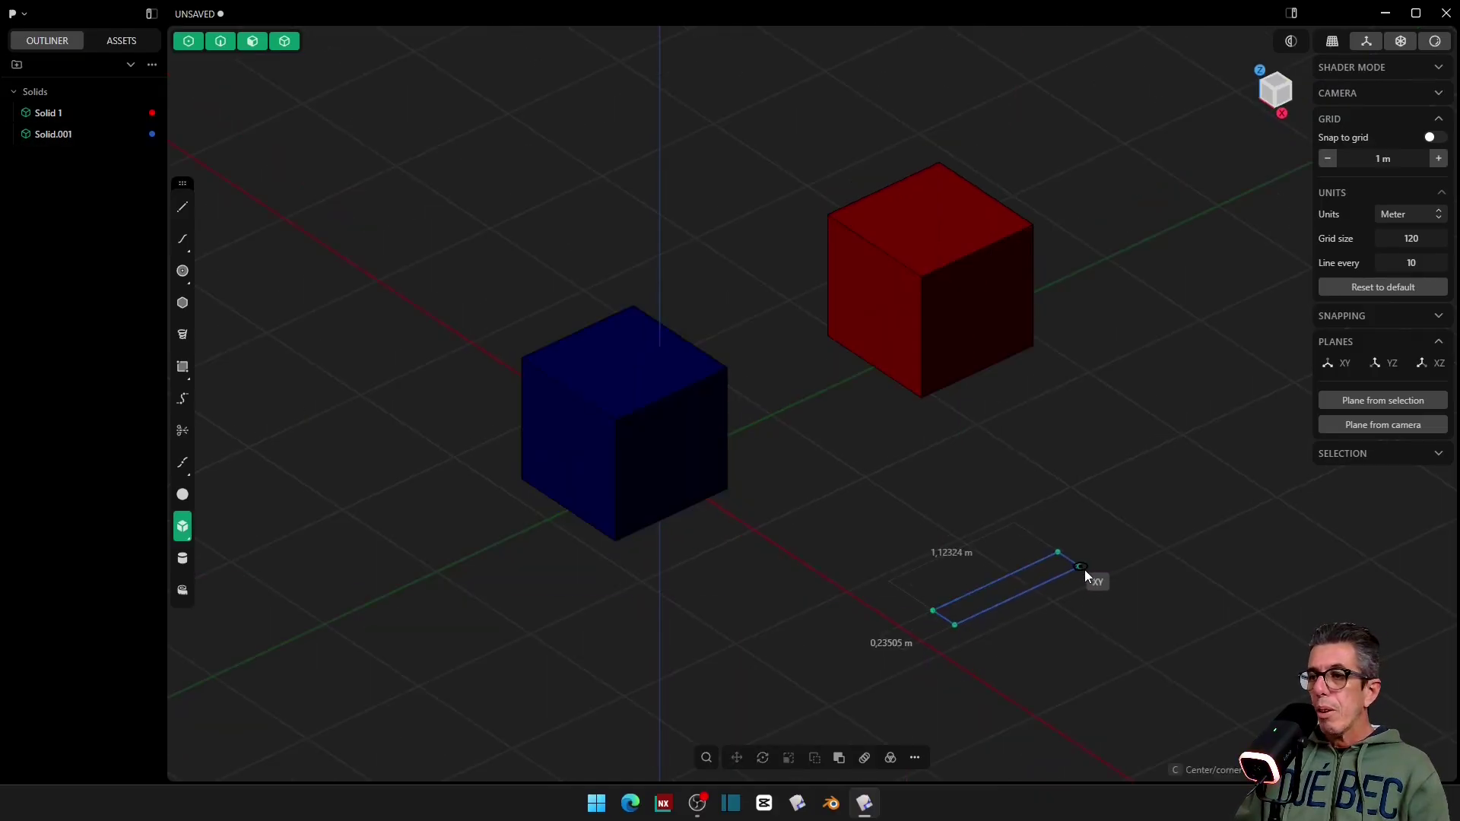
left_click(1148, 621)
left_click(1147, 559)
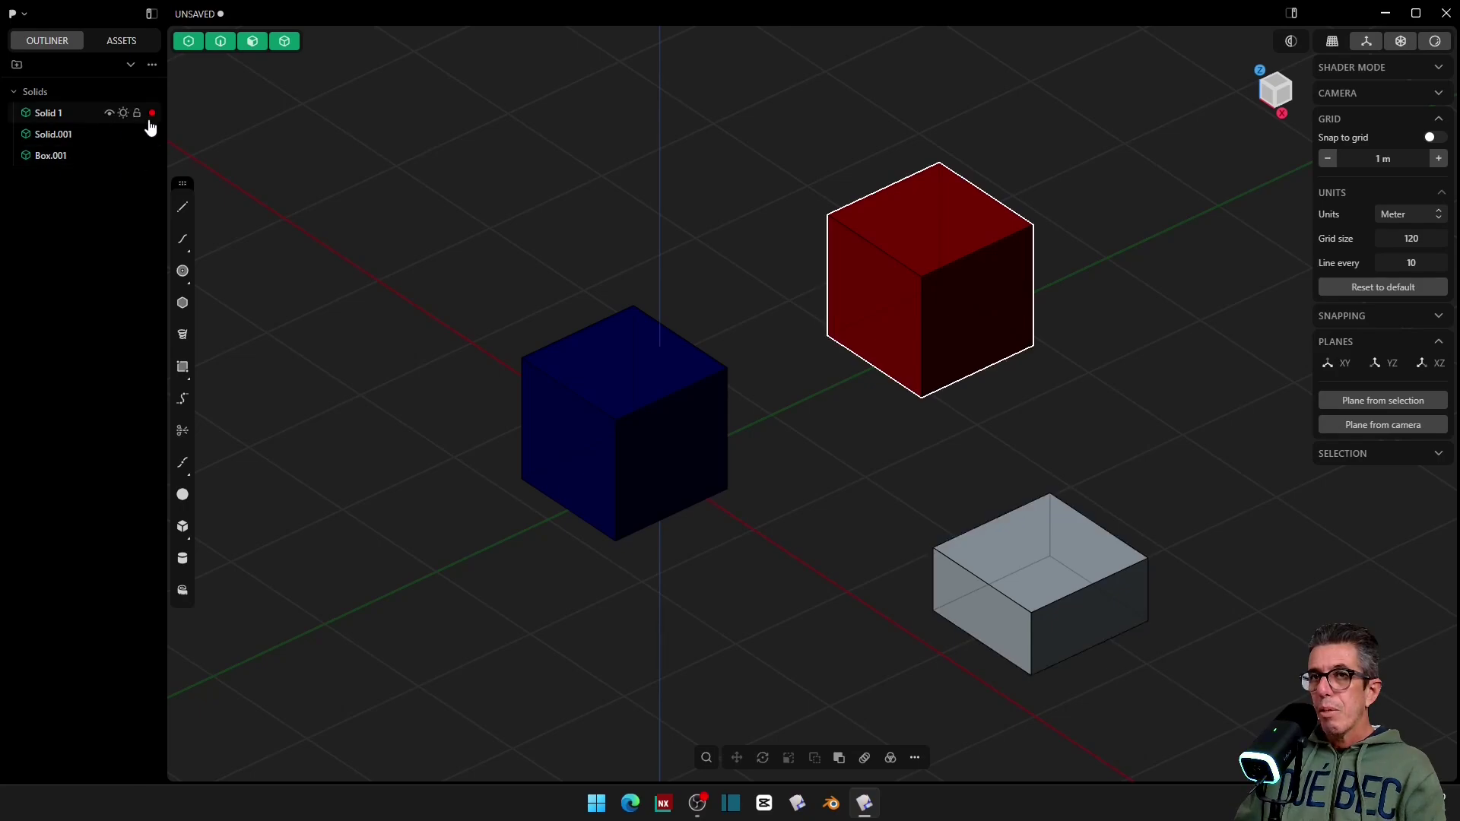
Step: Shift the red cube's material color slightly toward crimson and deselect the cube
left_click(892, 248)
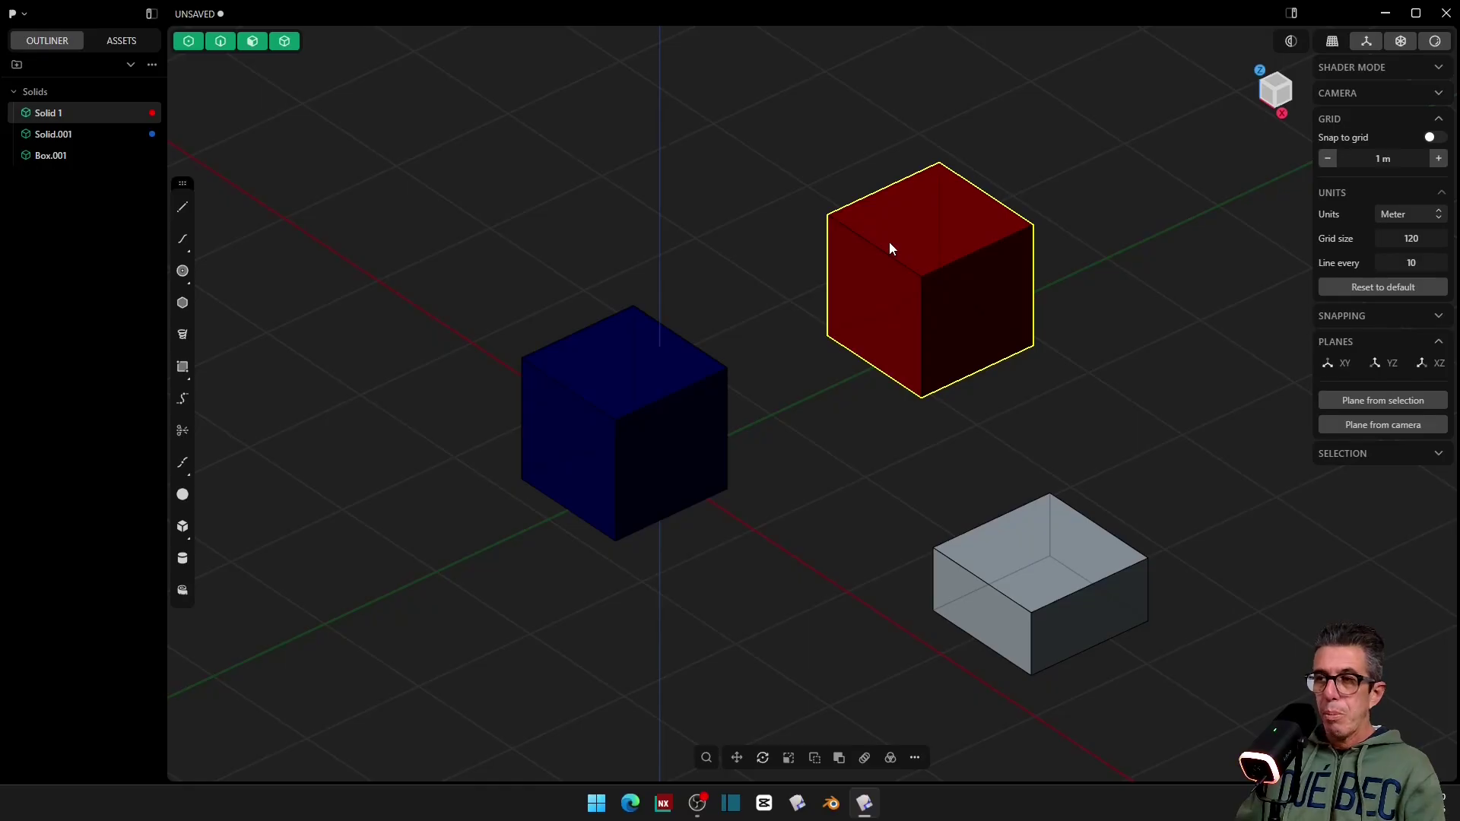
key("m")
left_click(262, 392)
left_click_drag(322, 434, 368, 433)
left_click_drag(272, 526, 285, 532)
key("Escape")
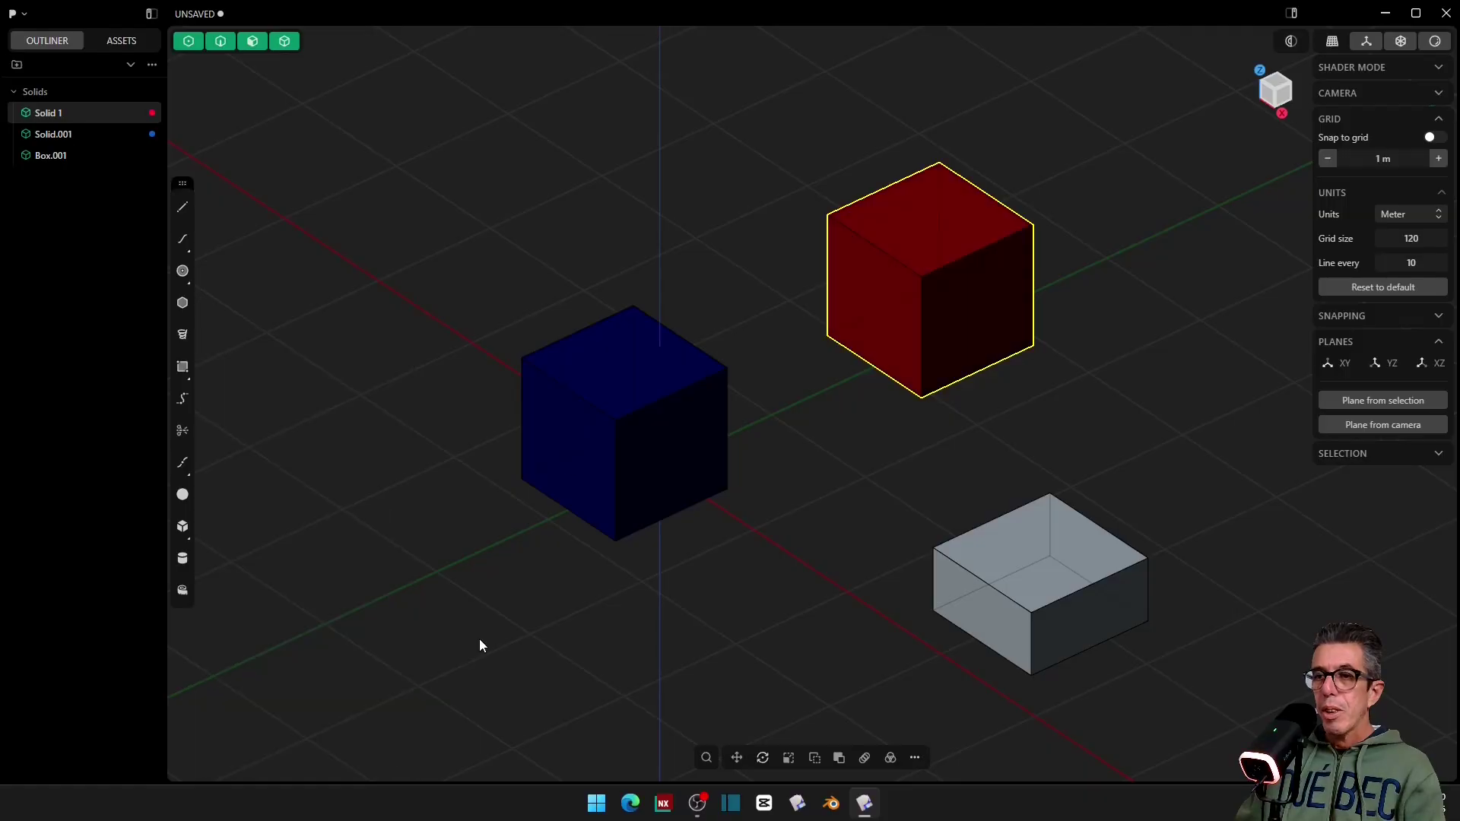
left_click(427, 343)
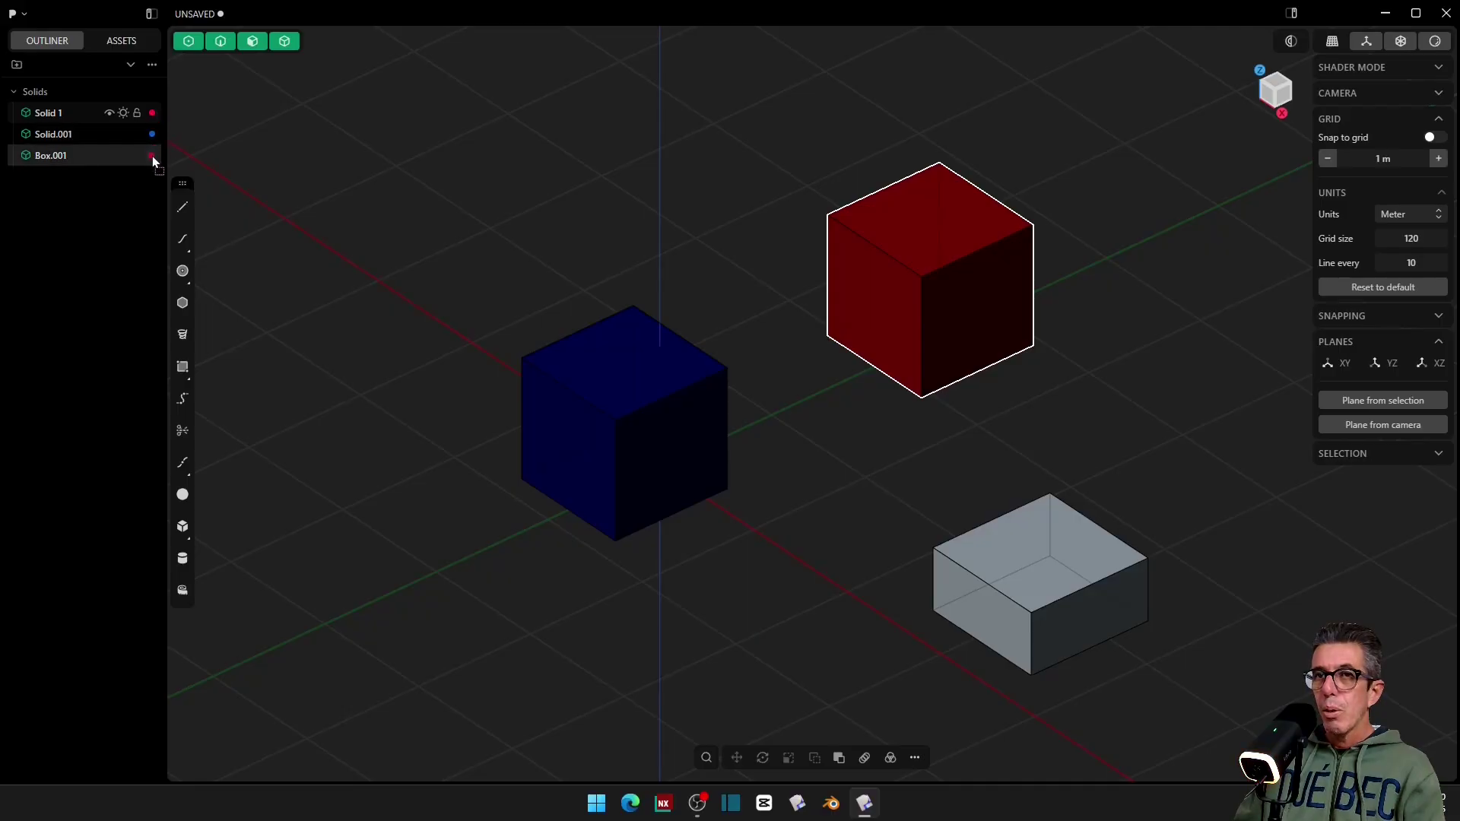
Step: Copy the red material from Solid 1 to Box.001 in the outliner, and the blue material from Solid.001 to the other two solids
left_click_drag(152, 157, 152, 157)
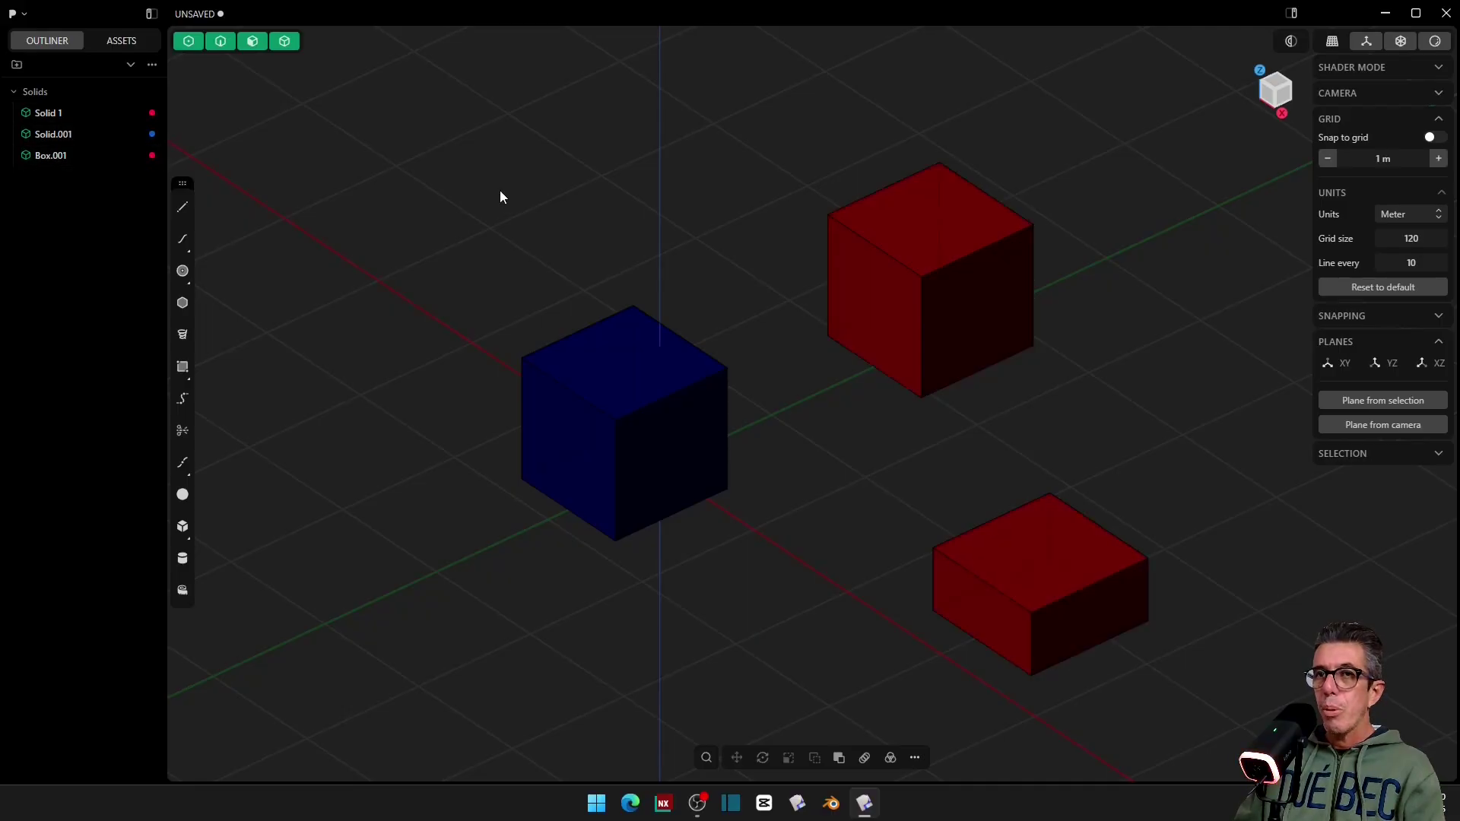
mouse_move(152, 133)
left_mouse_down()
mouse_move(152, 160)
mouse_move(151, 113)
left_mouse_up()
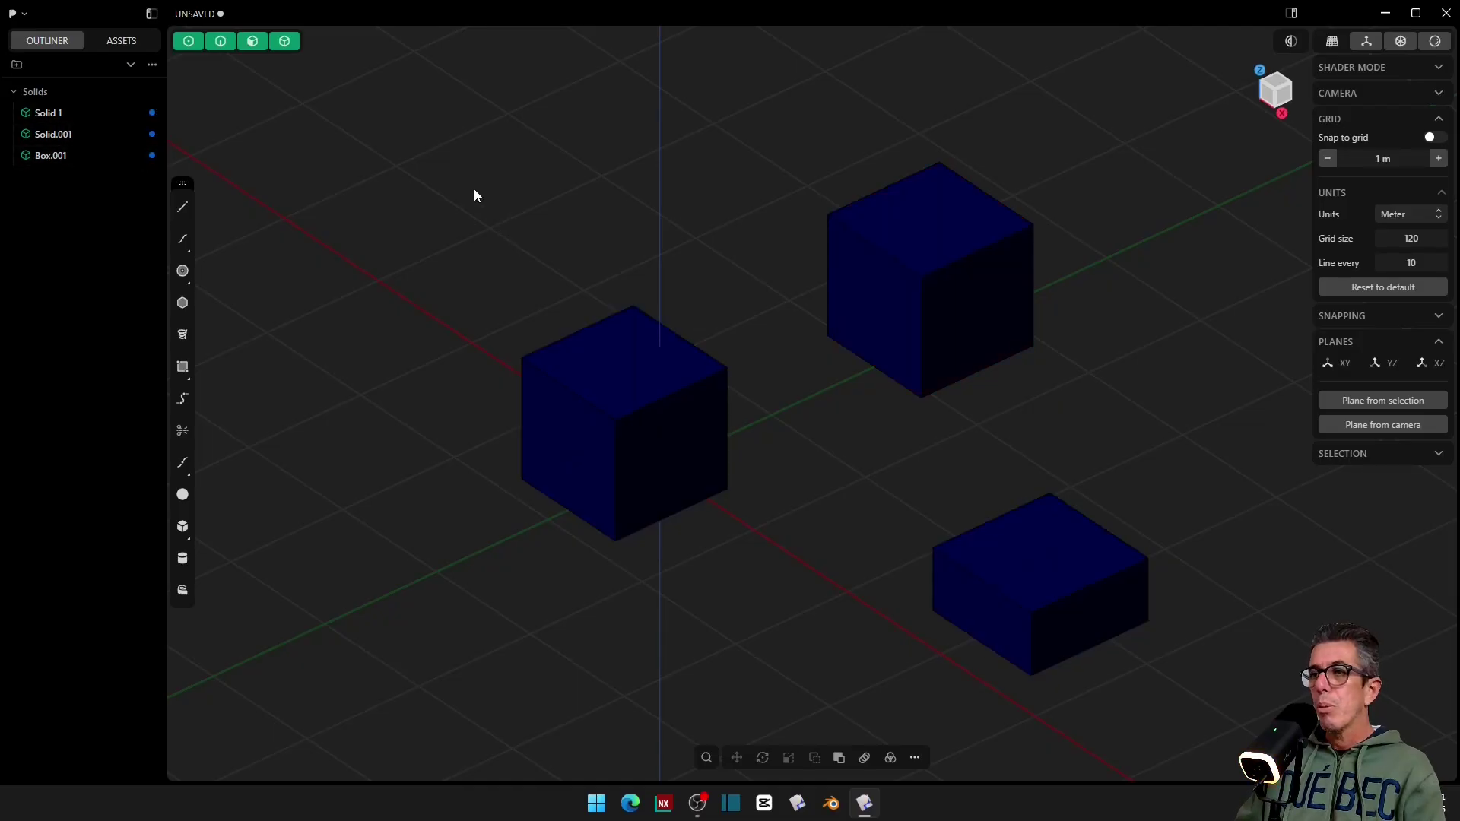
Step: Change the material color of all three solids to green in one edit and clear the selection
left_click_drag(473, 189, 1180, 705)
key("m")
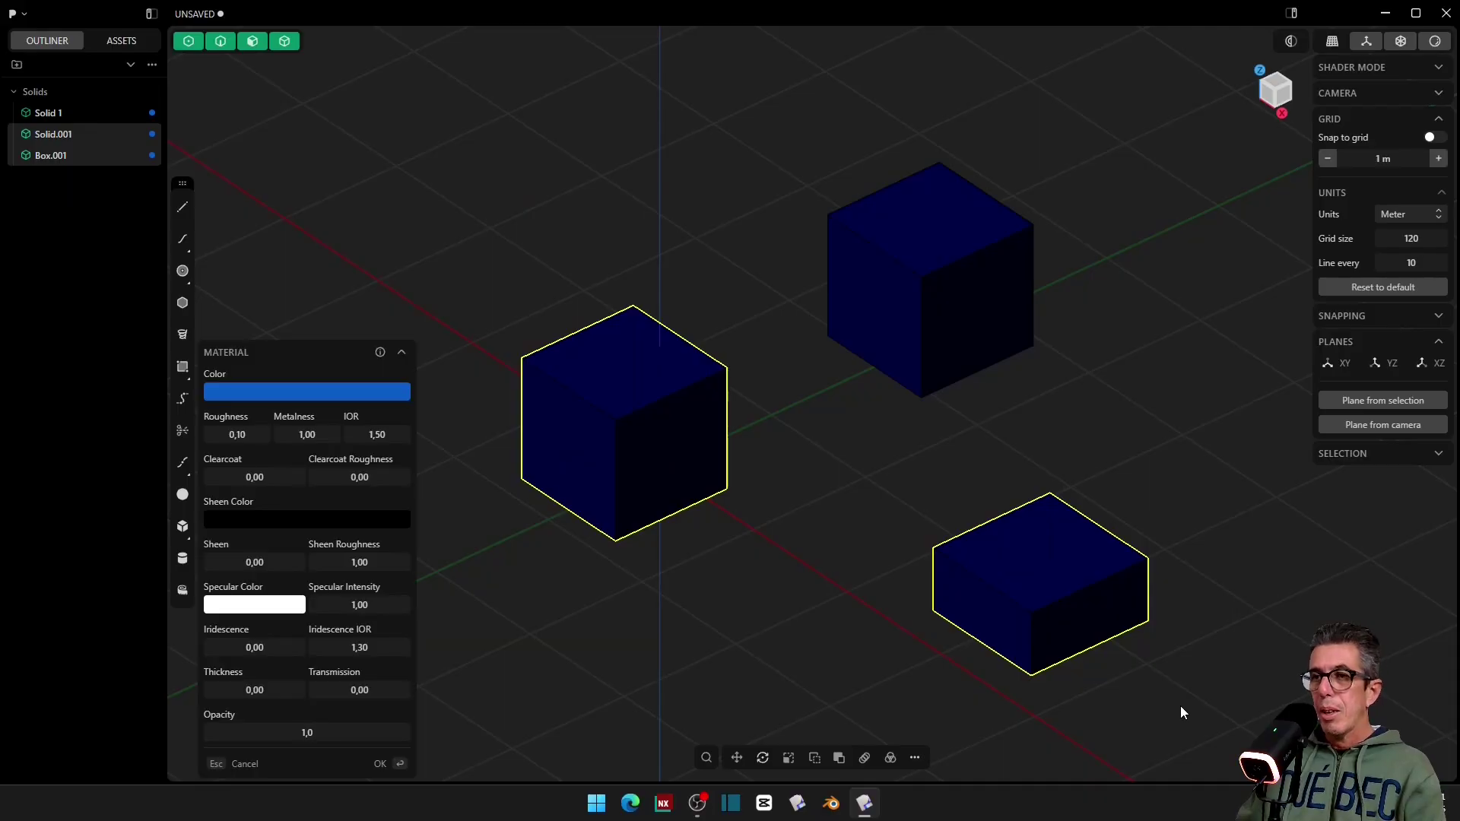
key("Escape")
left_click_drag(1310, 712, 436, 138)
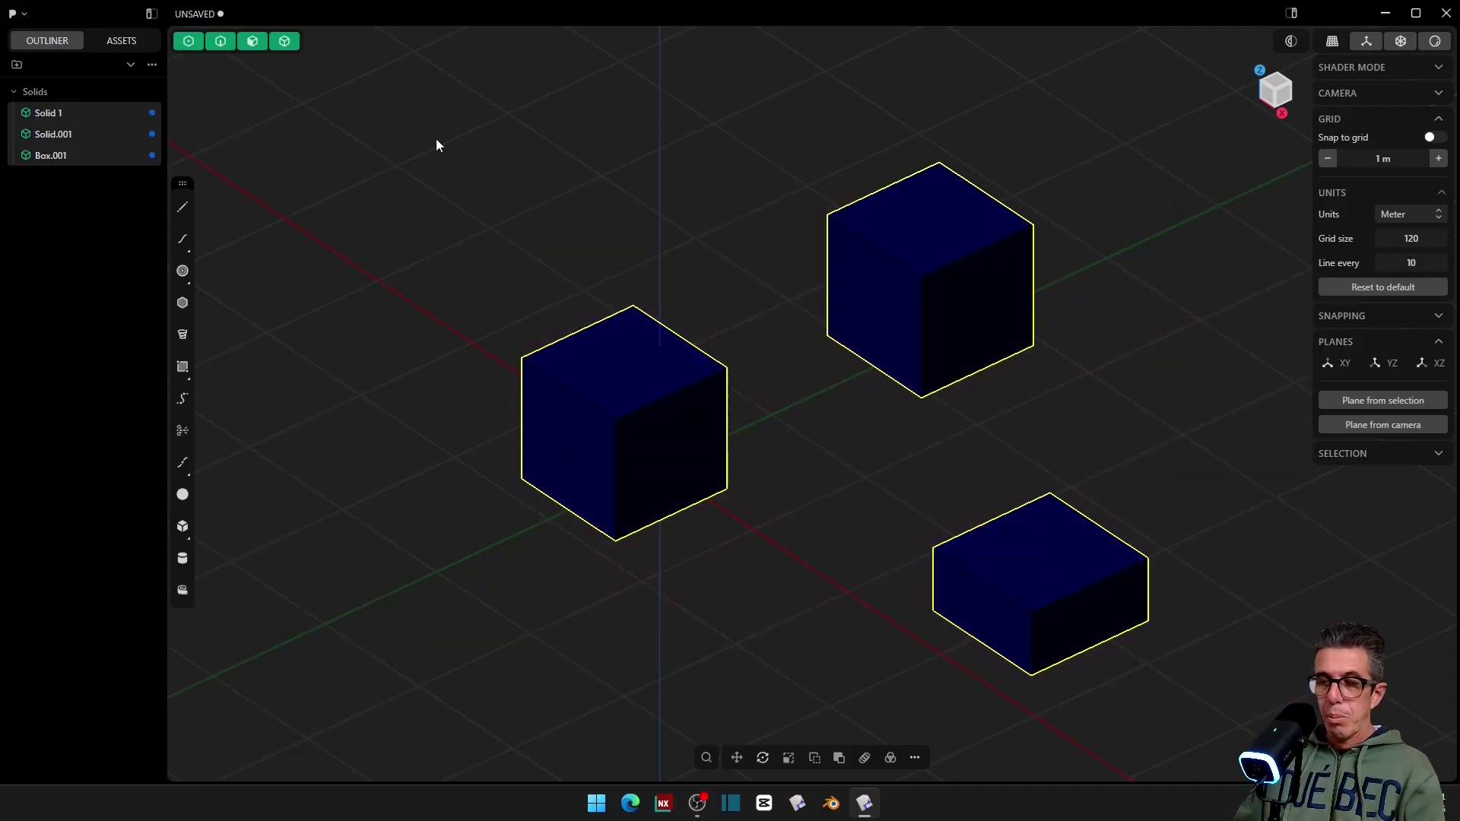
key("m")
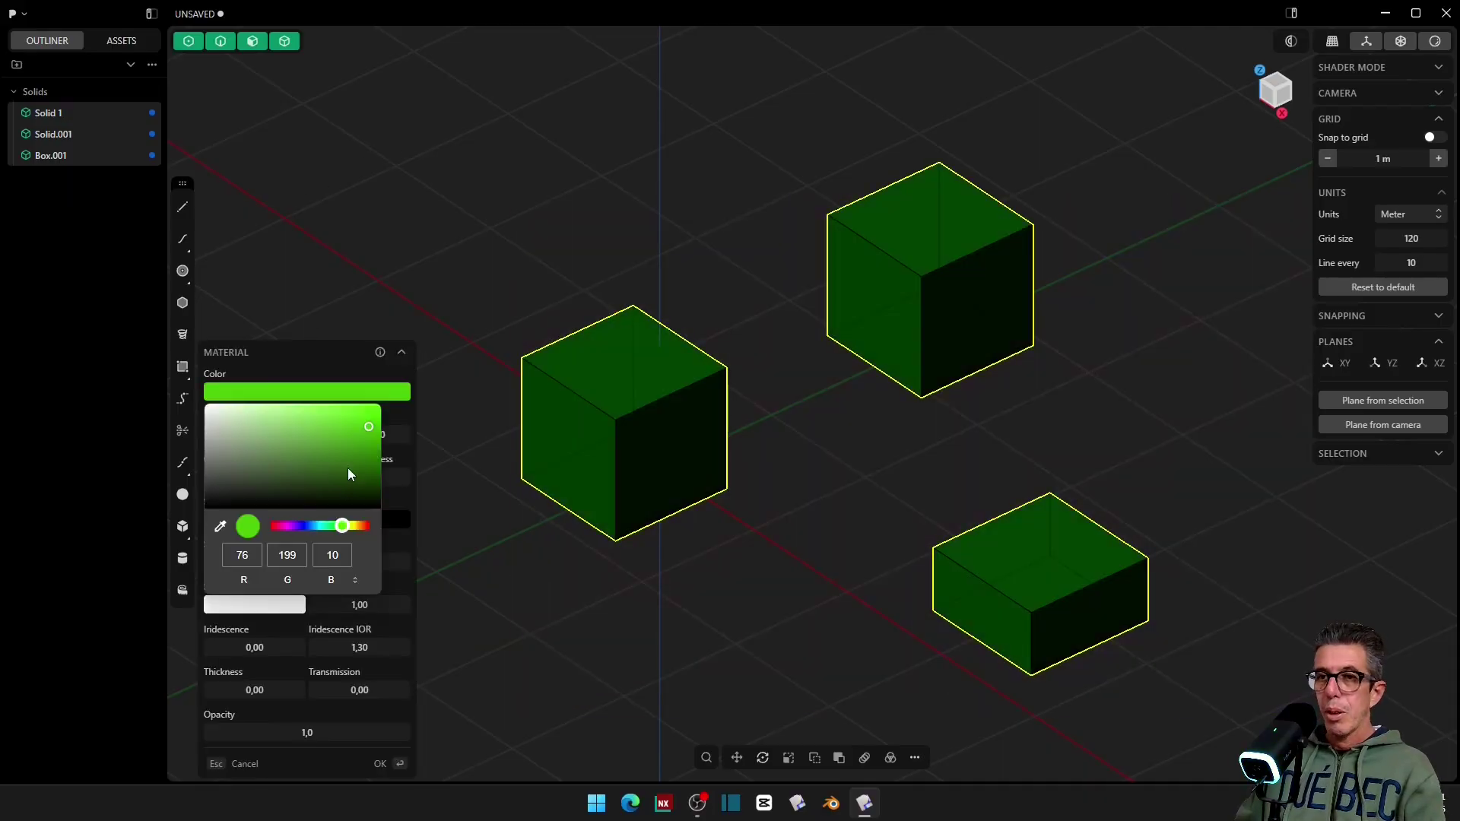
left_click(354, 434)
right_click(556, 668)
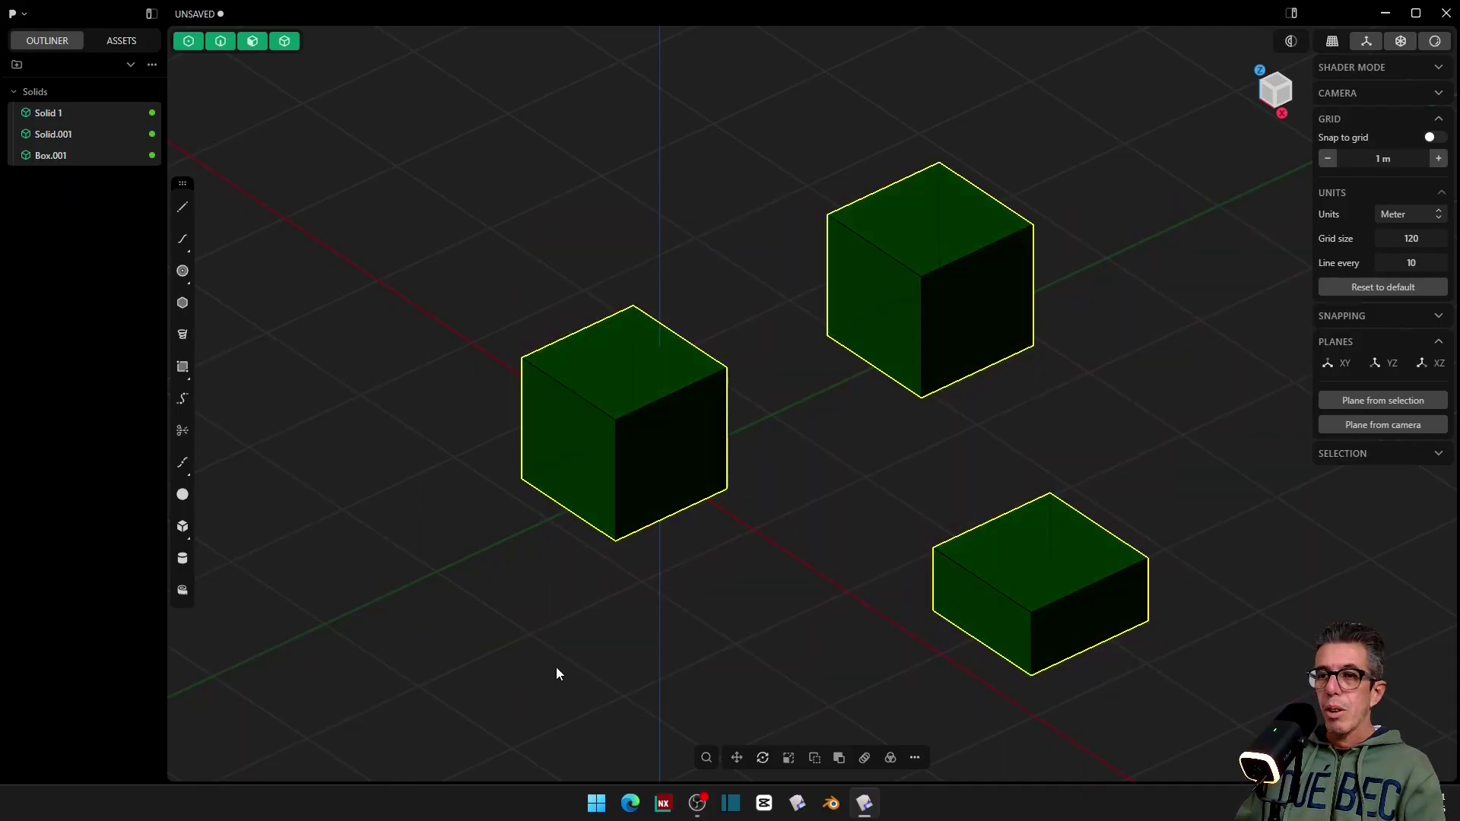
left_click(555, 668)
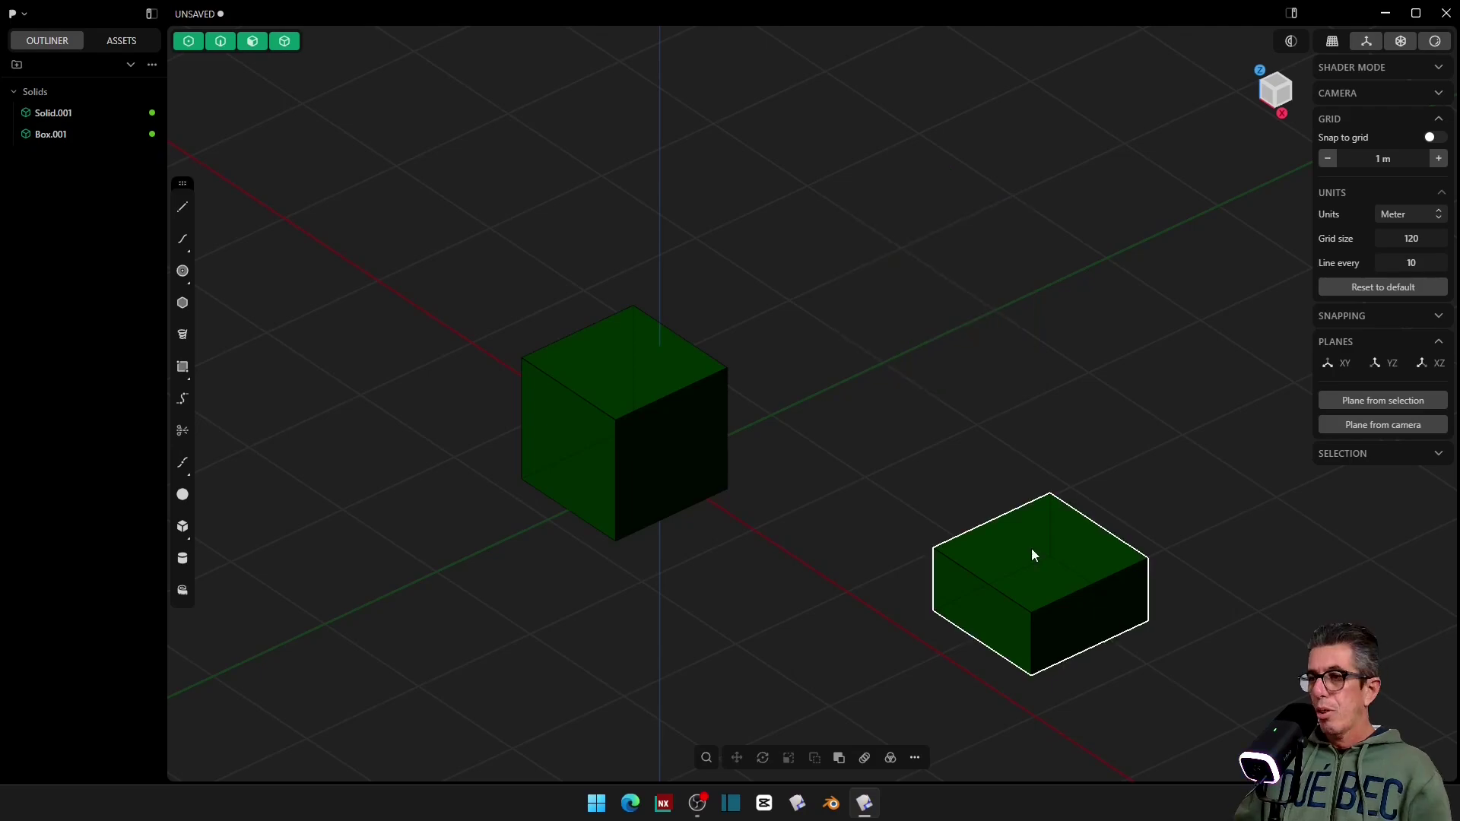
Step: Delete the low green box beside the cube, and start a new file in place of the current one
left_click(1031, 550)
key("Delete")
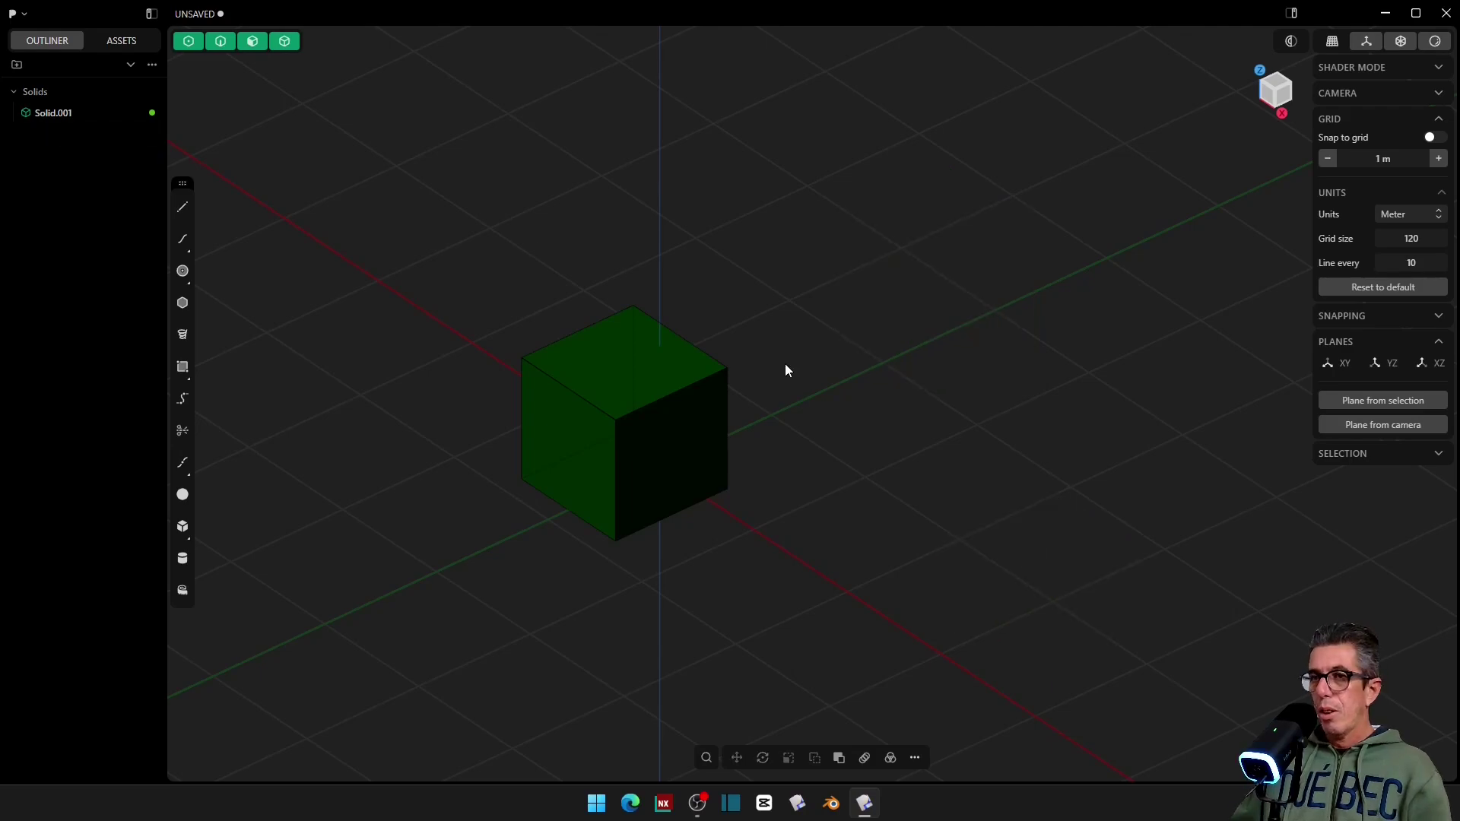
left_click(561, 393)
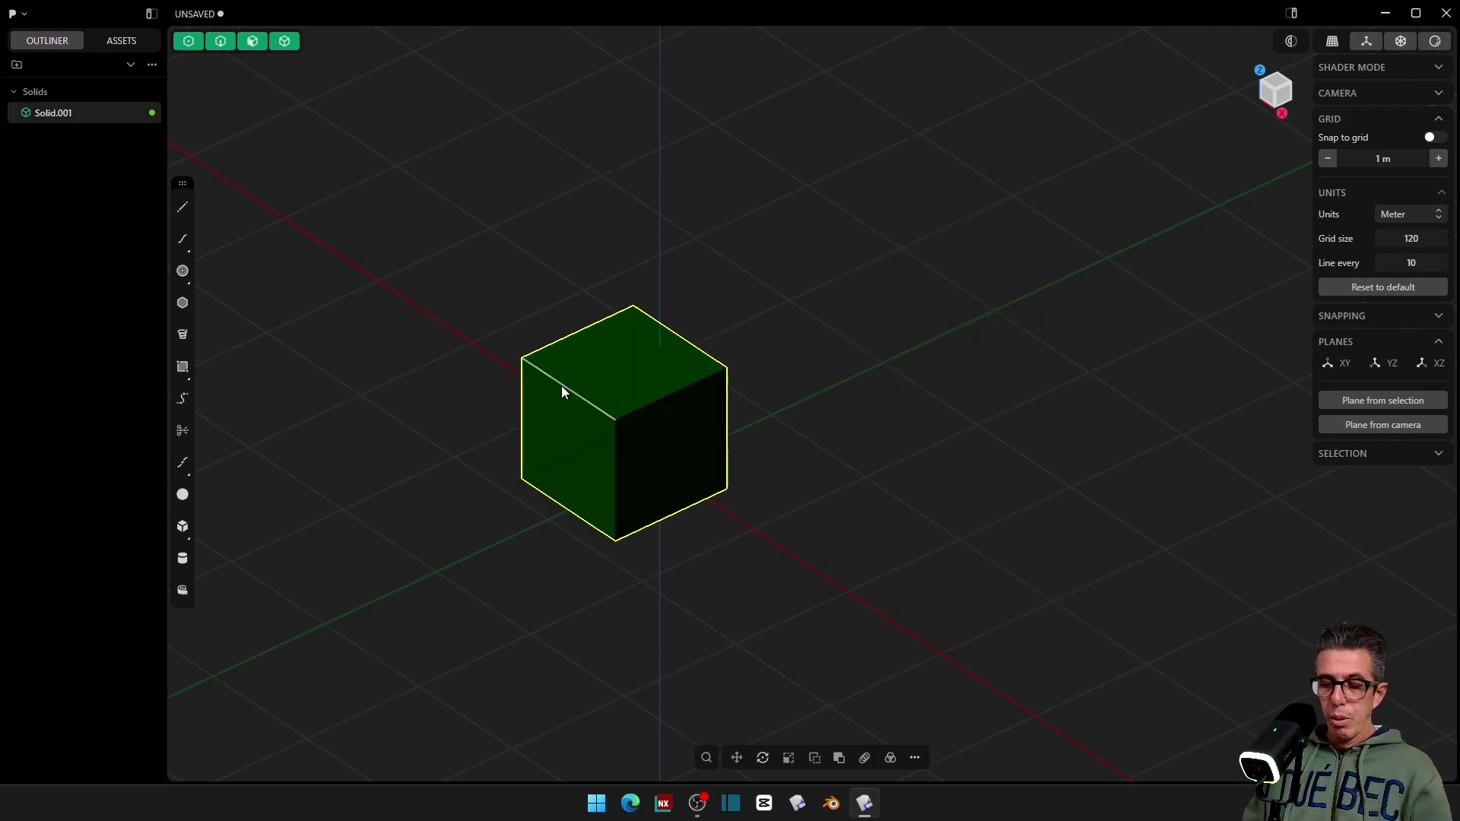
key("ctrl+n")
key("Return")
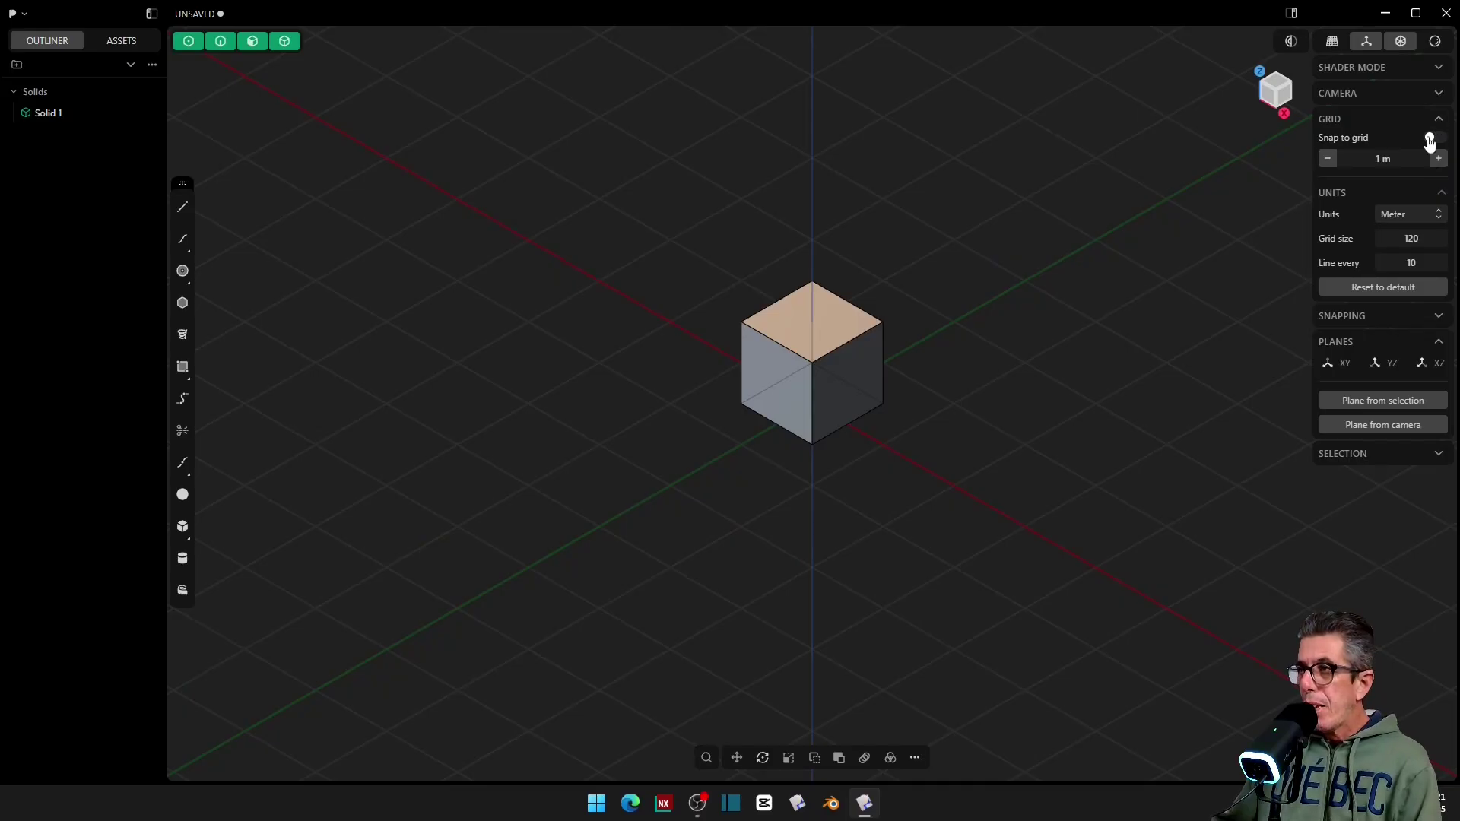
Step: Refine the grid spacing to 0.5 m and 0.1 m, and bring it back to 1 m
left_click(1328, 159)
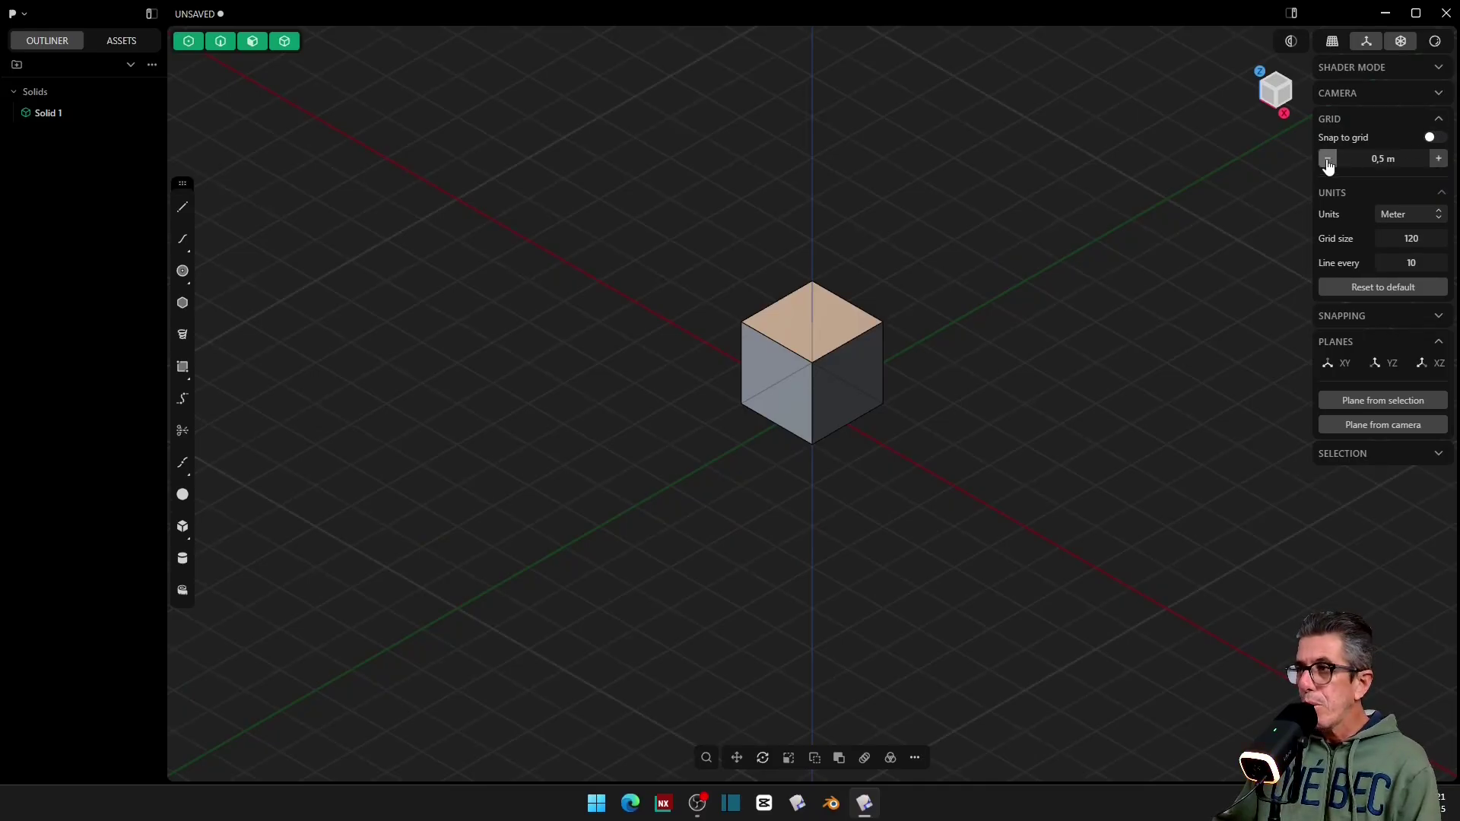
left_click(1326, 161)
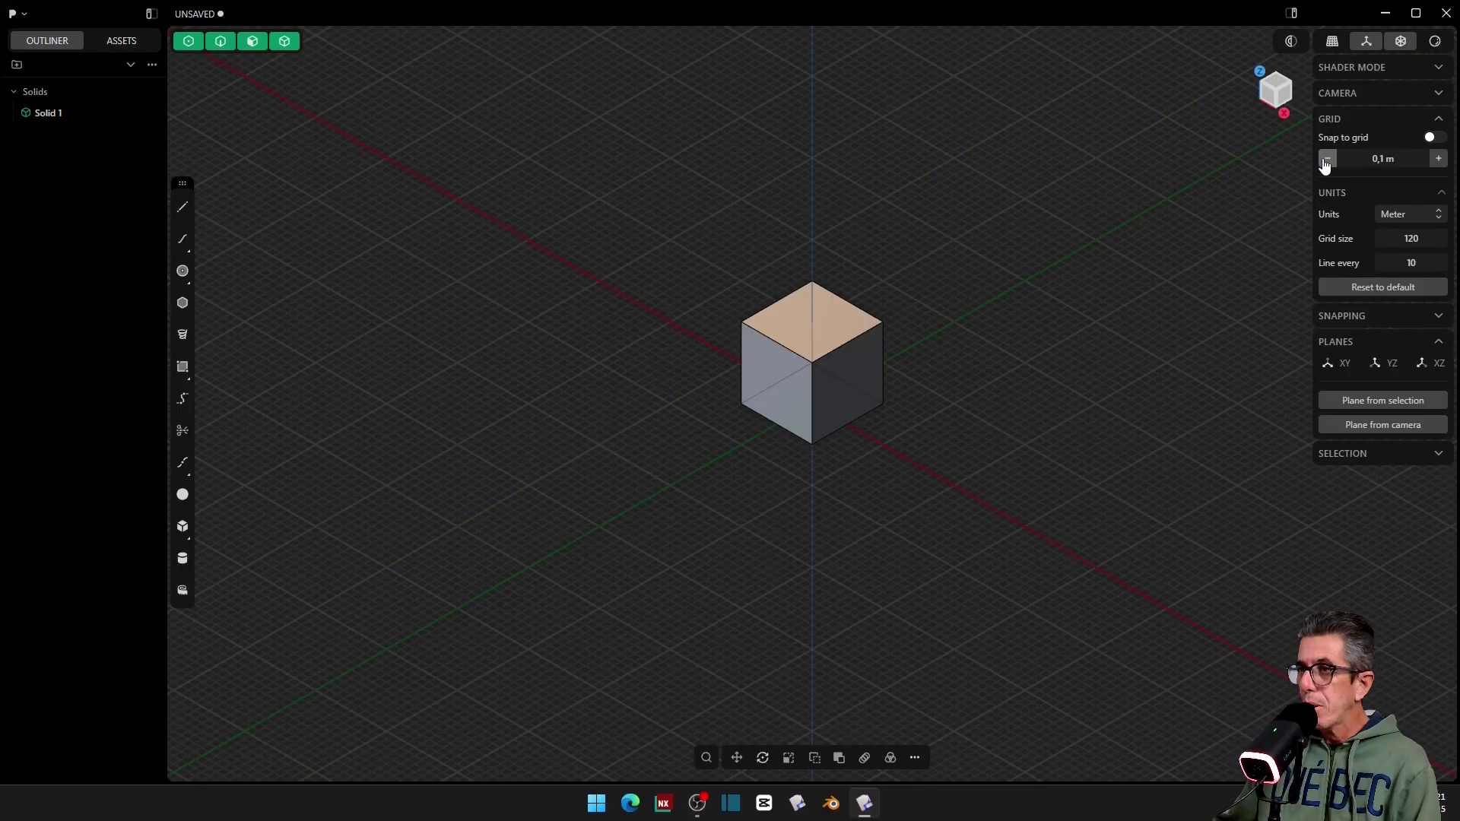
left_click(1439, 161)
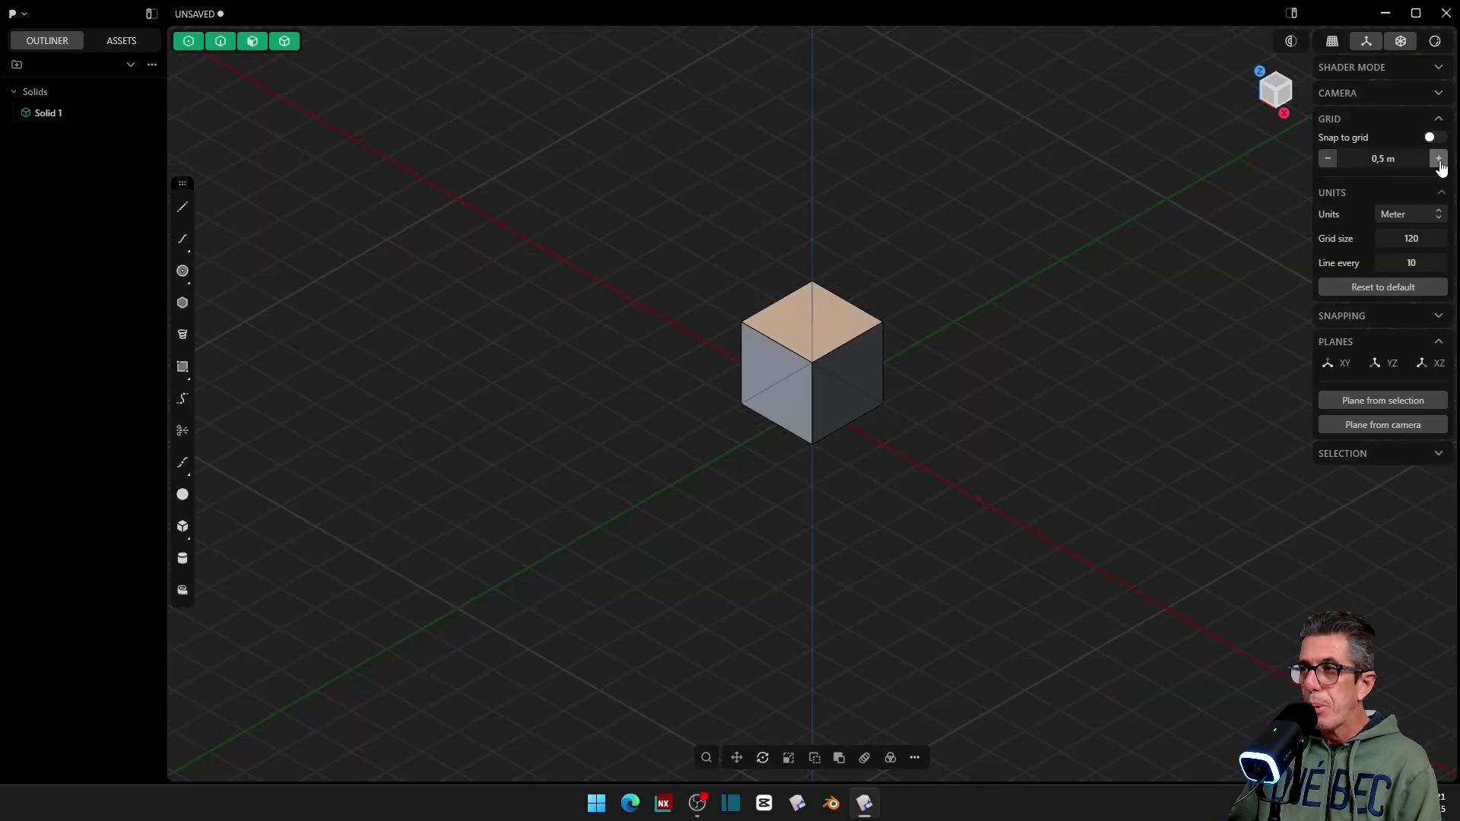
left_click(1440, 161)
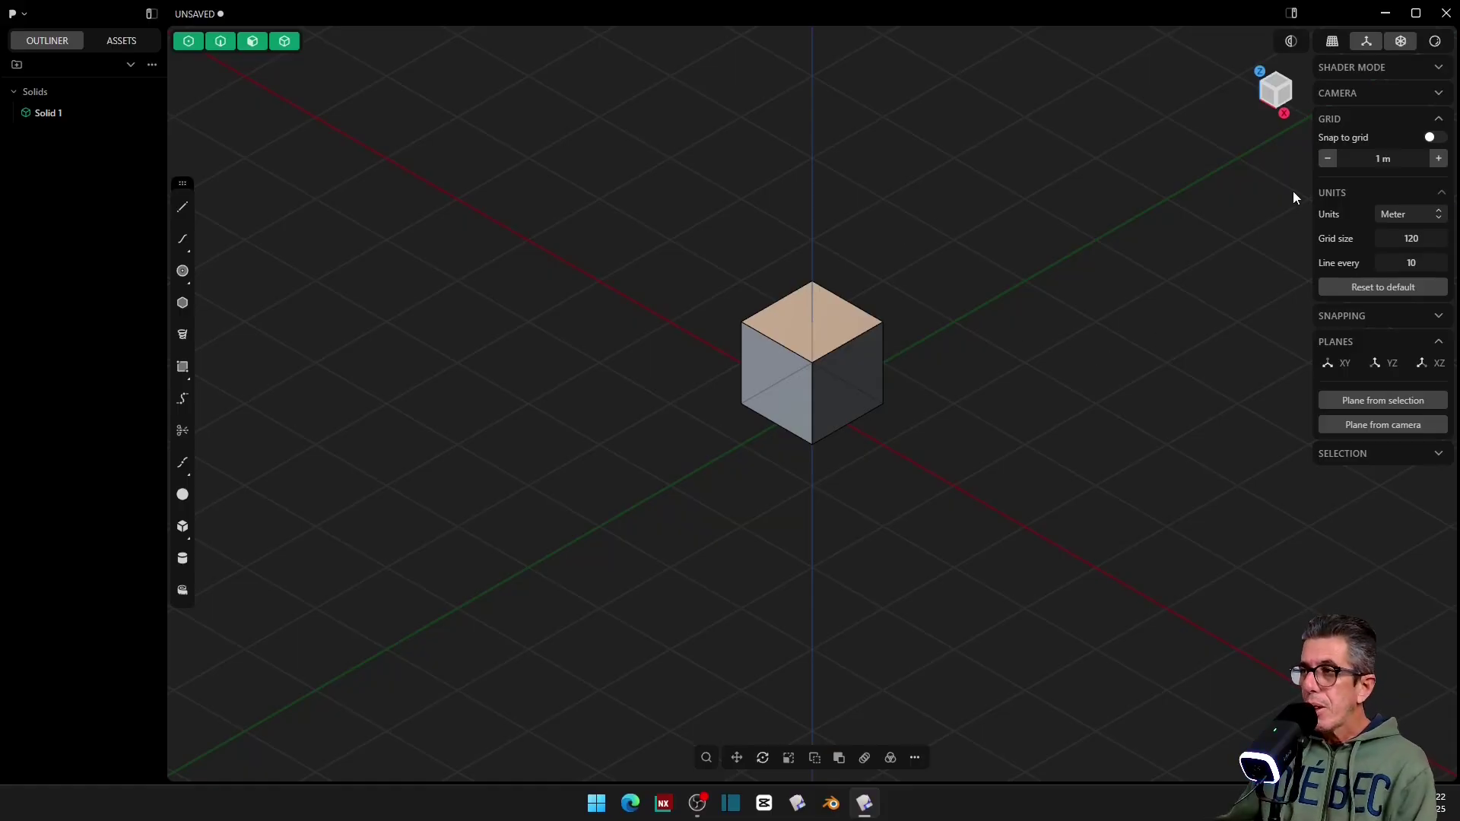
Step: Collapse the grid and planes settings, select the cube and check its volume, surface area and position in the selection information
left_click(1437, 119)
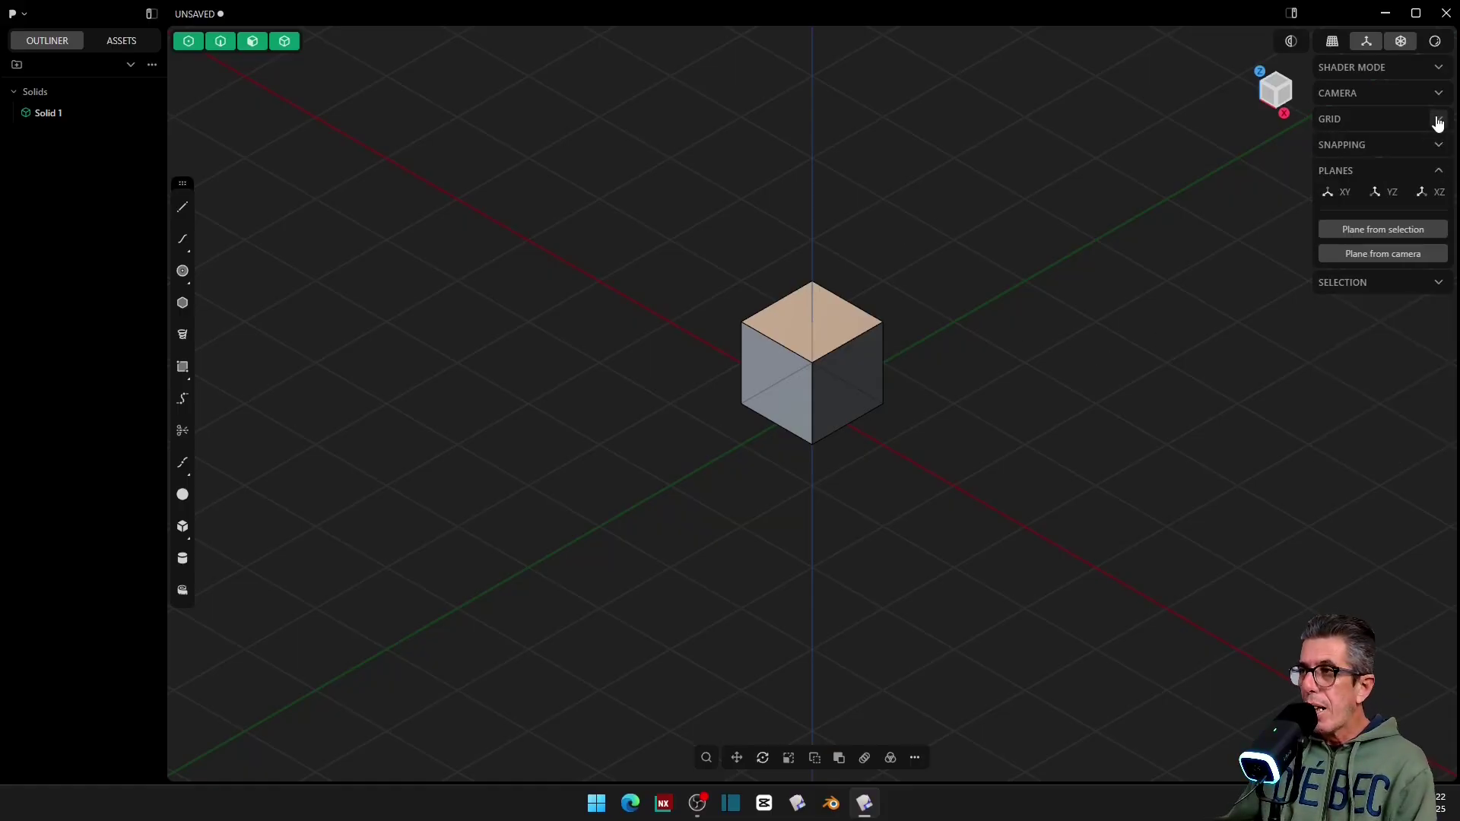
left_click(1436, 173)
left_click(1438, 197)
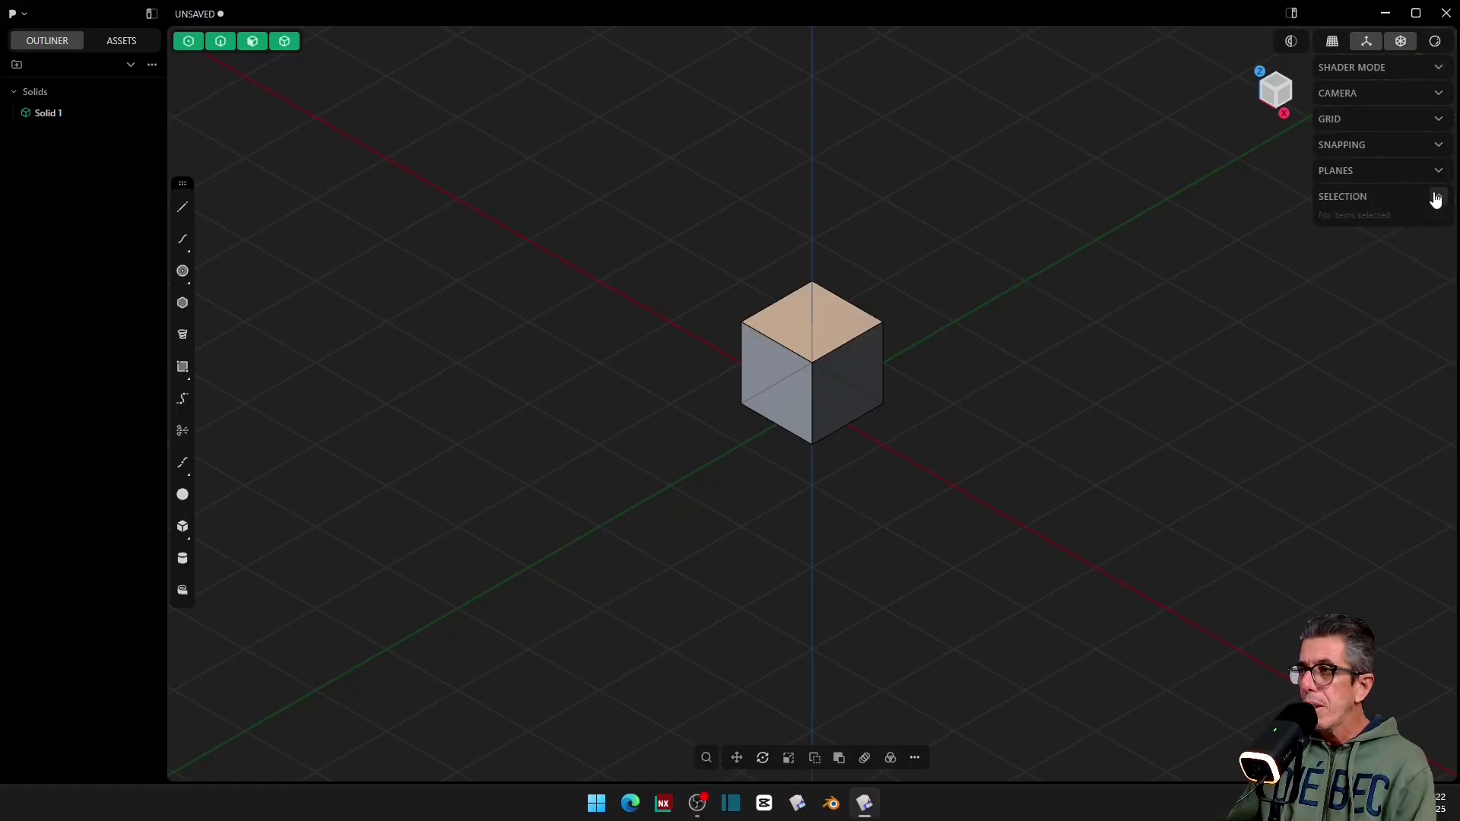
left_click(803, 330)
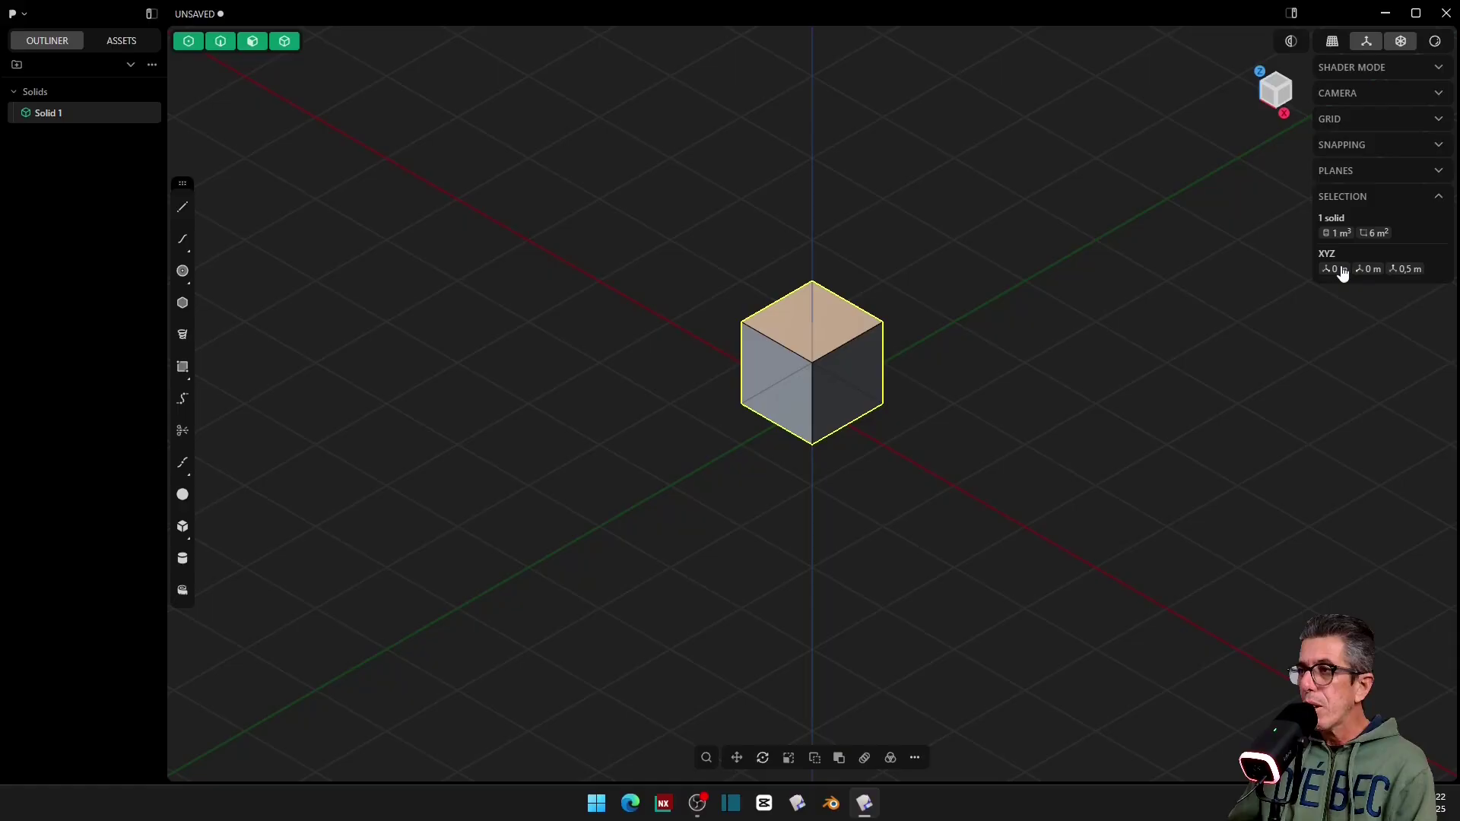
left_click(1436, 199)
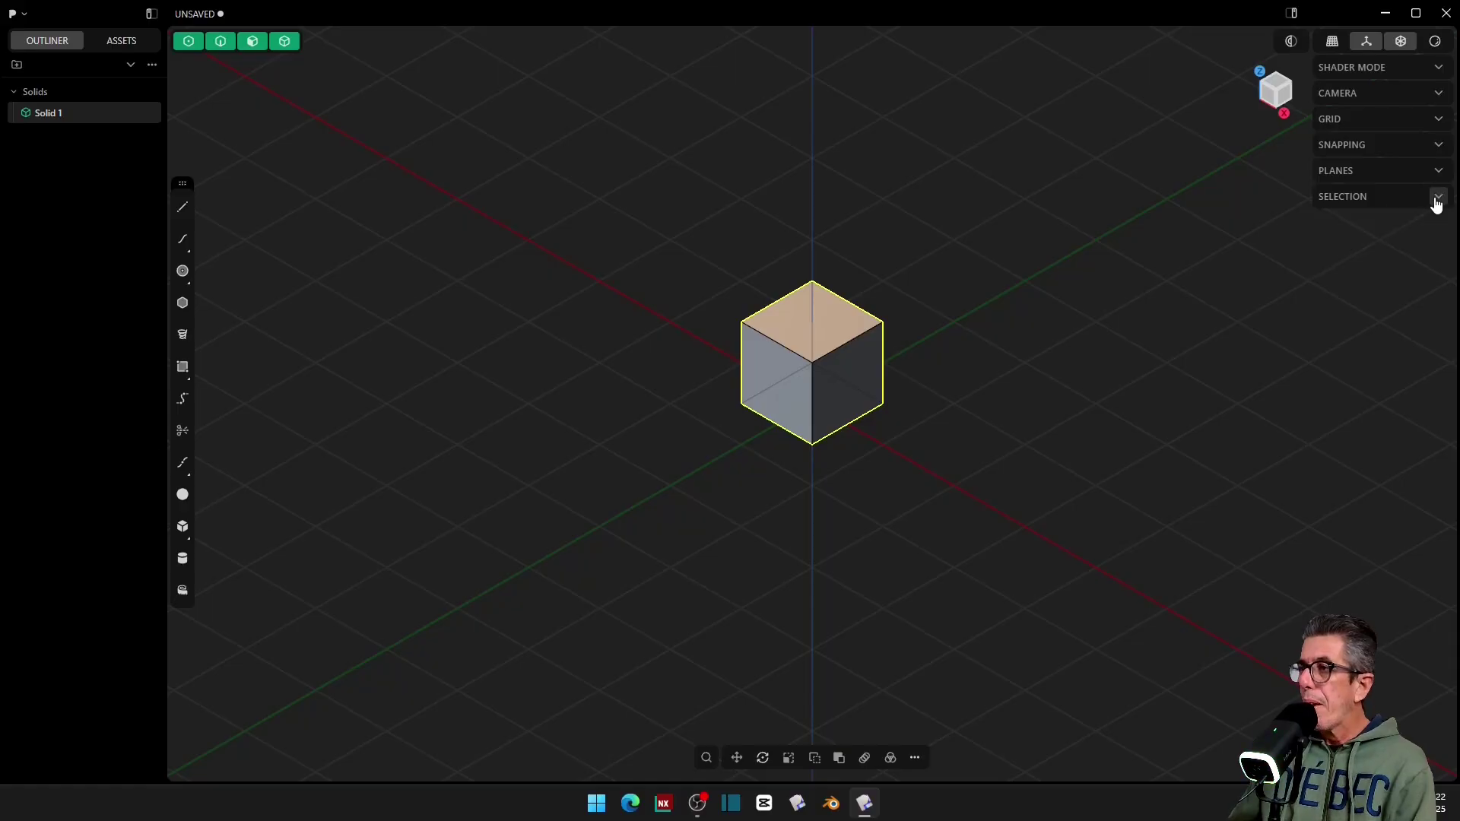
Step: Review the planes and snapping options, and reopen the grid settings
left_click(1438, 172)
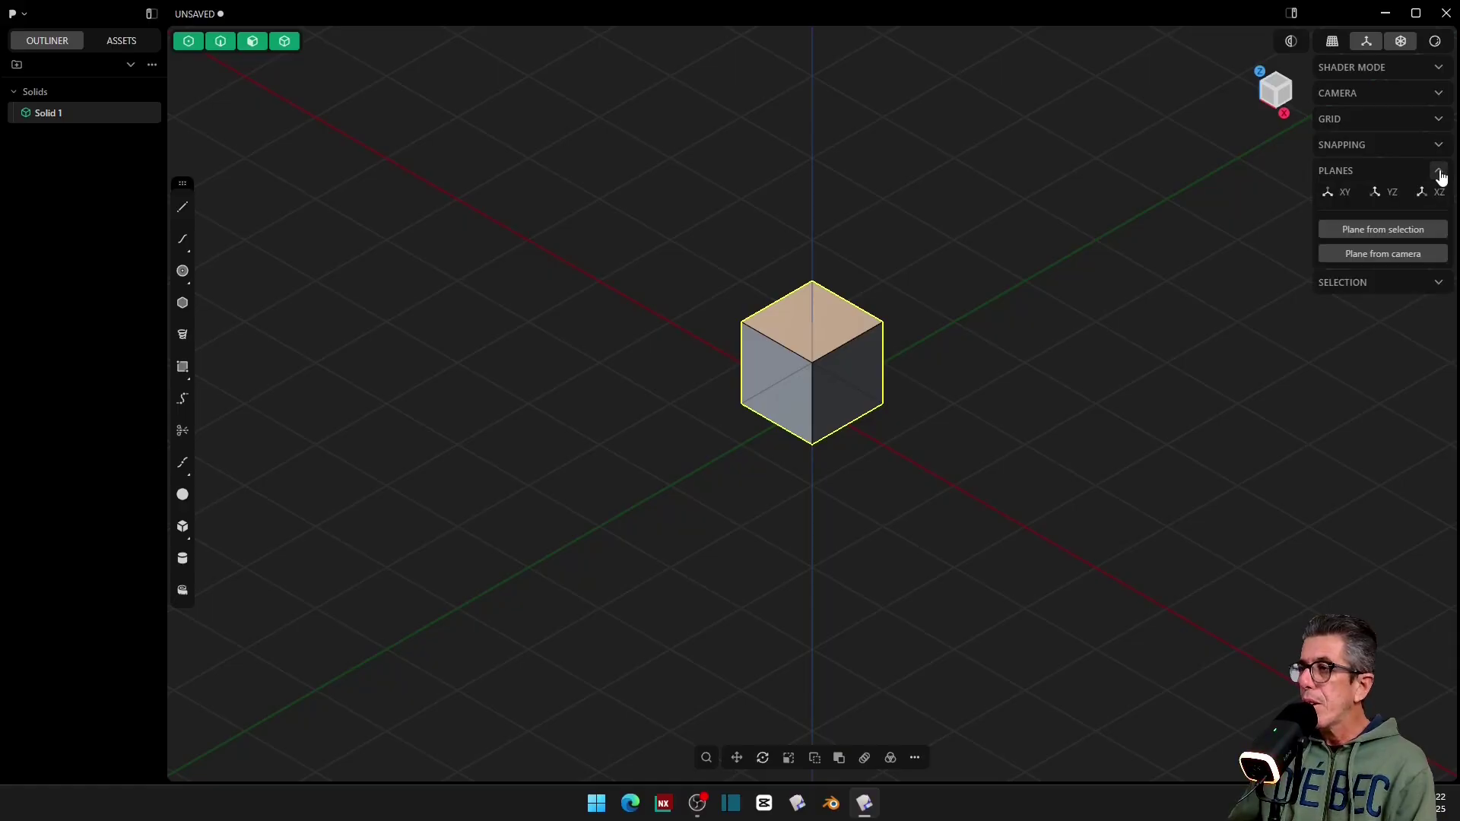
left_click(1439, 171)
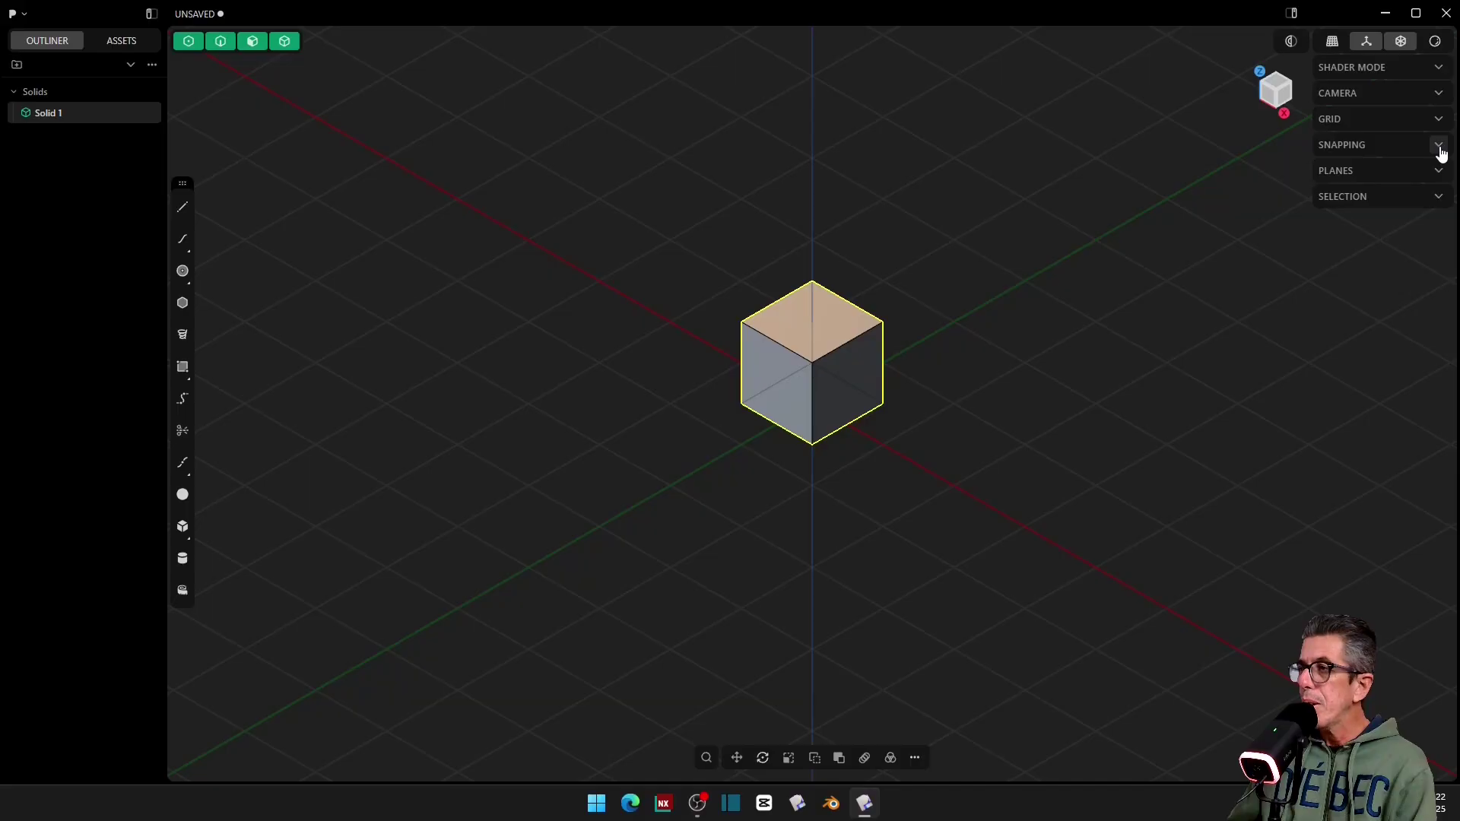
left_click(1440, 146)
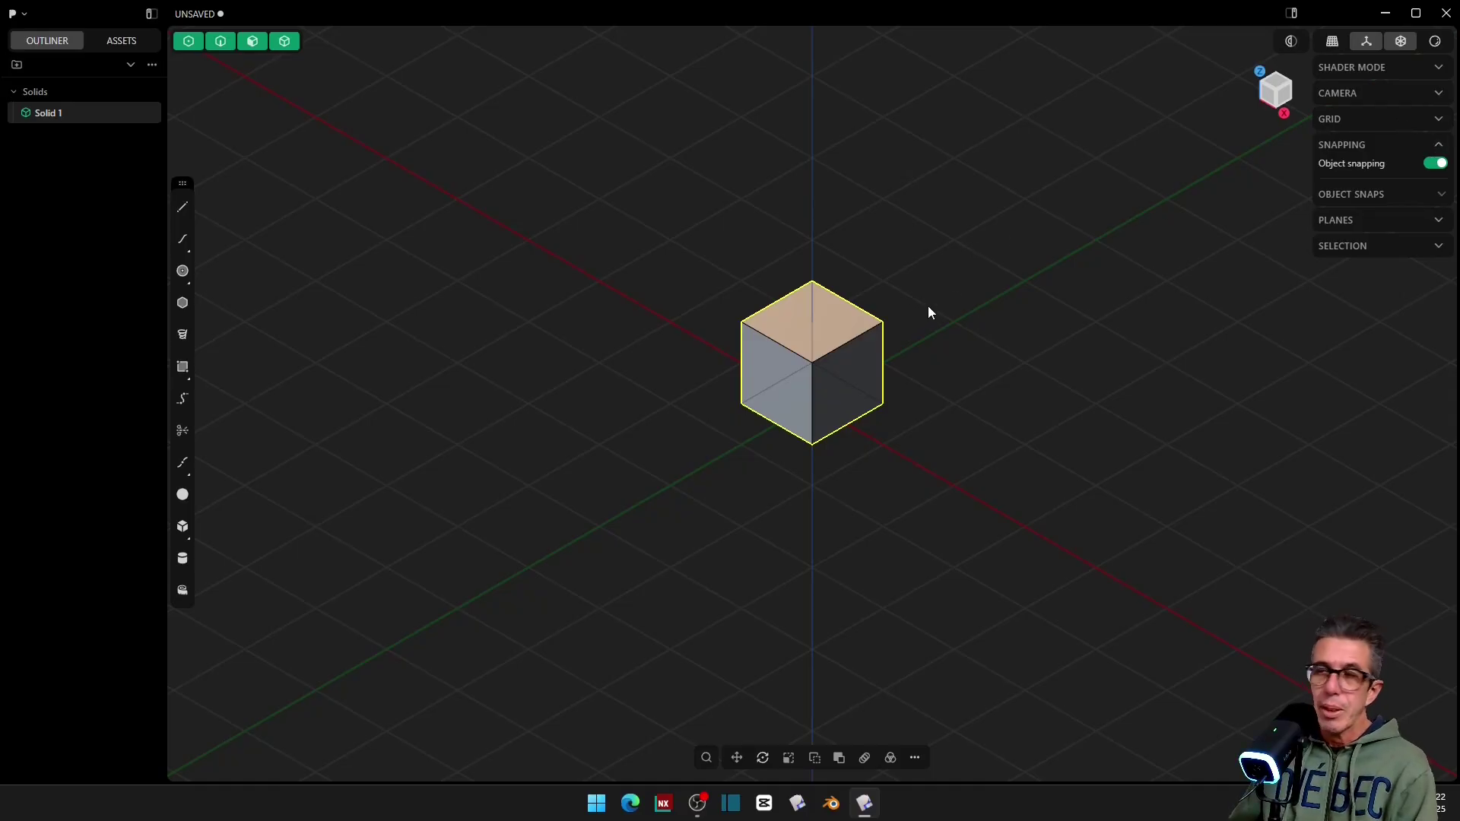
left_click(1438, 146)
left_click(1438, 120)
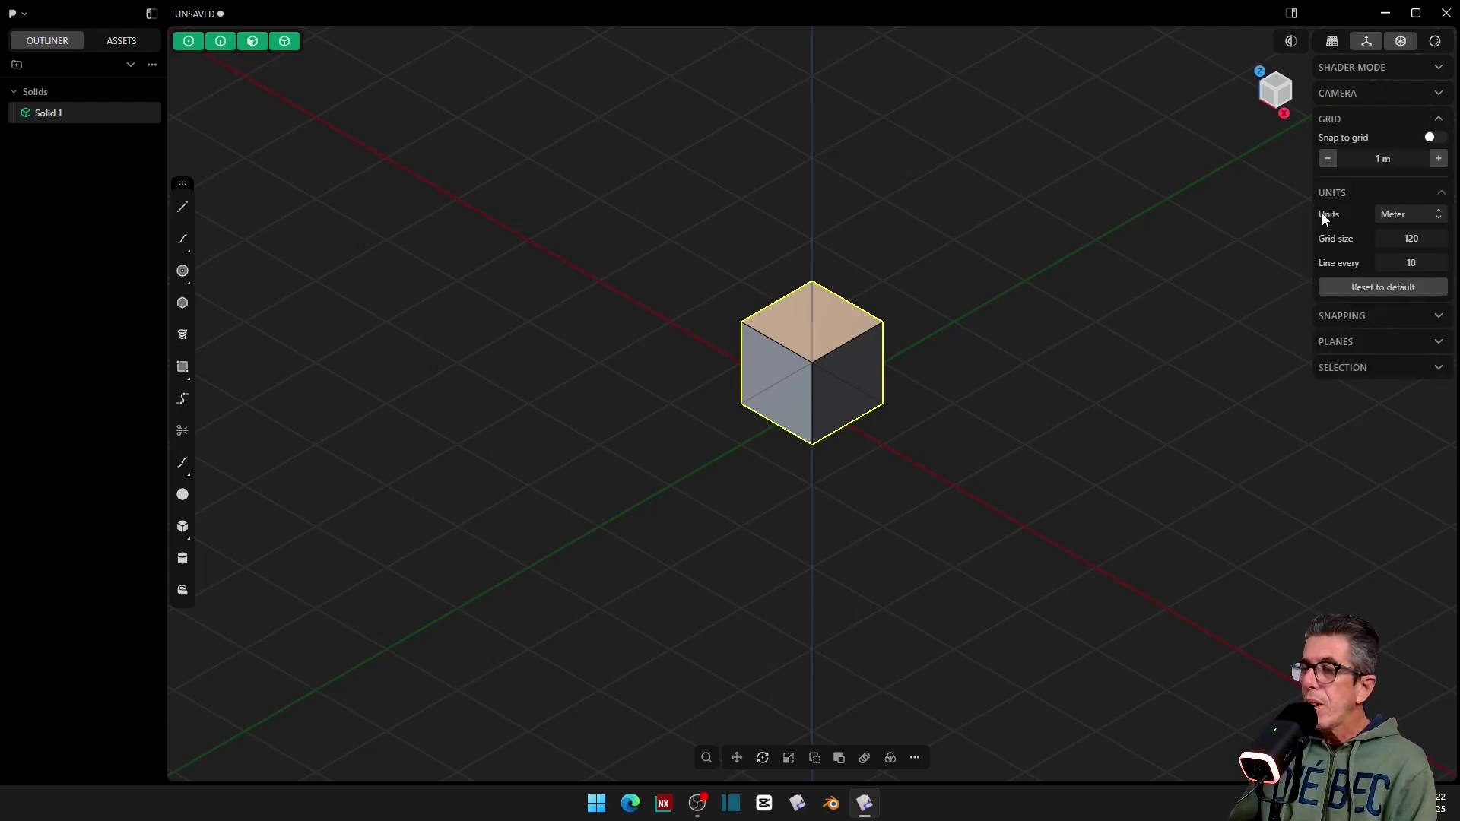
Step: Switch the scene units to Millimeter and back to Meter
left_click(1406, 220)
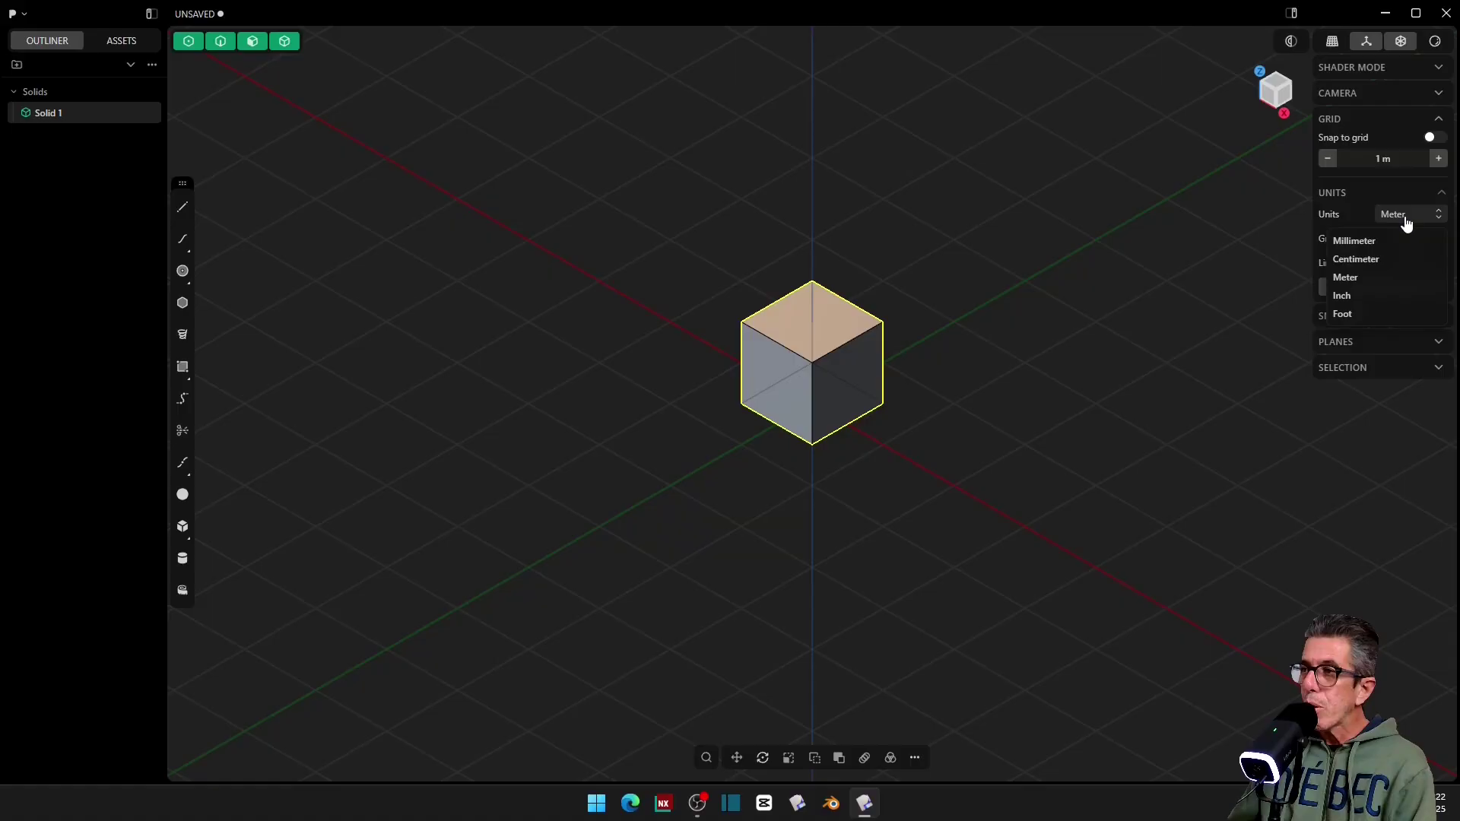
left_click(1361, 241)
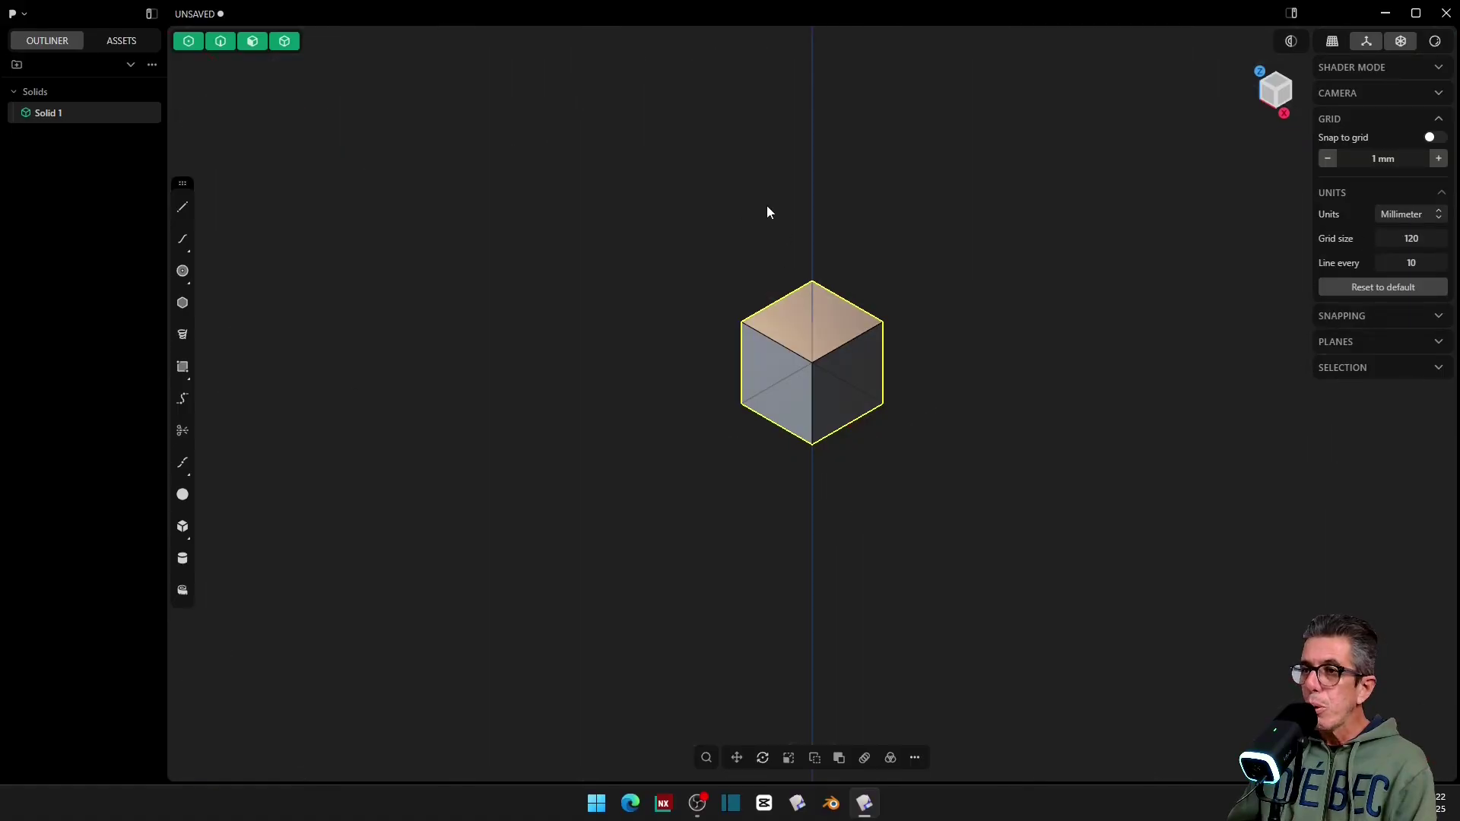
left_click(1390, 219)
left_click(1416, 223)
left_click(1420, 216)
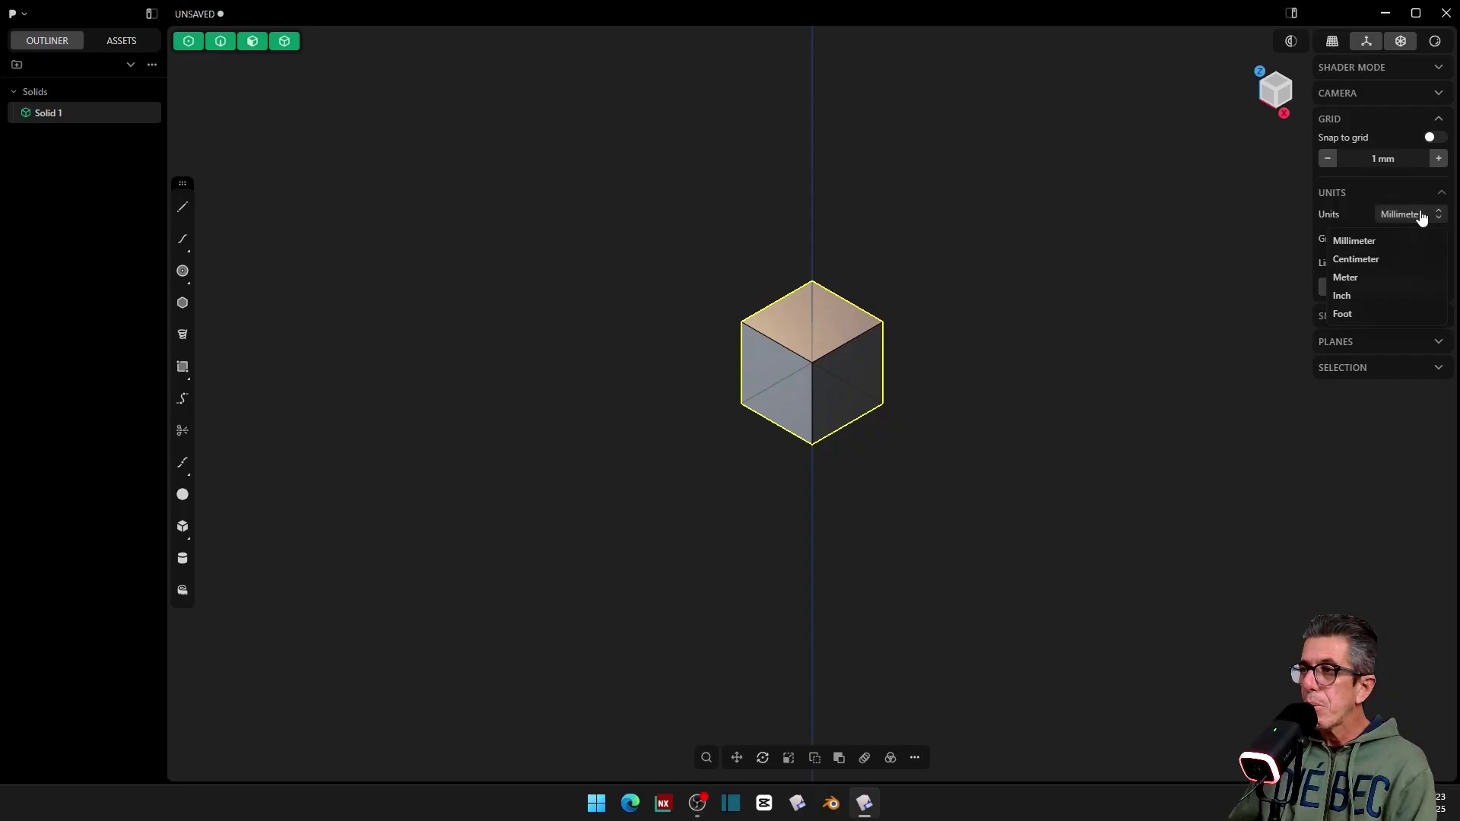
left_click(1360, 278)
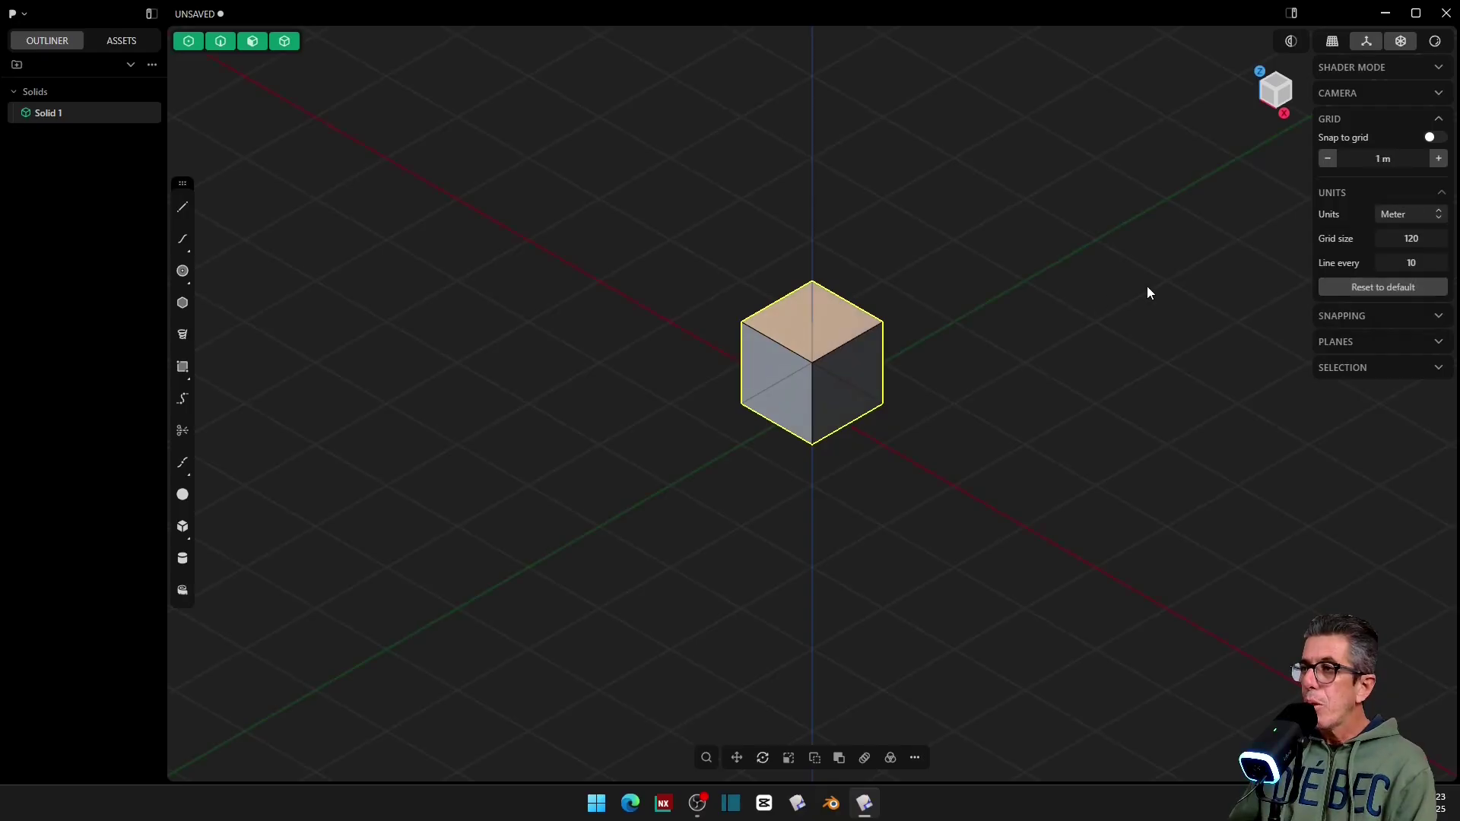
Step: Set the scene units to Millimeter and leave the grid size value as it is
left_click(1434, 238)
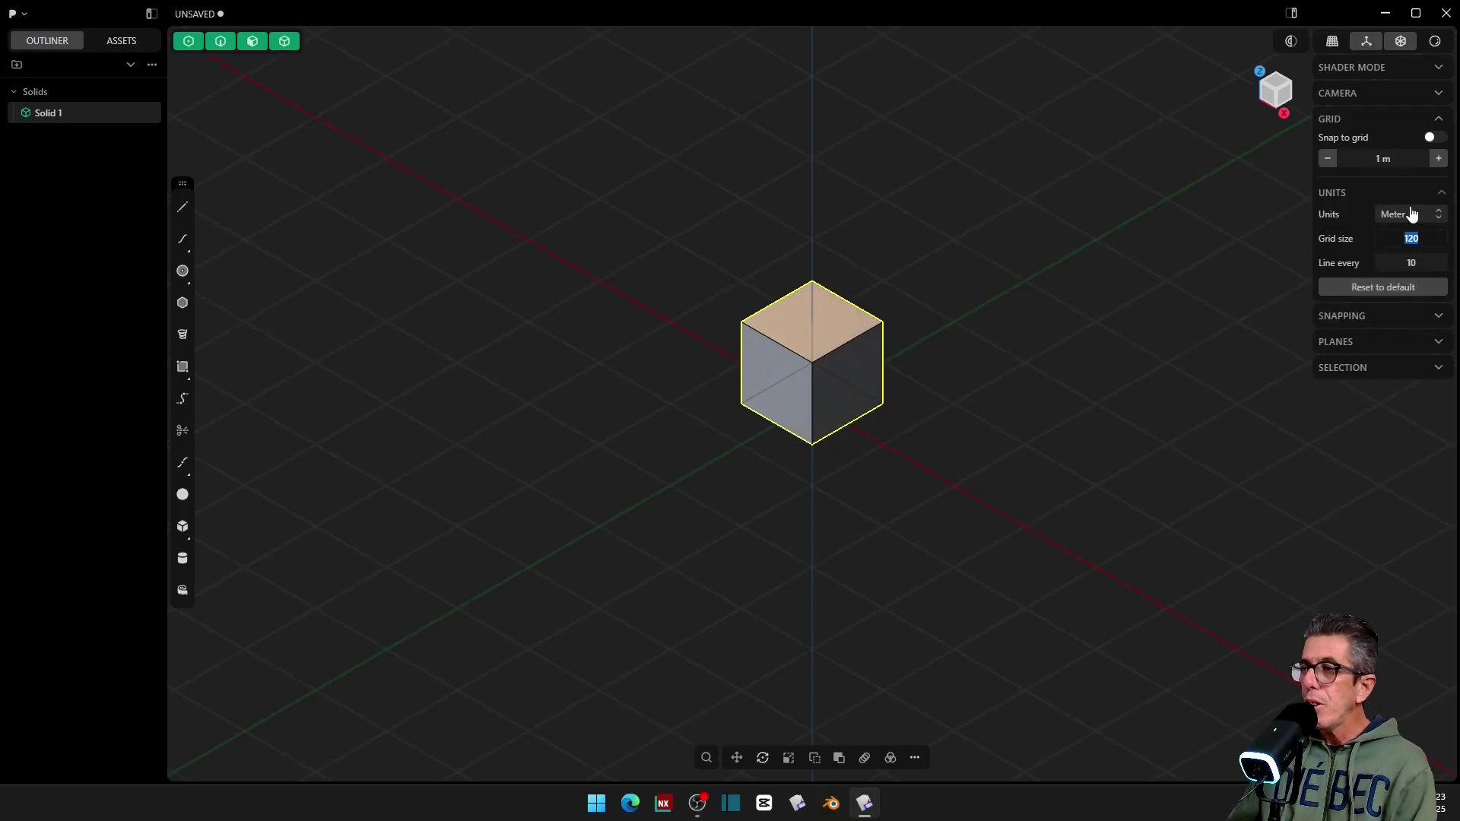
left_click(1410, 215)
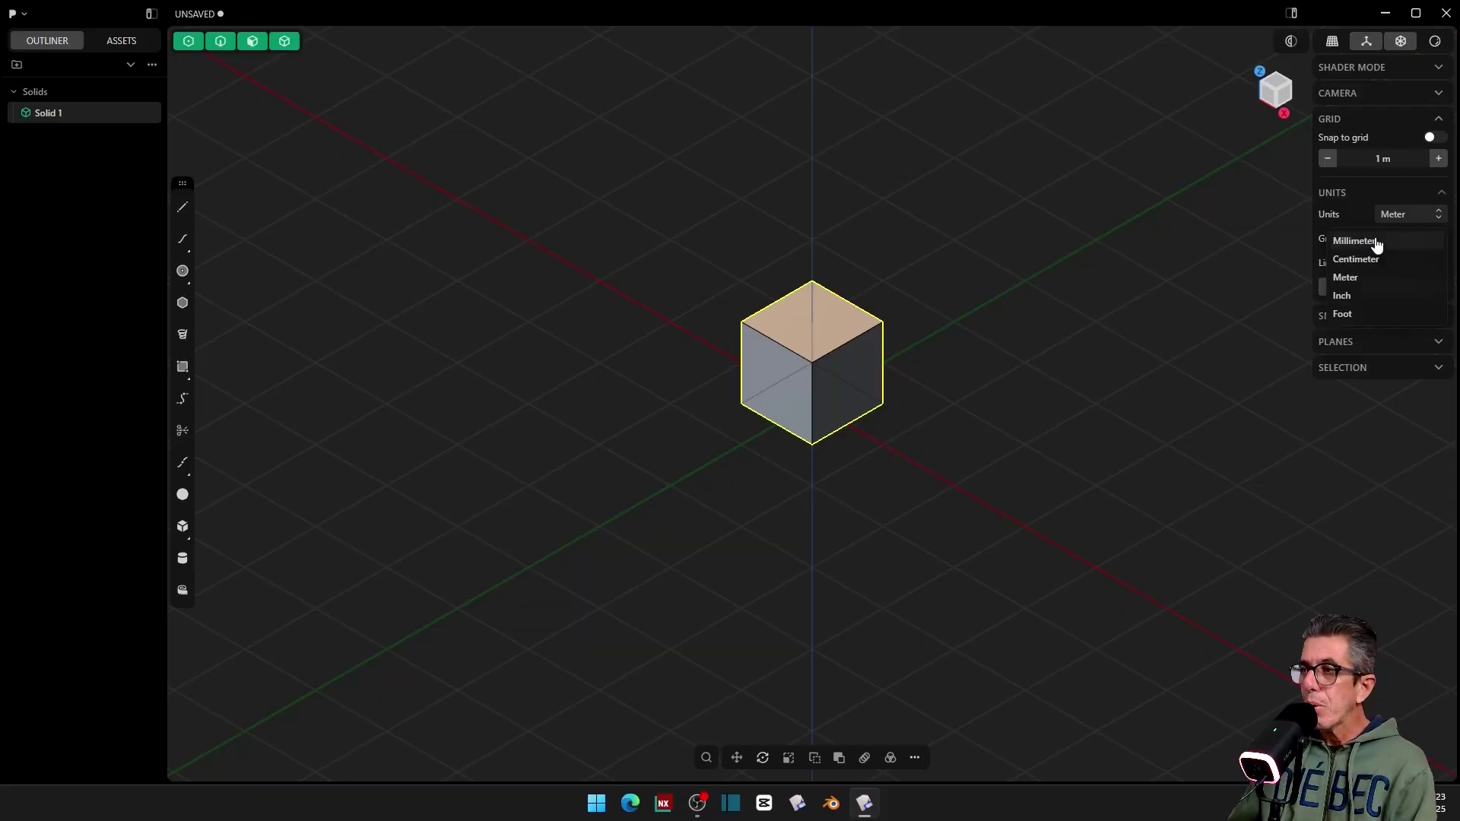
left_click(1359, 241)
left_click(1436, 243)
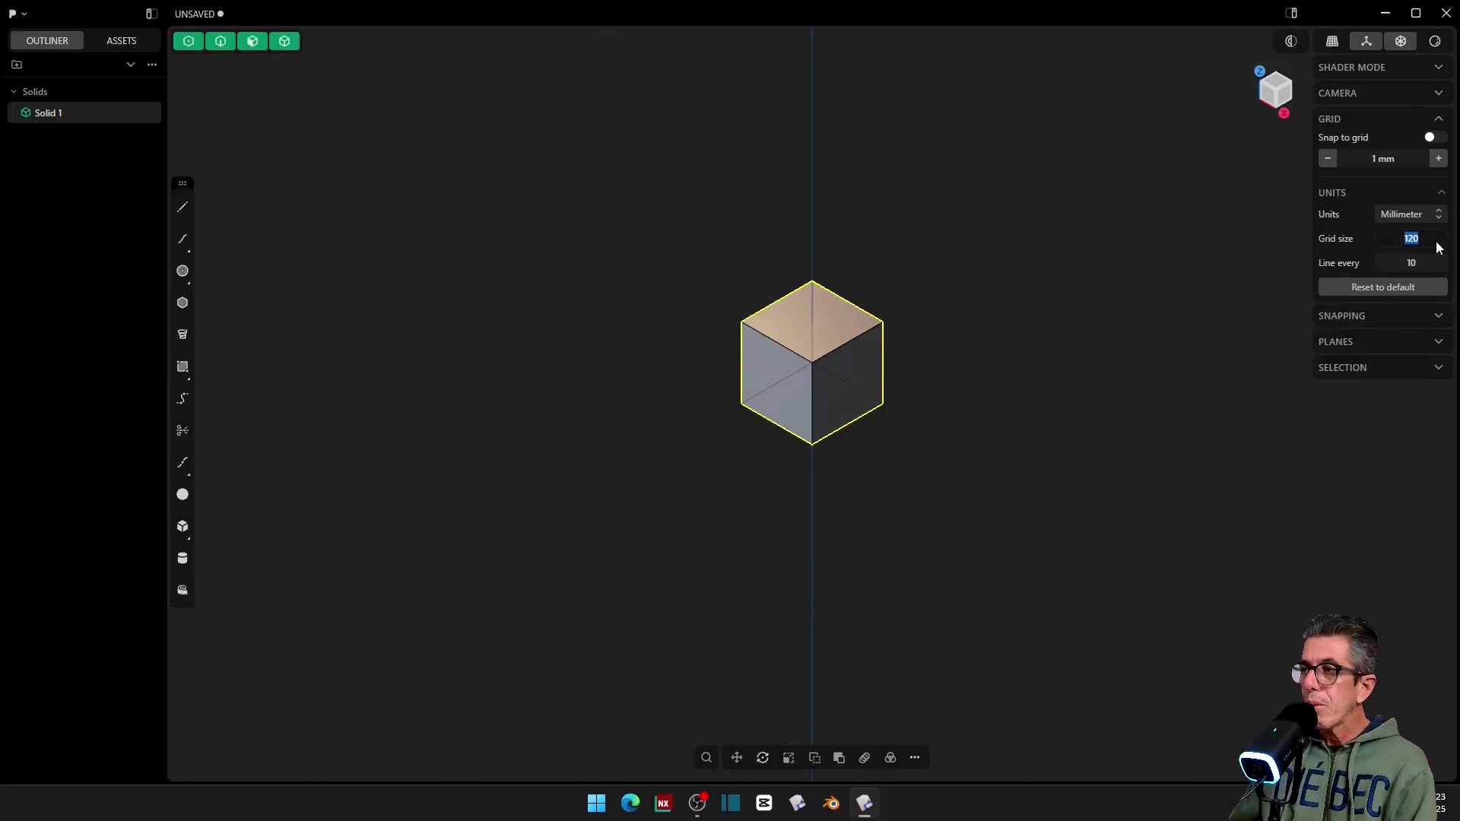
left_click(1048, 315)
Step: Preview scaling the cube uniformly to about 0.154, set the grid size to 1200, and cancel the scaling
left_click(851, 355)
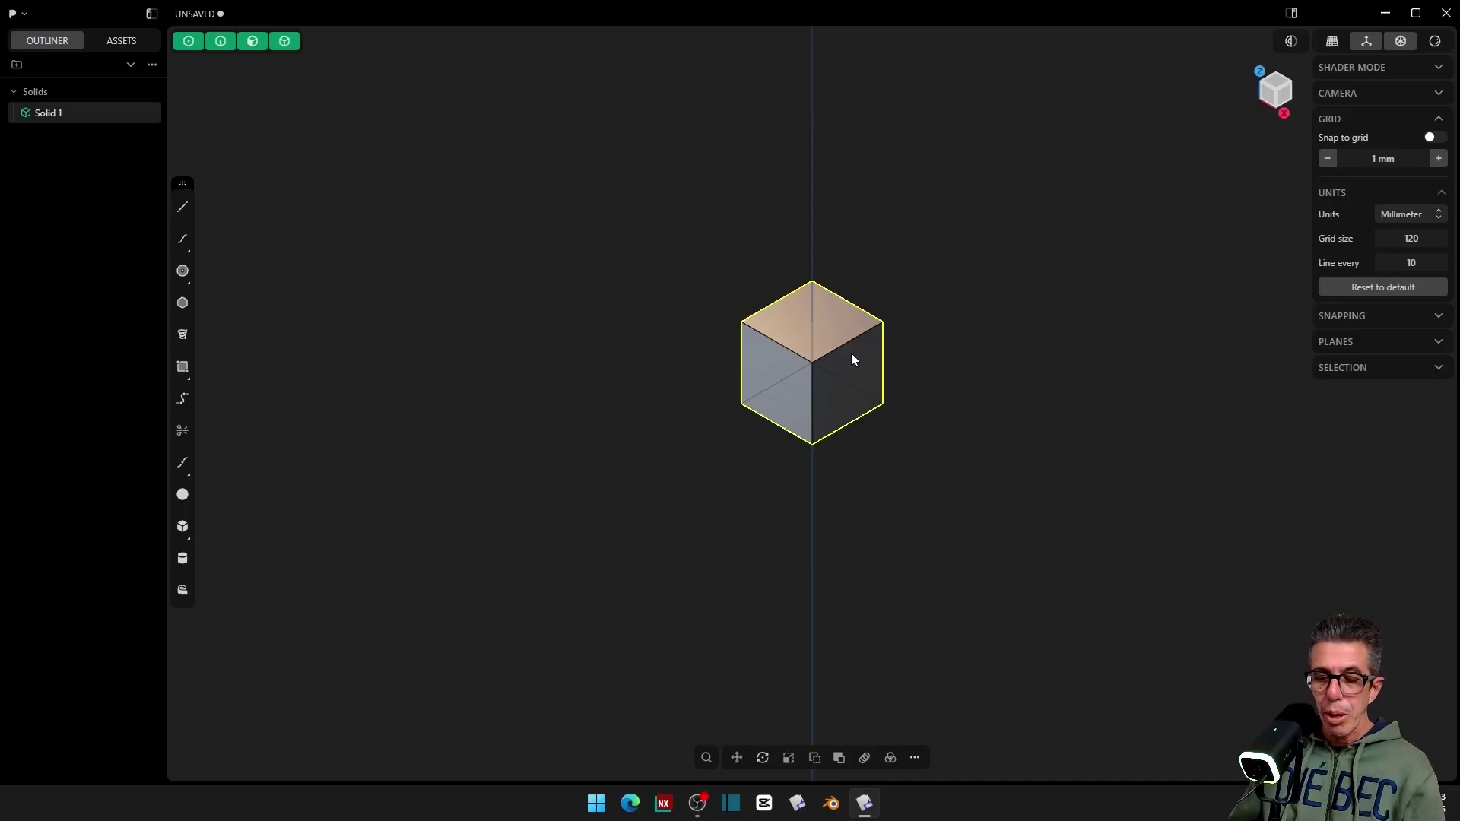
key("s")
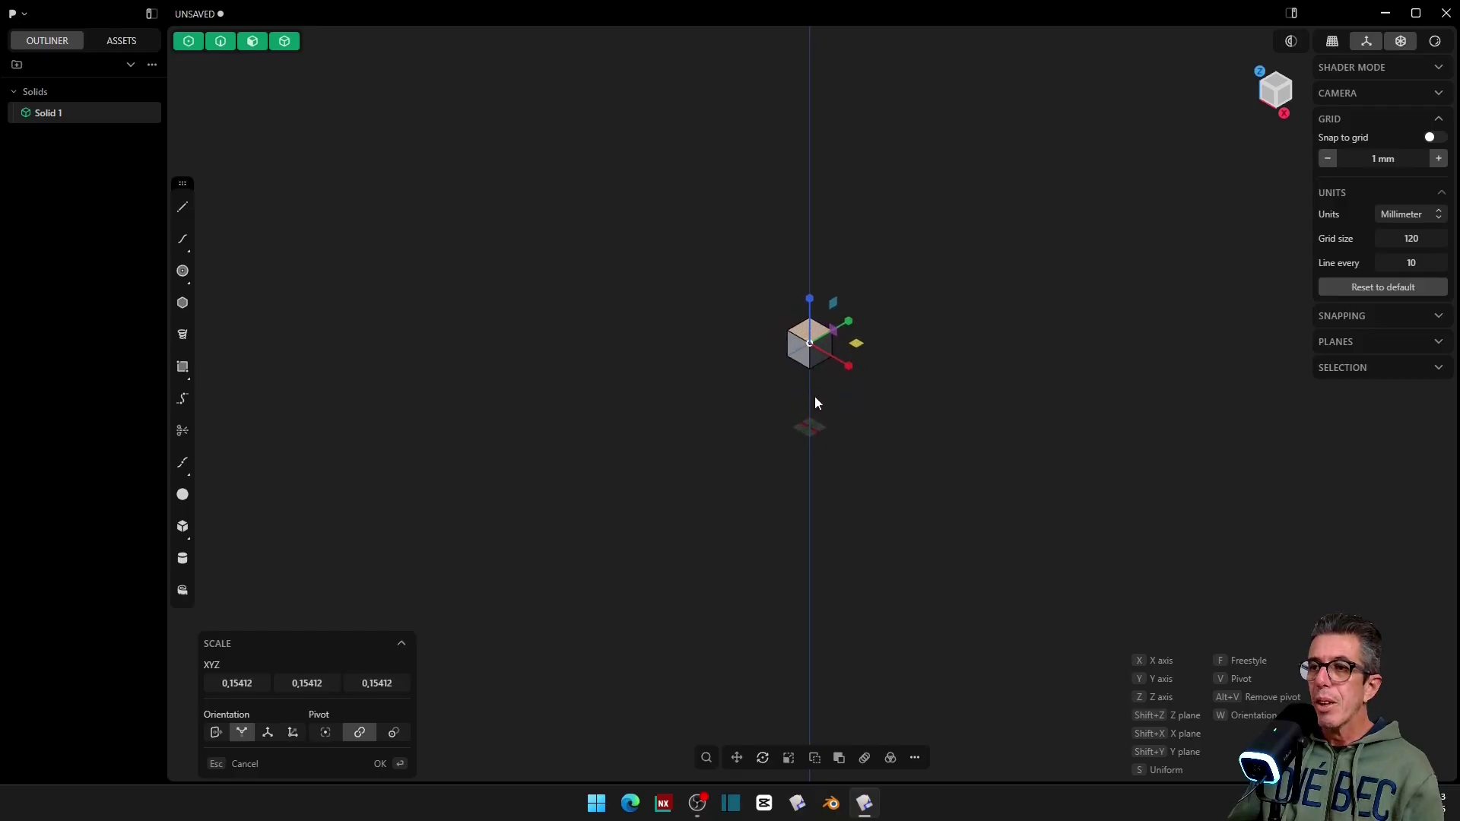
left_click(1429, 241)
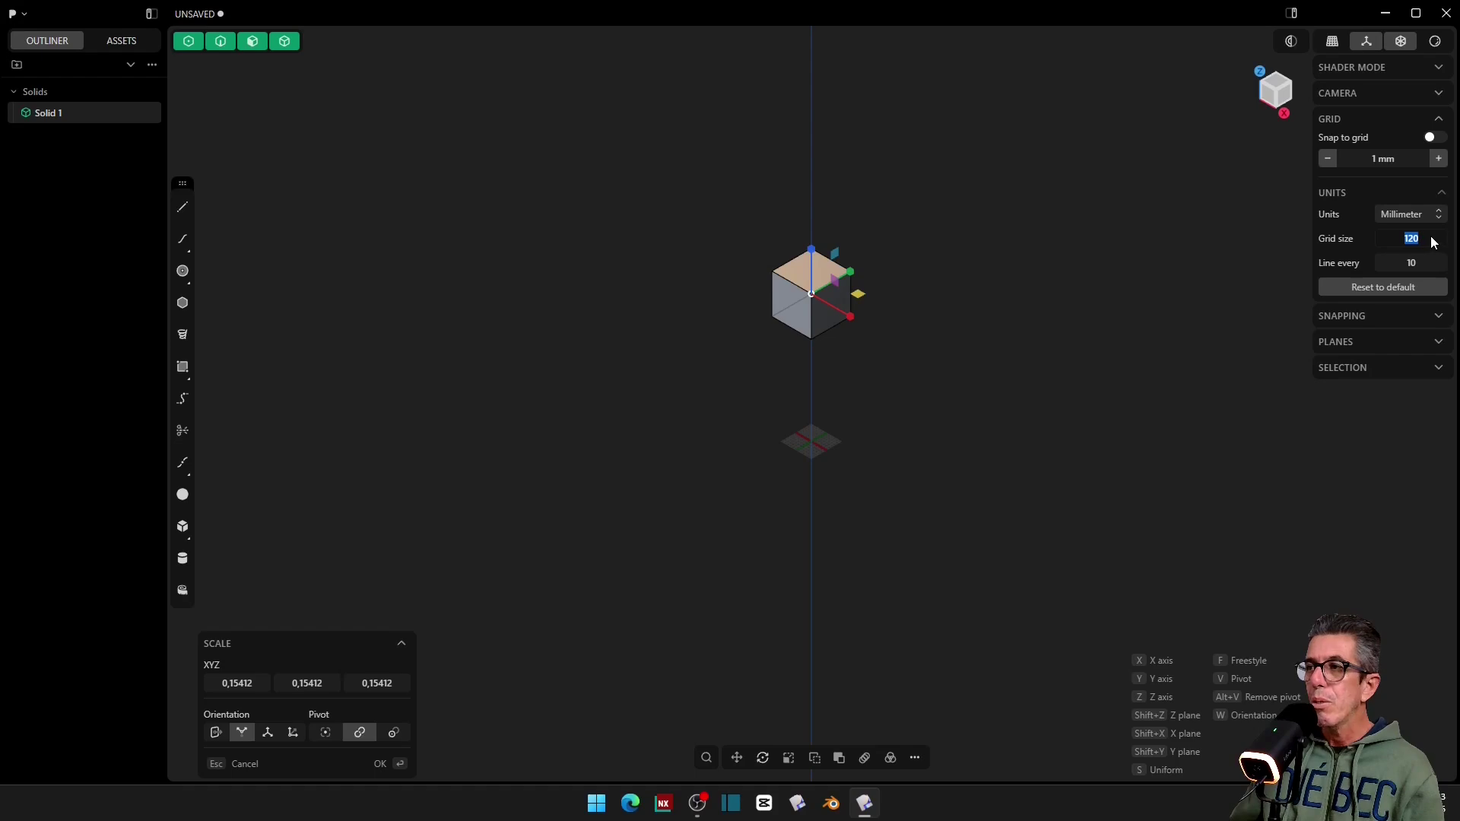
type("1200")
key("Return")
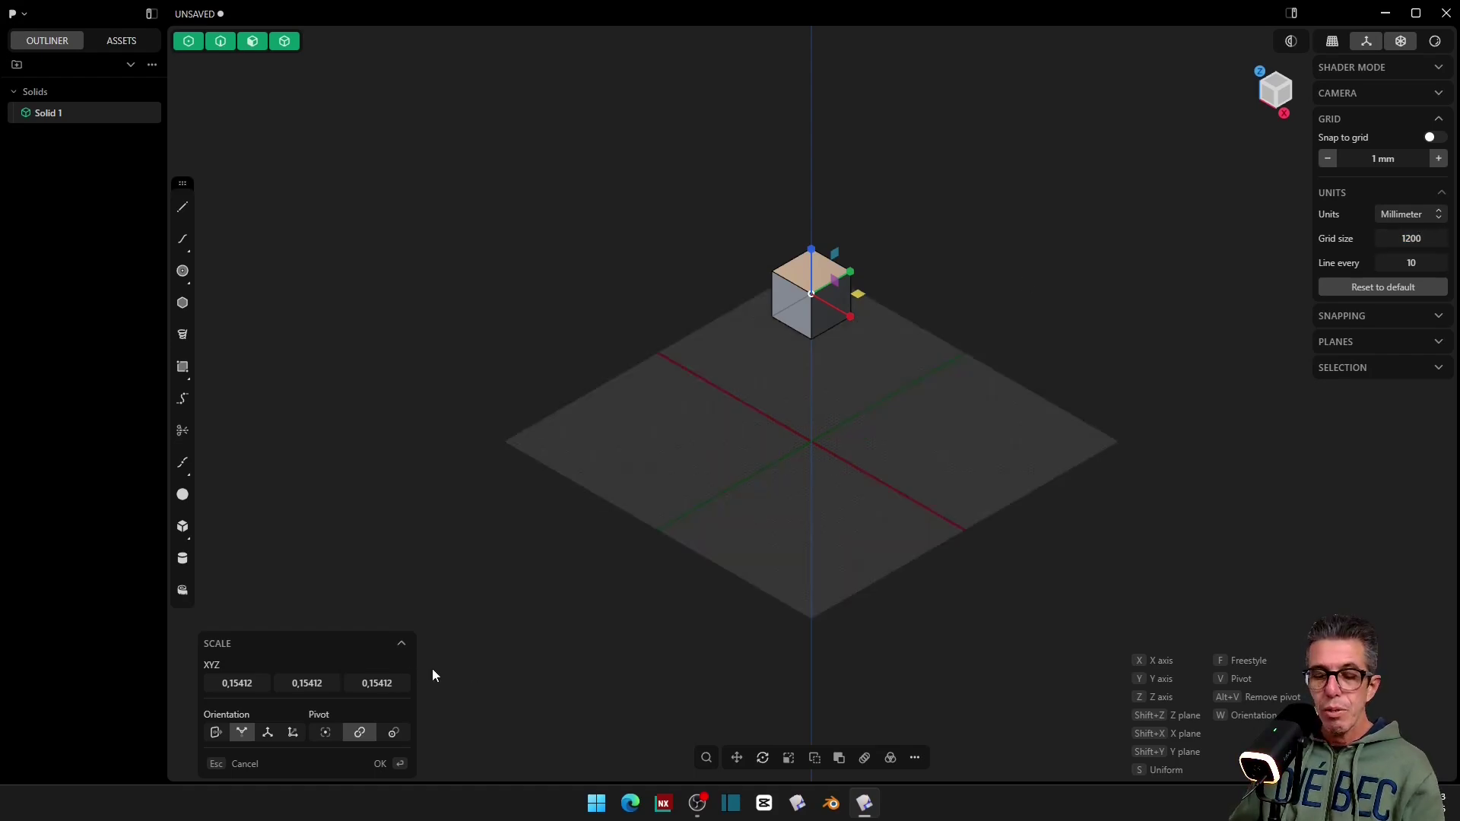
key("Escape")
key("Escape")
Step: Set the grid size to 120 and the scene units to Meter
left_click(1431, 241)
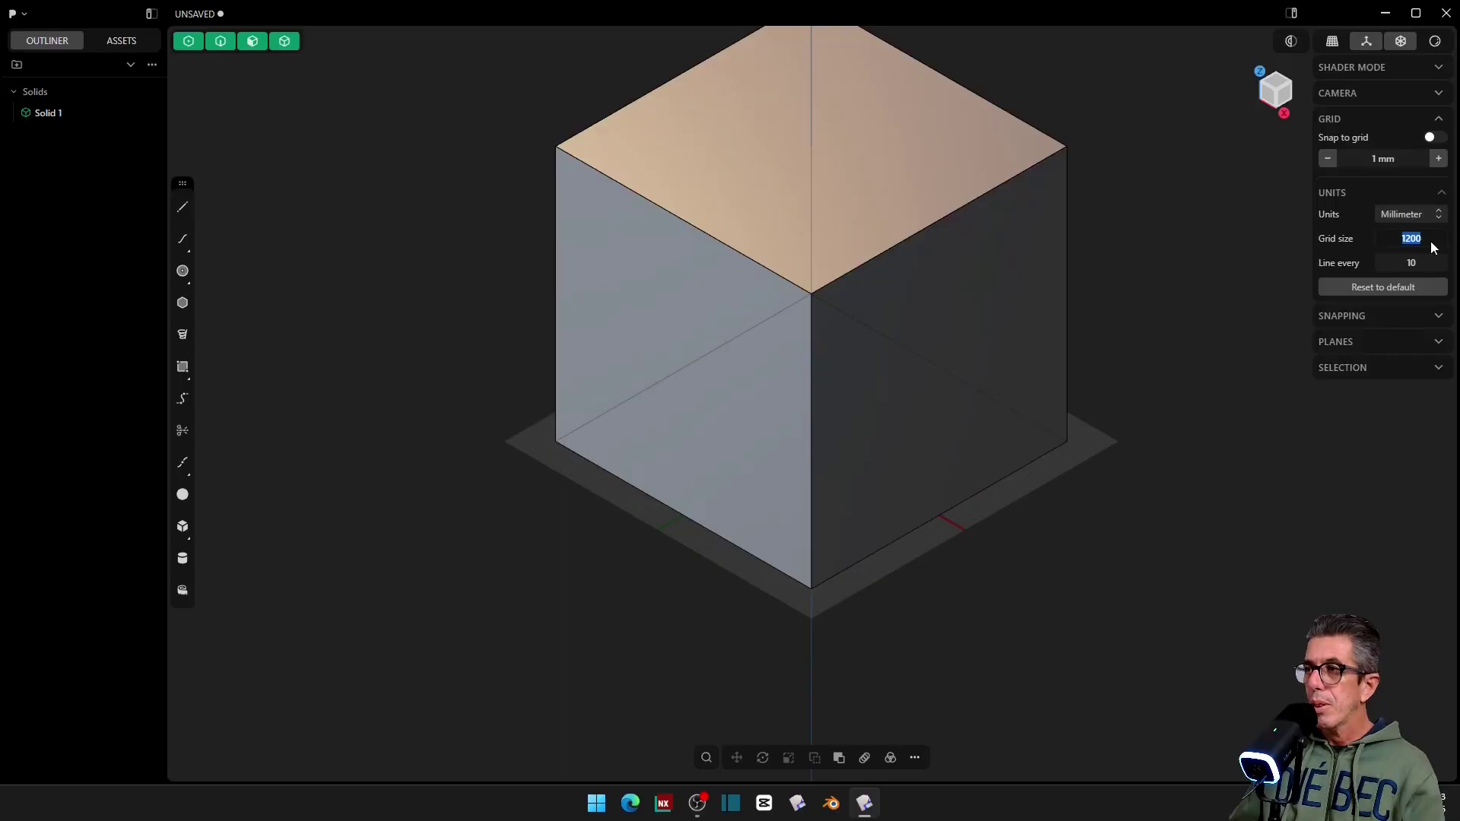
type("120")
key("Return")
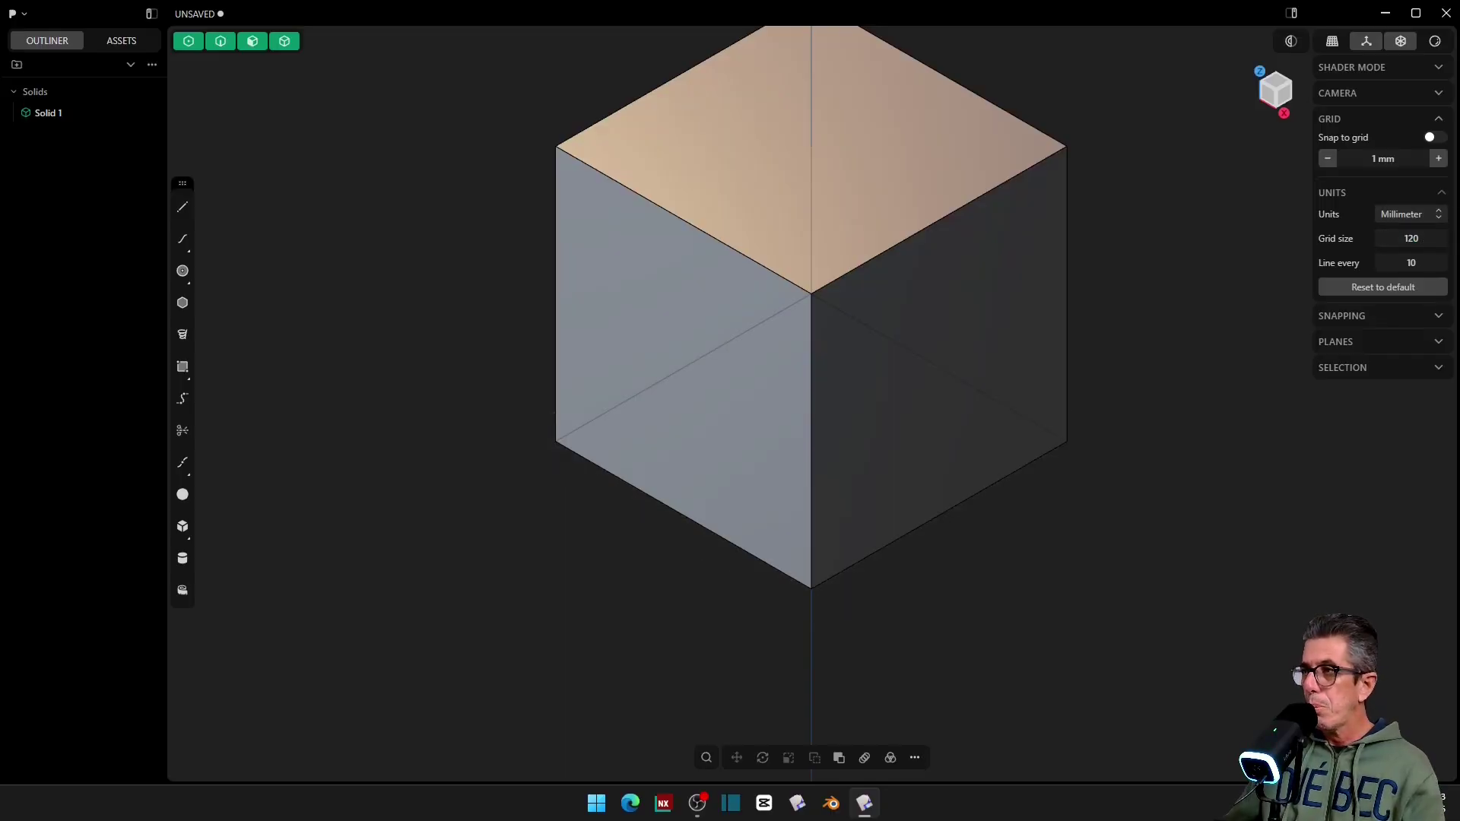
left_click(1410, 217)
left_click(1410, 218)
left_click(1414, 221)
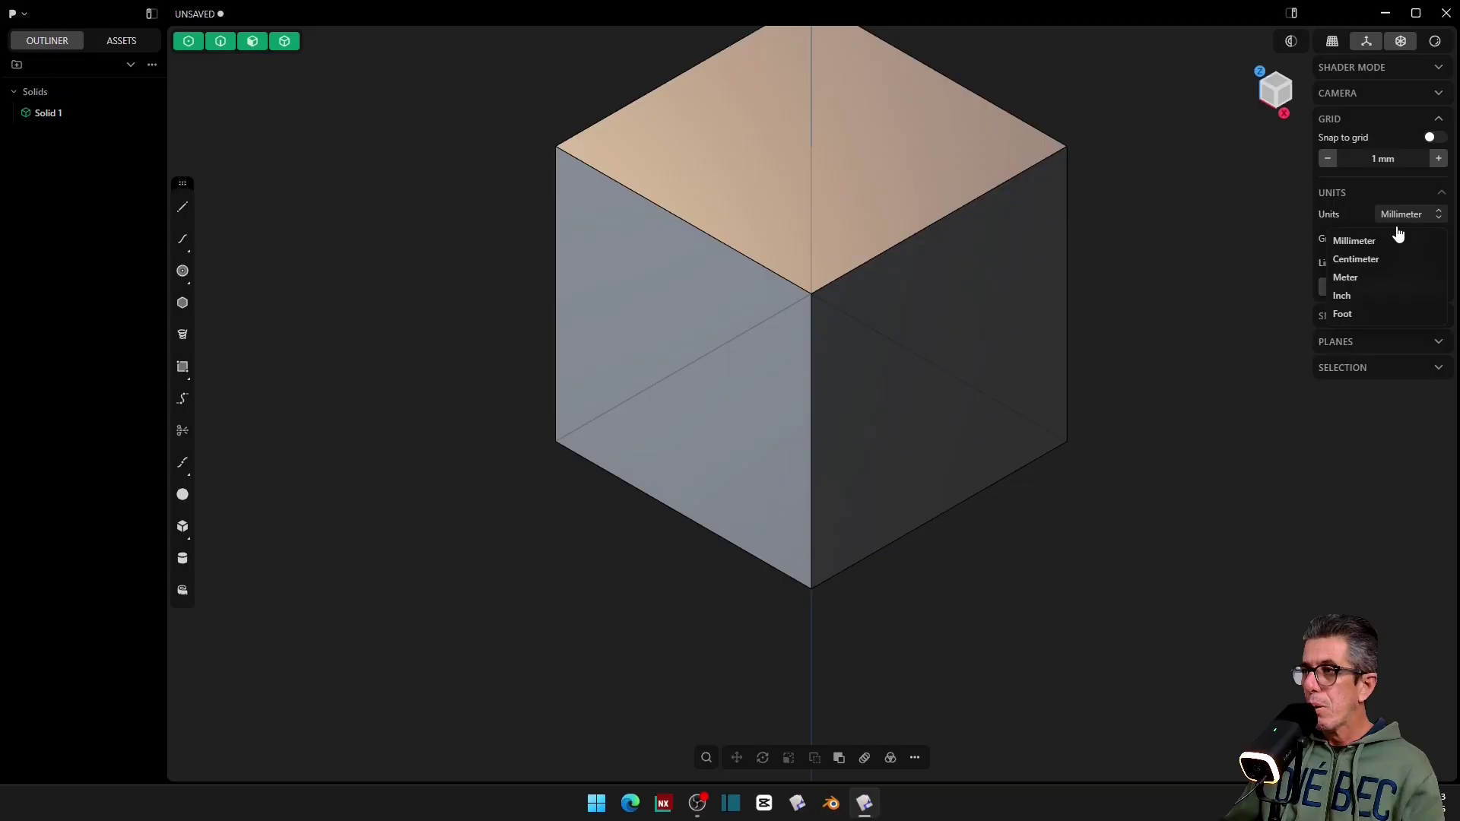
left_click(1346, 278)
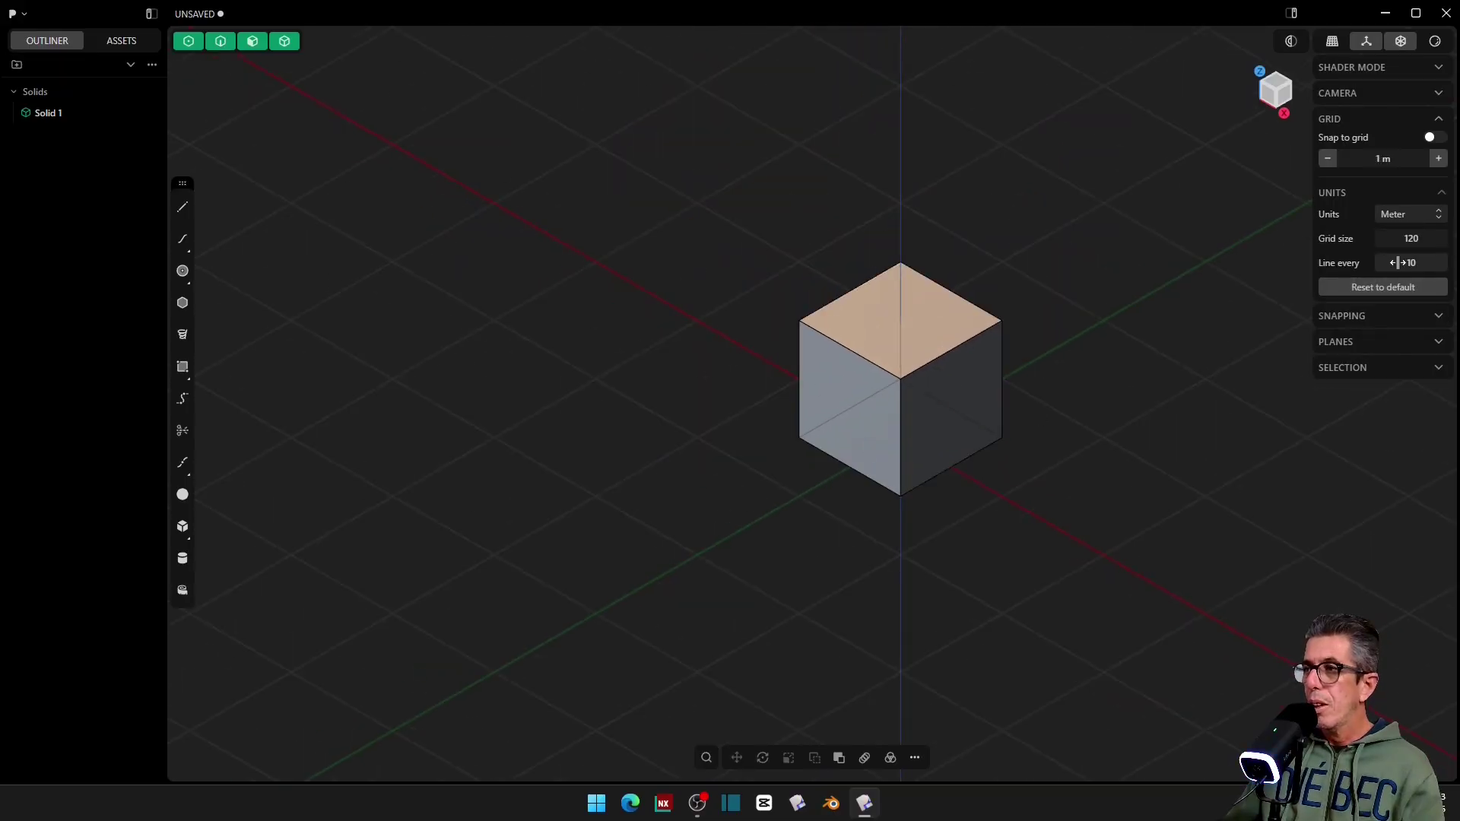
Step: Examine the spacing of the major grid lines around the cube, and select the cube
scroll(942, 370, "down", 3)
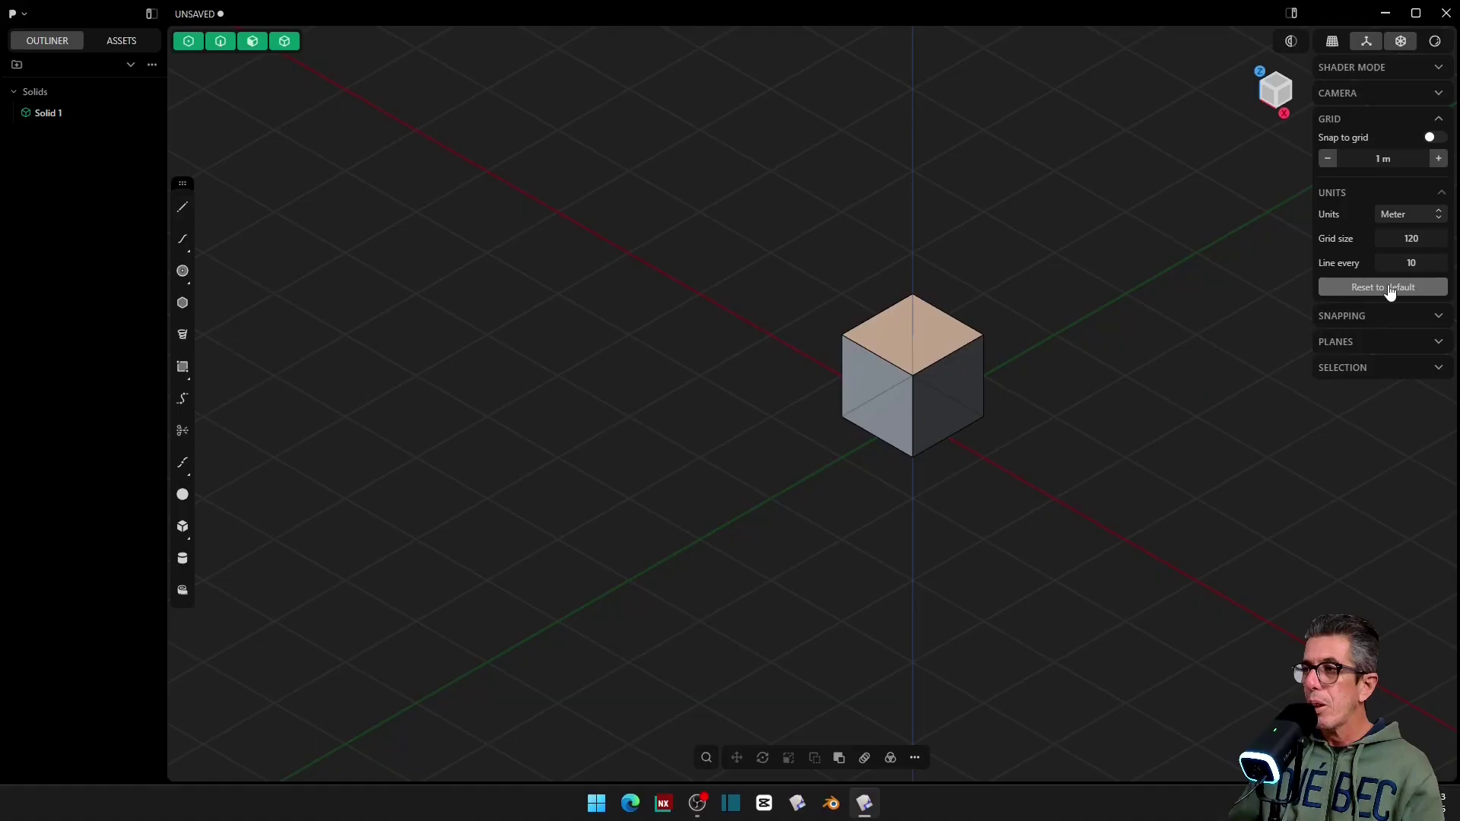
scroll(955, 361, "down", 5)
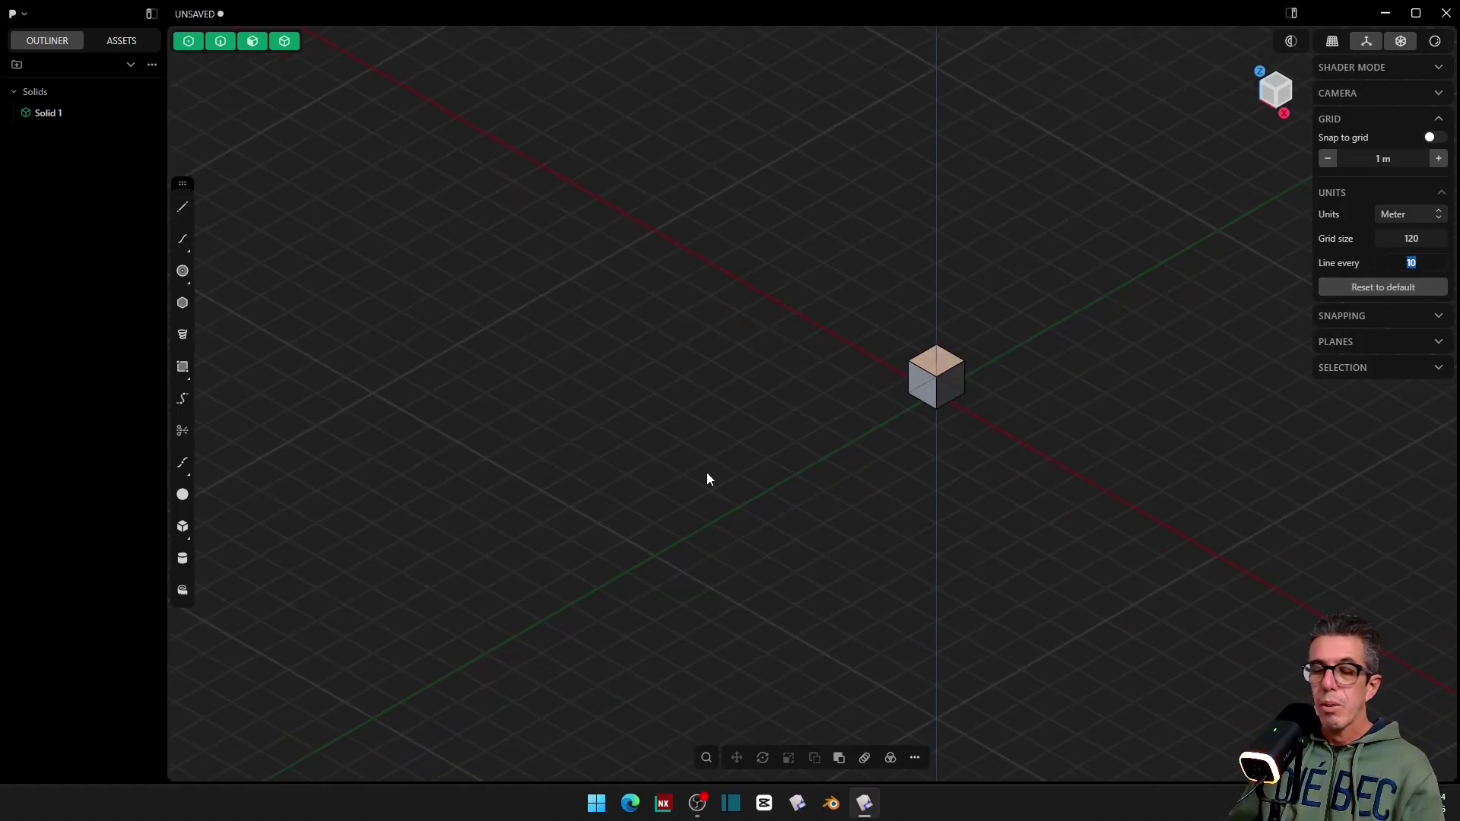
scroll(532, 496, "down", 3)
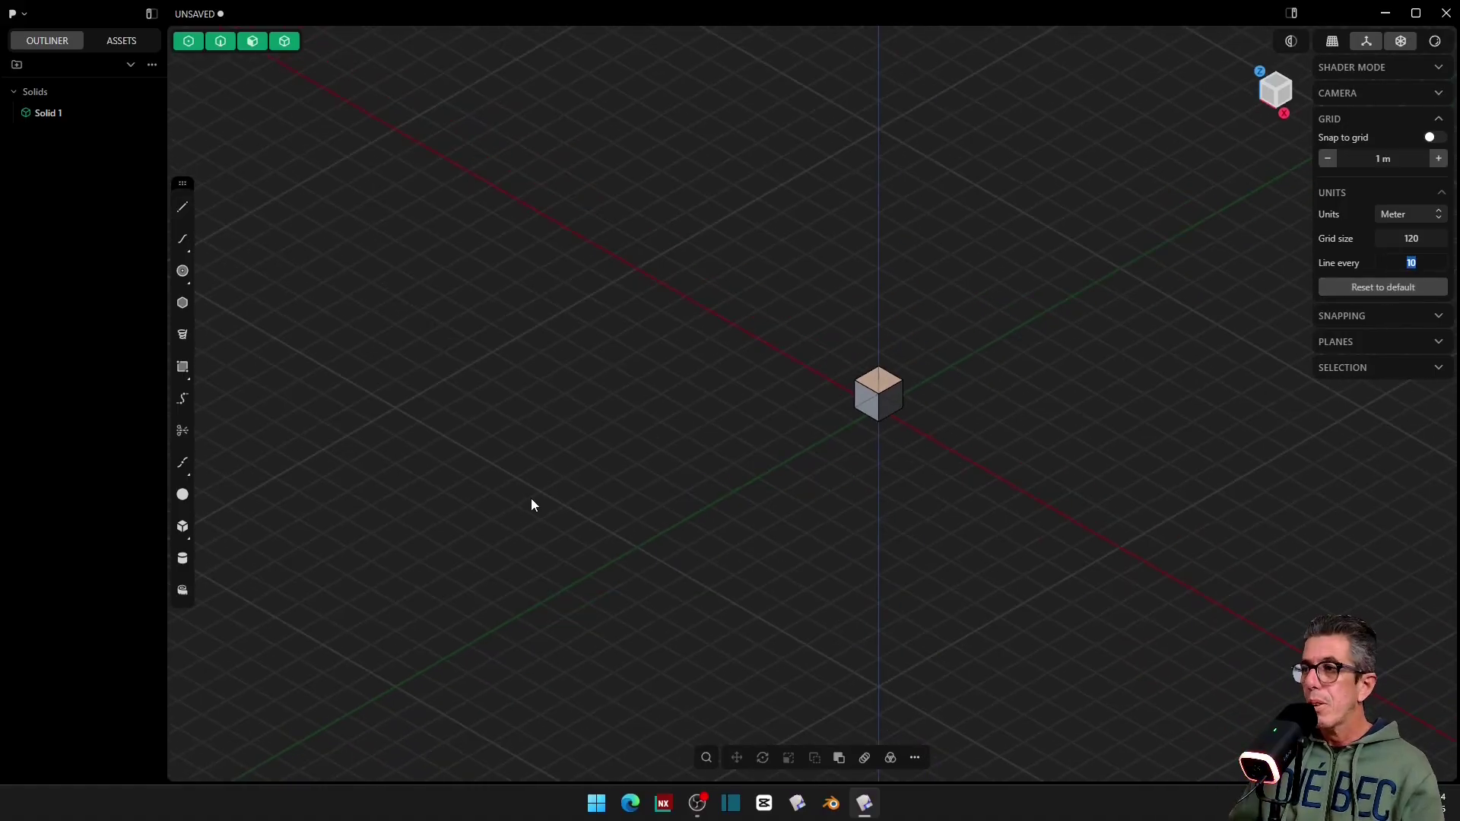
scroll(901, 427, "up", 4)
scroll(890, 400, "up", 5)
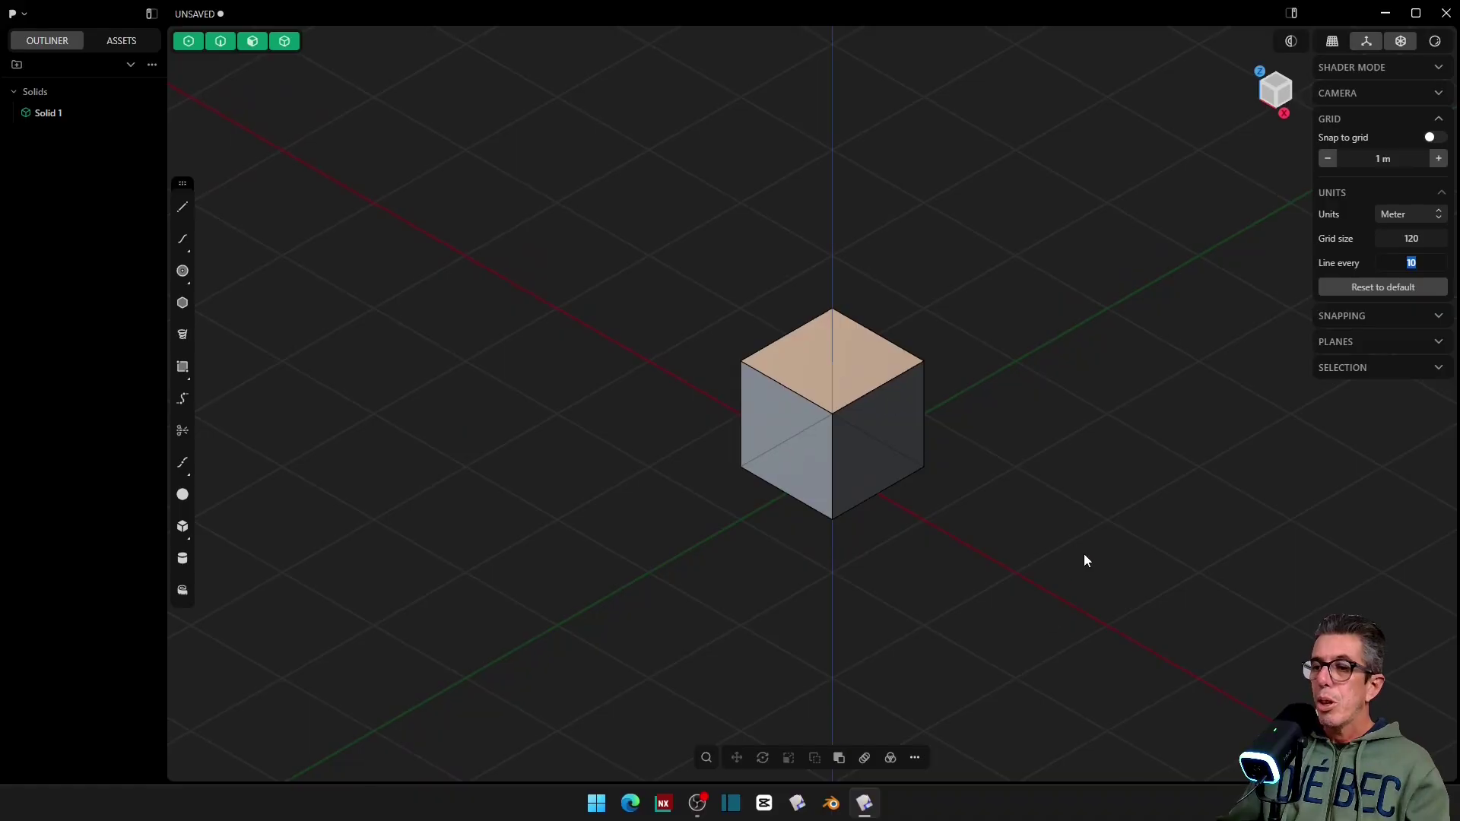
left_click(876, 416)
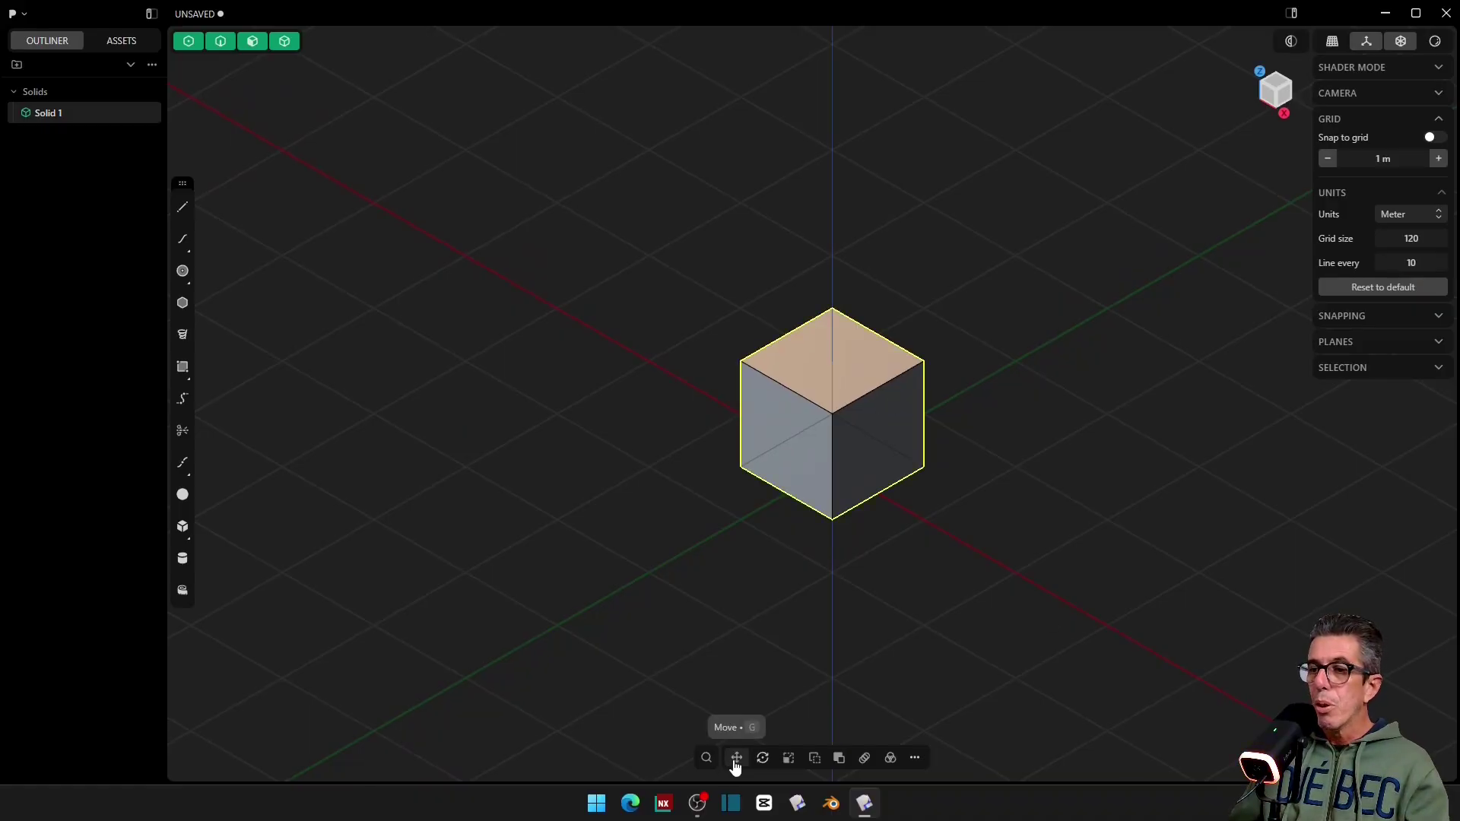
Step: Hollow the cube with a thickness of about 0.07 m
left_click(706, 760)
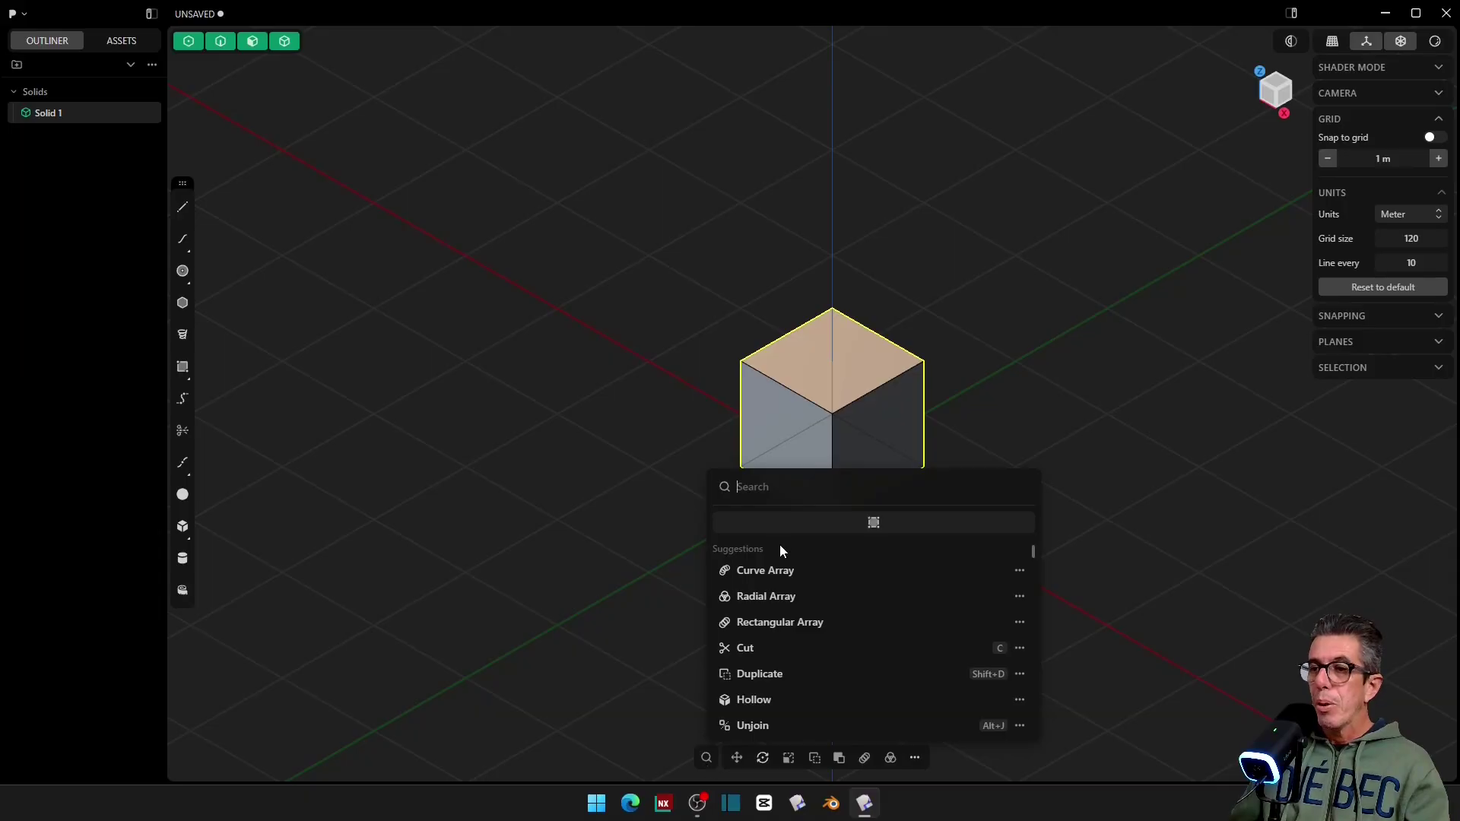
left_click(768, 699)
left_click_drag(882, 457, 900, 468)
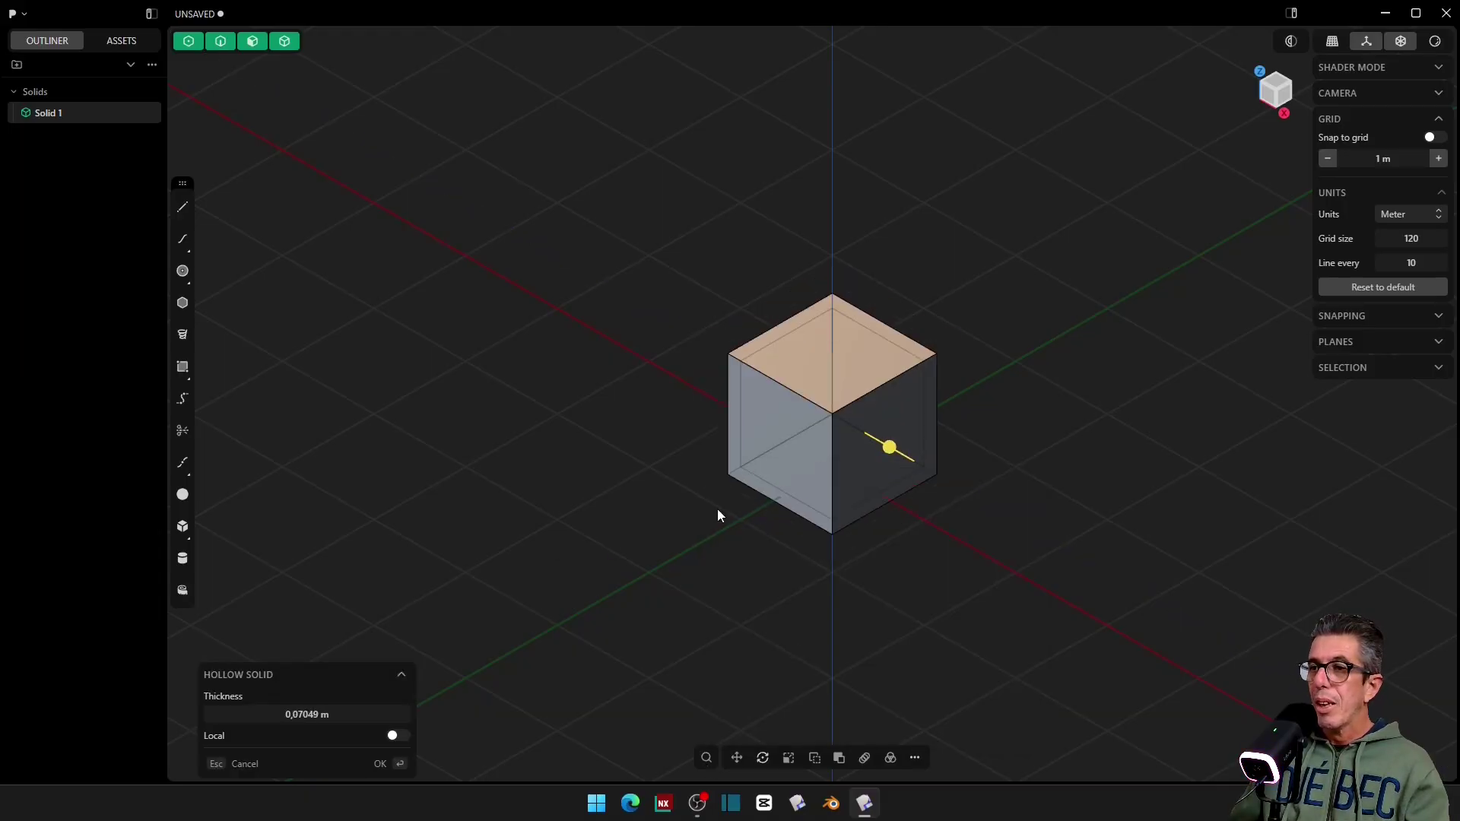
left_click(385, 759)
key("KP_1")
key("KP_0")
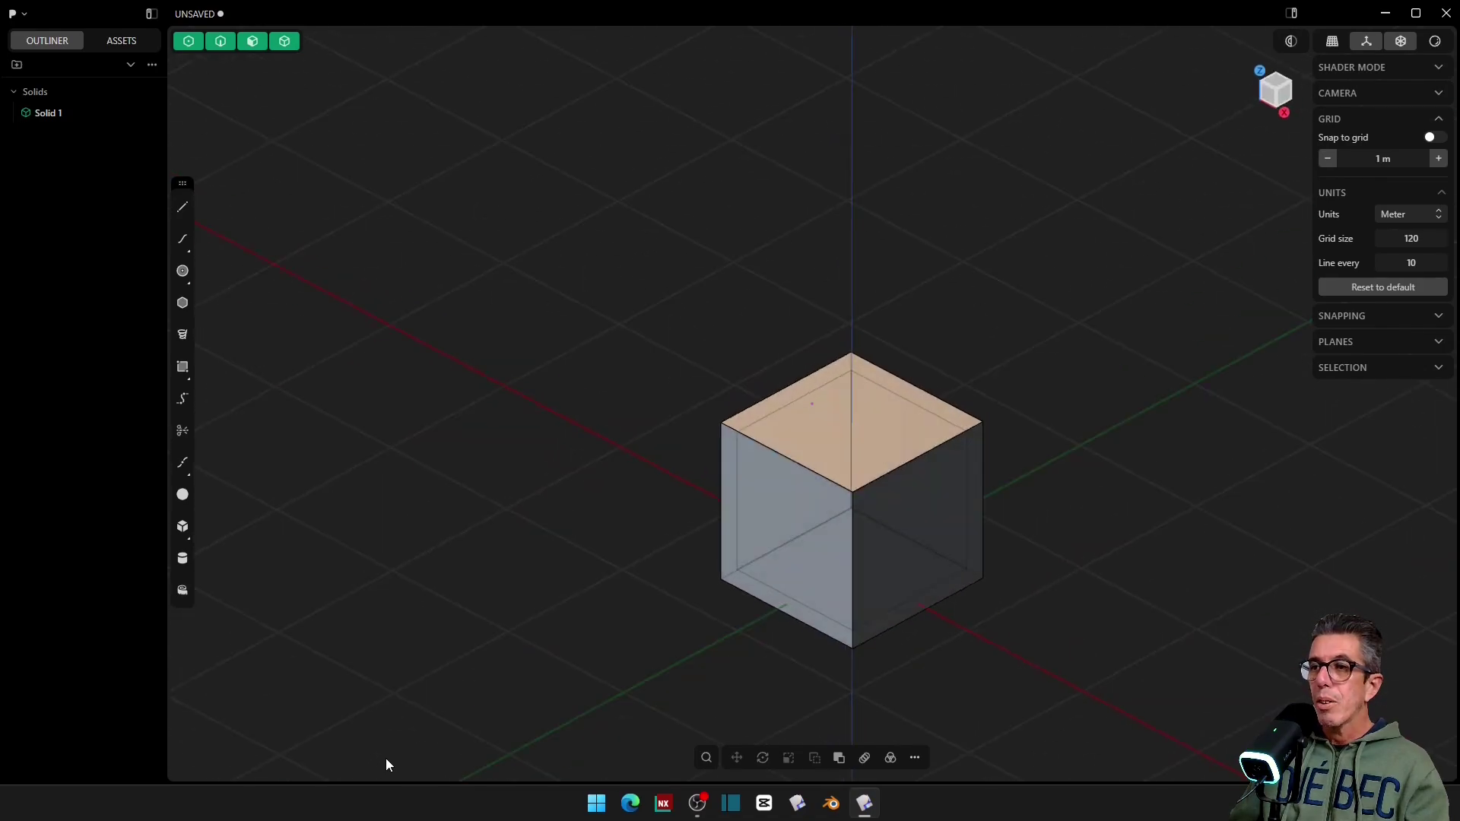
Step: Add a single Isoparam line across the middle of the cube's top face
left_click(705, 758)
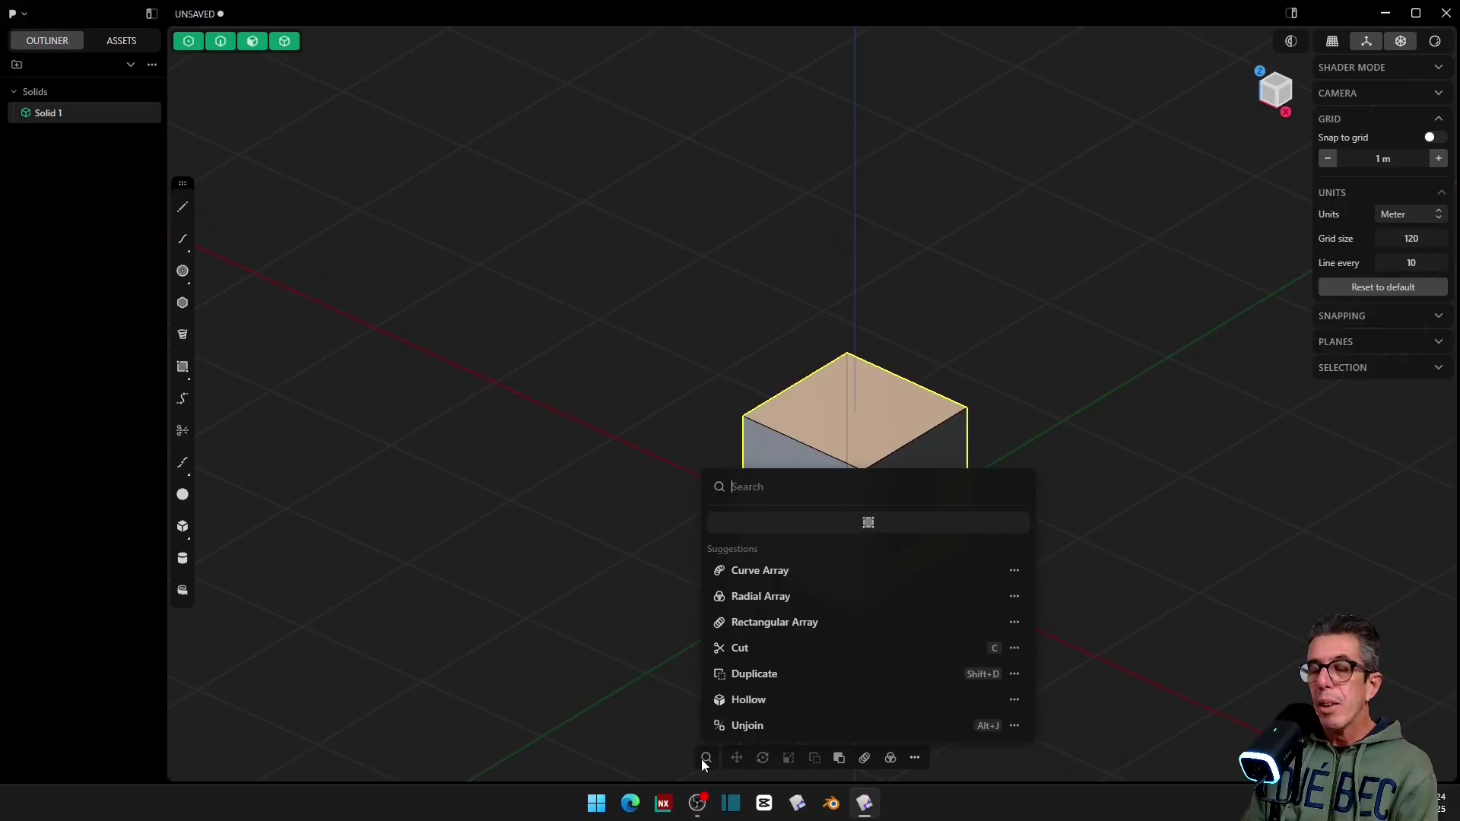
type("iso")
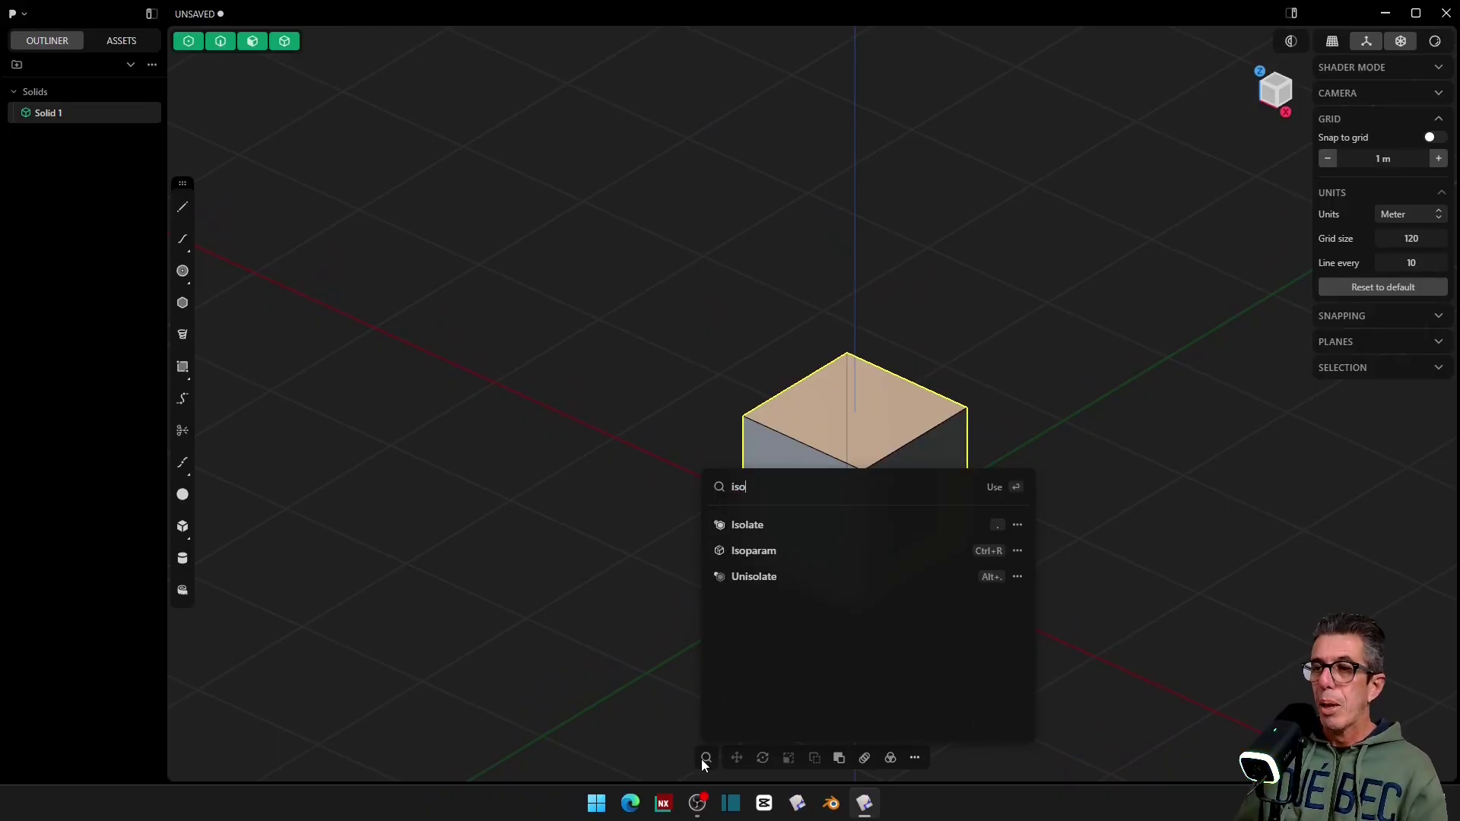
left_click(754, 551)
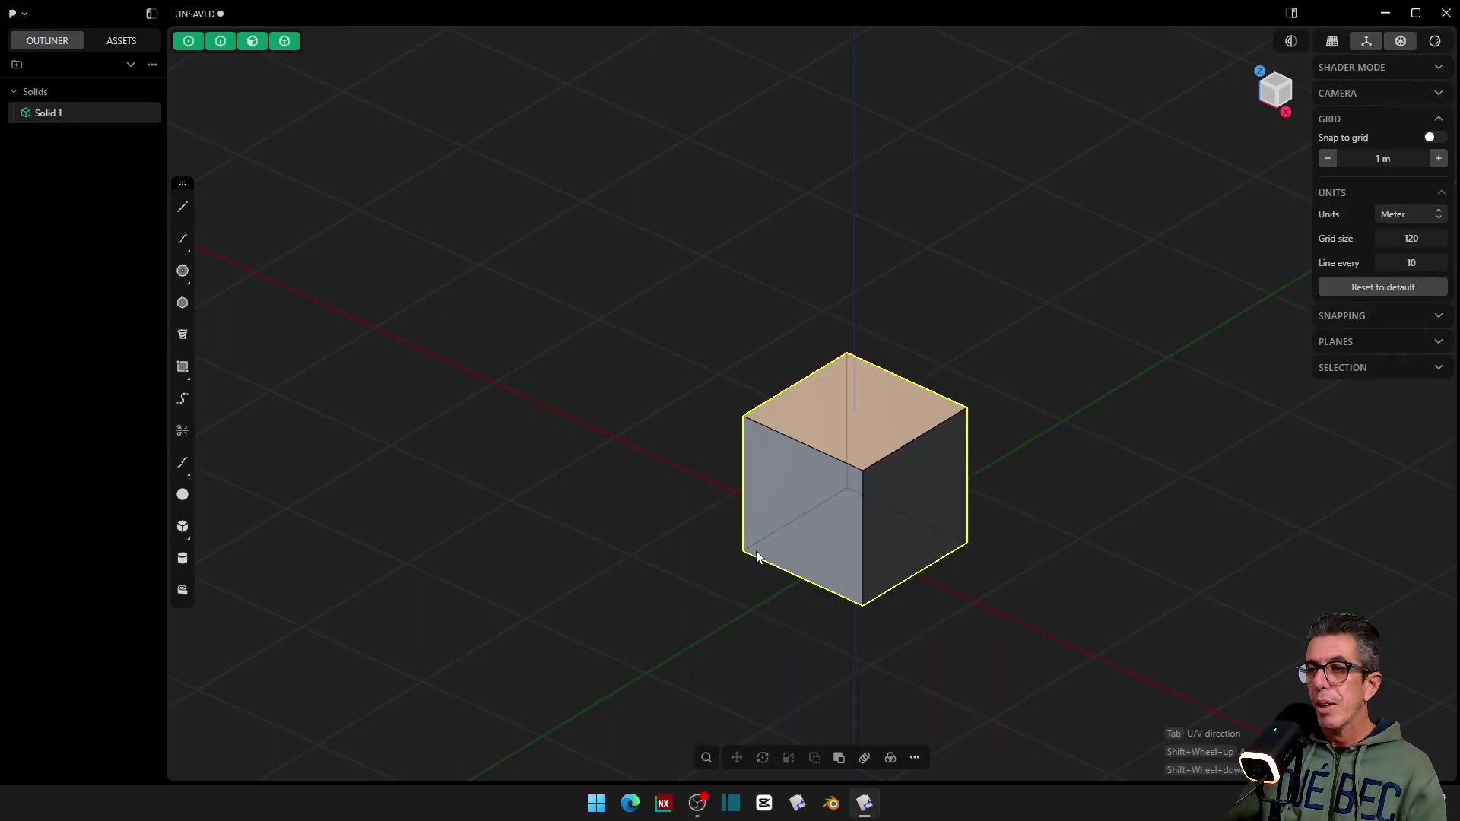
left_click(879, 429)
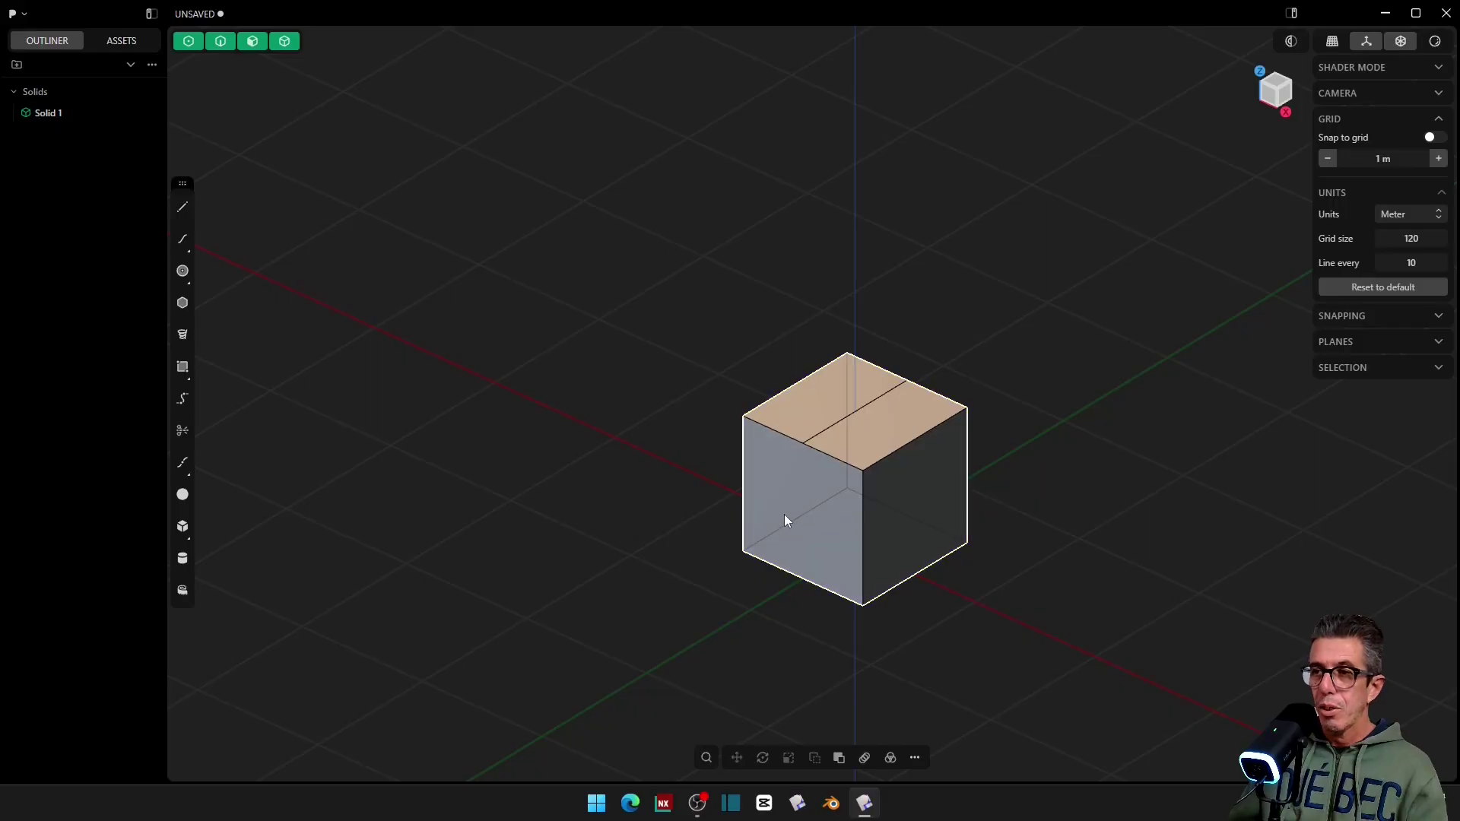
Step: Divide the cube's front side face into four equal horizontal strips with three Isoparam lines
left_click(713, 756)
type("iso")
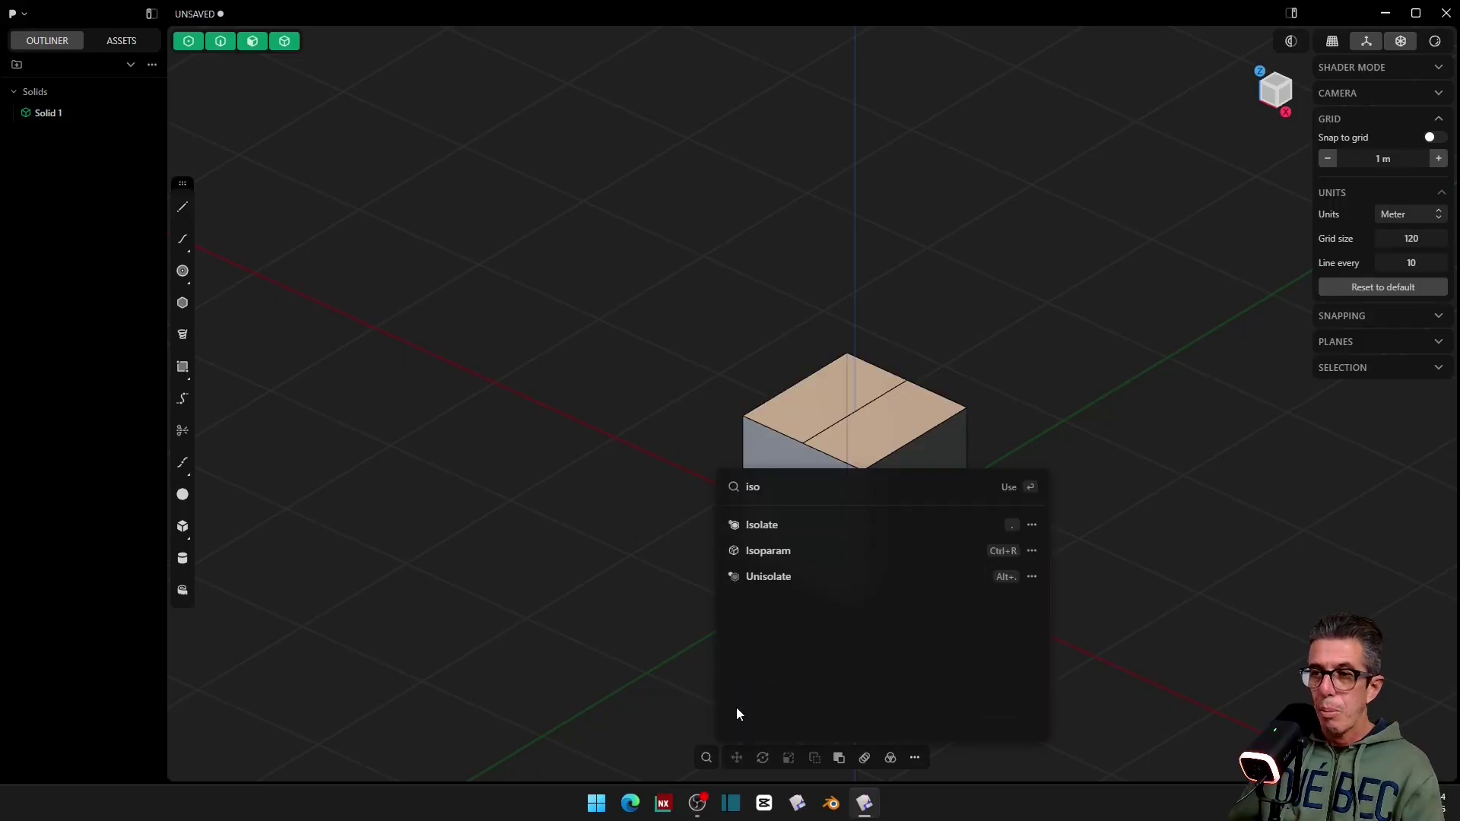
left_click(791, 560)
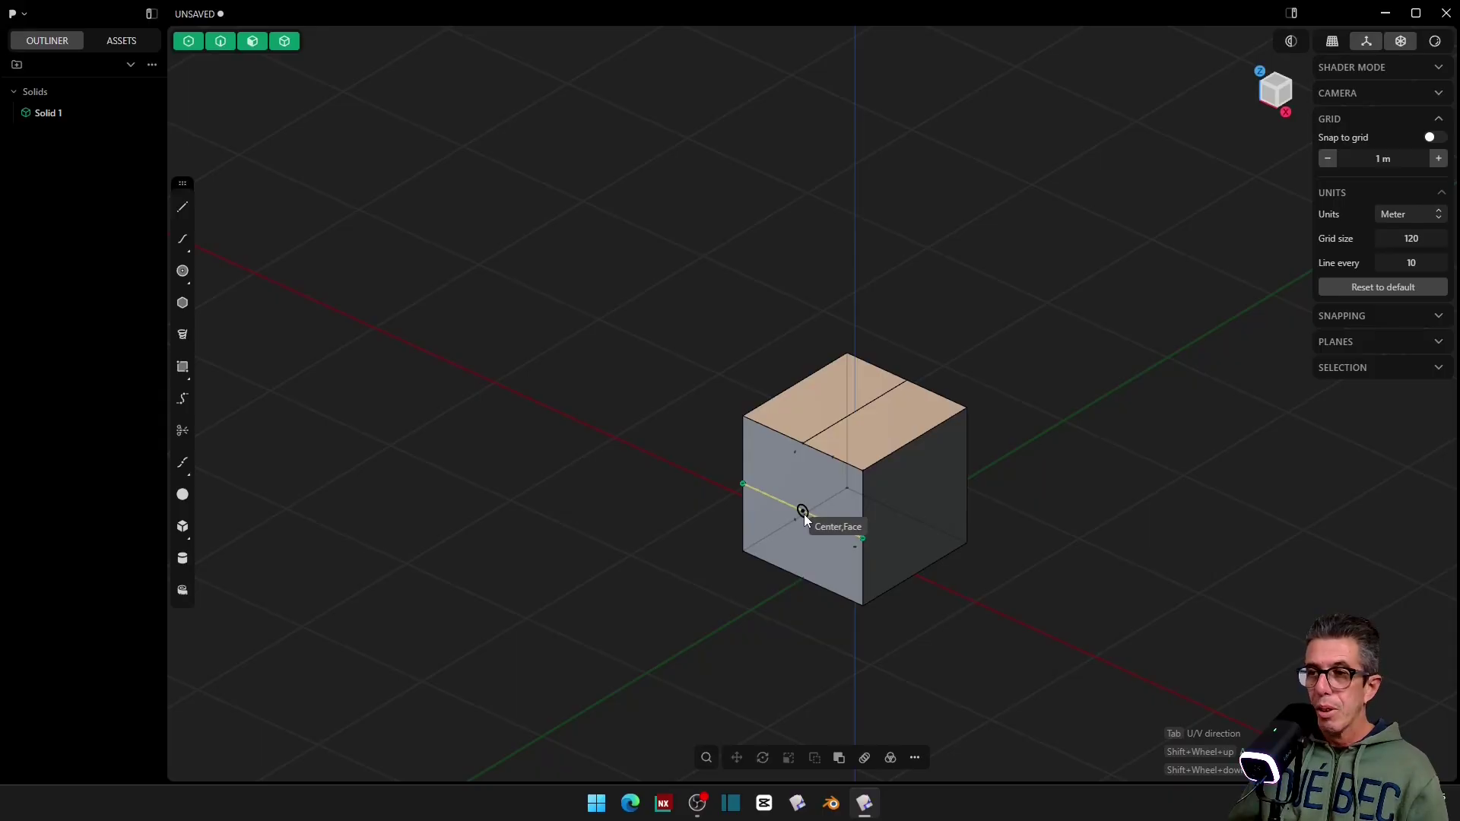
key("Tab")
key("Tab")
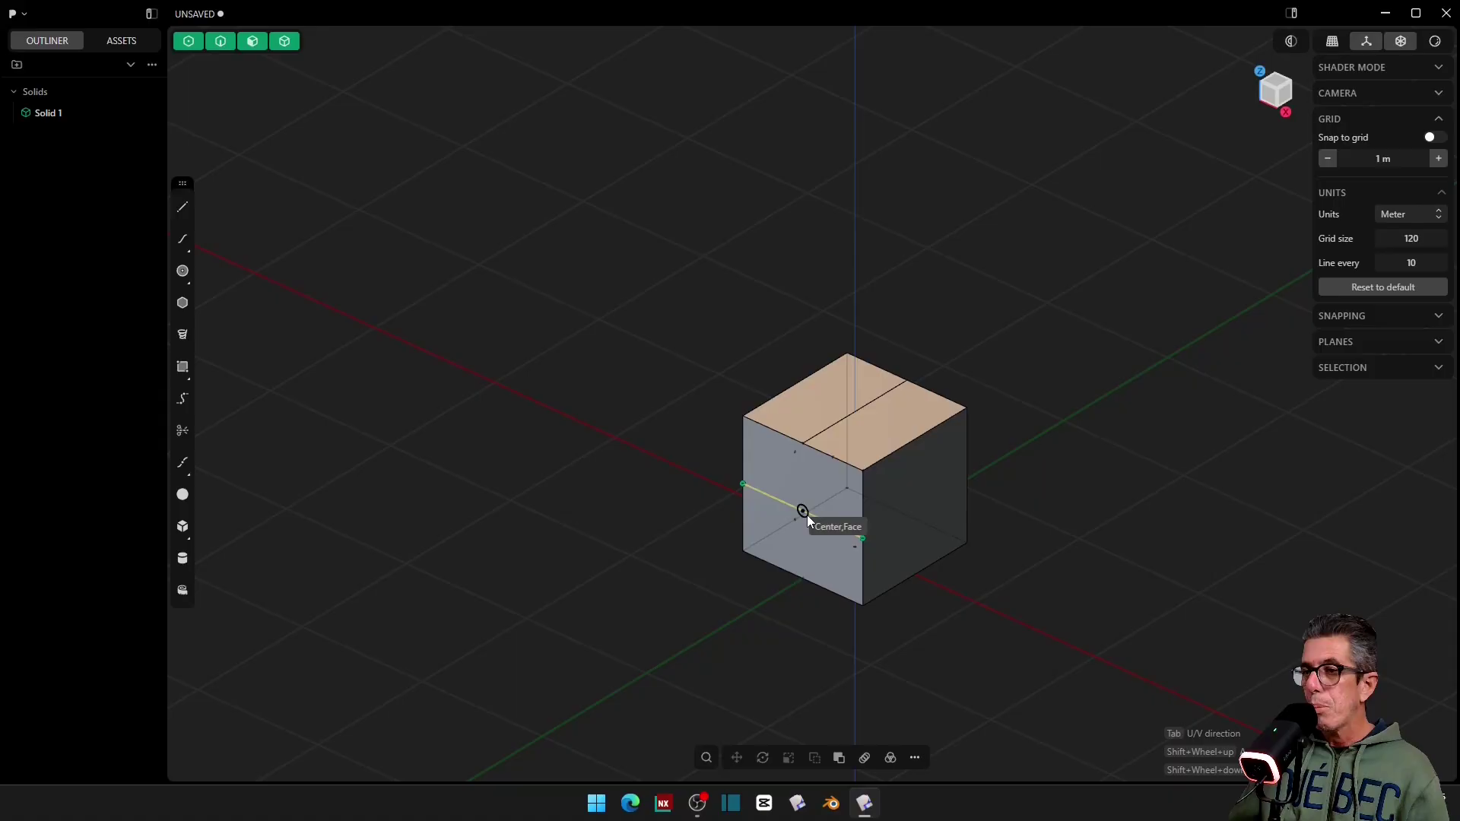
scroll(808, 516, "up", 2, "shift")
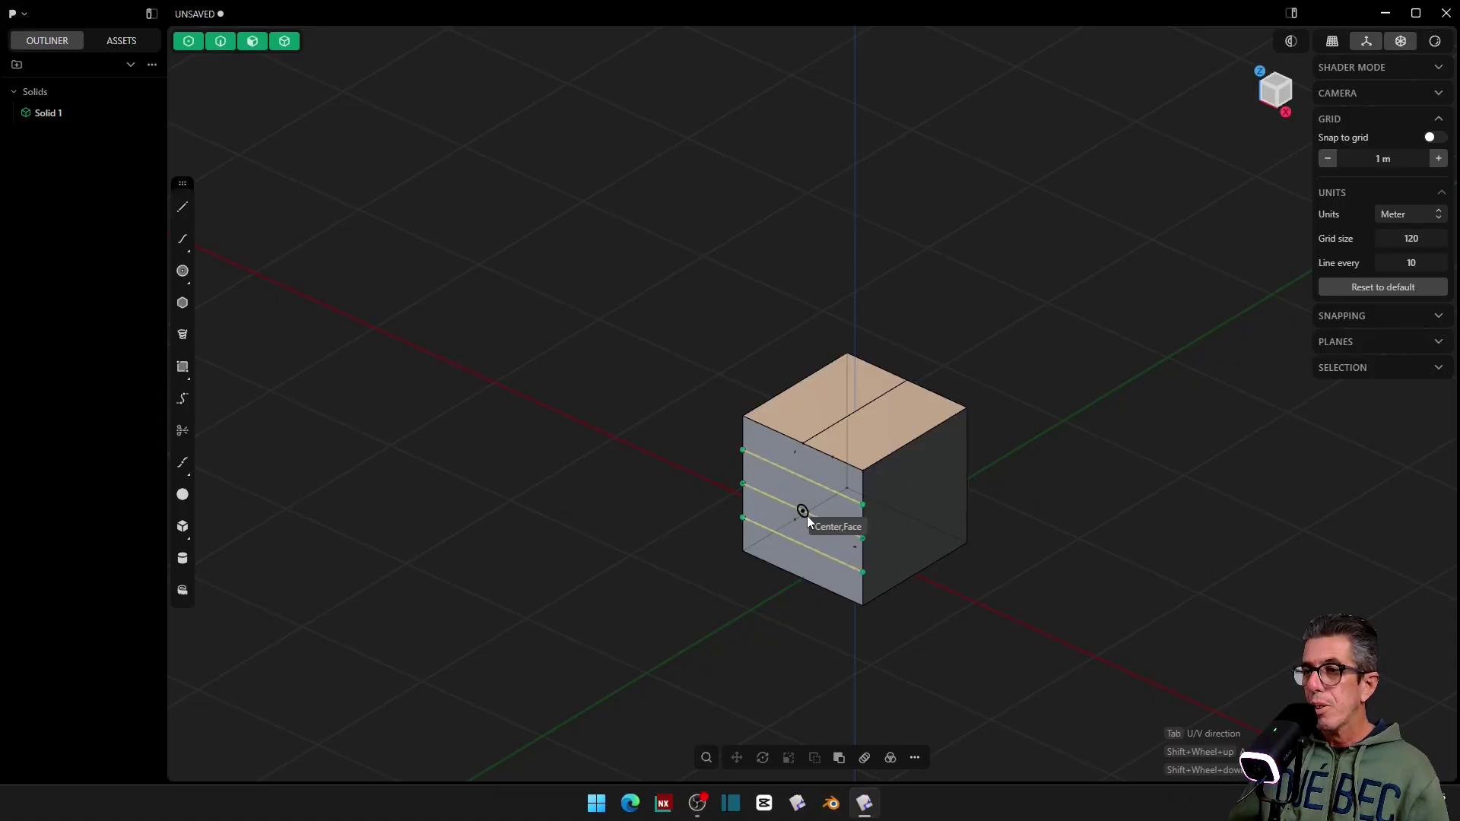
left_click(808, 518)
left_click(747, 638)
Step: Push the second and fourth strips from the top outward together by about 0.72 m
scroll(746, 639, "up", 2)
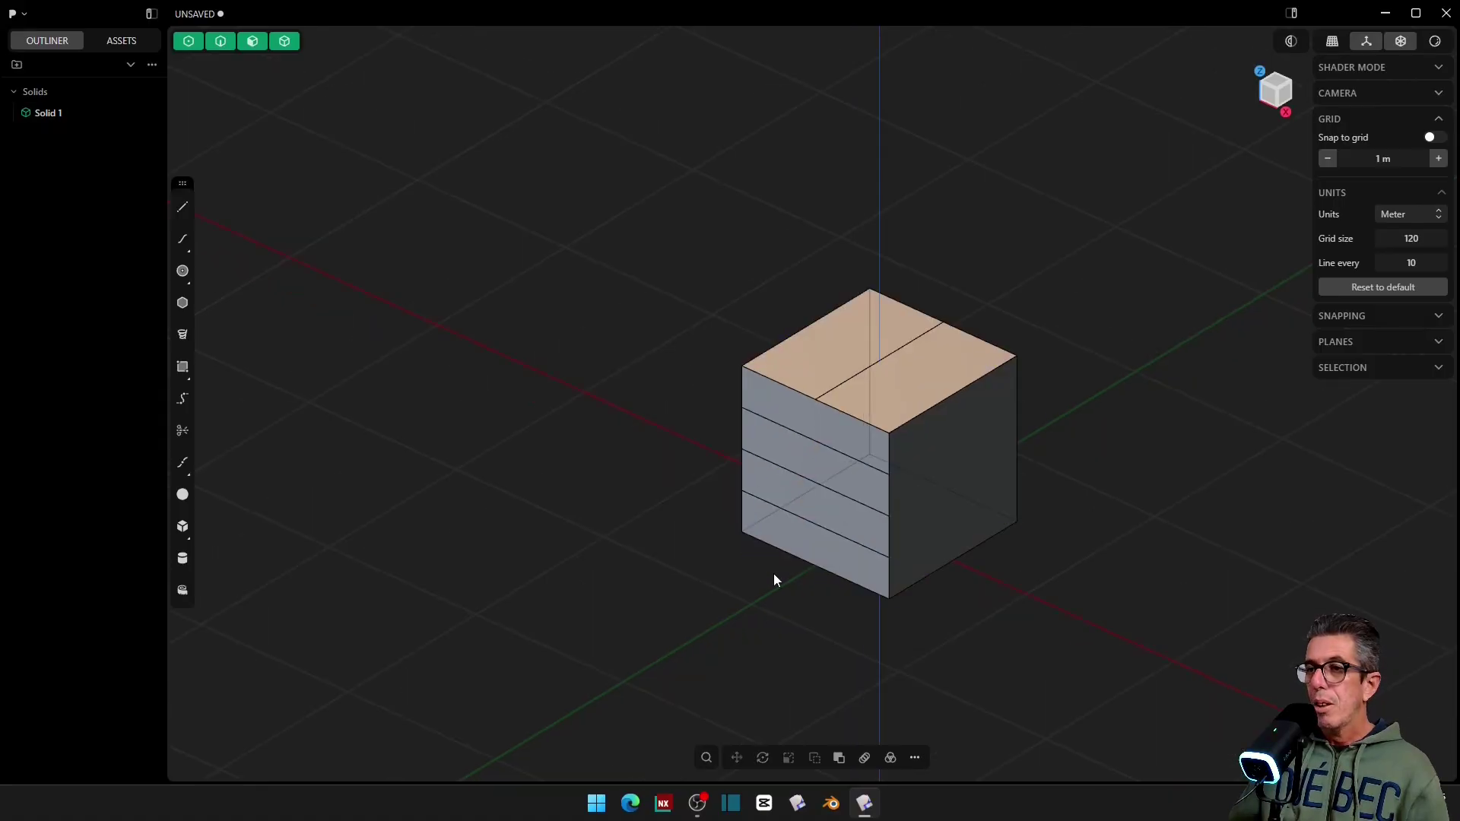
left_click(808, 463)
left_click(762, 449)
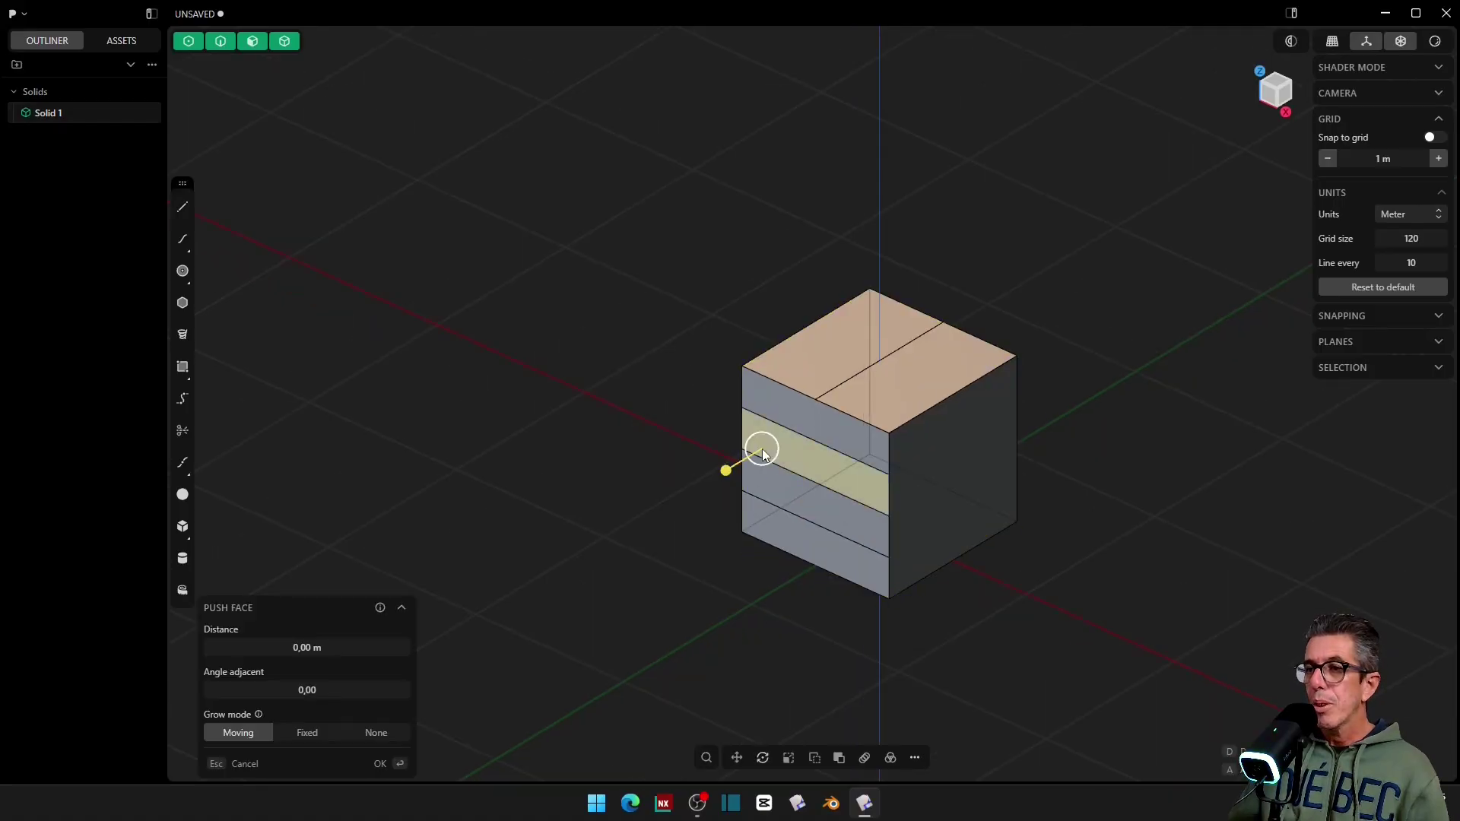
left_click(763, 525, "shift")
key("d")
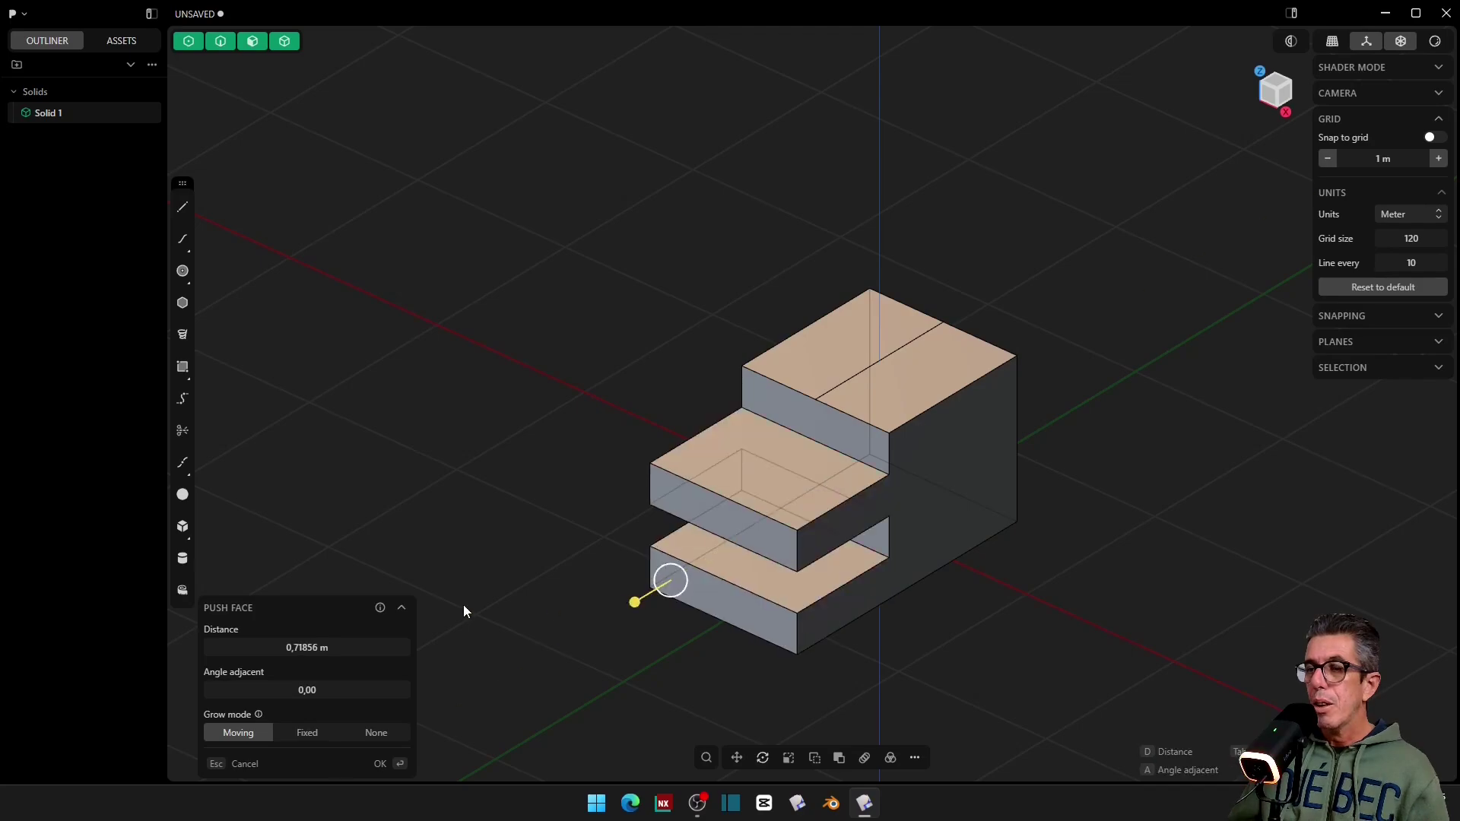
left_click(380, 764)
Step: Chamfer the two long upper edges of the main block
middle_click_drag(457, 670, 818, 368)
left_click(818, 373)
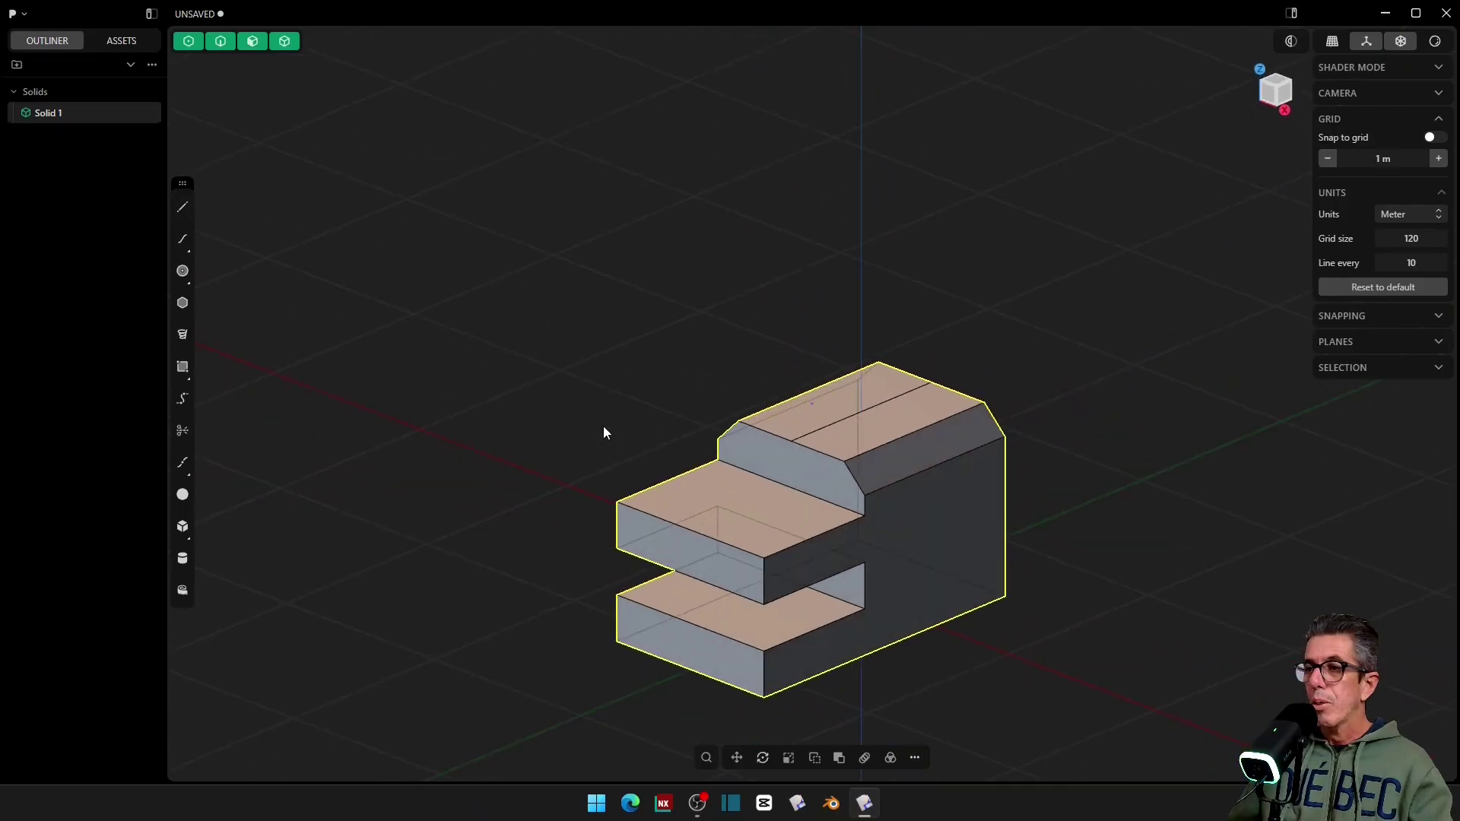
key("5")
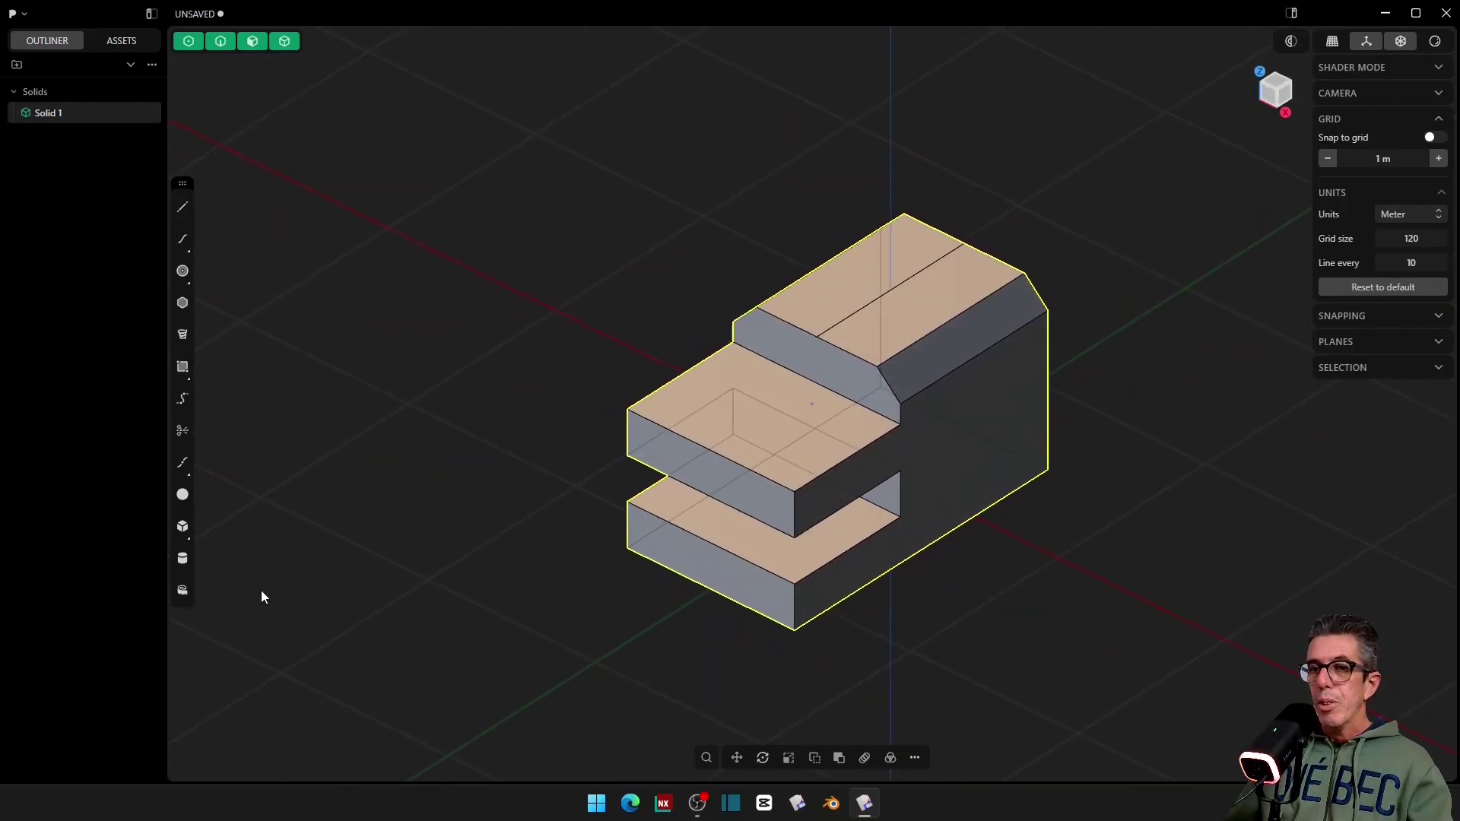
Step: Place a measurement on the bottom front edge of the lower projecting step
left_click(179, 595)
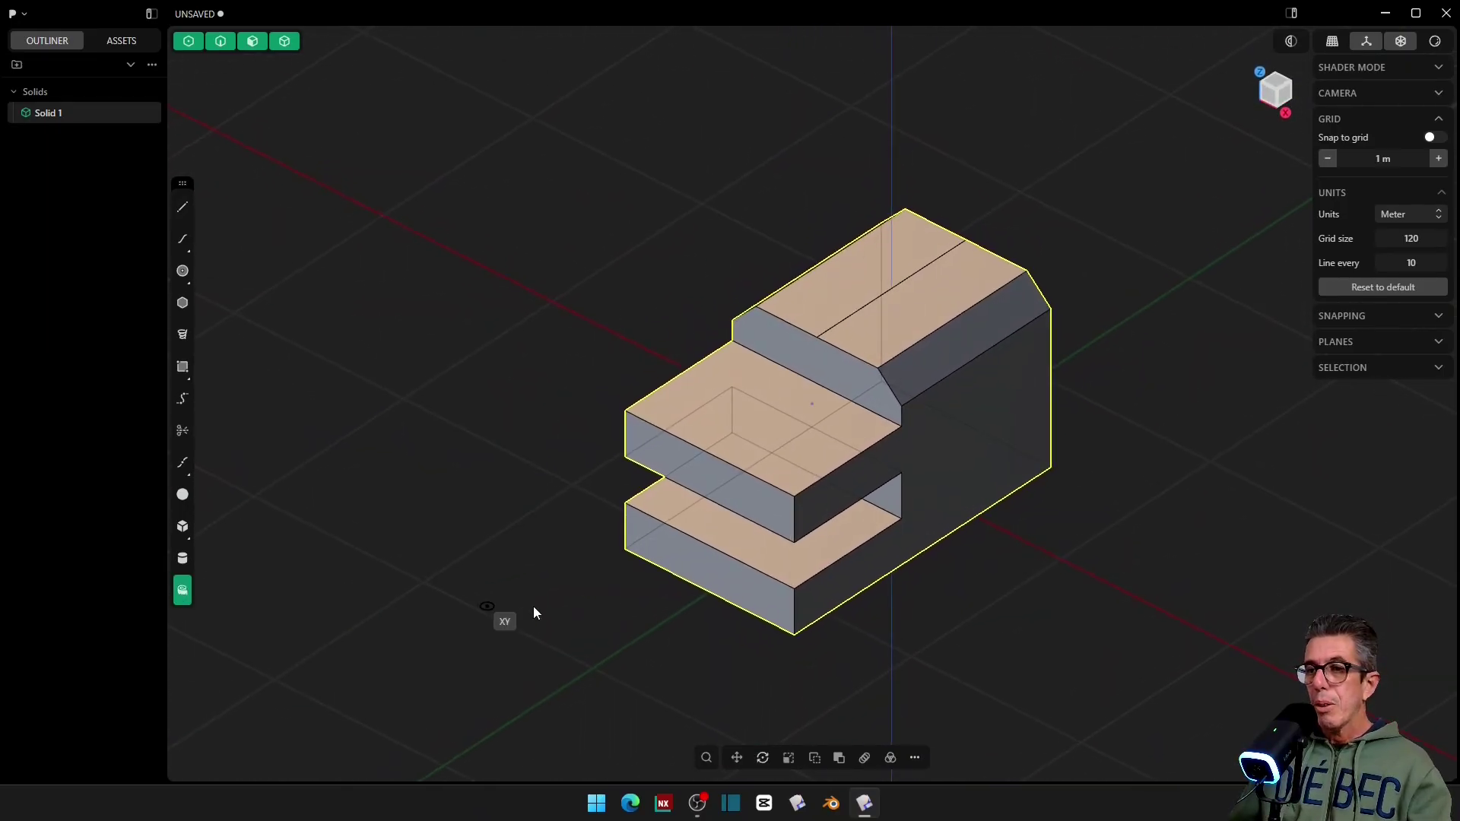
left_click(654, 563)
scroll(563, 622, "down", 5)
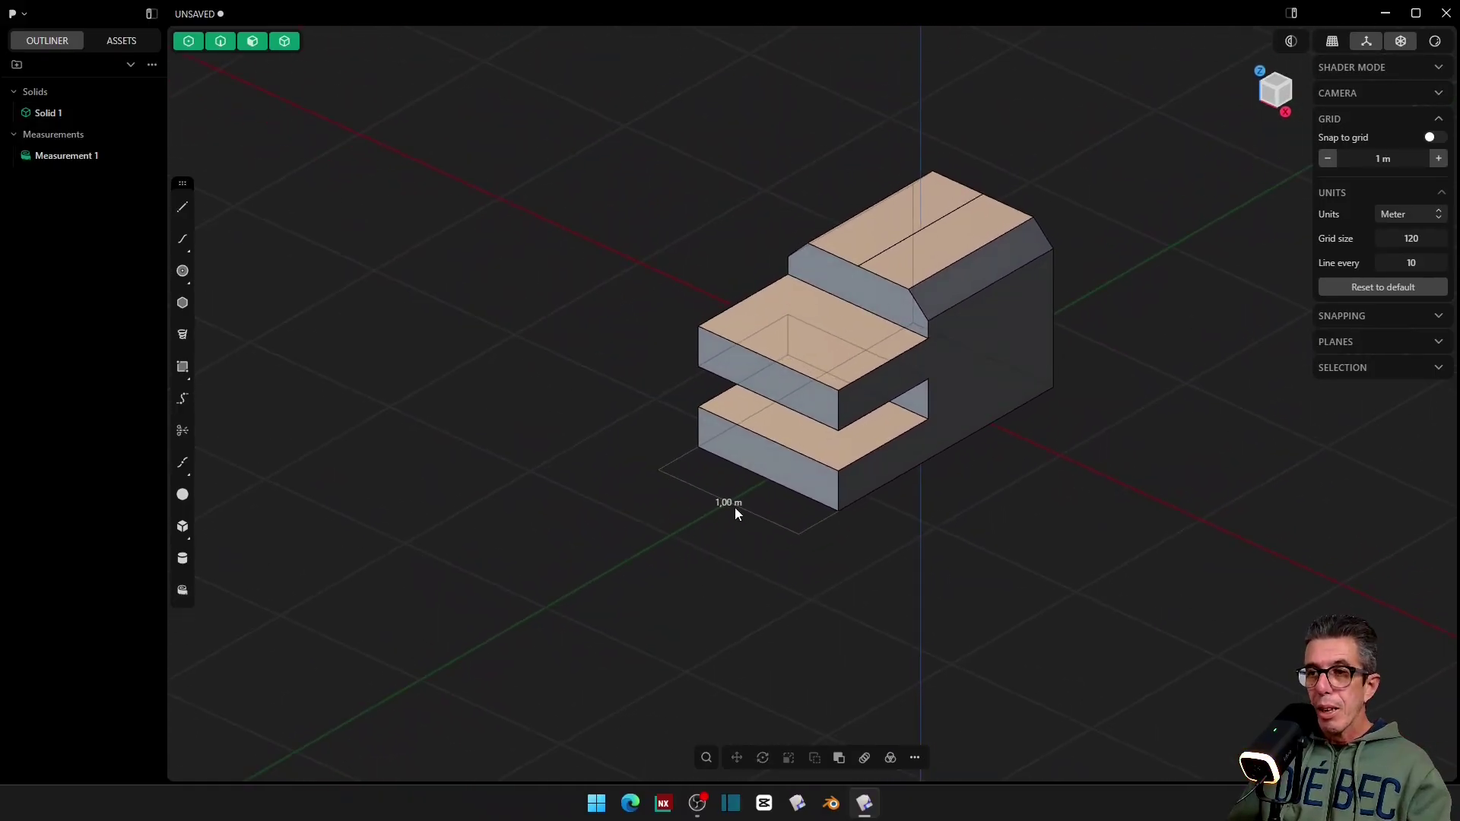
middle_click_drag(599, 585, 594, 582)
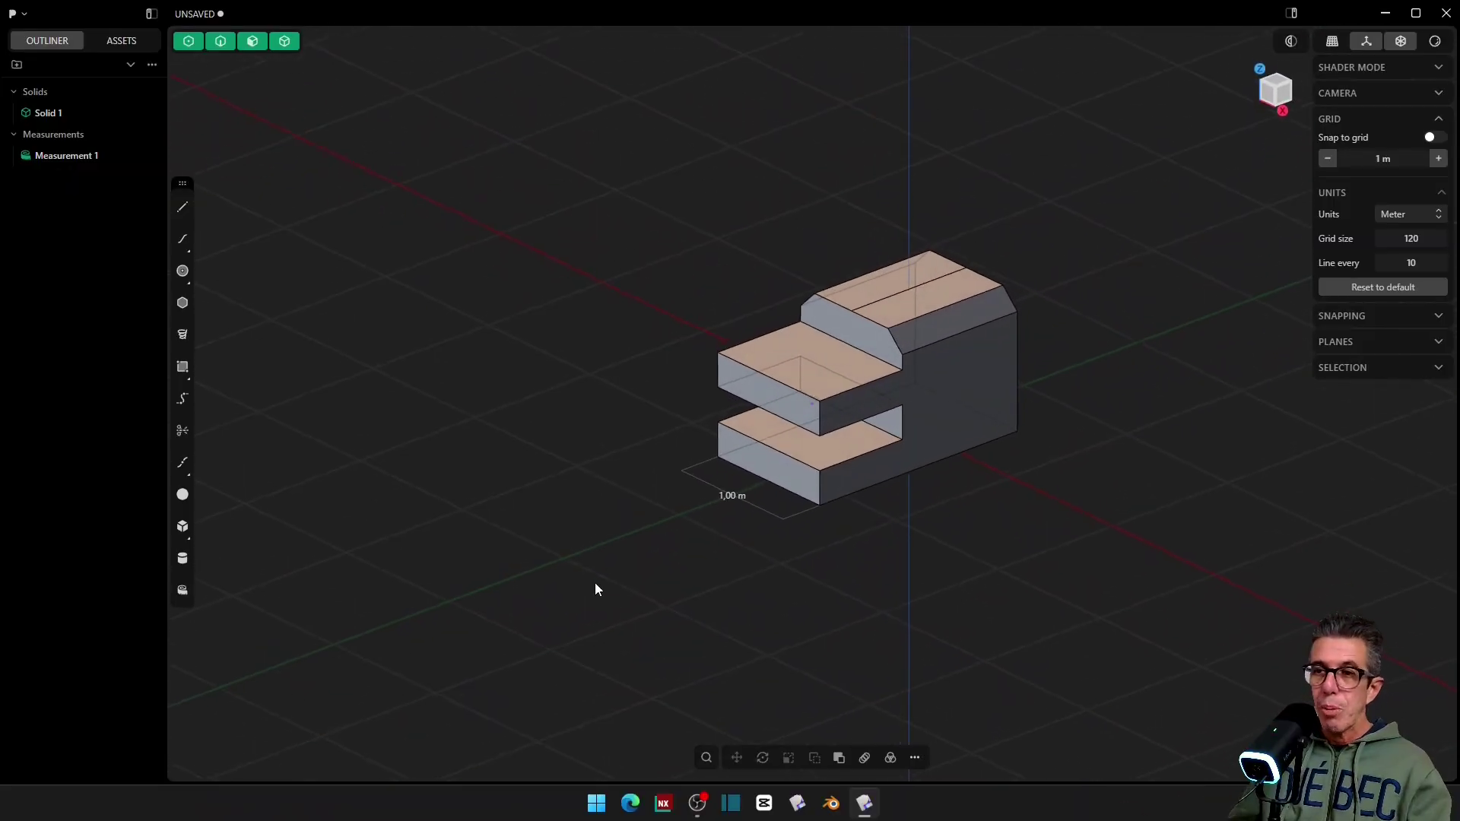
Step: Try the Dimension command on the solid's edges, ending with the upper projecting step's top front edge
left_click(707, 758)
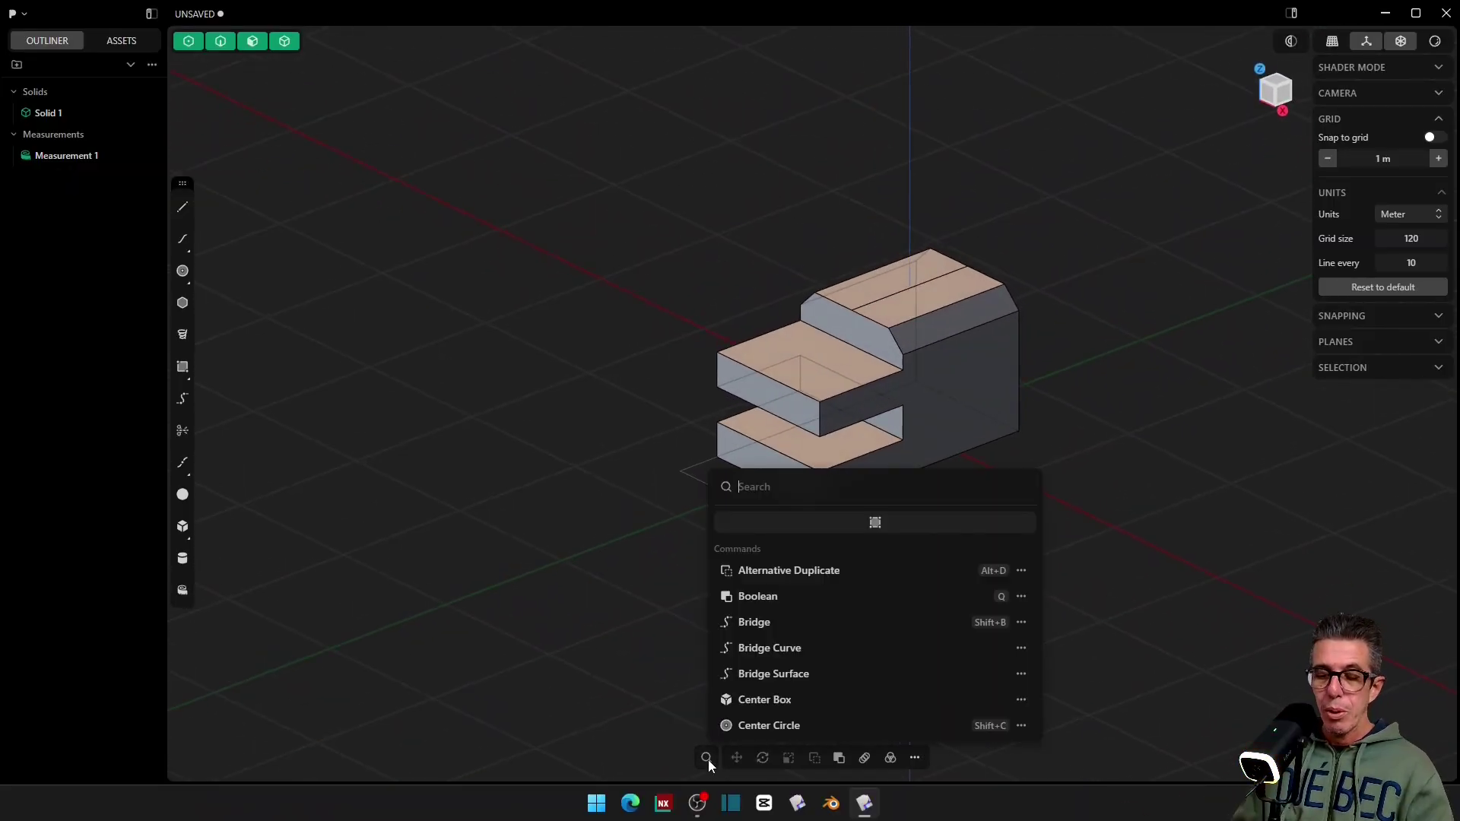
type("dimen")
key("Return")
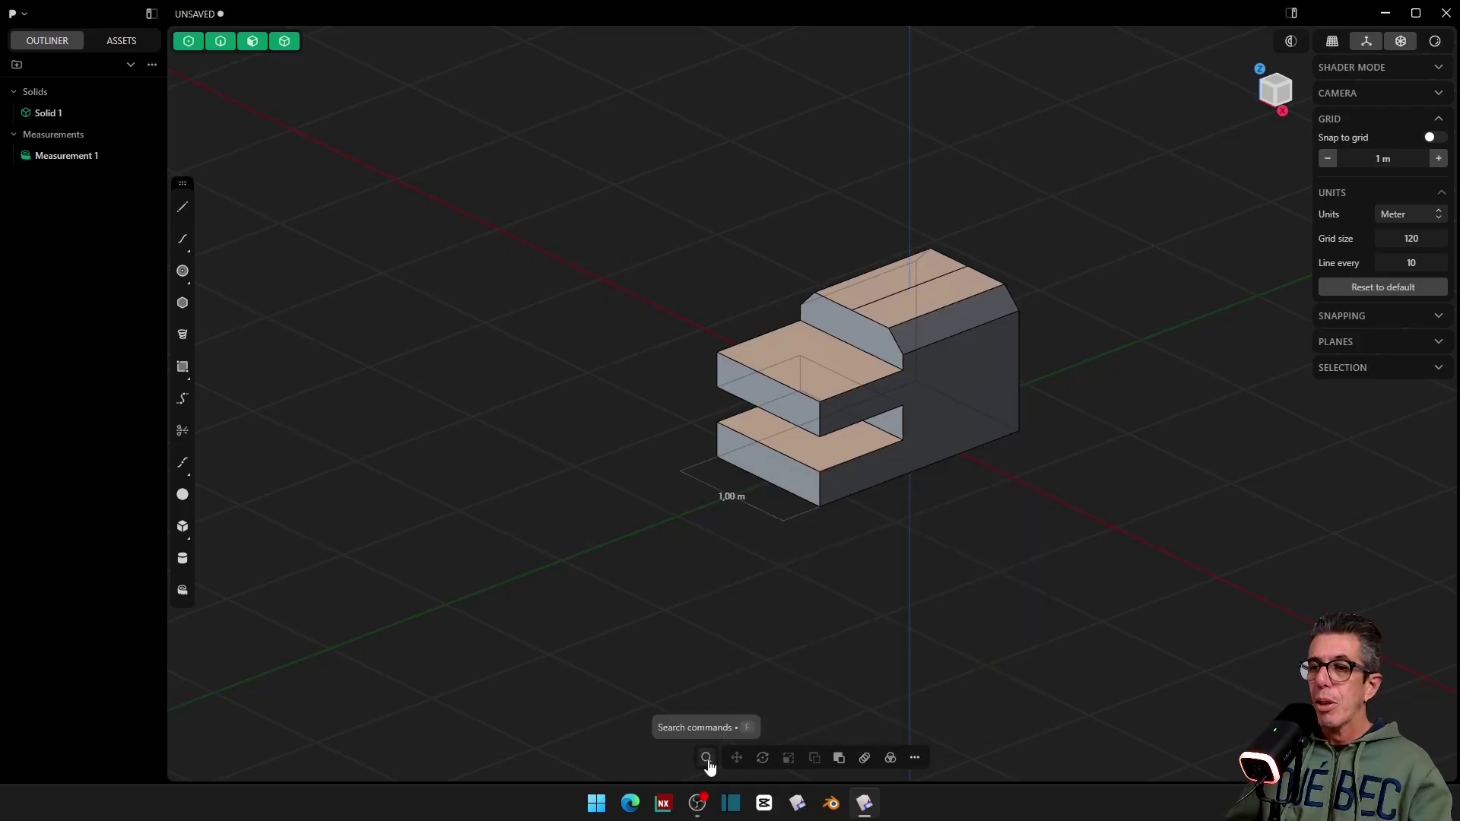
left_click(980, 327)
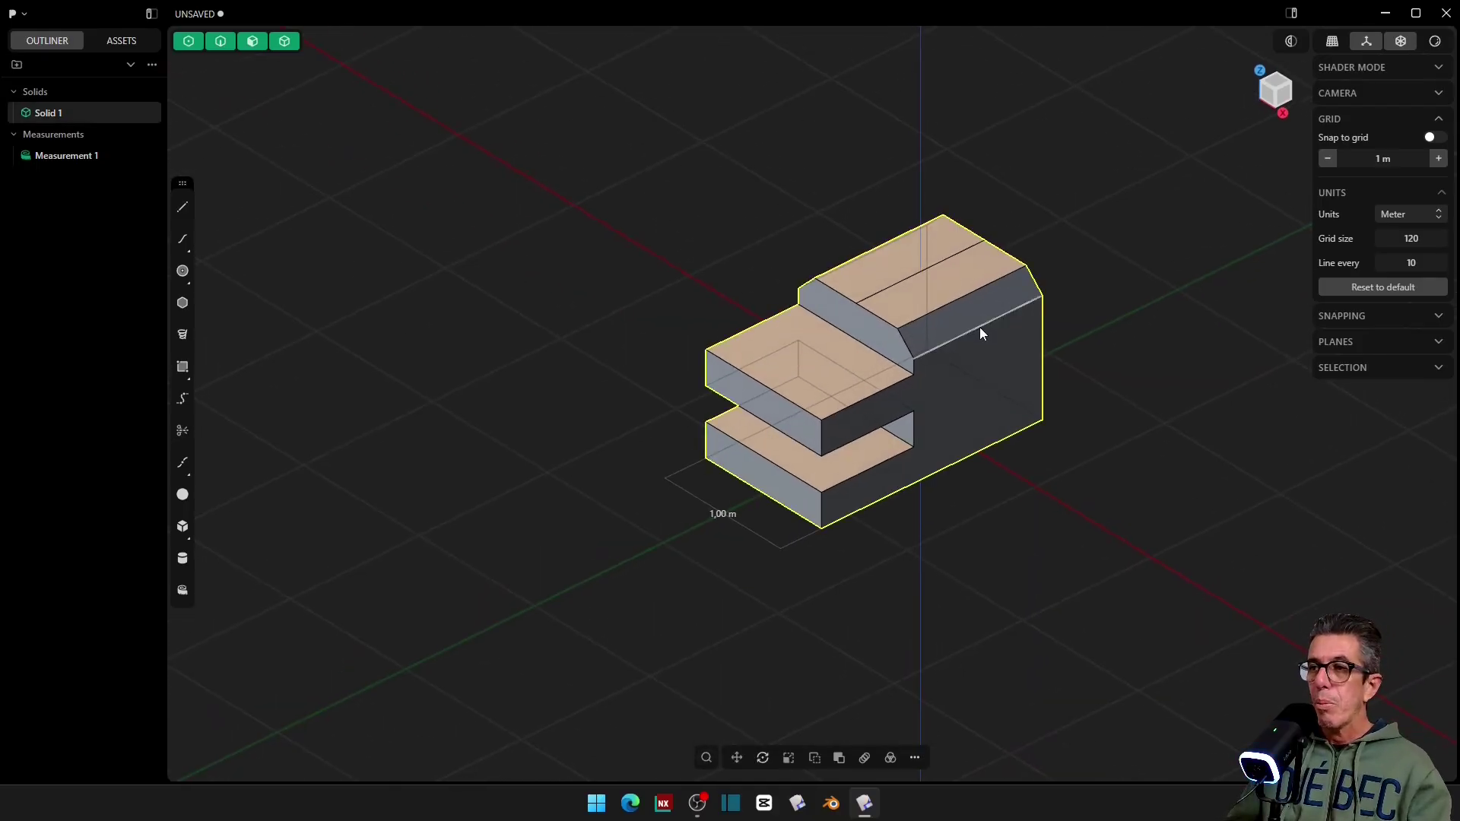
key("b")
middle_click_drag(1165, 385, 1130, 381)
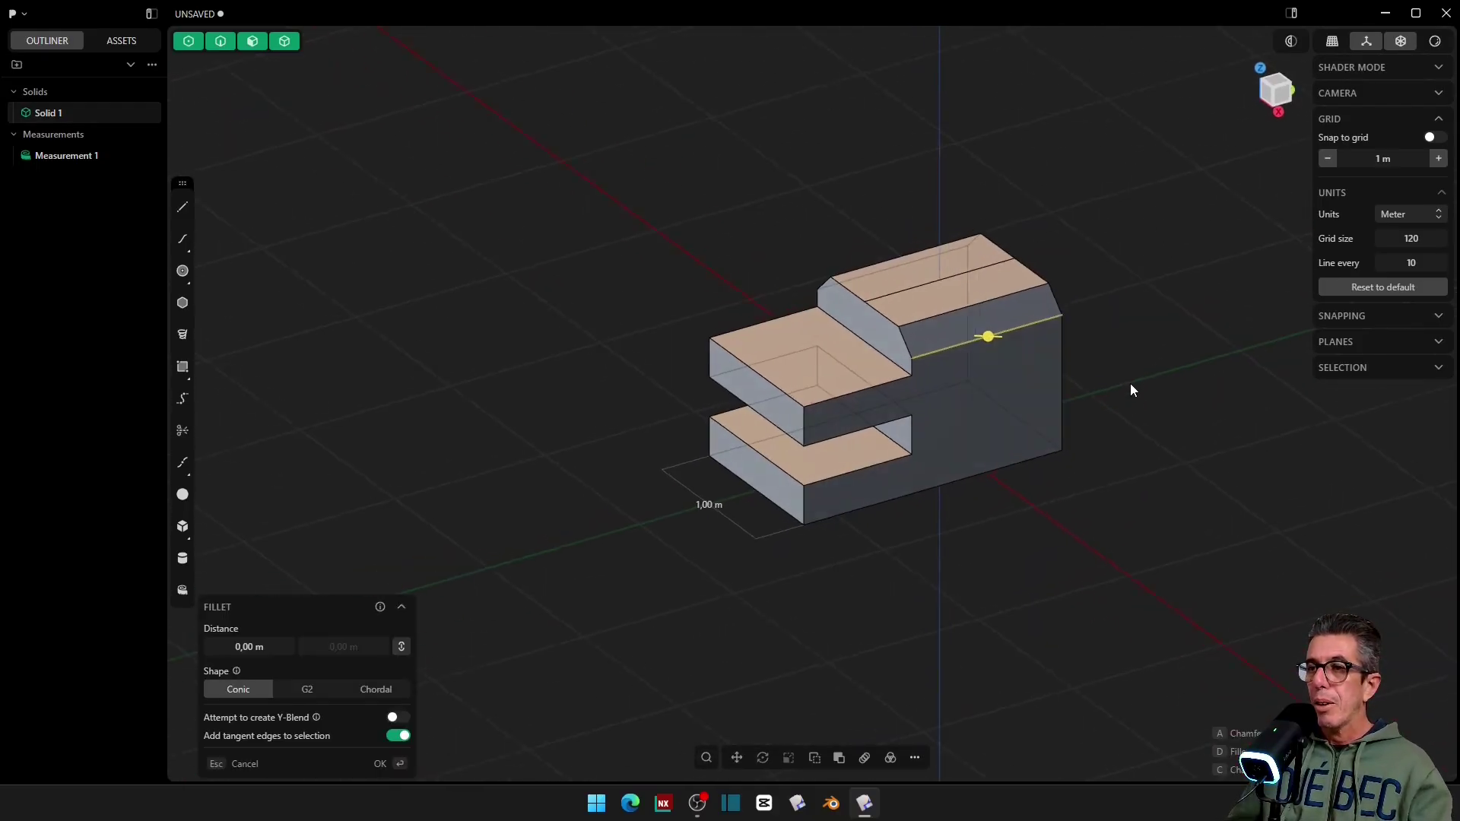
left_click(728, 358)
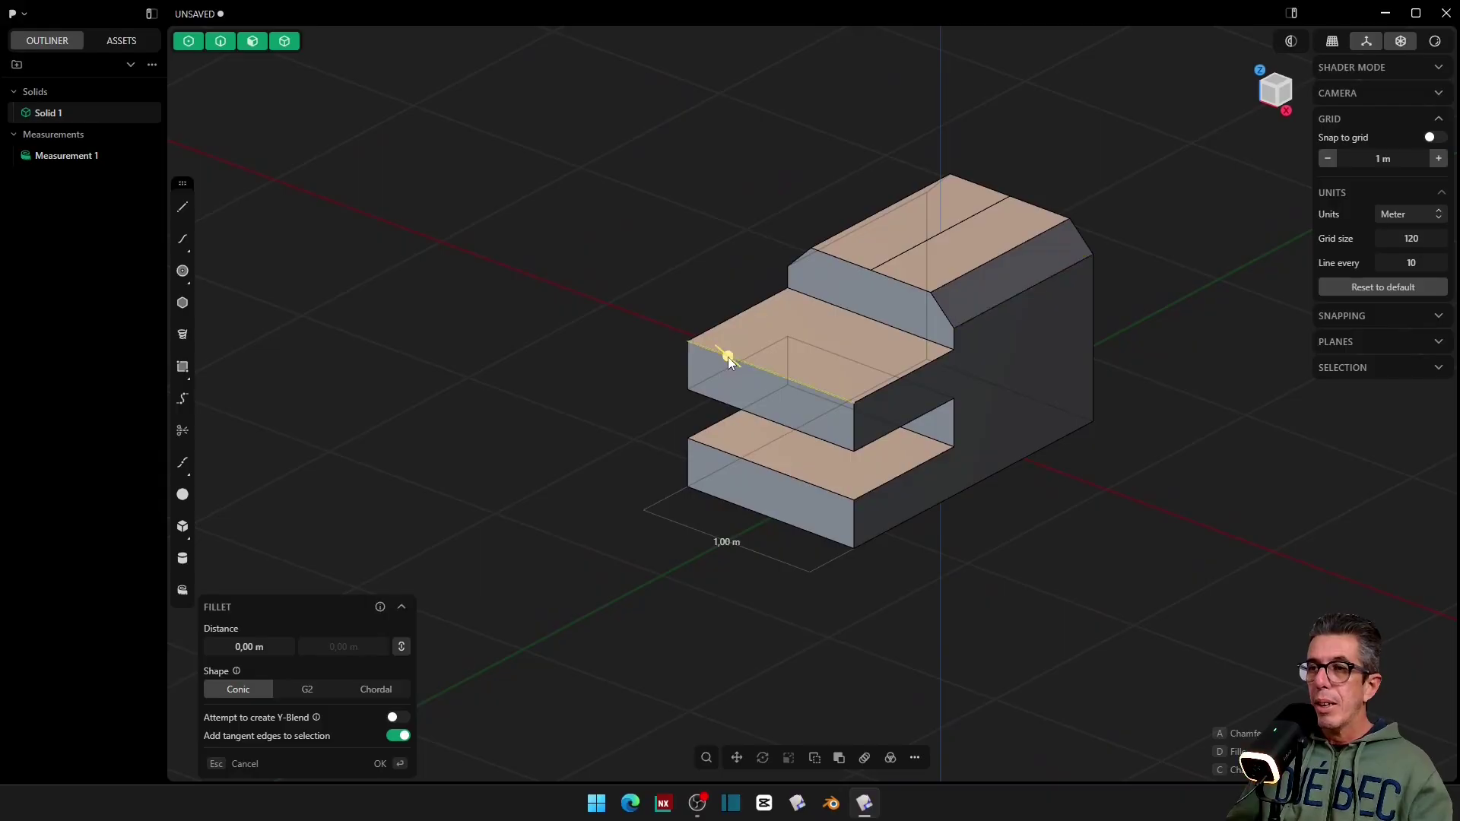
left_click(711, 758)
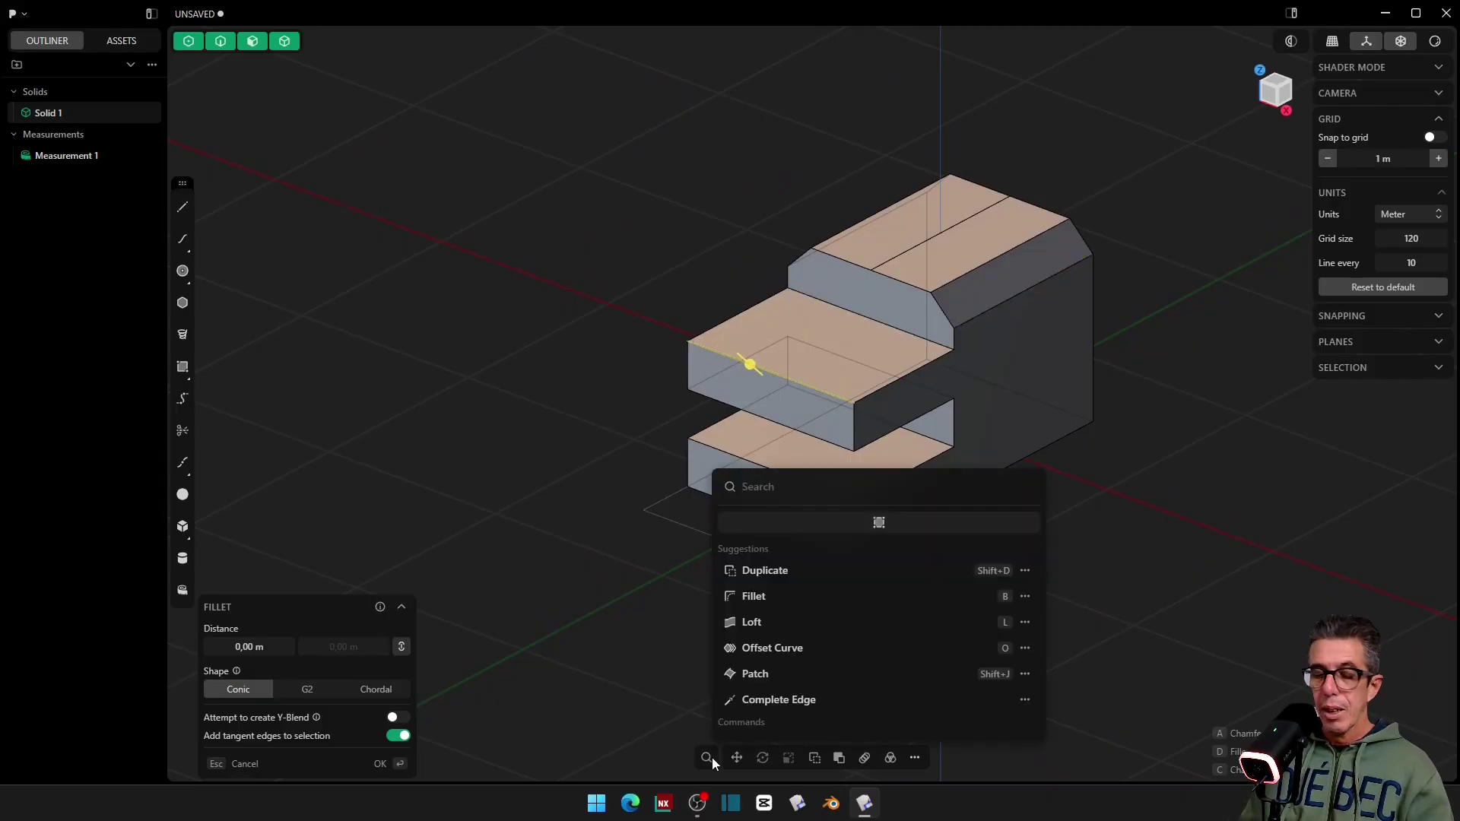
type("dimen")
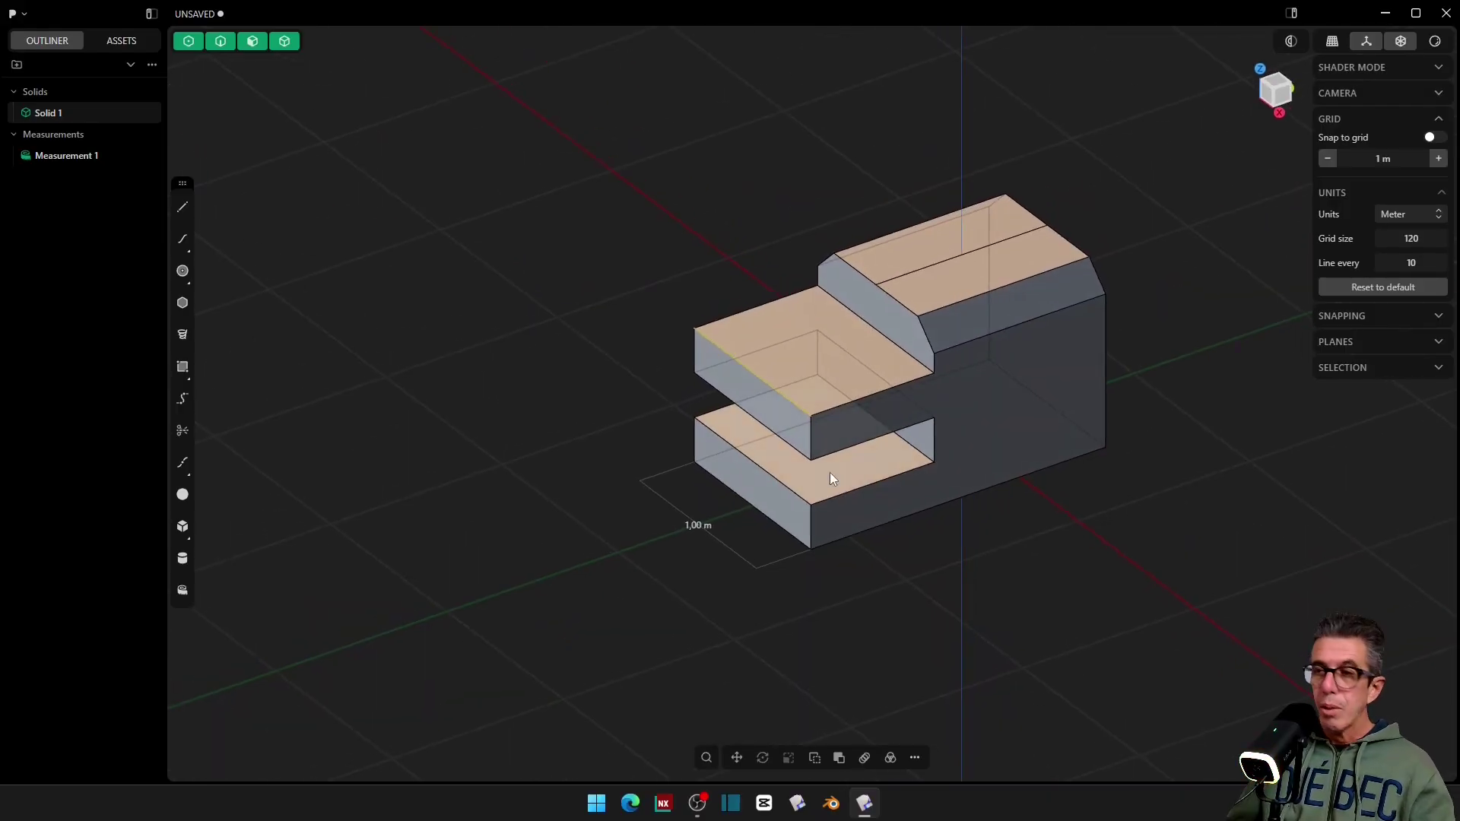
Step: Try to dimension the upper step's depth between its front and inner edges, and clear the edge selection
left_click(854, 315)
key("f")
key("Escape")
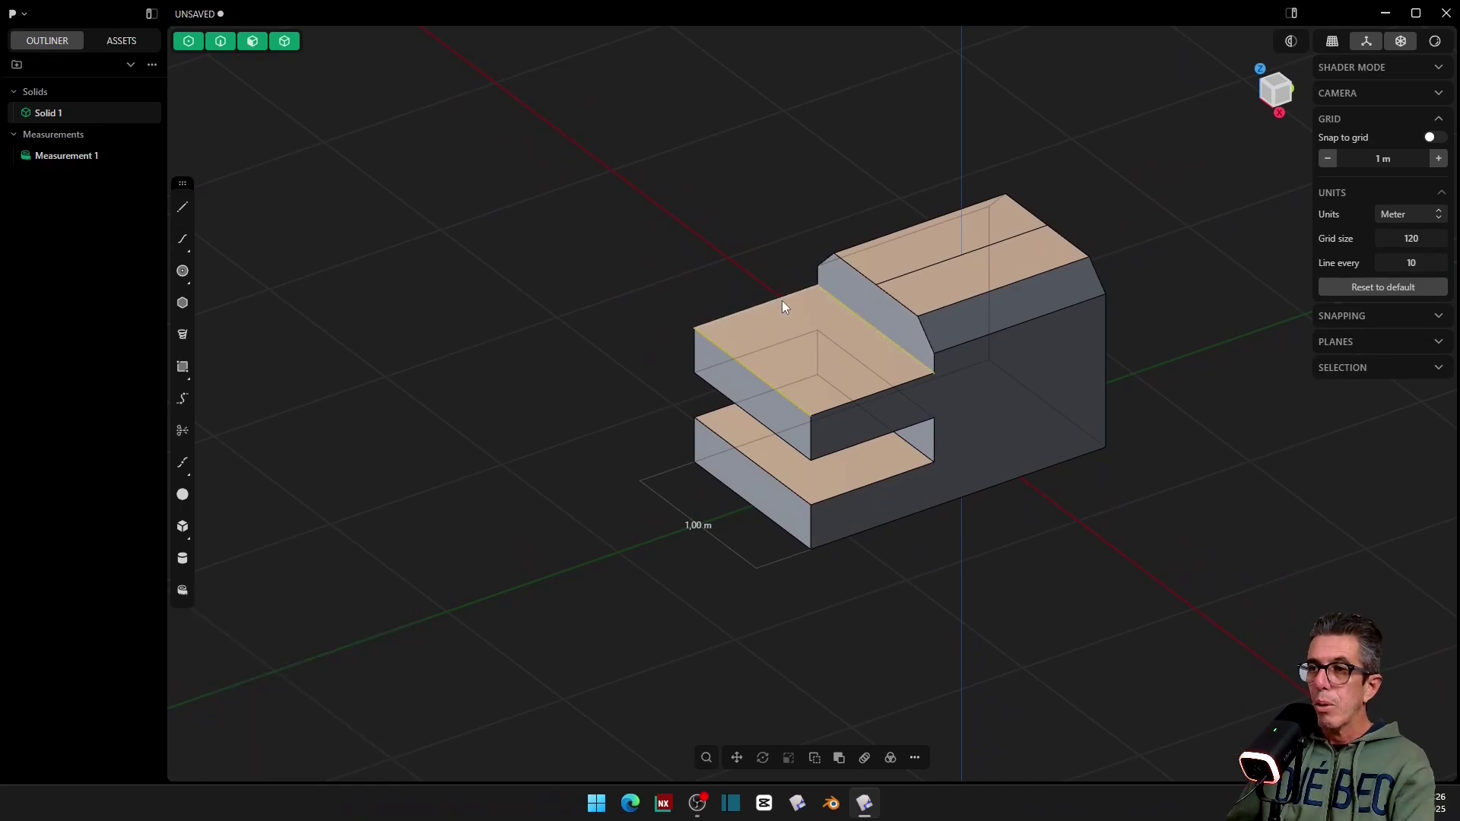
left_click(768, 300)
key("f")
key("Escape")
key("Escape")
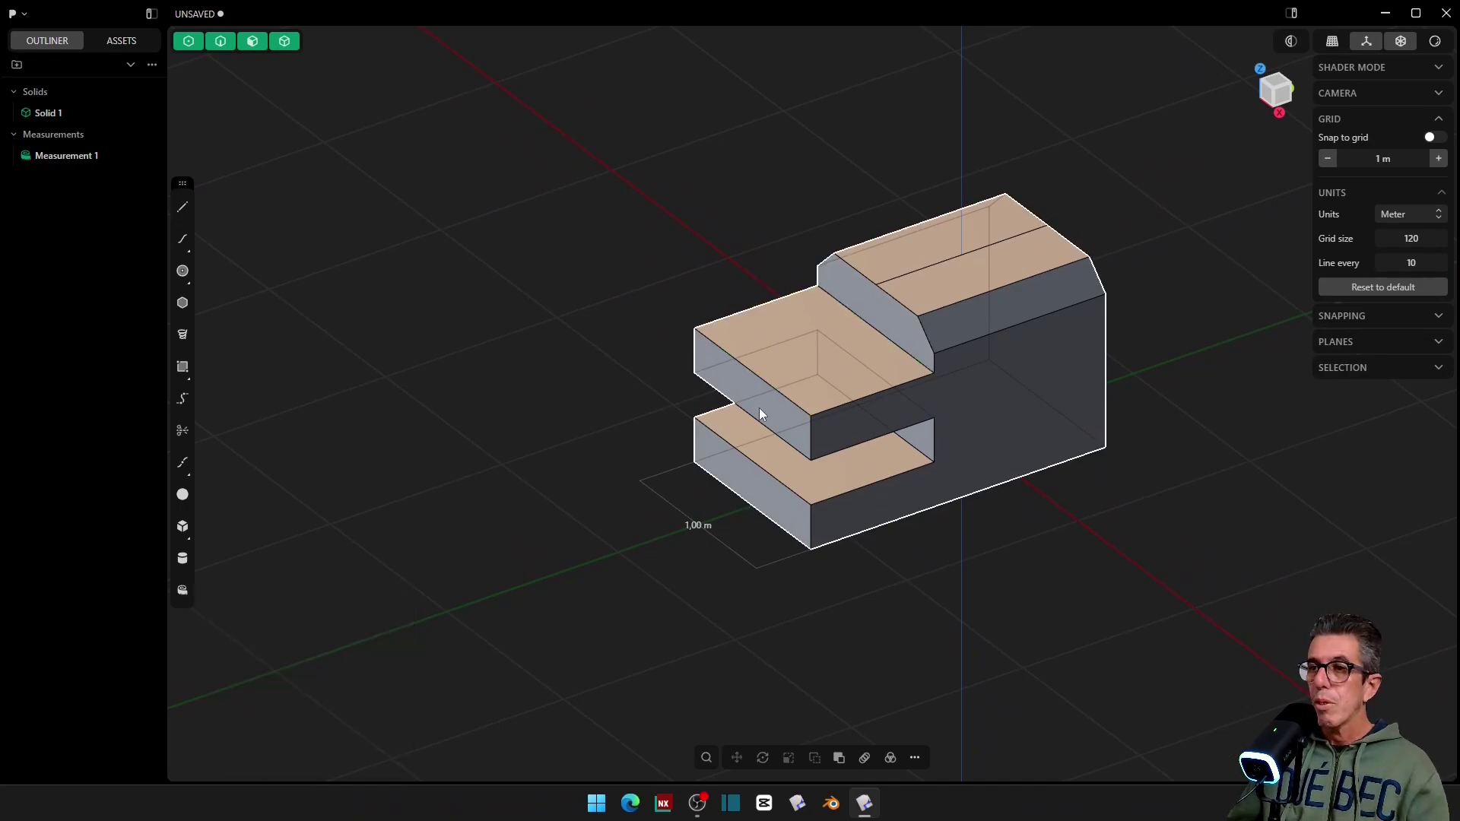
Step: Restrict the selection to faces only
left_click(764, 400)
left_click(764, 399)
key("f")
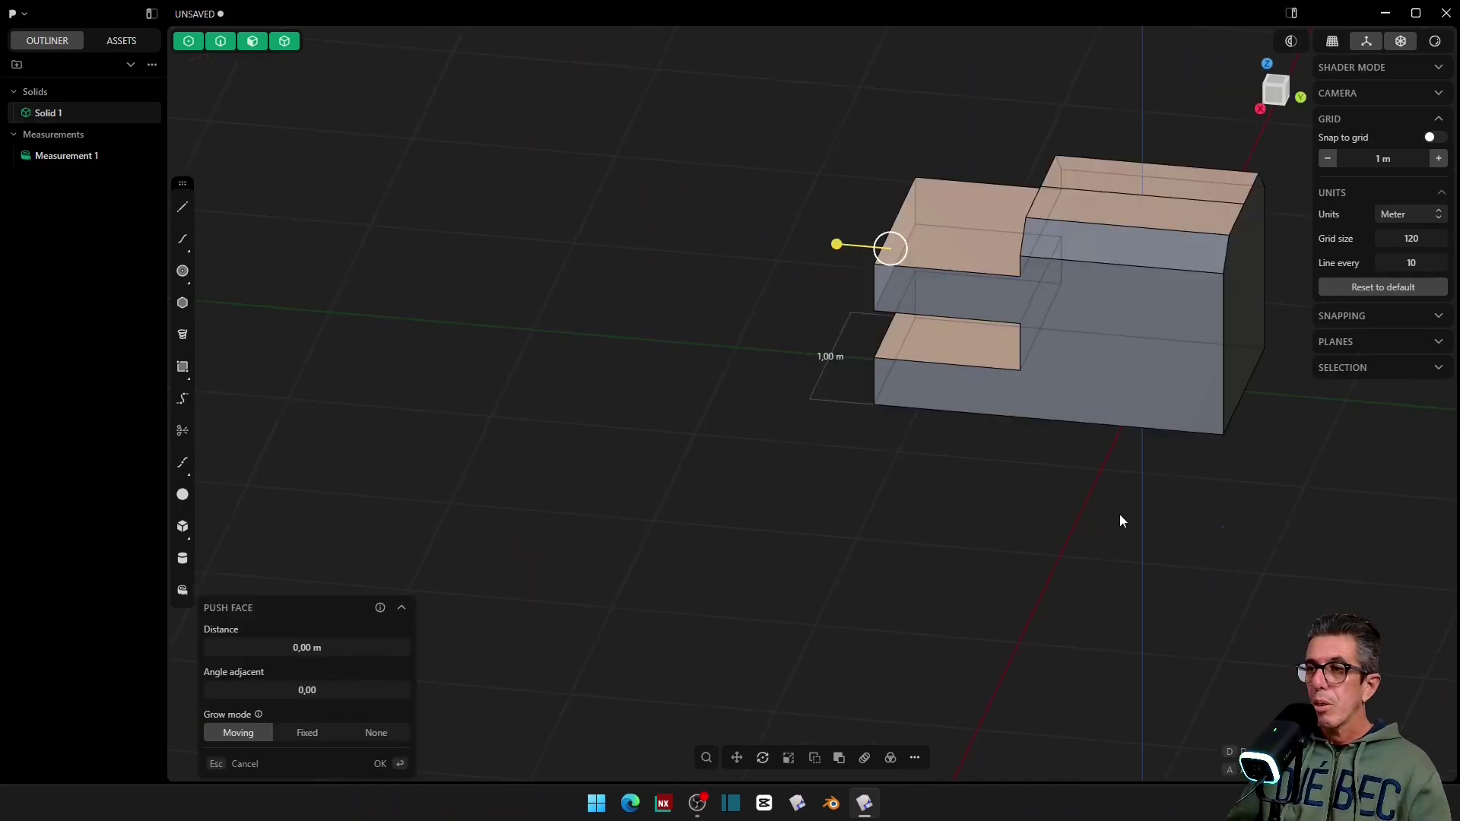
middle_click_drag(1120, 514, 1101, 486)
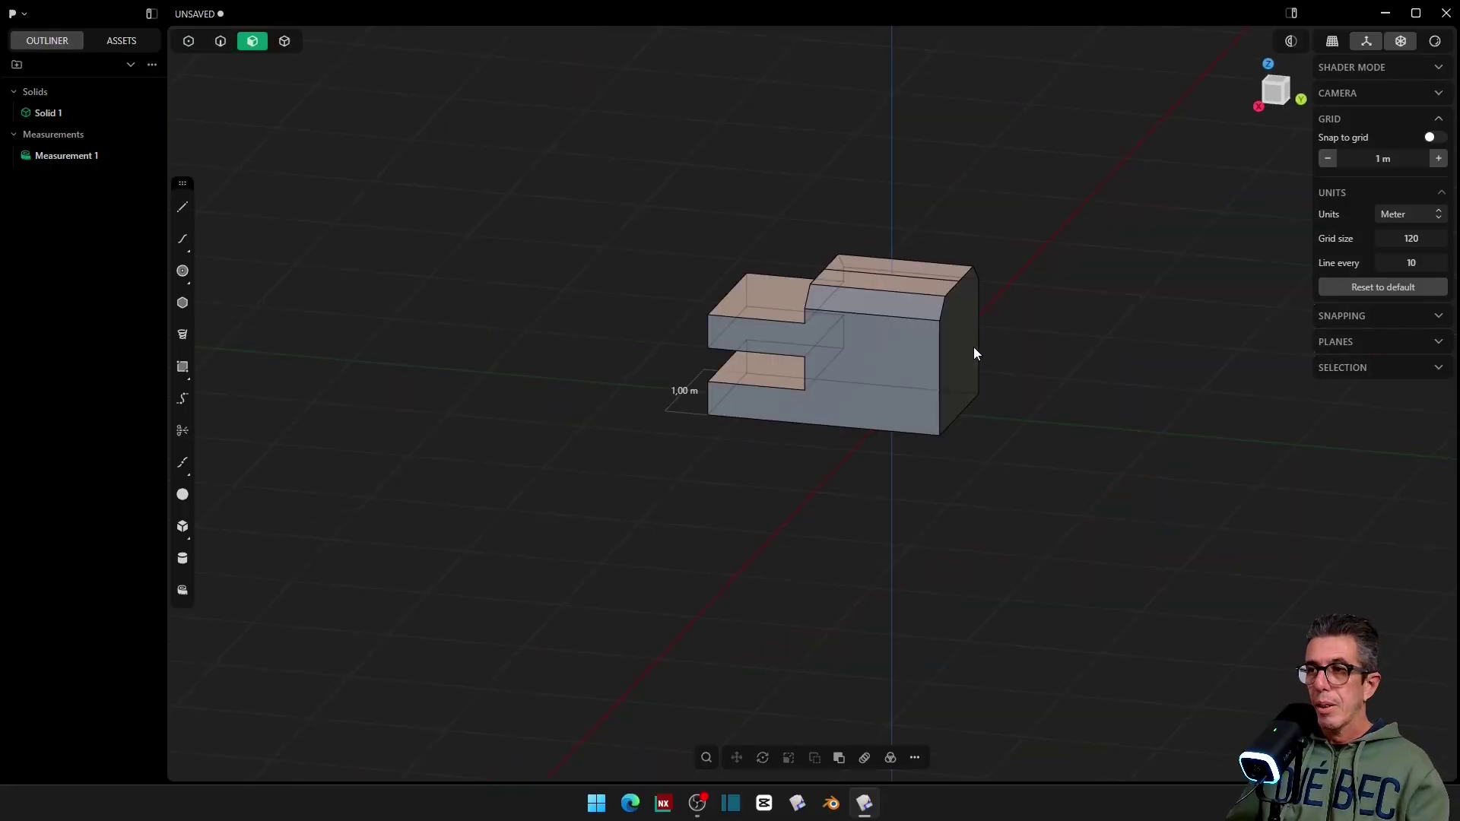
Step: Dimension the distance between the block's back face and the upper step's front face, making the upper step shorter than the lower one
left_click(973, 349)
key("f")
middle_click_drag(844, 373, 934, 392)
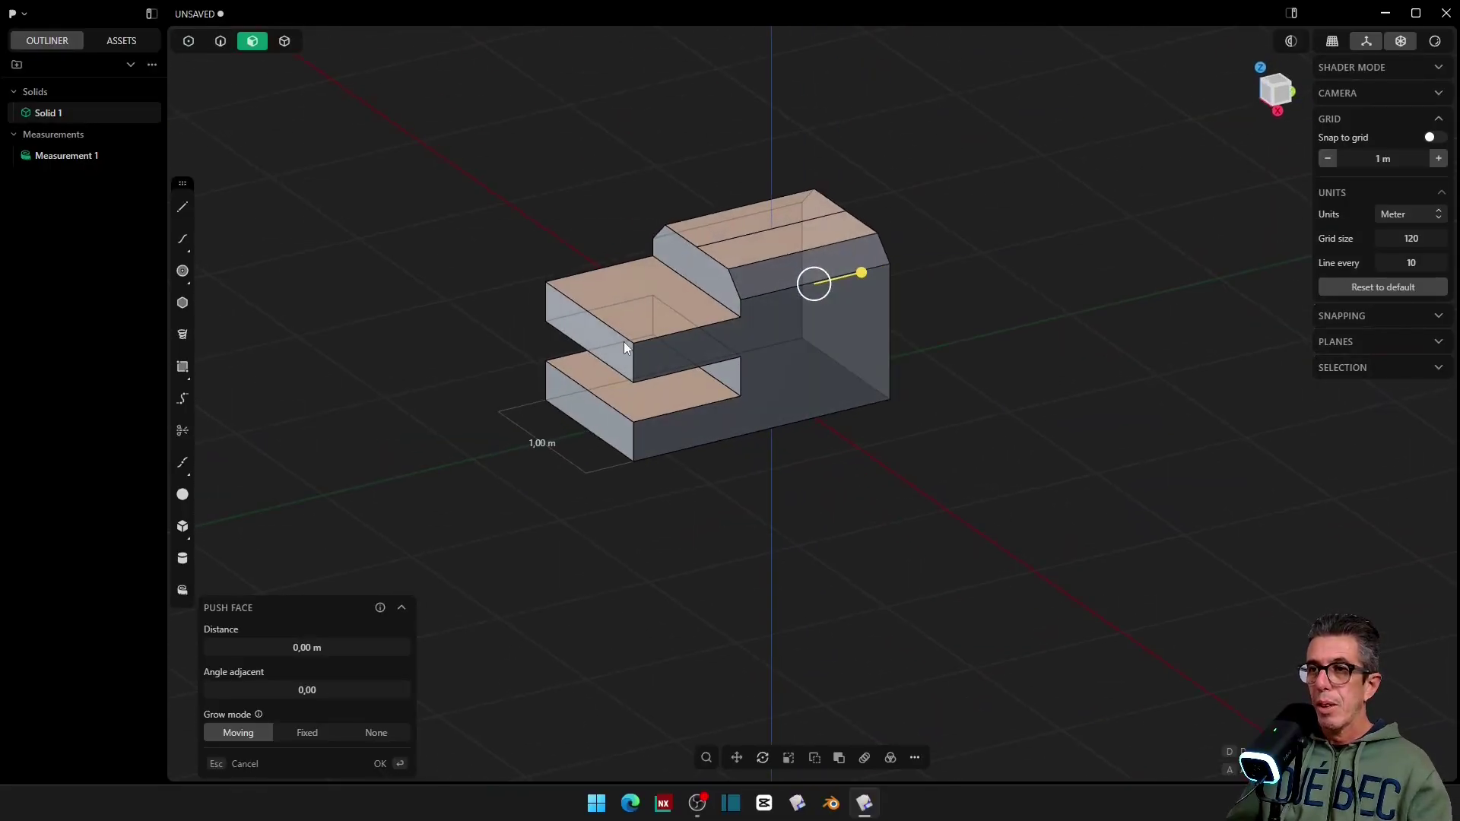
left_click(582, 335)
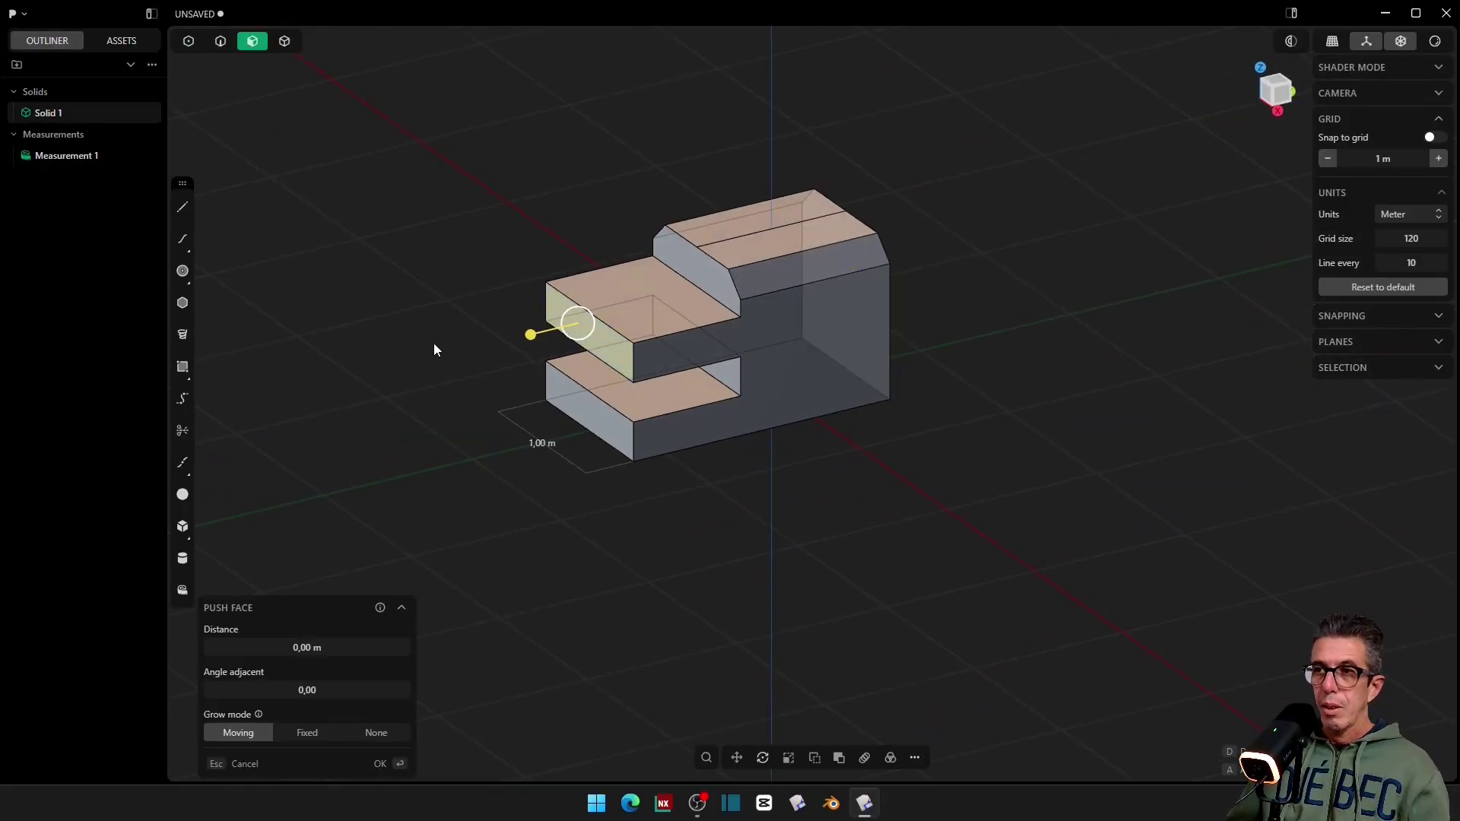
key("Tab")
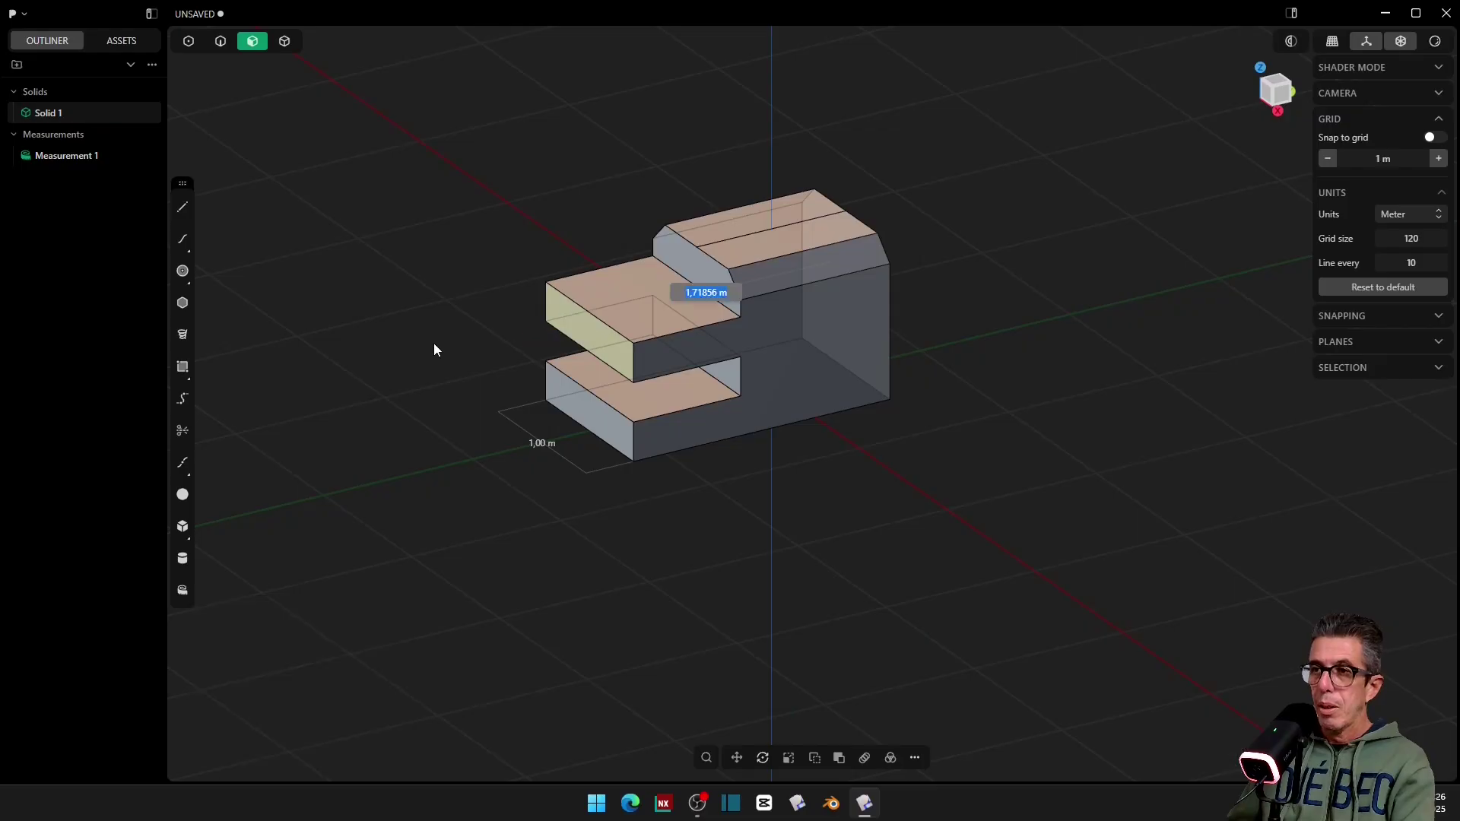
type("1")
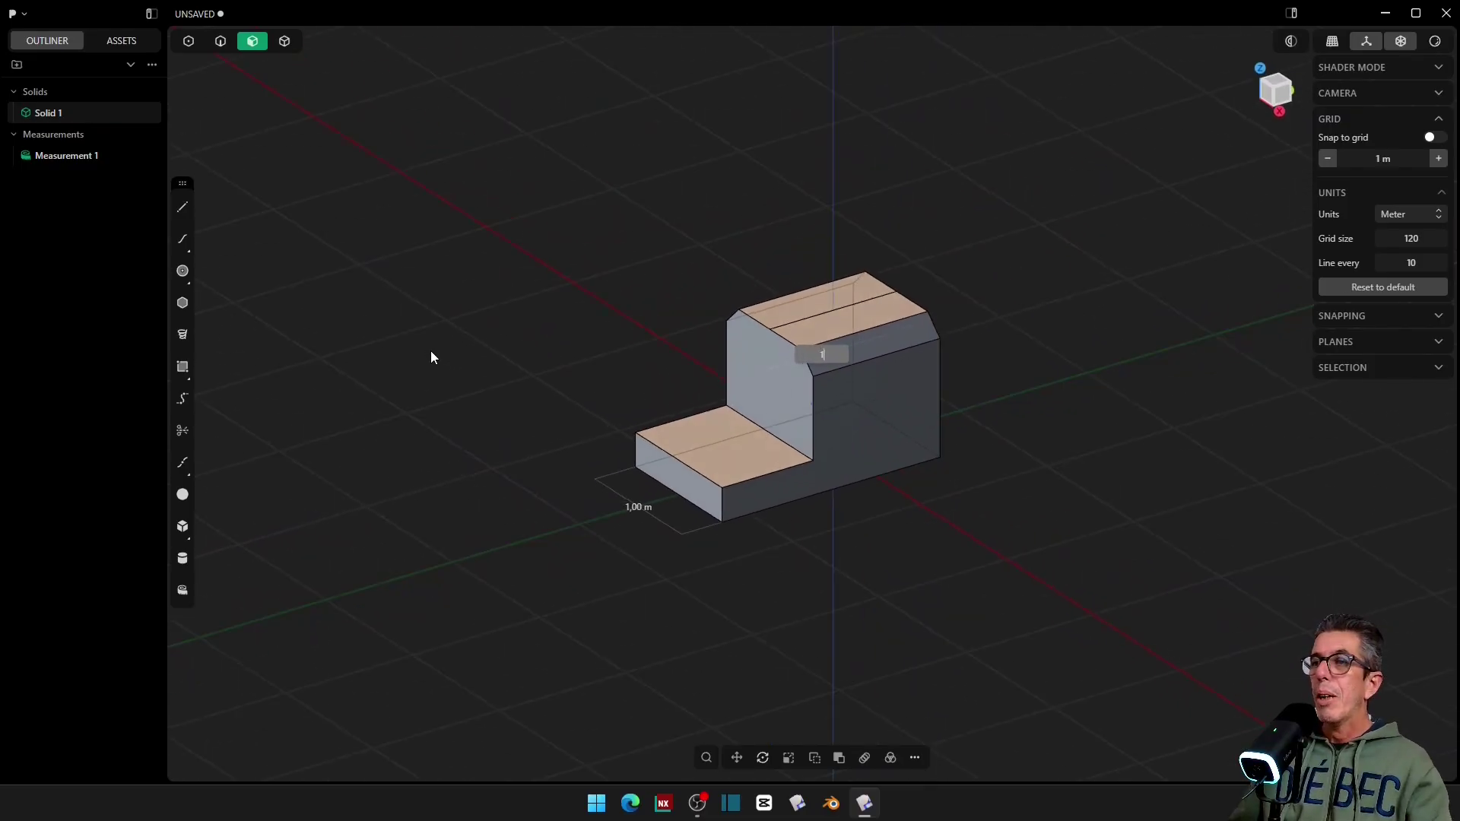
type("0")
key("Escape")
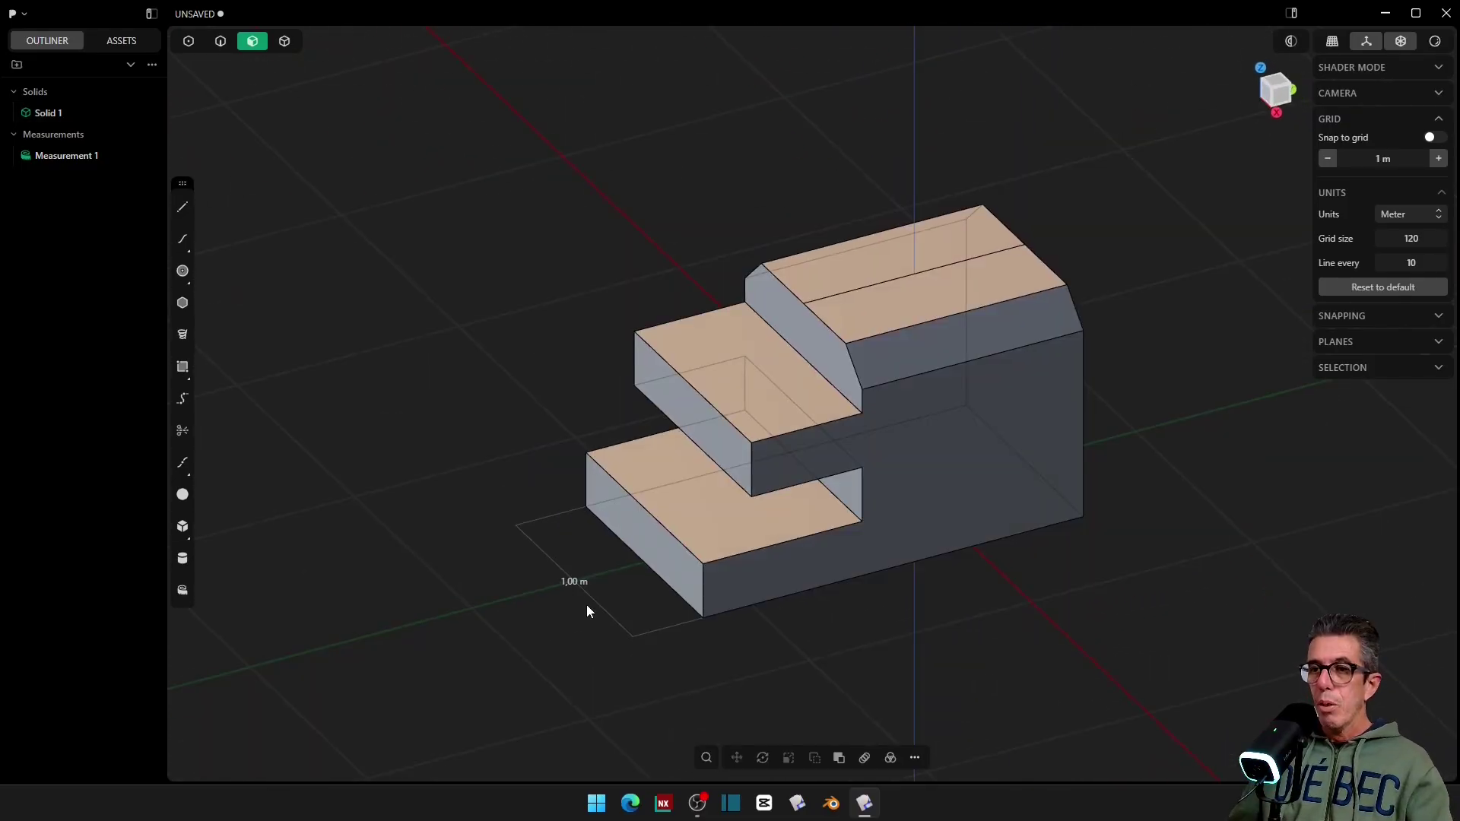
Step: Try the Dimension command on the stepped solid's side face, entering a width of 1.5 m
middle_click_drag(586, 605, 570, 612)
left_click(572, 500)
middle_click_drag(573, 501, 823, 598)
left_click(864, 495)
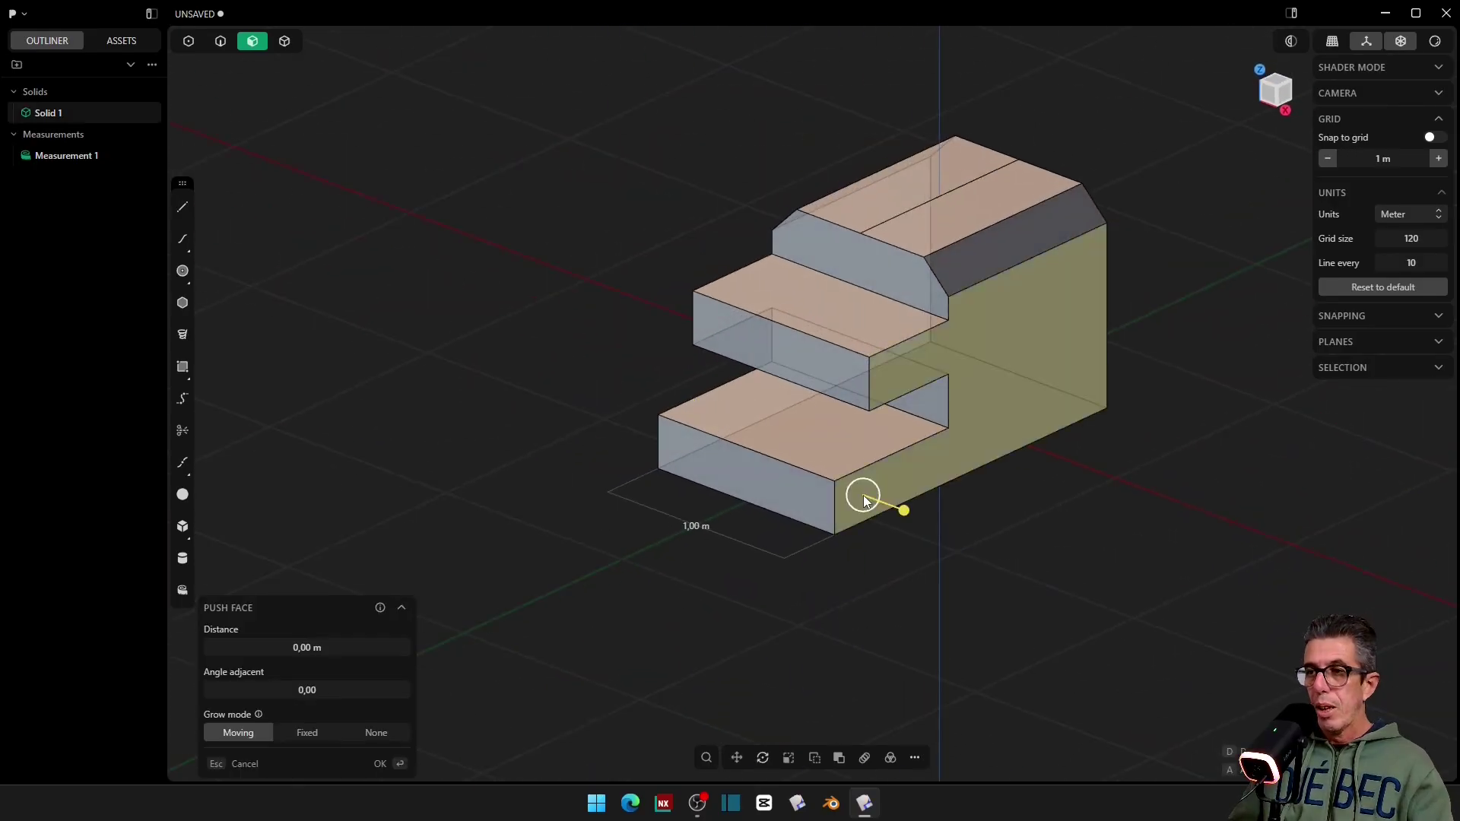
middle_click_drag(600, 555, 593, 567)
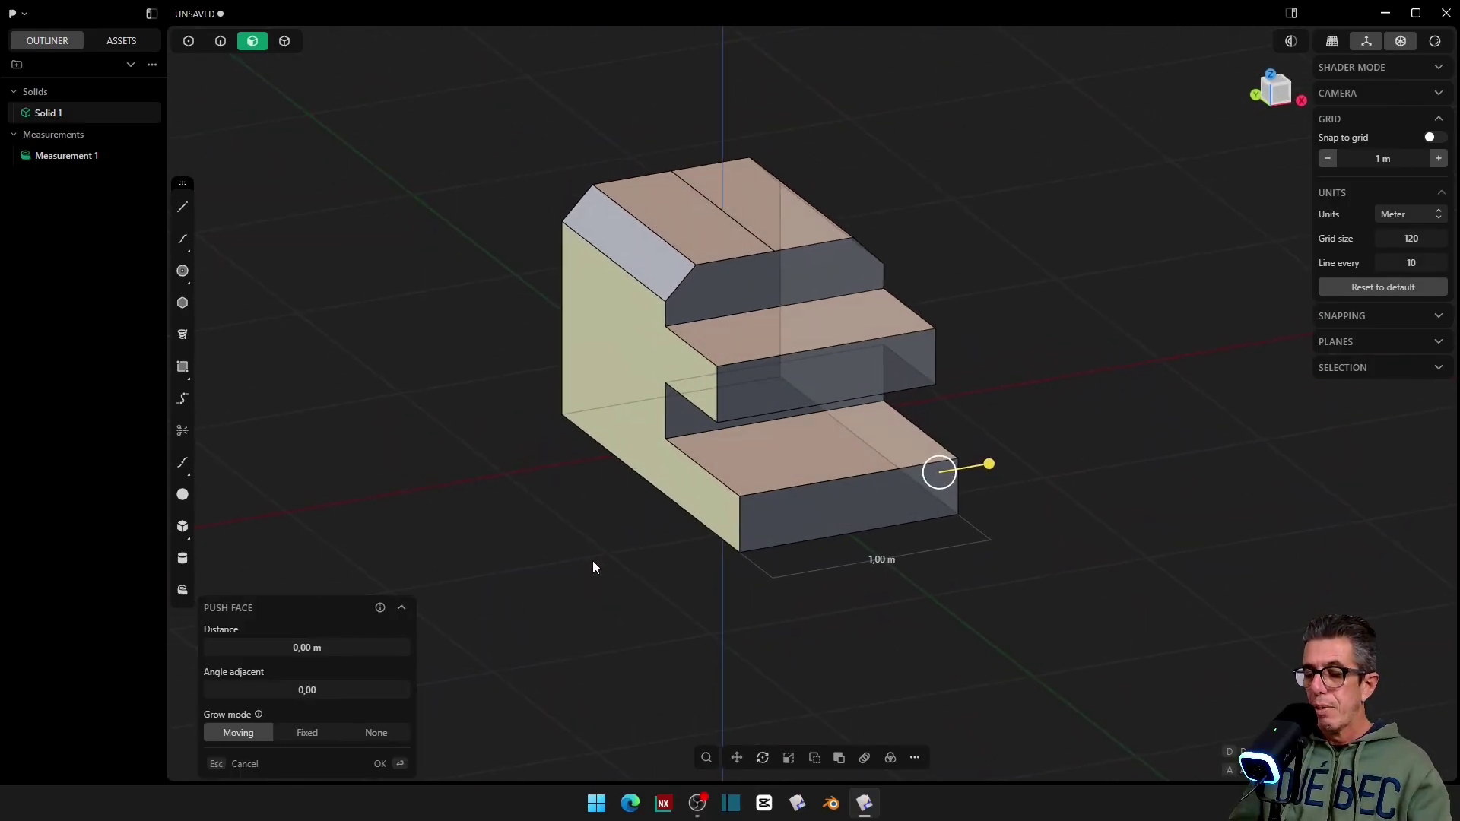
key("Tab")
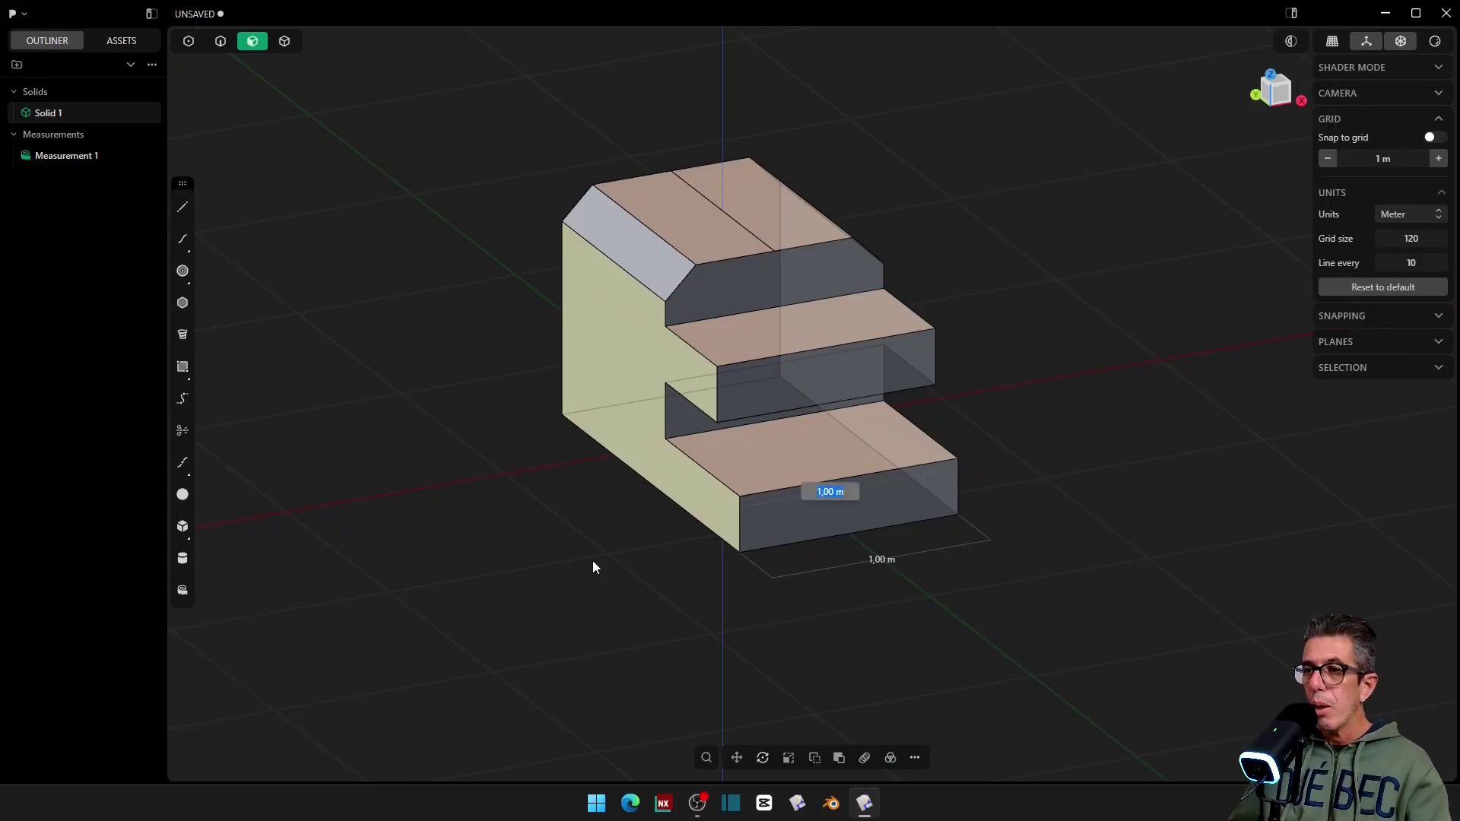
type("1.5")
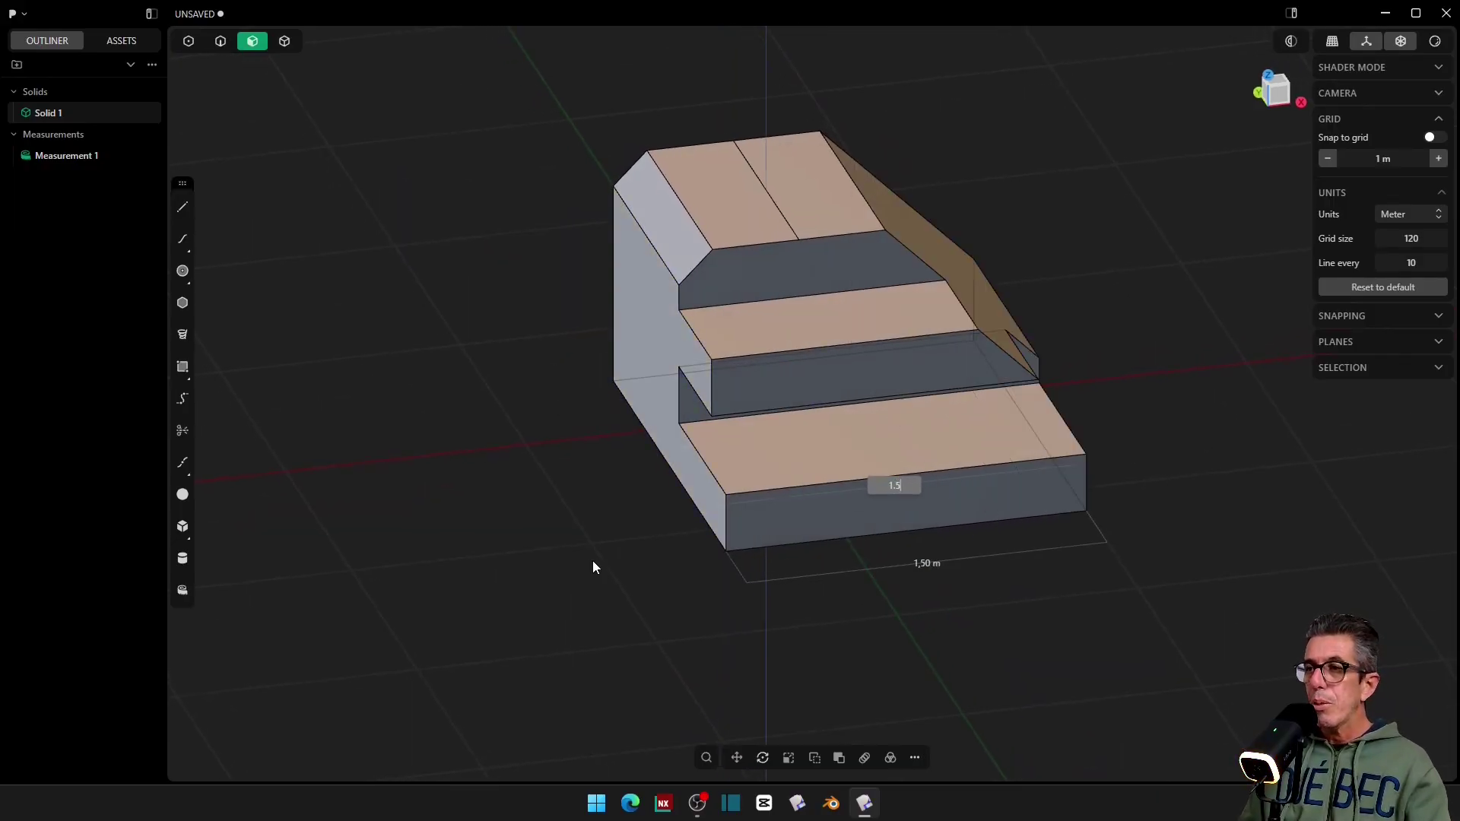
key("Tab")
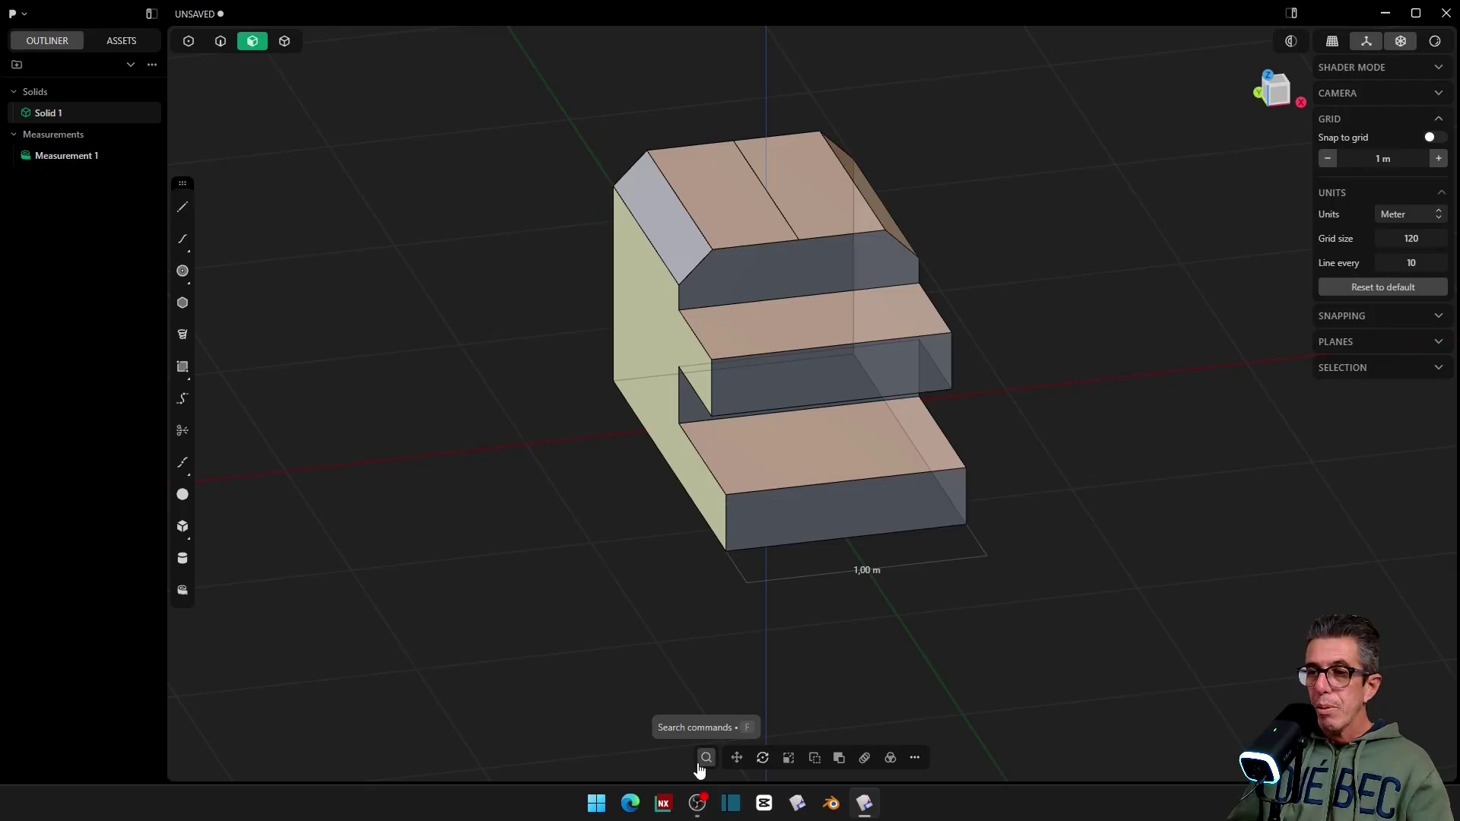
Step: Find the Dimension command by searching for "dim" and open the stepped solid's width dimension for editing
left_click(705, 758)
type("dim")
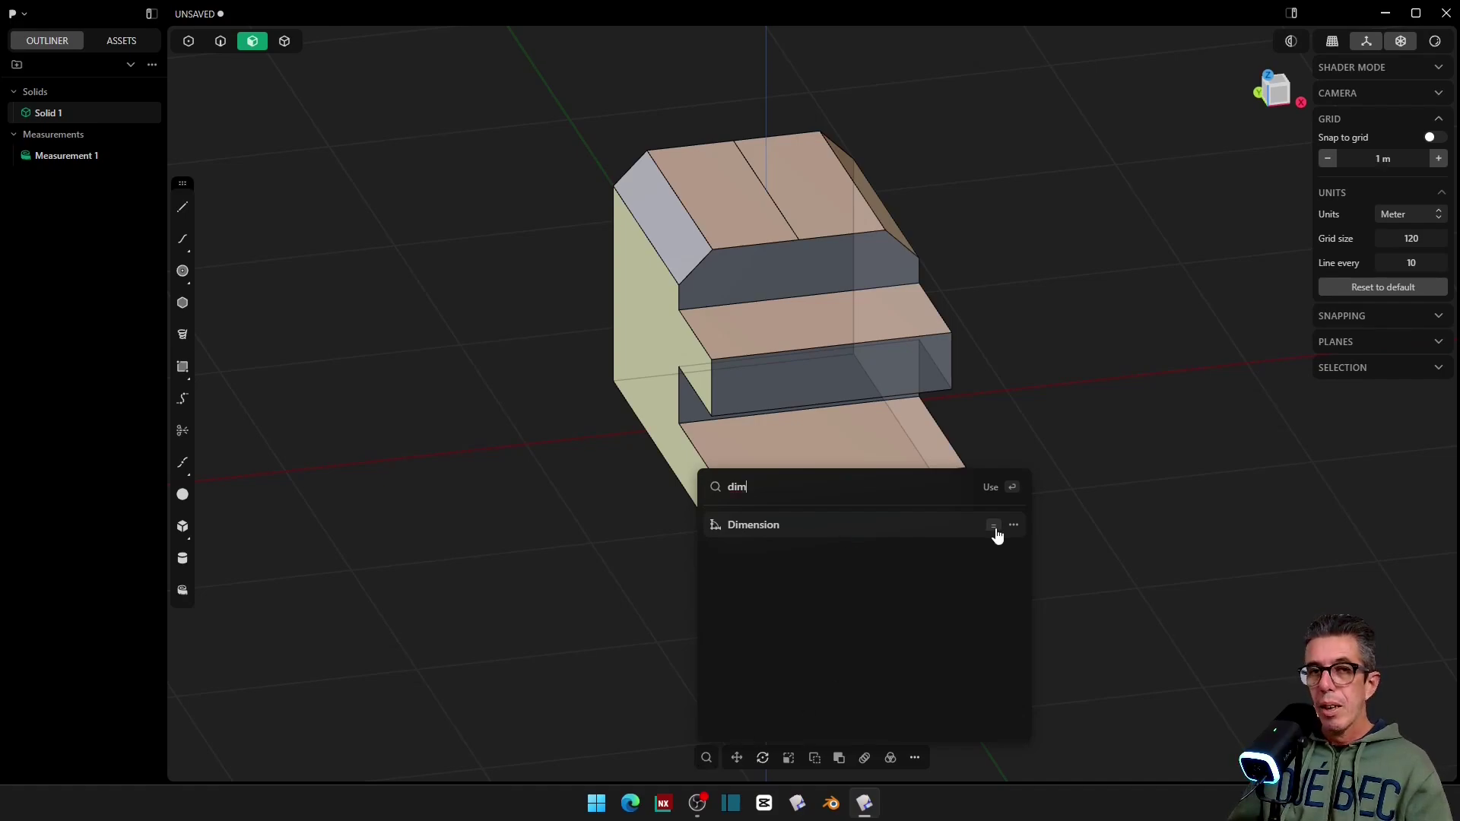
left_click(1020, 532)
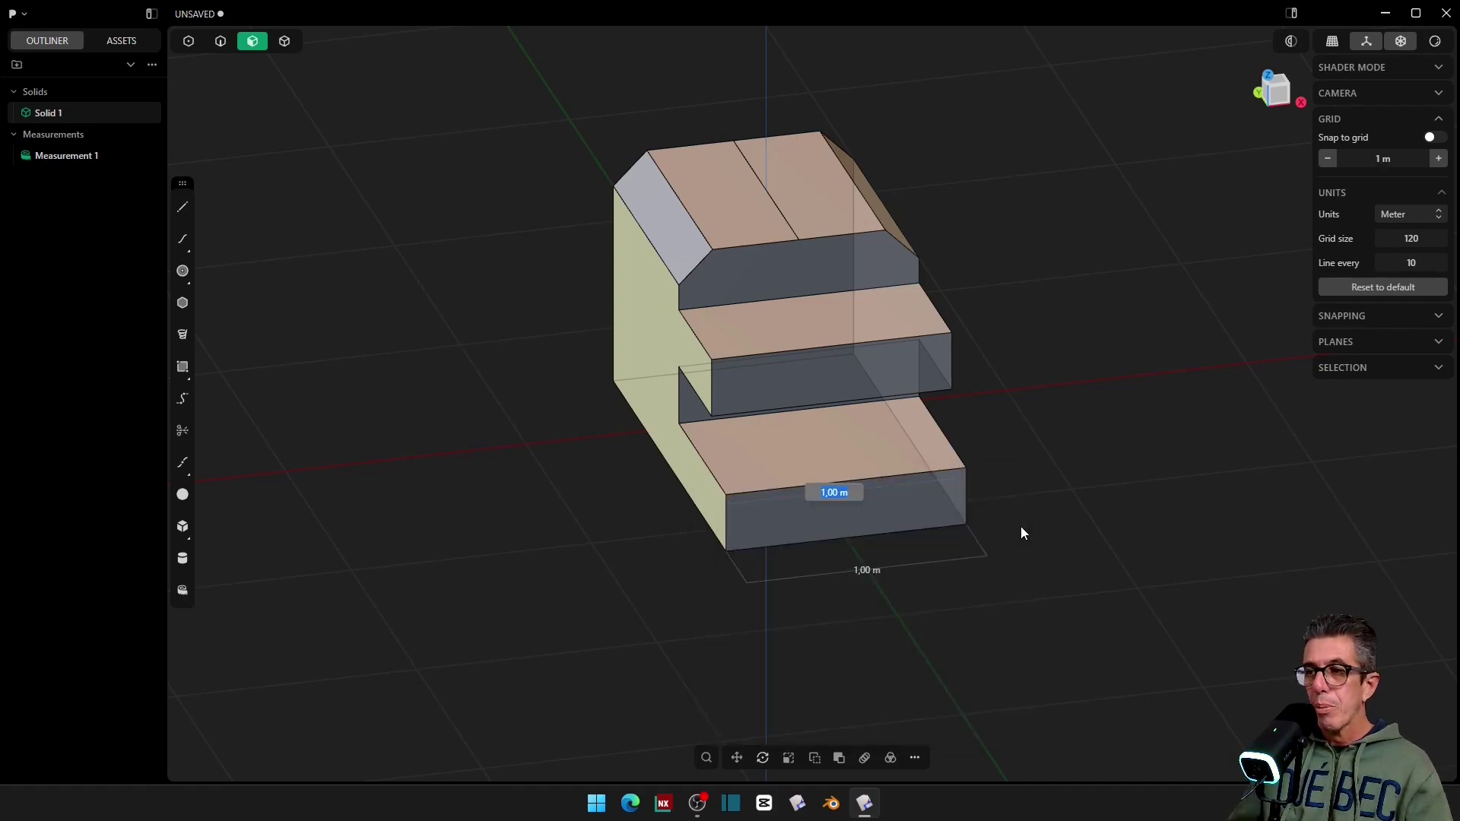
key("Return")
middle_click_drag(1021, 526, 489, 405)
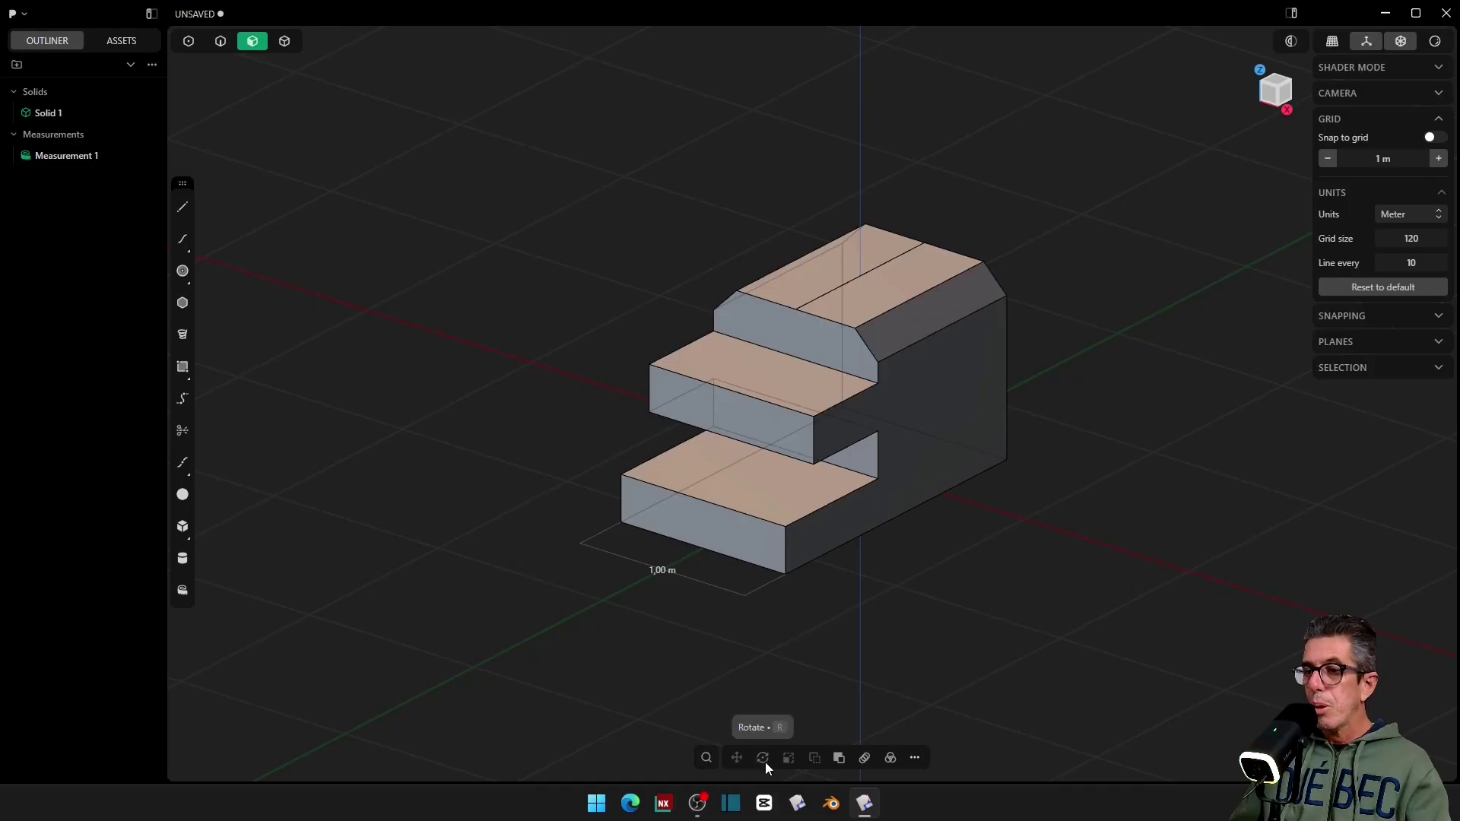
Step: Examine the quick-access transform, duplicate, Boolean and array commands, including the list of additional modelling commands
scroll(792, 760, "up", 4)
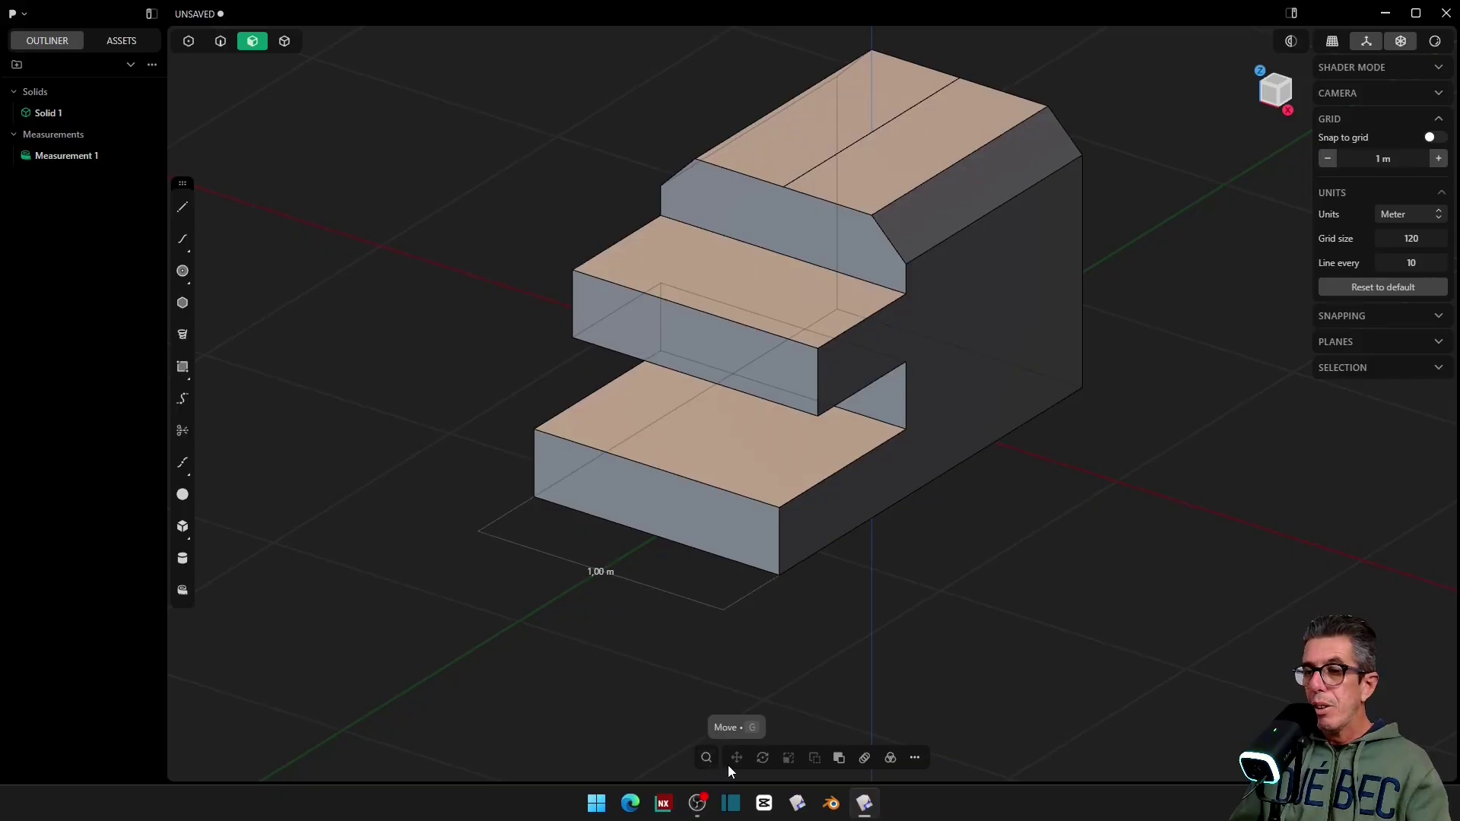
scroll(728, 765, "down", 2)
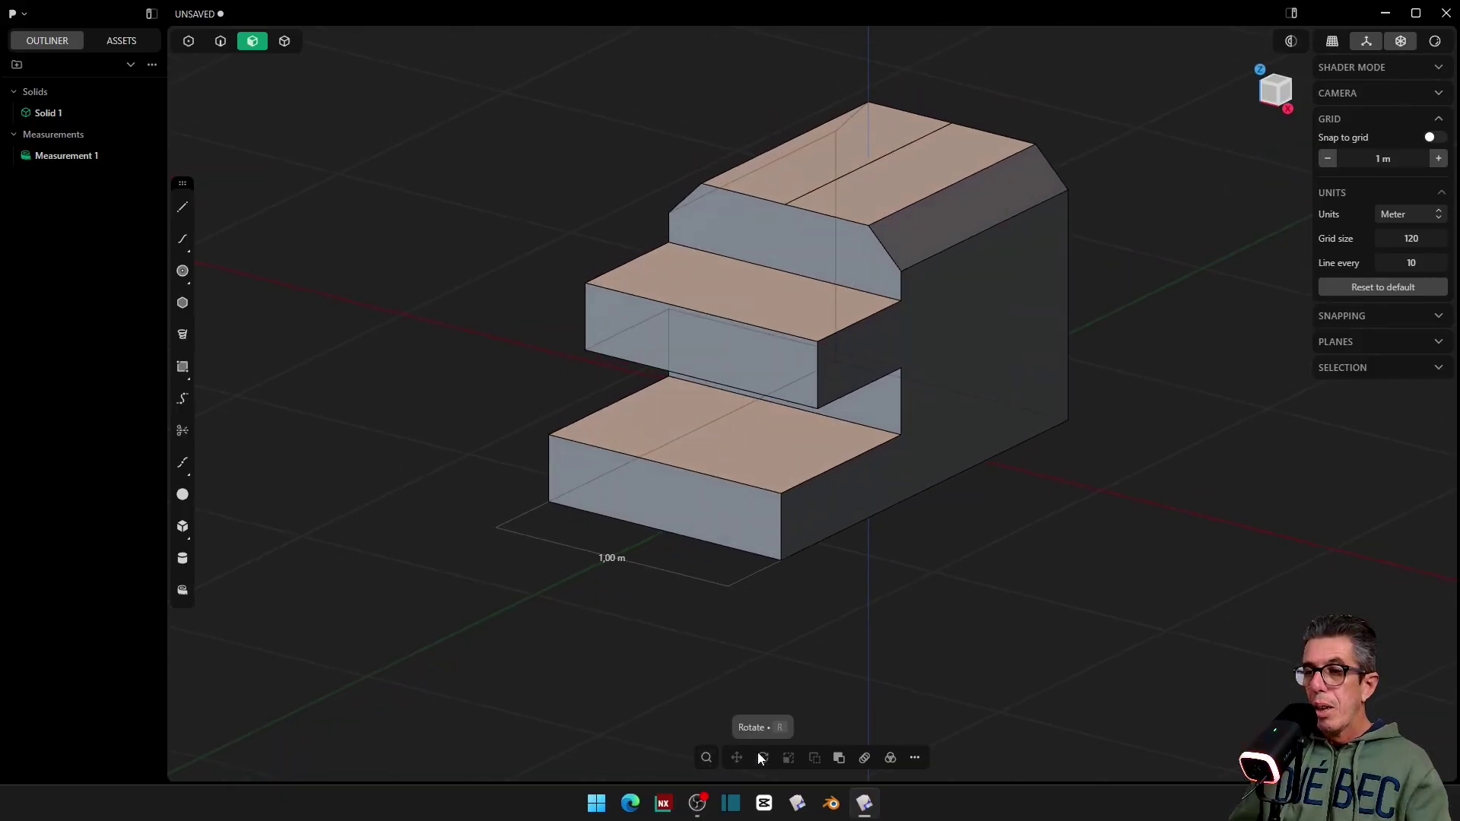
scroll(791, 760, "down", 2)
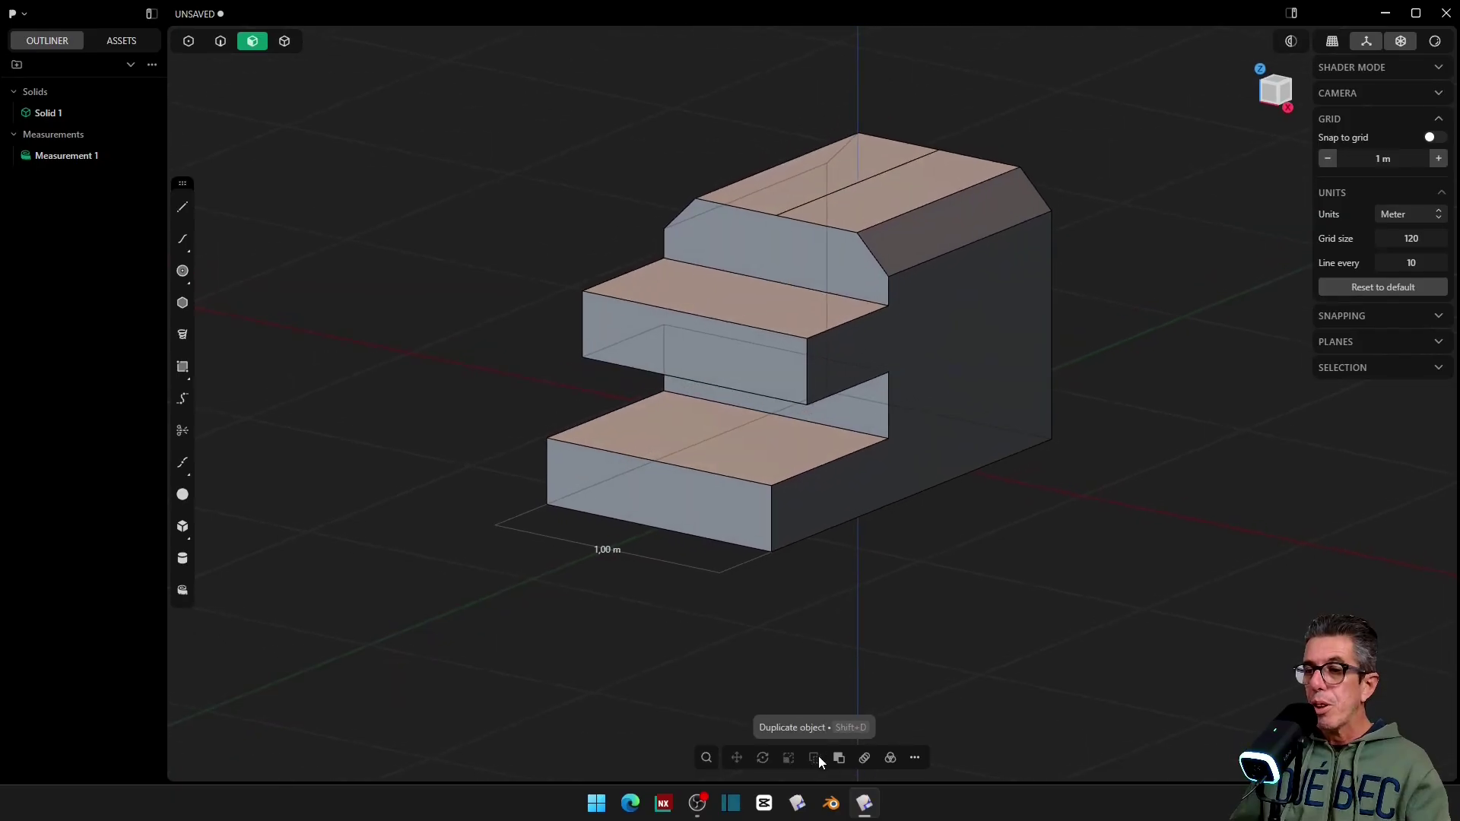
scroll(840, 761, "down", 1)
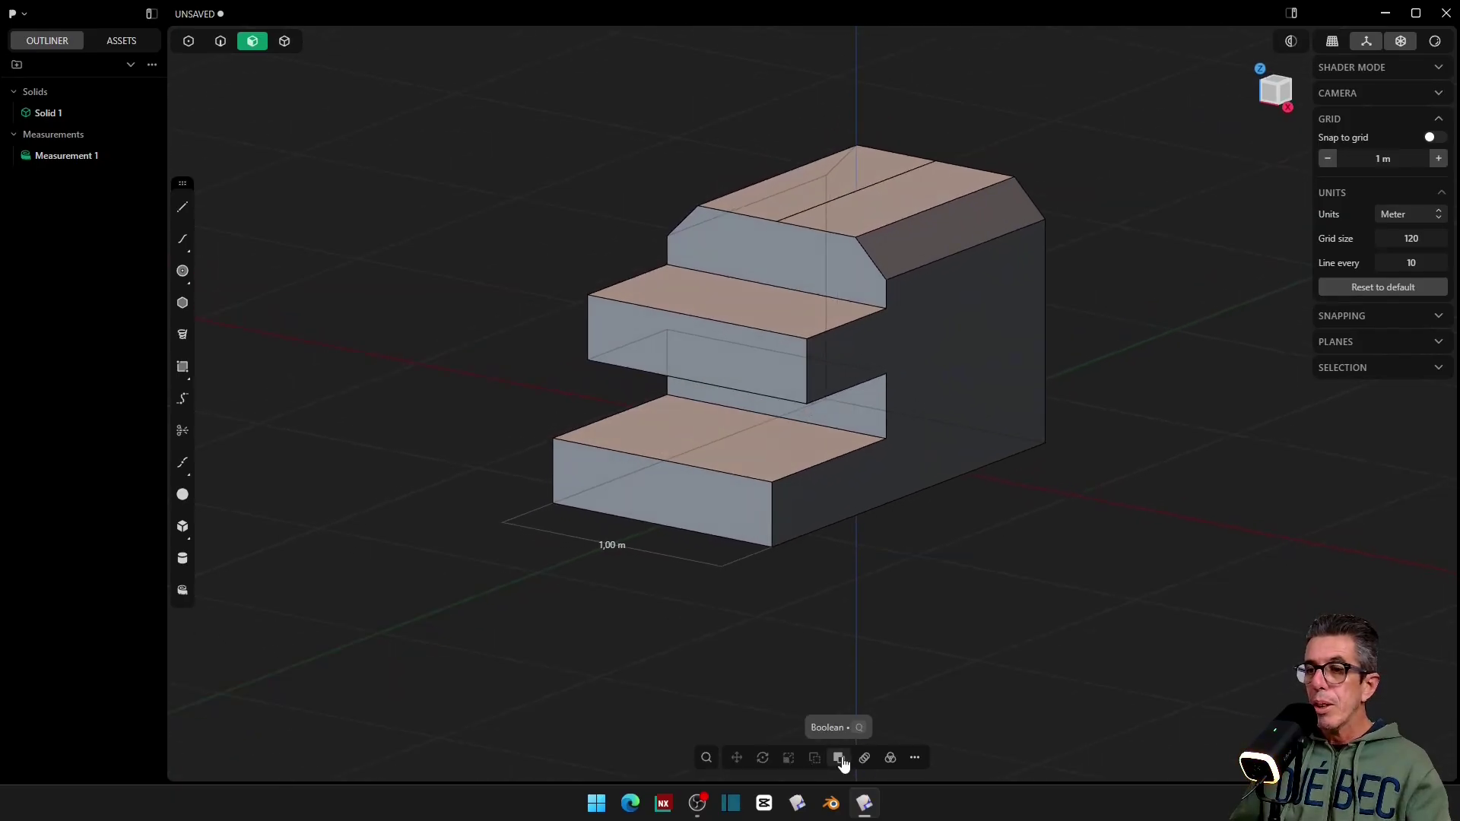
scroll(850, 554, "down", 2)
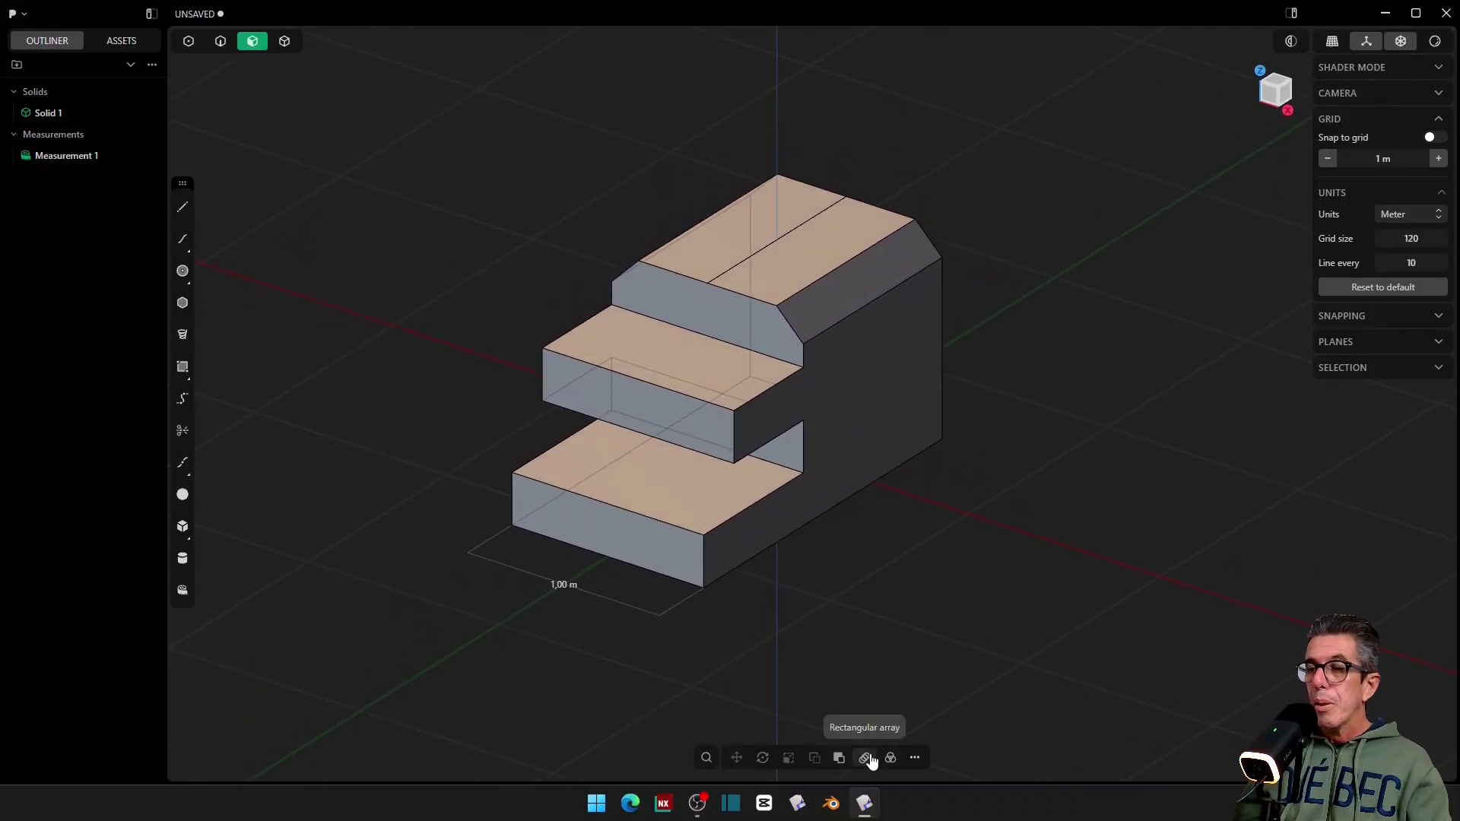
left_click(916, 758)
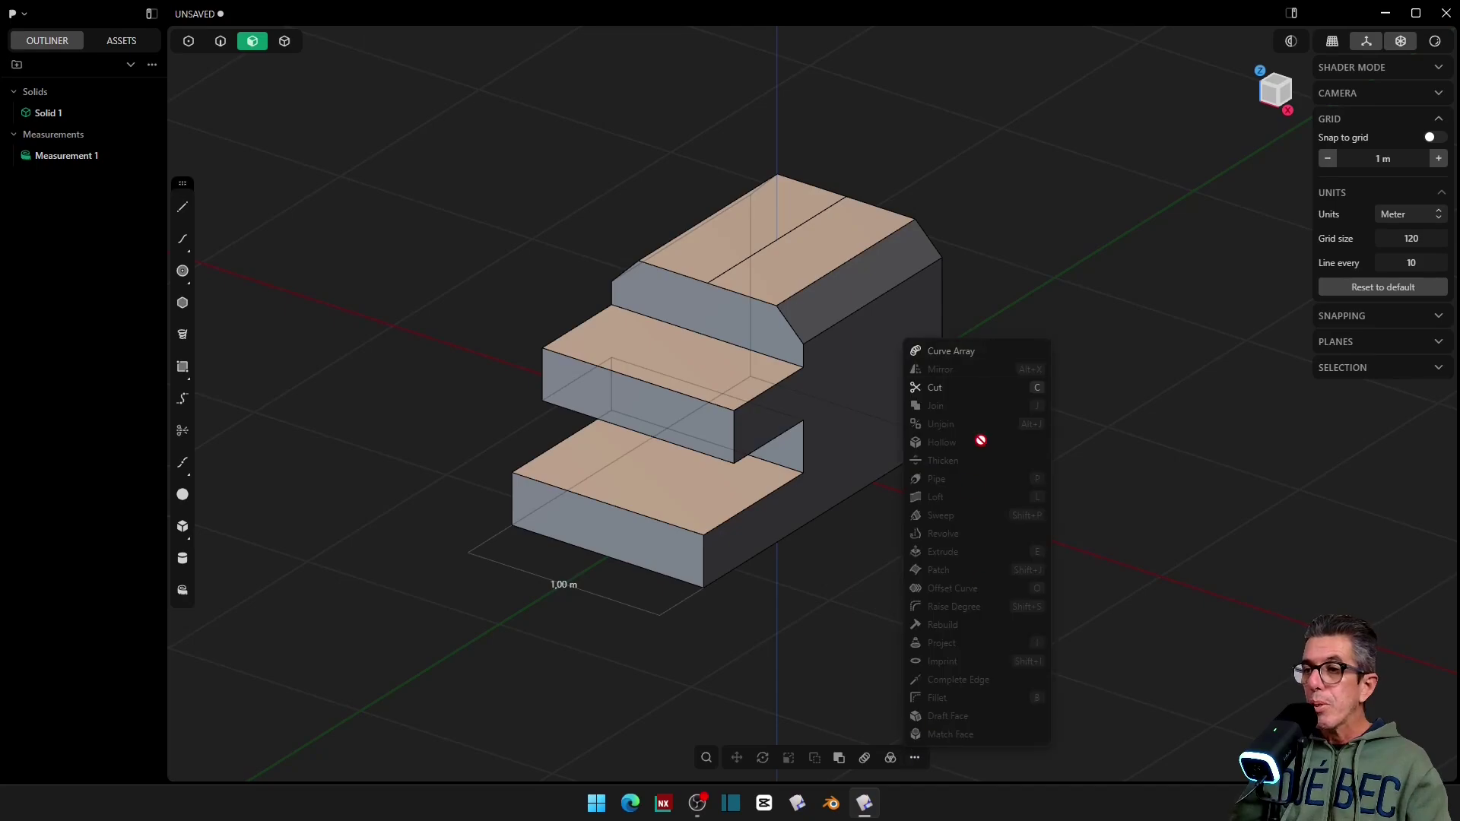
left_click(1279, 434)
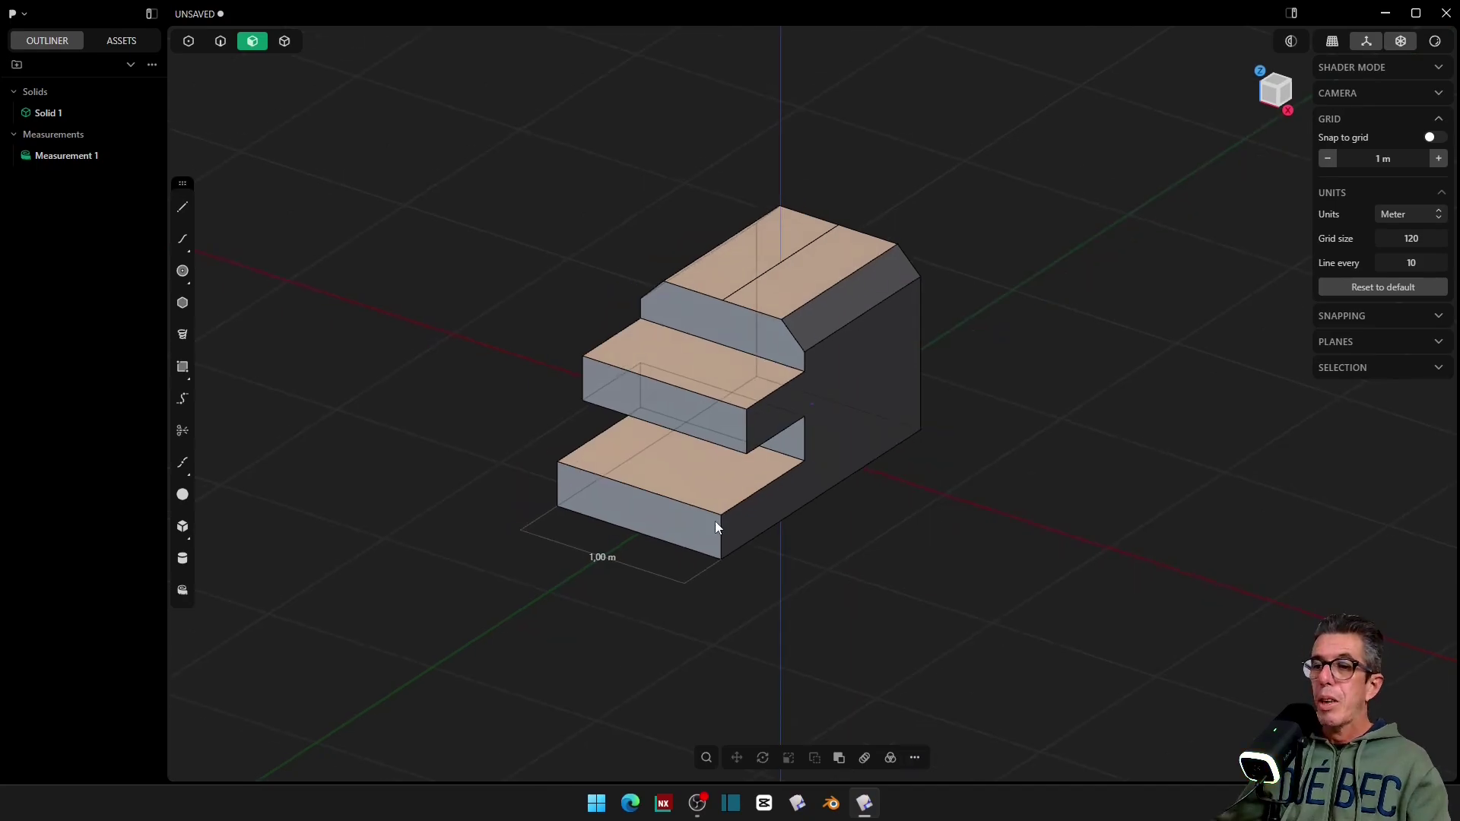
left_click(706, 758)
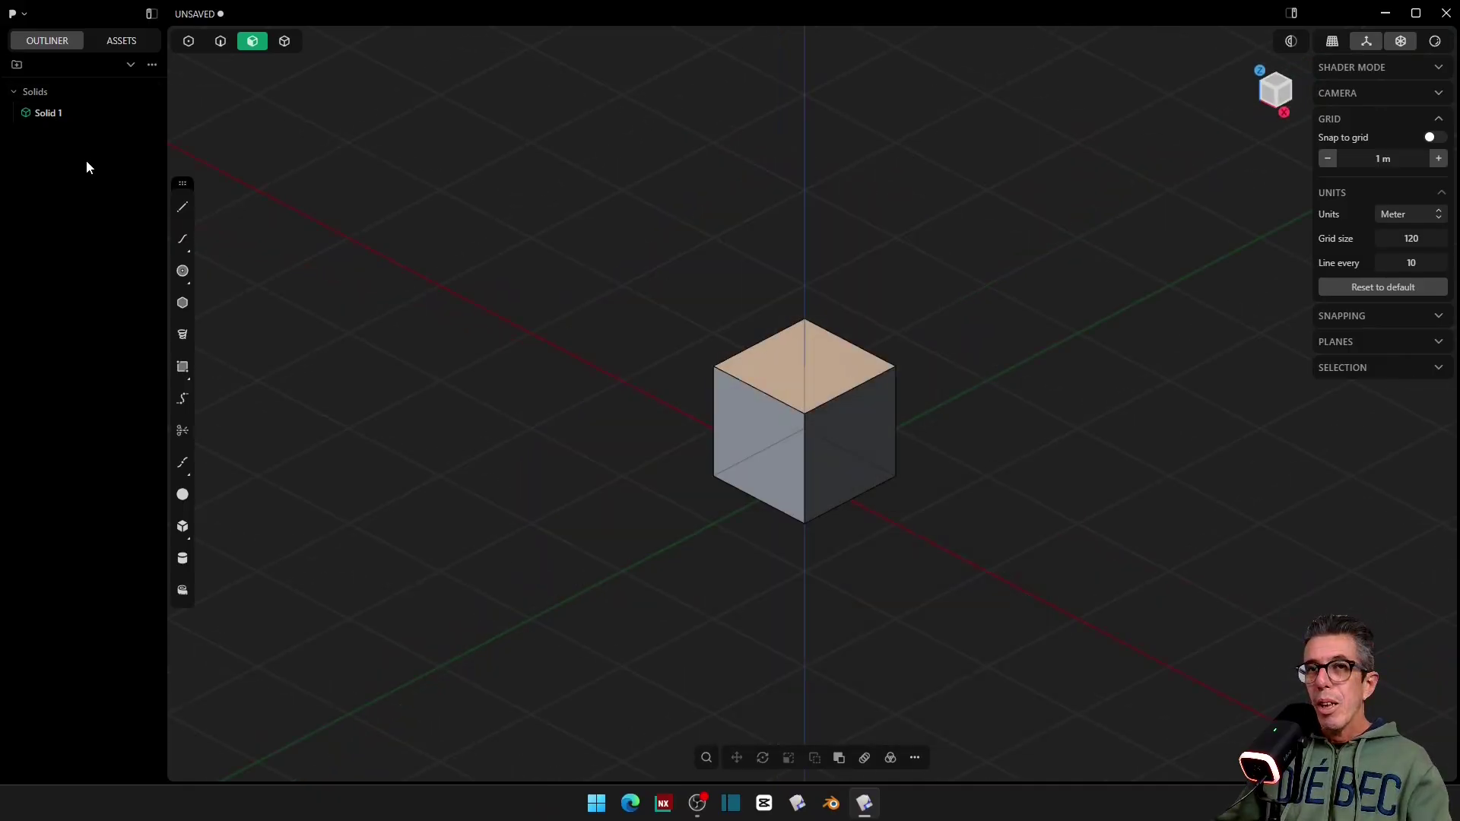
Step: Duplicate the cube, and extrude the original cube's top face upward by about 1.14 m as a separate body
key("ctrl+d")
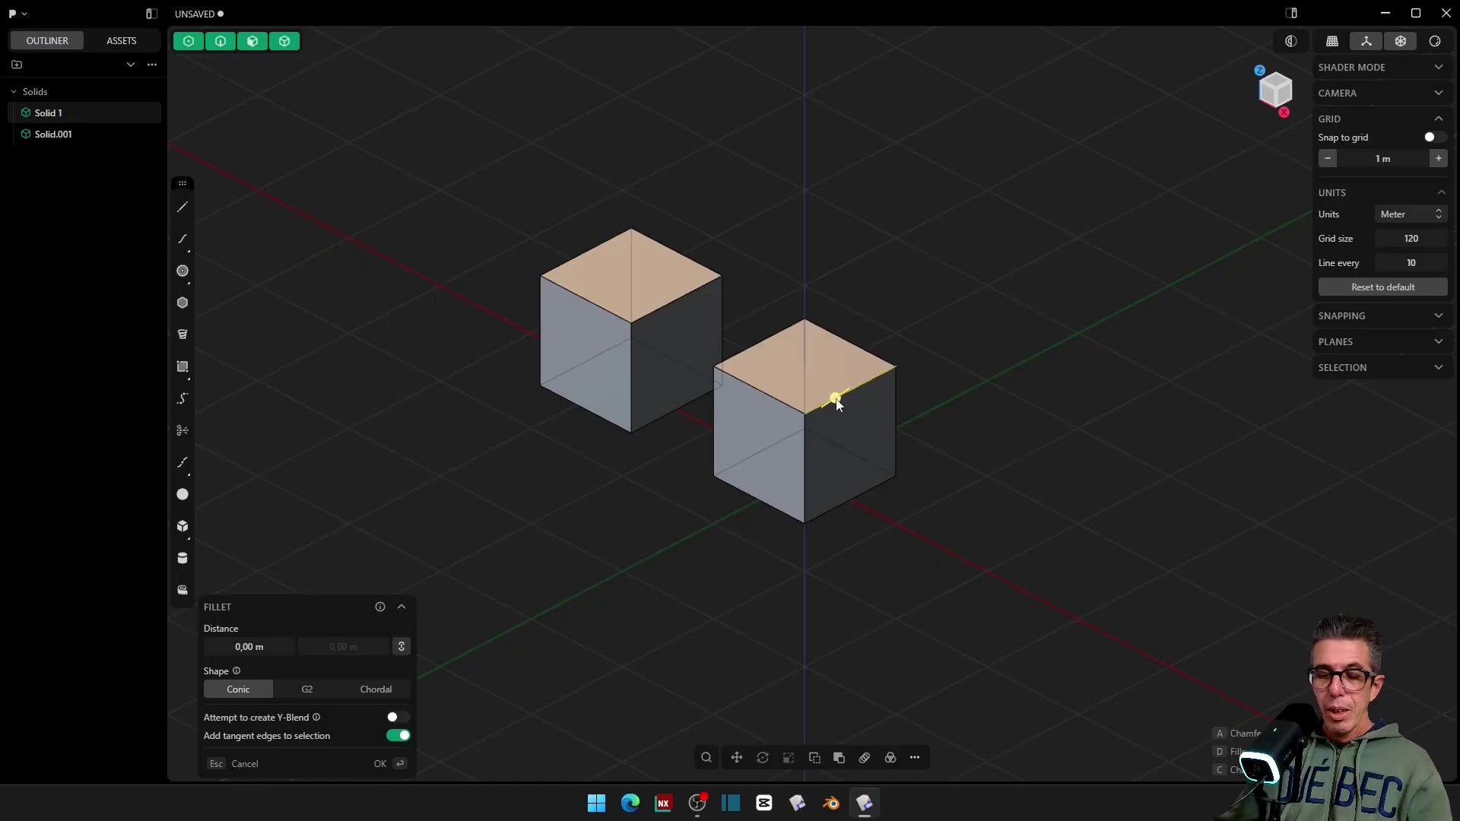
key("e")
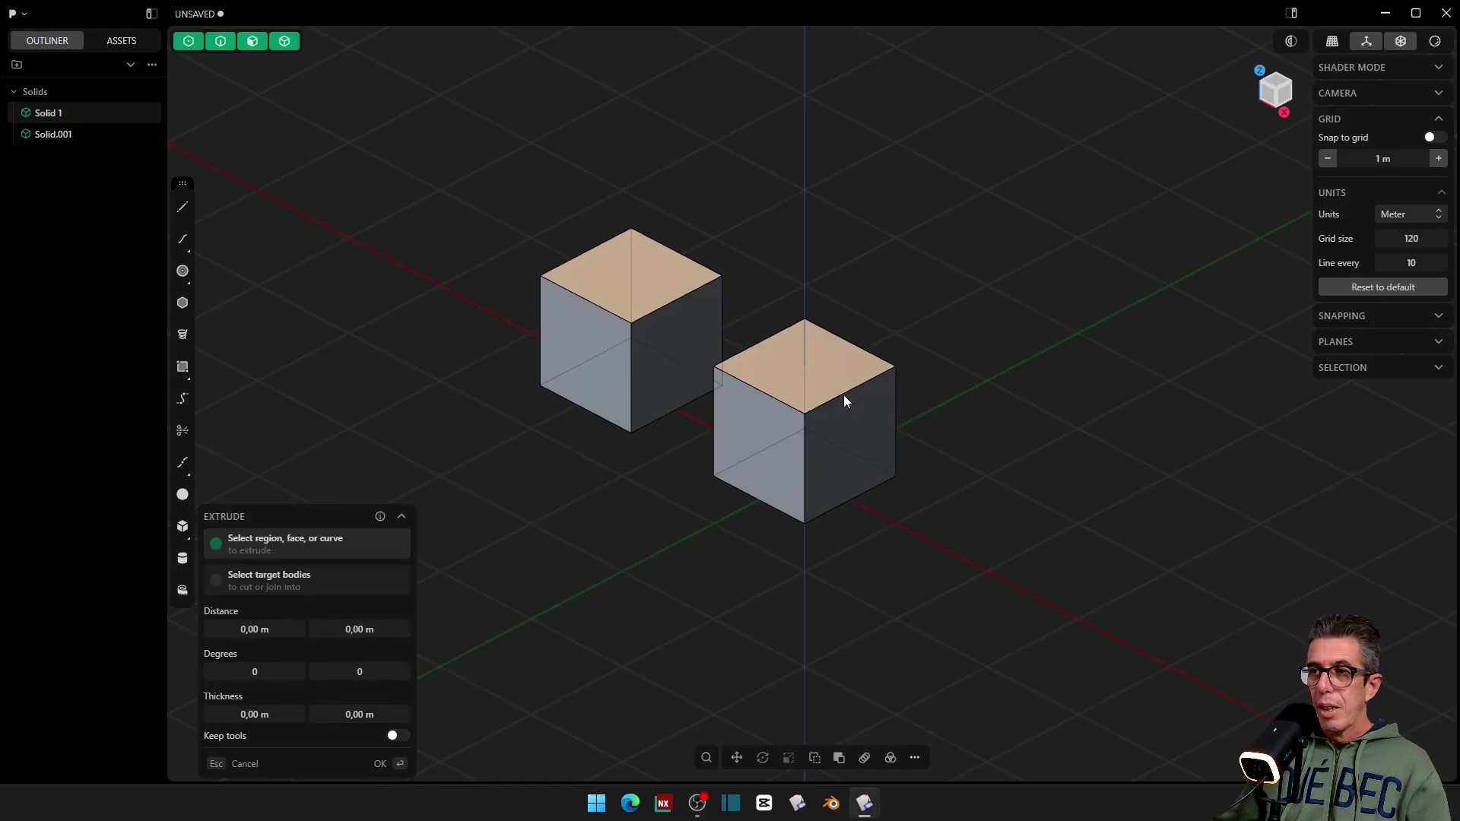
left_click(844, 399)
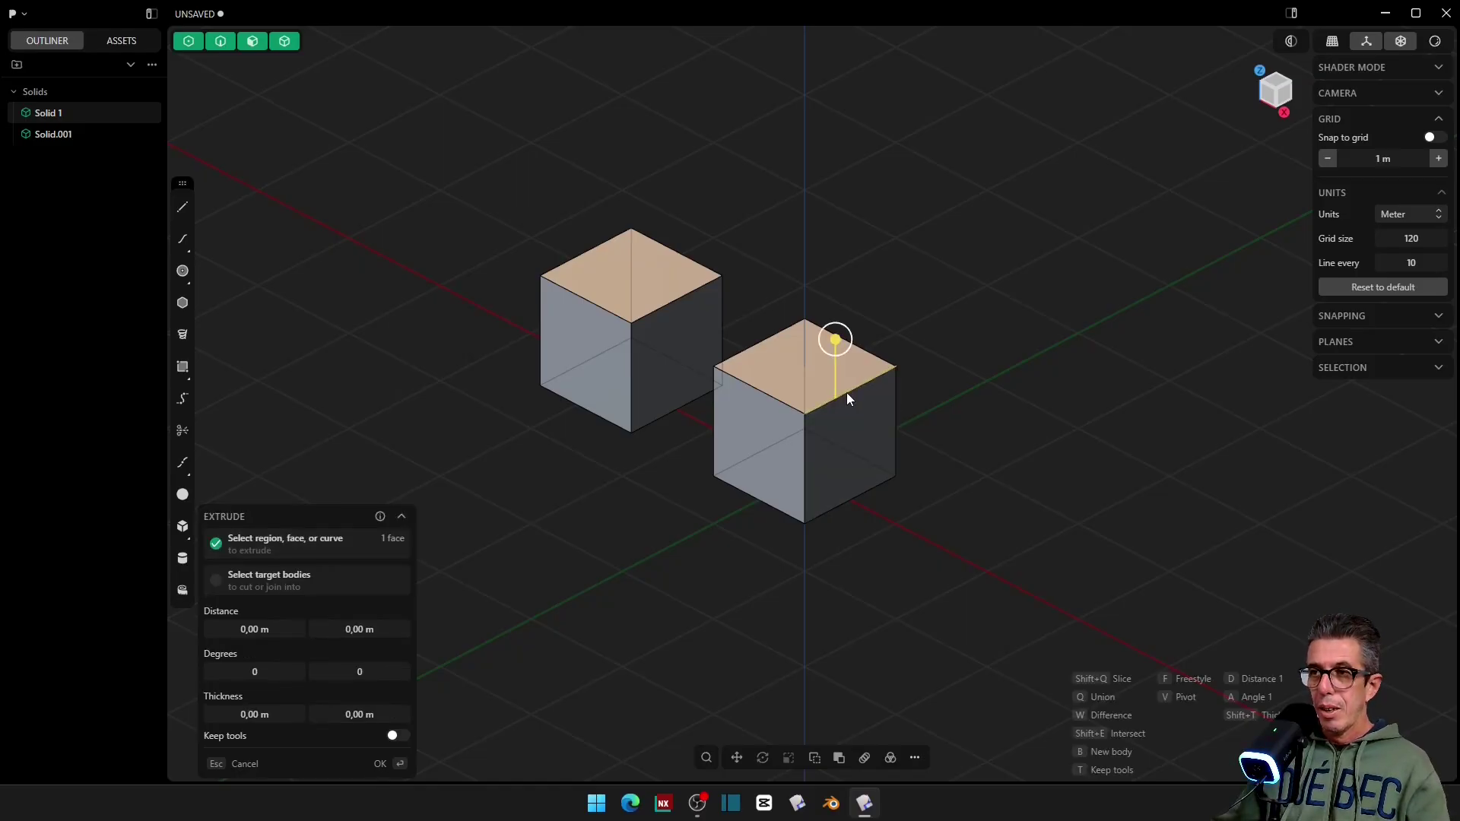
left_click_drag(835, 339, 853, 219)
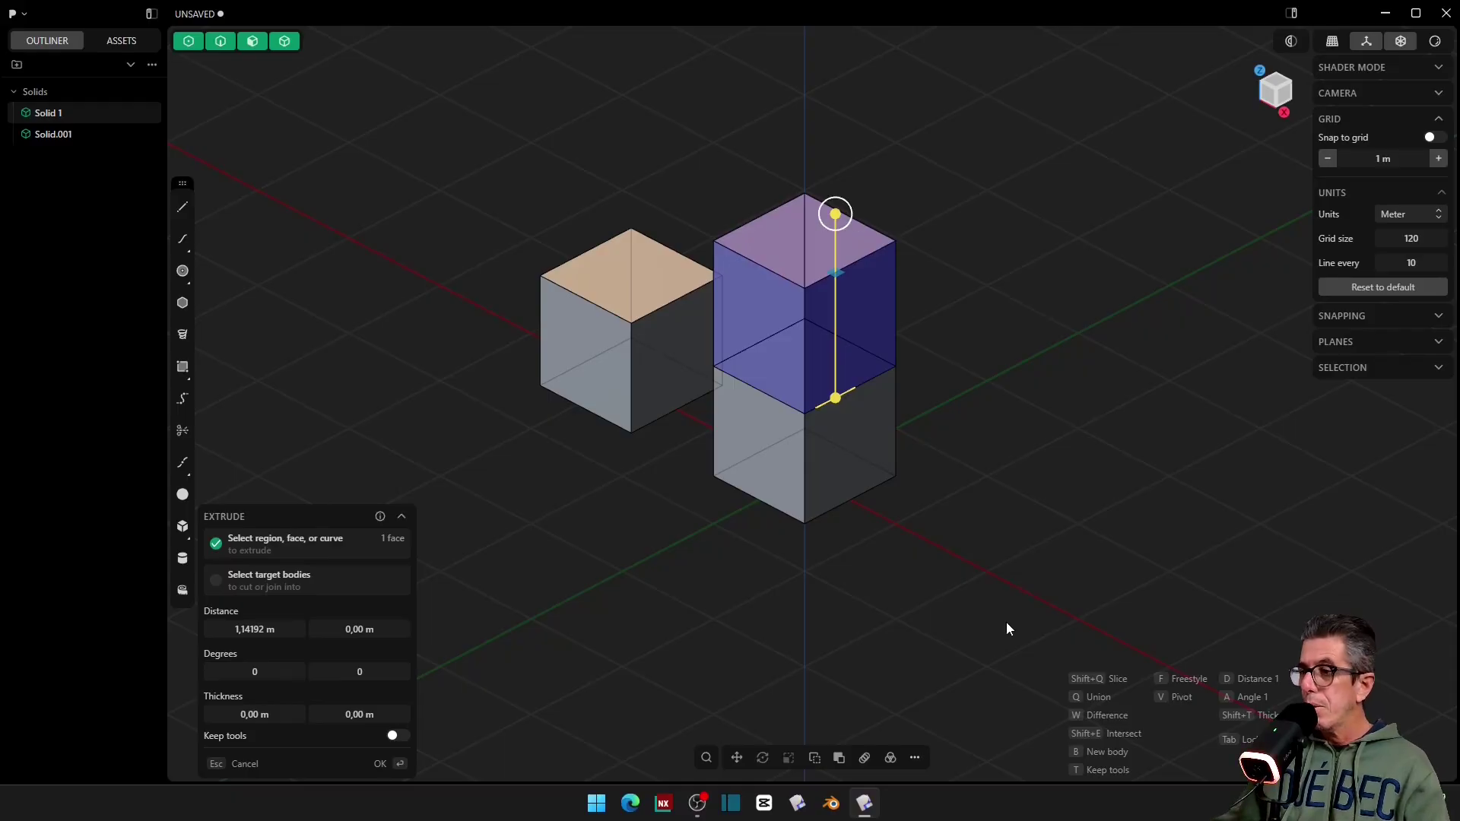
left_click(383, 763)
Step: Draw a circle on the ground plane beside the cubes and extrude it upward into an open cylindrical sheet
key("c")
left_click(984, 545)
left_click(1034, 576)
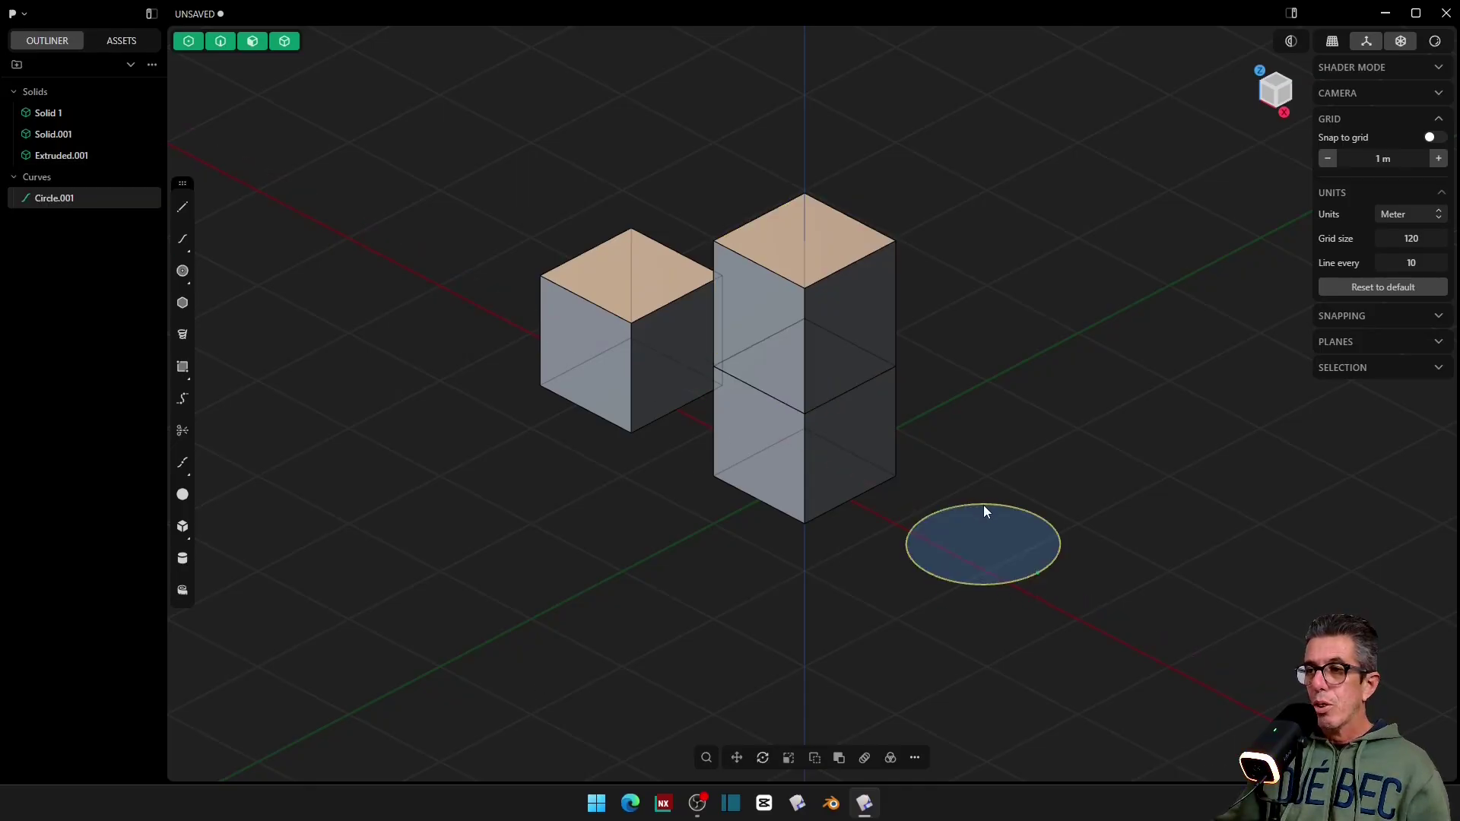
key("e")
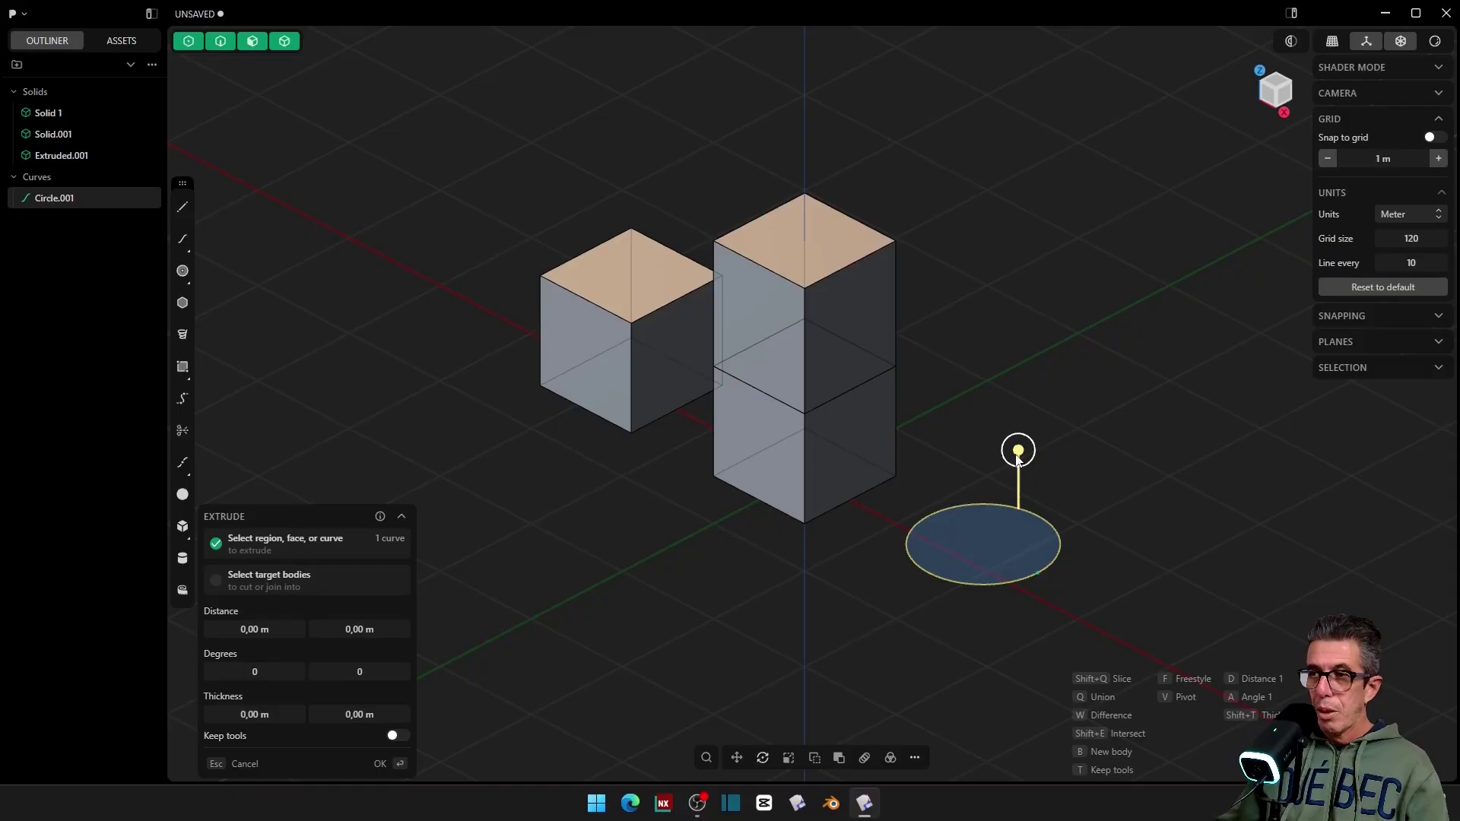
left_click(1019, 370)
key("Return")
left_click(718, 675)
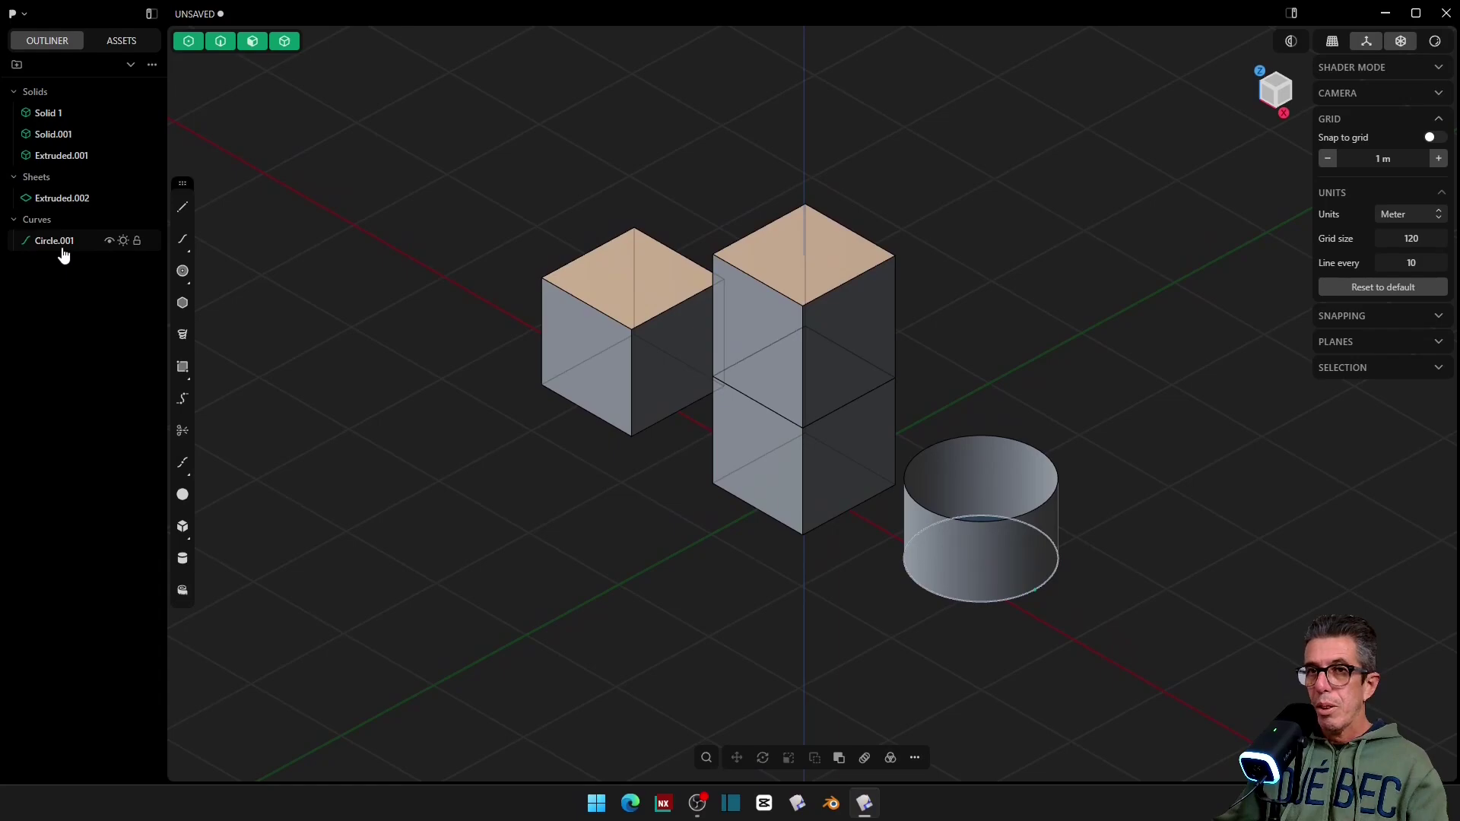
Step: Select the lower cube, Solid 1, in the outliner, hide it, and show it again
left_click(50, 113)
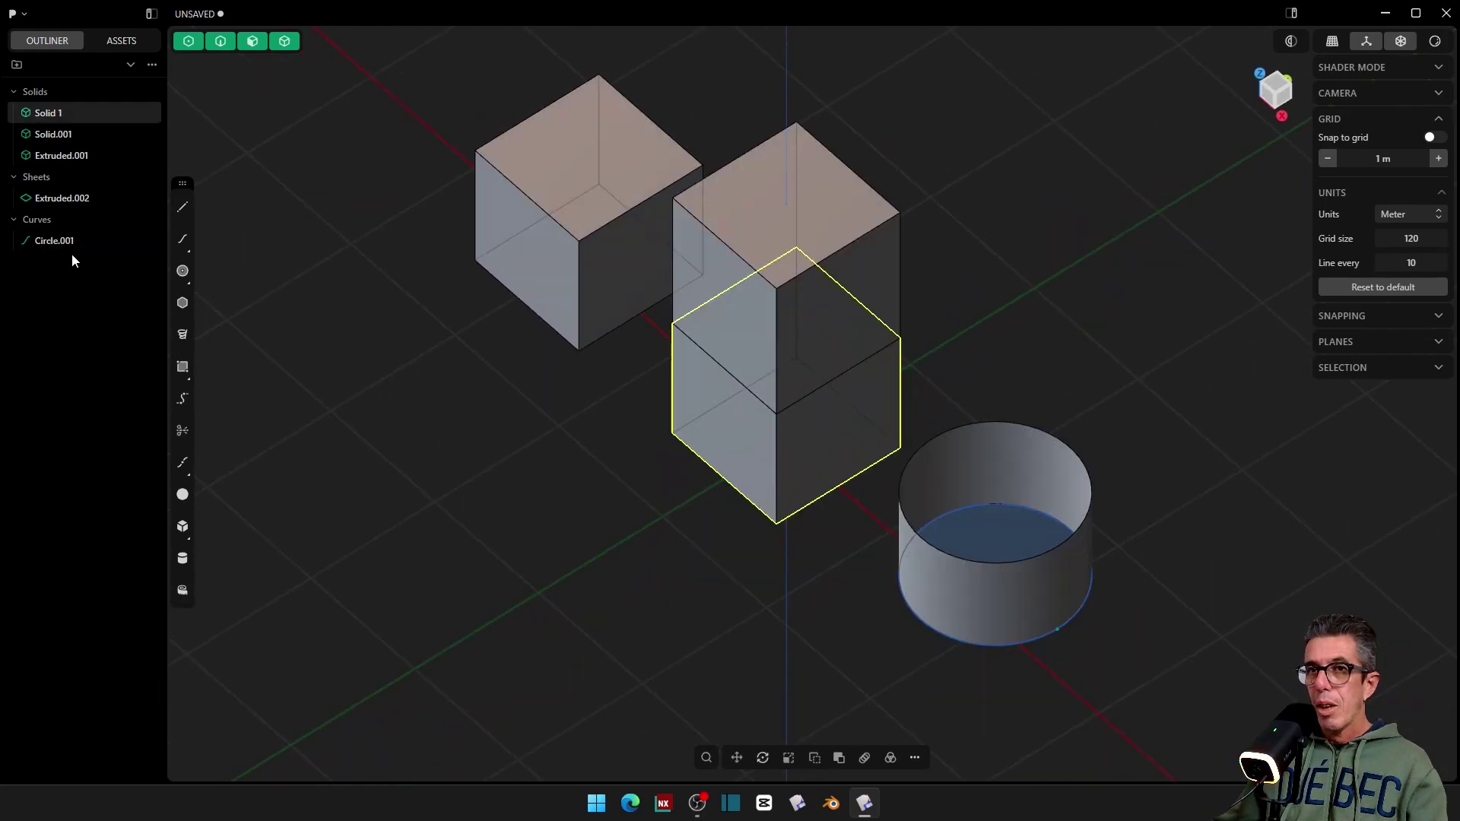
left_click(464, 412)
left_click(36, 121)
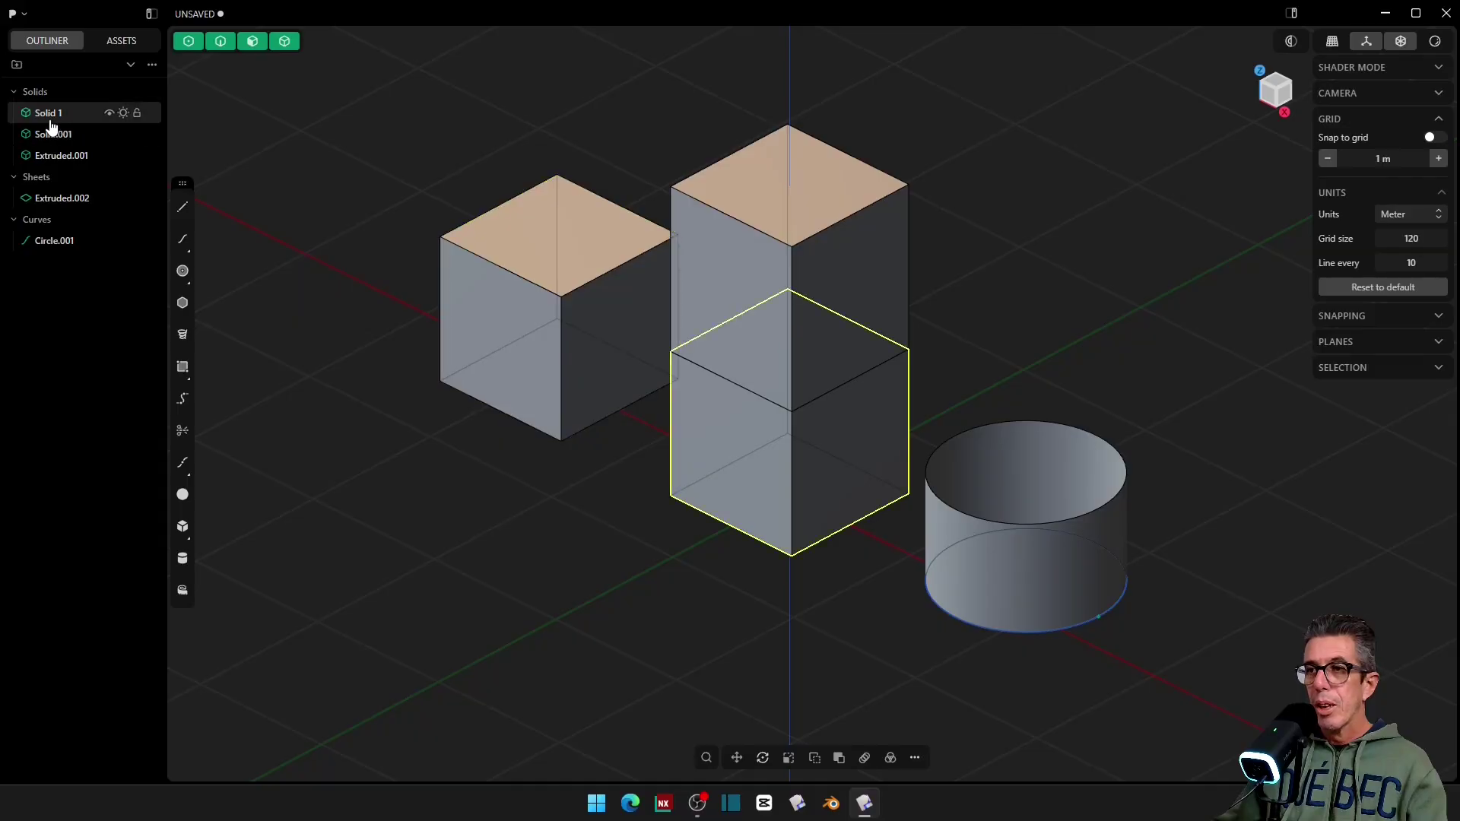
left_click(122, 114)
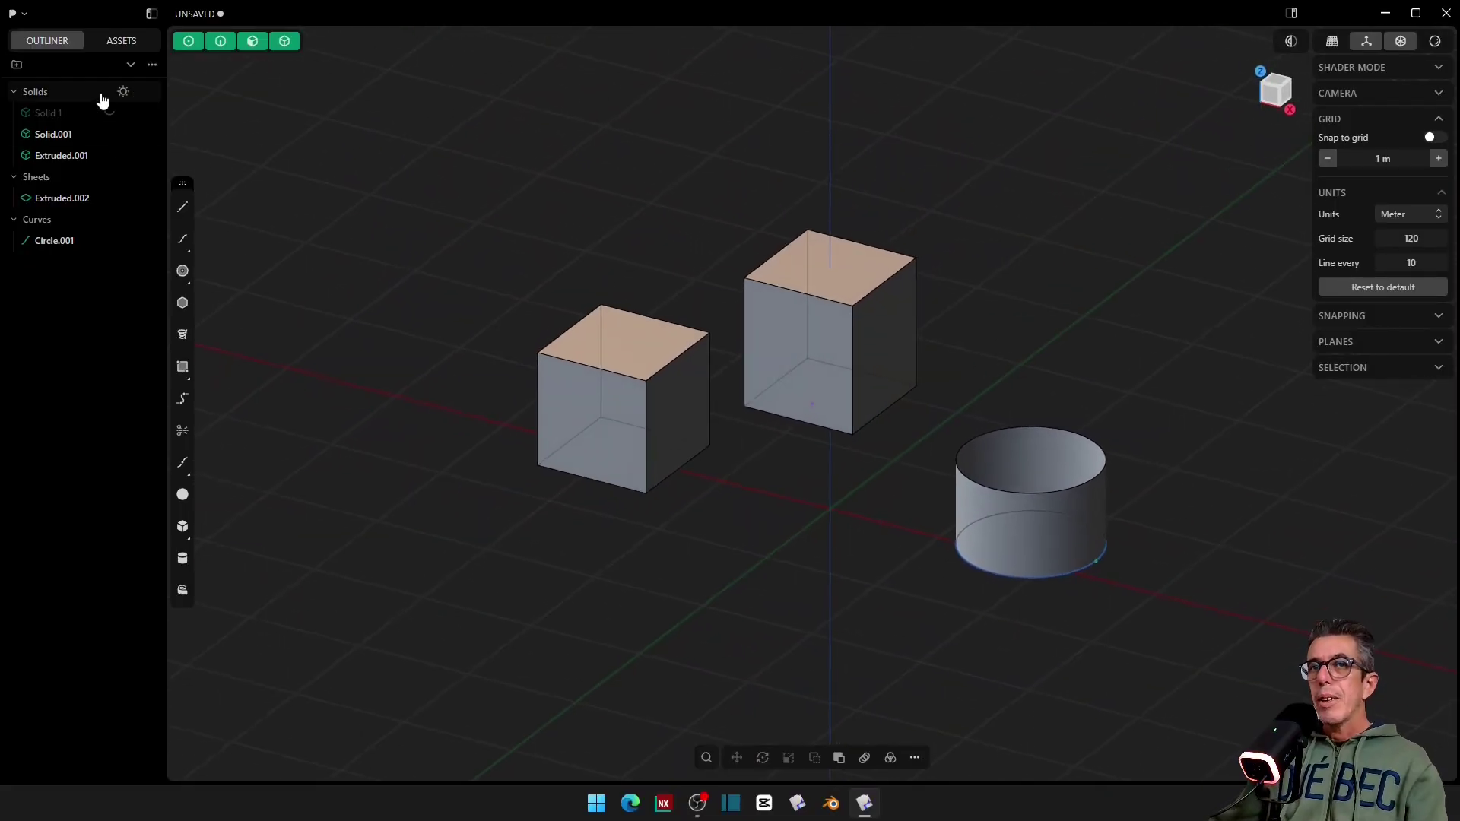
left_click(109, 112)
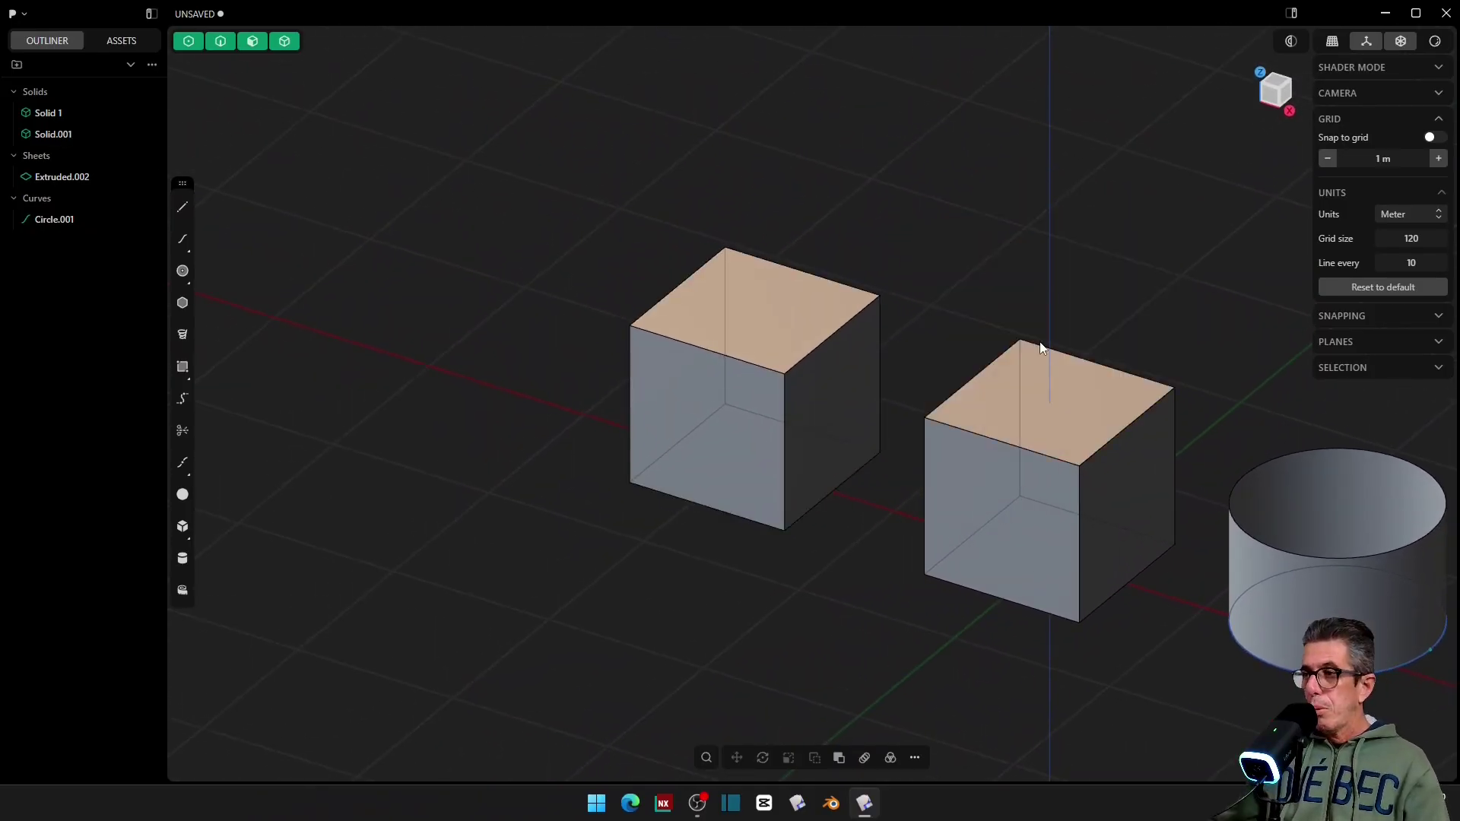
Step: Remove the cylindrical sheet and its source circle, keeping only the two cubes
left_click(1332, 625)
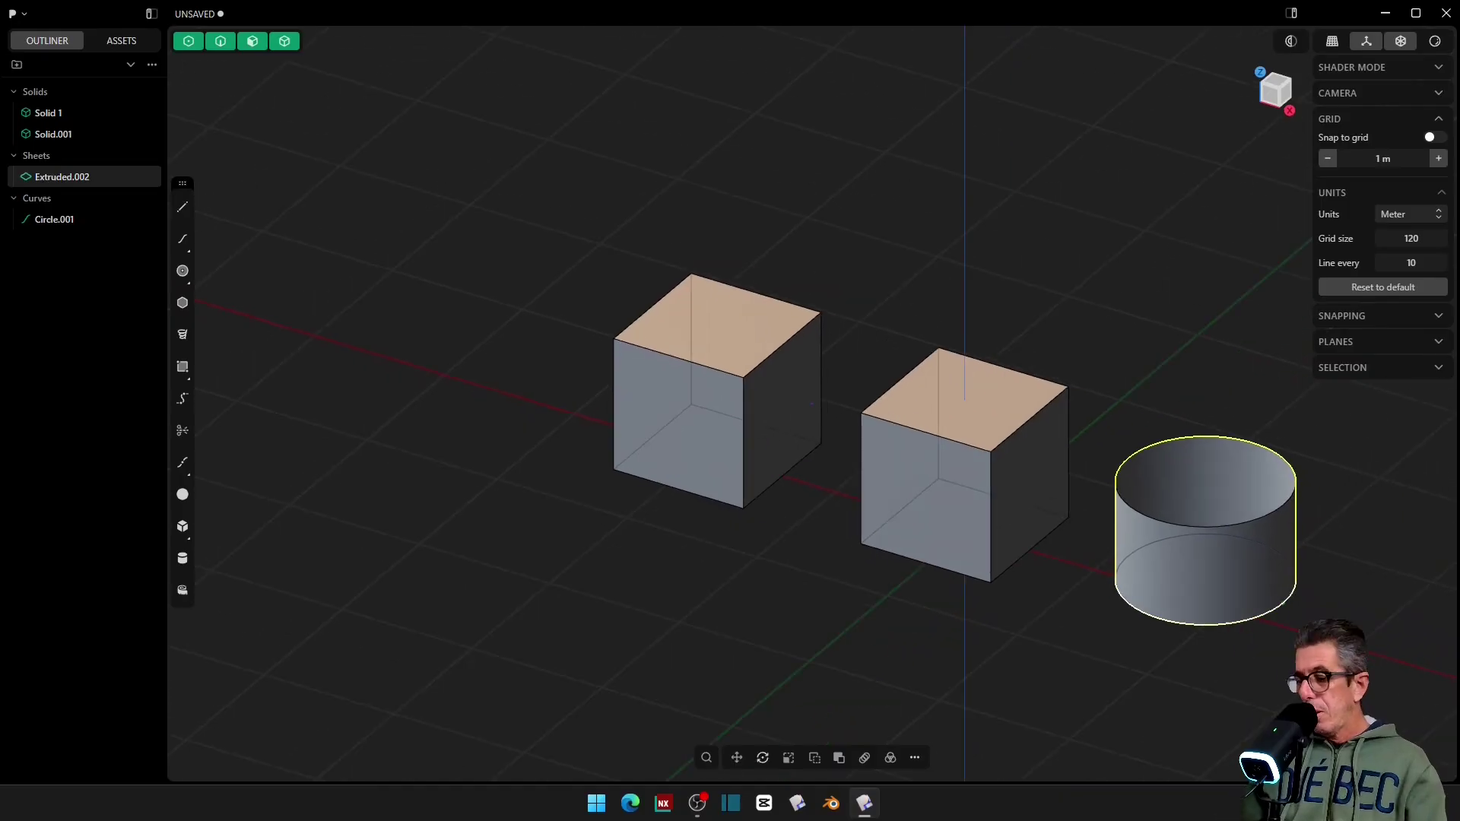
key("ctrl+z")
key("ctrl+z")
key("ctrl+z")
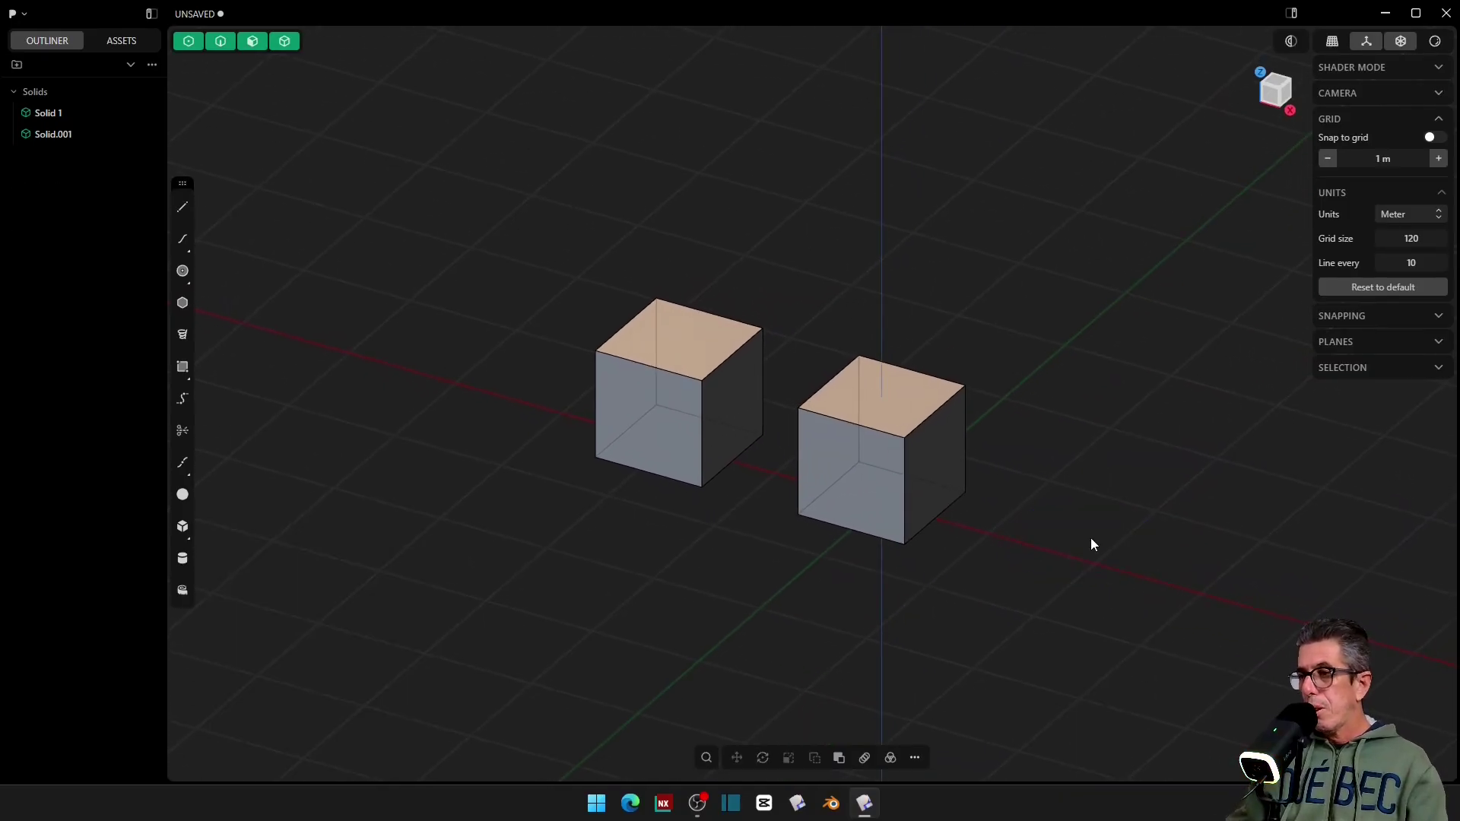
Step: Move the duplicate cube in the front view by about 1.55 m along X and 0.50 m along Z, overlapping the original
left_click(622, 403)
key("g")
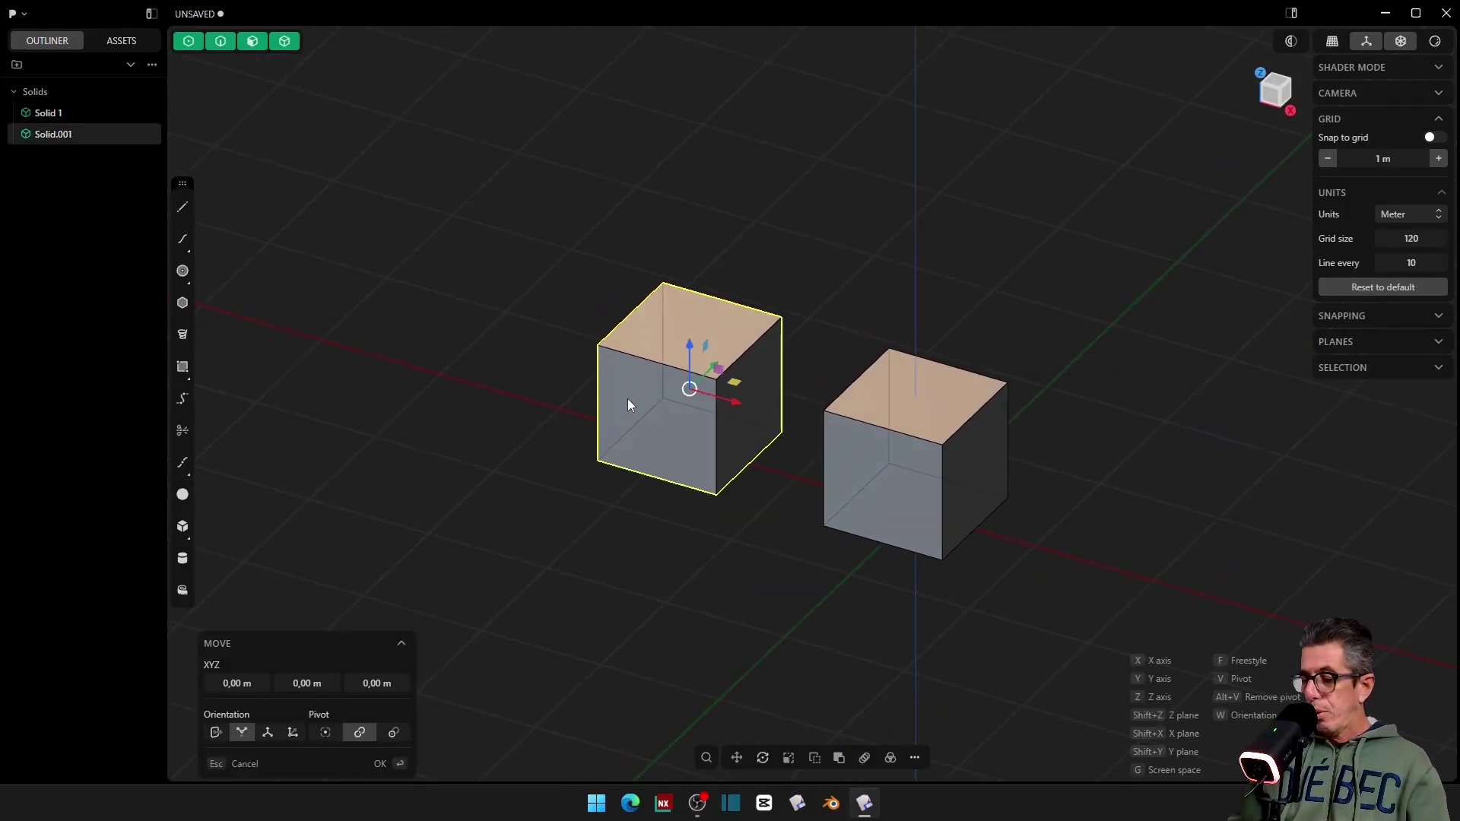
key("KP_1")
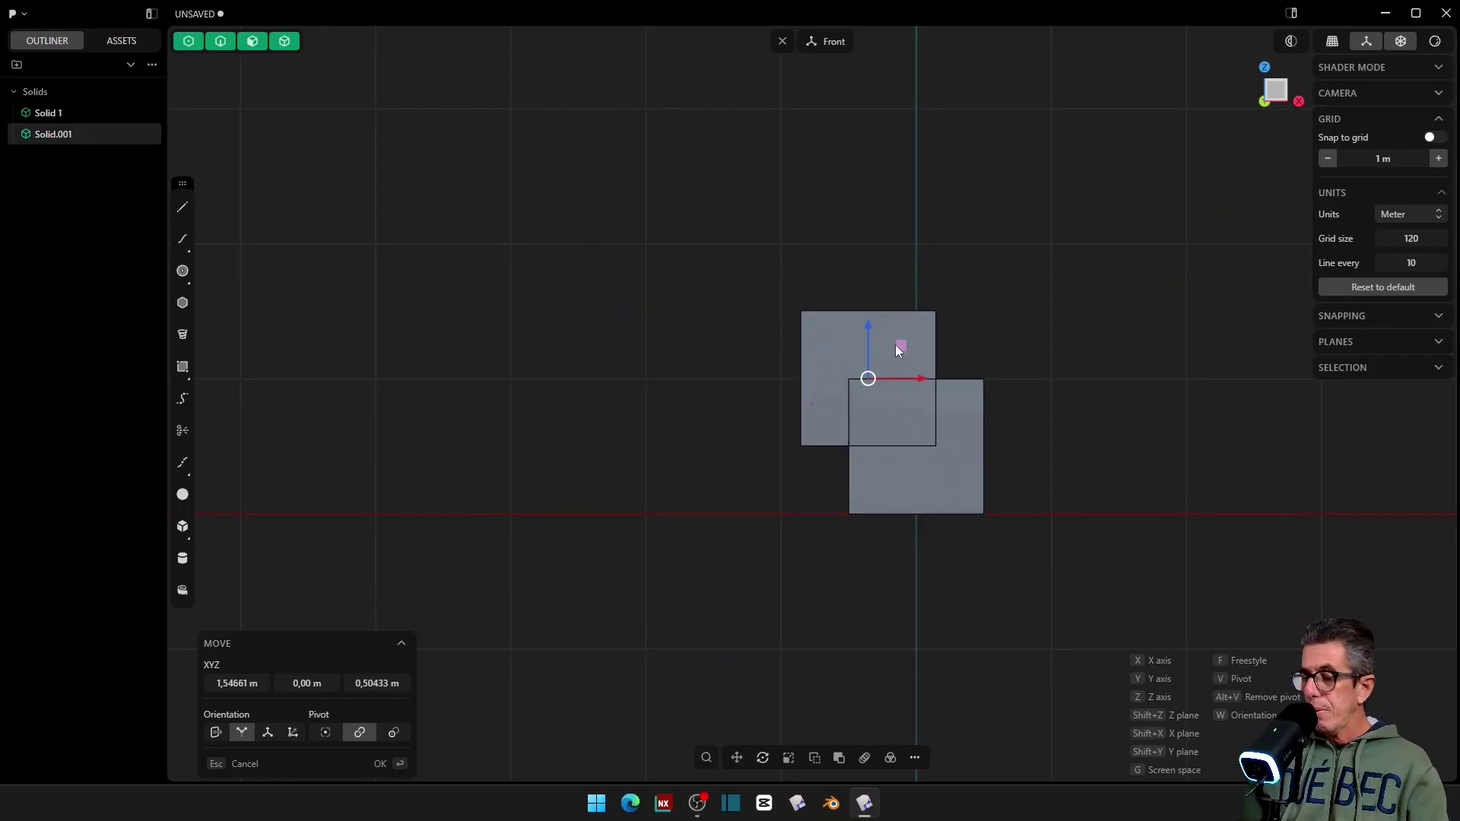
middle_click_drag(896, 344, 673, 446)
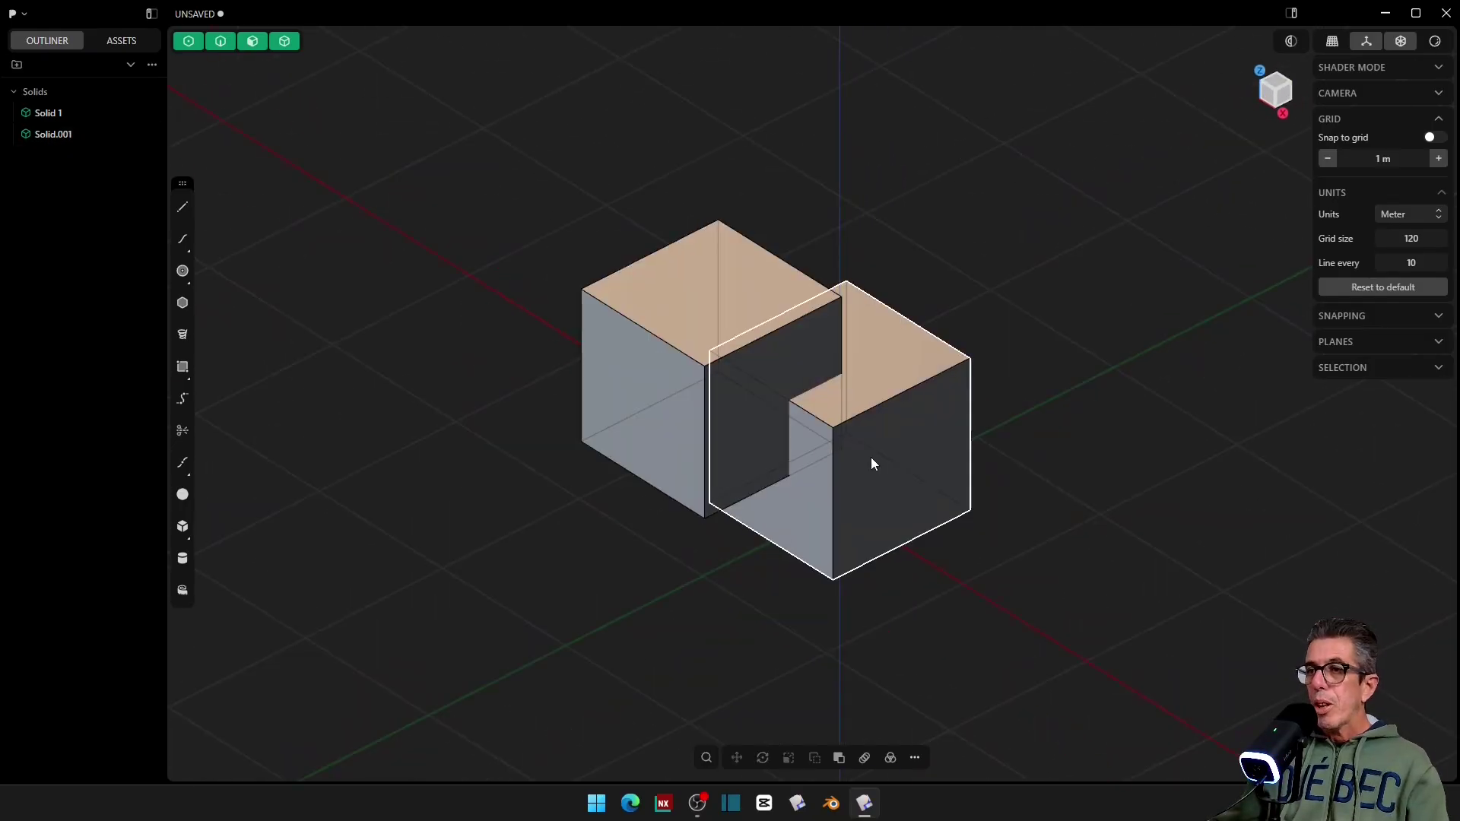
Step: Apply a Boolean Slice to the two overlapping cubes, splitting off their shared volume as a separate solid
scroll(628, 303, "down", 2)
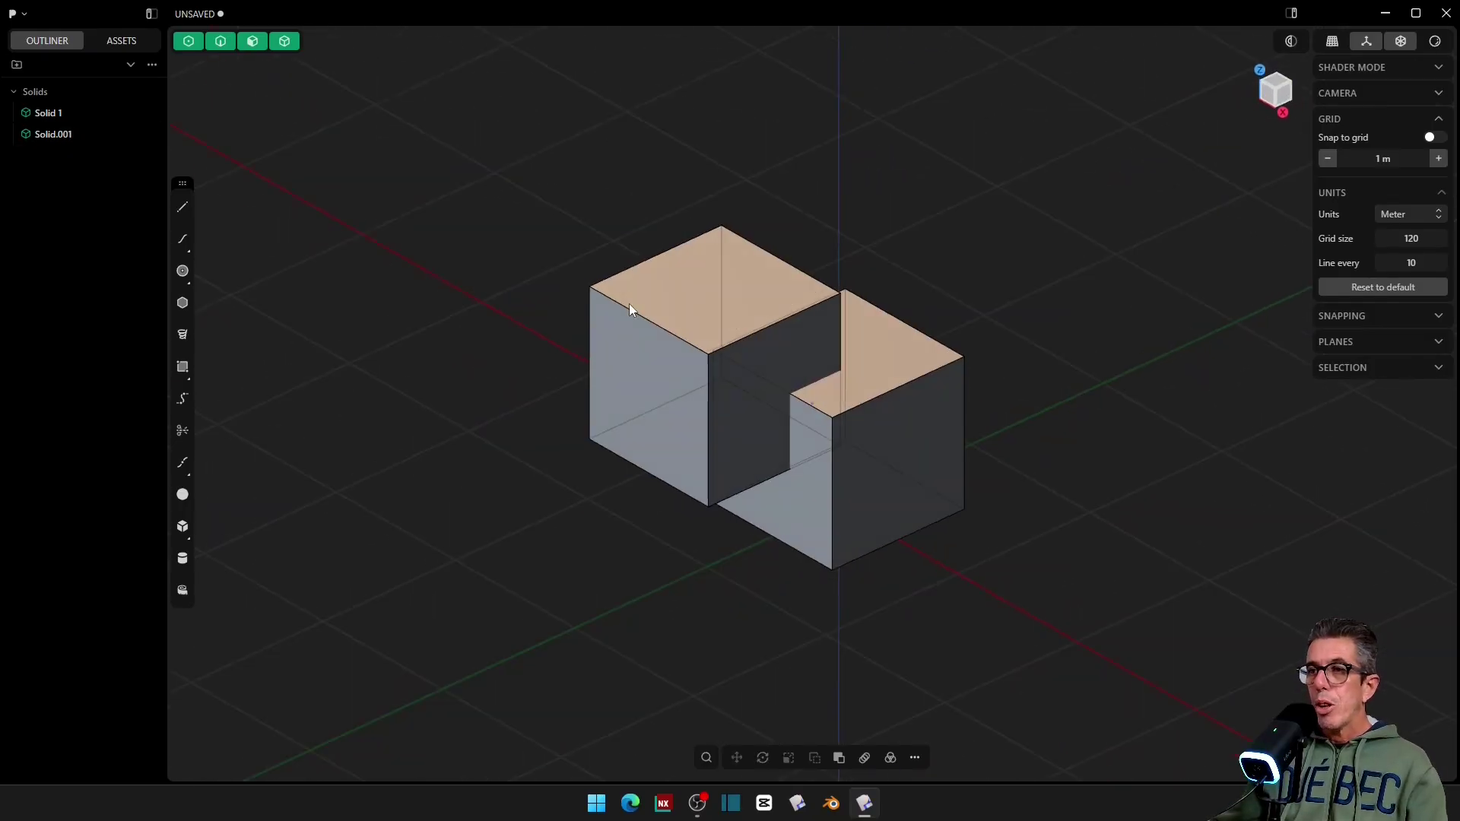
scroll(533, 449, "up", 3)
middle_click_drag(687, 432, 768, 404)
middle_click_drag(780, 335, 680, 384)
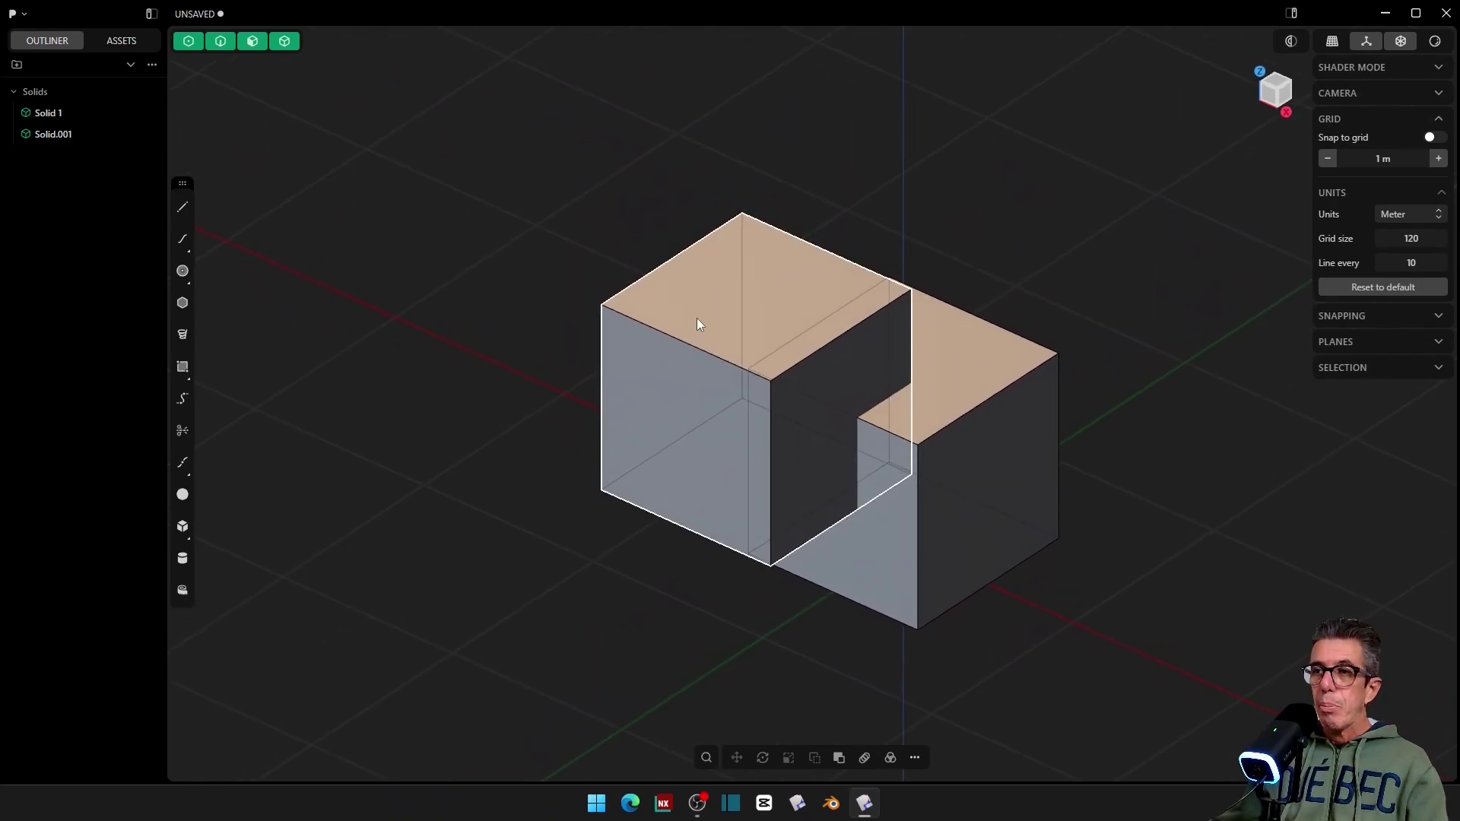
middle_click_drag(448, 350, 451, 365)
left_click_drag(467, 254, 1023, 643)
left_click_drag(466, 222, 1119, 660)
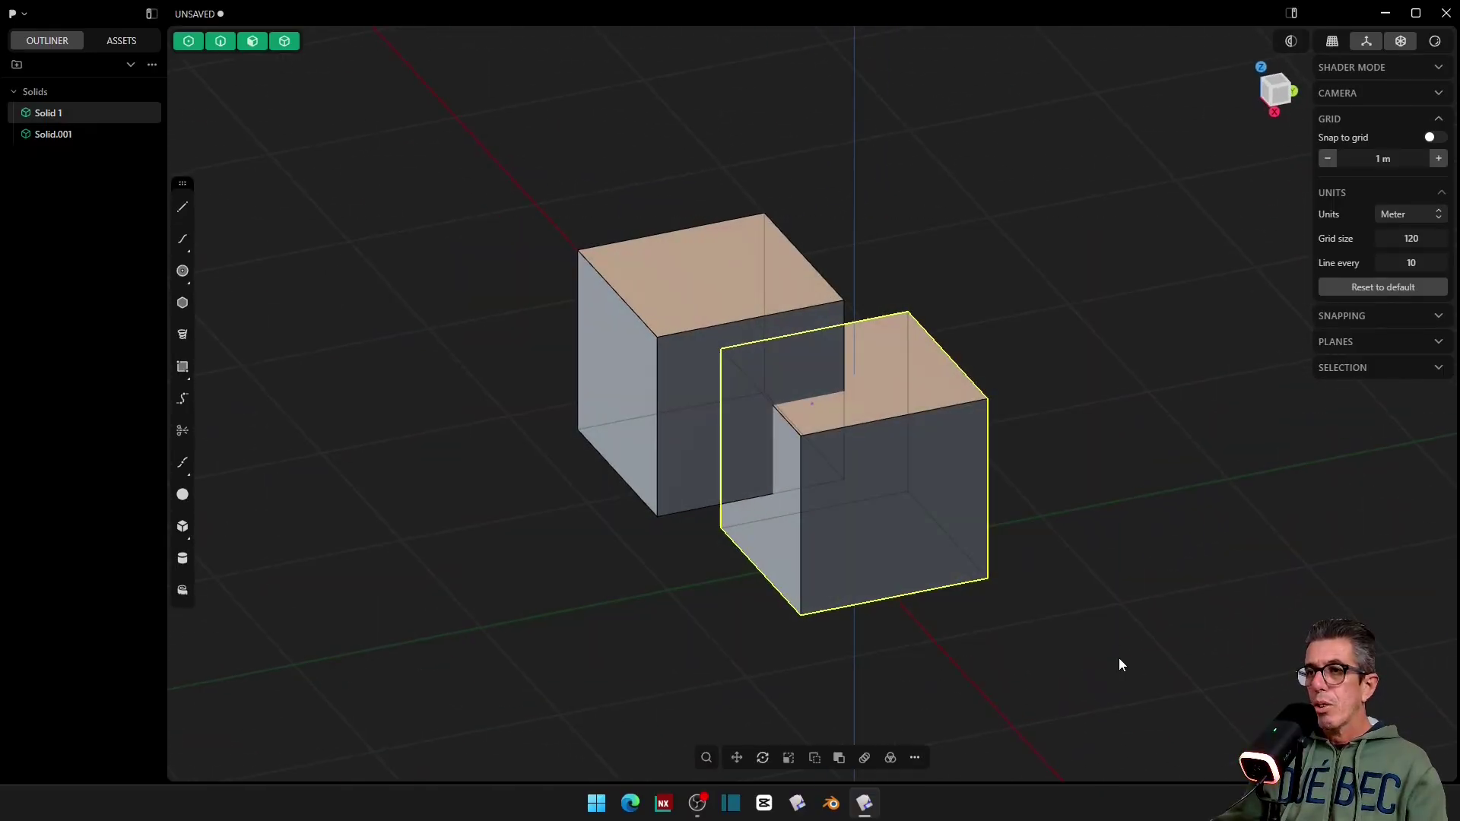
middle_click_drag(789, 386, 789, 400)
left_click(724, 318)
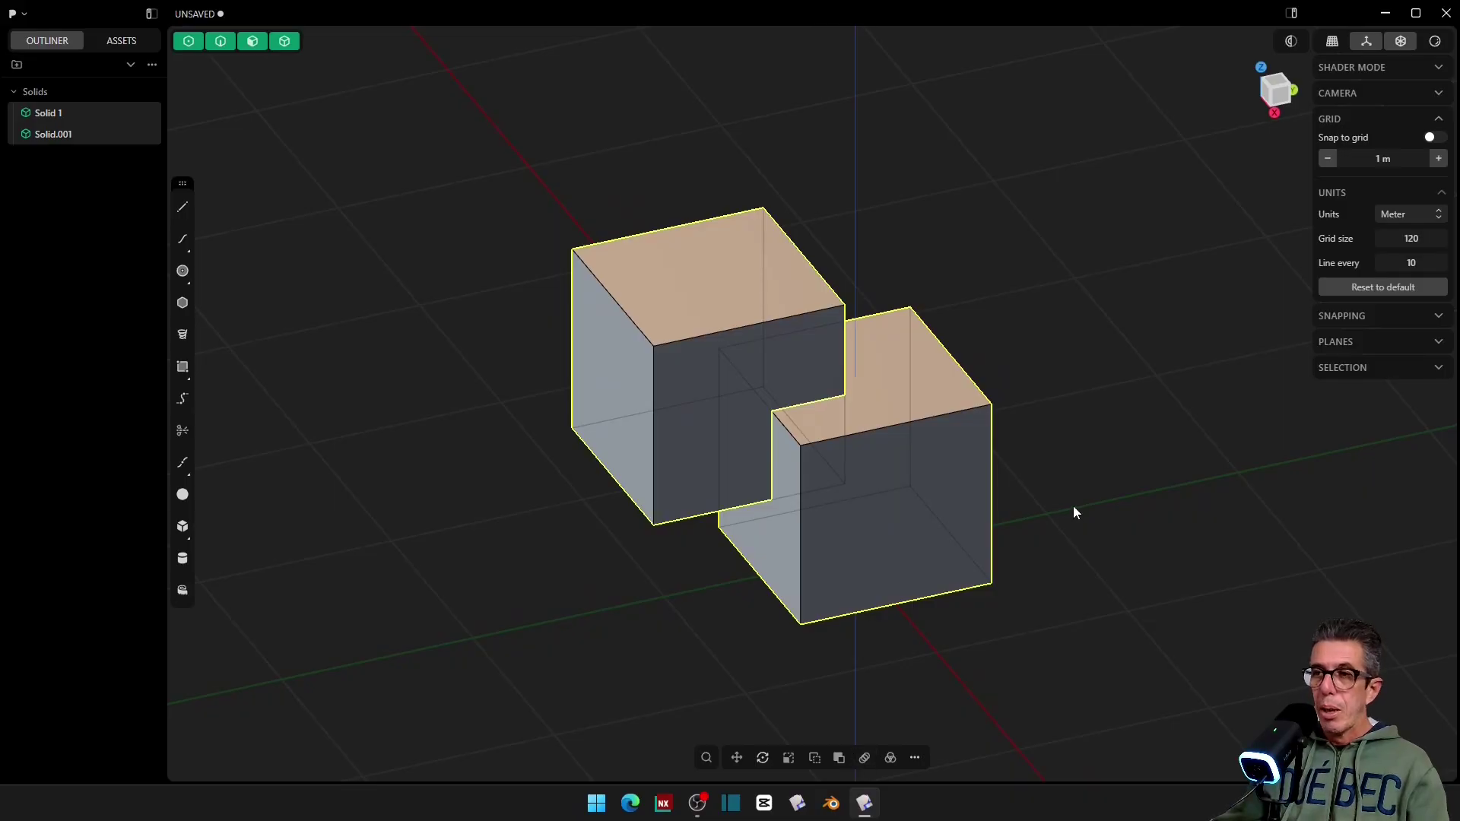
key("q")
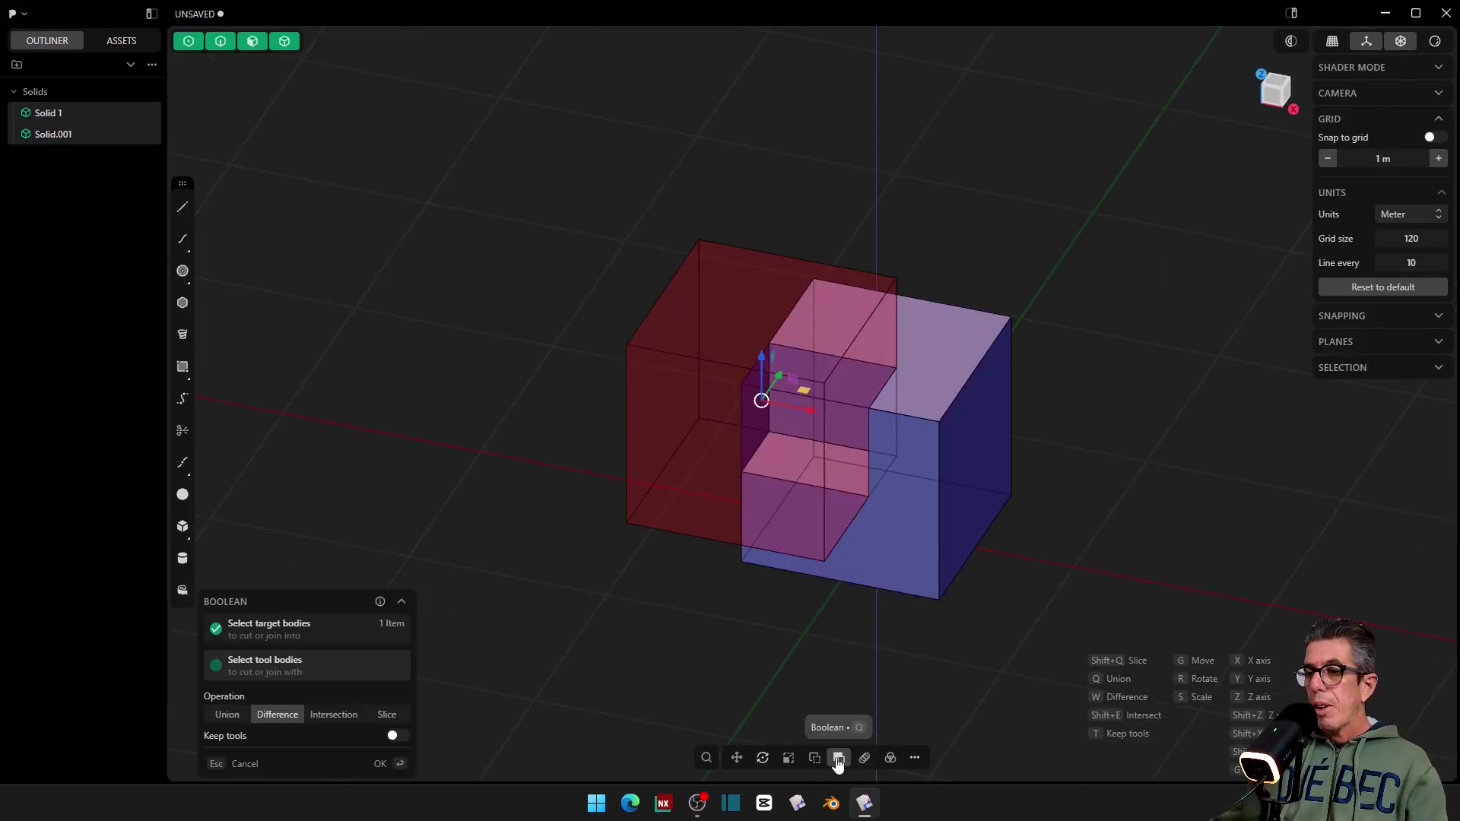
middle_click_drag(604, 625, 603, 623)
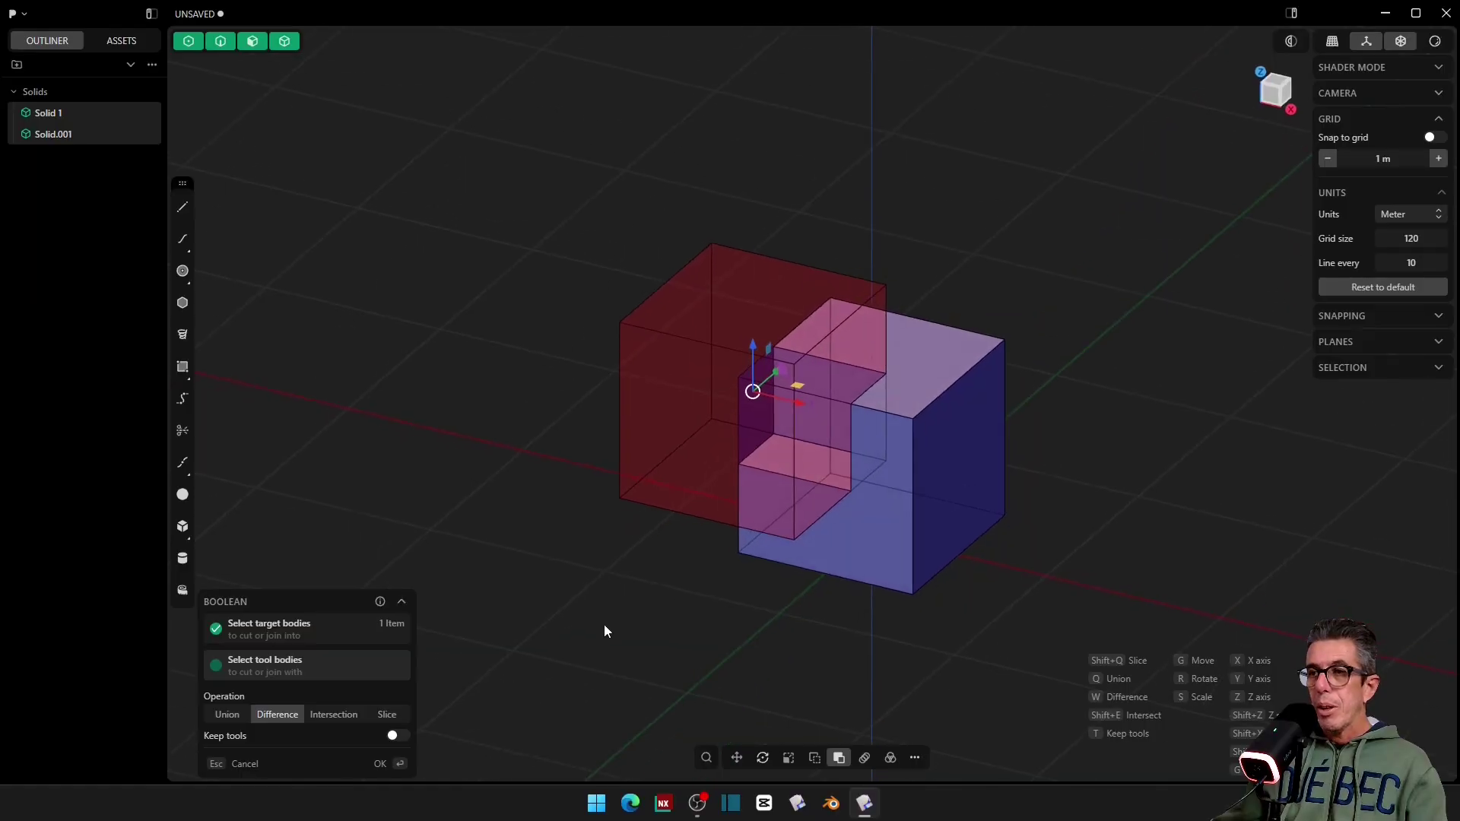
scroll(604, 624, "up", 2)
scroll(712, 646, "down", 1)
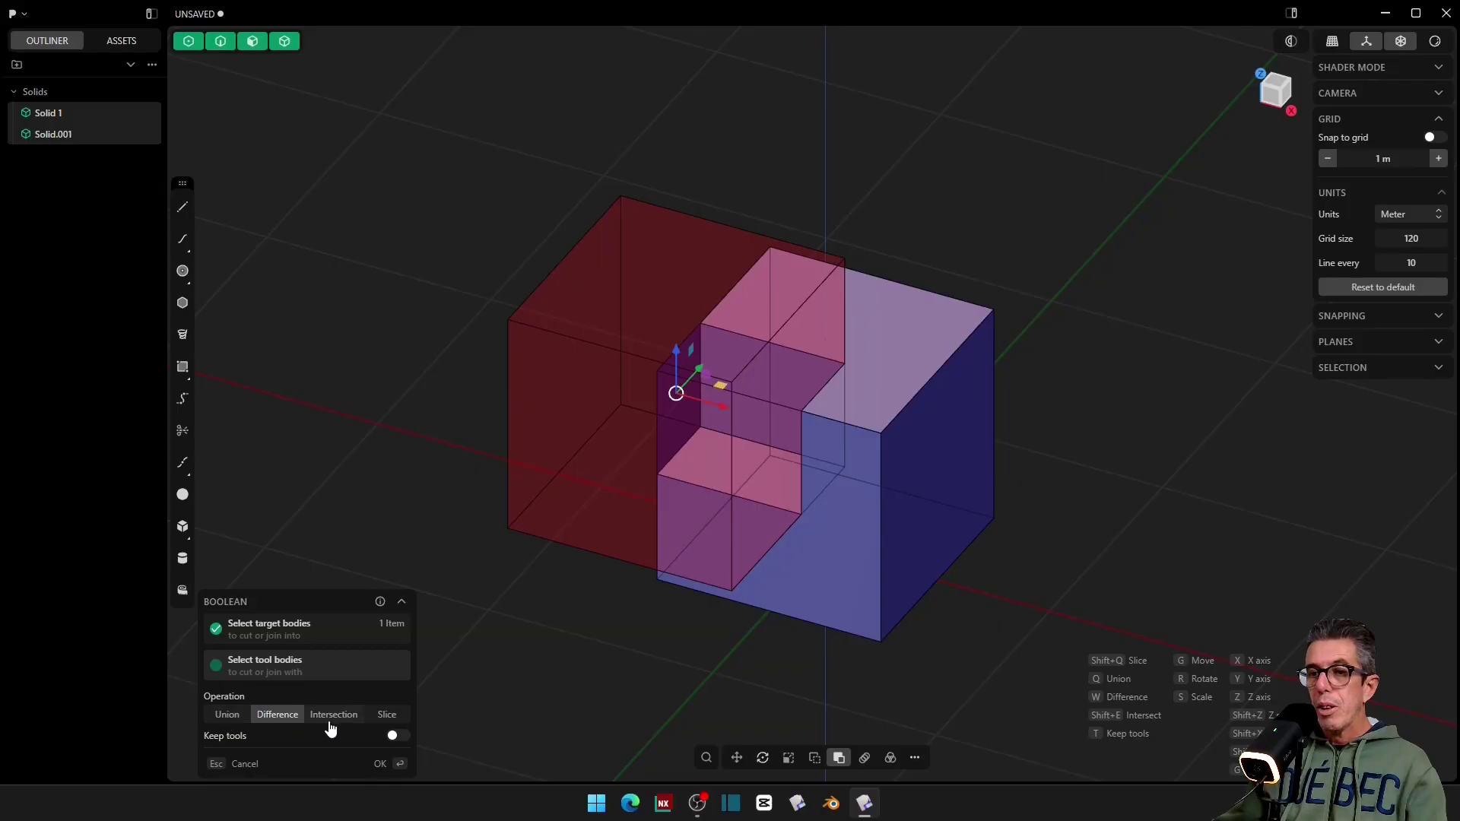
left_click(388, 721)
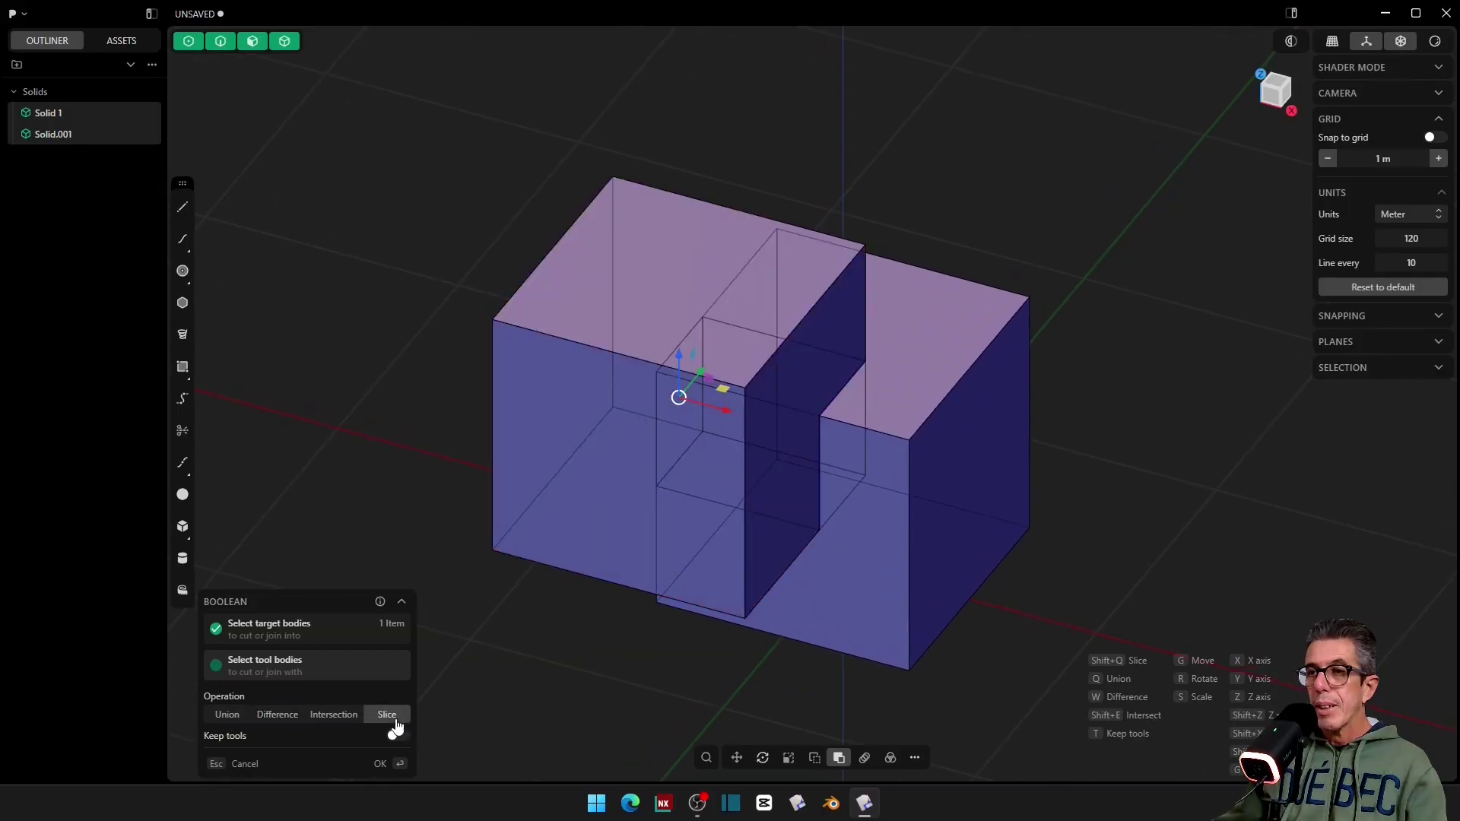
left_click(380, 763)
Step: Select the notched upper solid and the small overlap block, Solid 7, to inspect the sliced pieces
left_click(663, 422)
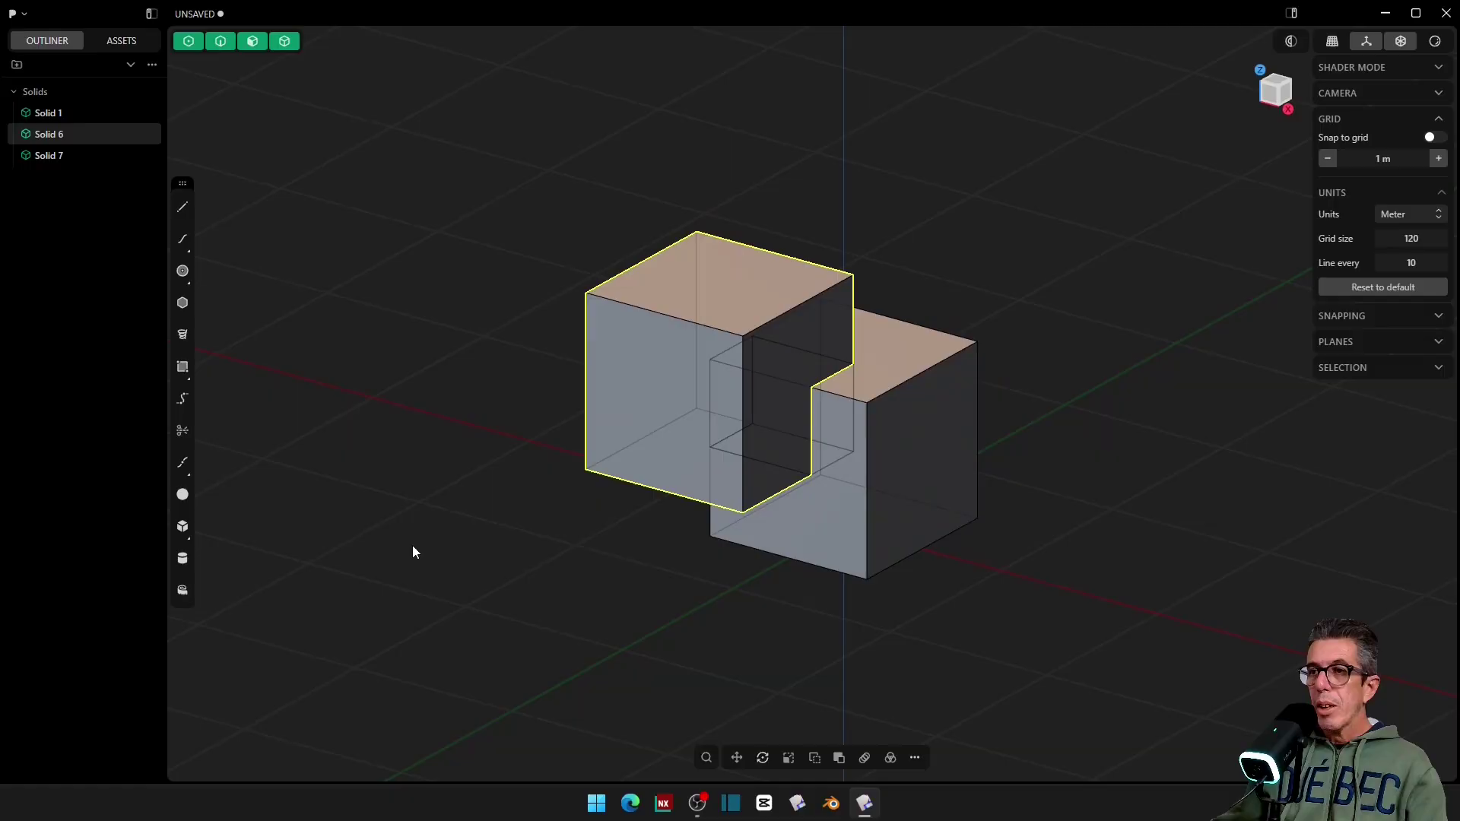
middle_click_drag(412, 546, 424, 563)
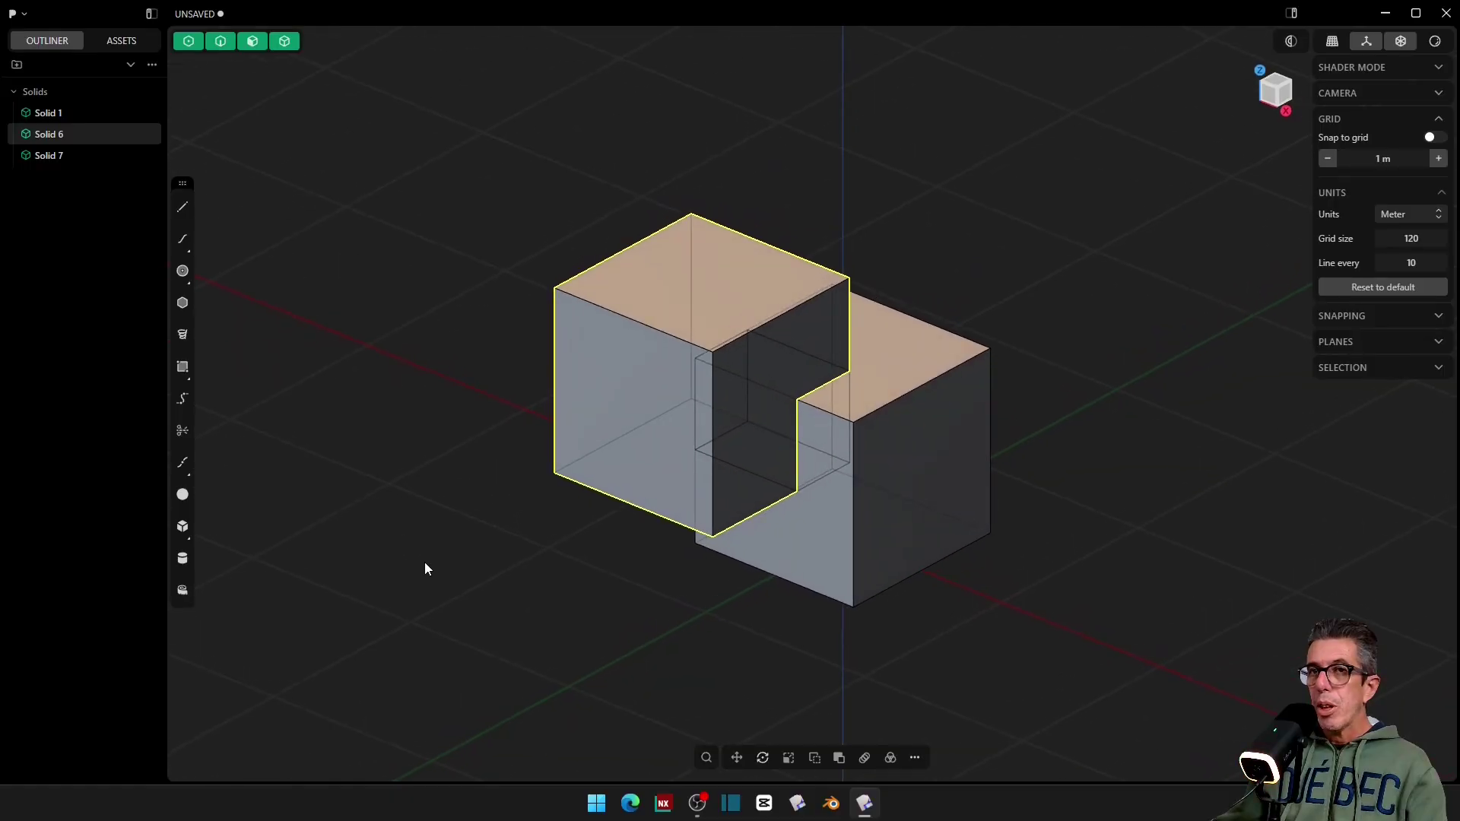
left_click(826, 529)
left_click(48, 157)
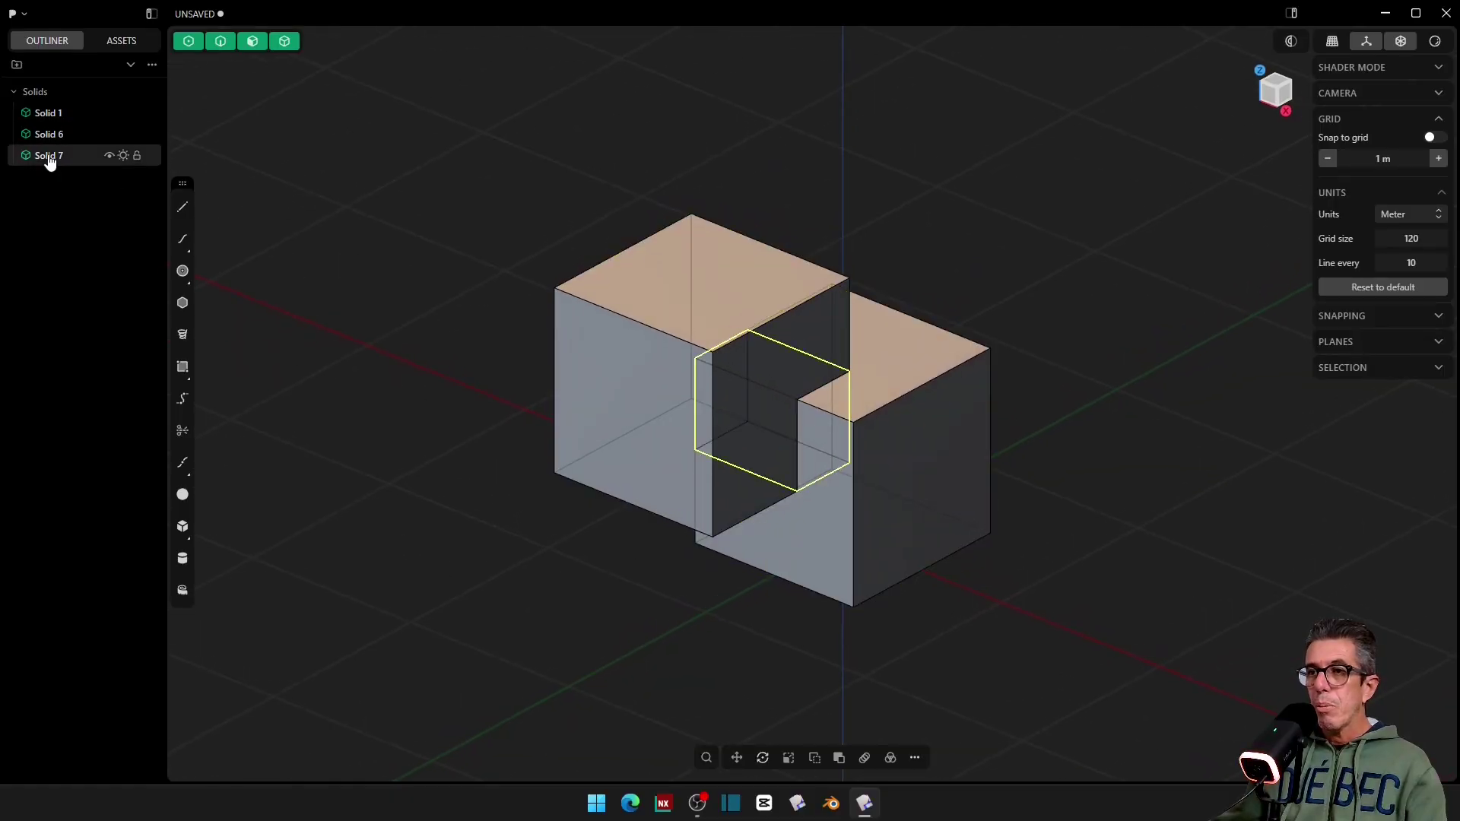
middle_click_drag(414, 325, 430, 354)
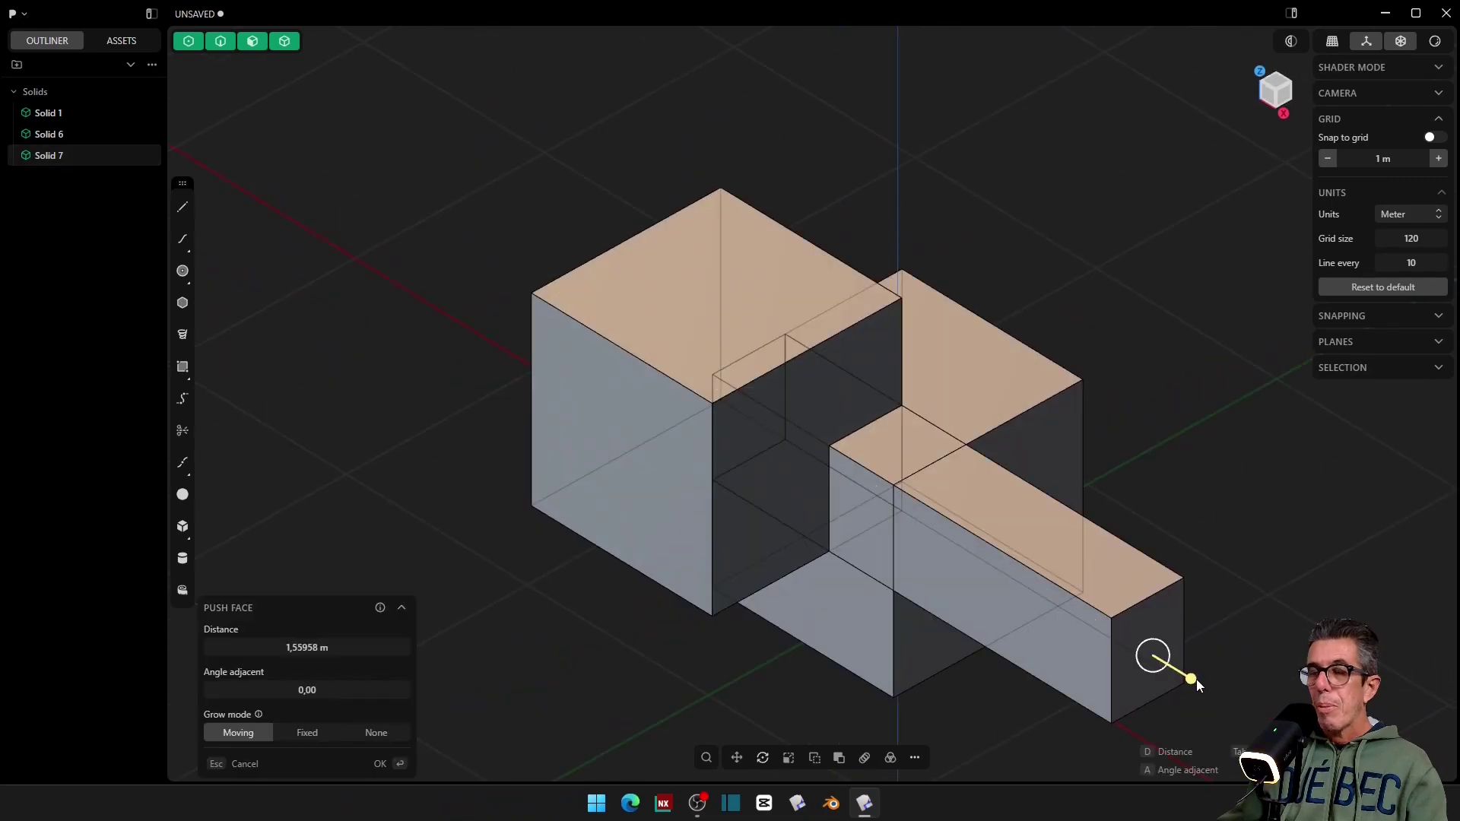
key("Escape")
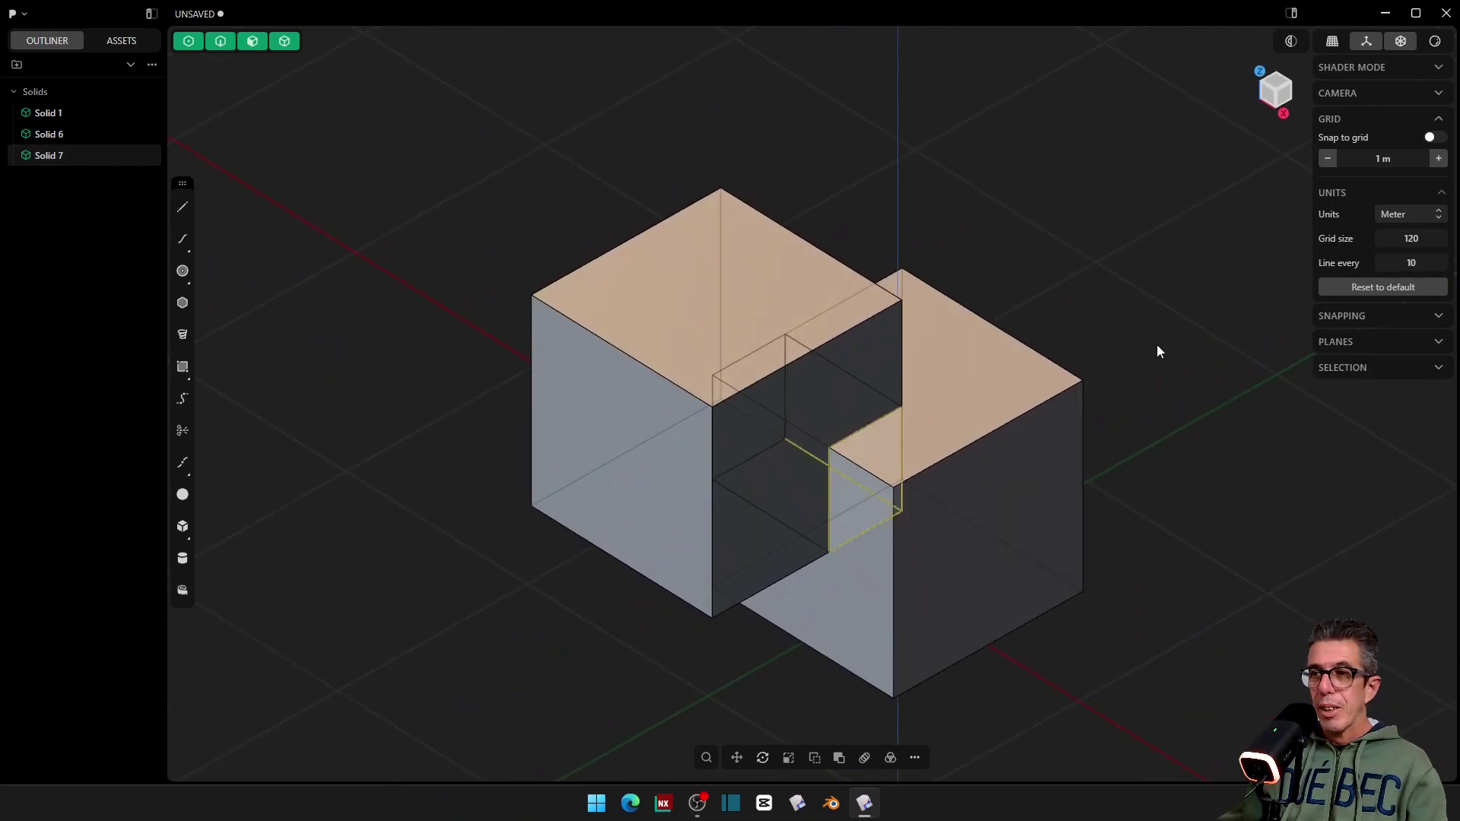
key("Escape")
left_click(46, 161)
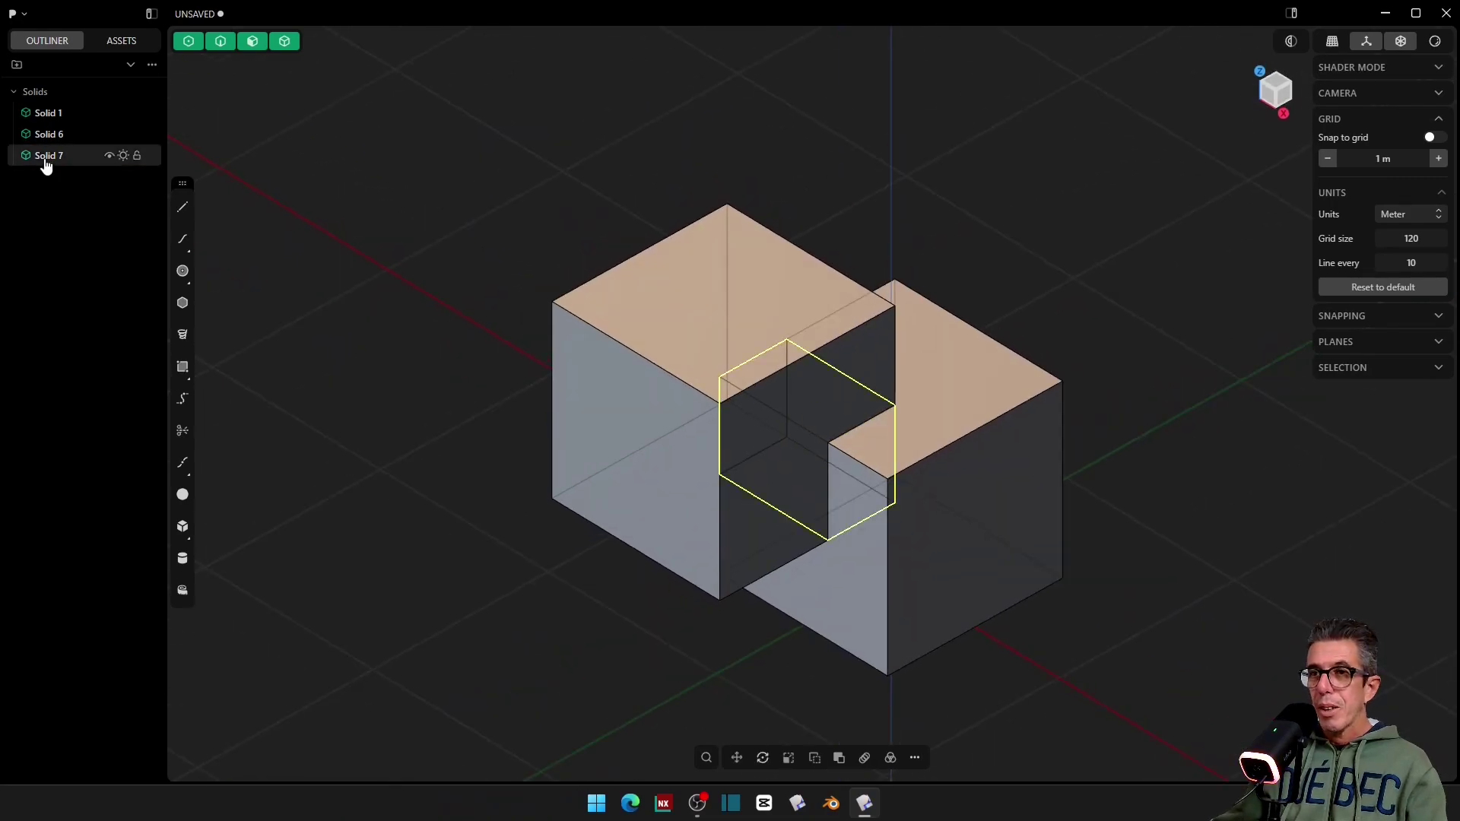
scroll(608, 575, "down", 5)
middle_click_drag(609, 576, 628, 551)
left_click(827, 448)
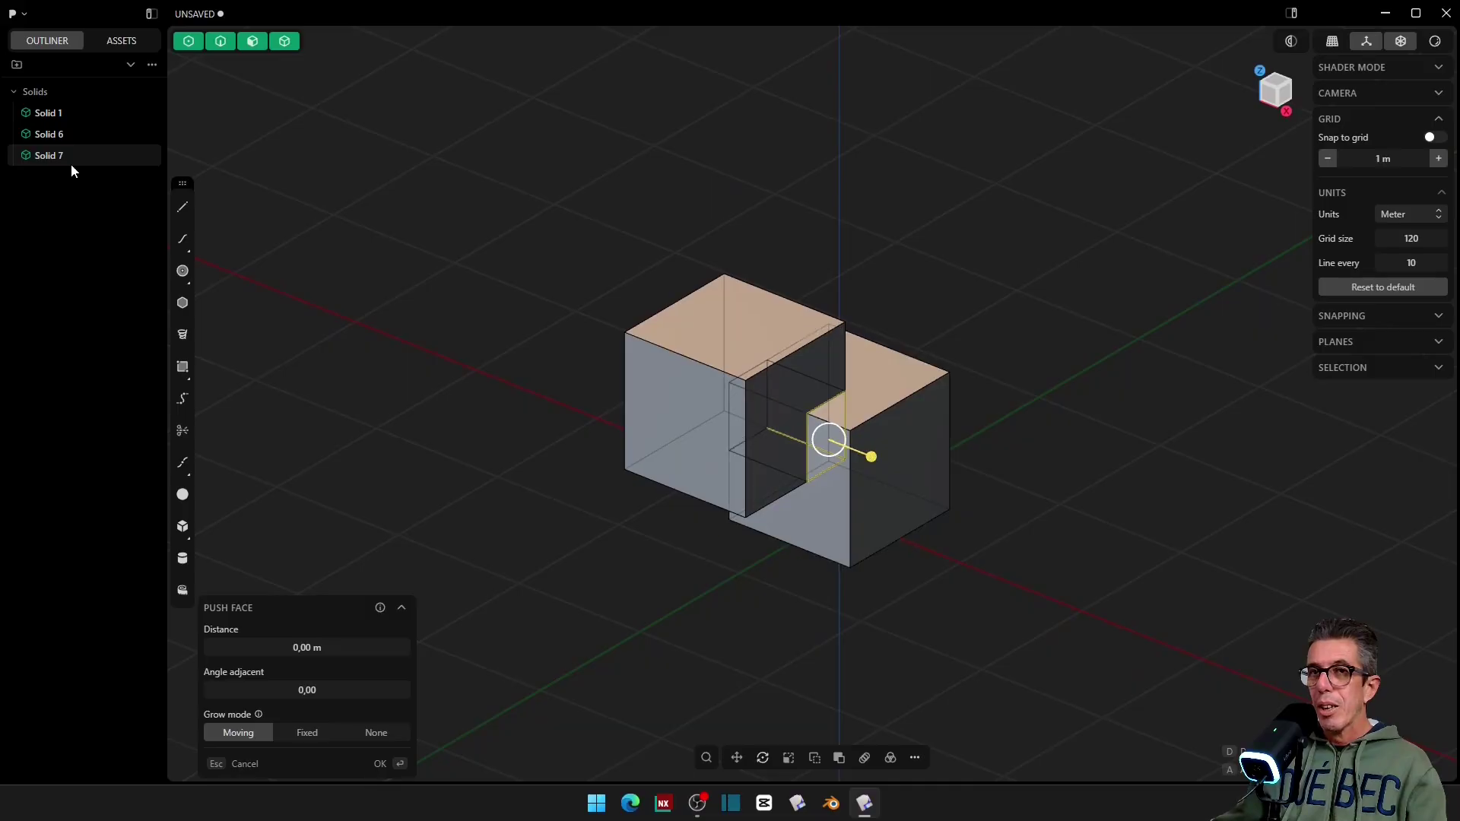
key("Escape")
Step: Select the three sliced solids one after another in the viewport to check that they are separate
left_click(820, 431)
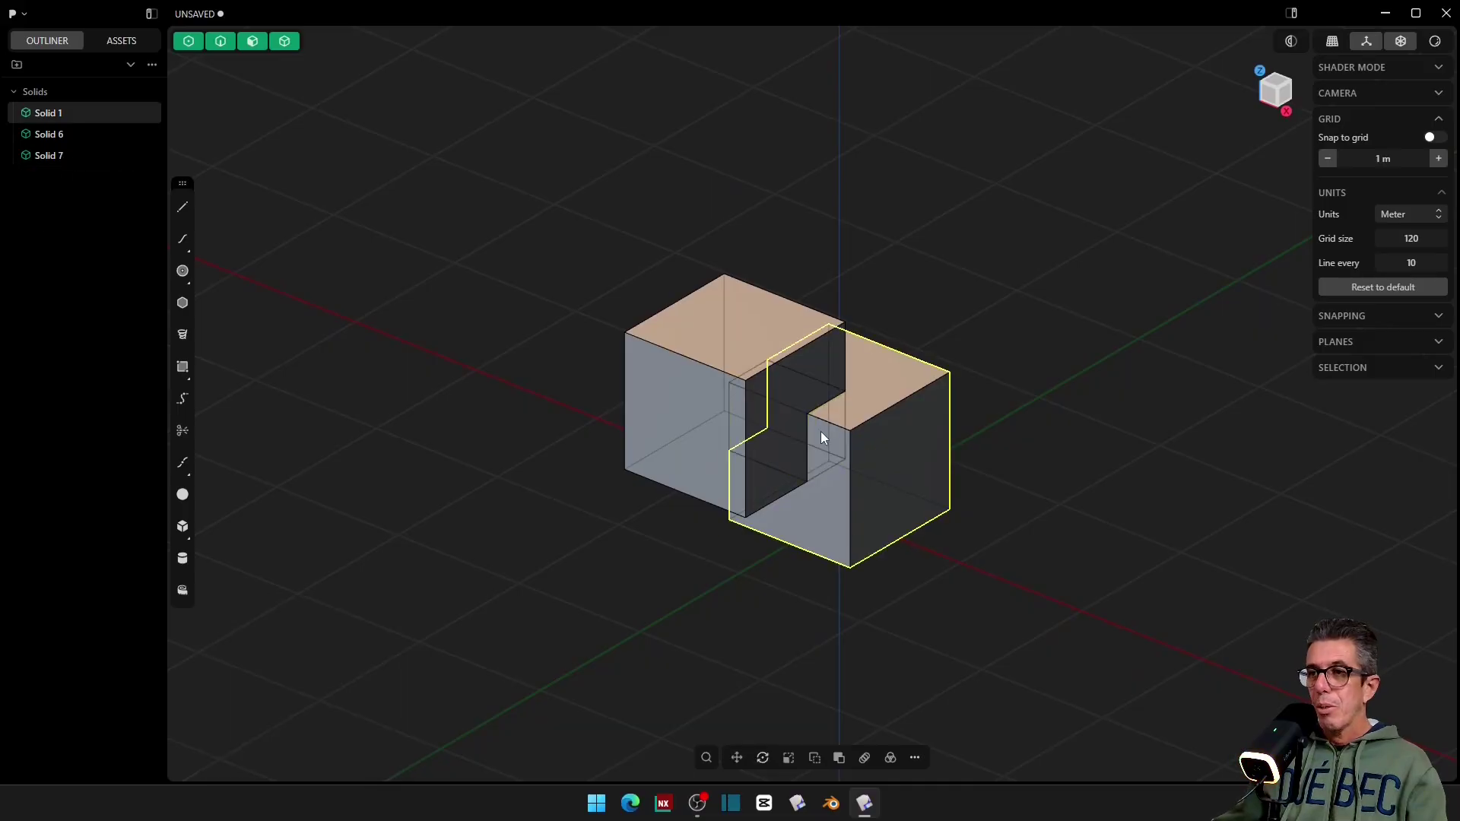
left_click(784, 447)
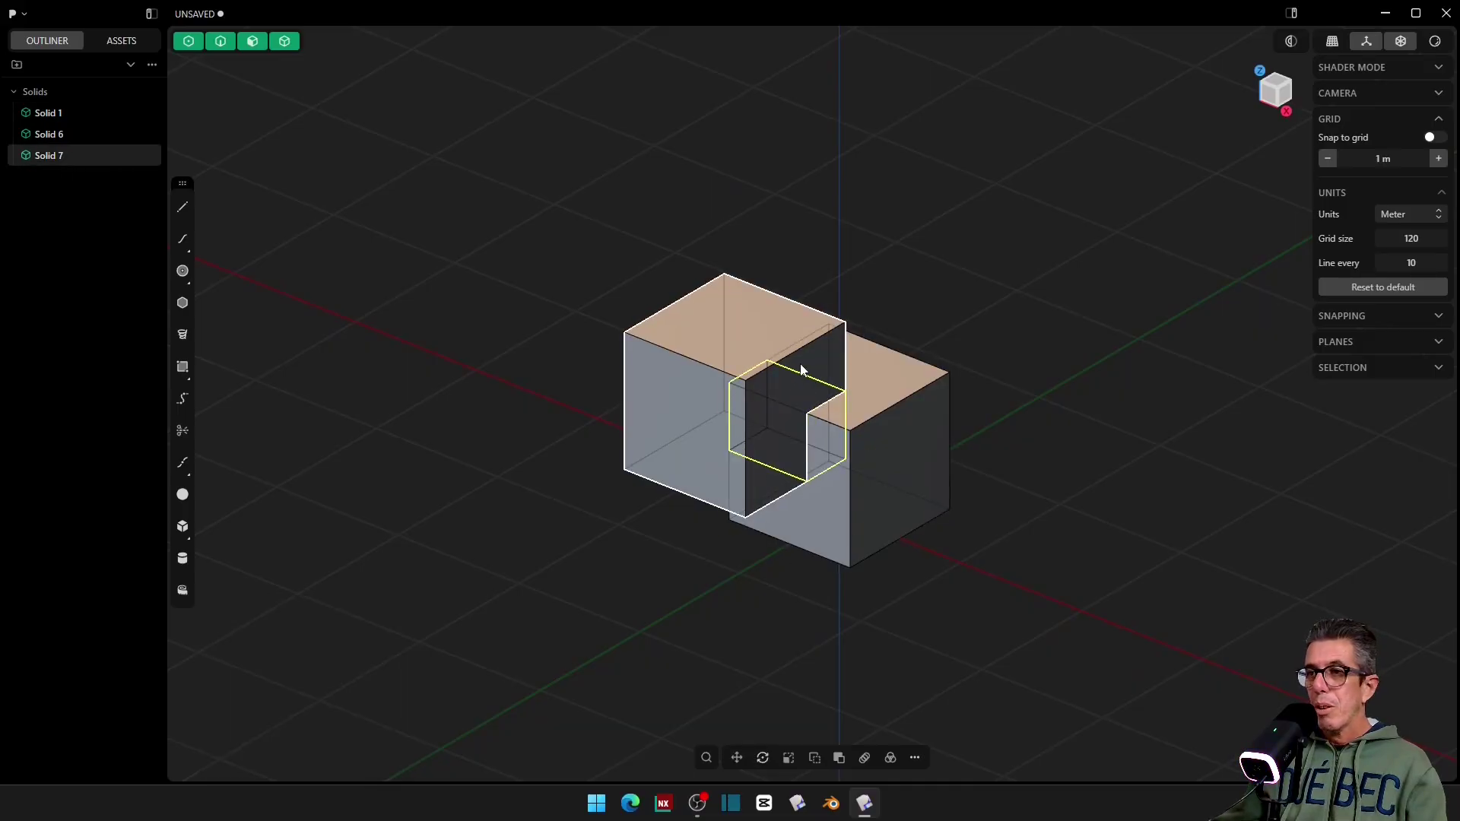
left_click(829, 435)
left_click_drag(873, 465, 1019, 560)
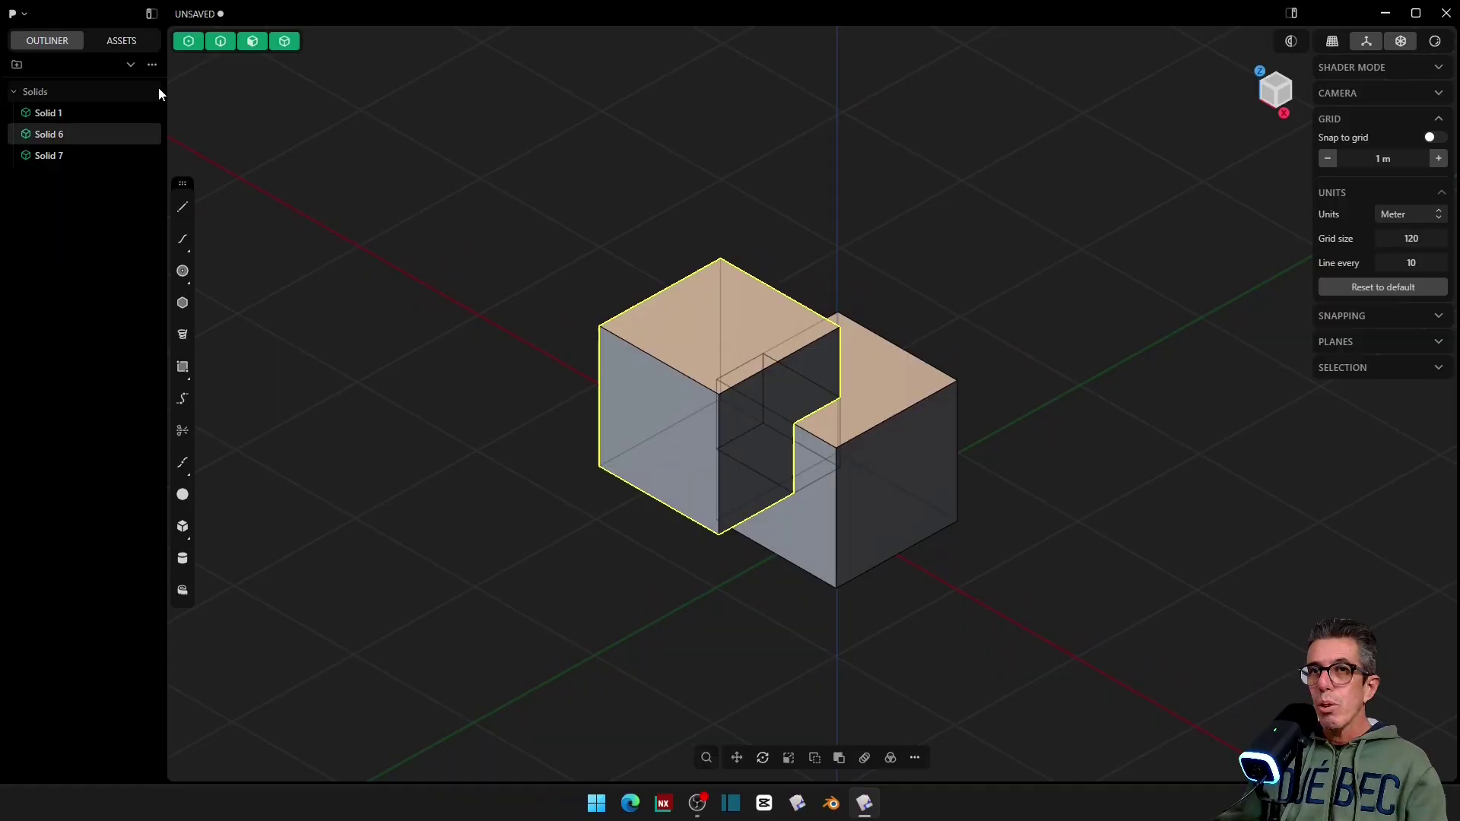
Step: Hide and show Solid 6 from the outliner, using both its hide and its visibility toggles
left_click(110, 135)
left_click(110, 135)
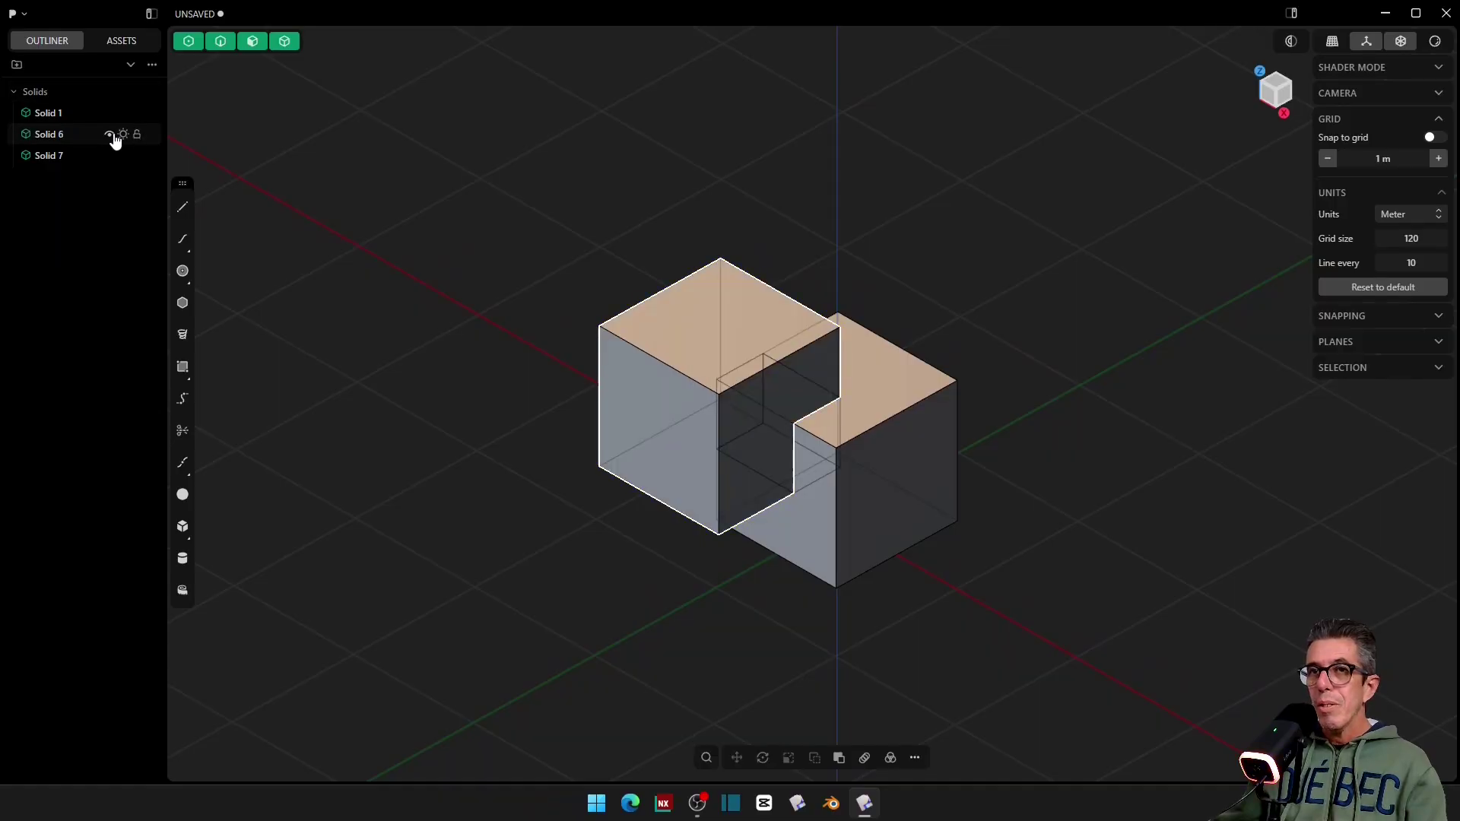
left_click(123, 135)
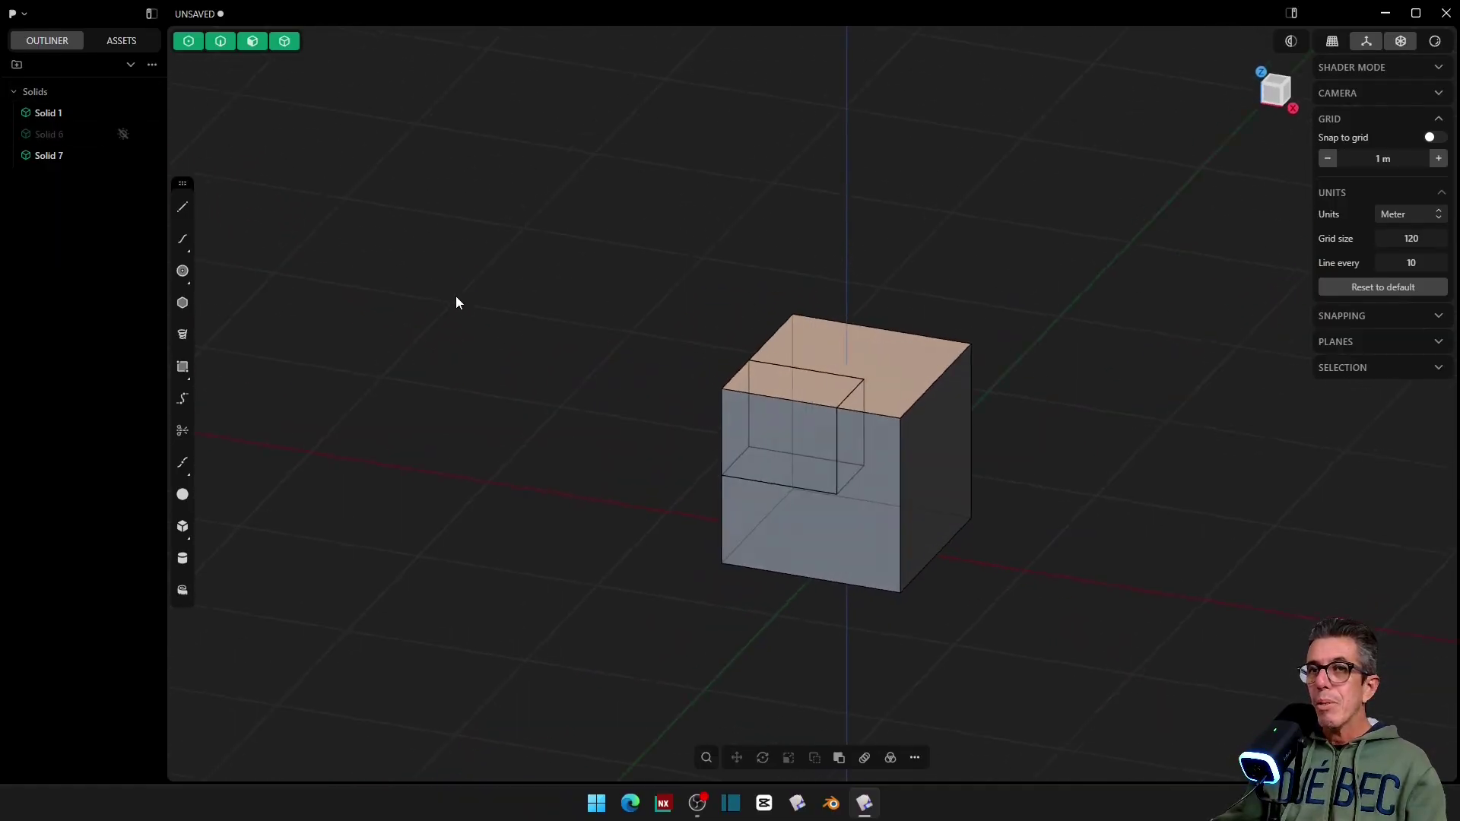
left_click(123, 135)
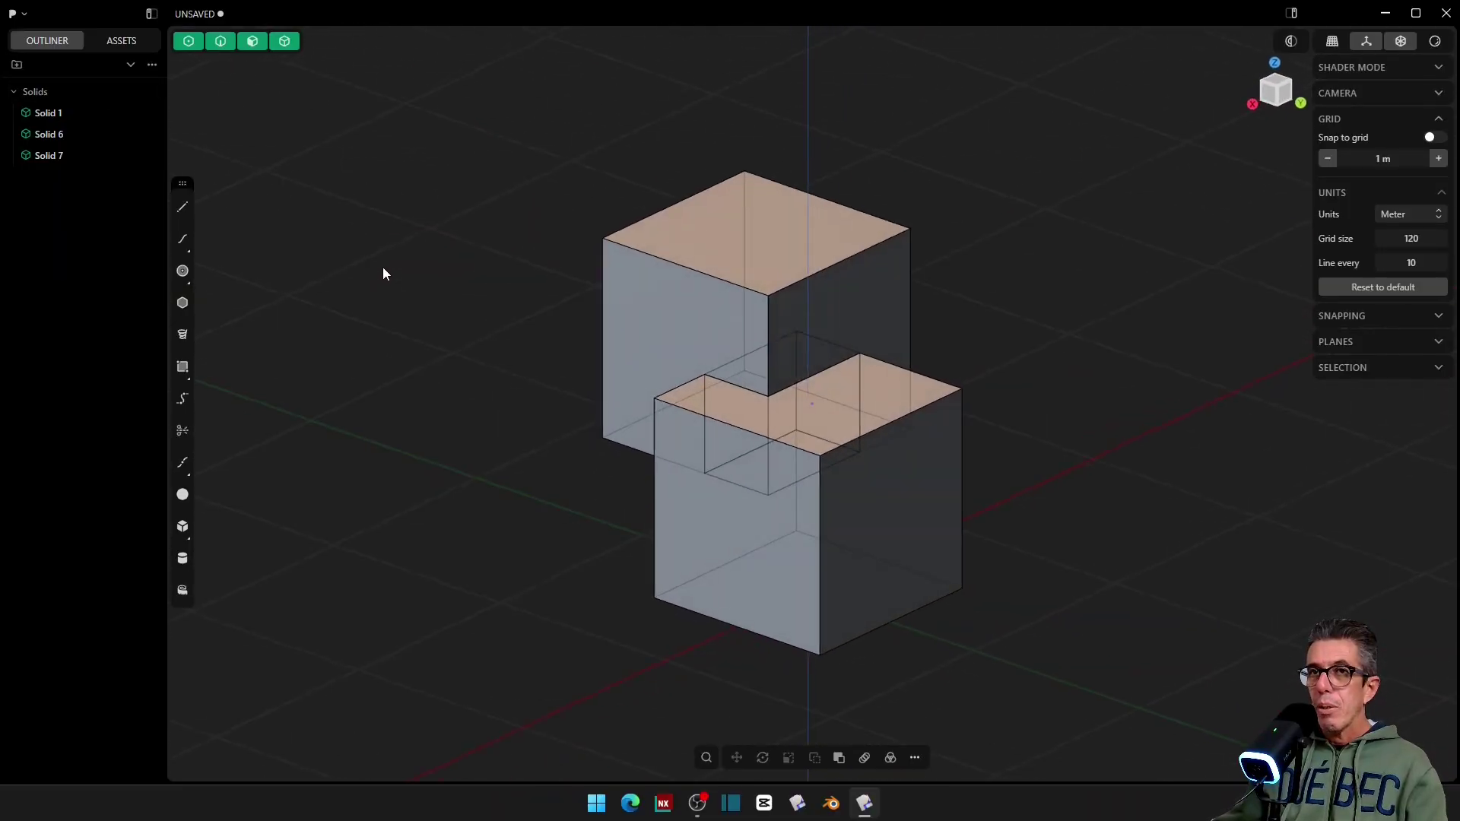
Step: Give the upper solid, Solid 6, a new red material with RGB 174, 55, 55 and copy it to Solid 7
left_click(122, 41)
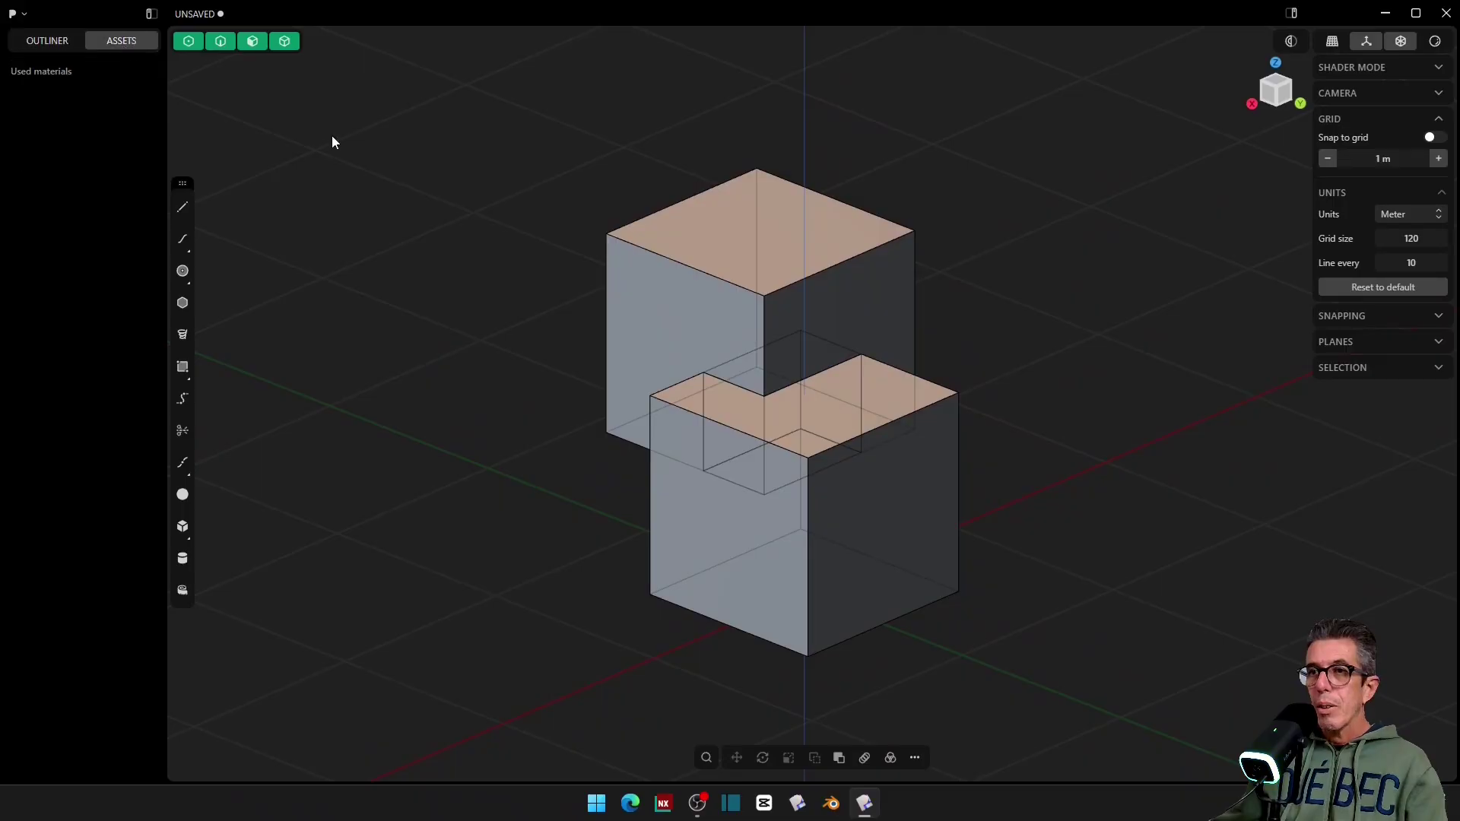
left_click(735, 302)
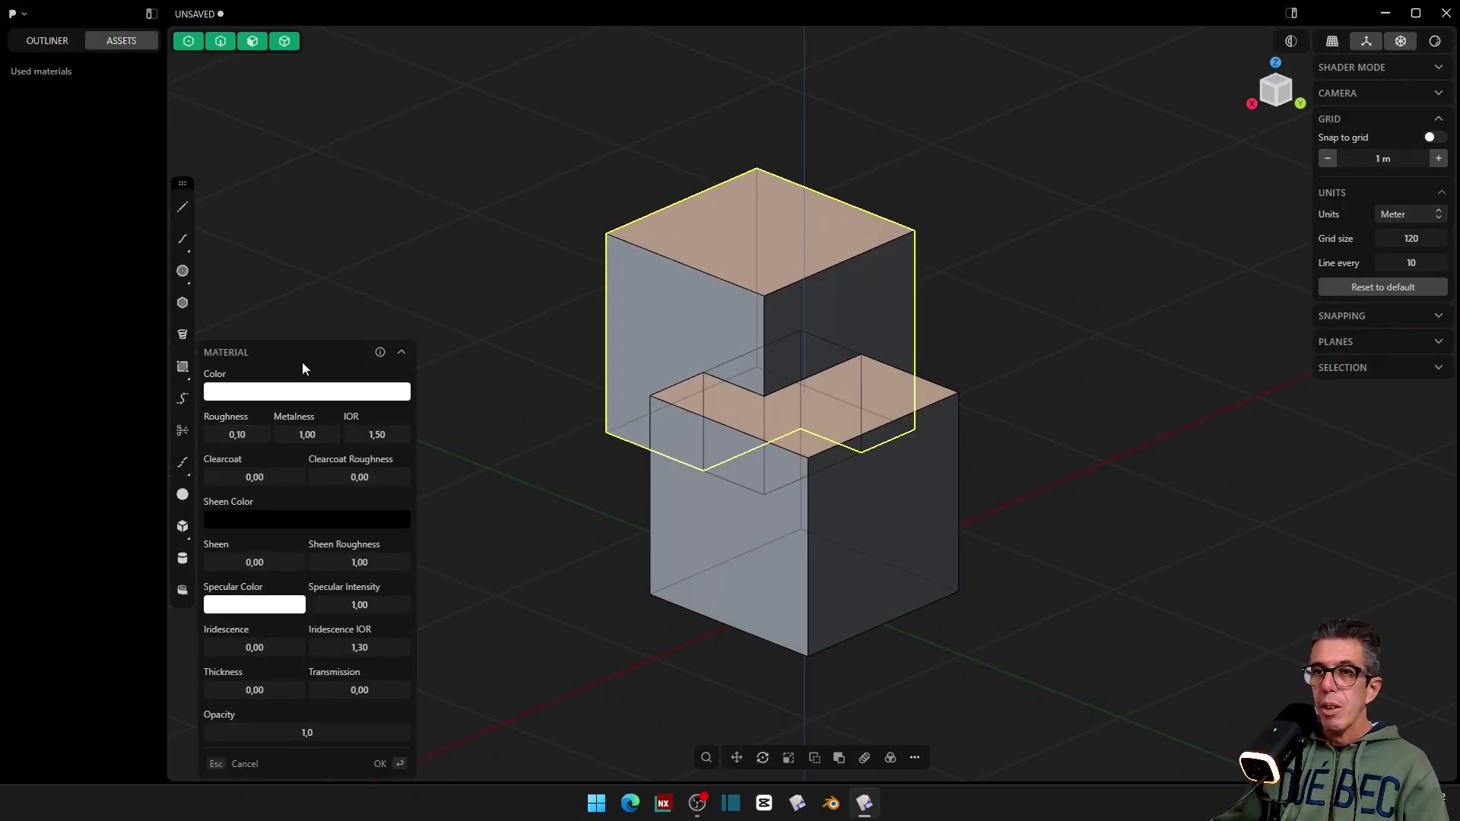
left_click(306, 392)
left_click(324, 437)
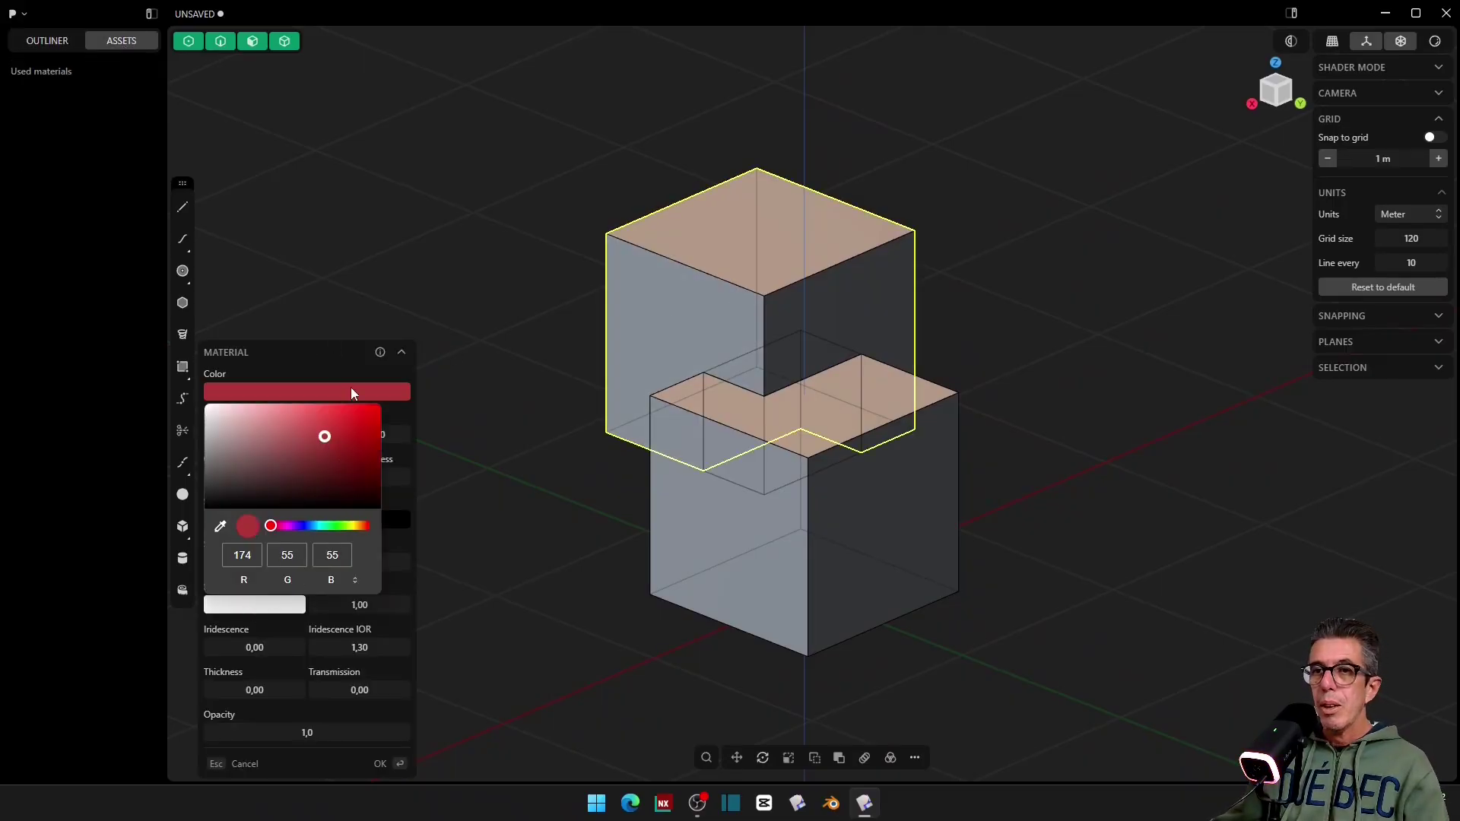
key("Return")
left_click(61, 47)
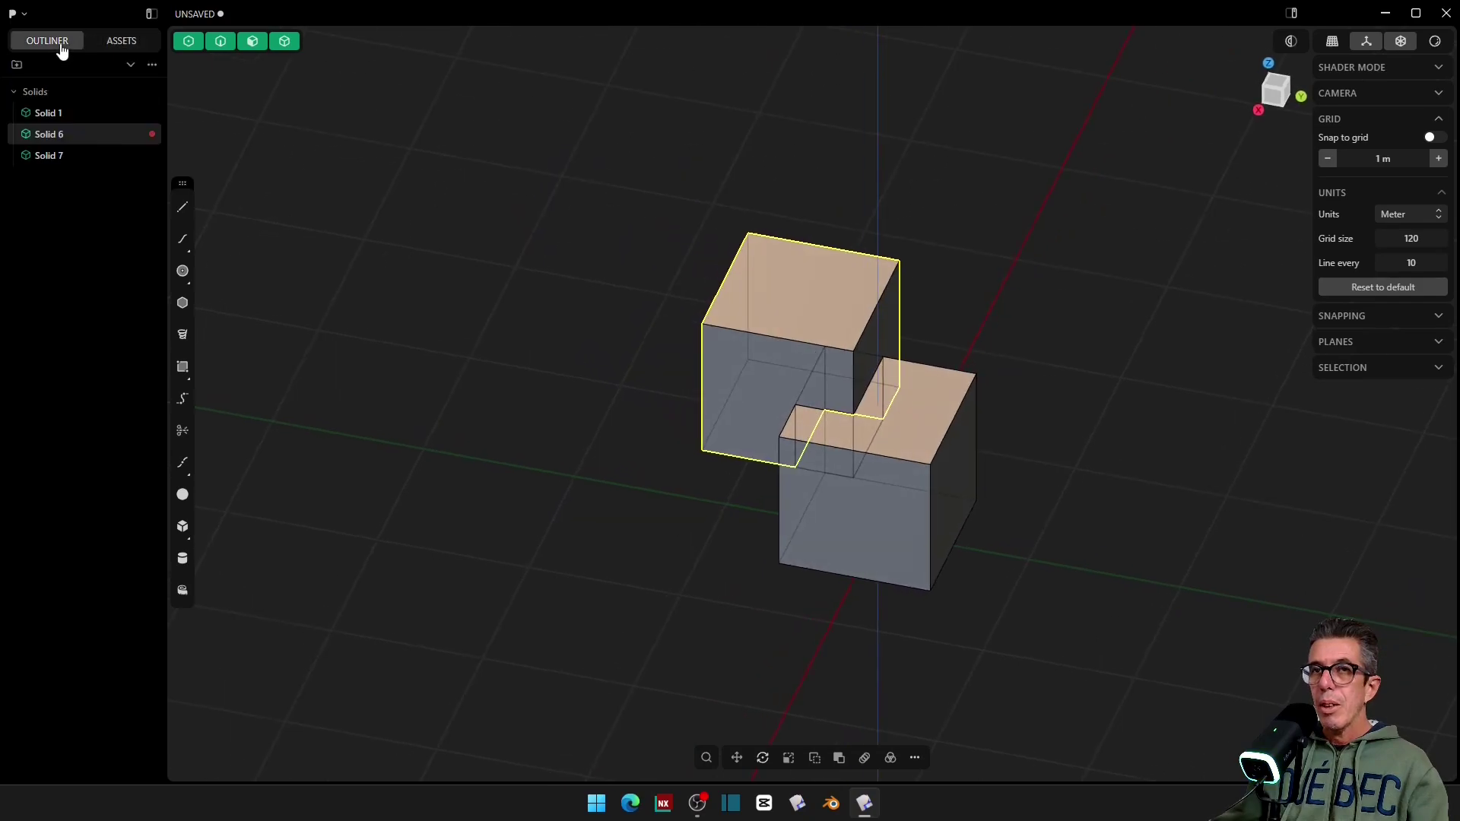
mouse_move(150, 144)
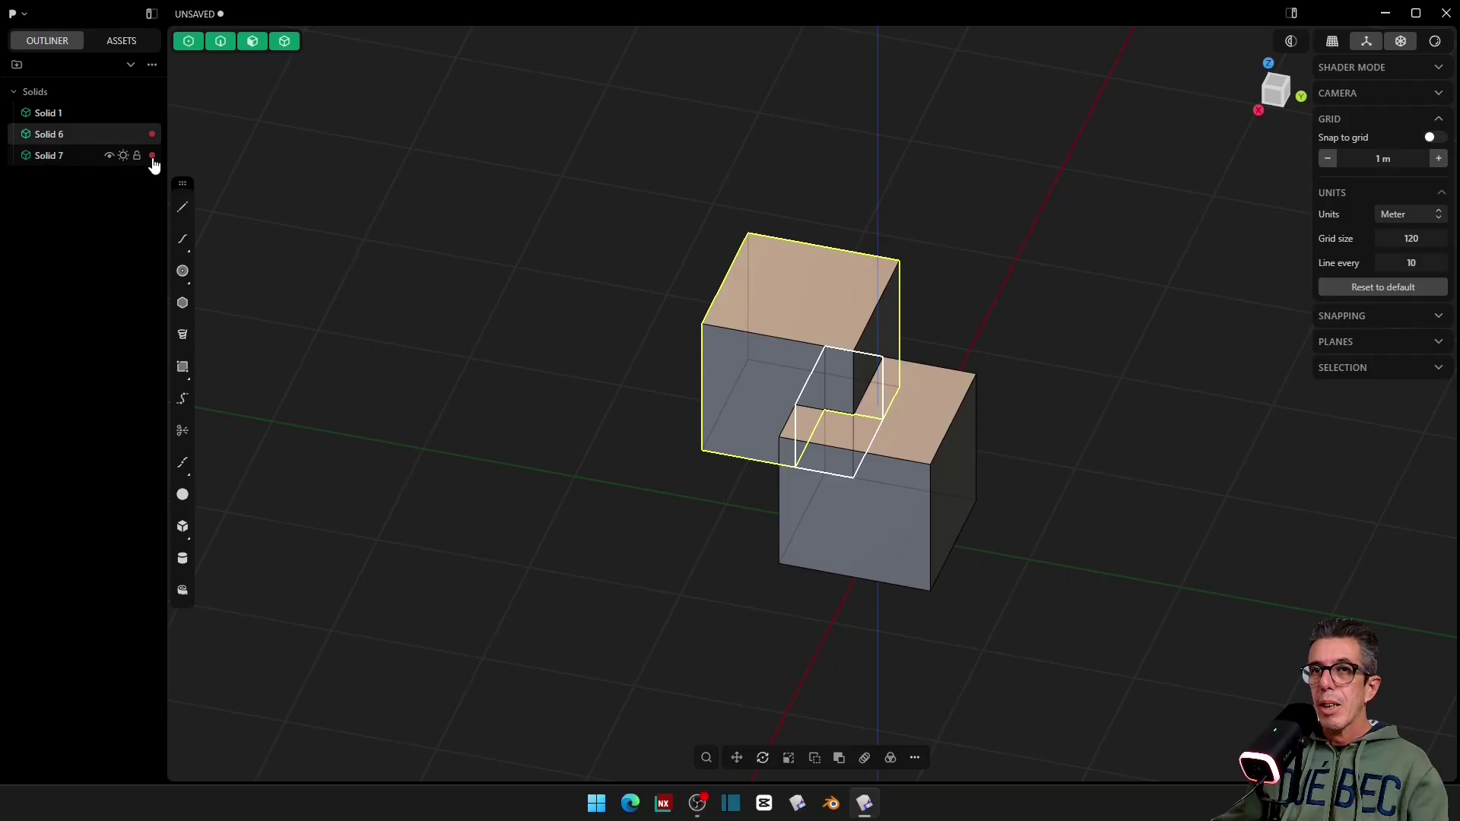
Step: Rename the new material in the assets as RED
left_click(120, 42)
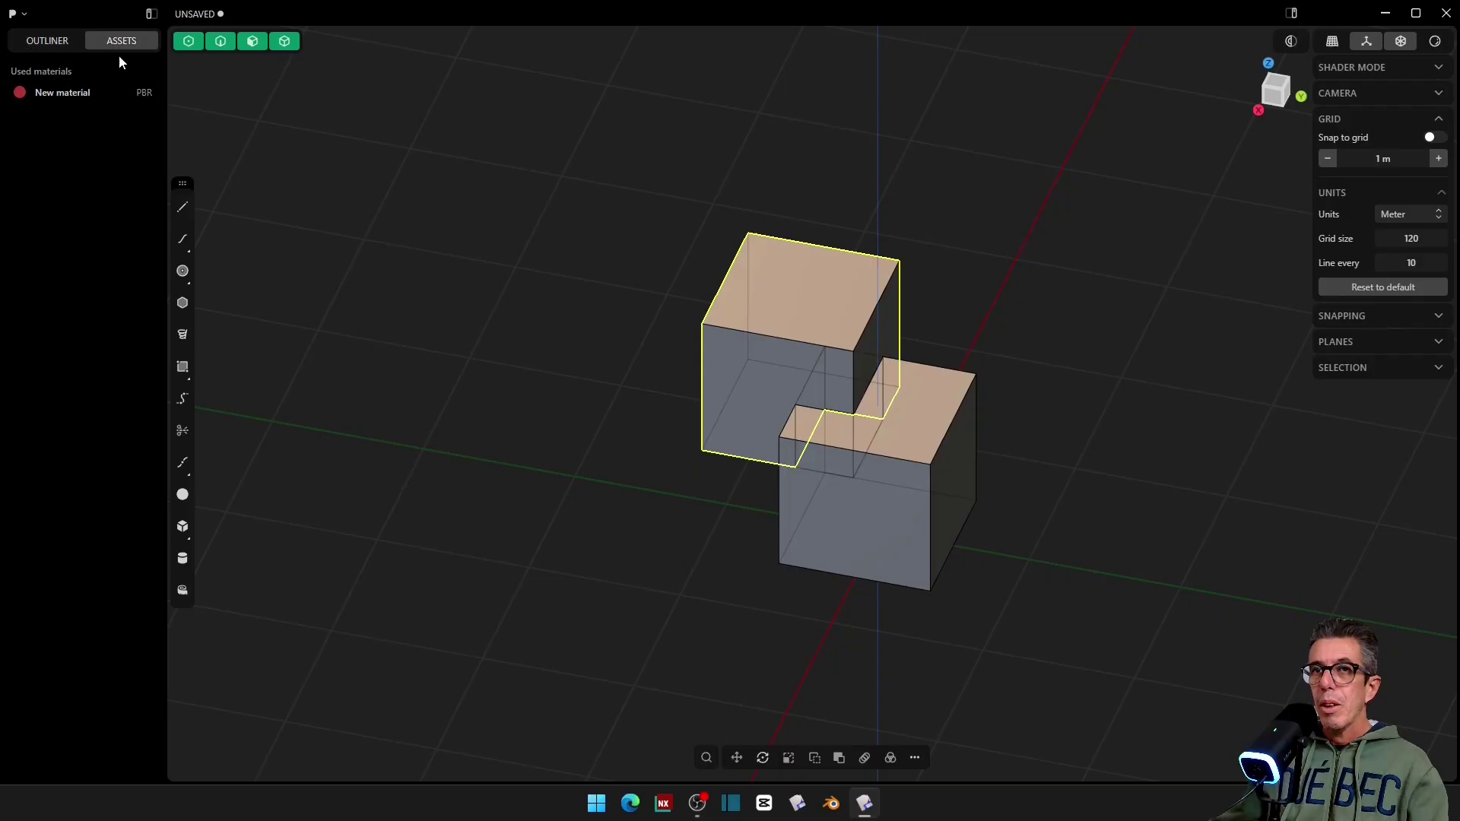
double_click(56, 97)
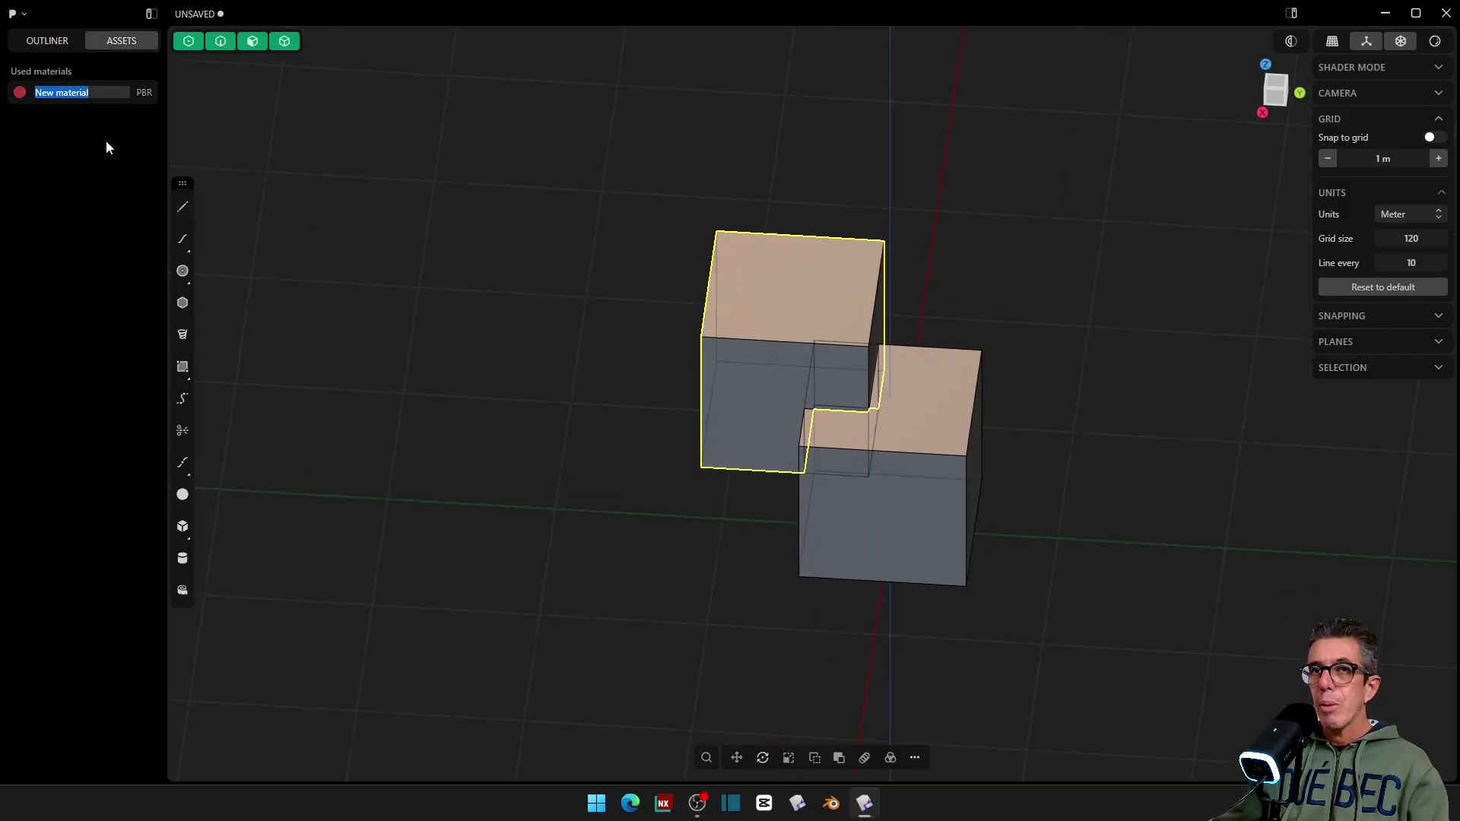
type("RED")
key("Return")
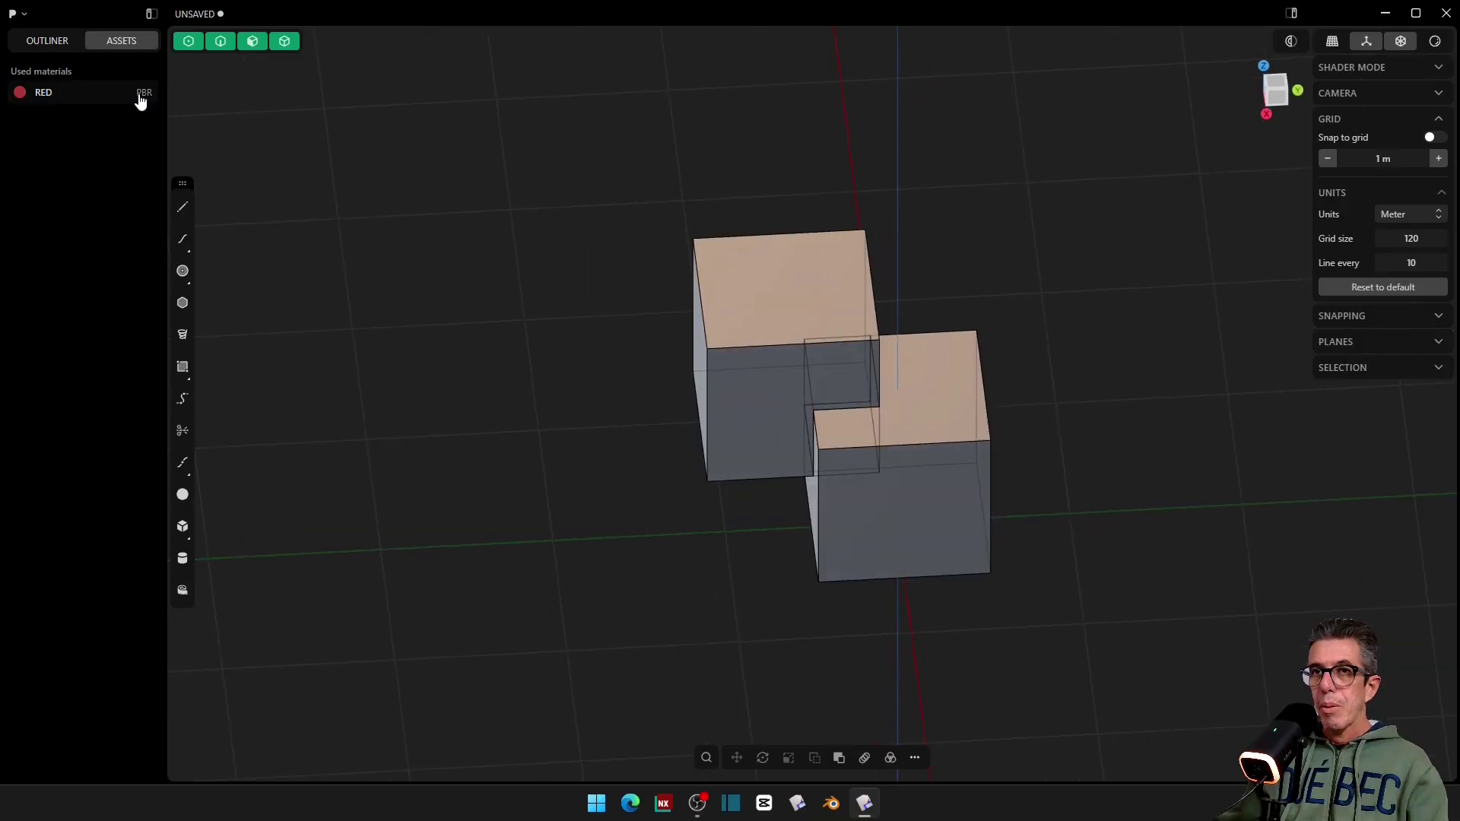
Step: Preview the solids' RED material in render mode, and return to the standard shading and the outliner
left_click(1436, 41)
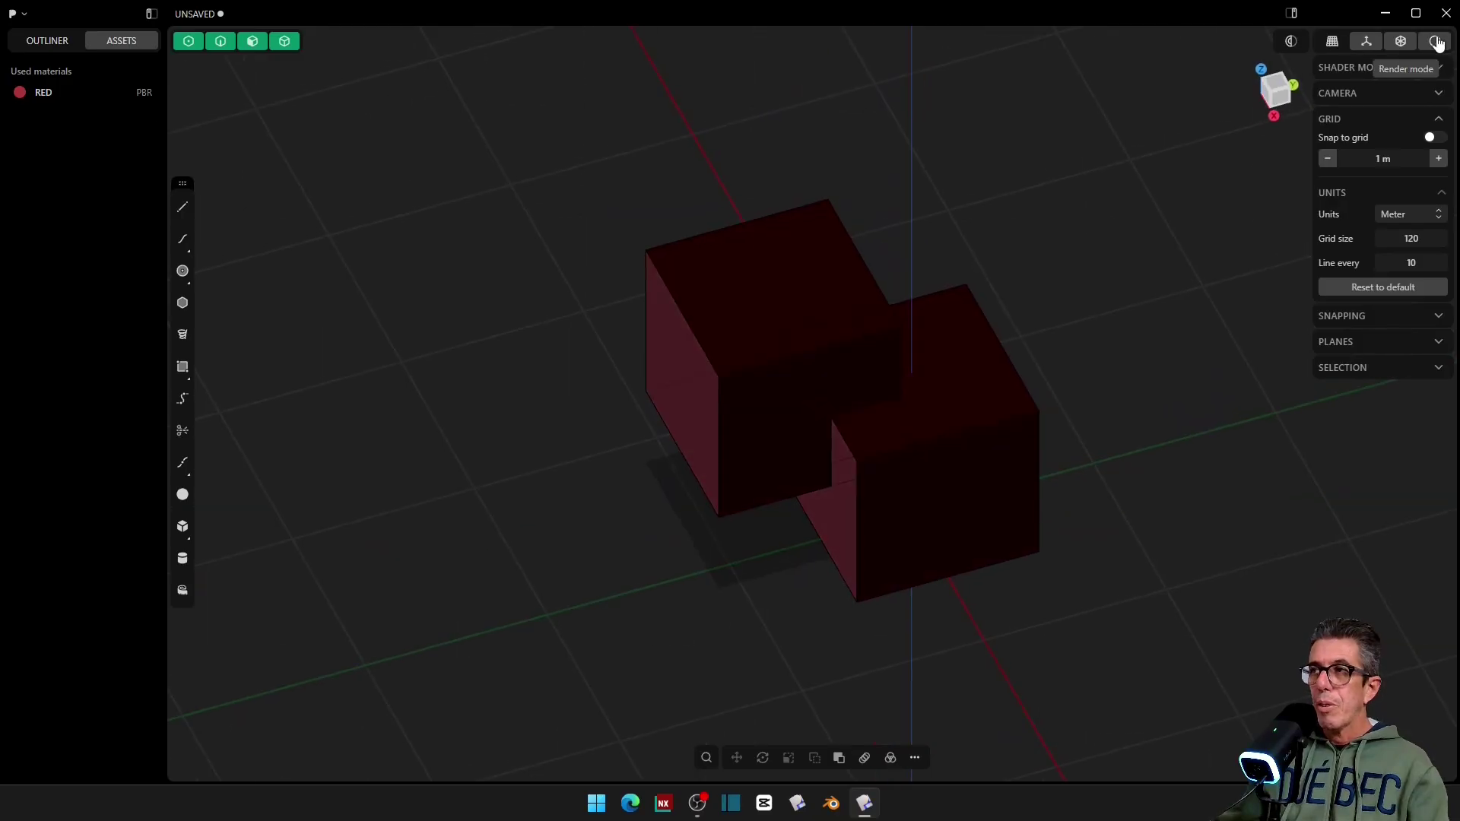
left_click(1436, 41)
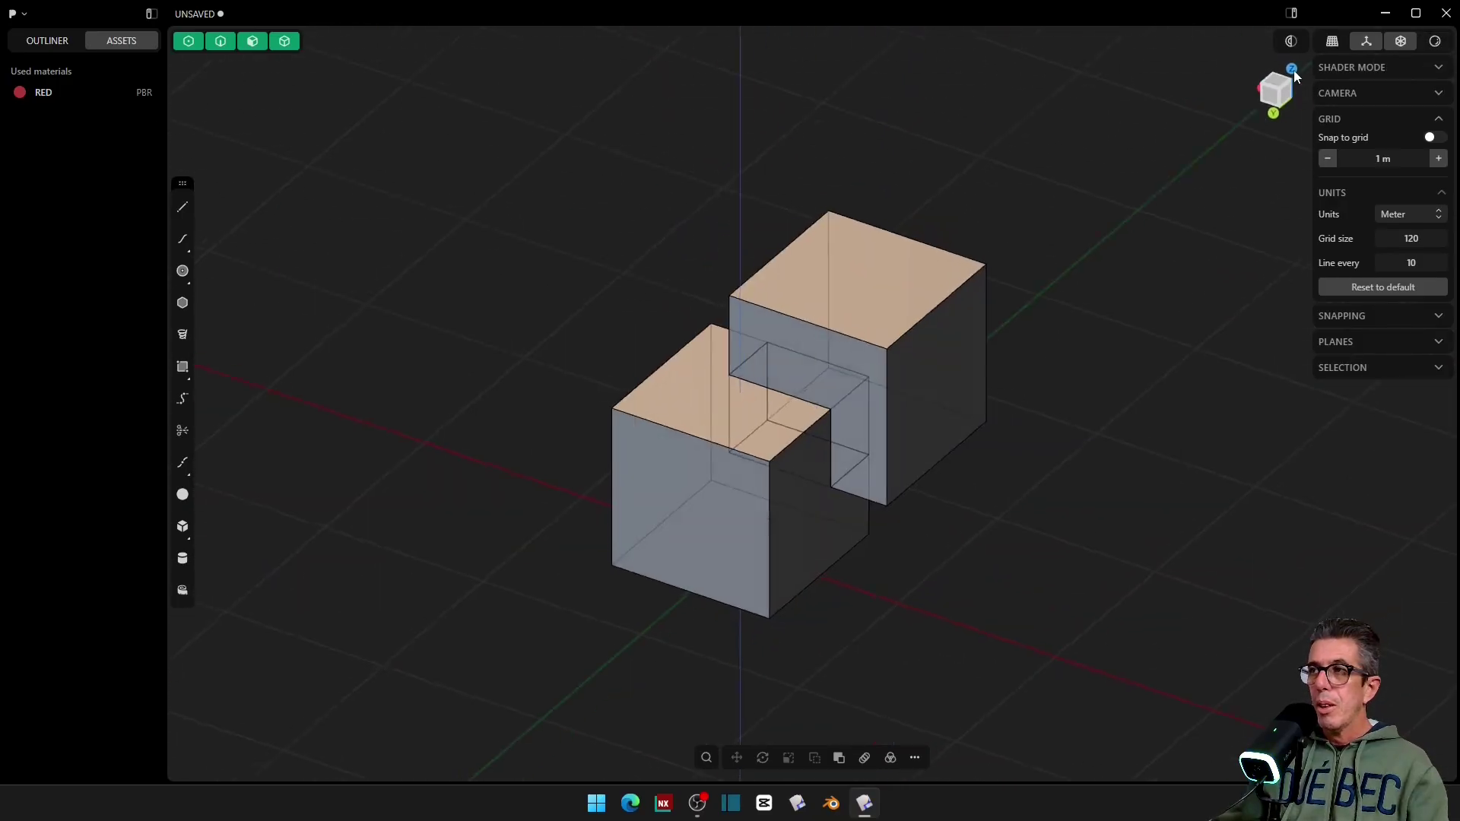
left_click(32, 44)
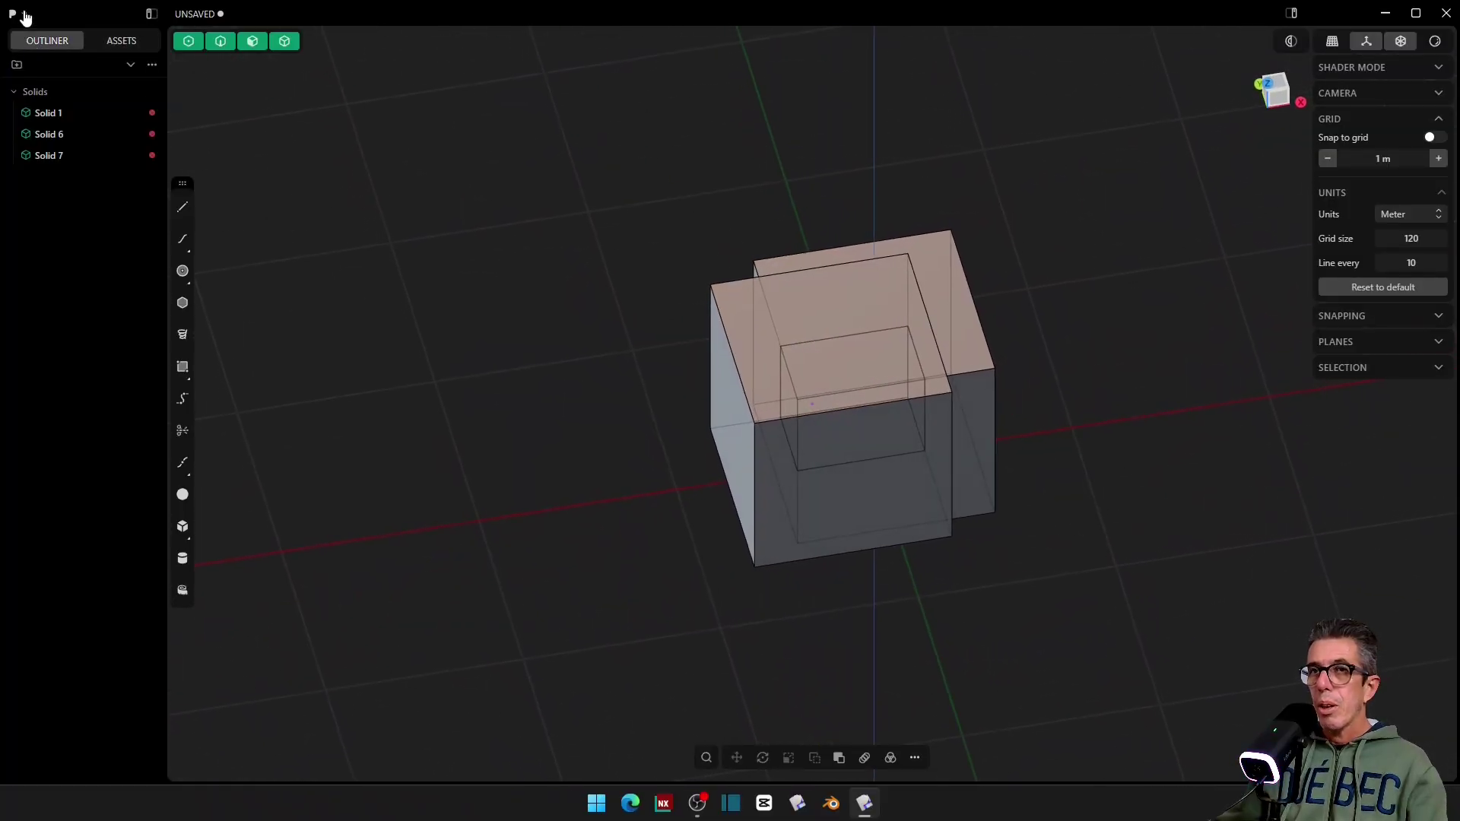
Step: Open matccaps.plasticity and import the file 000_Silicon_Graphics_prev1 into its scene
key("ctrl+o")
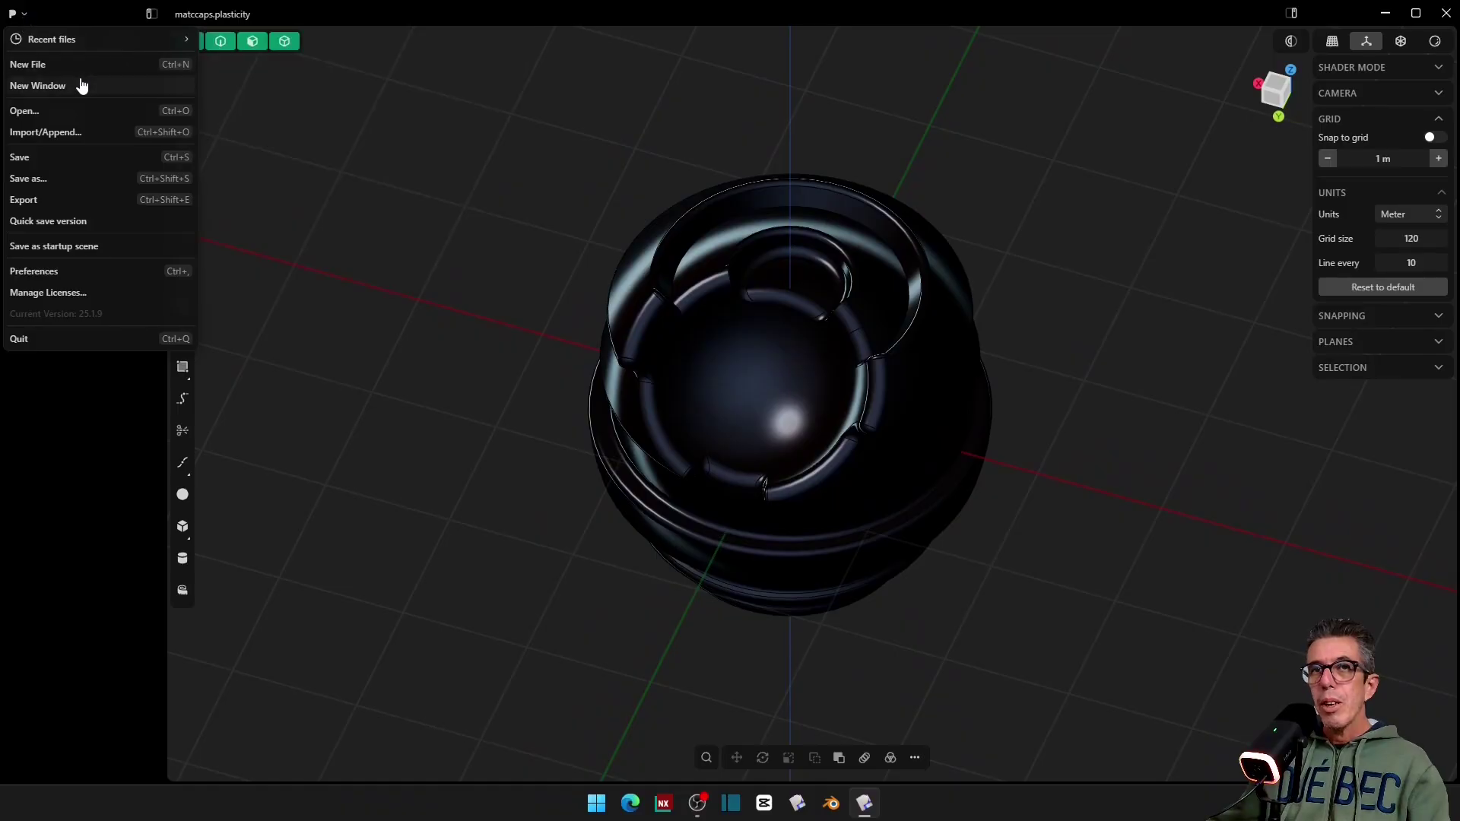
left_click(52, 137)
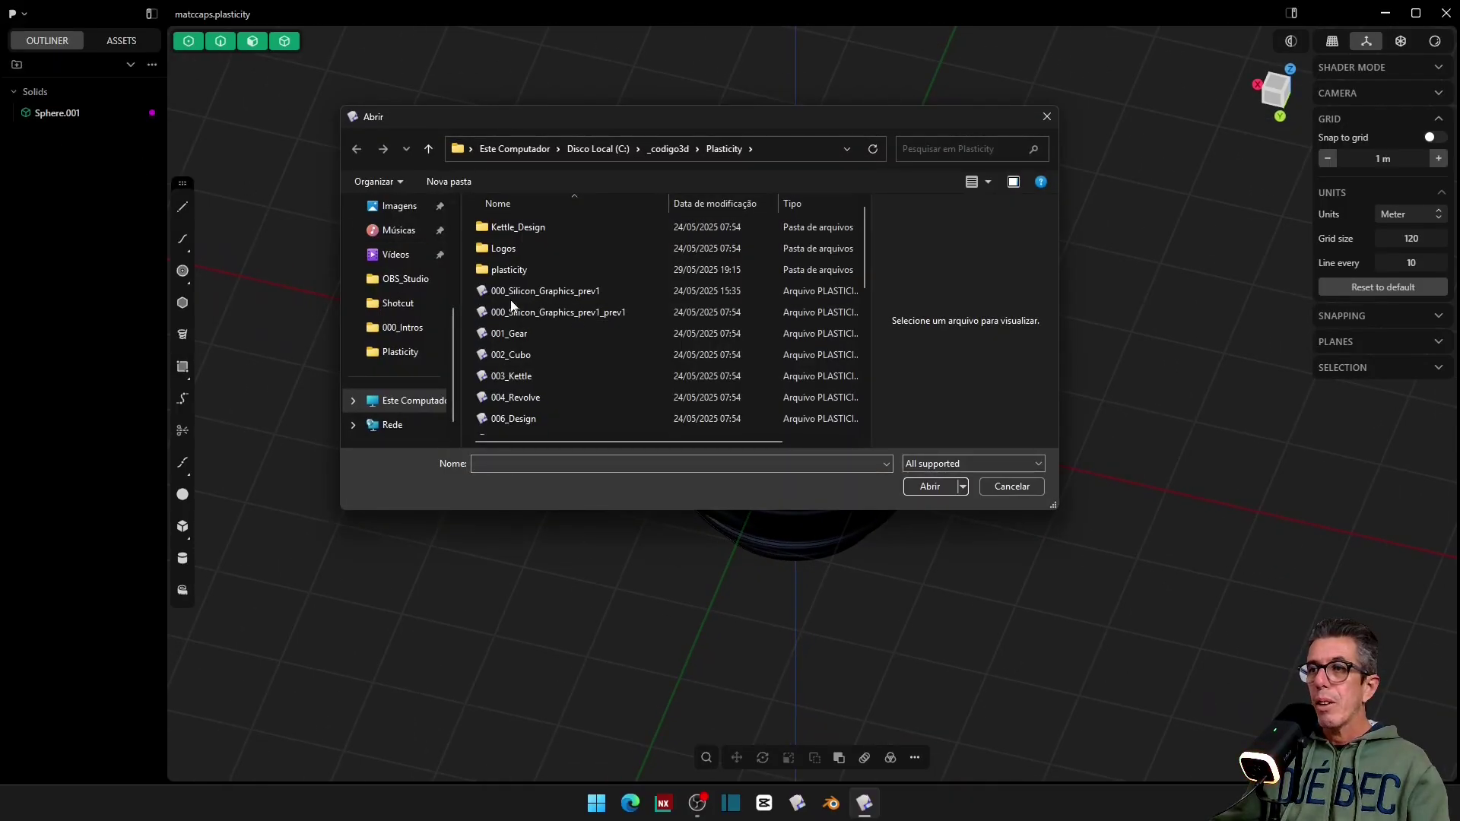
left_click(509, 290)
left_click(910, 486)
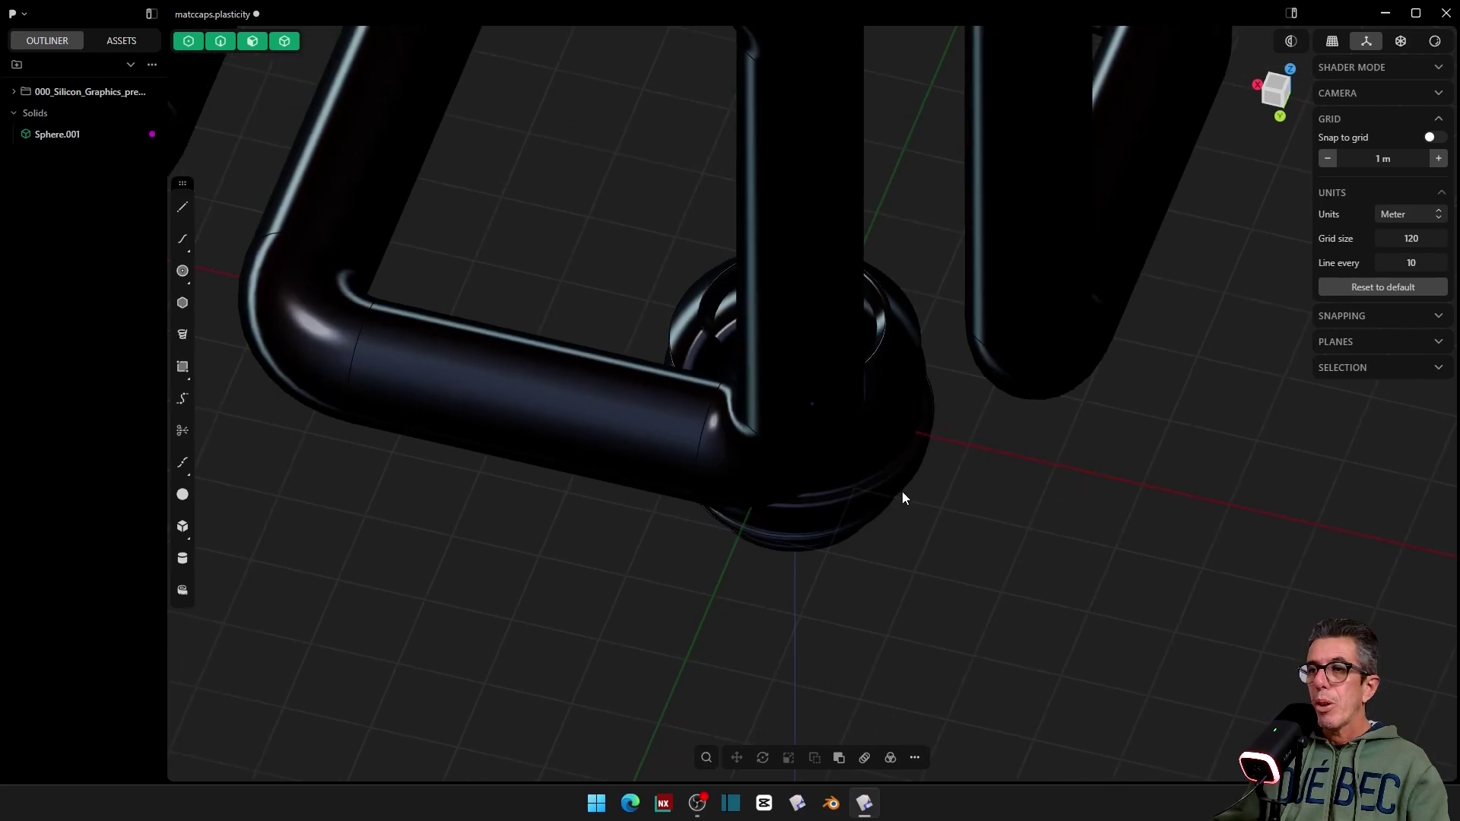
Step: Scale the imported tube-frame solid to 0.1 in X, Y and Z
middle_click_drag(716, 385, 690, 374)
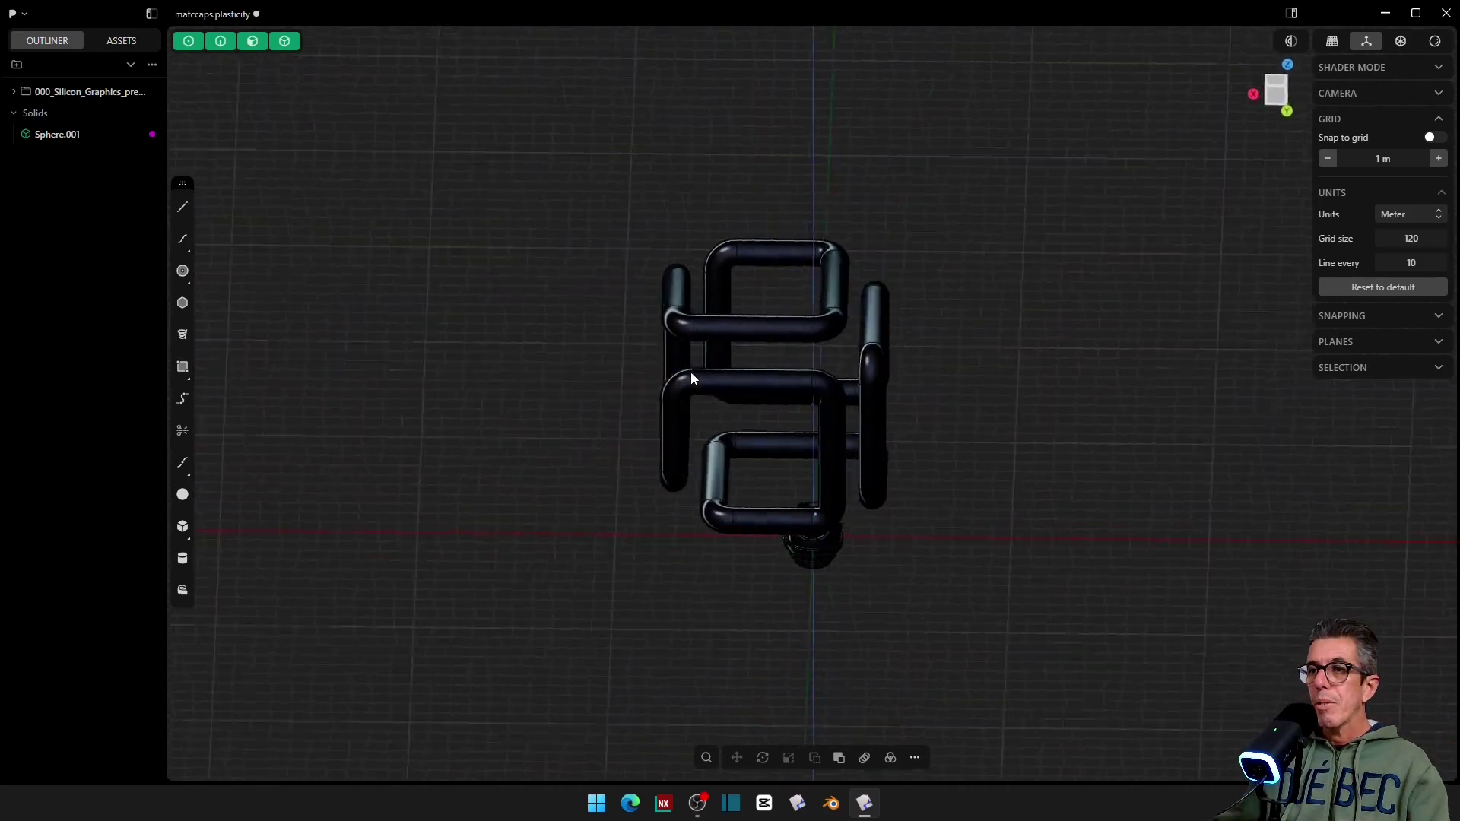
key("Escape")
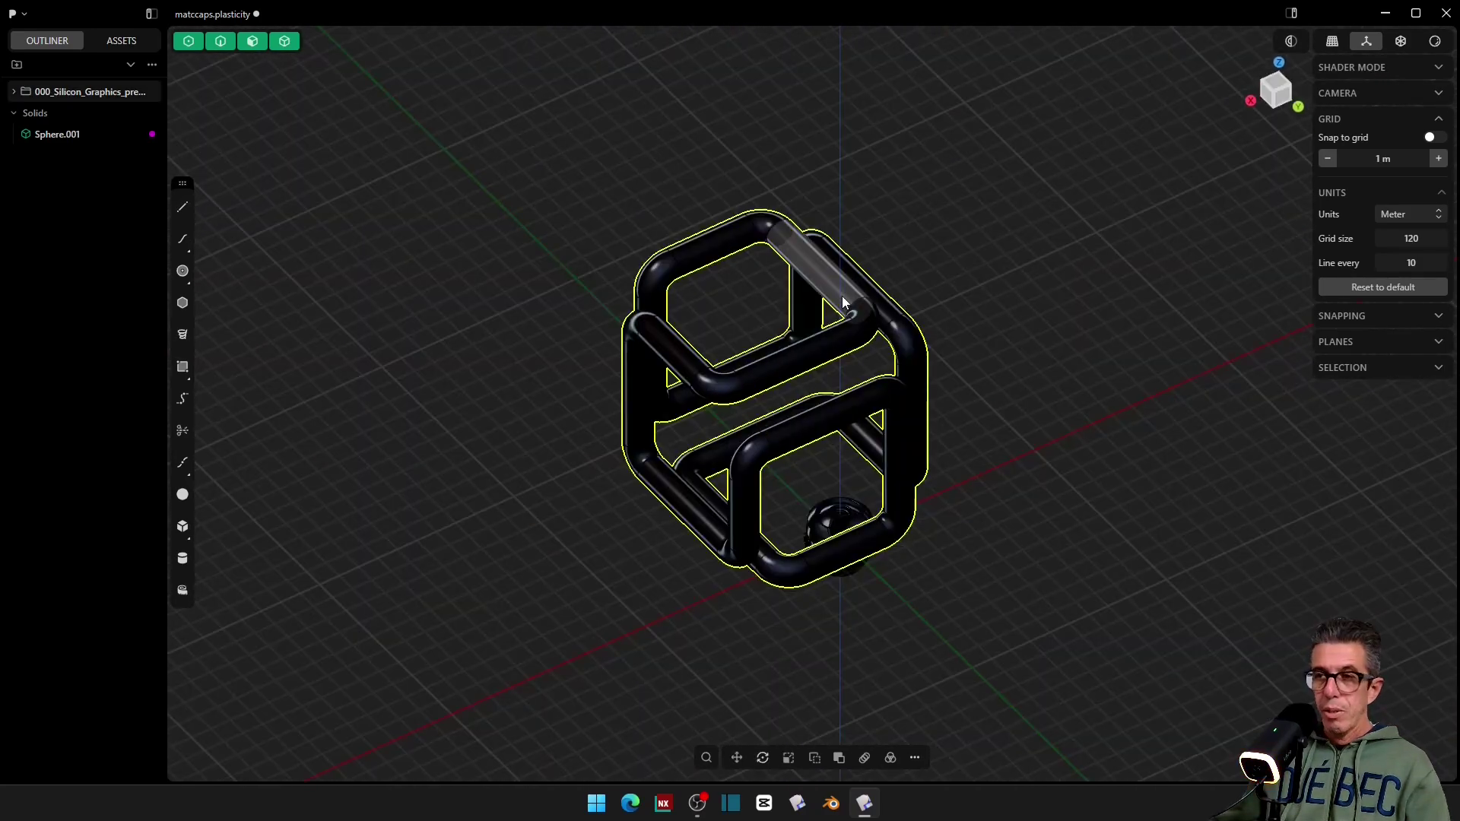
key("s")
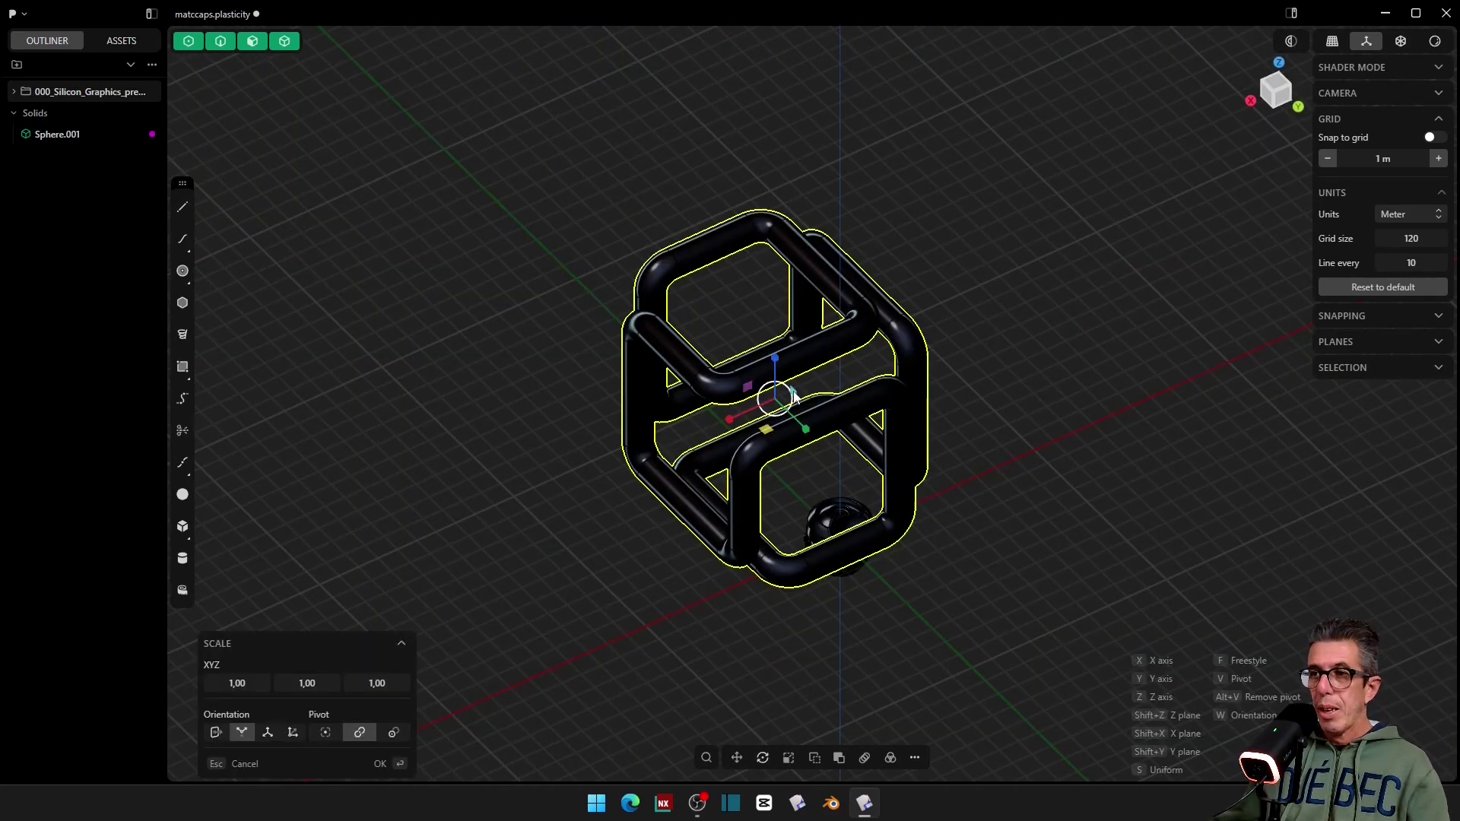
left_click(378, 684)
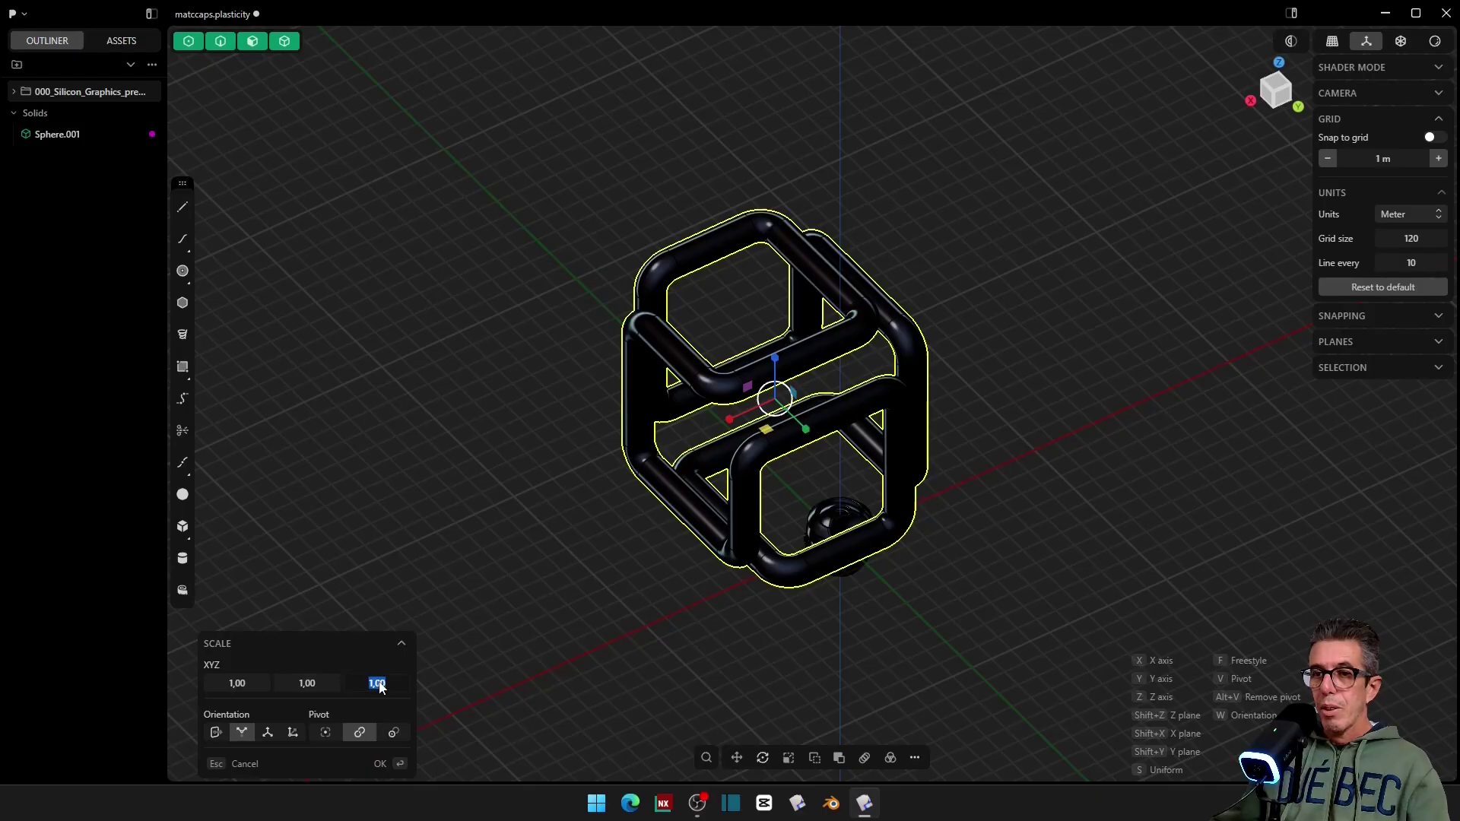
type(".1")
left_click(307, 684)
type(".1")
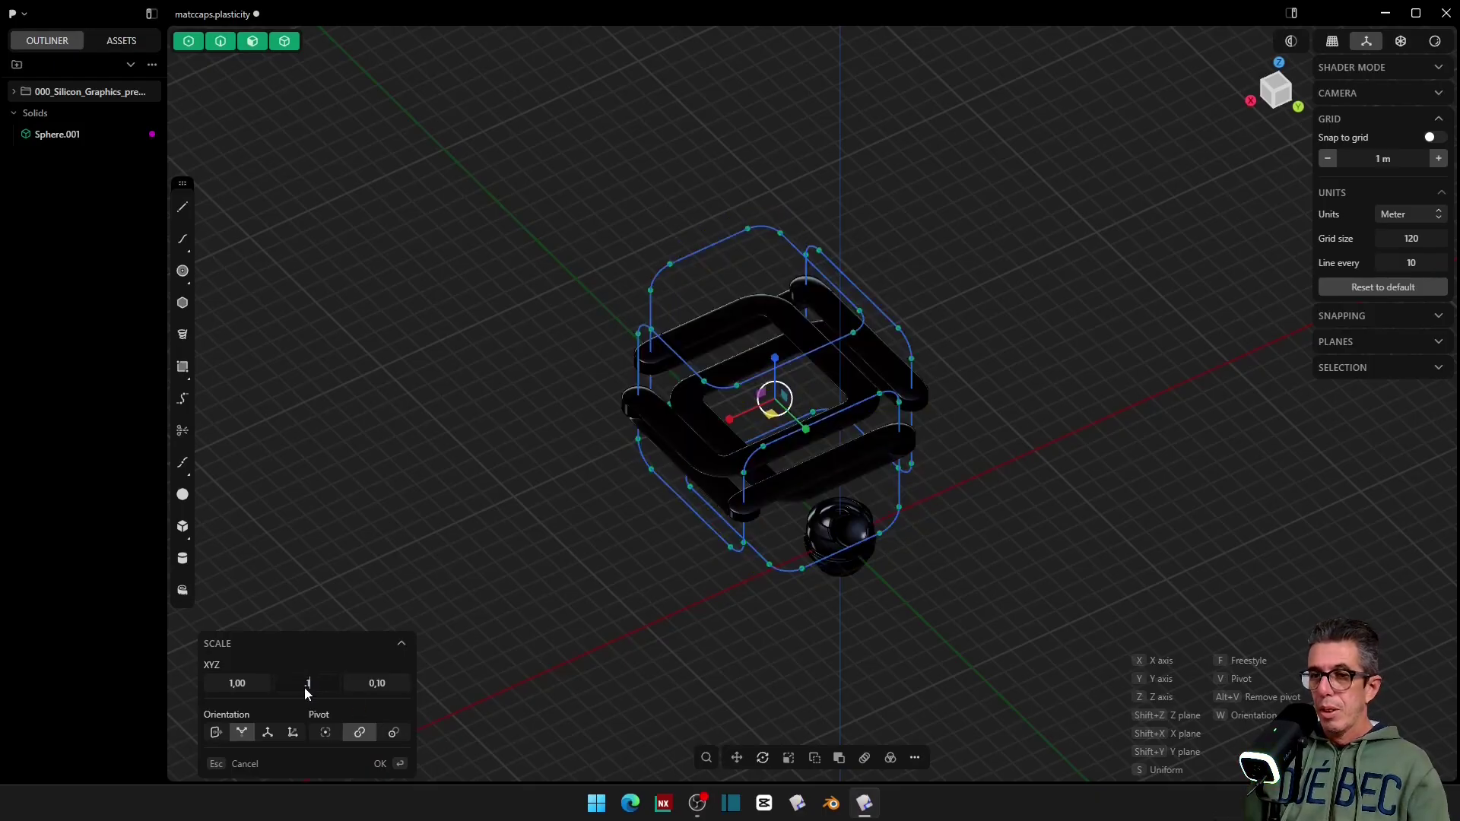
left_click(251, 682)
type(".1")
key("Return")
left_click(378, 765)
Step: In the front view, delete the imported curves left around the scaled-down frame
key("KP_1")
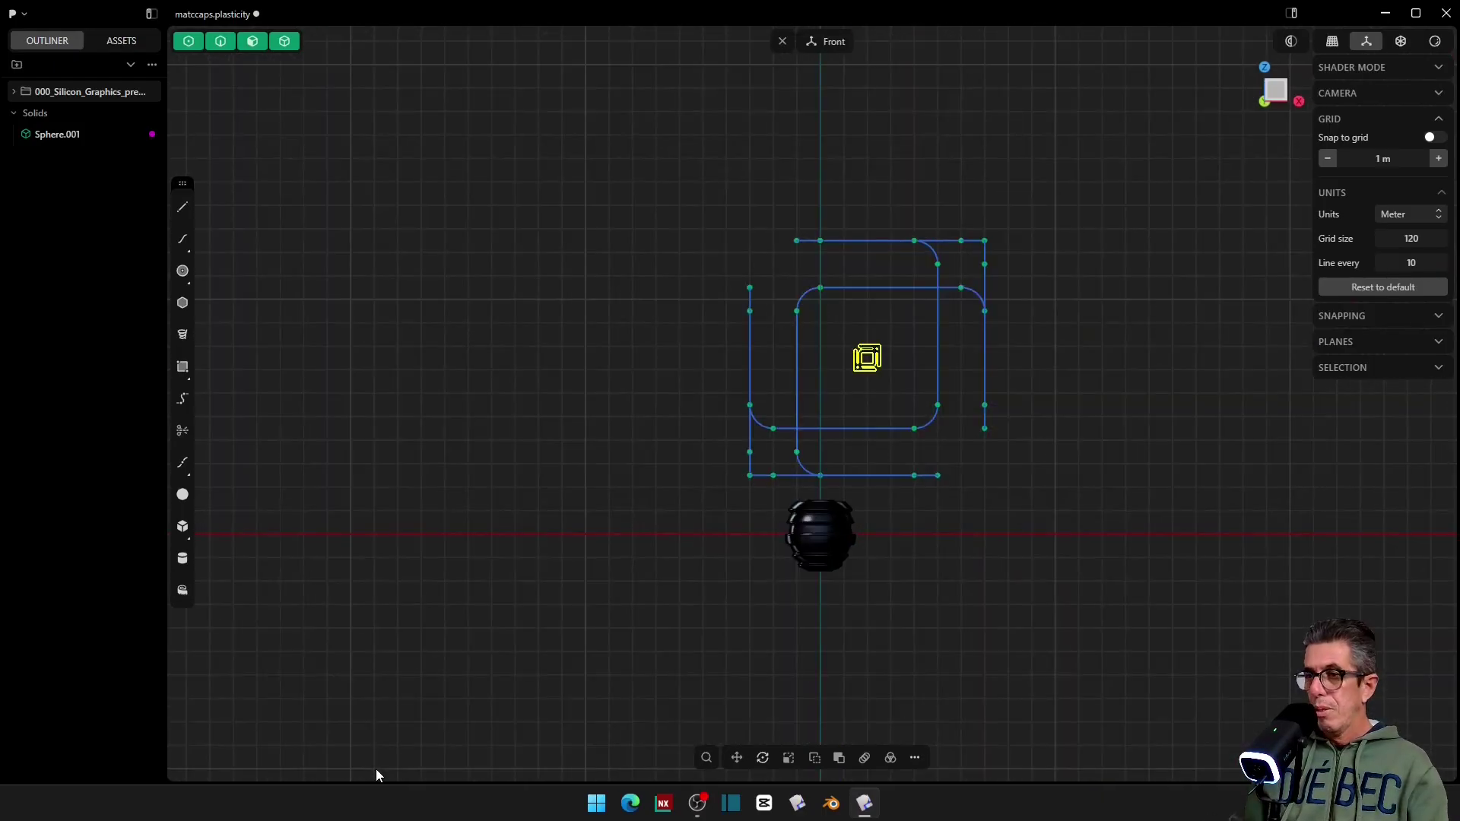
left_click(934, 294)
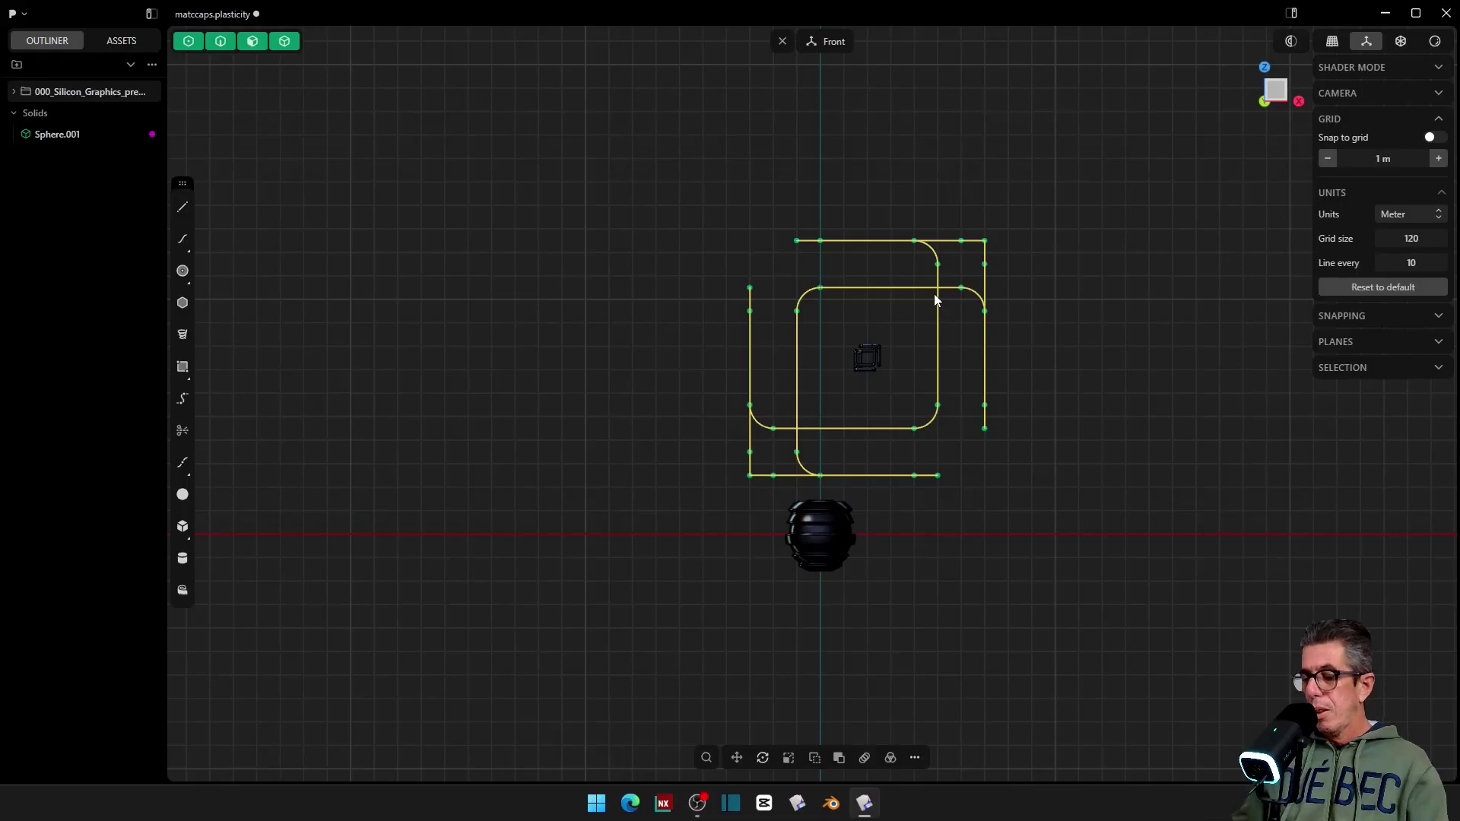
key("Delete")
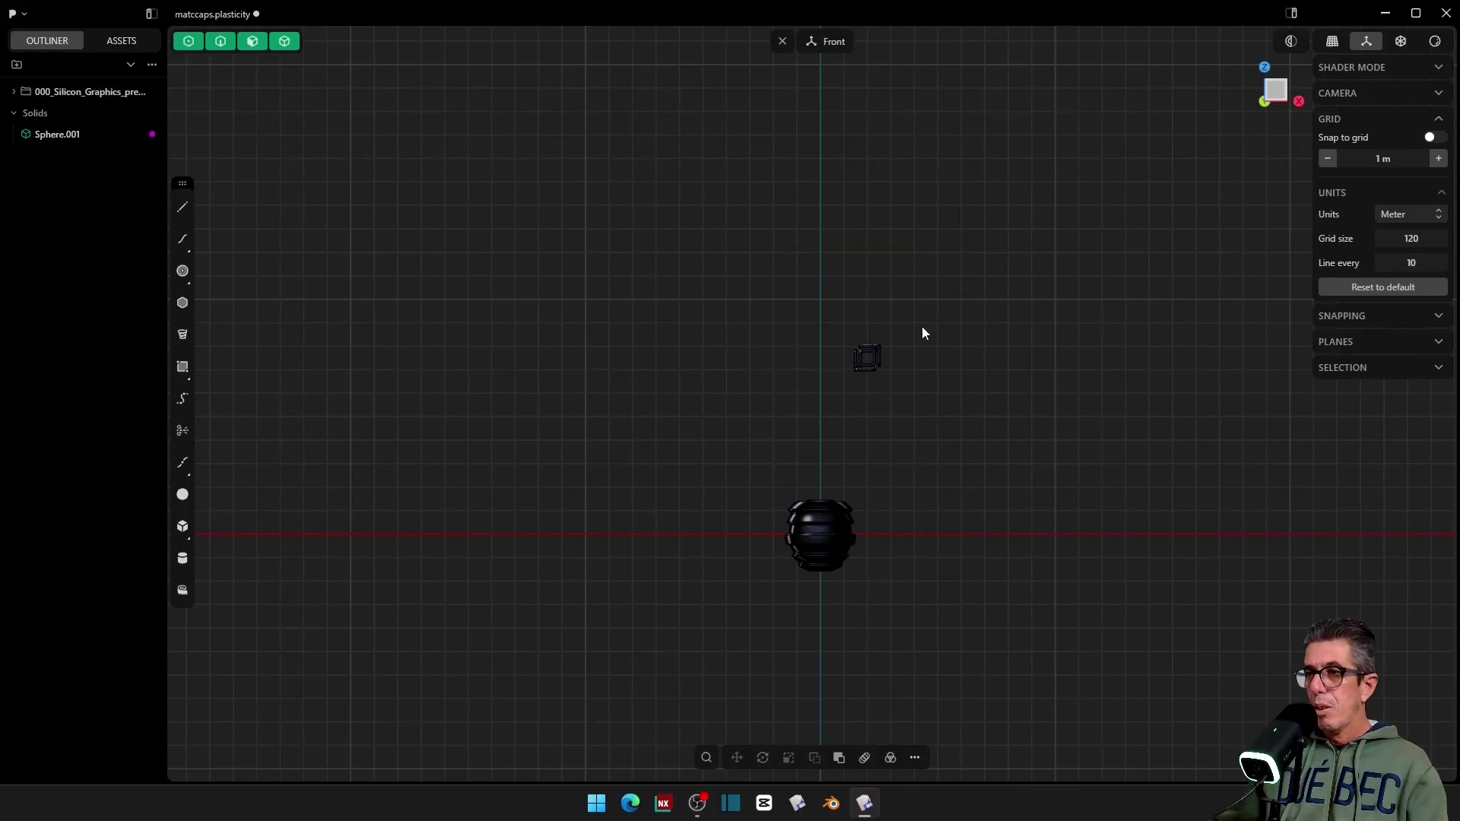
Step: Move the frame down about 7.35 m, and shift it about 1.84 m in X and 2.02 m in Y beside the sphere
left_click(871, 348)
key("g")
left_click_drag(869, 312, 869, 487)
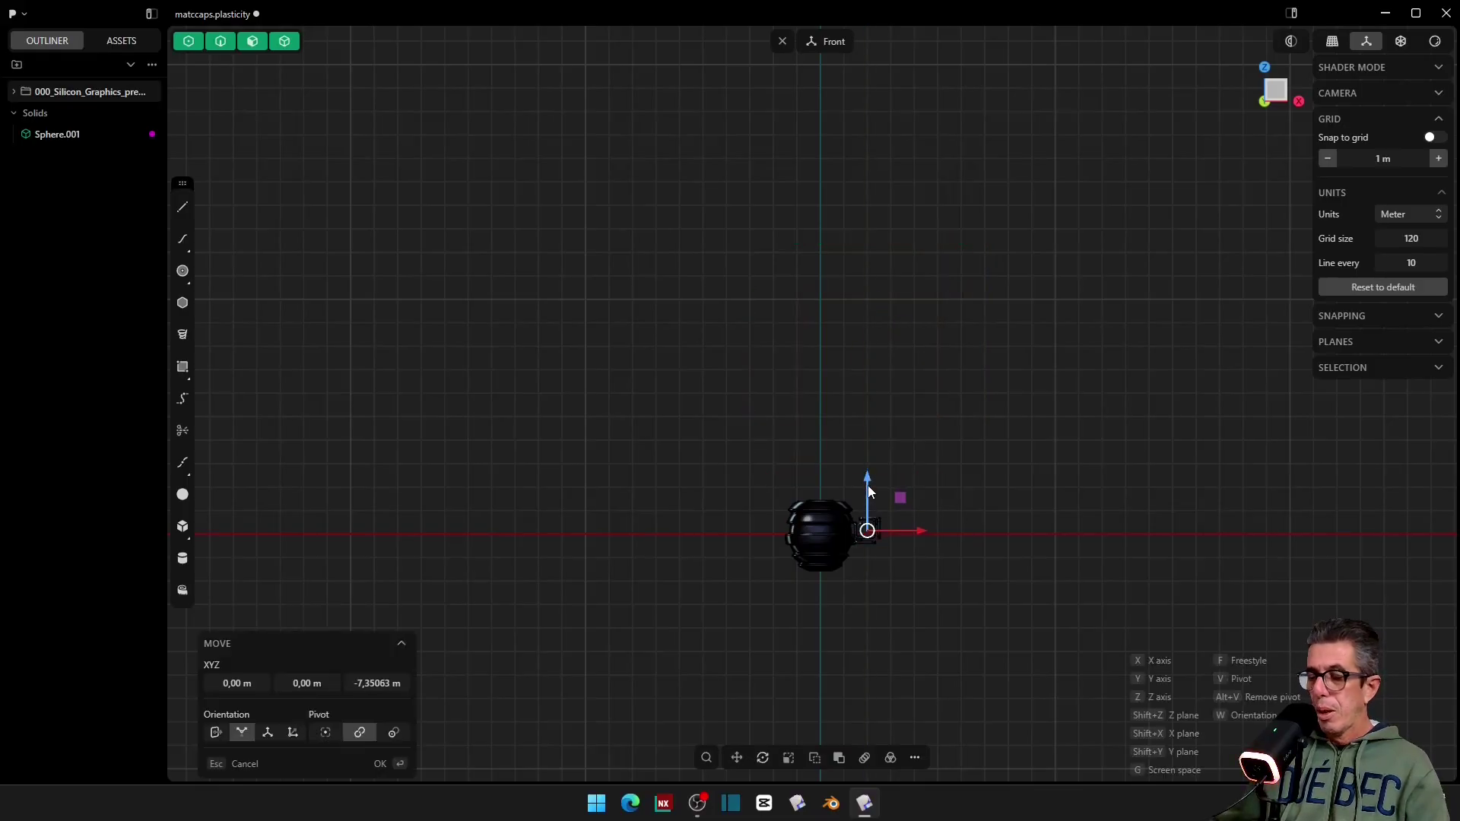
key("KP_7")
key("KP_7")
scroll(865, 510, "up", 5)
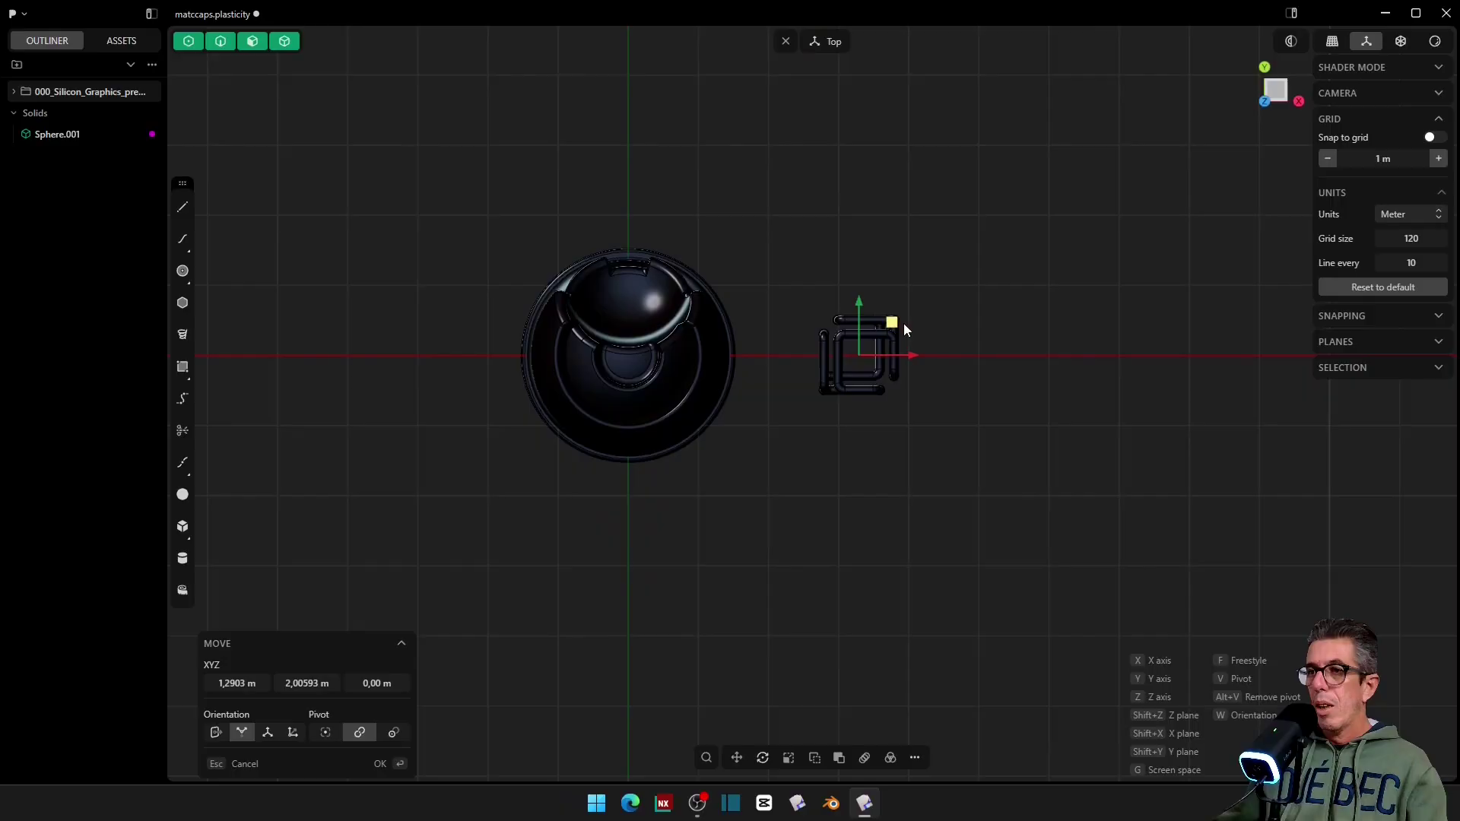
scroll(868, 475, "down", 4)
middle_click_drag(869, 475, 860, 492)
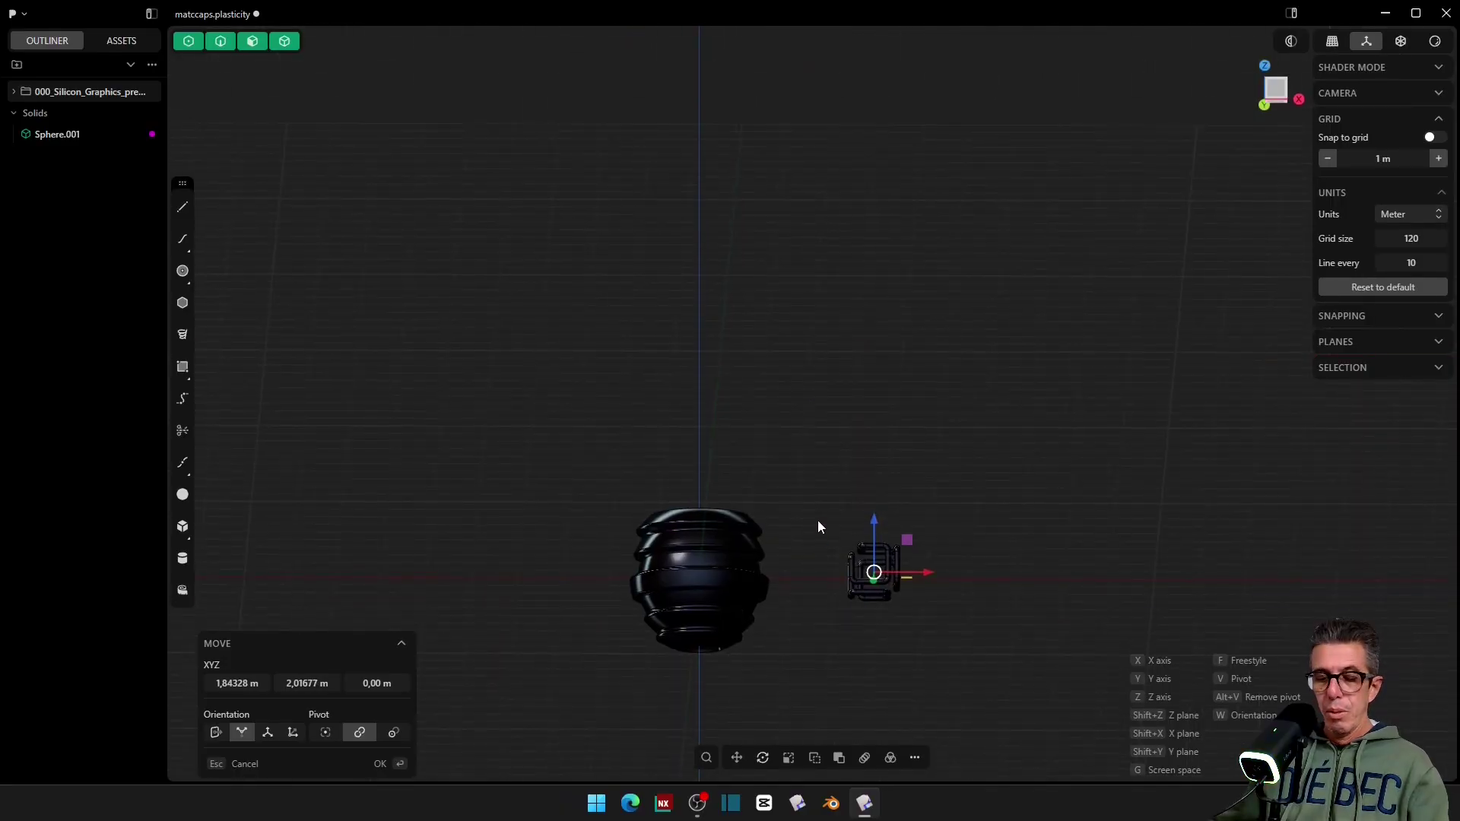
Step: Scale the frame up uniformly until it is close to the sphere's size
key("s")
left_click_drag(888, 566, 904, 560)
left_click(389, 764)
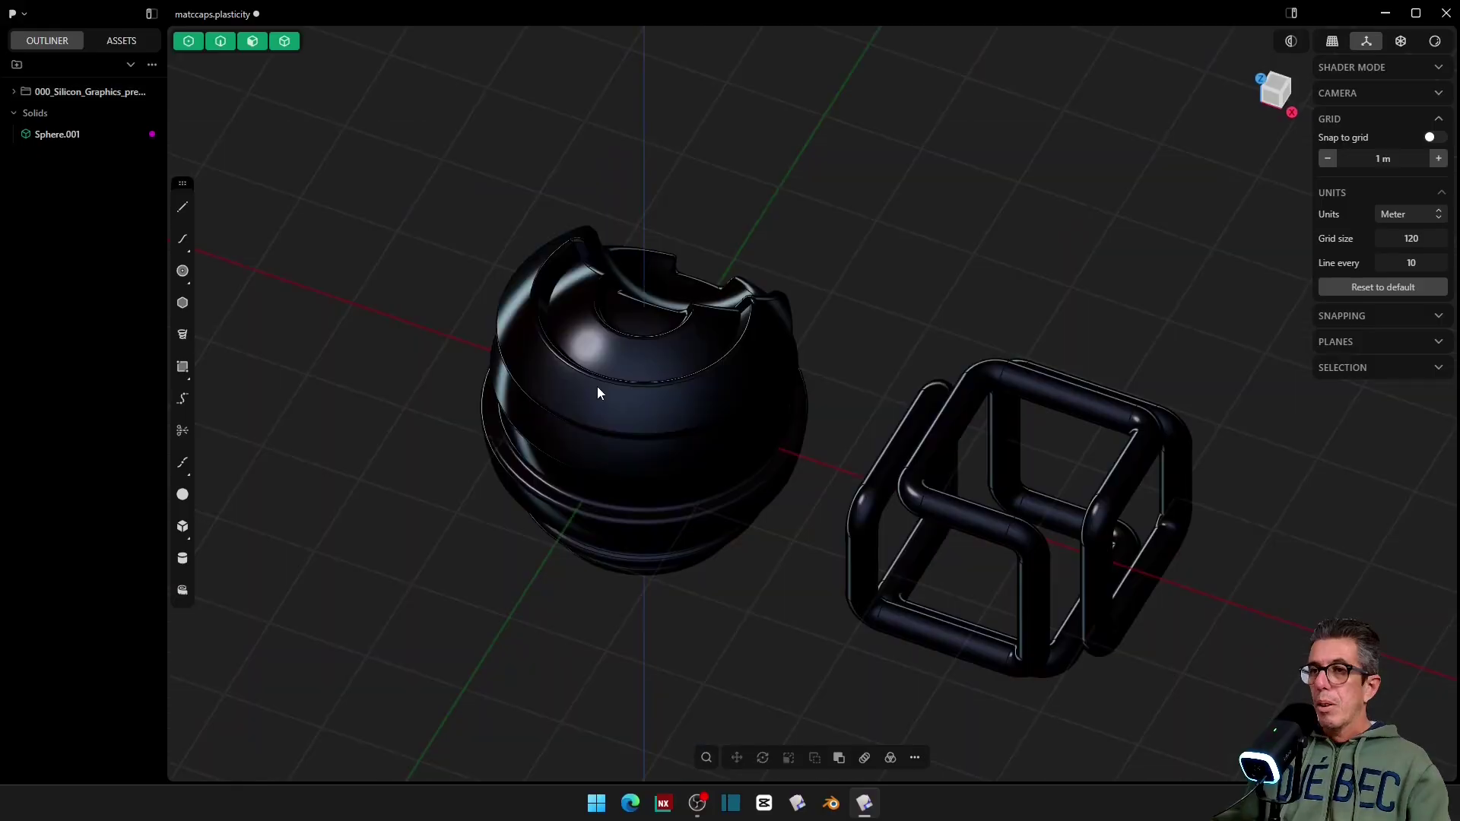
Step: Preview the frame and sphere in render mode, inspect their used materials in the assets, and return to standard shading
middle_click_drag(597, 388, 595, 391)
middle_click_drag(718, 268, 715, 280)
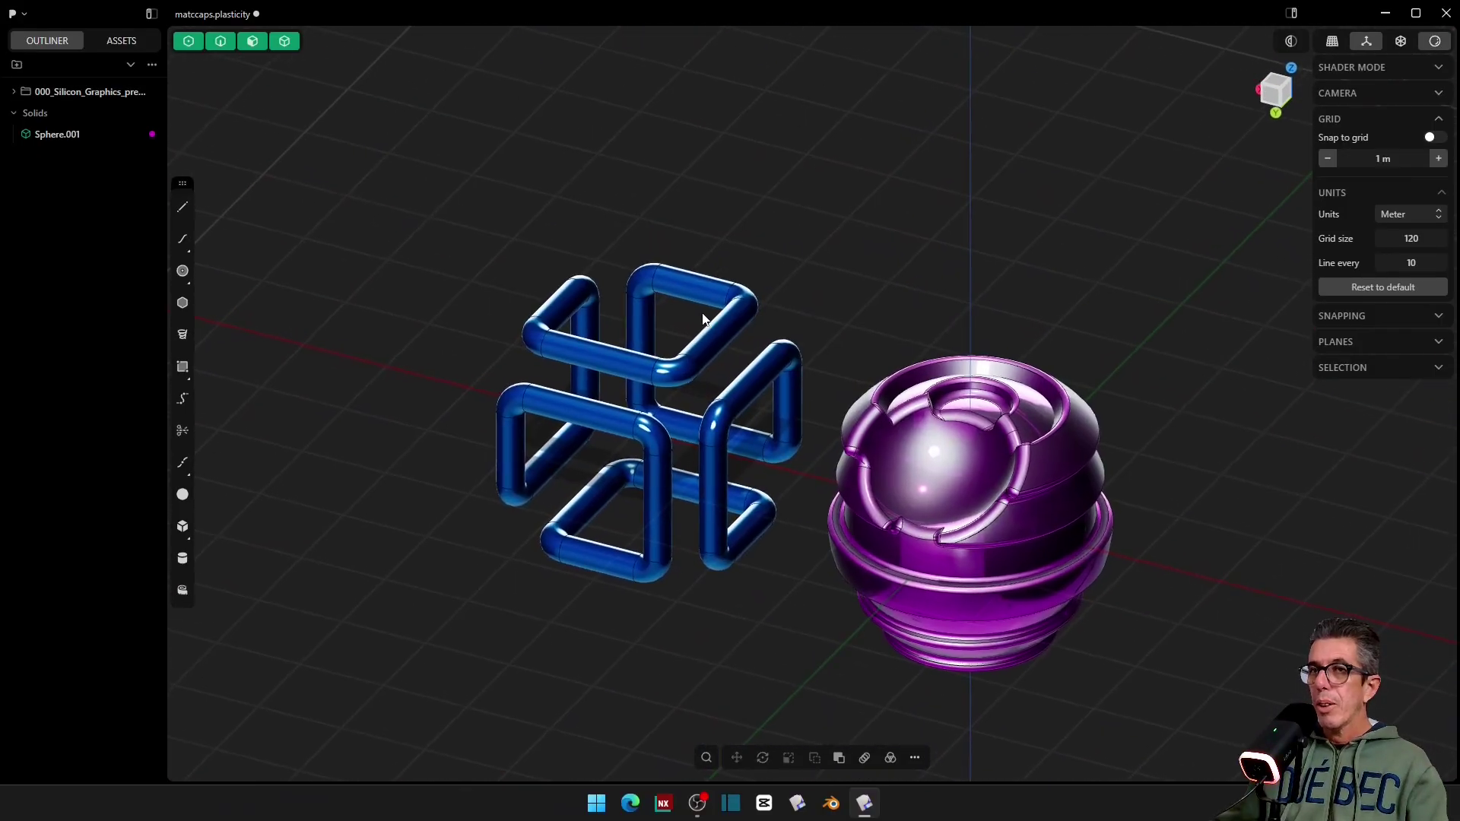
left_click(126, 40)
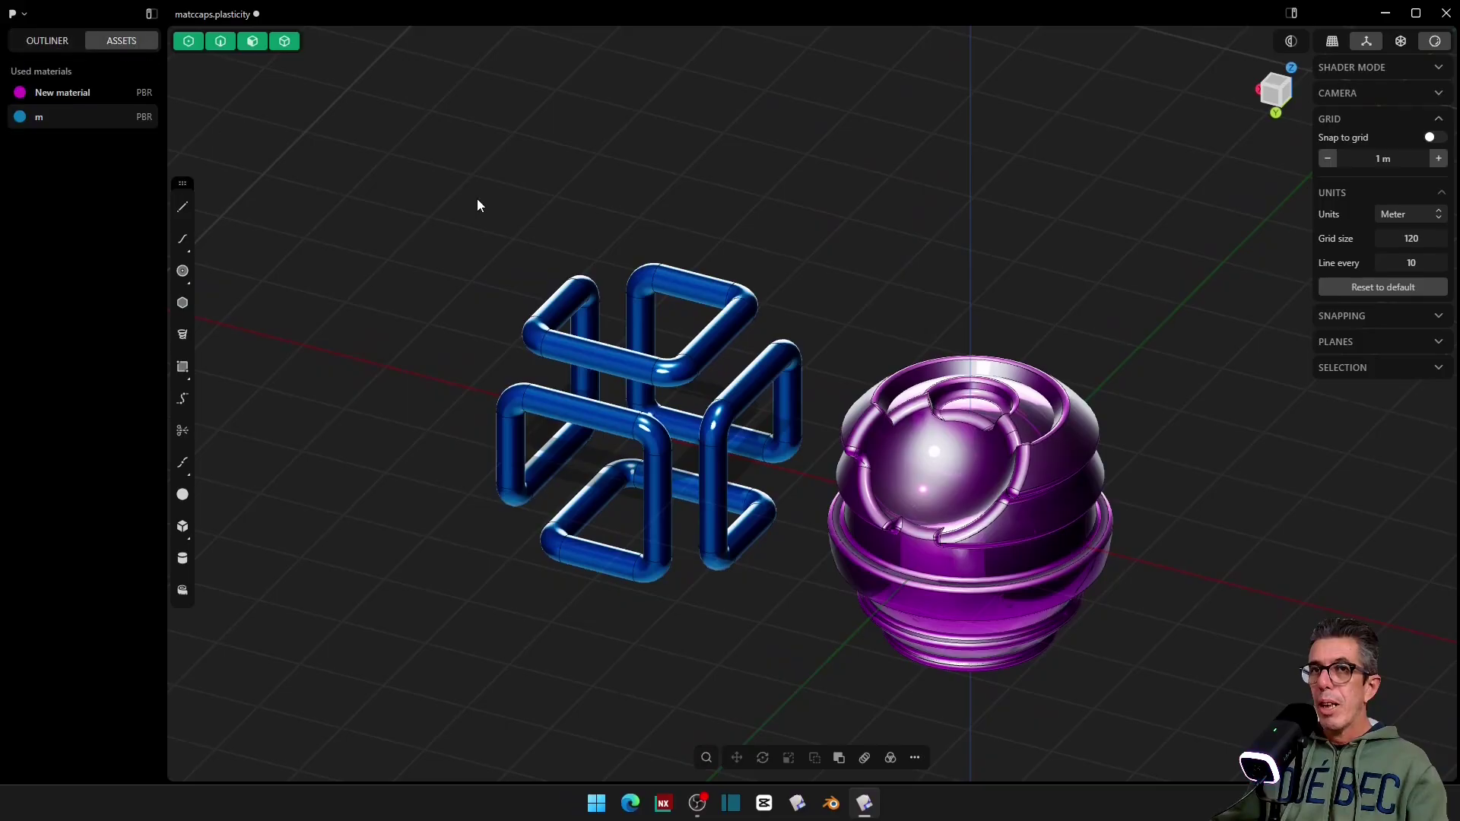
left_click(60, 122)
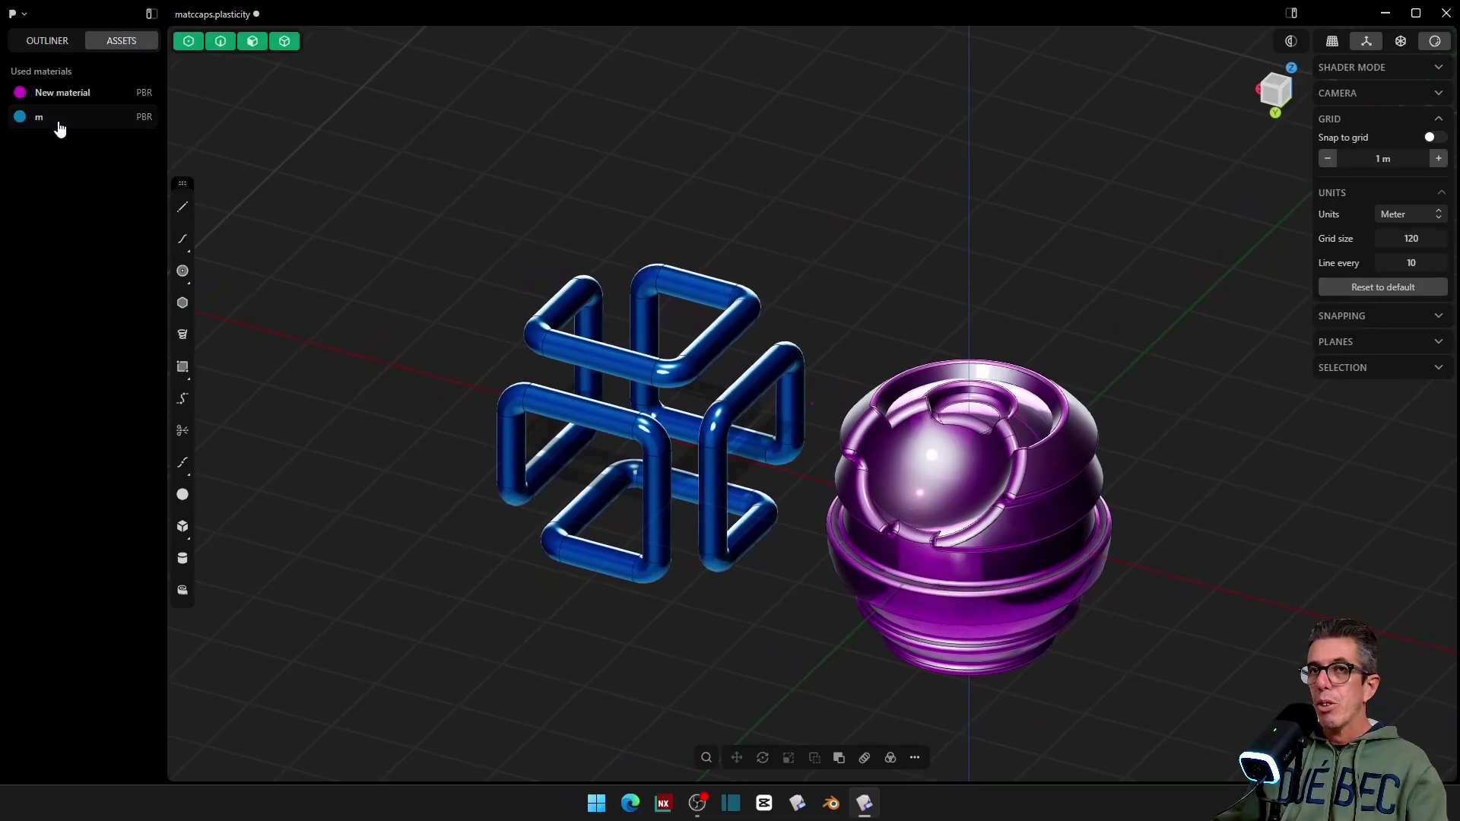
left_click(1433, 42)
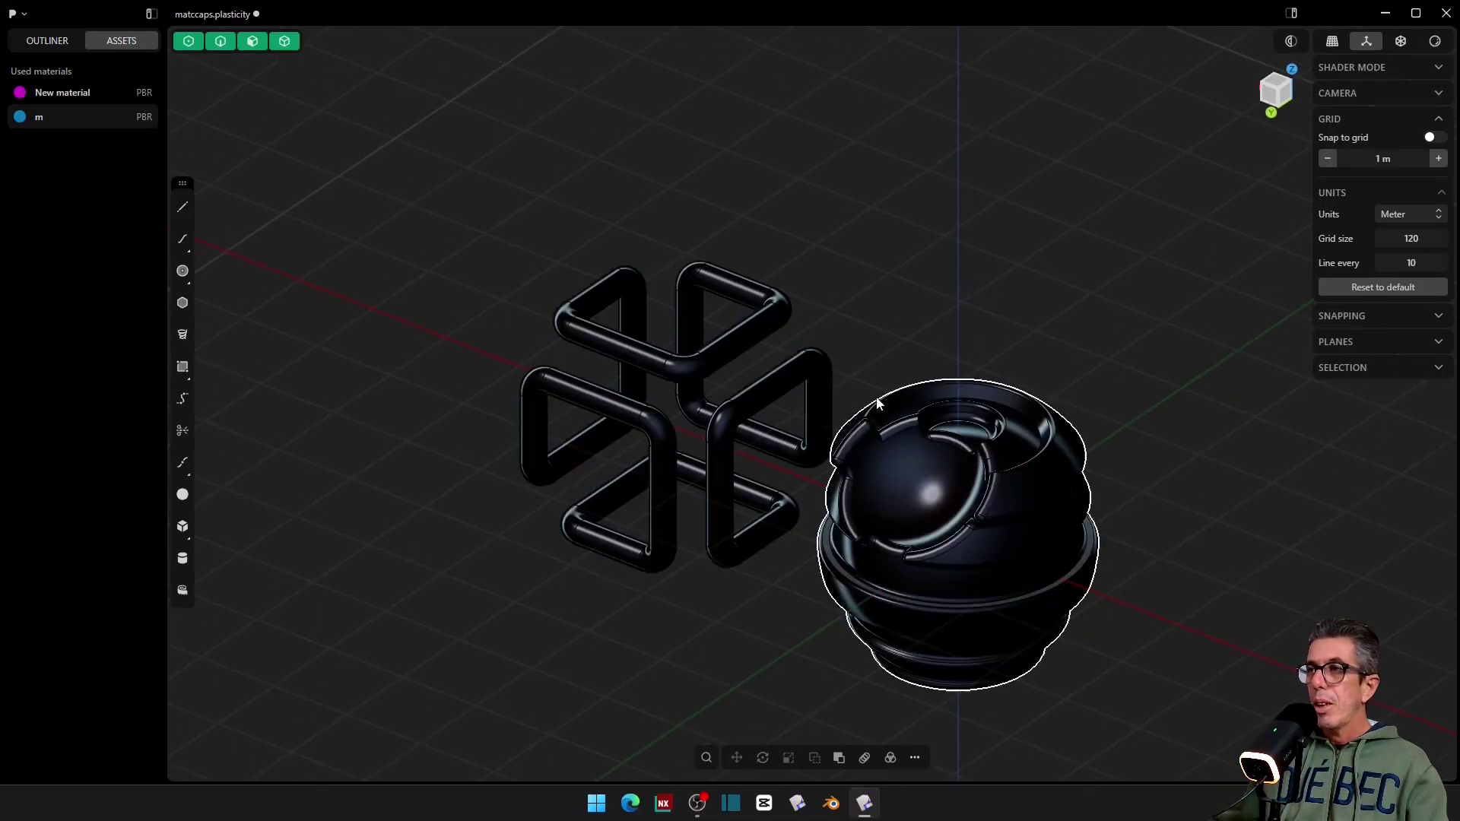
Step: Compare the scene in several shader modes, including the striped pattern and the material-color display
left_click(1351, 67)
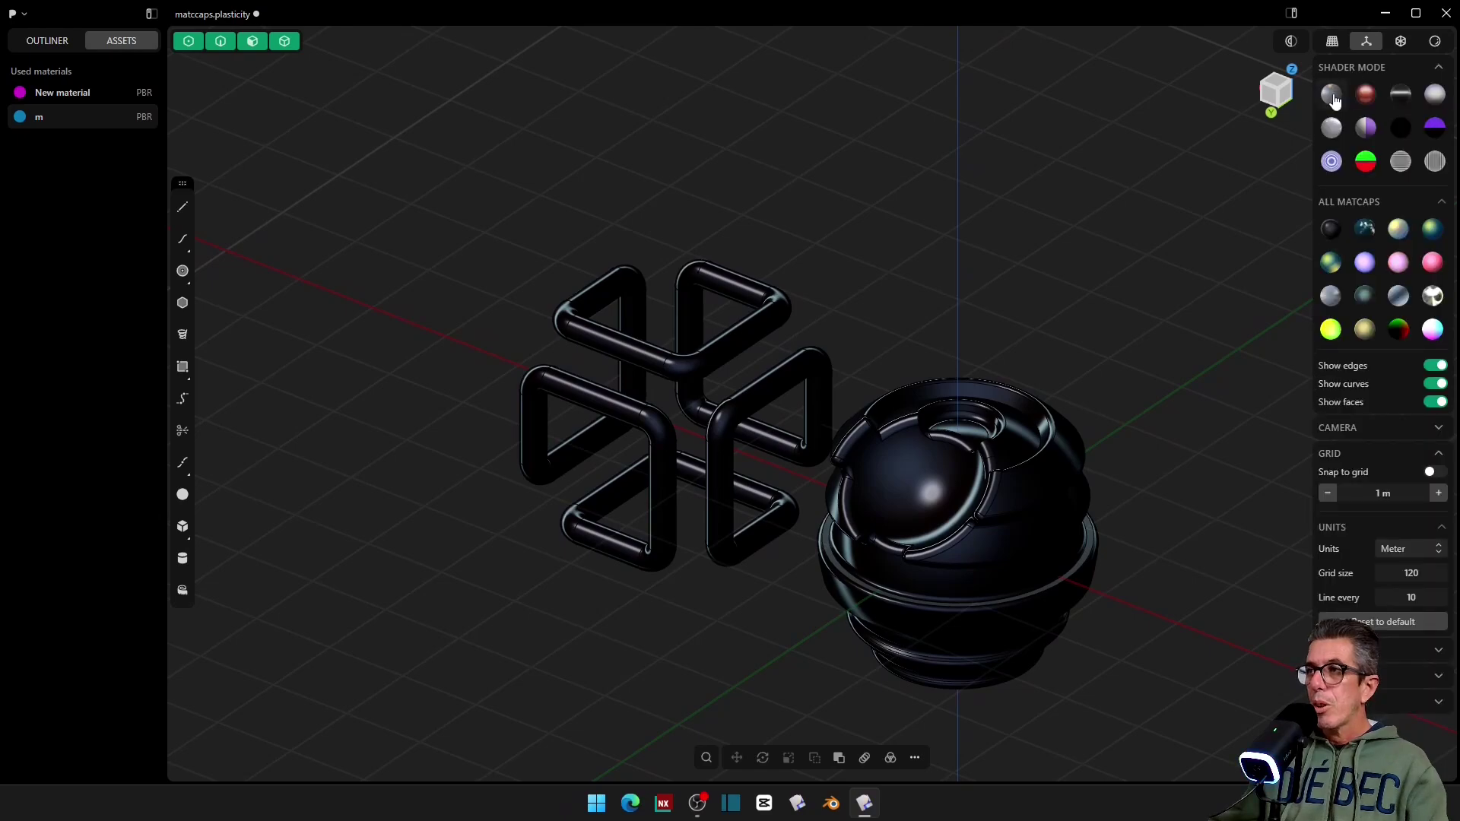
left_click(1331, 93)
left_click(1331, 127)
left_click(1331, 161)
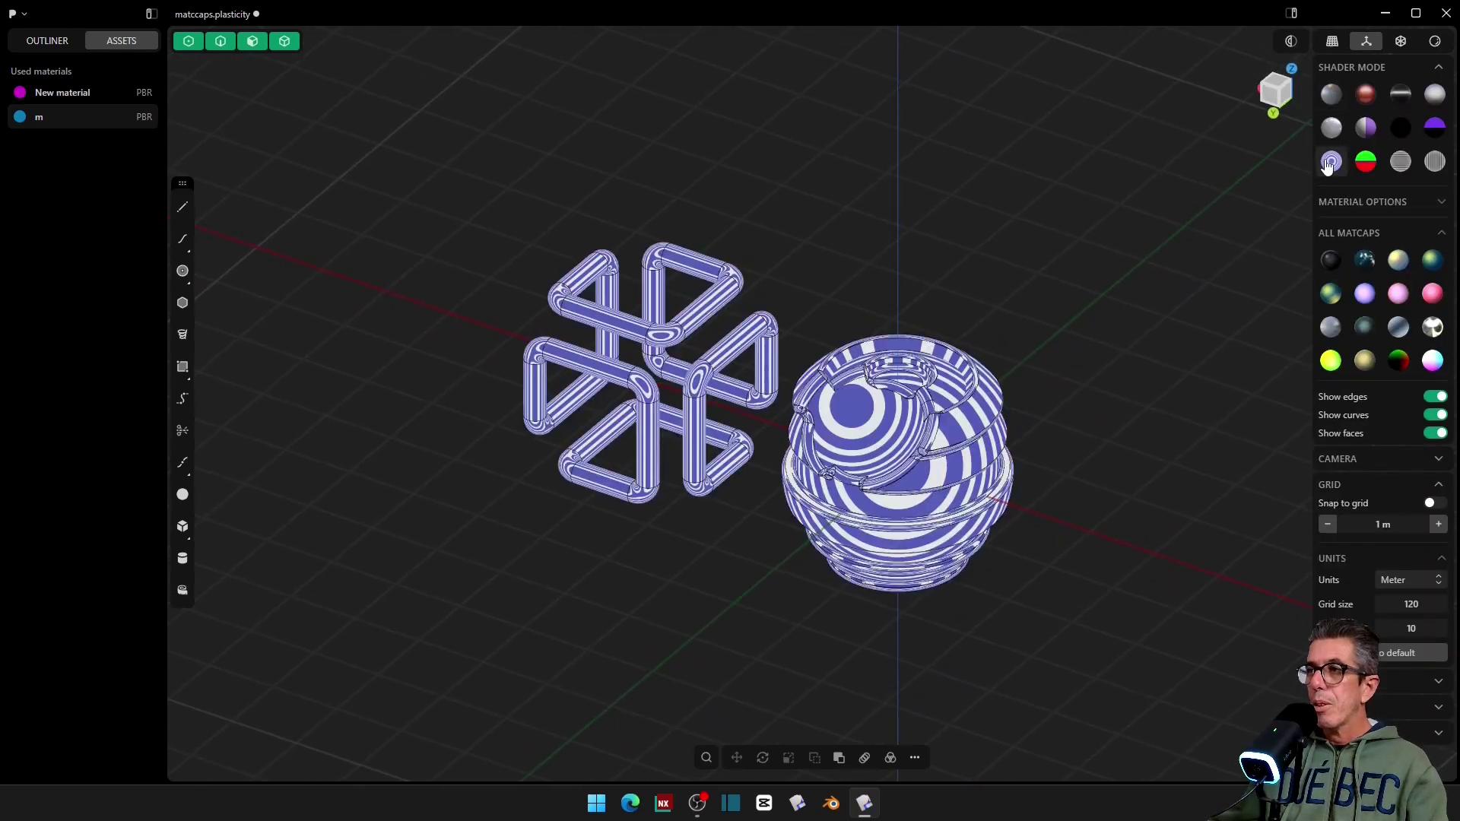
left_click(1366, 127)
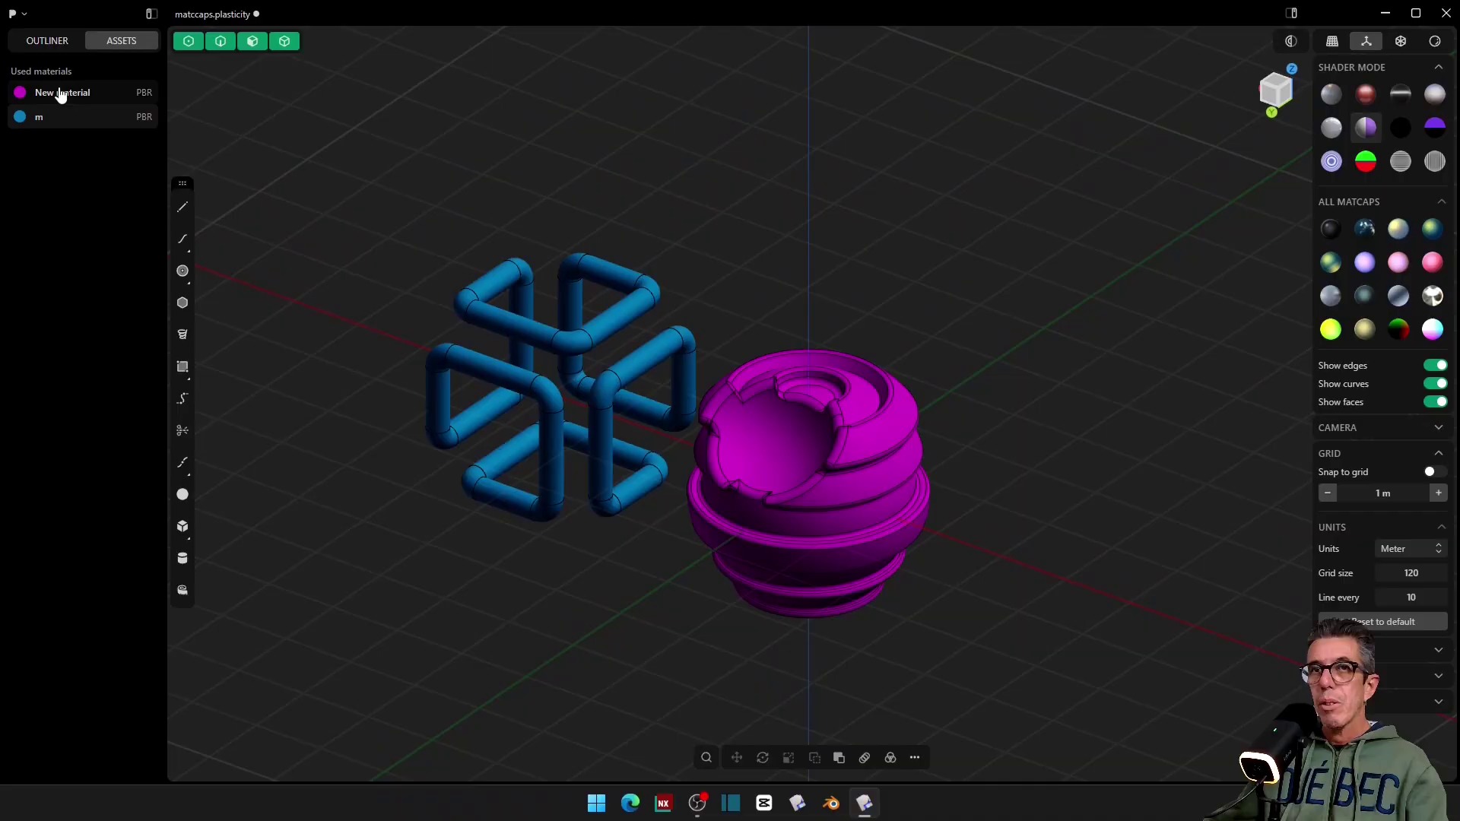
Step: Return to the outliner and display both solids with the red shader mode
left_click(48, 41)
left_click(1338, 93)
left_click(1366, 93)
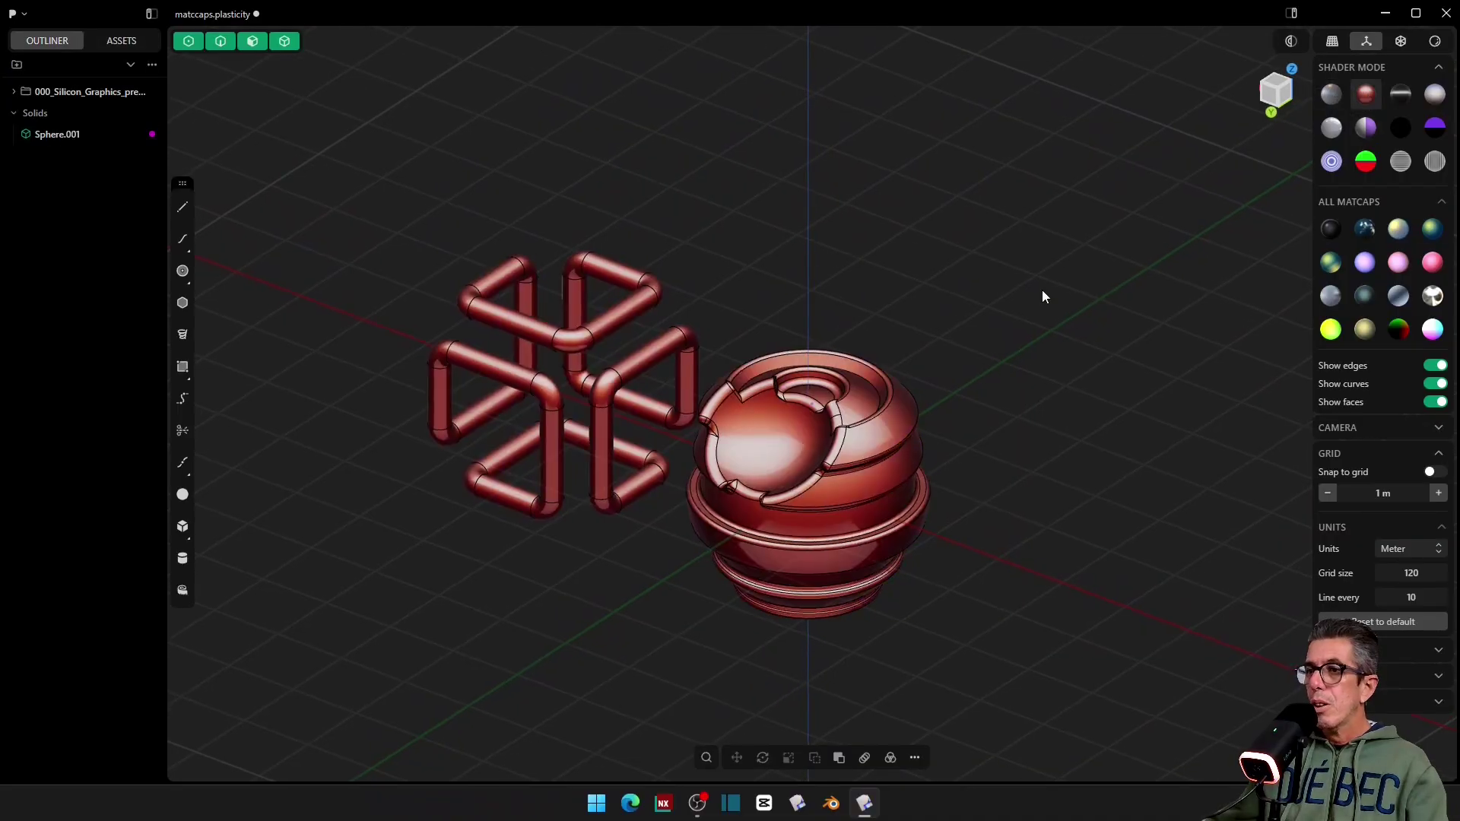
Step: Delete the tube frame and the sphere from the scene
left_click(23, 14)
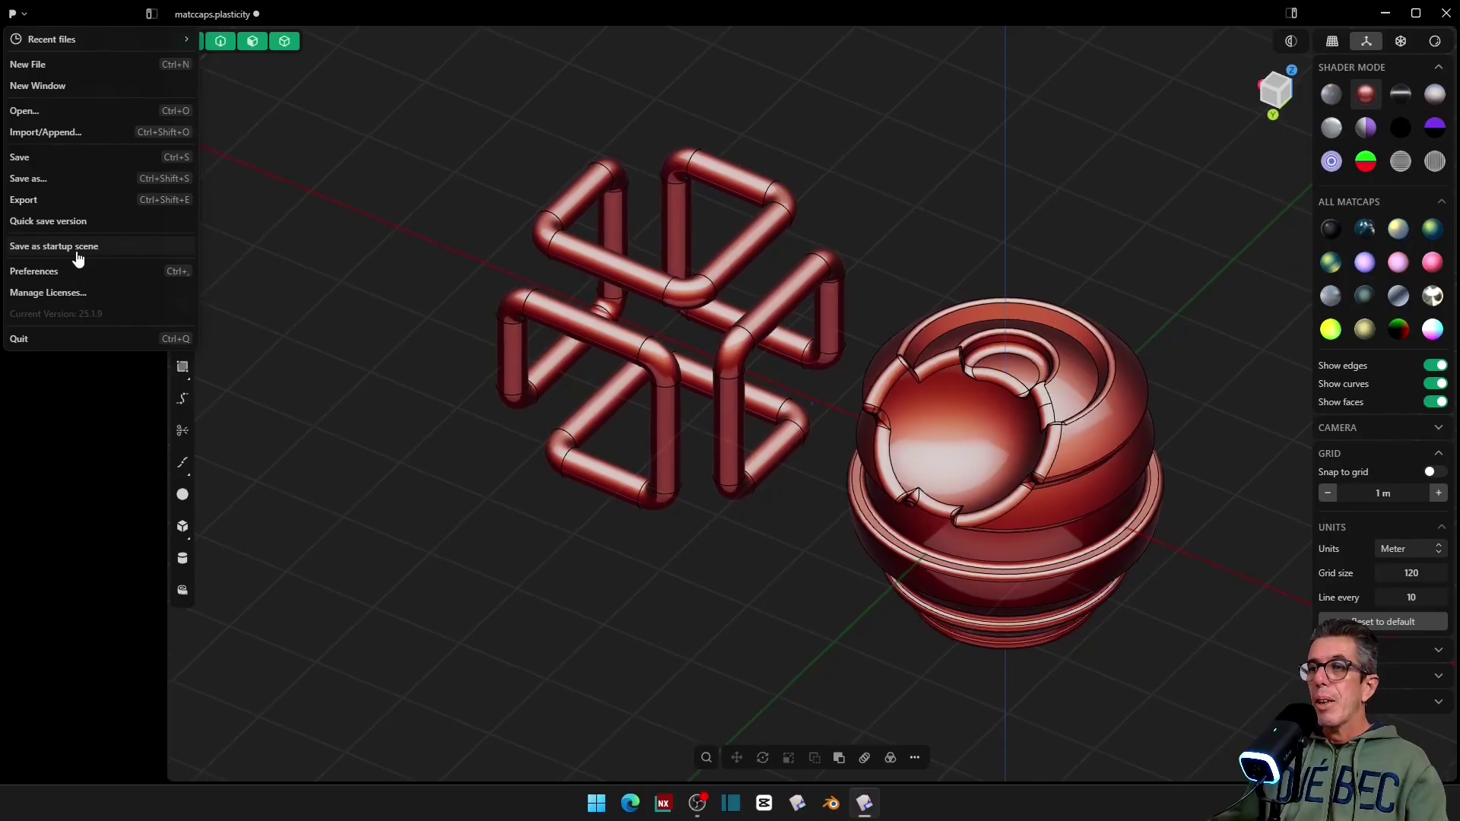
left_click(655, 316)
key("Delete")
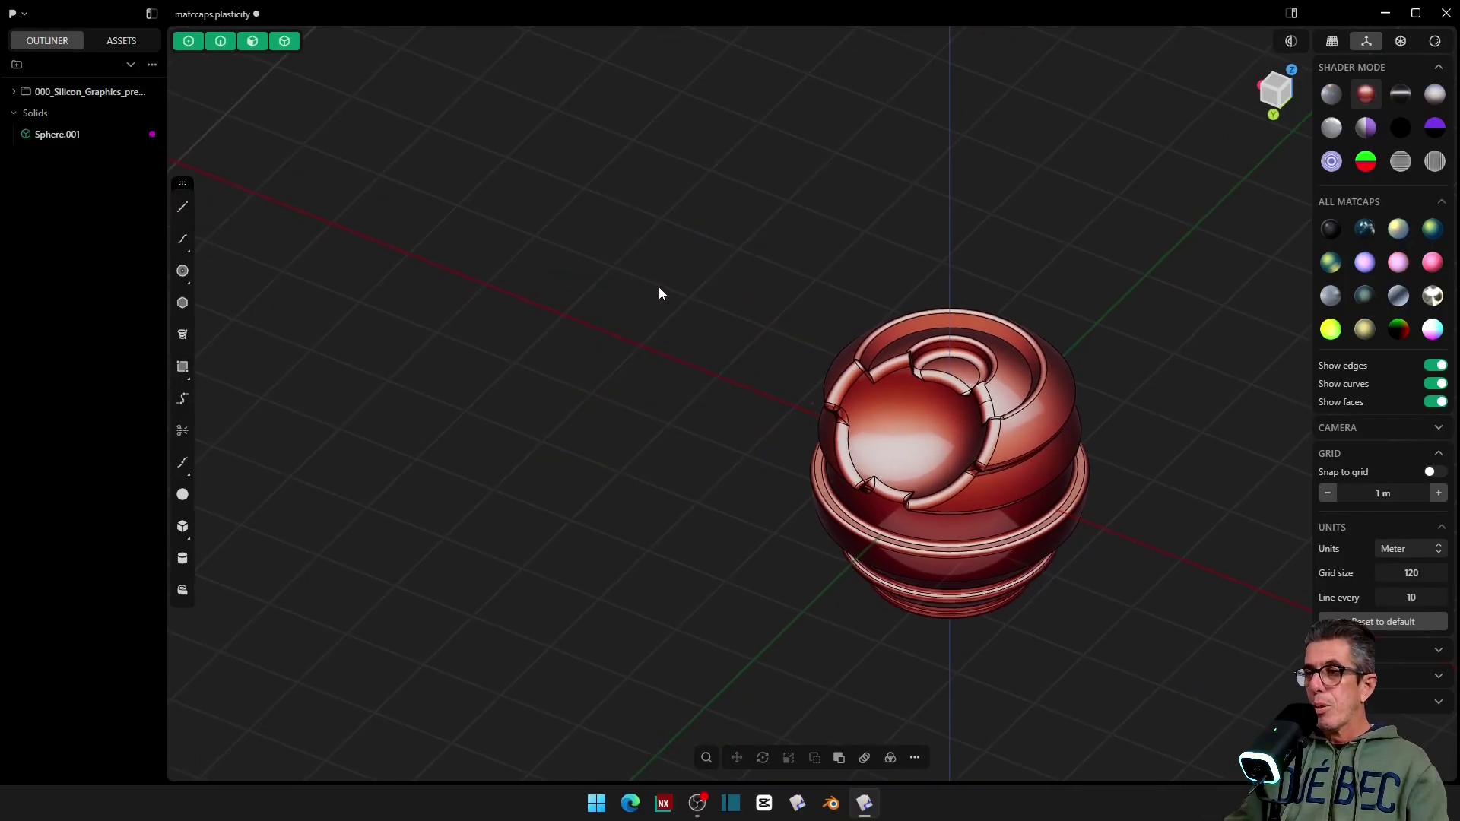
left_click(801, 372)
key("Delete")
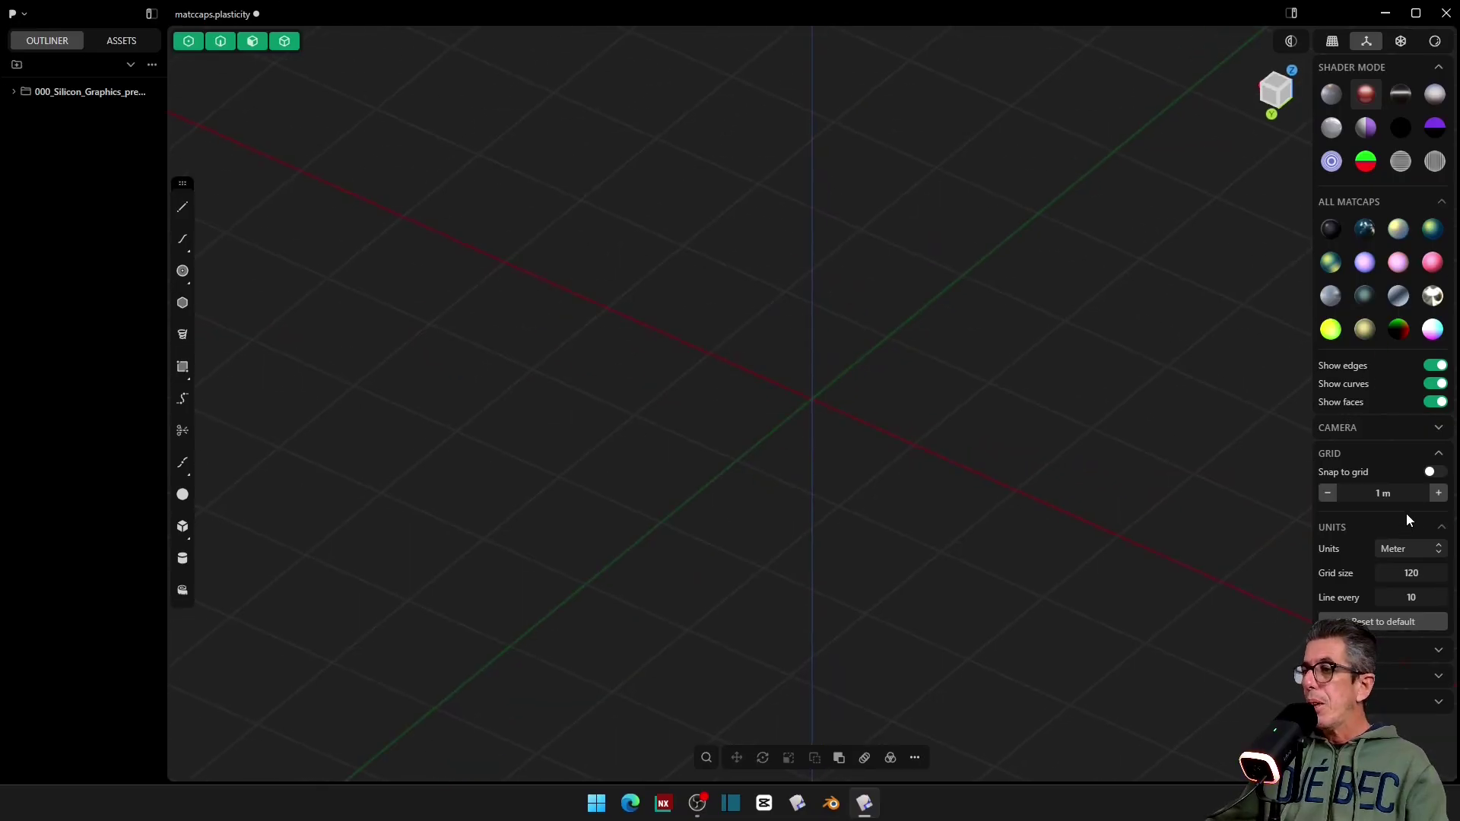
Step: Open the preferences and review the Navigation, Performance and Appearance settings
left_click(12, 12)
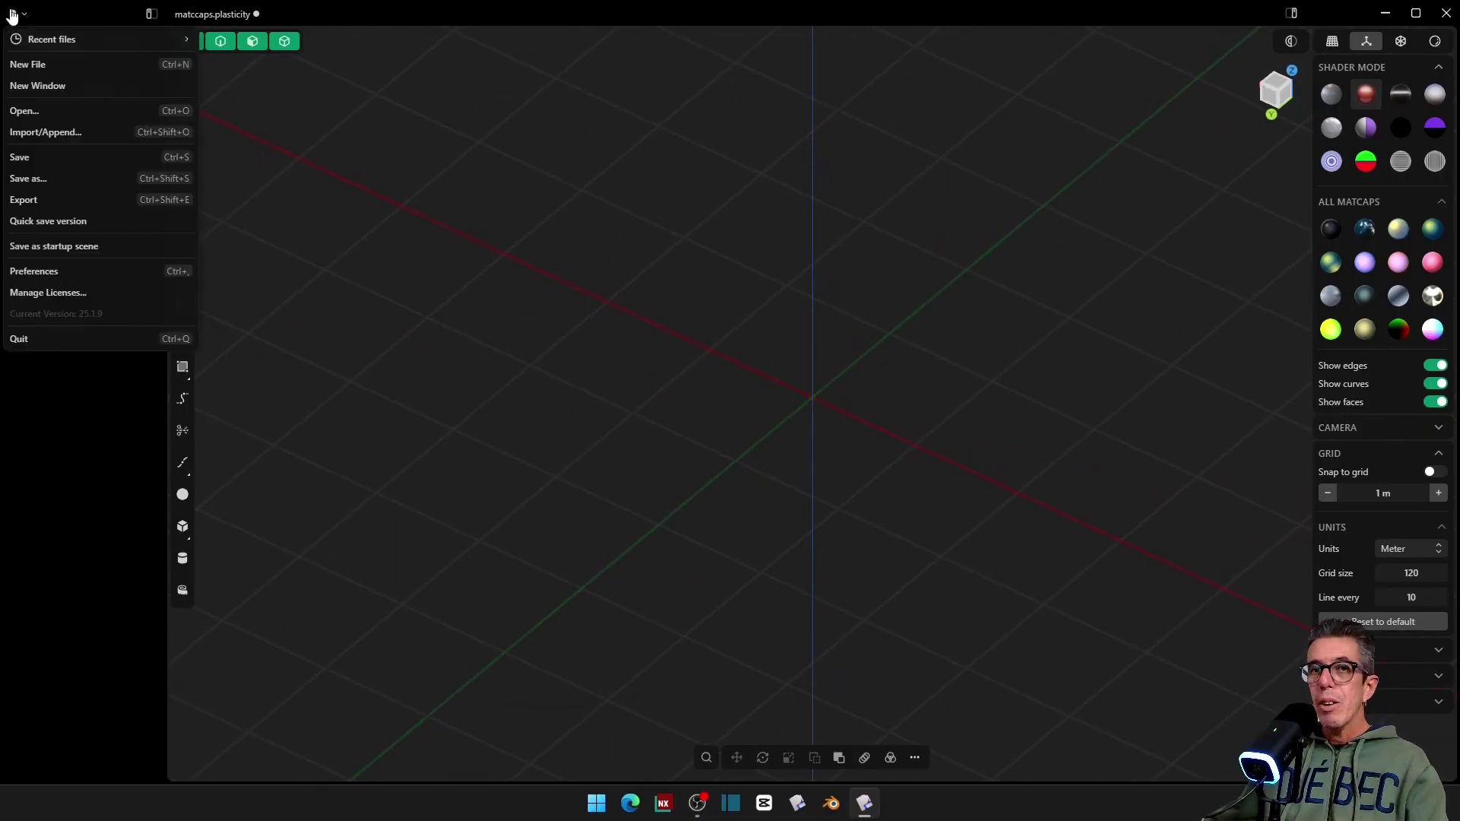
left_click(48, 278)
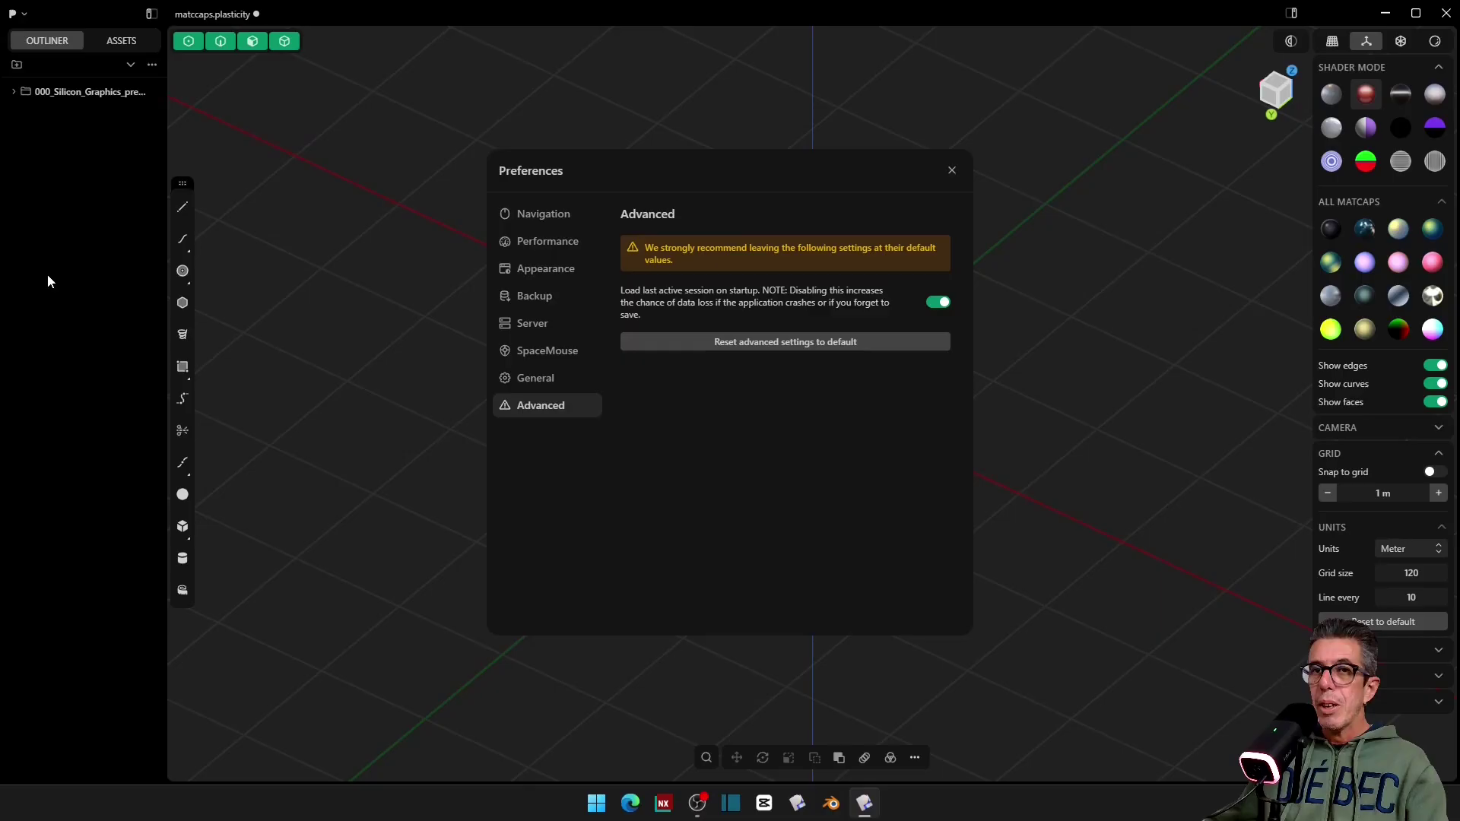
left_click(538, 216)
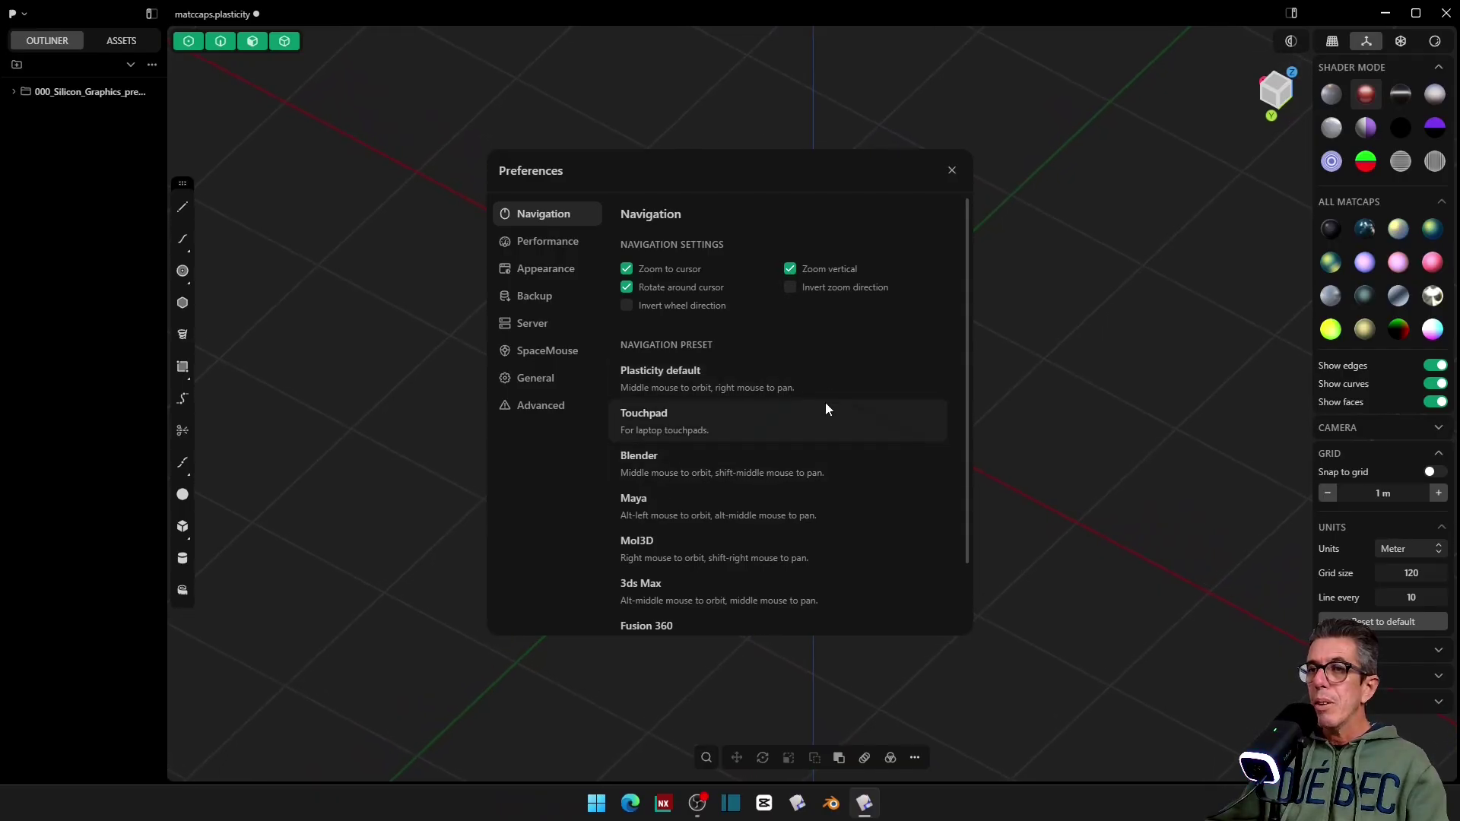
left_click(525, 240)
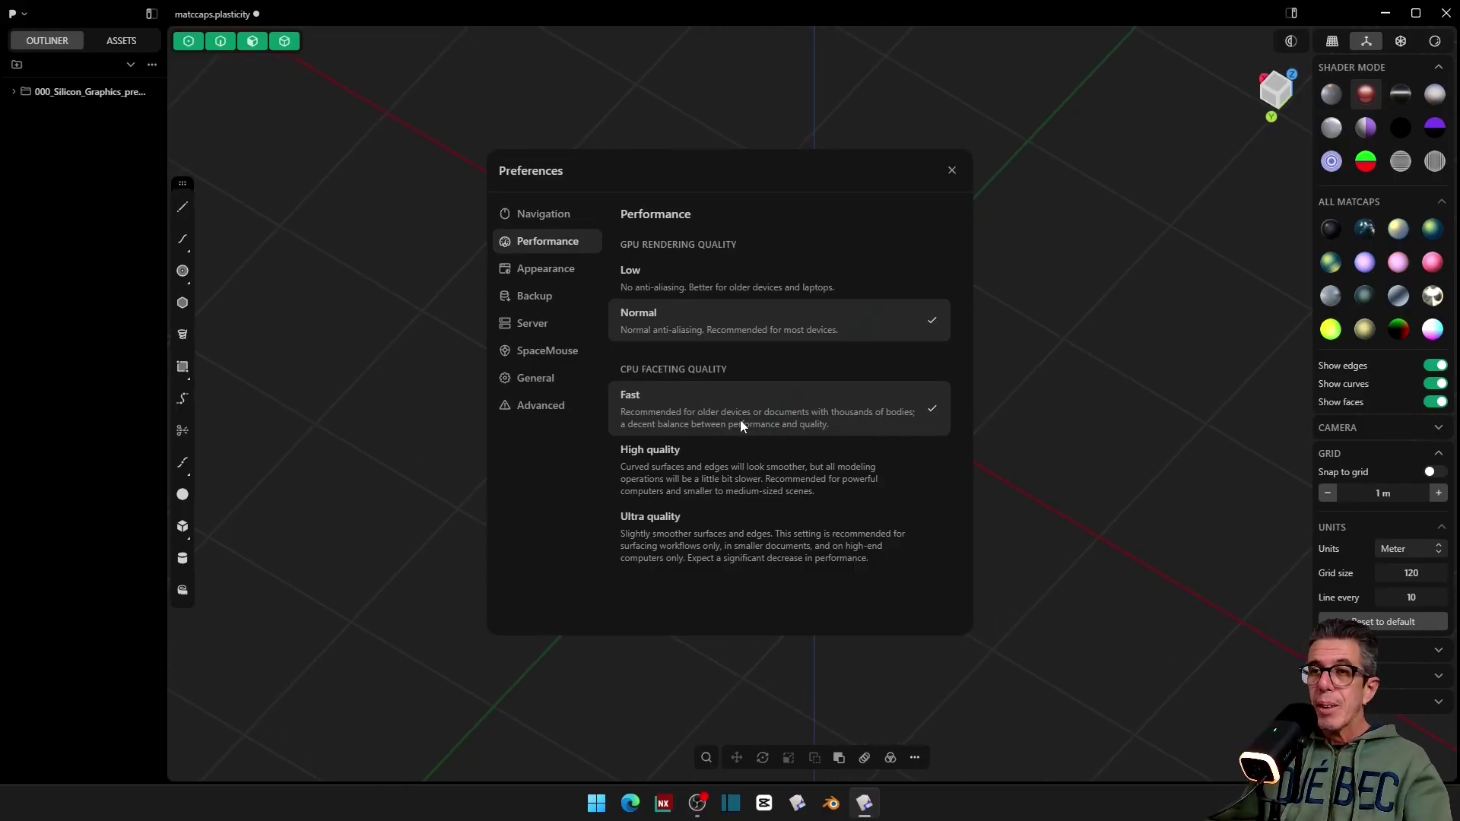
left_click(548, 271)
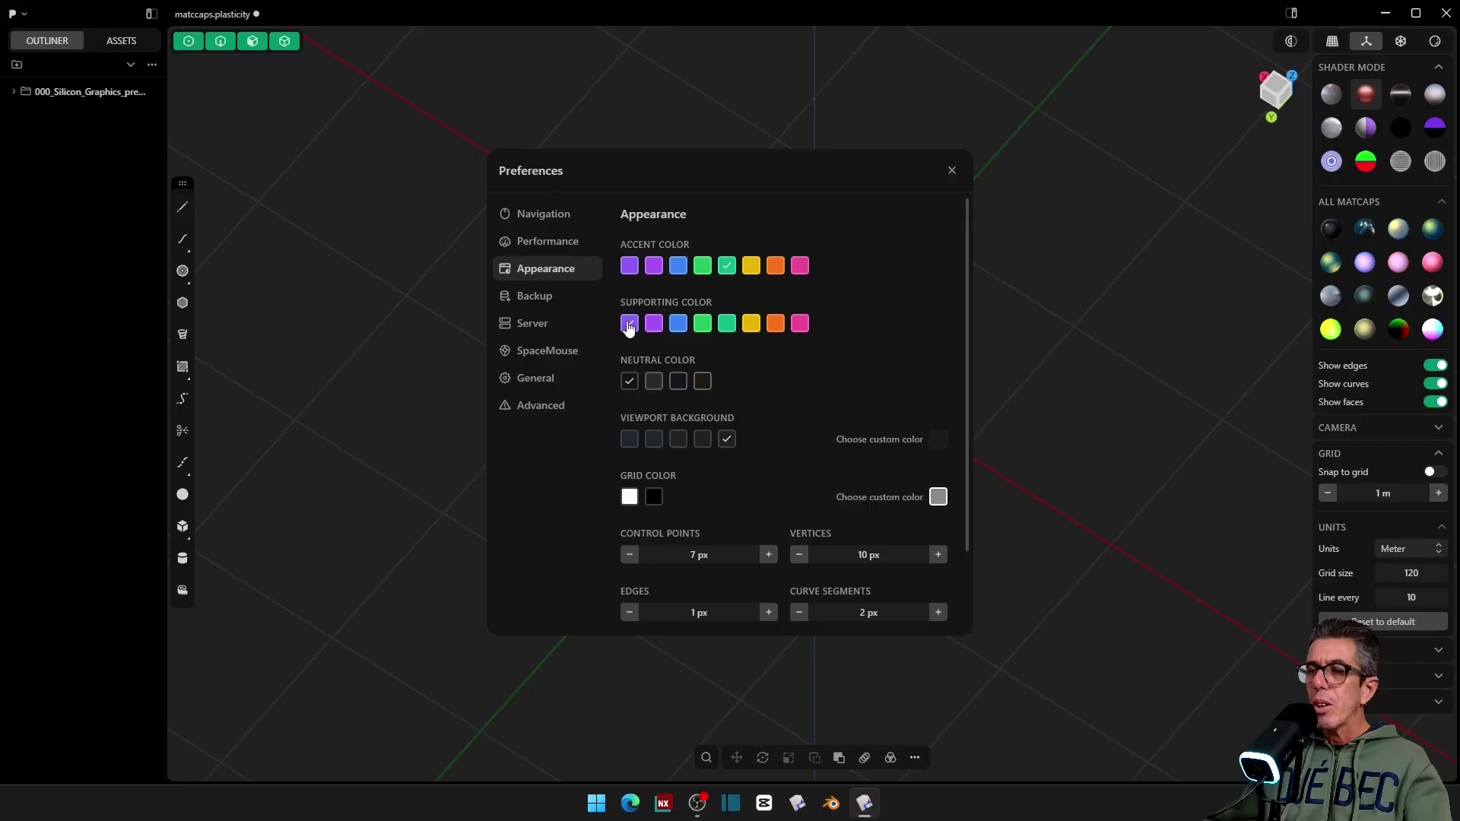
Step: Try other neutral colors and a dark blue viewport background, and restore the black neutral color and dark gray background
left_click(654, 382)
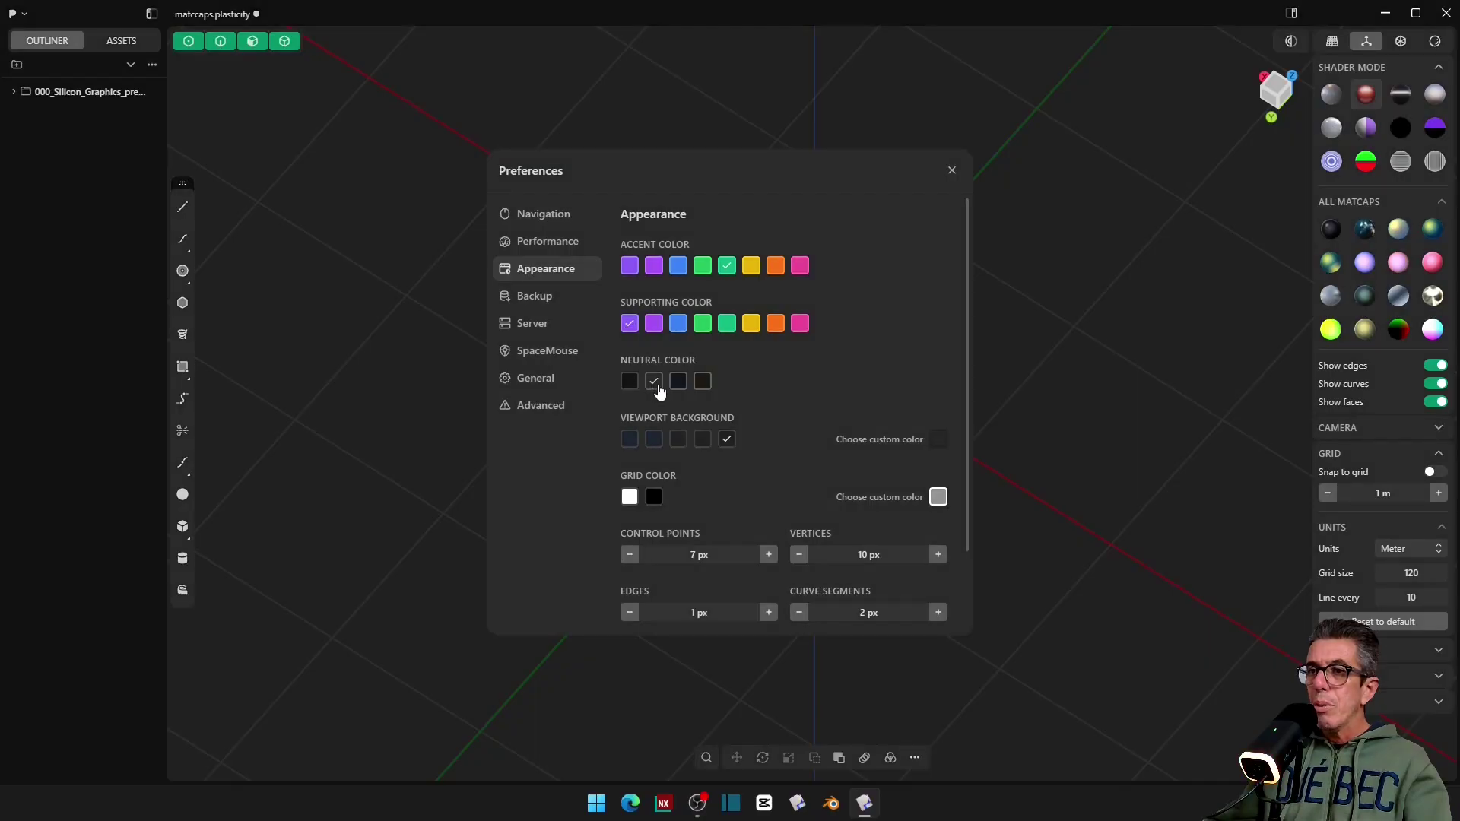
left_click(702, 381)
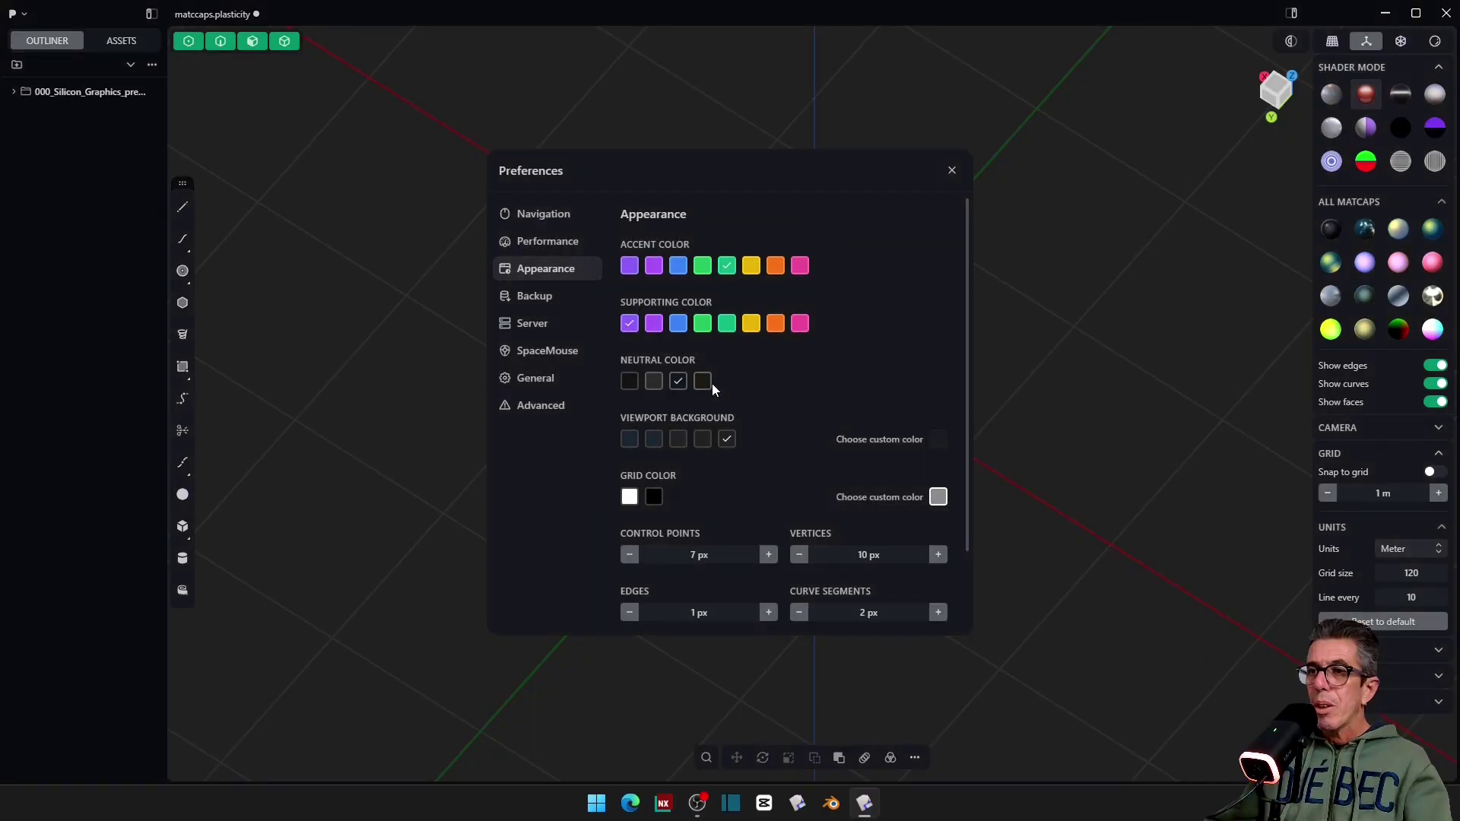
left_click(654, 381)
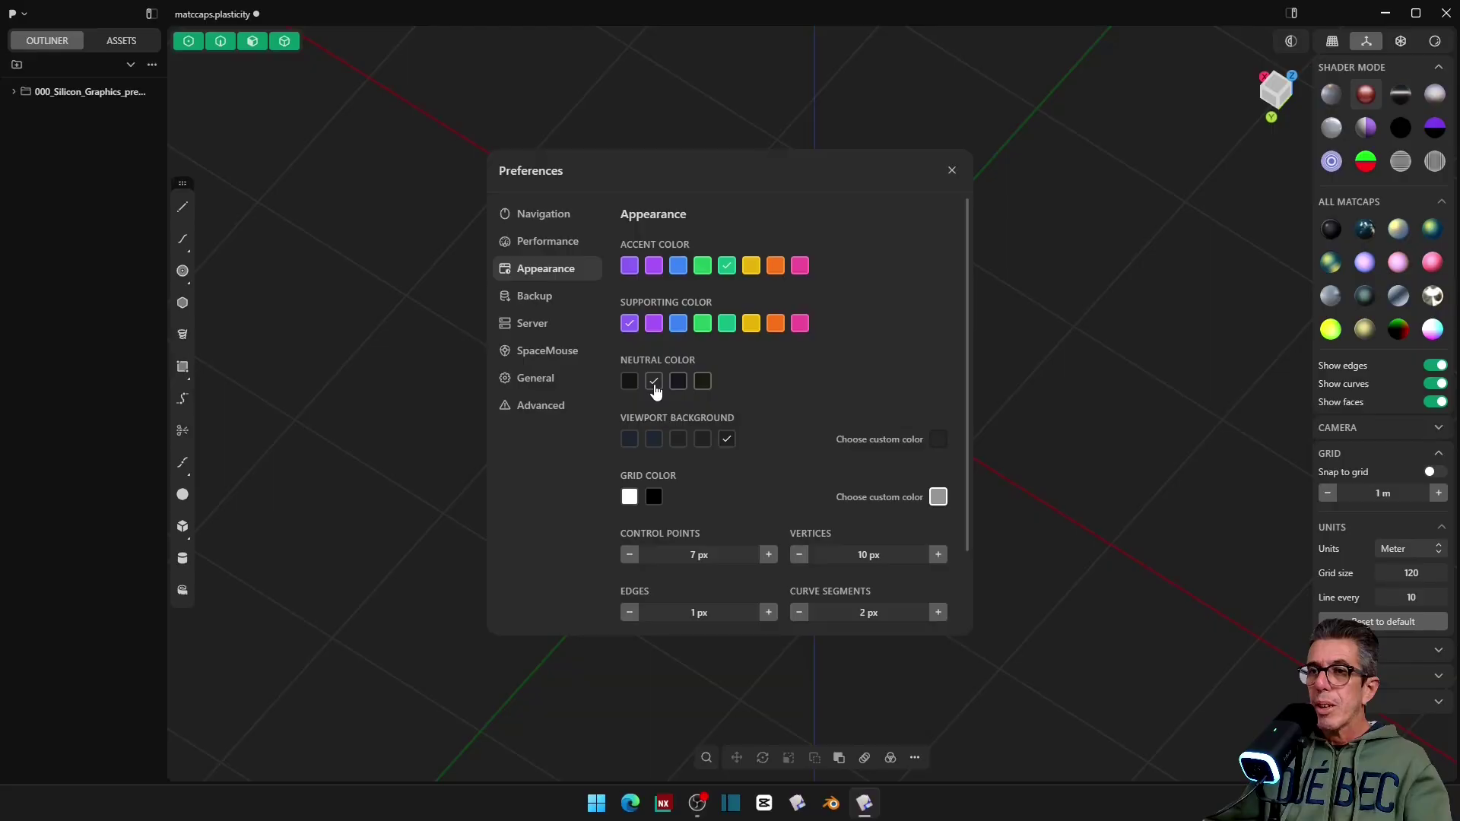
left_click(630, 382)
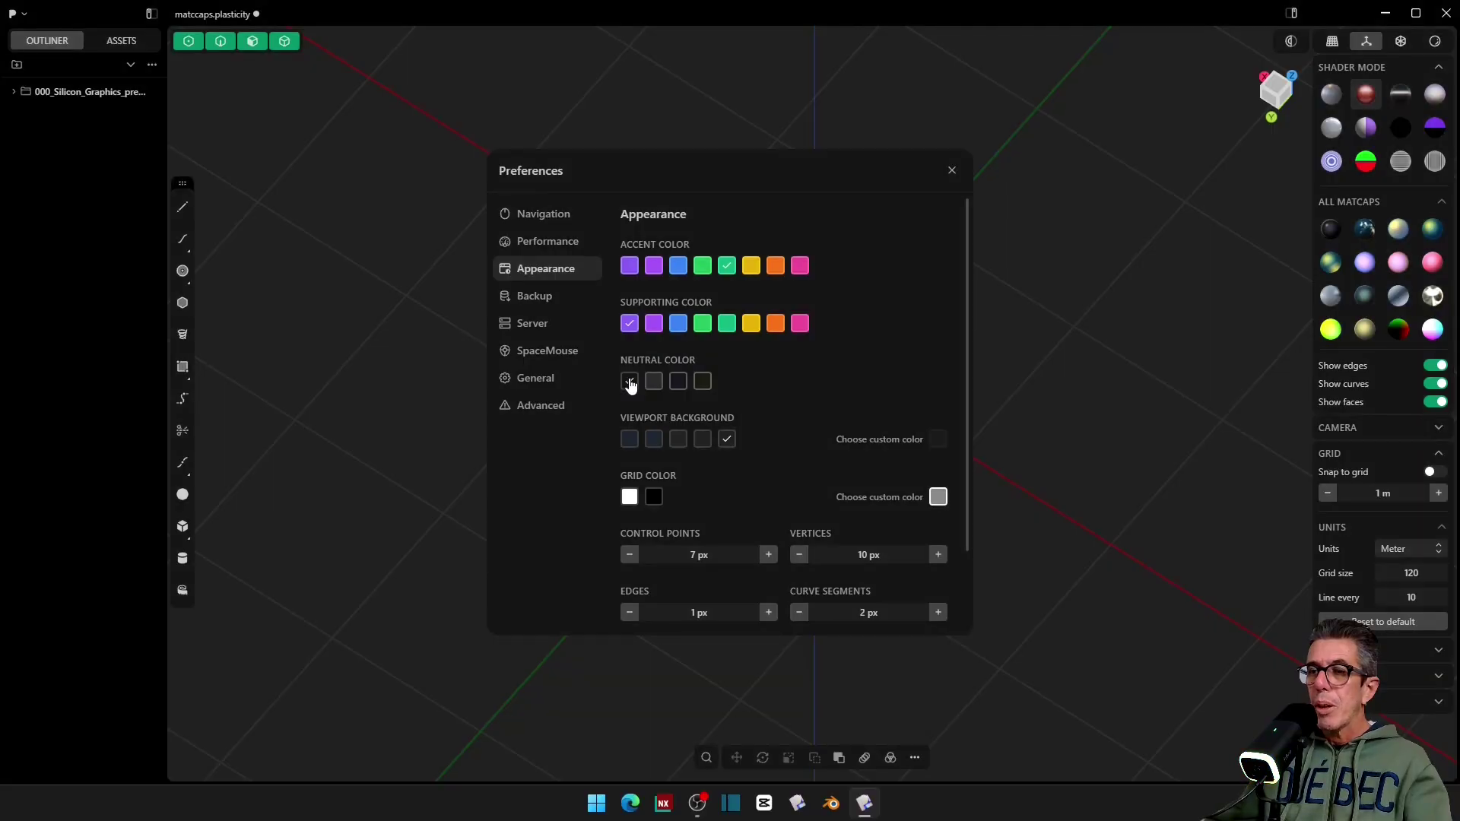
left_click(628, 440)
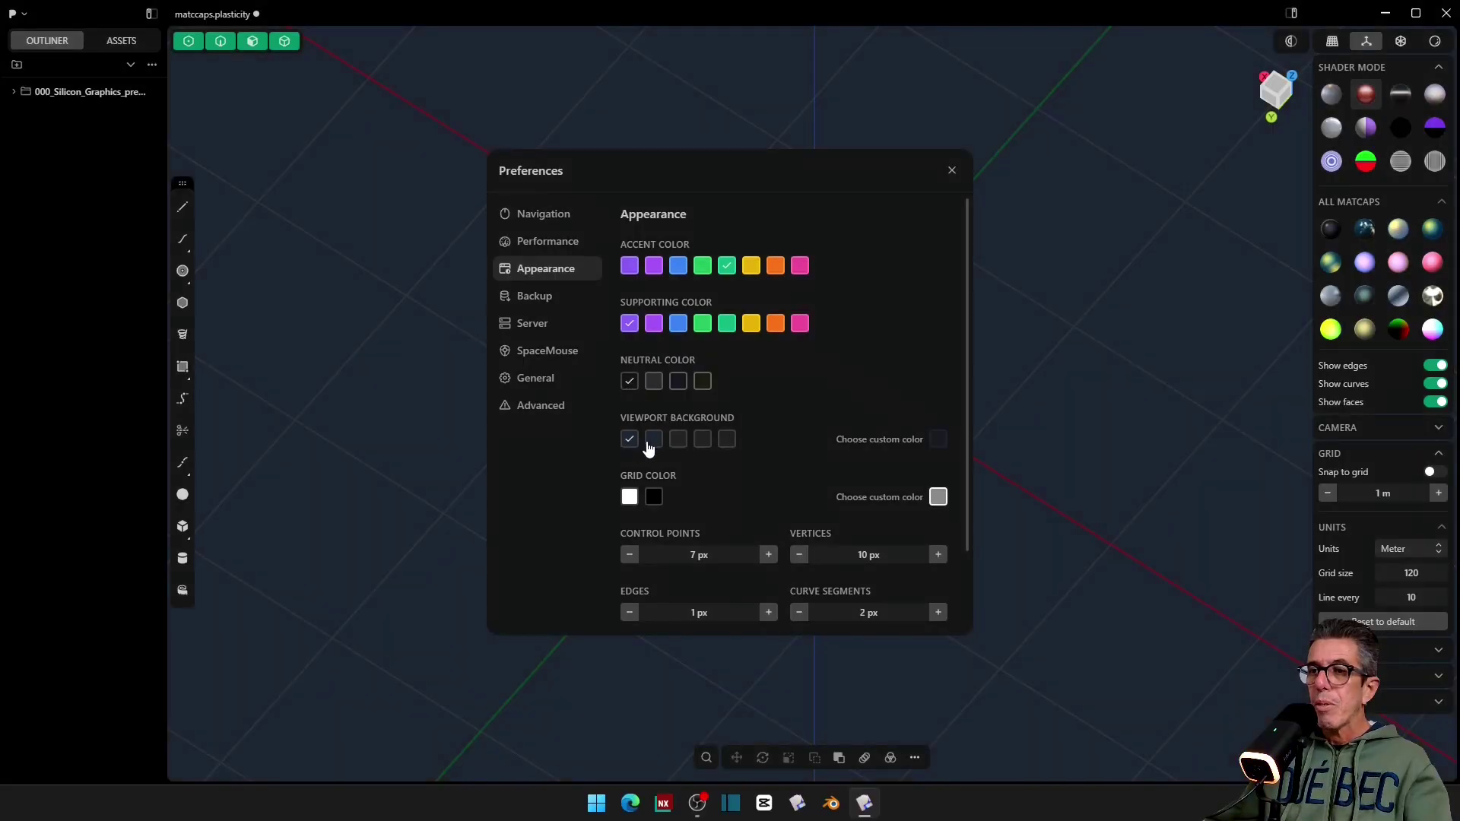
left_click(727, 440)
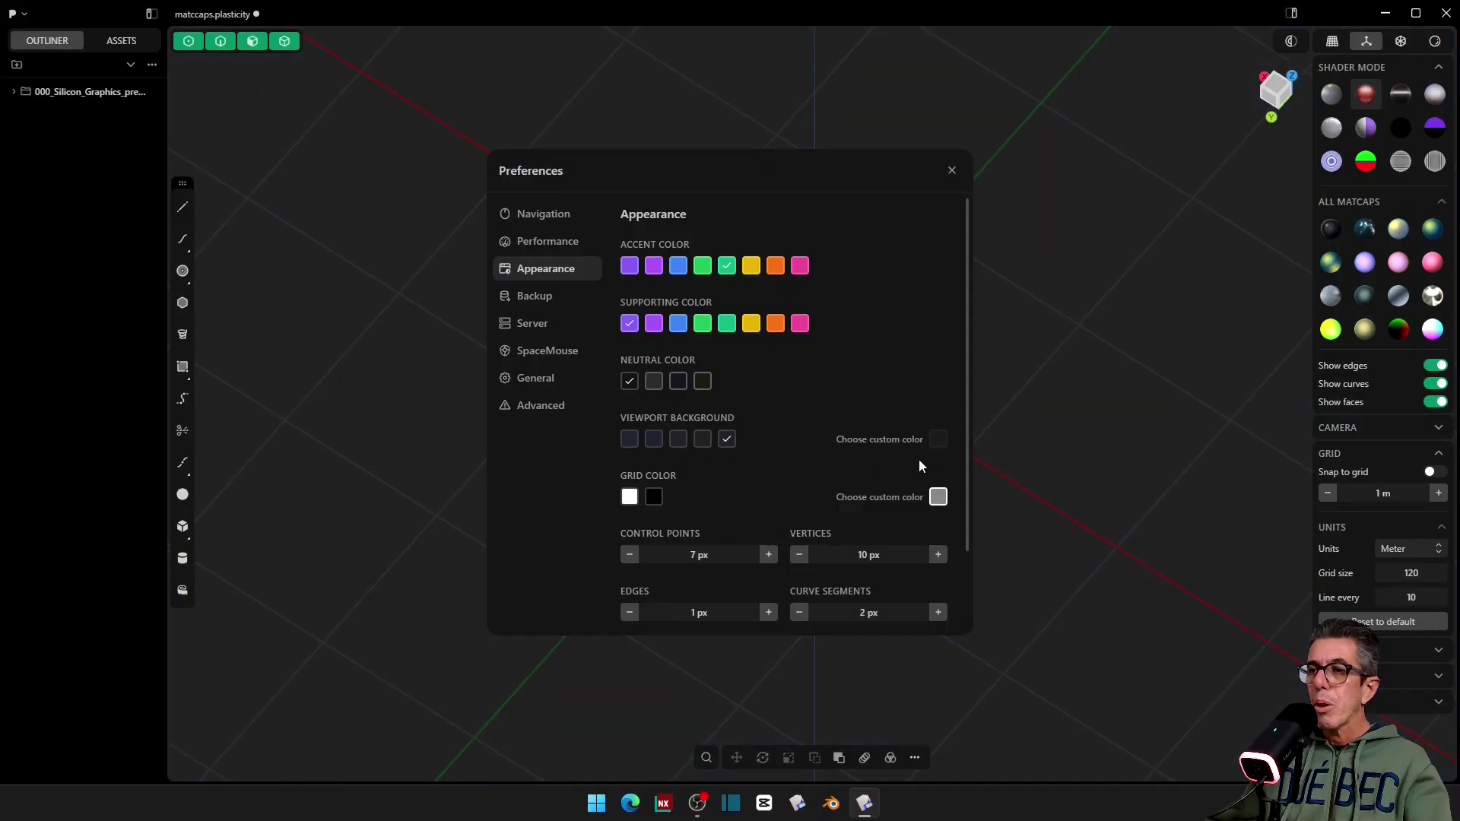
Step: Set a custom black color for the viewport background
left_click(938, 444)
left_click_drag(981, 487, 923, 569)
left_click(873, 385)
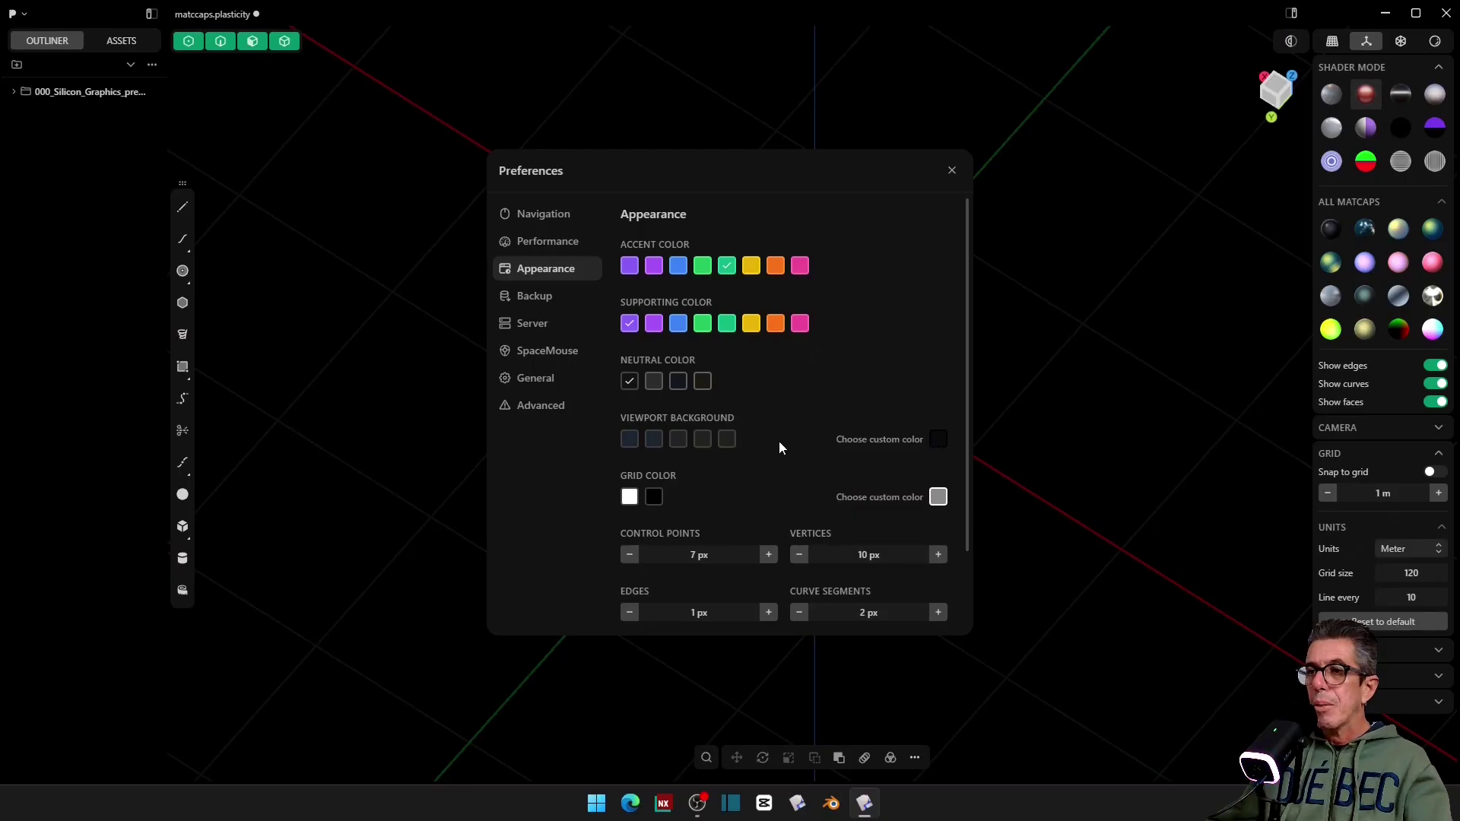
Step: Set the viewport background to the last preset swatch, a dark gray
left_click(940, 442)
left_click(728, 441)
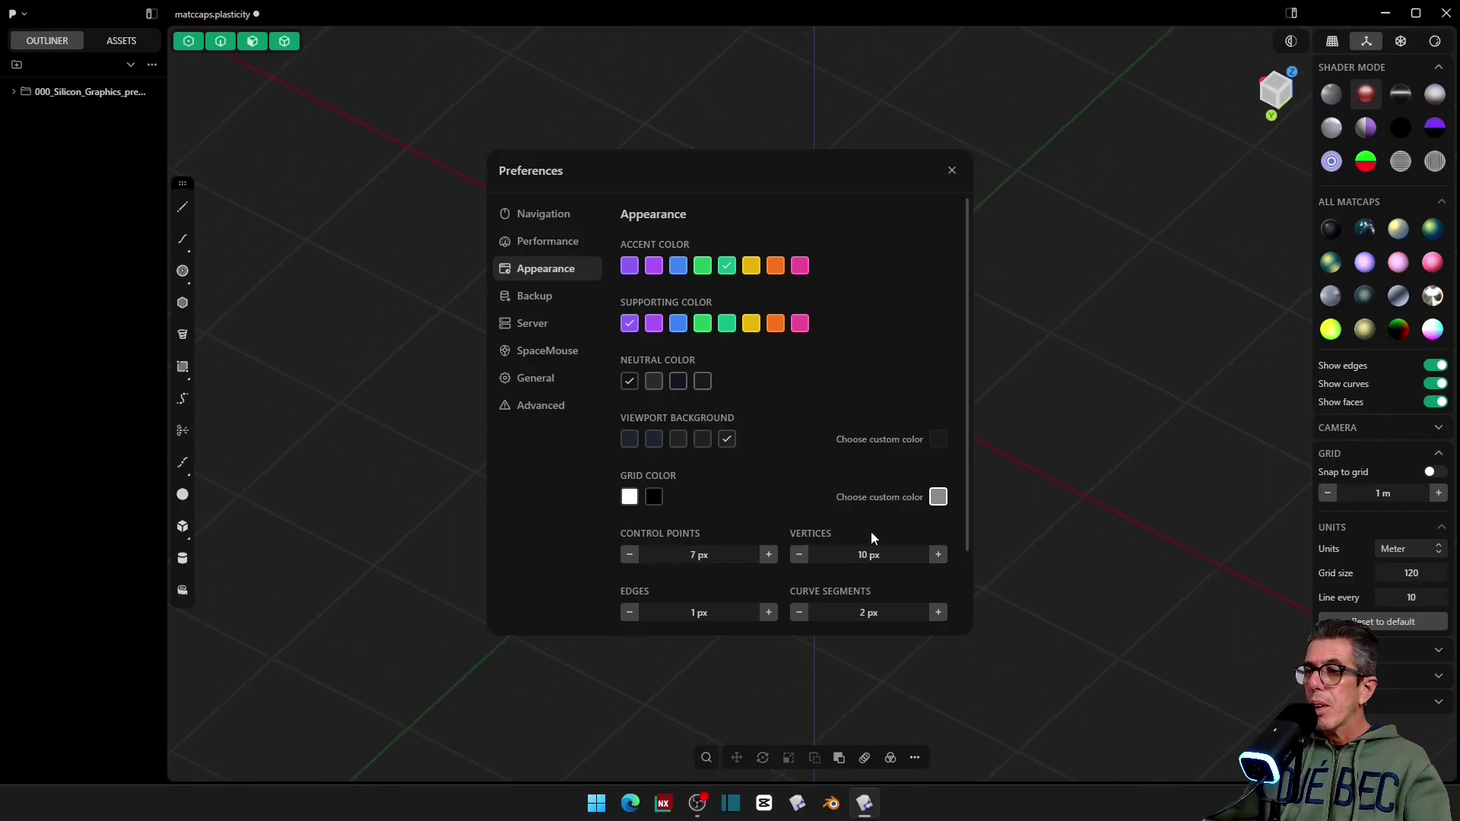
Step: Reduce the UI standard spacing to 1 px in the Appearance preferences
scroll(740, 482, "down", 2)
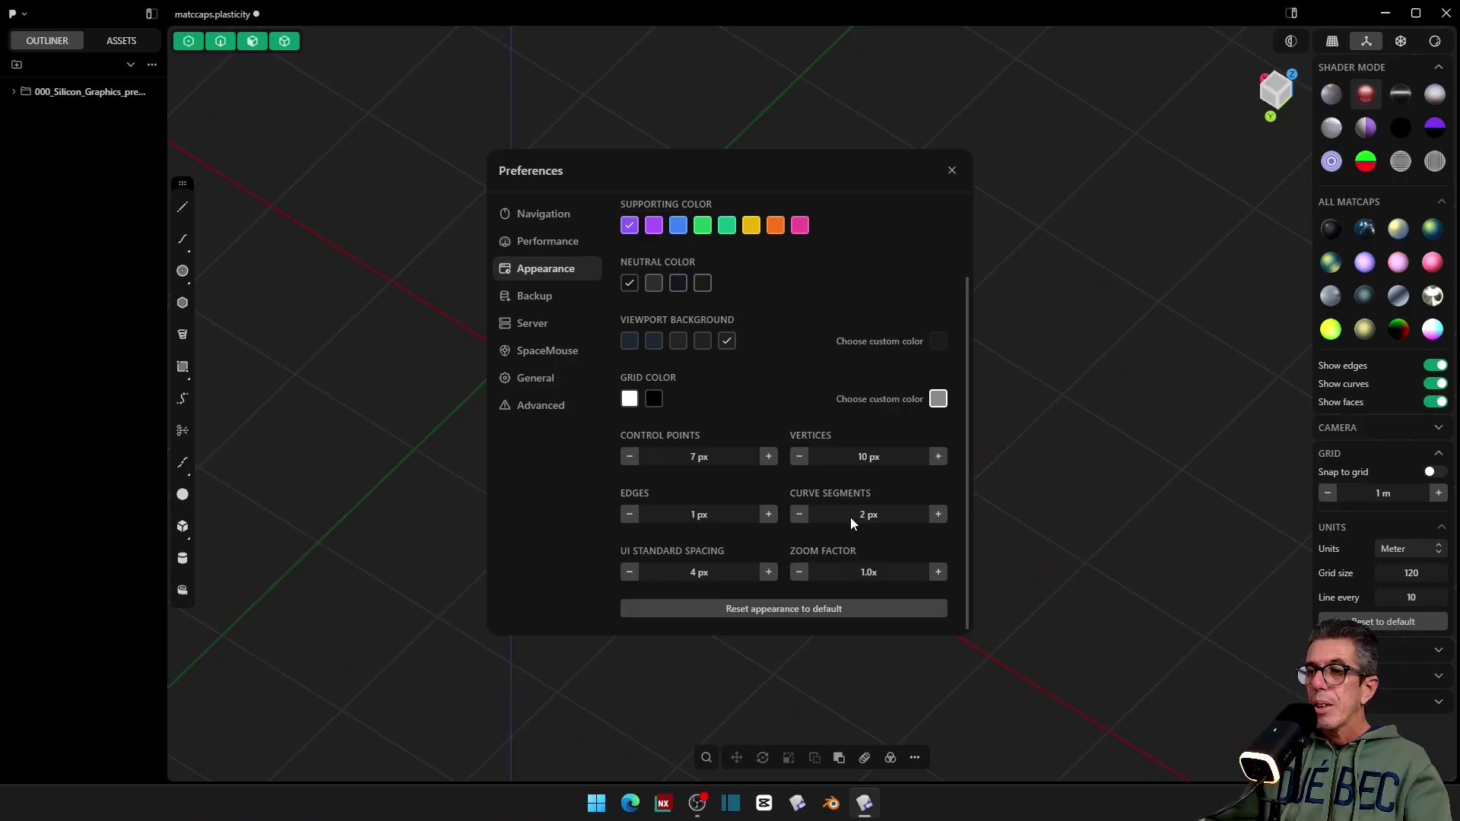
left_click(629, 573)
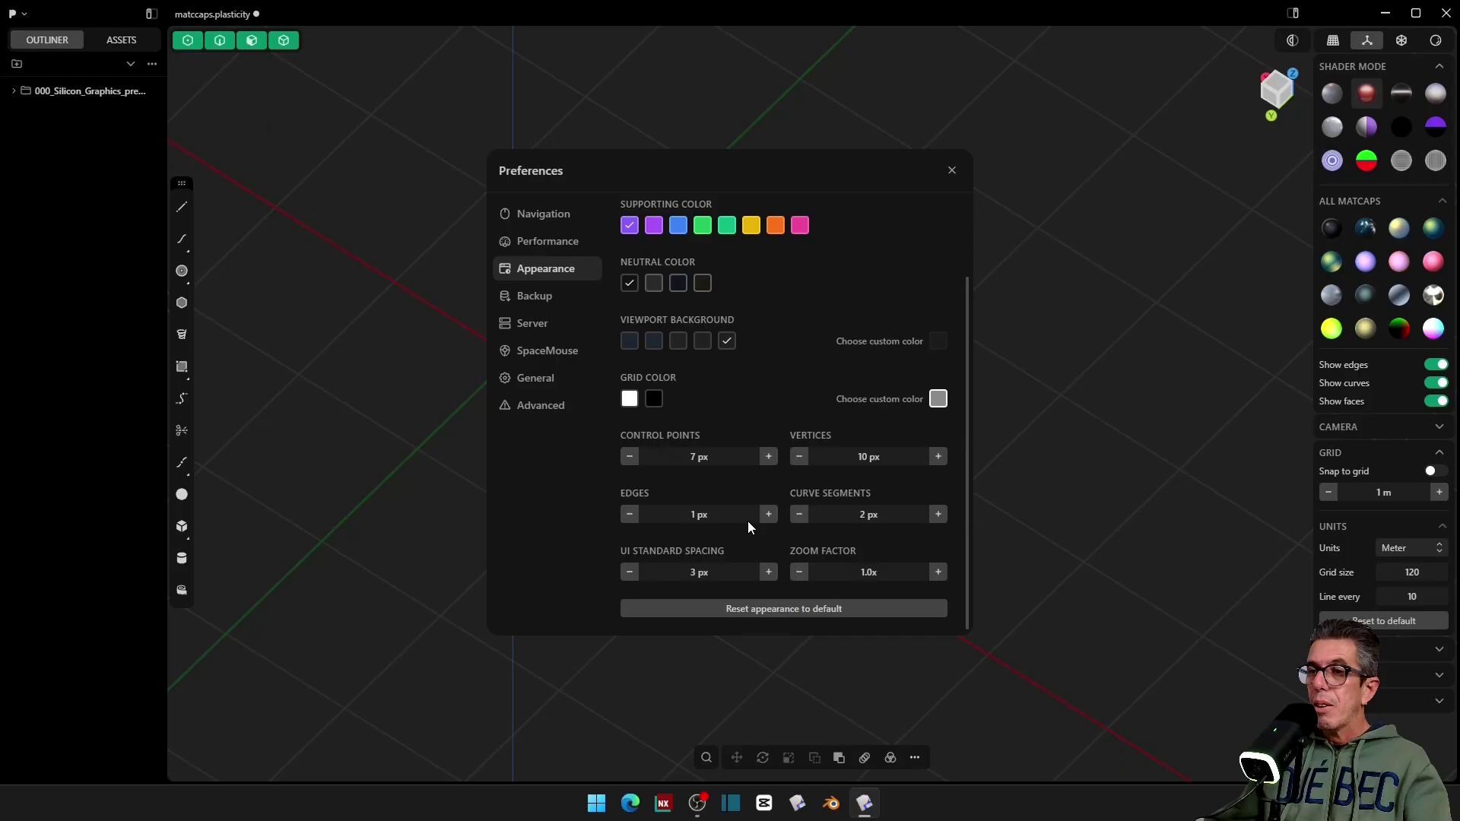
left_click(629, 573)
left_click(629, 573)
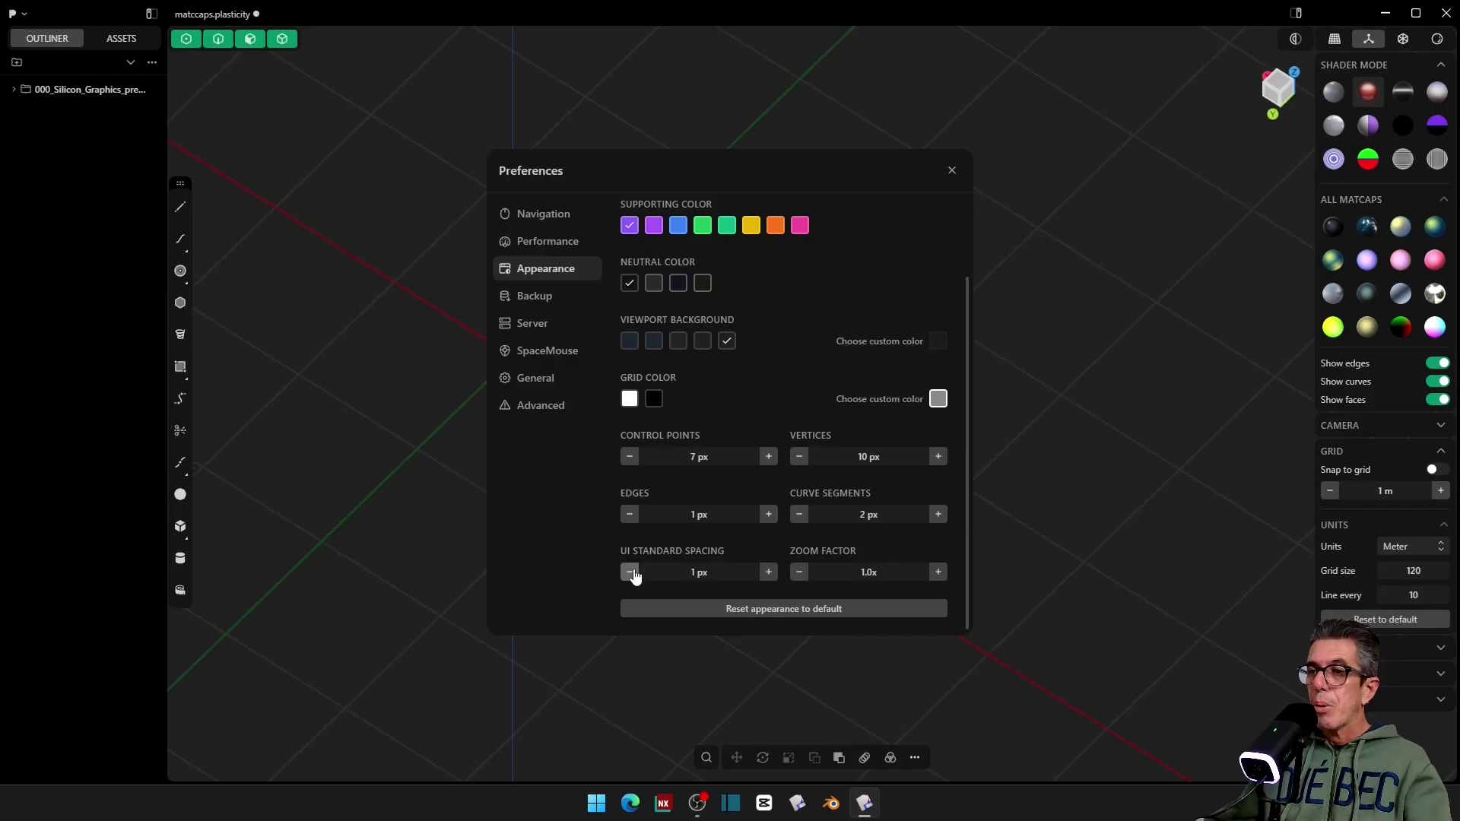
Step: Increase the UI standard spacing to 22 px
left_click(768, 575)
left_click(769, 575)
left_click(769, 575)
left_click(769, 575)
left_click(769, 575)
left_click(768, 575)
left_click(769, 575)
left_click(769, 575)
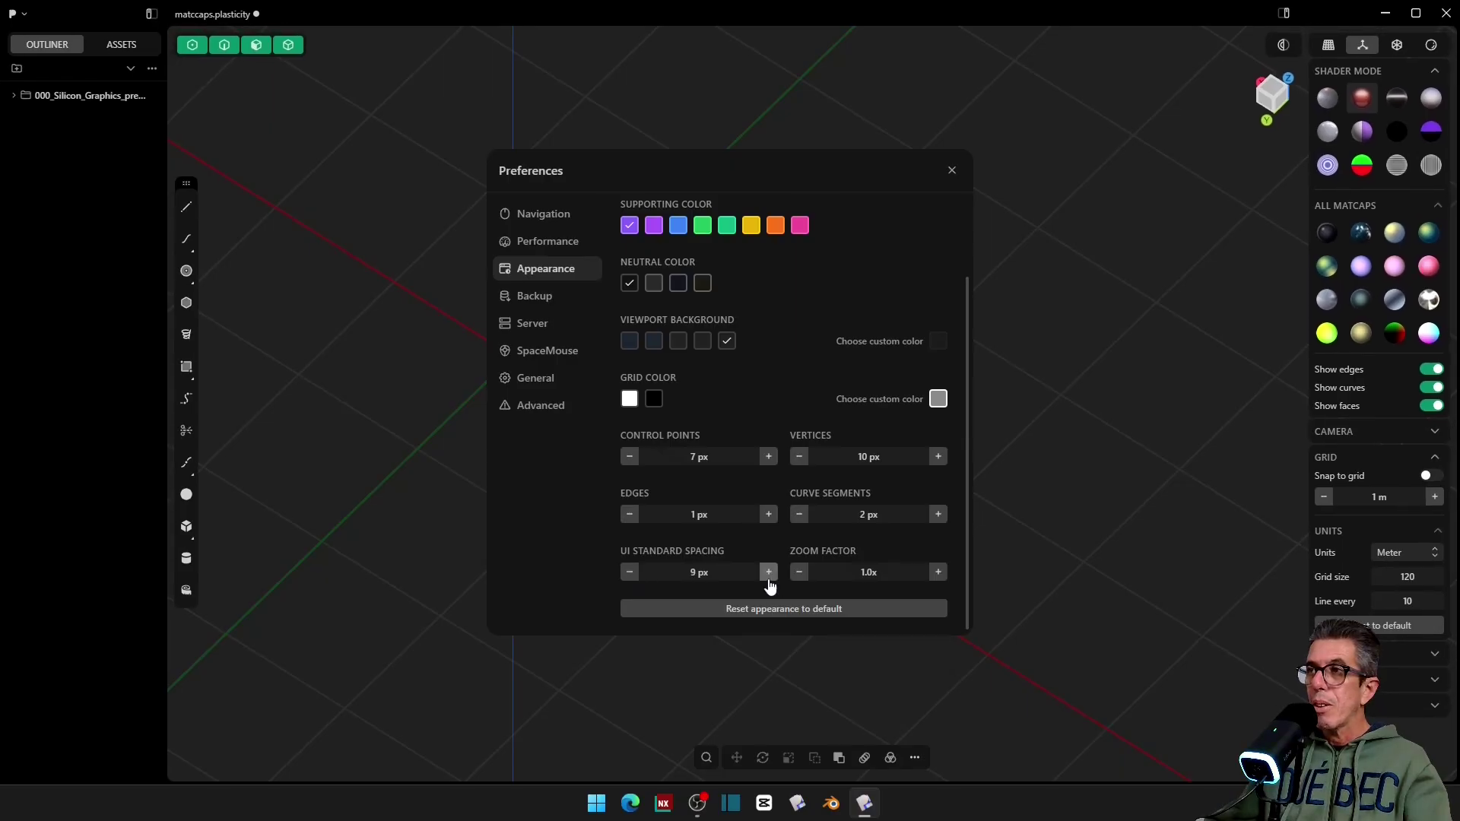
left_click(769, 573)
left_click(769, 573)
left_click(768, 573)
left_click(769, 574)
left_click(769, 573)
left_click(769, 574)
left_click(769, 574)
left_click(768, 574)
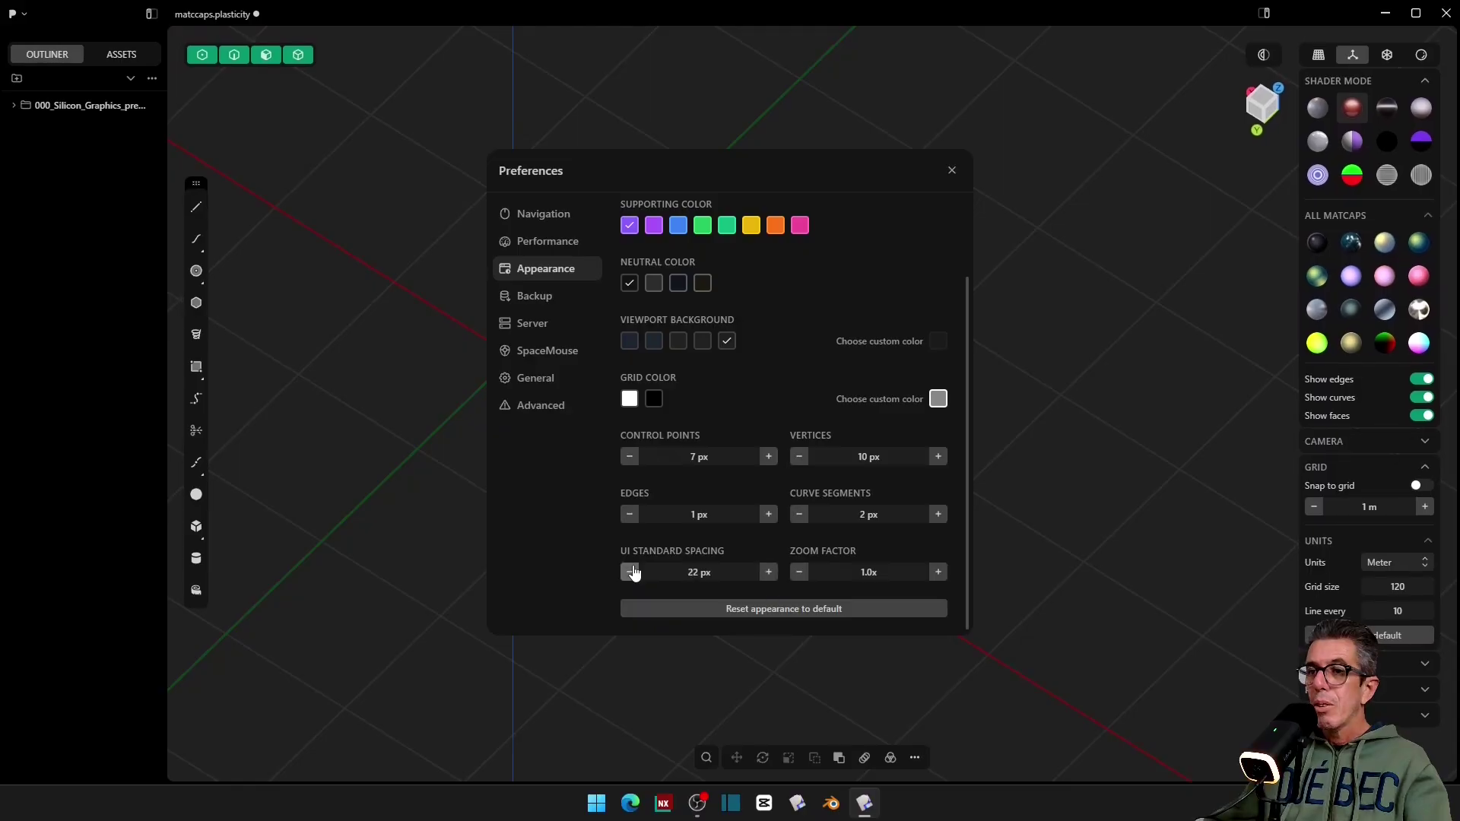
Step: Bring the UI standard spacing back down to 1 px
left_click(630, 572)
left_click(631, 572)
left_click(630, 572)
left_click(631, 572)
left_click(630, 572)
left_click(631, 572)
left_click(631, 572)
left_click(631, 572)
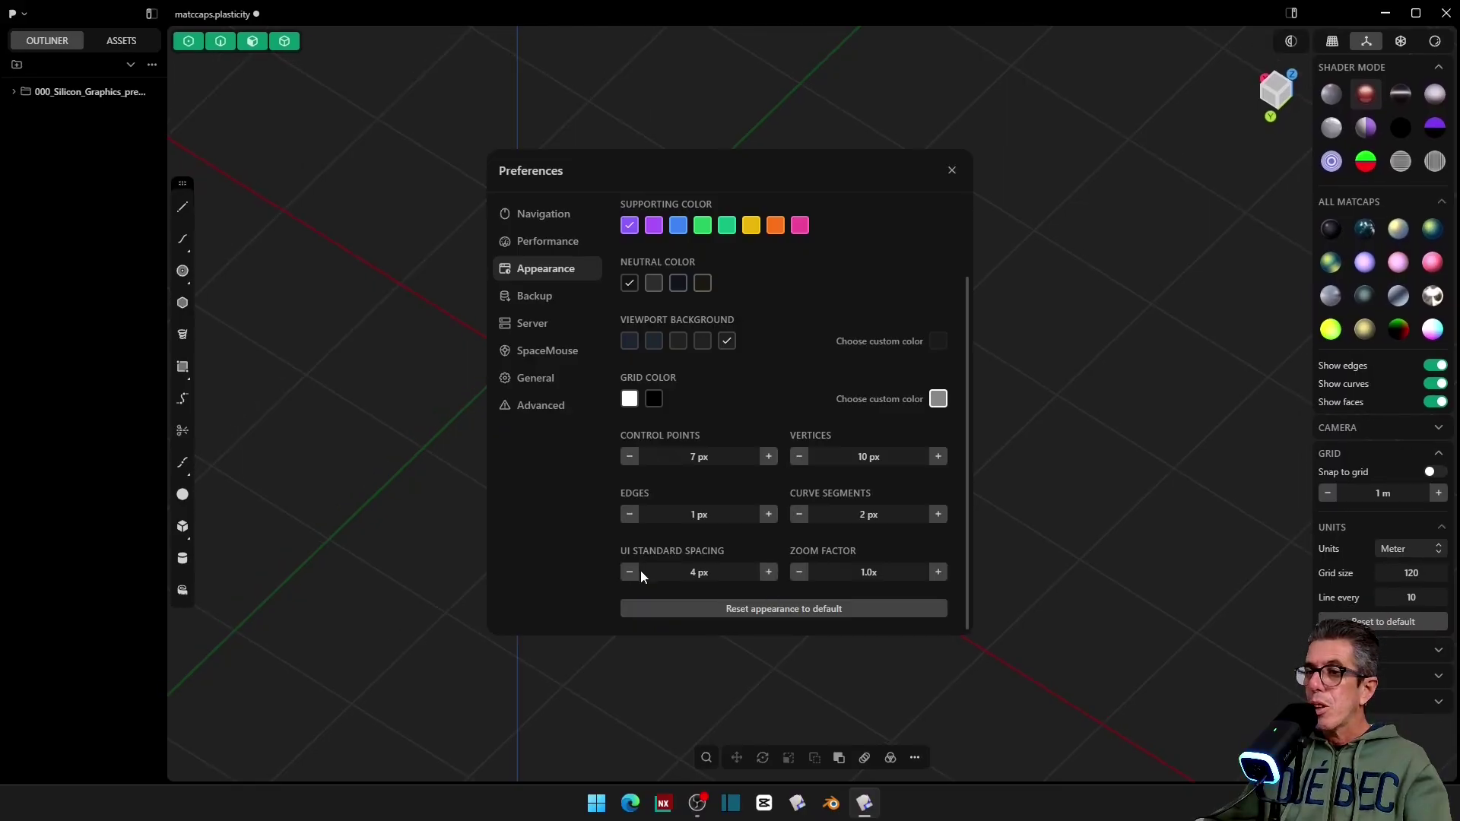
left_click(631, 572)
left_click(631, 572)
left_click(630, 572)
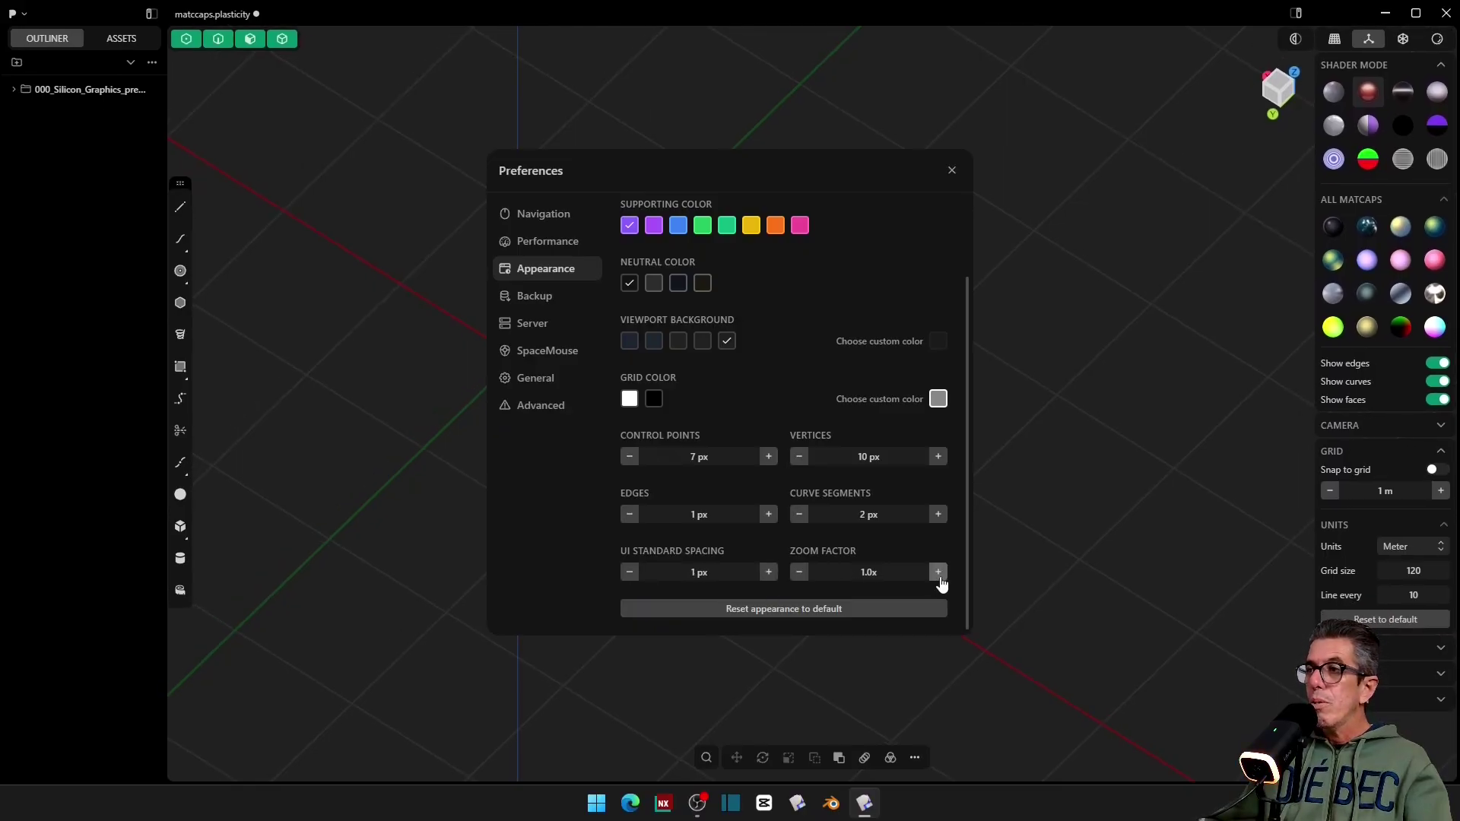
Step: Try a zoom factor of 1.2x, and reset all appearance settings to their defaults
left_click(939, 572)
left_click(959, 590)
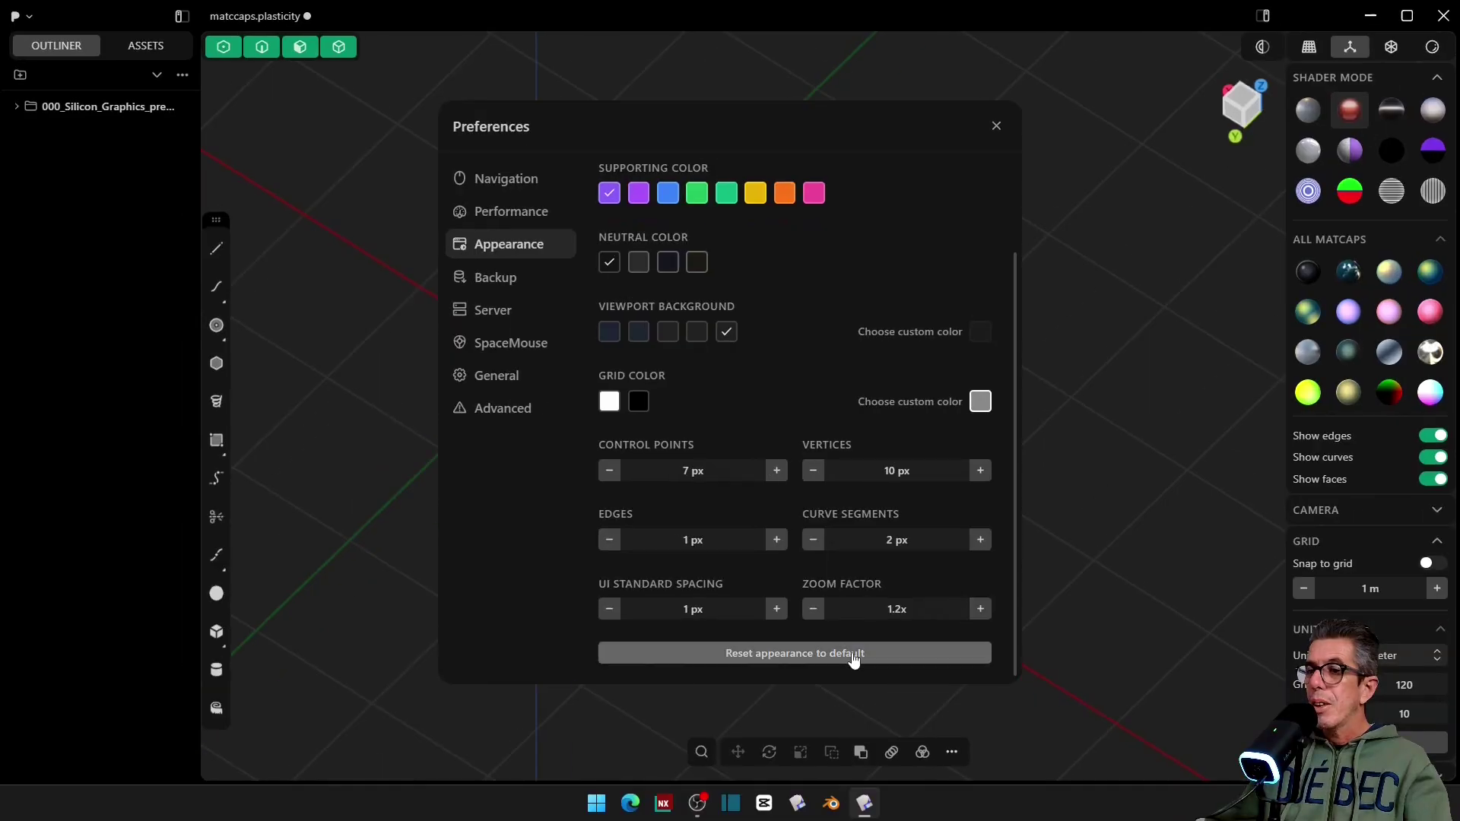
left_click(853, 655)
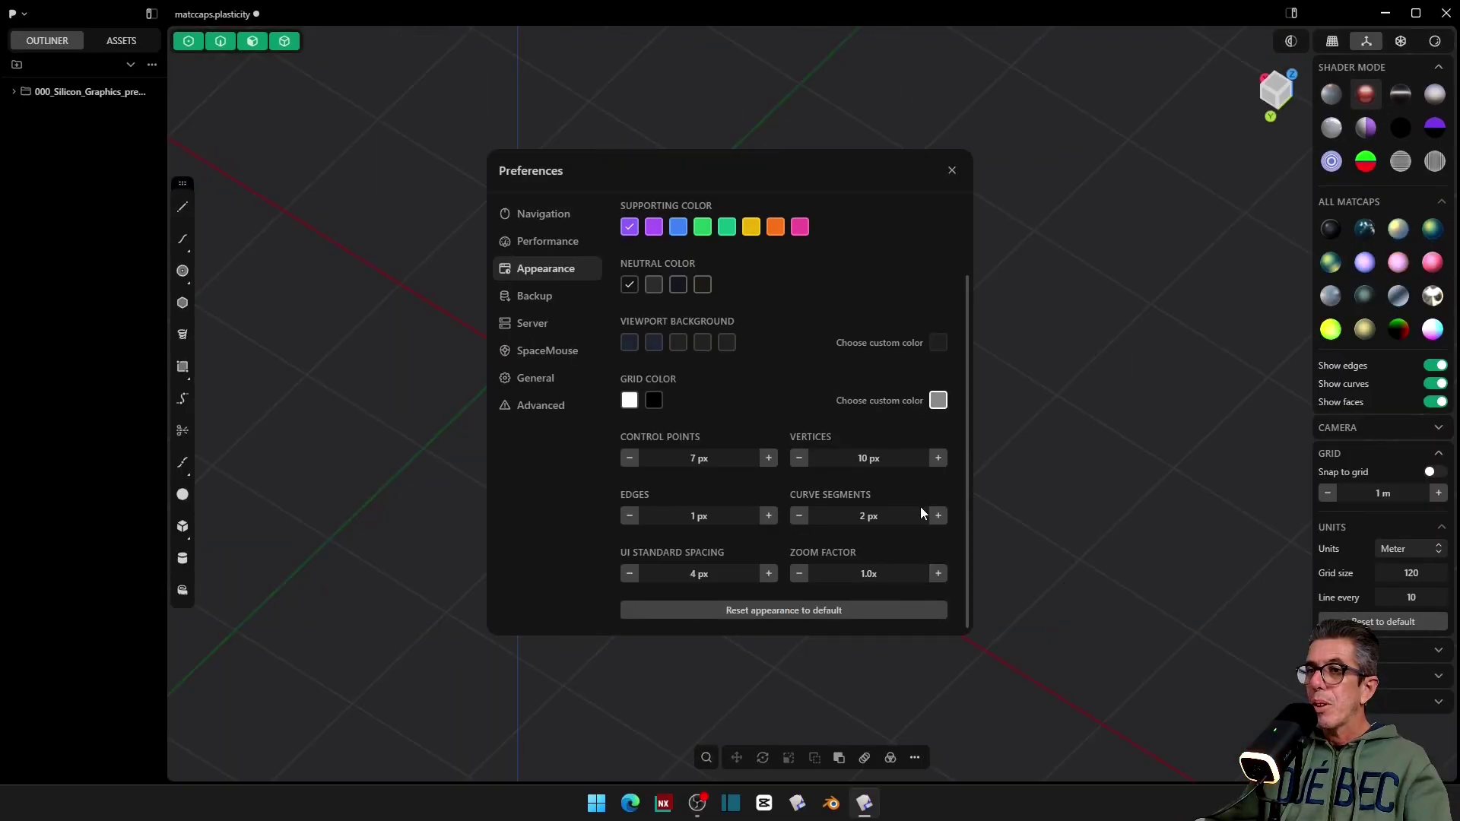
Step: Review the Backup, Server, SpaceMouse, General and Advanced preferences, and close the preferences
left_click(514, 299)
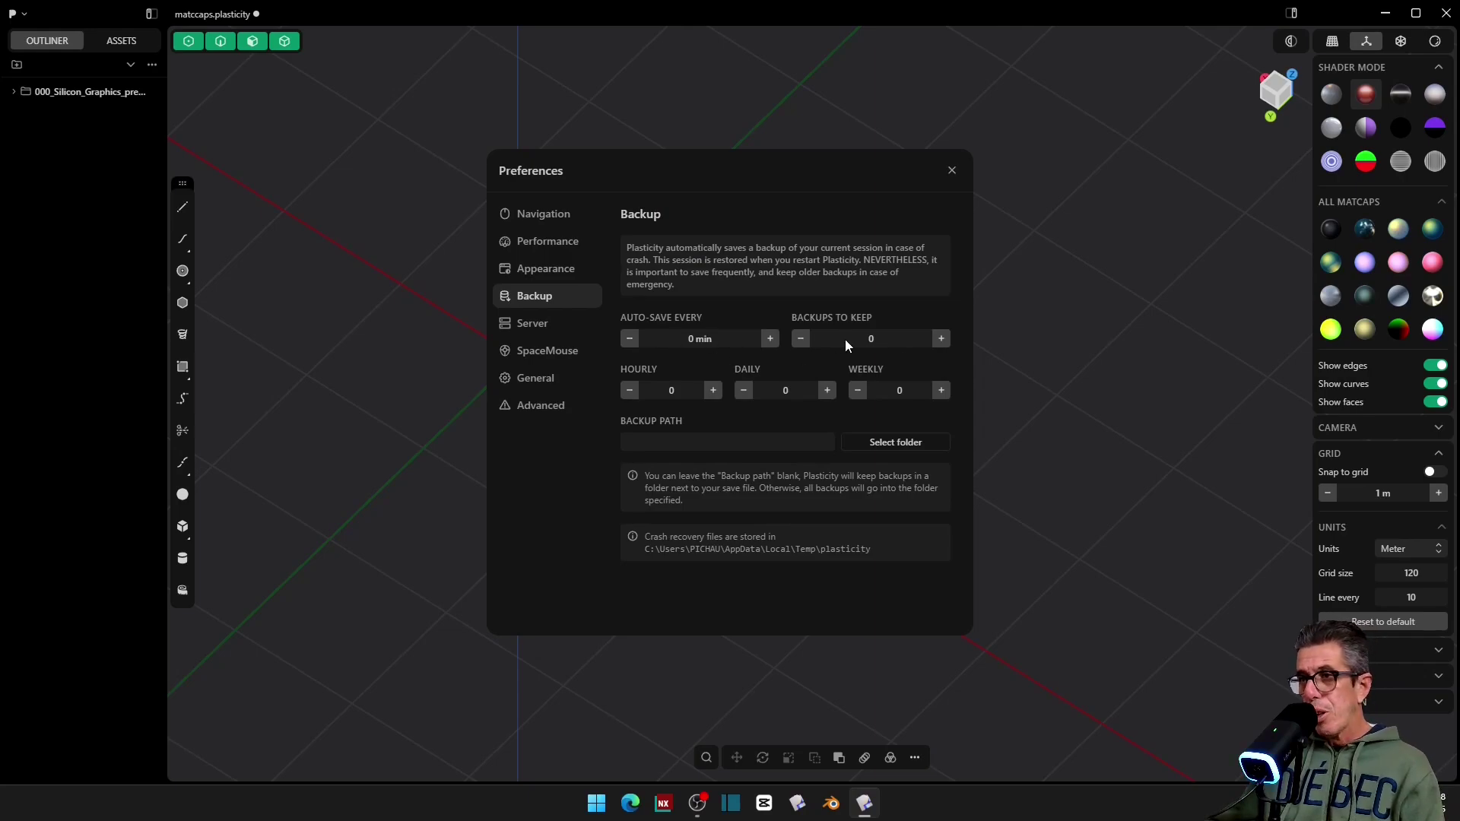
left_click(539, 325)
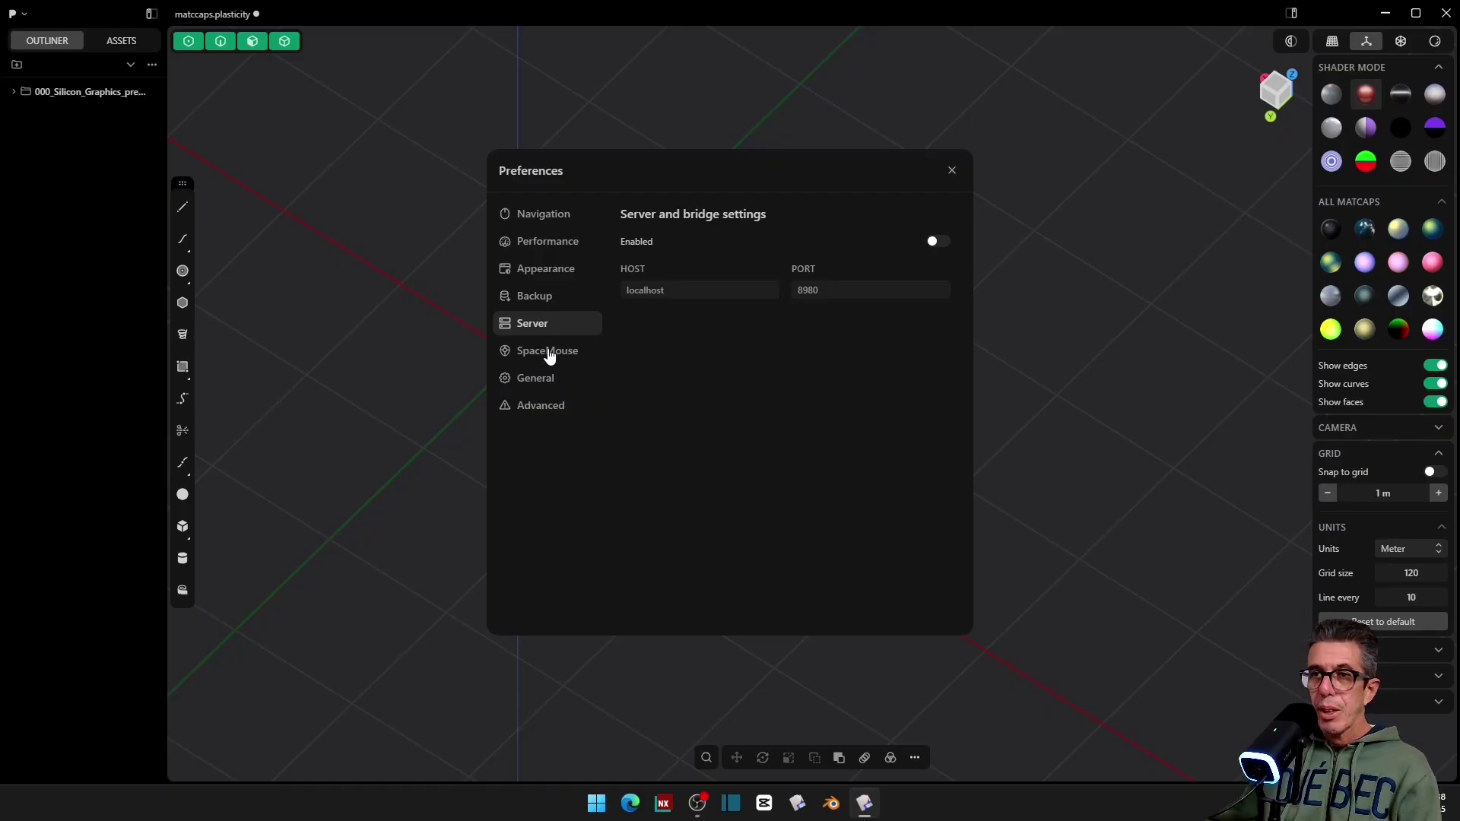
left_click(549, 352)
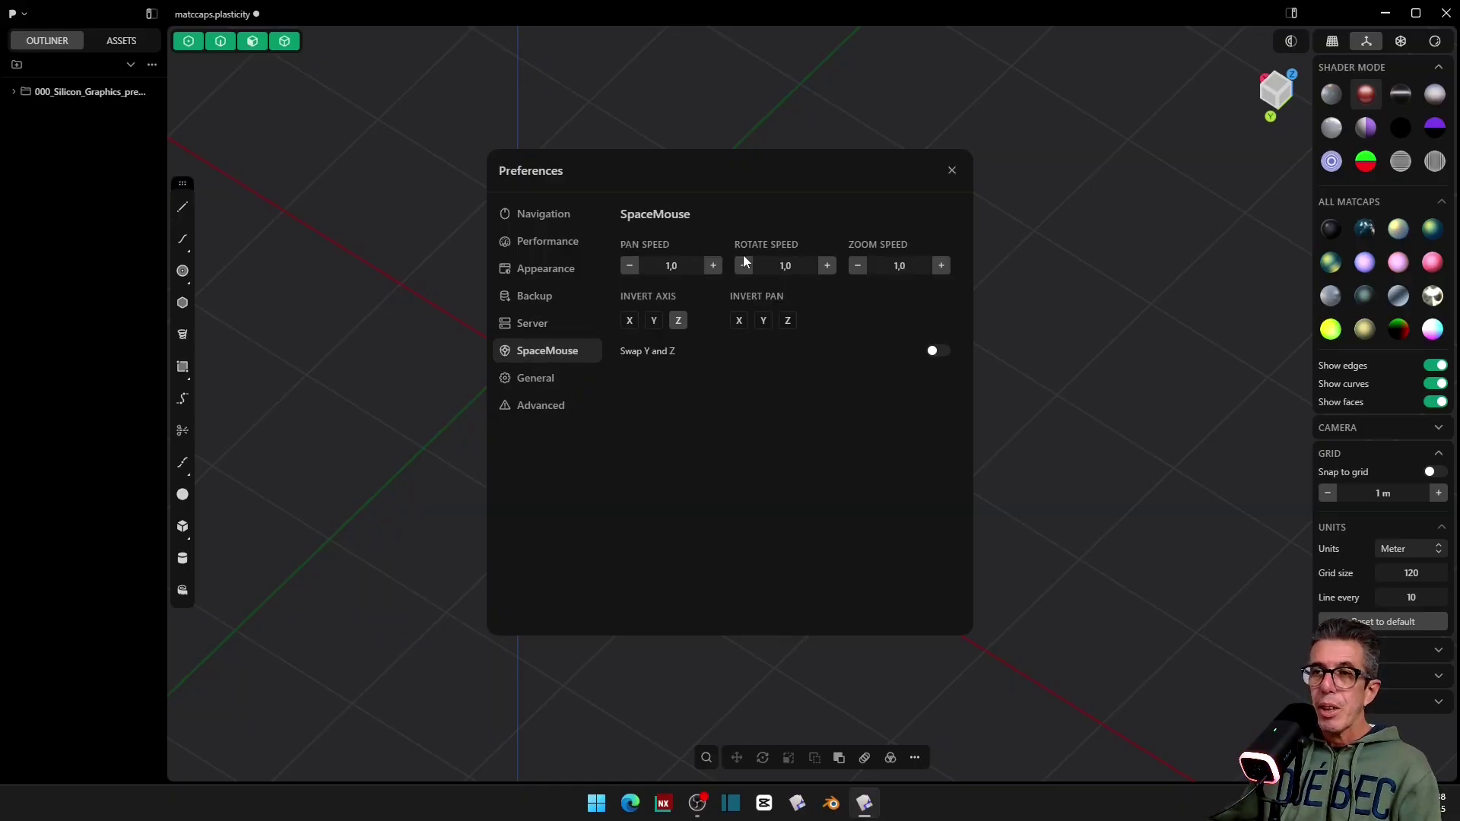
left_click(555, 388)
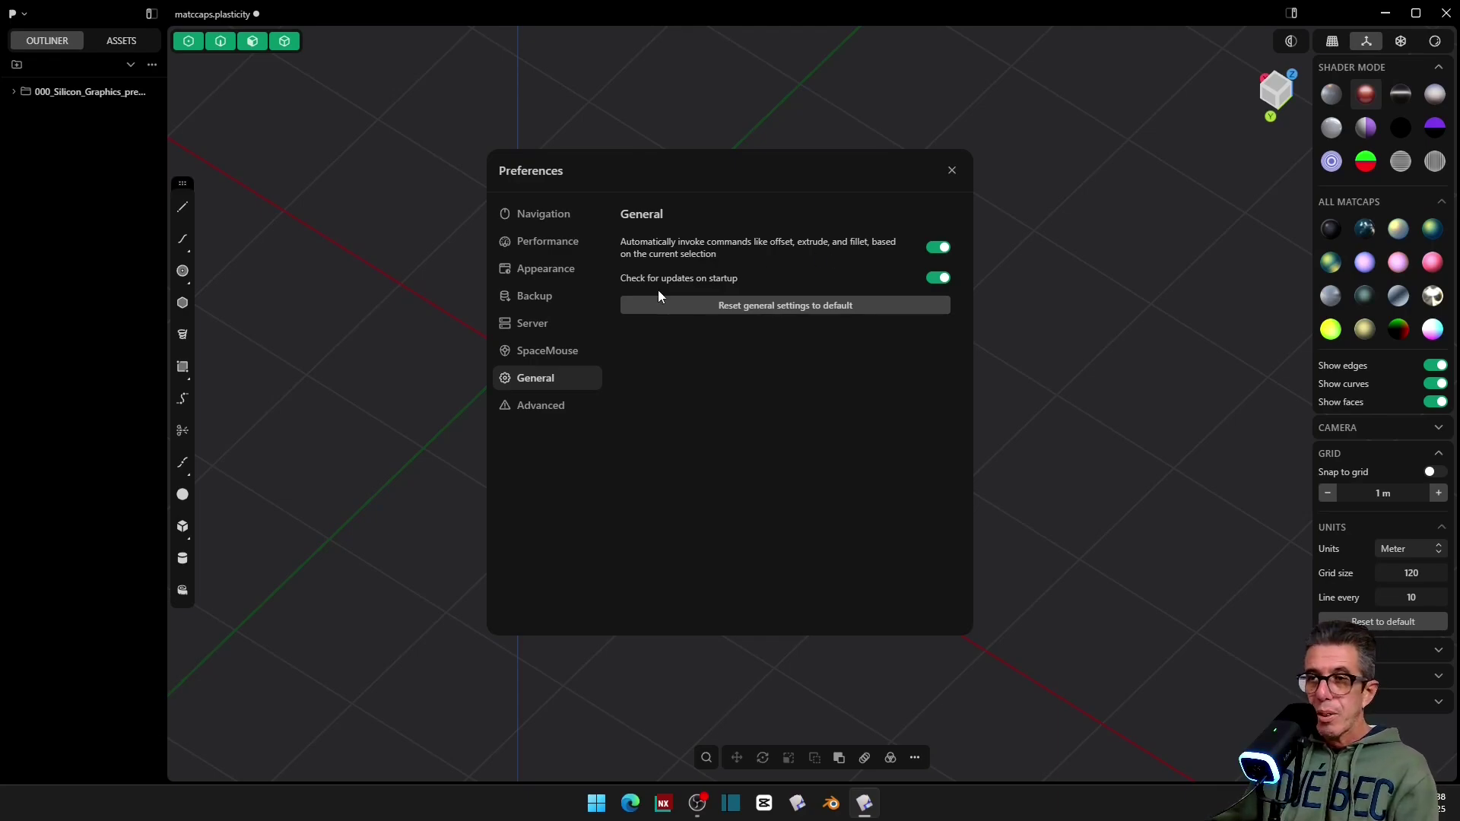
left_click(537, 405)
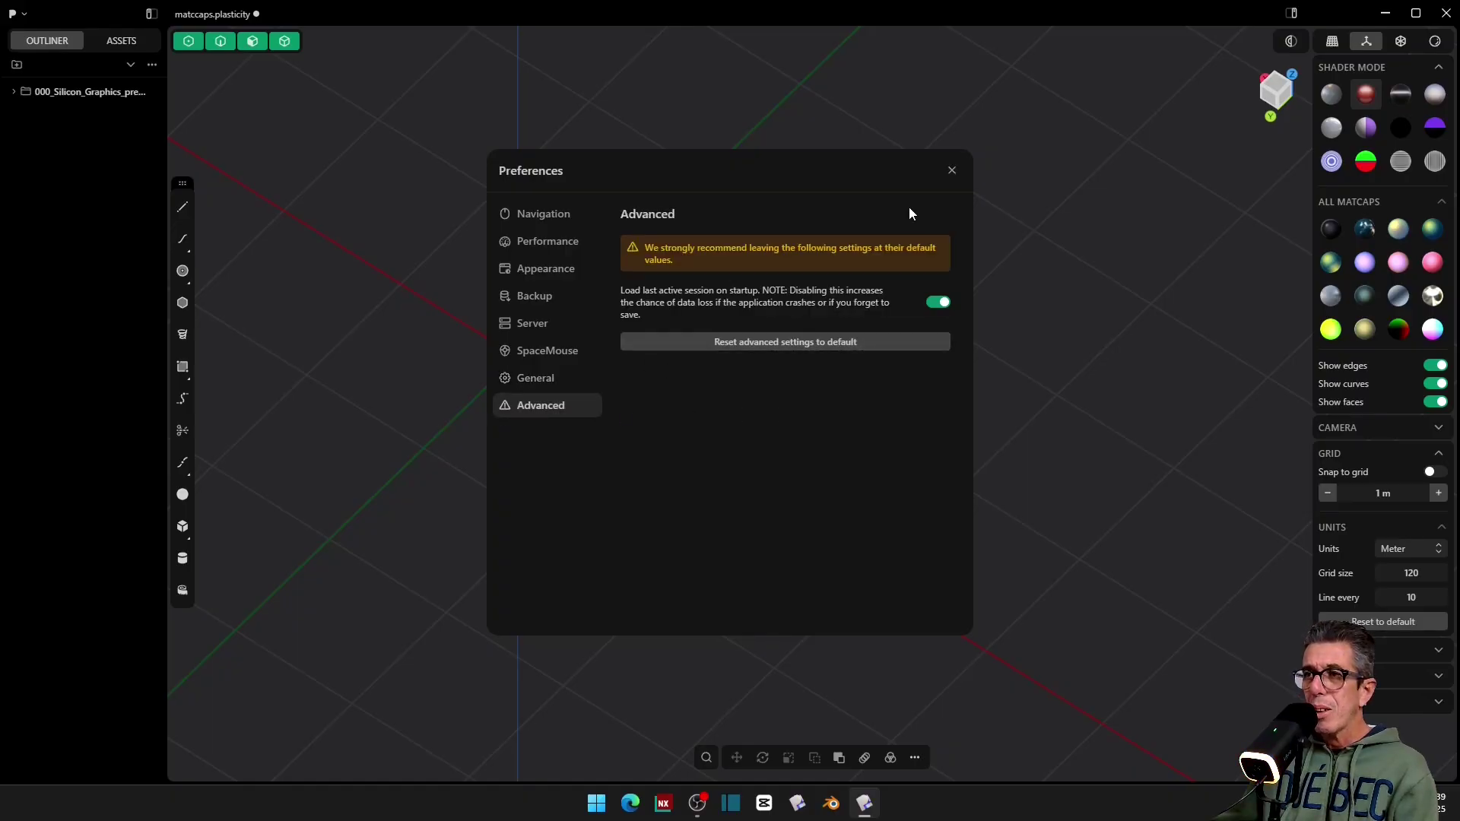
left_click(952, 171)
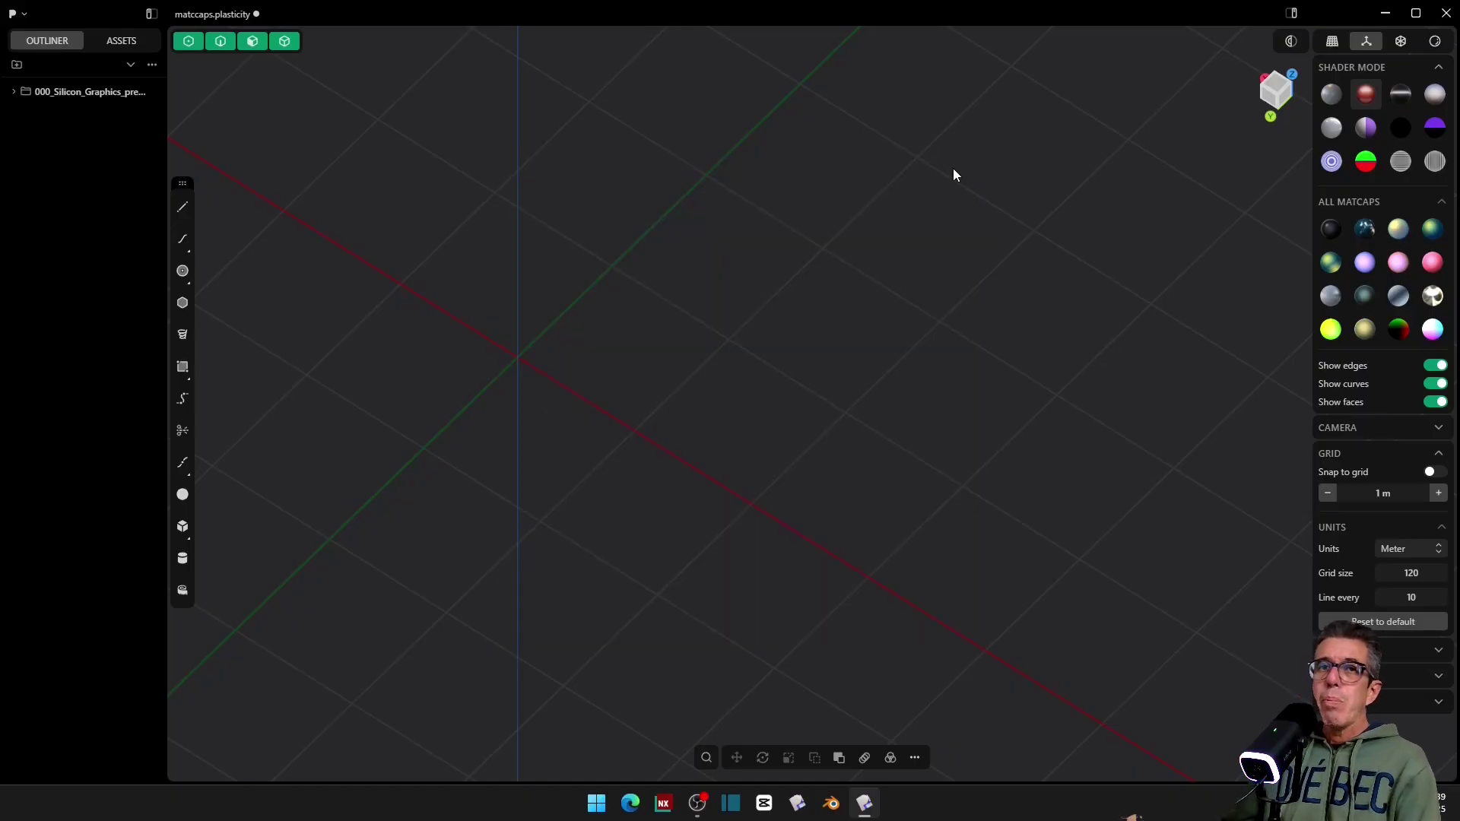
Step: Open the recent file Matccaps.plasticity
left_click(14, 13)
mouse_move(27, 38)
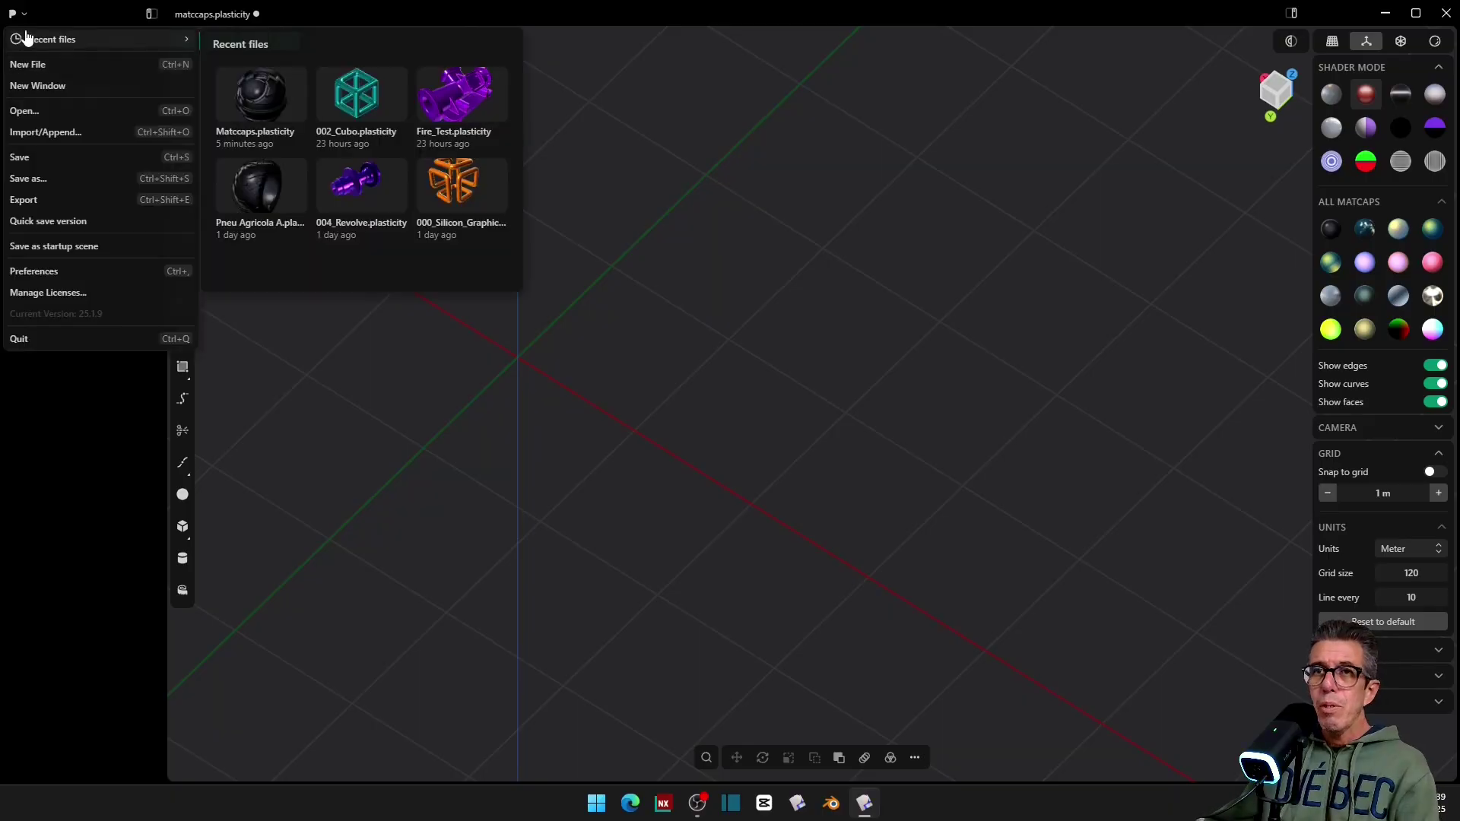
left_click(245, 79)
left_click(798, 400)
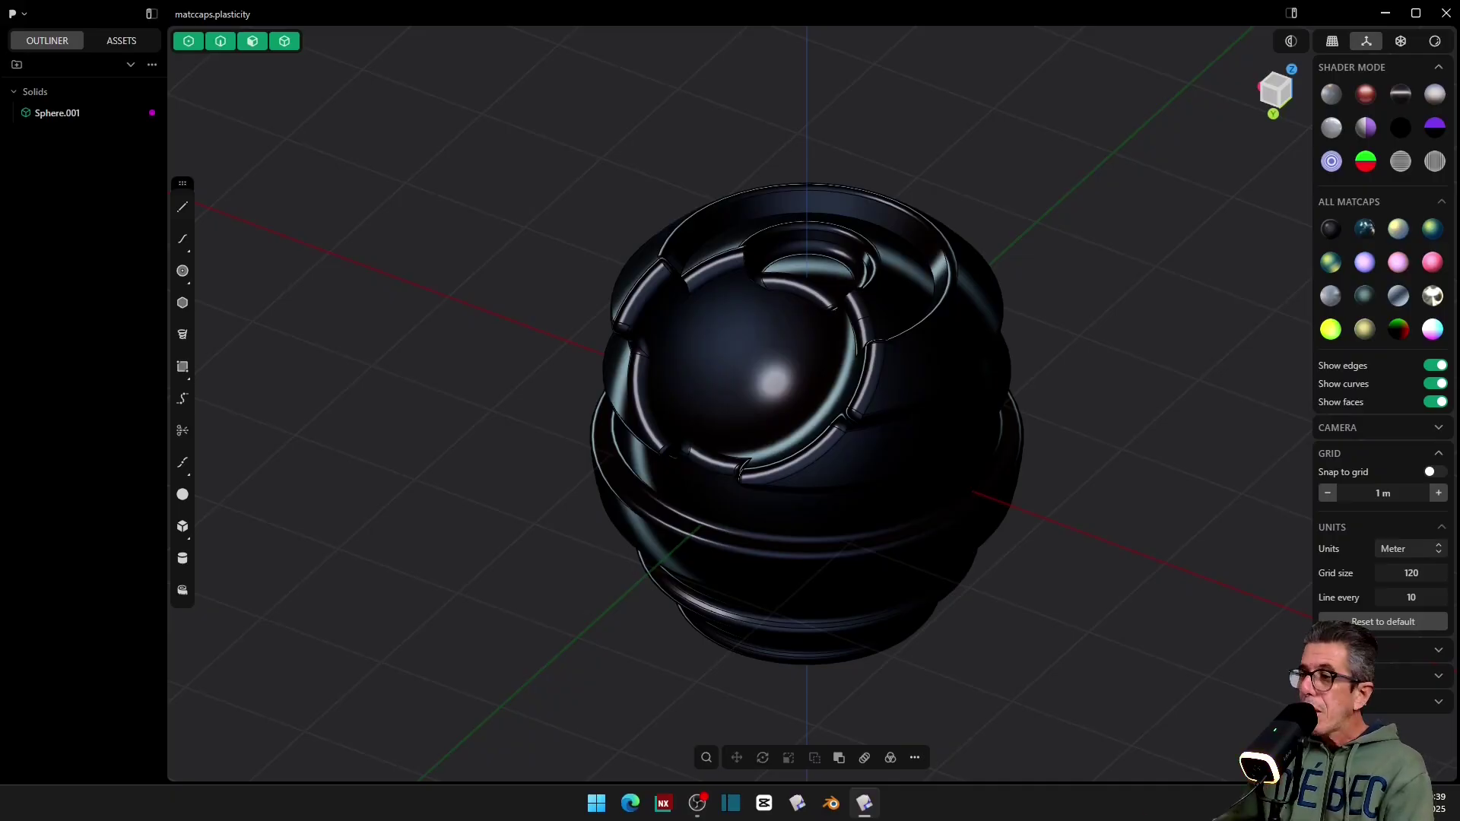
Step: Open the section settings with the plane orientation options for the sphere model
left_click(1438, 677)
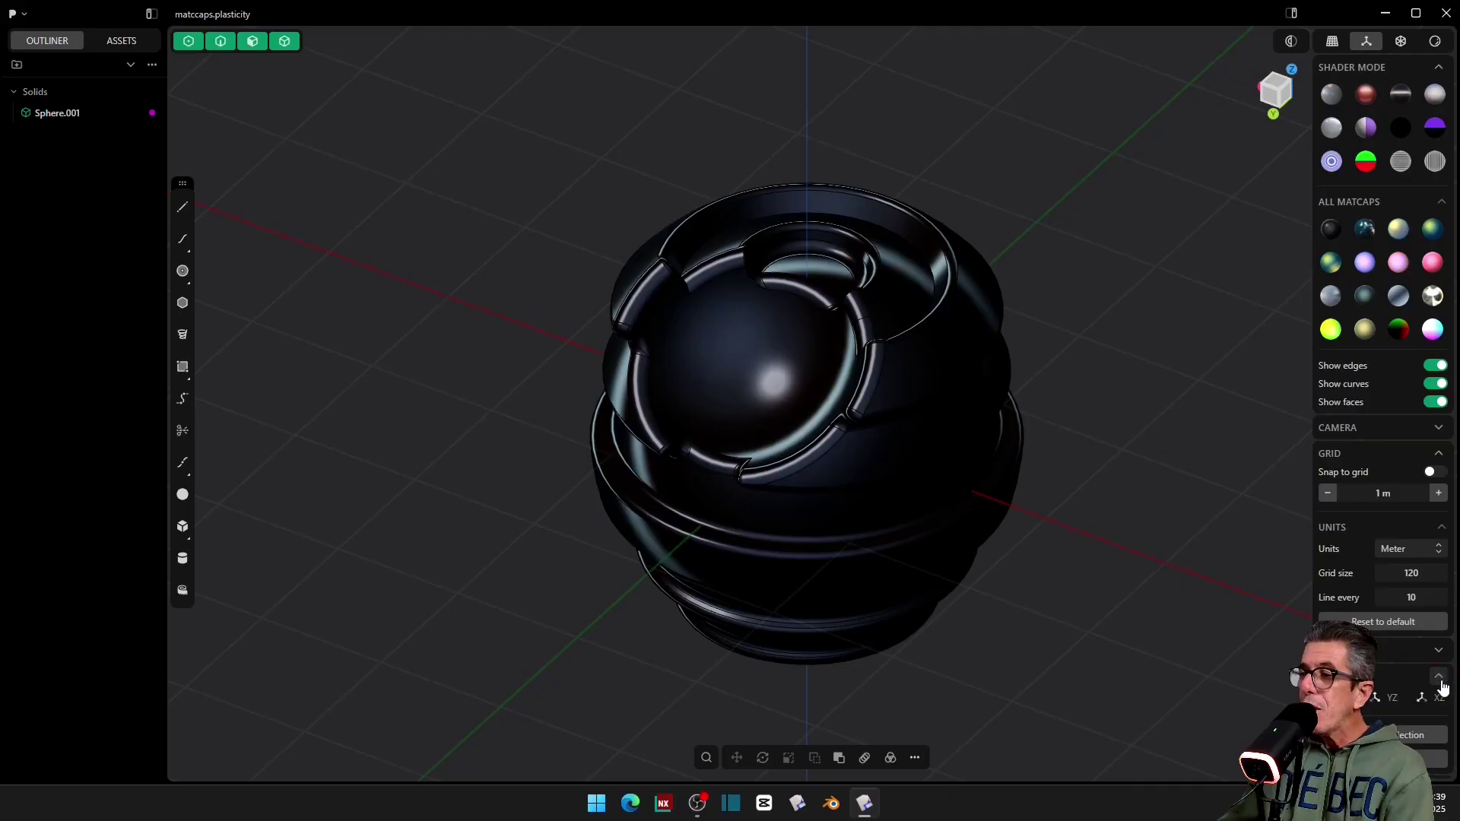